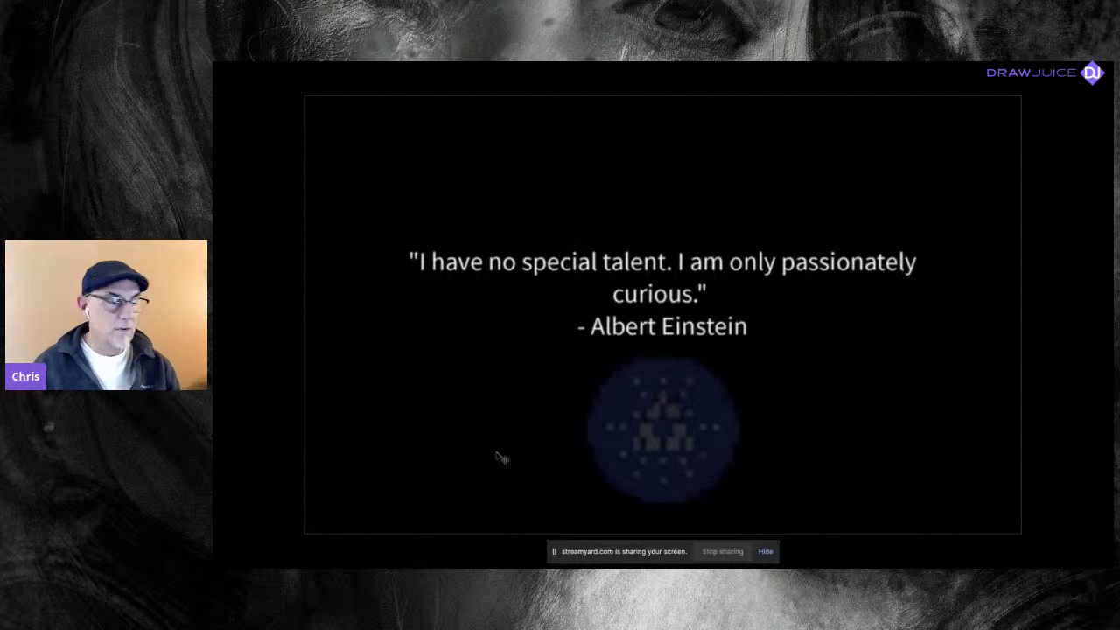
# Leave the full-screen view, bring up the panels and hide the IMG_7949 quote layer.
pyautogui.press('f')
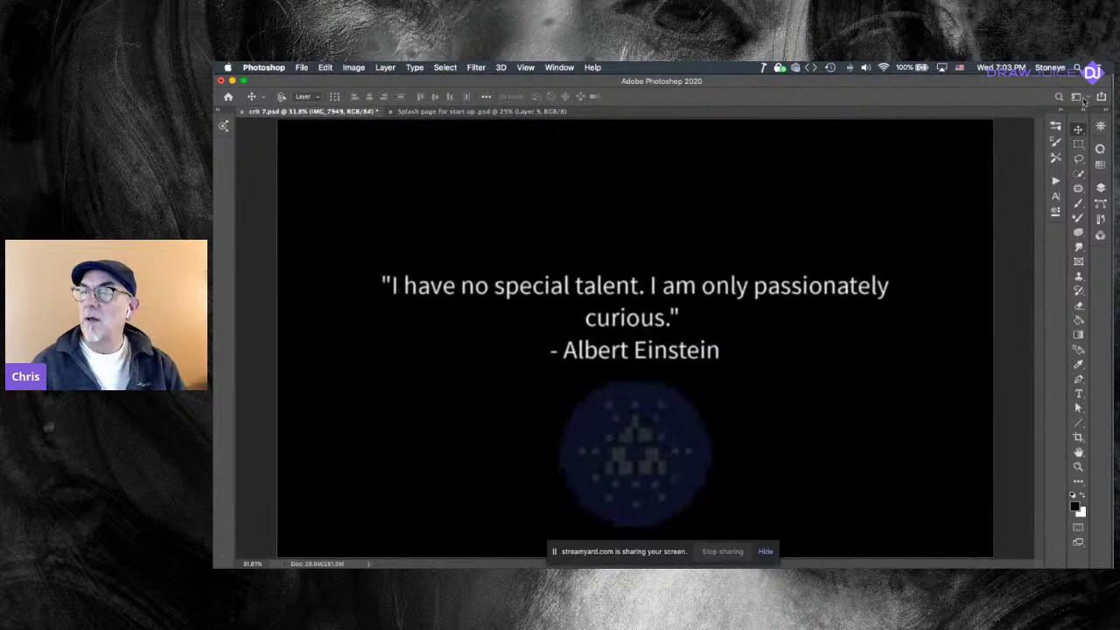
pyautogui.click(1105, 116)
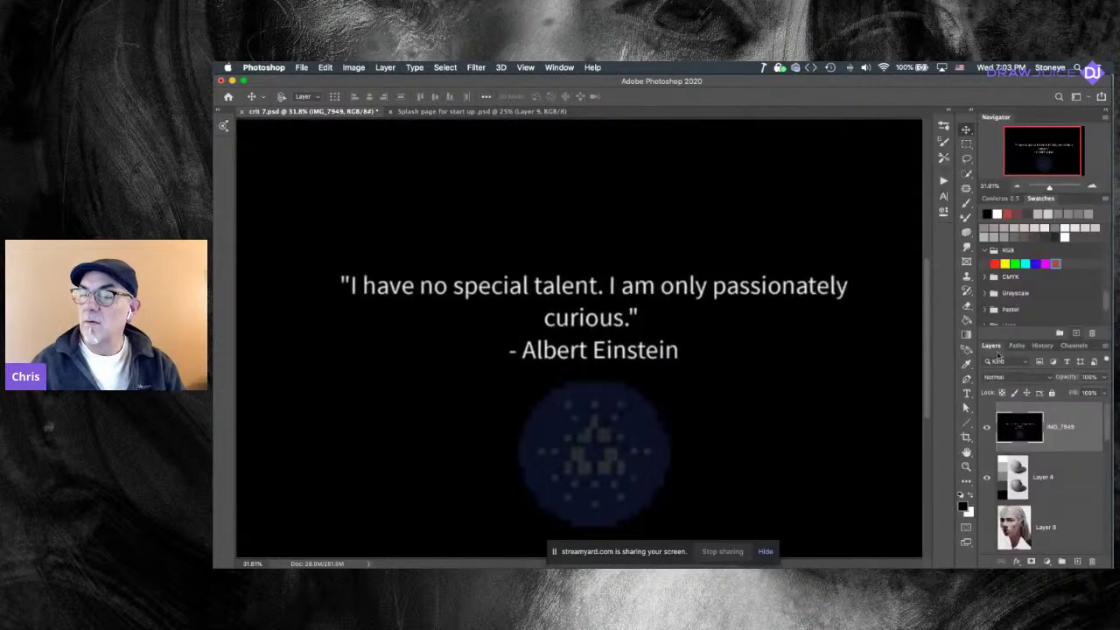
pyautogui.click(989, 430)
pyautogui.scroll(-10, 1028, 492)
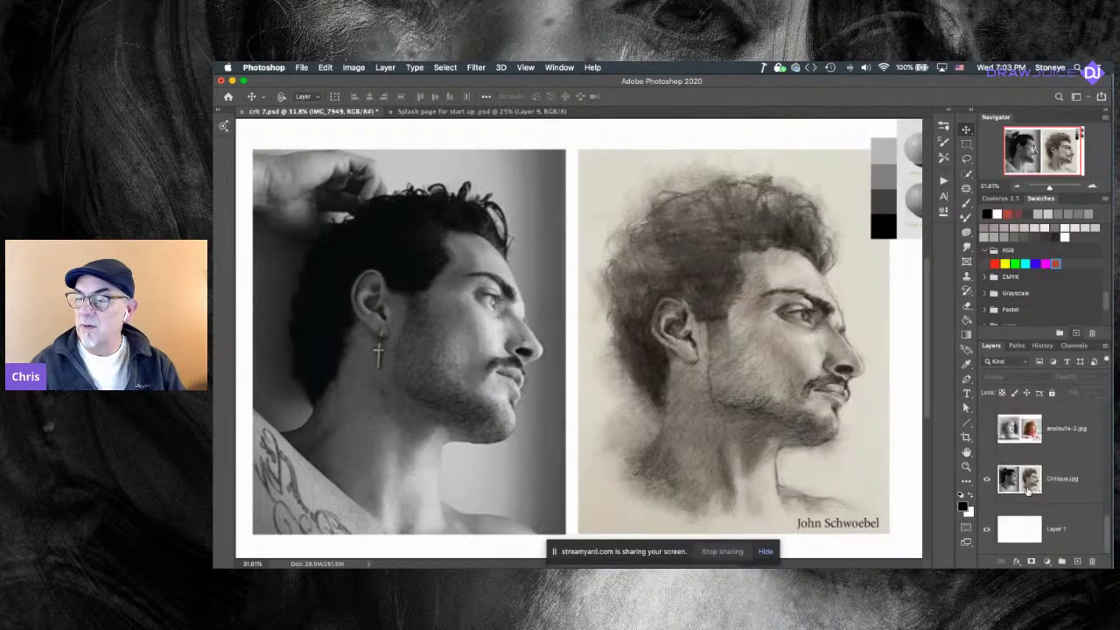
# Add a new empty layer directly above the Critique.jpg layer and ready the brush.
pyautogui.click(1074, 478)
pyautogui.click(1076, 561)
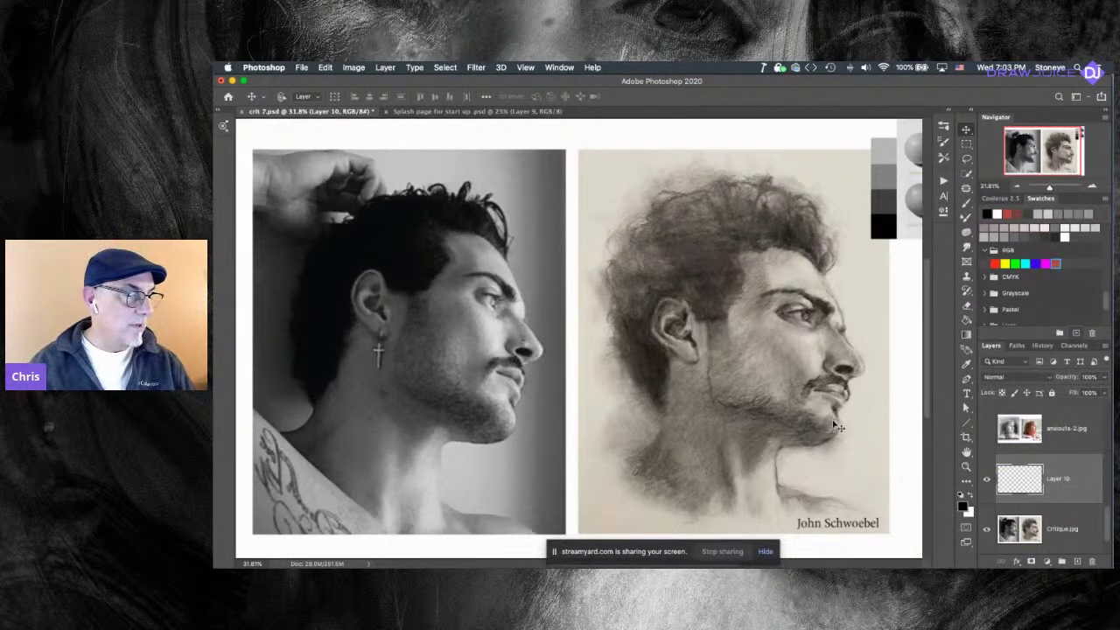
pyautogui.press('b')
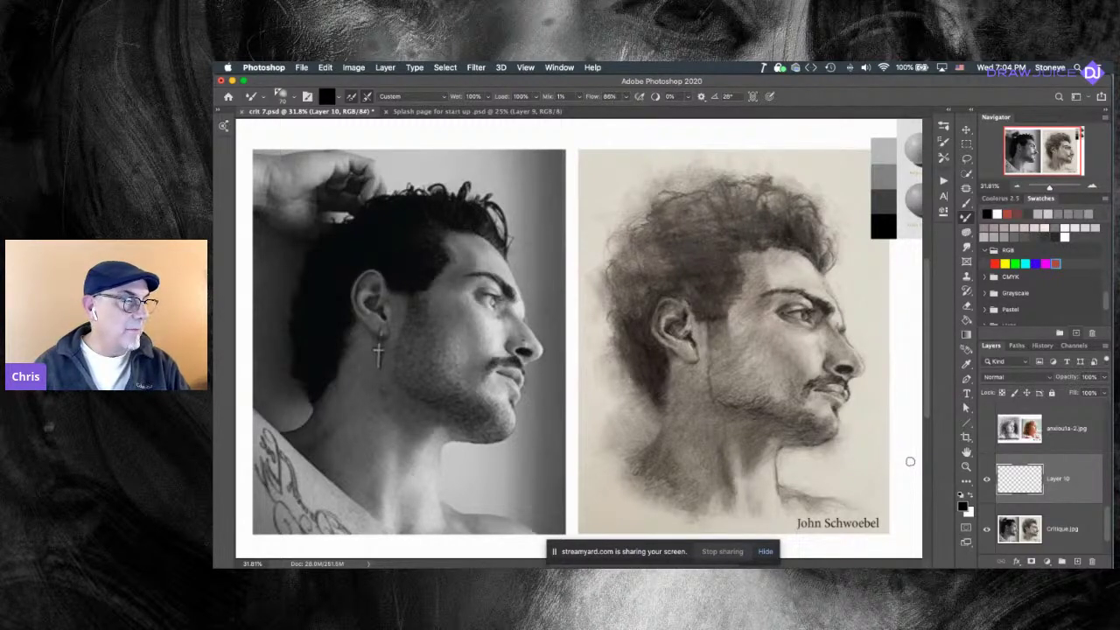
pyautogui.scroll(-1, 910, 461)
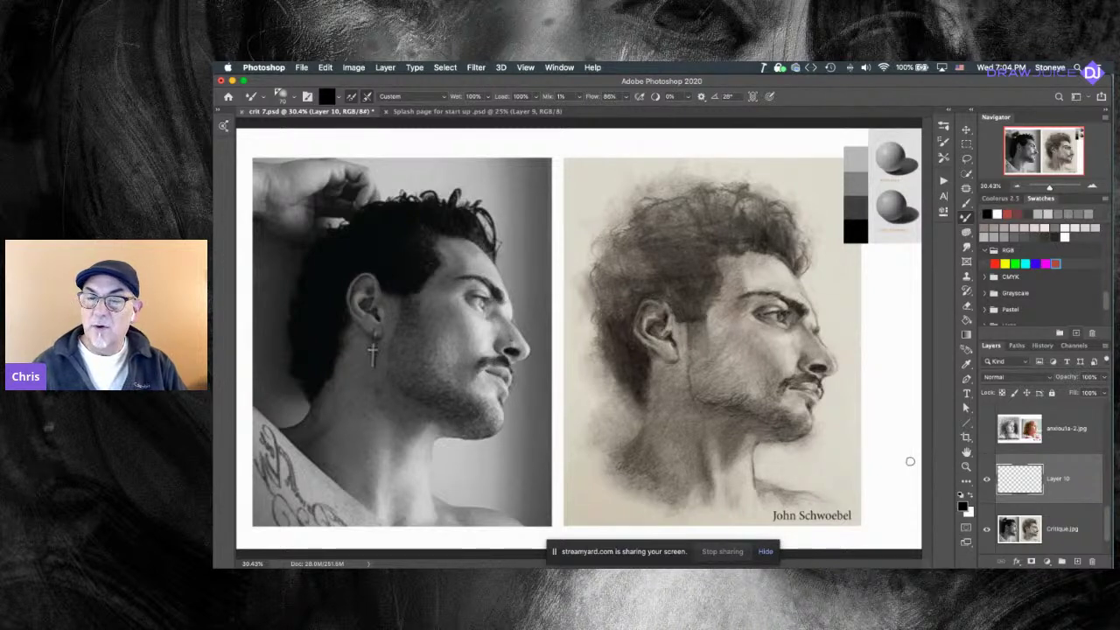
# Add a white-filled layer above it and clear its left half so the reference photo is uncovered.
pyautogui.click(1077, 561)
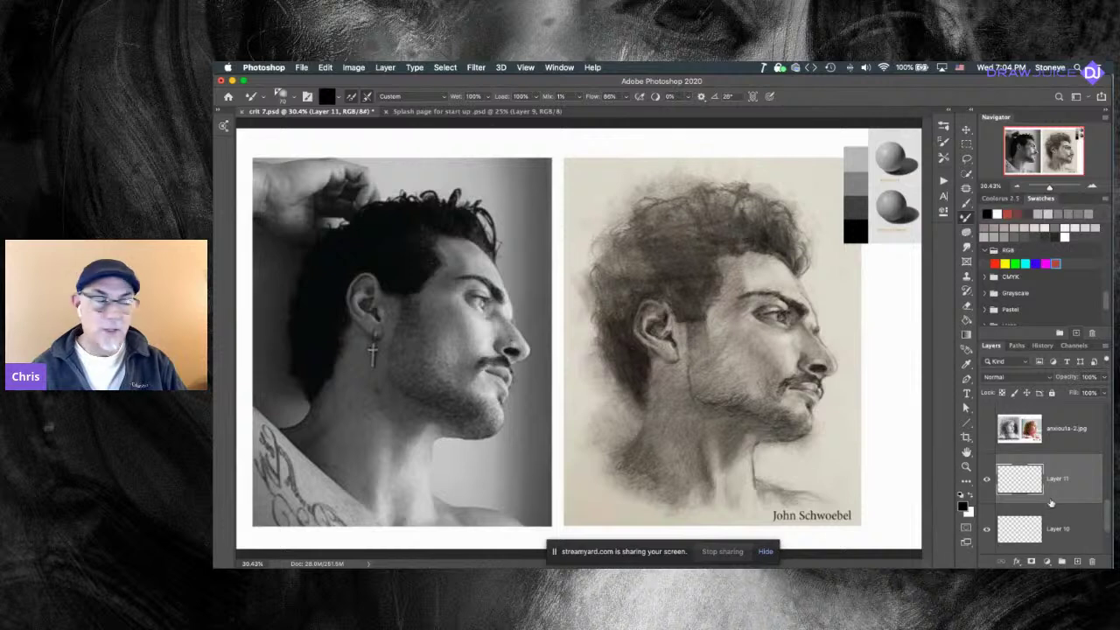
pyautogui.press('super+BackSpace')
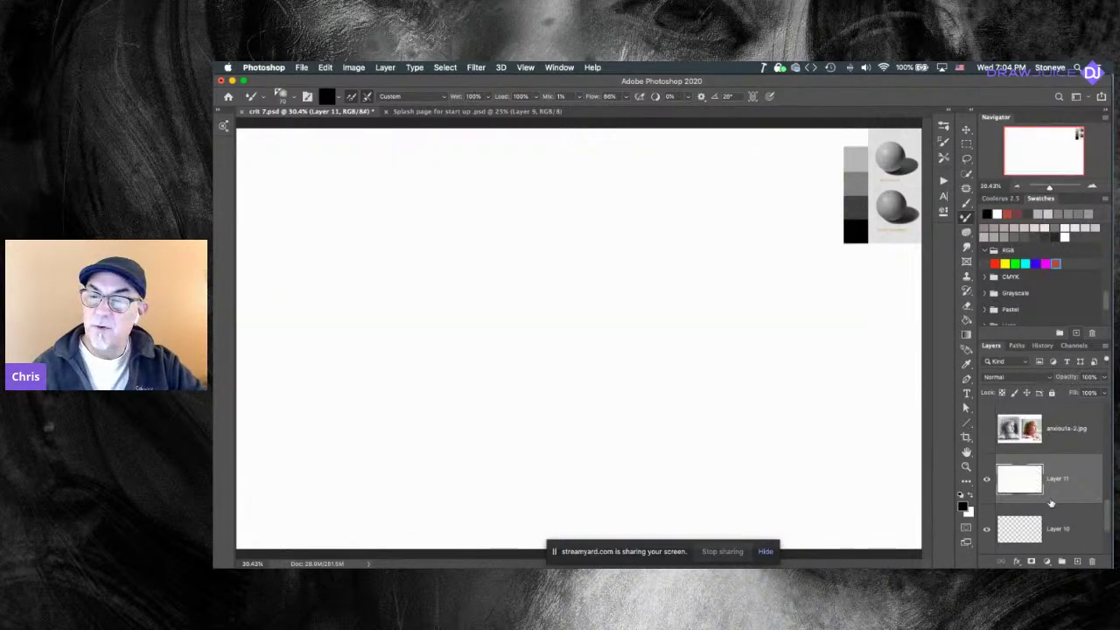
pyautogui.press('m')
pyautogui.moveTo(237, 129); pyautogui.dragTo(597, 544)
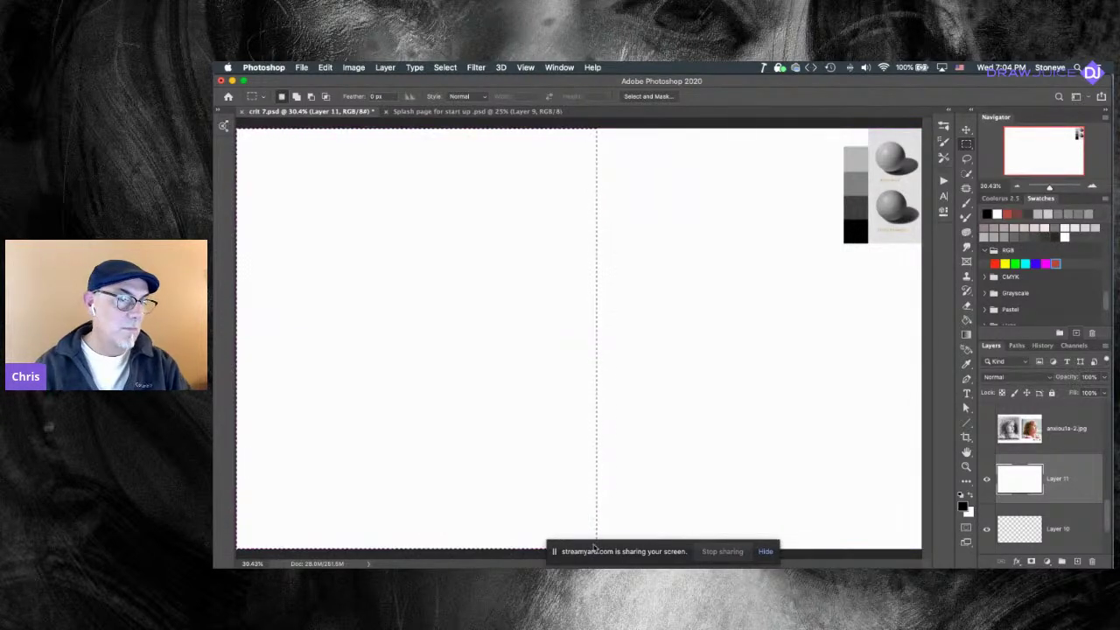
pyautogui.press('BackSpace')
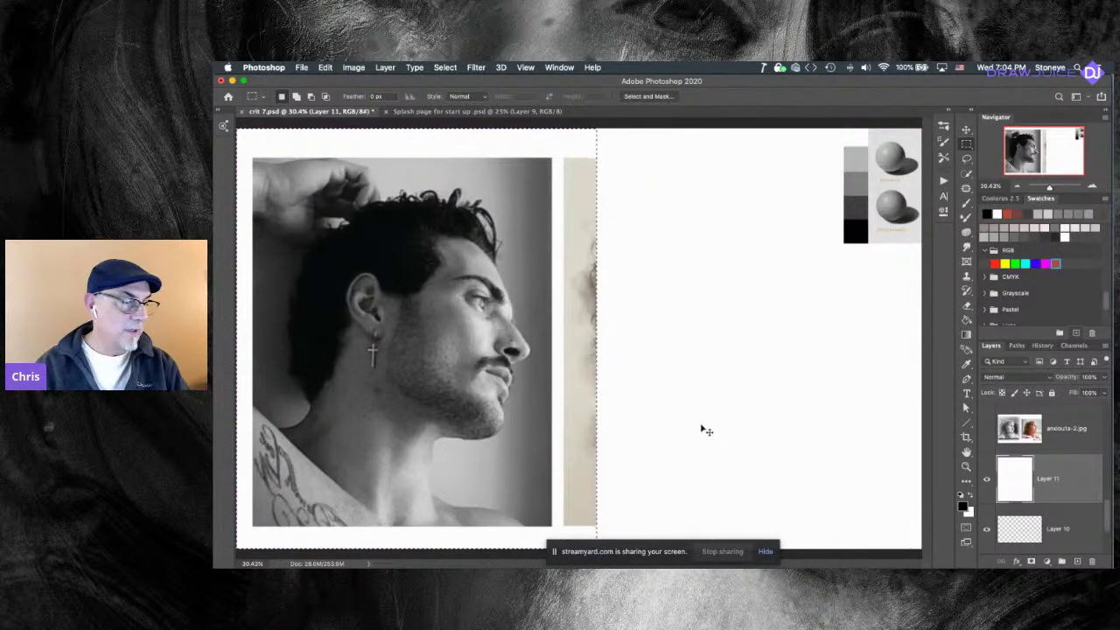
pyautogui.press('super+d')
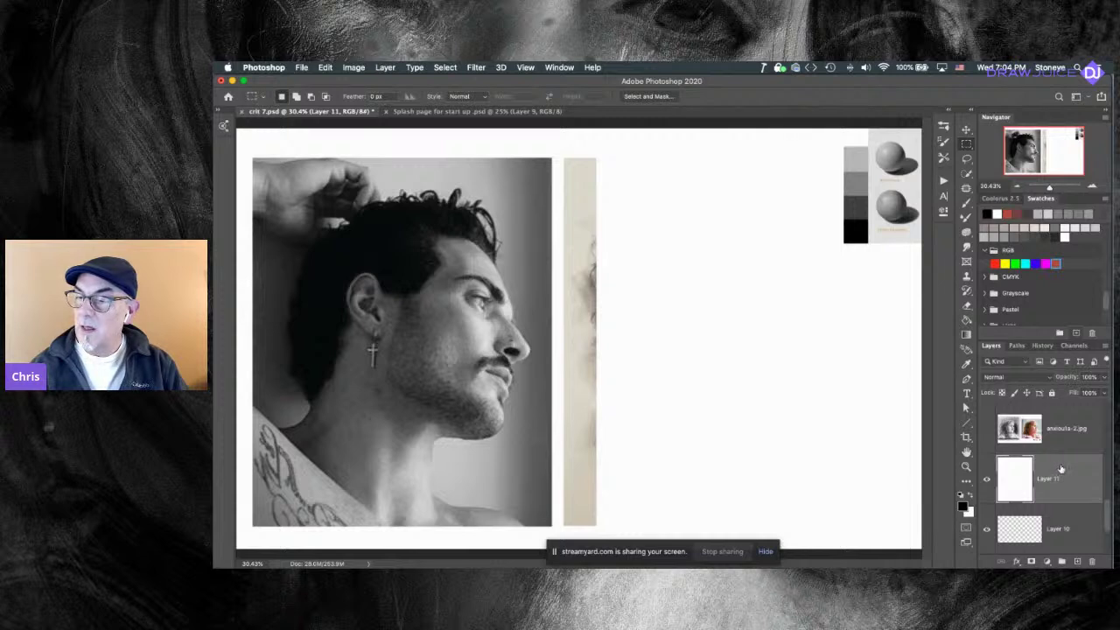
# Reduce the white layer's opacity to 77% and add a new empty layer above it.
pyautogui.moveTo(1074, 378); pyautogui.dragTo(1064, 382)
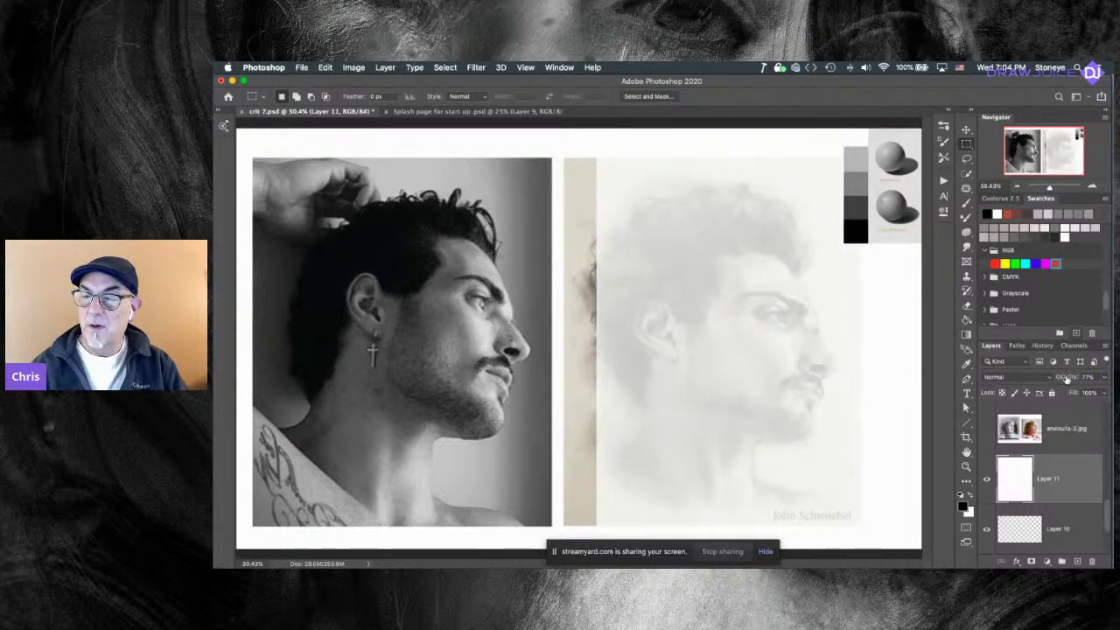
pyautogui.click(1077, 561)
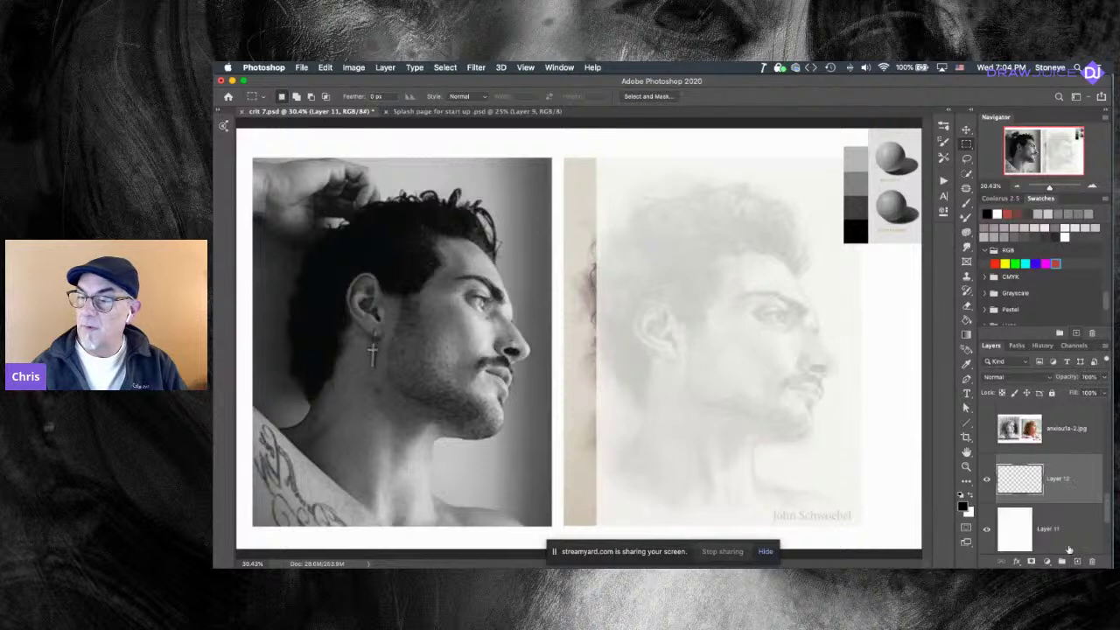
# Sketch a box in perspective over the faded drawing's upper left and label its faces S, F and B.
pyautogui.press('b')
pyautogui.moveTo(778, 327)
pyautogui.mouseDown()
pyautogui.moveTo(840, 308)
pyautogui.moveTo(832, 332)
pyautogui.moveTo(785, 357)
pyautogui.mouseUp()
pyautogui.press('super+z')
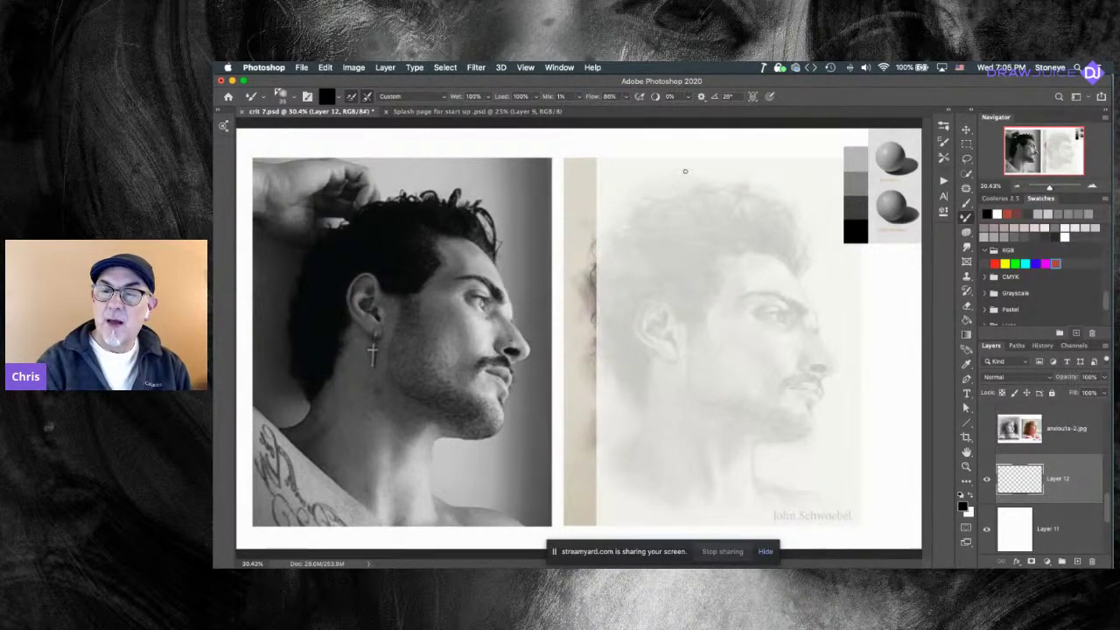
pyautogui.moveTo(667, 172); pyautogui.dragTo(613, 173)
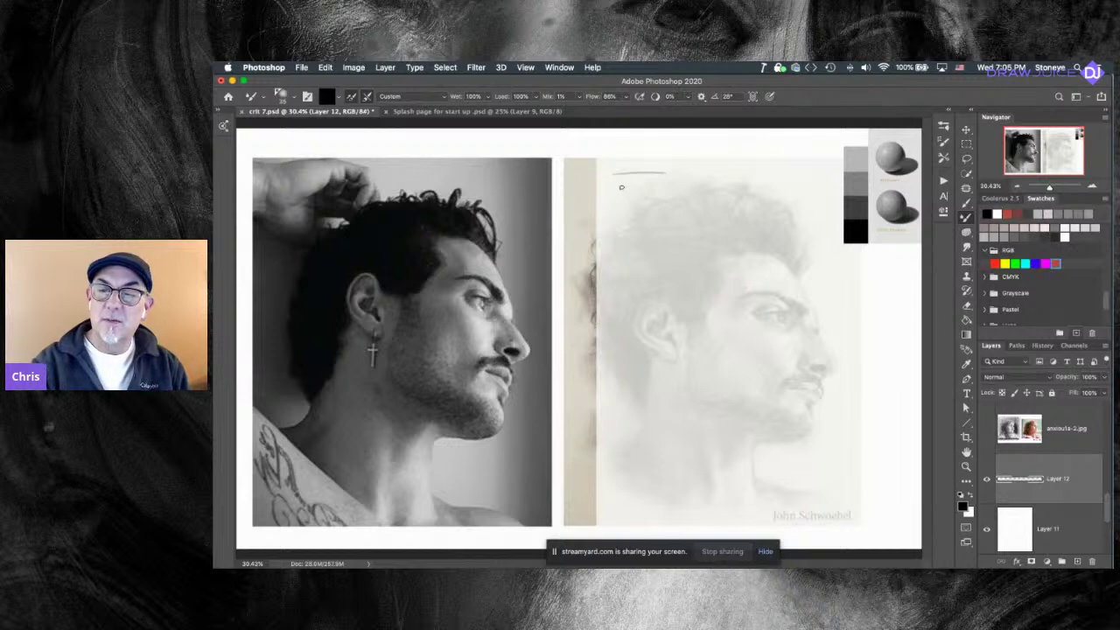
pyautogui.moveTo(663, 175)
pyautogui.mouseDown()
pyautogui.moveTo(660, 230)
pyautogui.moveTo(676, 230)
pyautogui.moveTo(678, 249)
pyautogui.mouseUp()
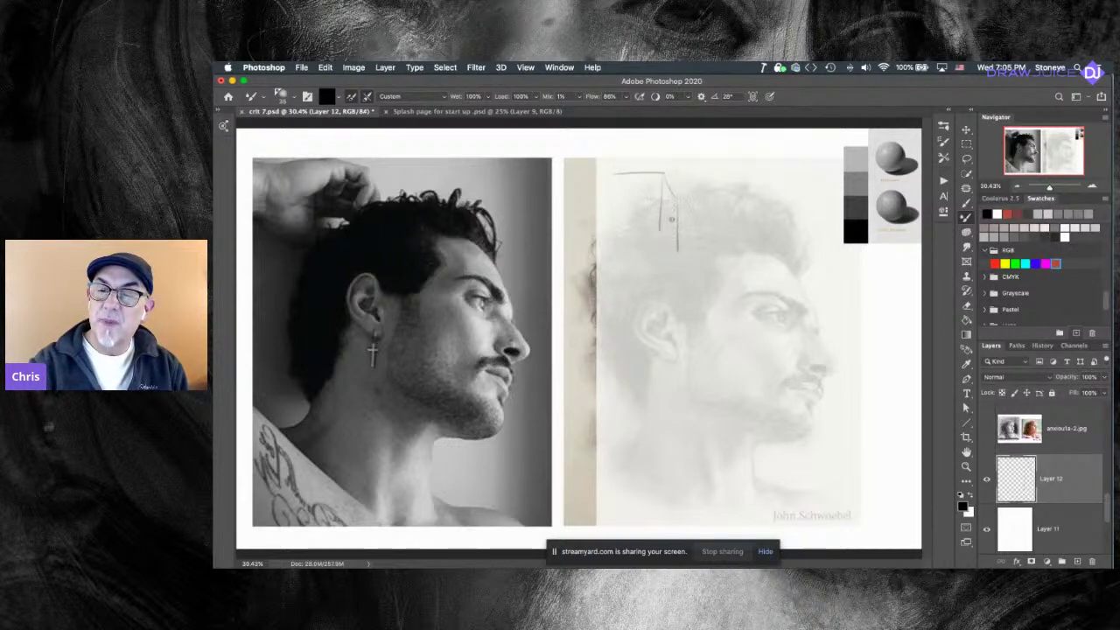
pyautogui.moveTo(620, 231)
pyautogui.mouseDown()
pyautogui.moveTo(660, 228)
pyautogui.moveTo(611, 230)
pyautogui.mouseUp()
pyautogui.moveTo(612, 172); pyautogui.dragTo(611, 228)
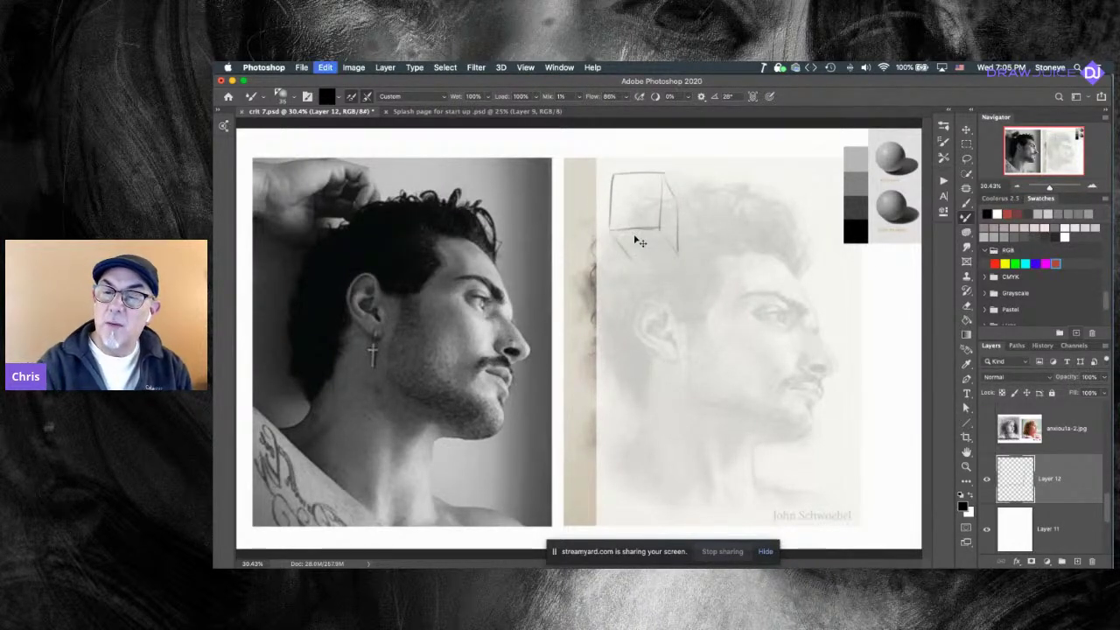
pyautogui.moveTo(616, 238)
pyautogui.mouseDown()
pyautogui.moveTo(625, 255)
pyautogui.moveTo(684, 254)
pyautogui.mouseUp()
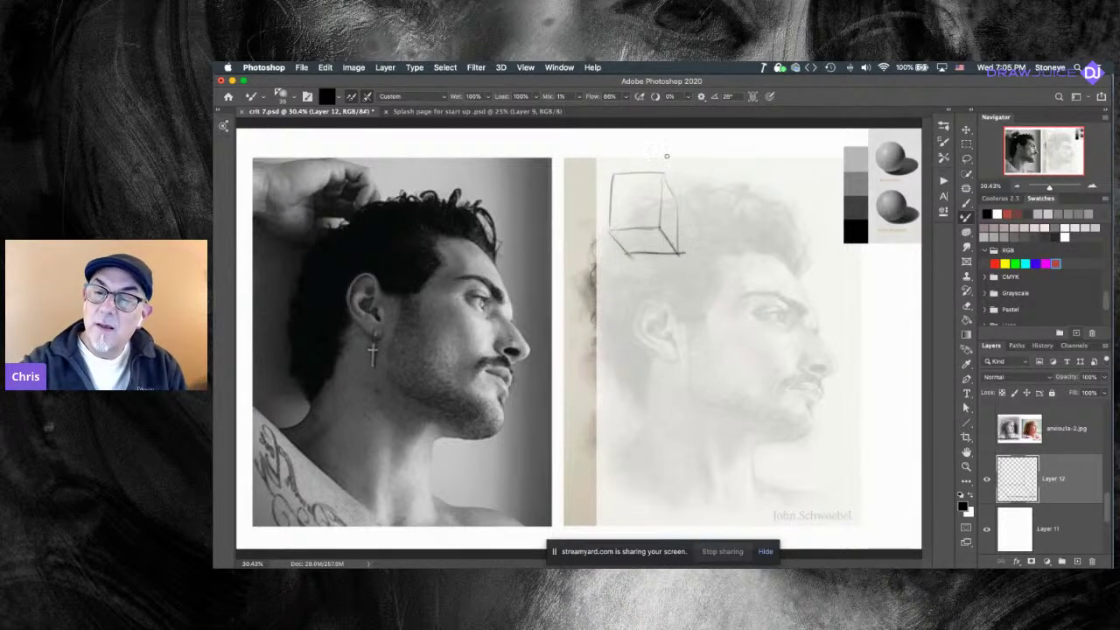
pyautogui.moveTo(668, 185)
pyautogui.mouseDown()
pyautogui.moveTo(678, 217)
pyautogui.moveTo(629, 208)
pyautogui.moveTo(643, 246)
pyautogui.mouseUp()
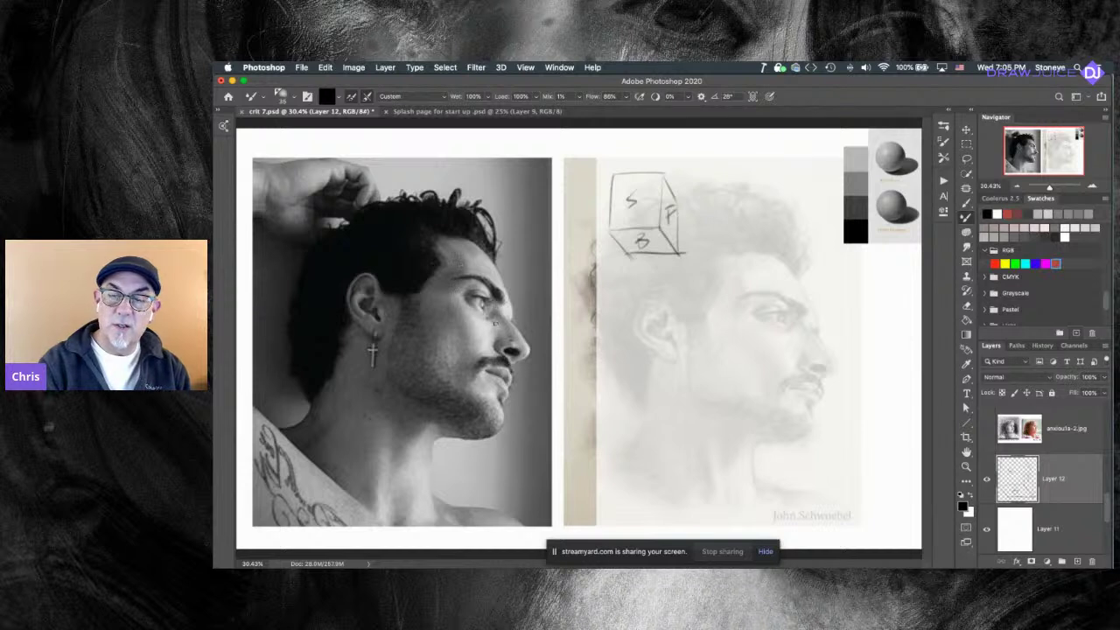
# Mark the photo's face with the plane letters F on the forehead, S on the cheek and B under the jaw.
pyautogui.moveTo(495, 267)
pyautogui.mouseDown()
pyautogui.moveTo(486, 284)
pyautogui.moveTo(508, 258)
pyautogui.mouseUp()
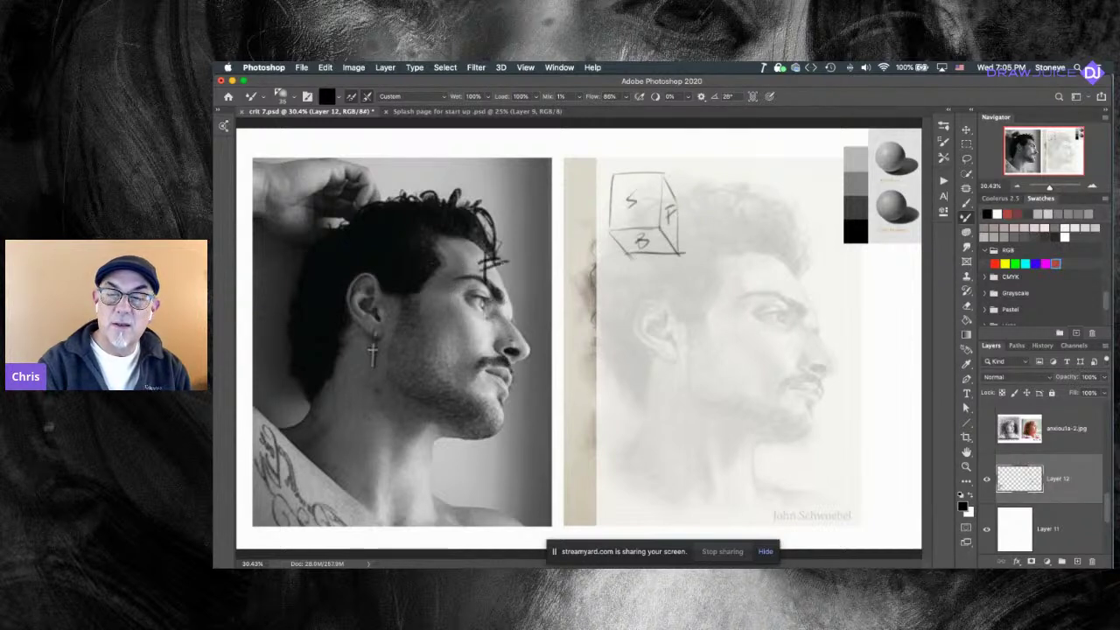
pyautogui.moveTo(420, 315); pyautogui.dragTo(404, 350)
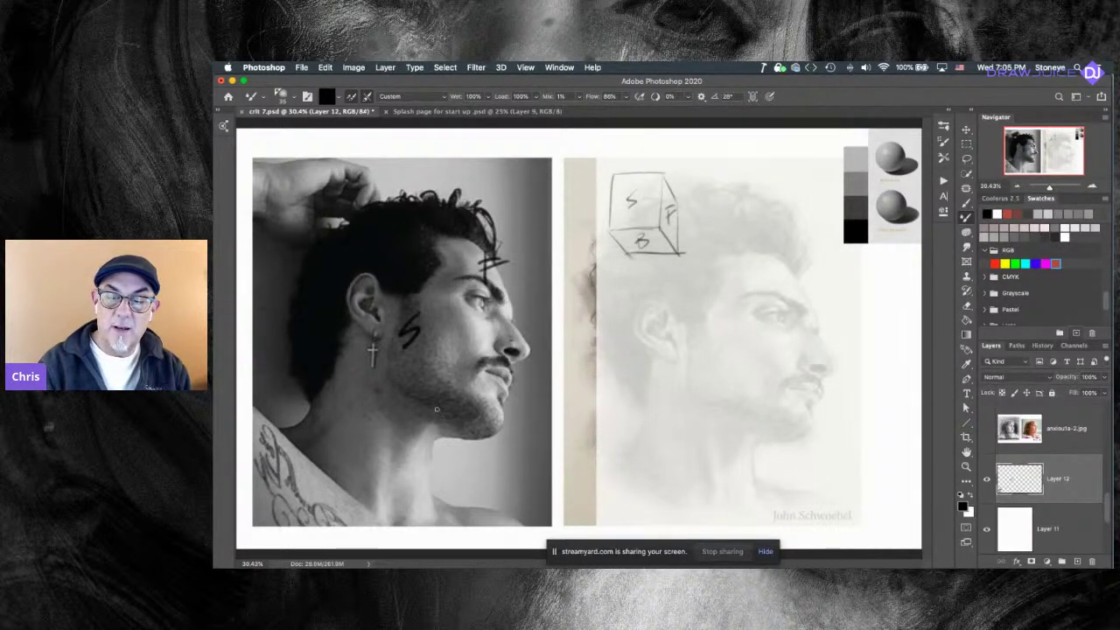
pyautogui.moveTo(433, 406)
pyautogui.mouseDown()
pyautogui.moveTo(443, 416)
pyautogui.moveTo(434, 430)
pyautogui.mouseUp()
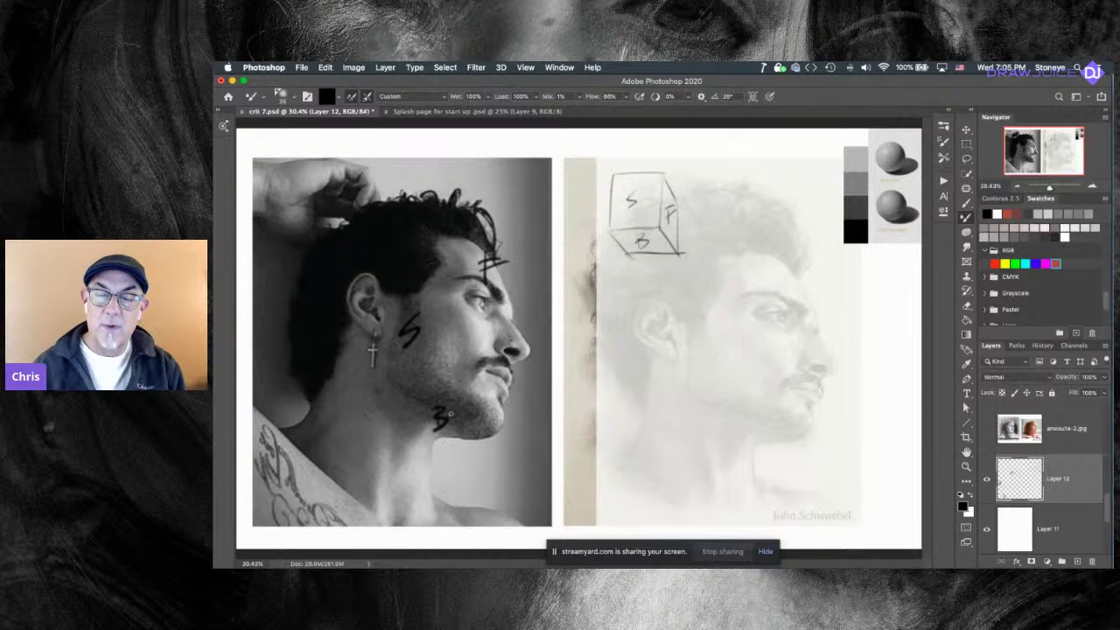
# Undo the plane letters written on the photo.
pyautogui.press('super+z')
pyautogui.press('super+z')
pyautogui.press('super+z')
pyautogui.press('super+z')
pyautogui.press('super+z')
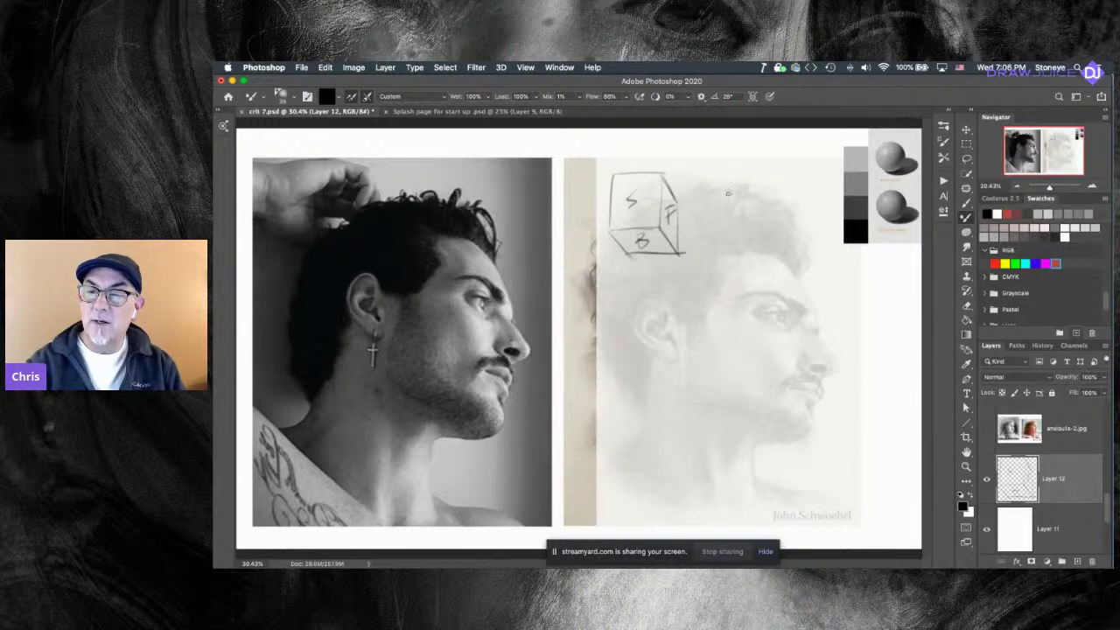
# Sketch an upright cylinder to the right of the box and label its front F and its base B.
pyautogui.moveTo(725, 206)
pyautogui.mouseDown()
pyautogui.moveTo(725, 250)
pyautogui.moveTo(724, 236)
pyautogui.mouseUp()
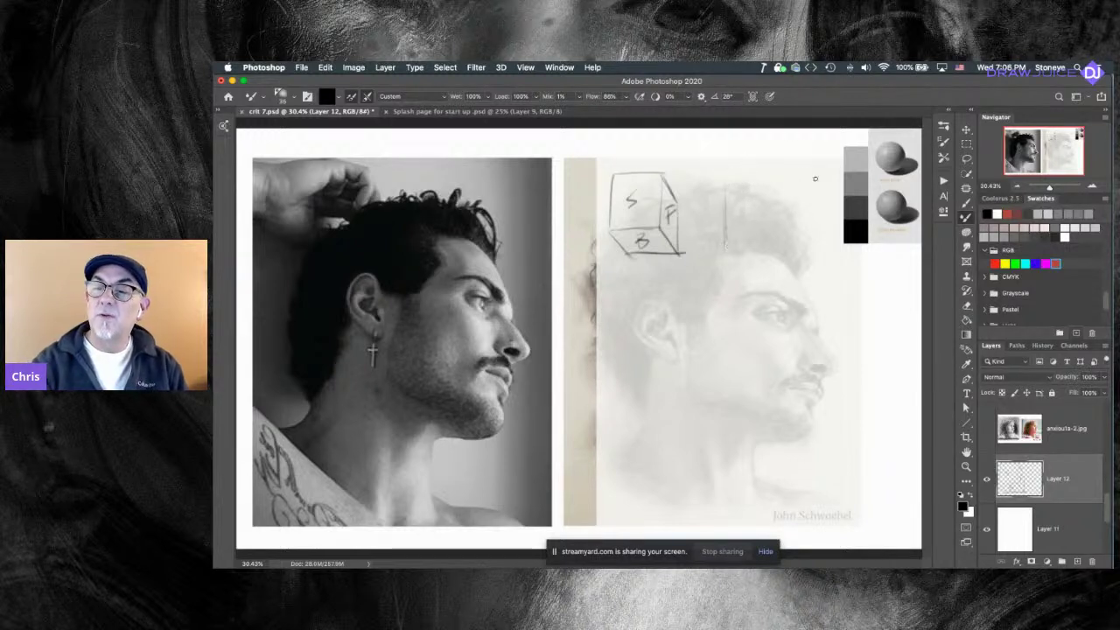
pyautogui.moveTo(751, 173)
pyautogui.mouseDown()
pyautogui.moveTo(786, 169)
pyautogui.moveTo(788, 194)
pyautogui.moveTo(772, 174)
pyautogui.moveTo(785, 243)
pyautogui.mouseUp()
pyautogui.moveTo(718, 248)
pyautogui.mouseDown()
pyautogui.moveTo(723, 208)
pyautogui.moveTo(772, 259)
pyautogui.mouseUp()
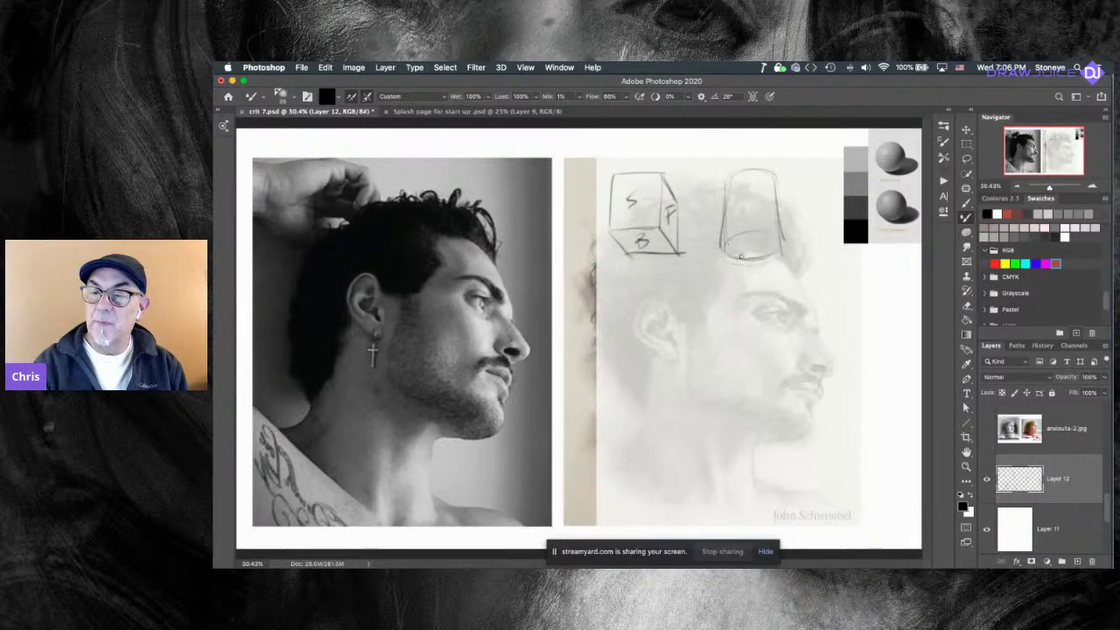
pyautogui.moveTo(753, 193)
pyautogui.mouseDown()
pyautogui.moveTo(754, 208)
pyautogui.moveTo(761, 187)
pyautogui.mouseUp()
pyautogui.moveTo(757, 196); pyautogui.dragTo(758, 200)
pyautogui.moveTo(747, 240); pyautogui.dragTo(747, 257)
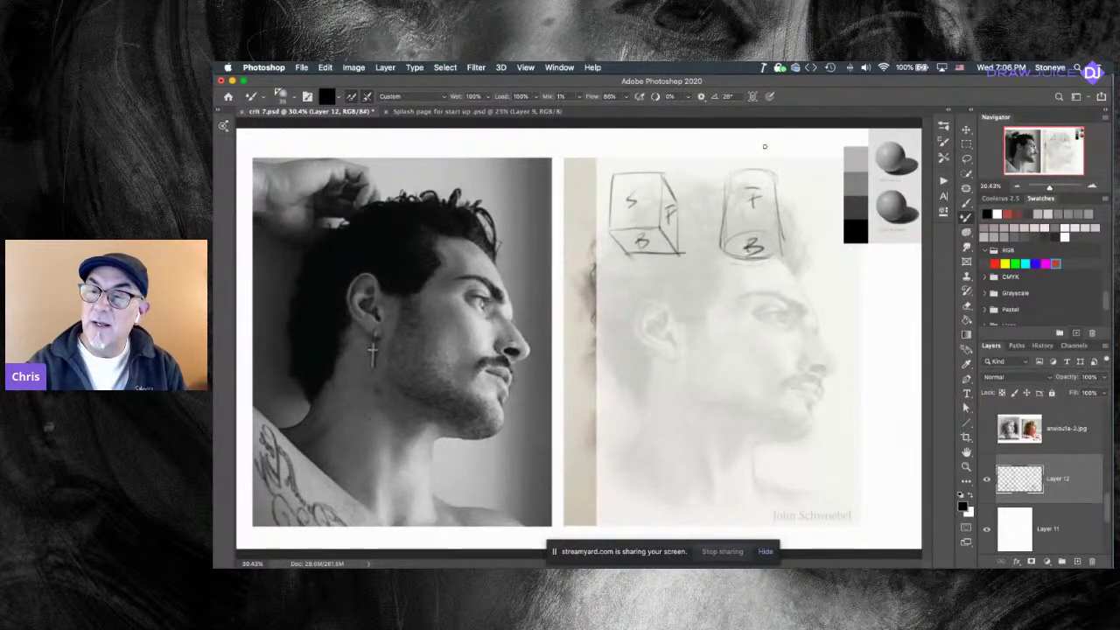
# Write a question mark above the cylinder and strengthen the cylinder's right edge.
pyautogui.moveTo(758, 149); pyautogui.dragTo(757, 152)
pyautogui.press('super+z')
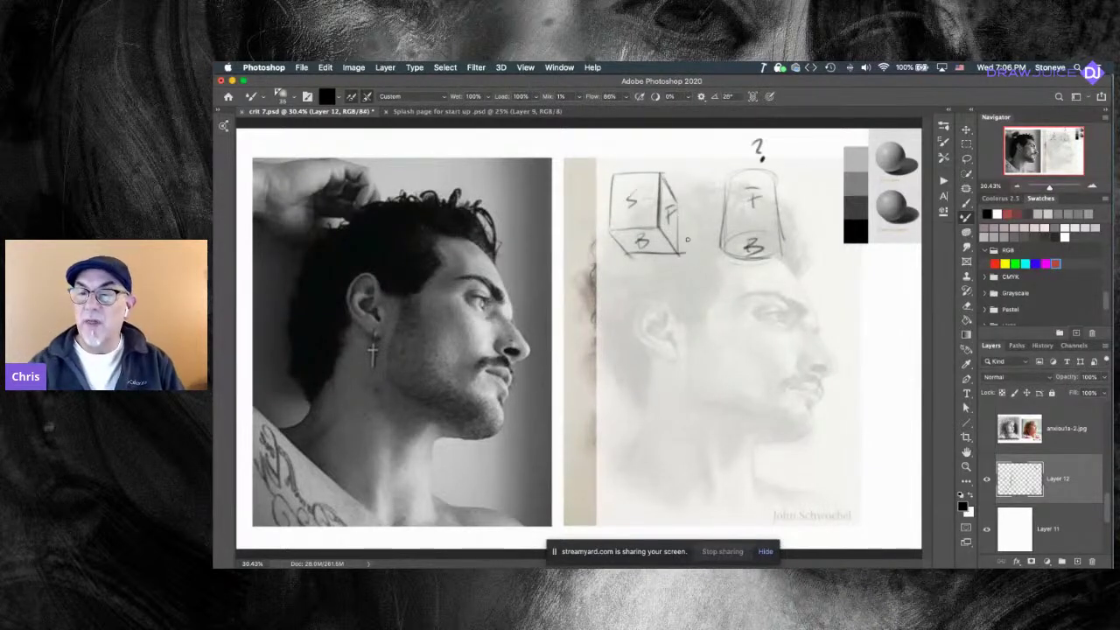
pyautogui.moveTo(776, 180); pyautogui.dragTo(778, 251)
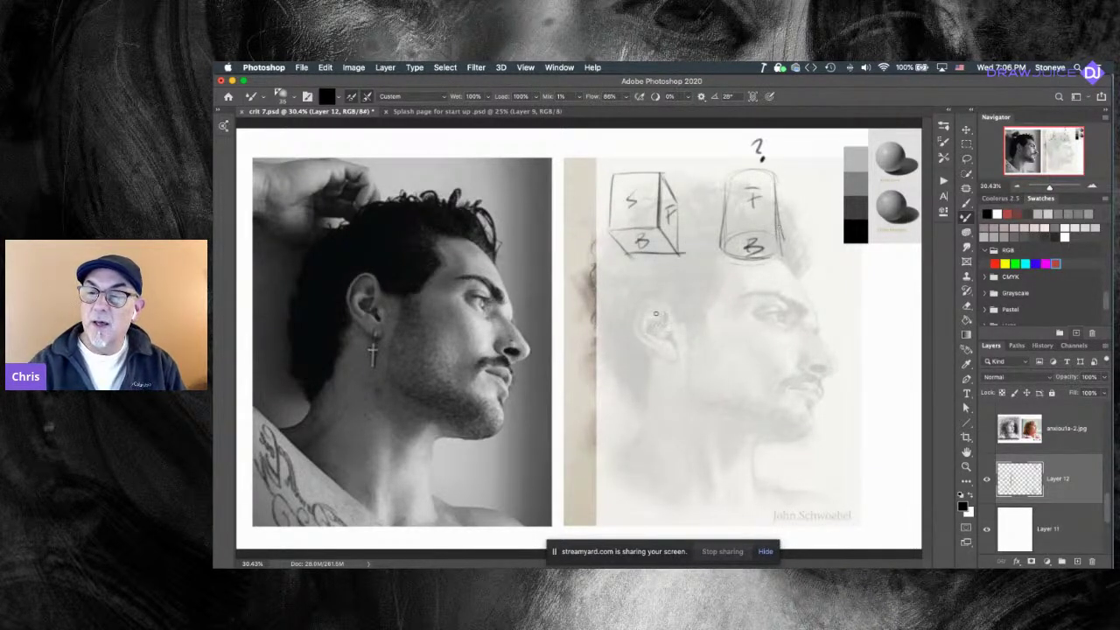
# Draw a circle with a question mark inside it to the right of the faded portrait's forehead.
pyautogui.moveTo(844, 265)
pyautogui.mouseDown()
pyautogui.moveTo(872, 324)
pyautogui.moveTo(862, 259)
pyautogui.moveTo(858, 325)
pyautogui.moveTo(874, 261)
pyautogui.moveTo(862, 329)
pyautogui.mouseUp()
pyautogui.moveTo(853, 279); pyautogui.dragTo(858, 288)
pyautogui.click(858, 294)
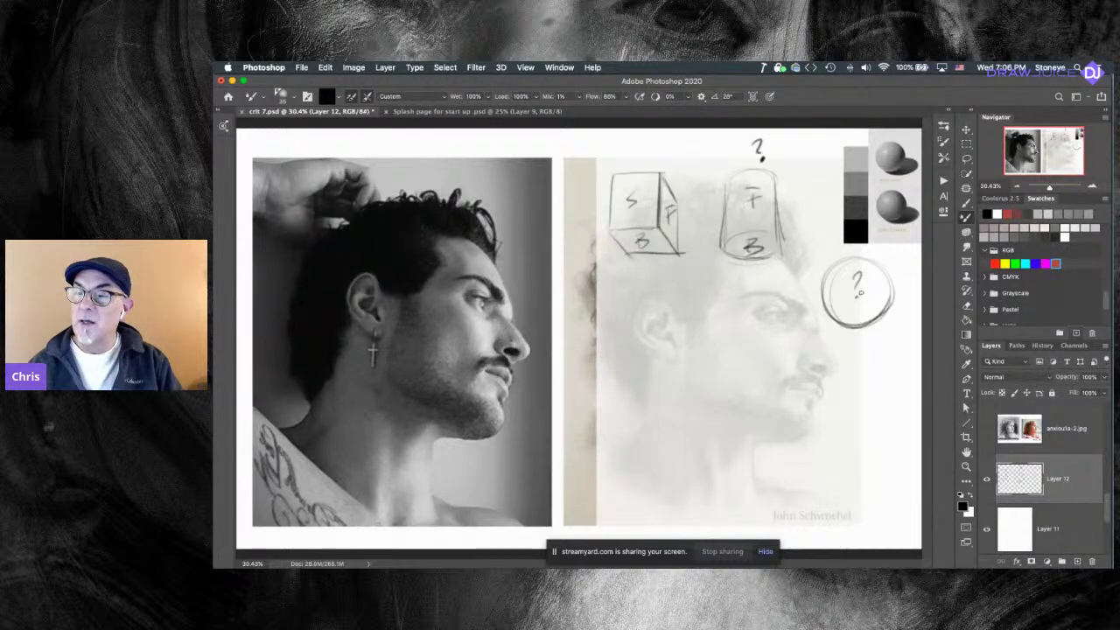
# Undo the circle and the question mark inside it.
pyautogui.press('super+z')
pyautogui.press('super+z')
pyautogui.press('super+z')
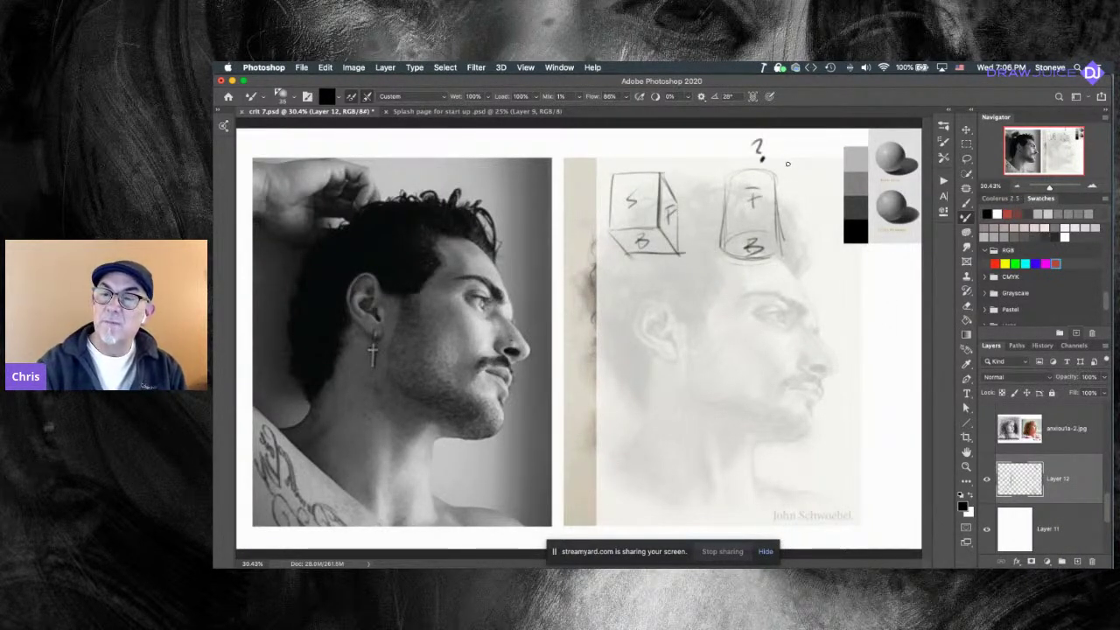
# Number the two sketched forms, writing 2 beside the cylinder and 1 above the box.
pyautogui.moveTo(790, 159); pyautogui.dragTo(795, 164)
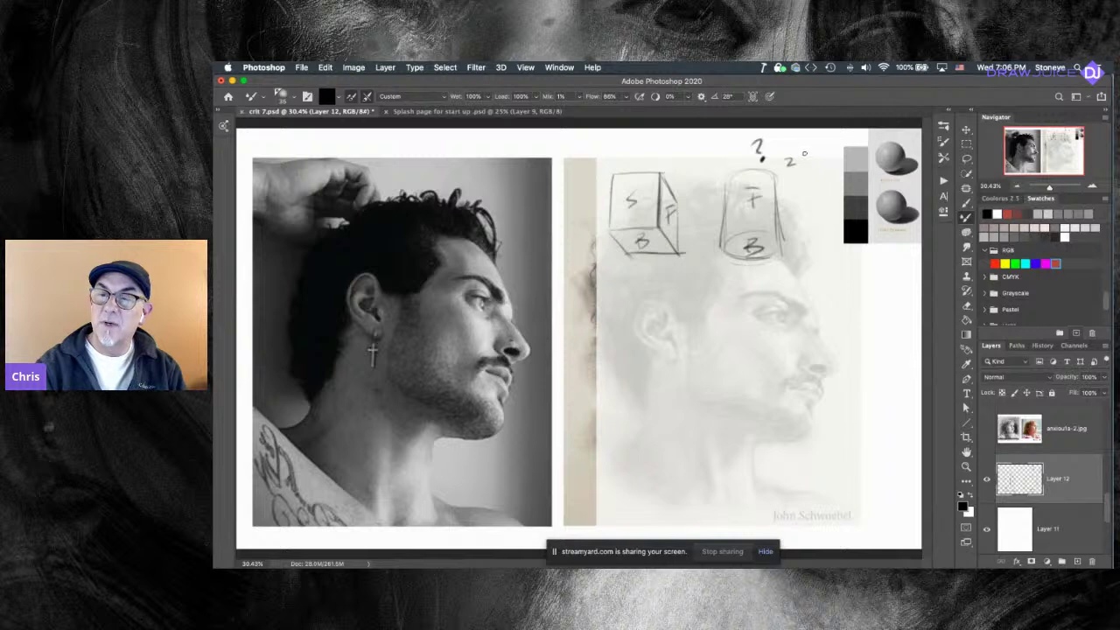
pyautogui.moveTo(670, 149); pyautogui.dragTo(670, 164)
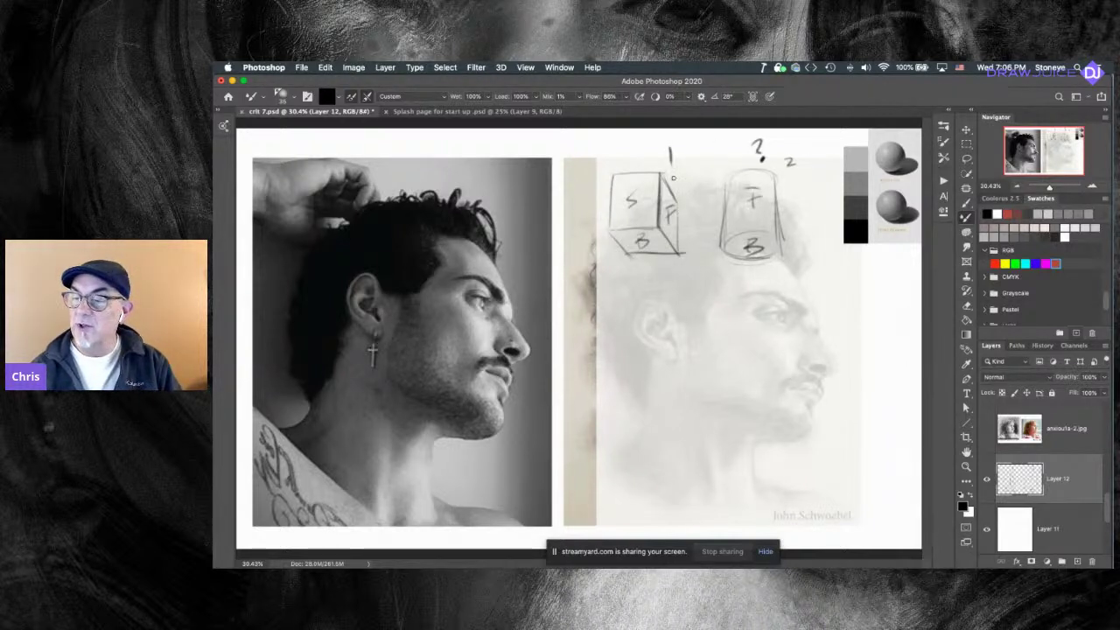
# Delete the layer with the box and cylinder sketches and add a fresh empty layer in its place.
pyautogui.click(1092, 561)
pyautogui.click(1077, 561)
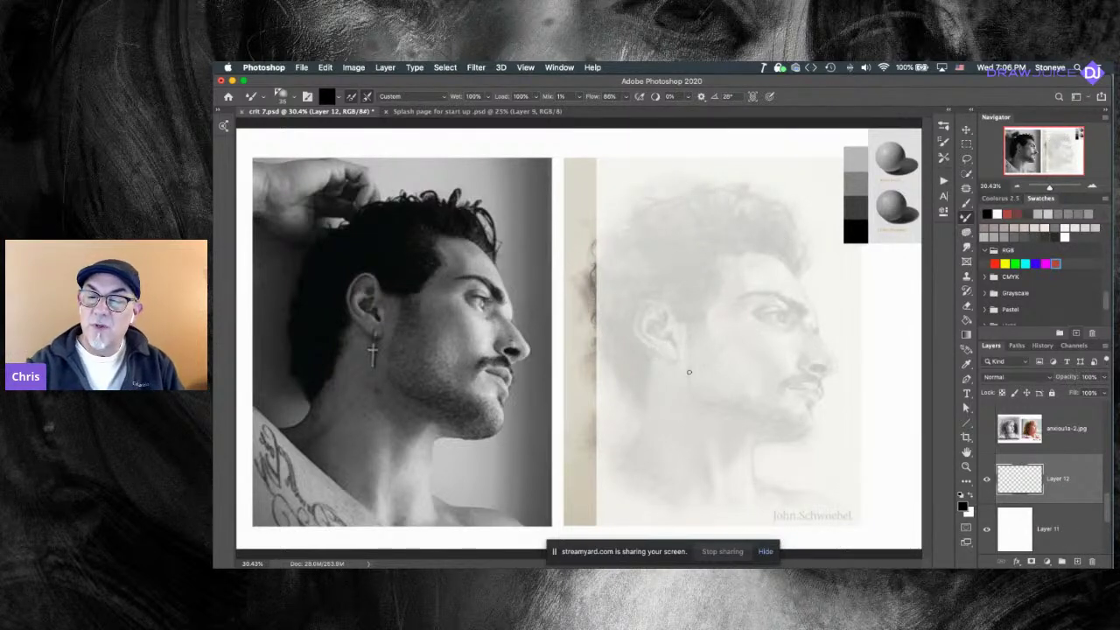
# Block in the head over the faded drawing with a jawline, back of the head and curved crown, undoing stray strokes.
pyautogui.moveTo(634, 348)
pyautogui.mouseDown()
pyautogui.moveTo(670, 382)
pyautogui.moveTo(652, 354)
pyautogui.moveTo(786, 429)
pyautogui.mouseUp()
pyautogui.moveTo(636, 350); pyautogui.dragTo(604, 279)
pyautogui.moveTo(649, 212)
pyautogui.mouseDown()
pyautogui.moveTo(818, 216)
pyautogui.moveTo(809, 199)
pyautogui.moveTo(792, 425)
pyautogui.mouseUp()
pyautogui.moveTo(823, 226); pyautogui.dragTo(810, 350)
pyautogui.moveTo(820, 308); pyautogui.dragTo(800, 415)
pyautogui.press('super+z')
pyautogui.press('super+z')
pyautogui.press('super+z')
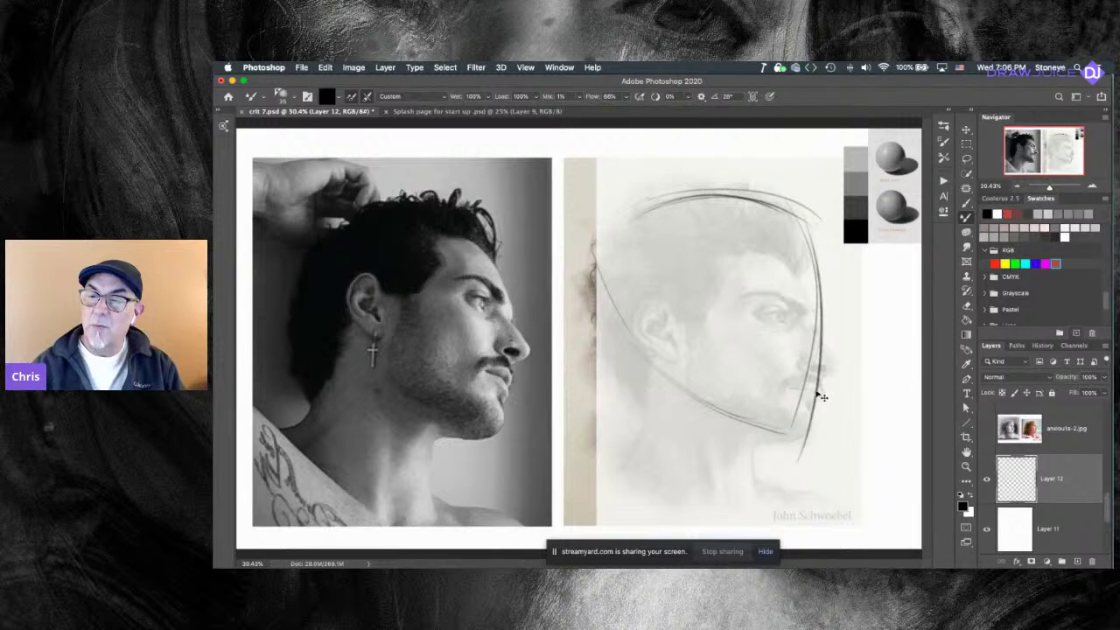
# Redraw the front contour of the face as one bold curve from the crown down to the chin.
pyautogui.moveTo(816, 222); pyautogui.dragTo(814, 398)
pyautogui.moveTo(816, 292); pyautogui.dragTo(807, 420)
pyautogui.moveTo(823, 249); pyautogui.dragTo(793, 445)
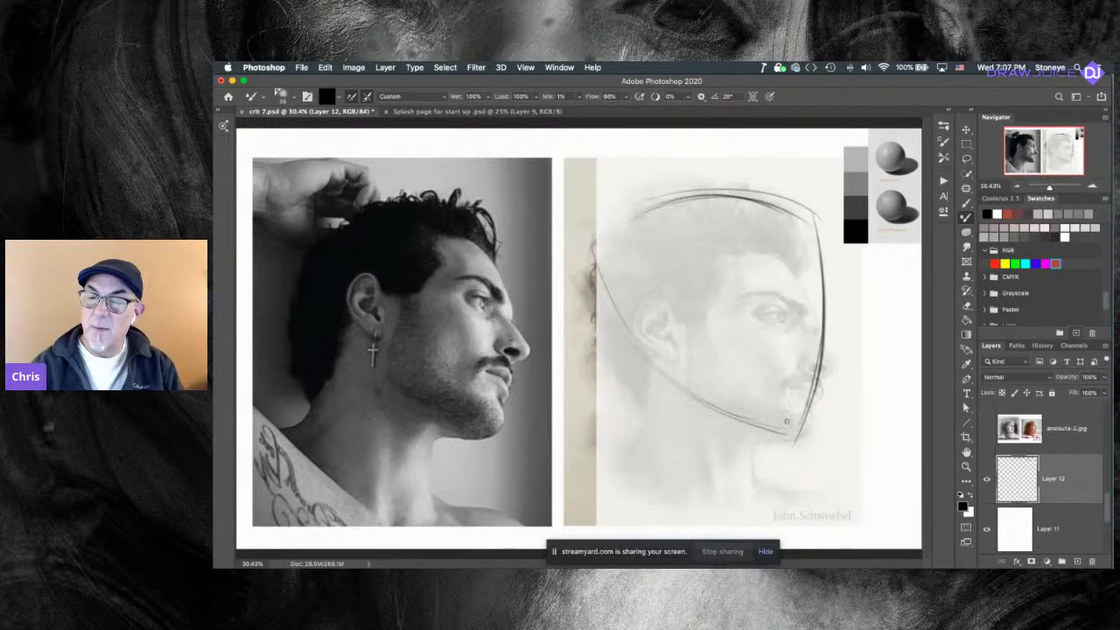
# Close the head outline along the jaw and rear crown, and add direction arrows above the head and beside the face.
pyautogui.moveTo(629, 331); pyautogui.dragTo(768, 426)
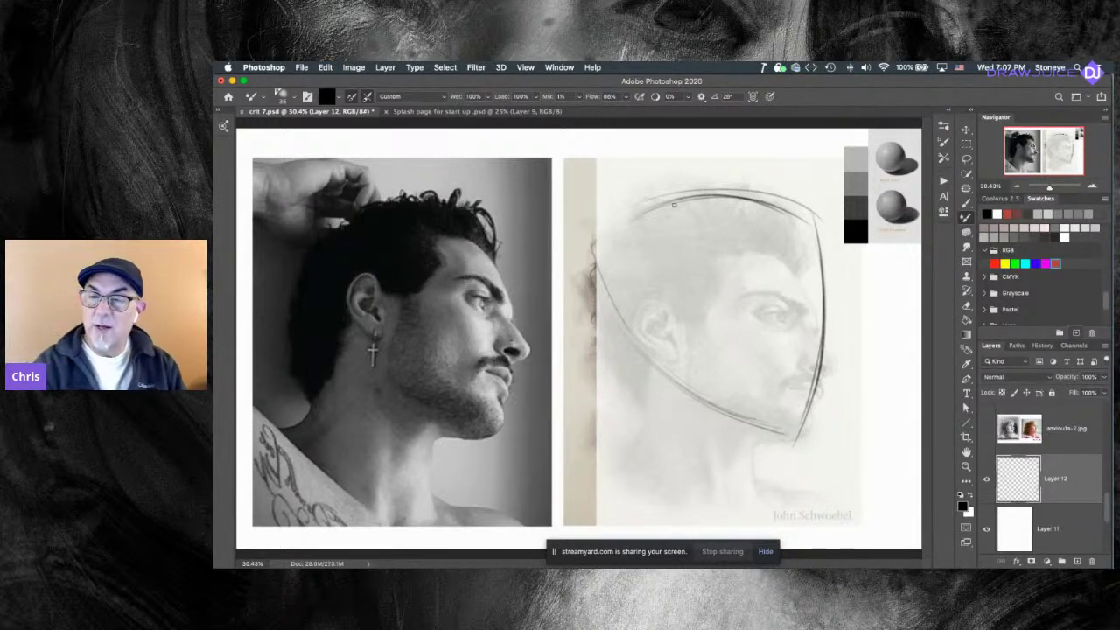
pyautogui.moveTo(667, 202); pyautogui.dragTo(595, 240)
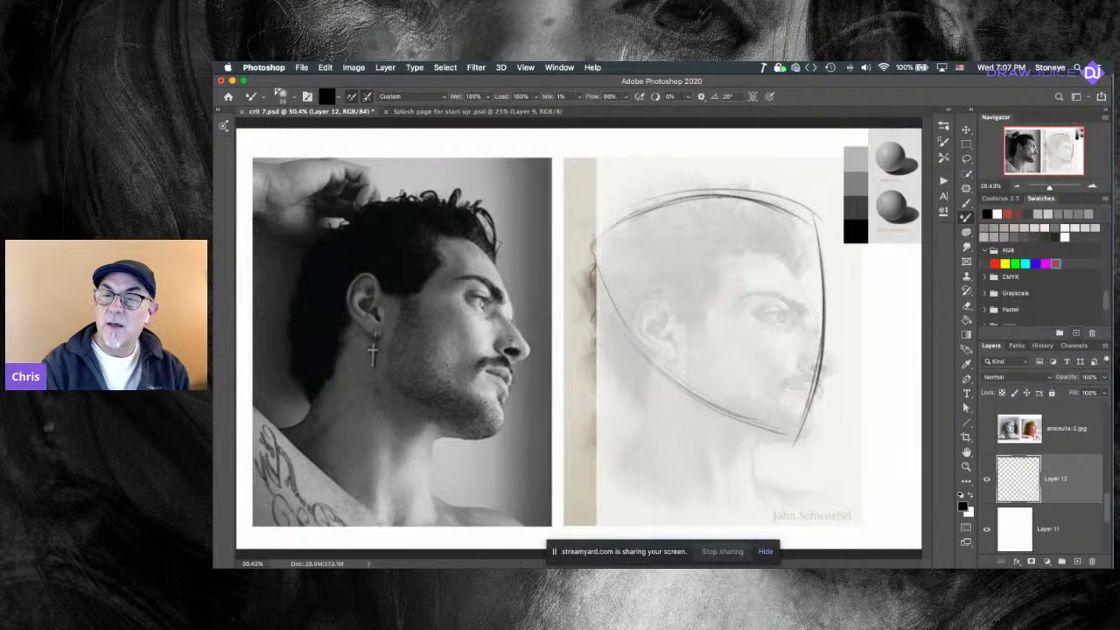
pyautogui.moveTo(652, 173); pyautogui.dragTo(804, 164)
pyautogui.moveTo(803, 165); pyautogui.dragTo(788, 174)
pyautogui.moveTo(858, 273)
pyautogui.mouseDown()
pyautogui.moveTo(854, 374)
pyautogui.moveTo(866, 336)
pyautogui.mouseUp()
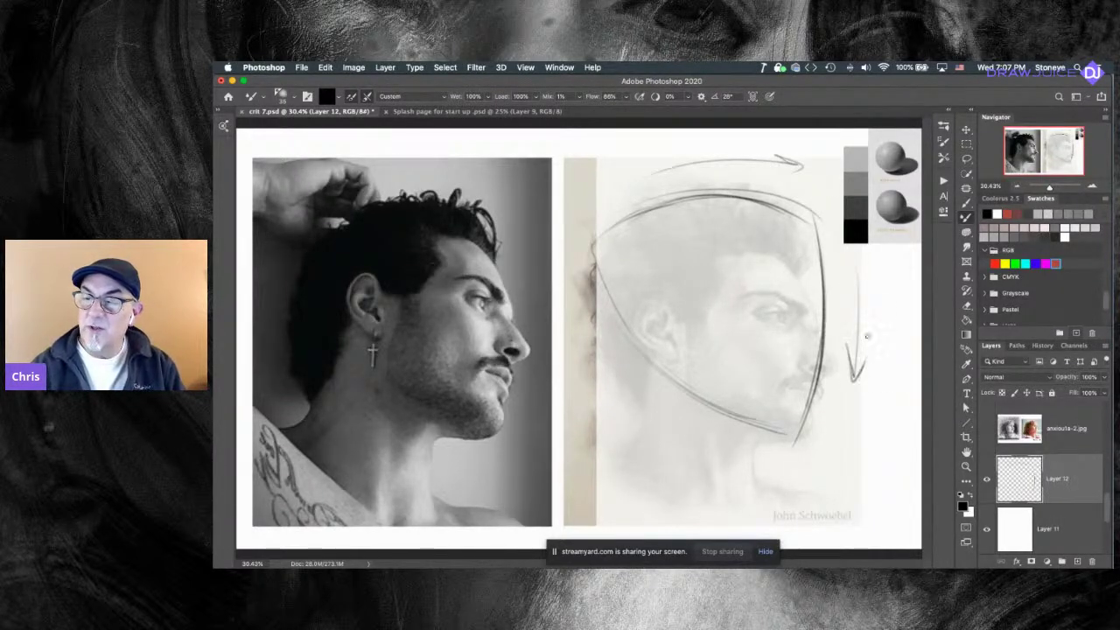
# Reinforce the crown curve and the front contour of the face with repeated strokes, undoing the stray mark at the back.
pyautogui.moveTo(573, 259)
pyautogui.mouseDown()
pyautogui.moveTo(709, 190)
pyautogui.moveTo(781, 192)
pyautogui.mouseUp()
pyautogui.moveTo(819, 206); pyautogui.dragTo(815, 400)
pyautogui.moveTo(816, 230); pyautogui.dragTo(828, 368)
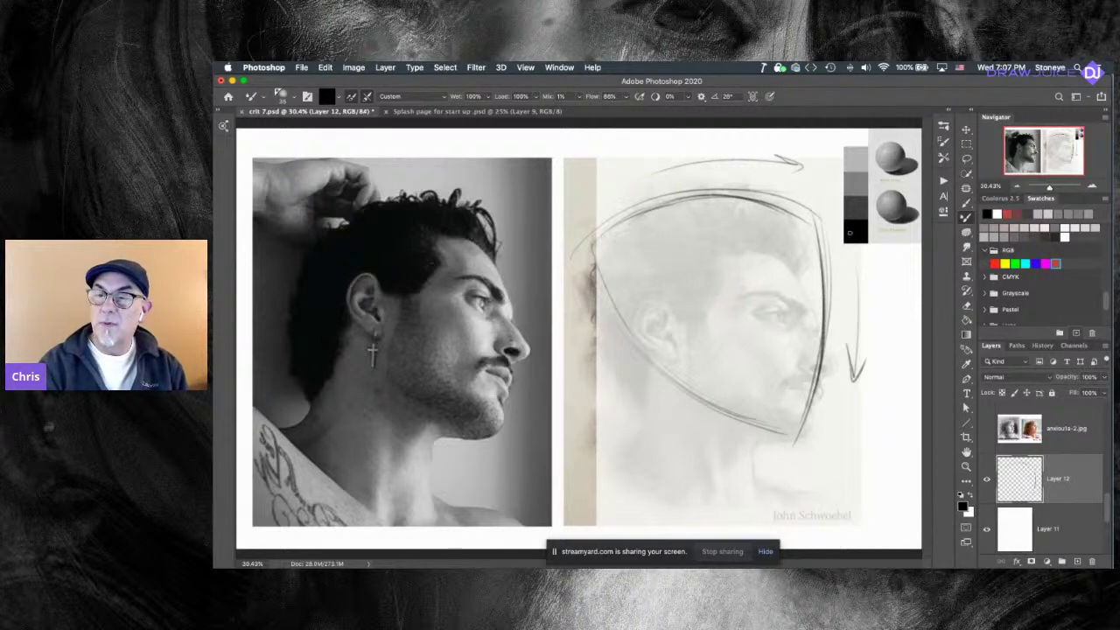
pyautogui.moveTo(821, 267); pyautogui.dragTo(802, 422)
pyautogui.moveTo(819, 321); pyautogui.dragTo(804, 408)
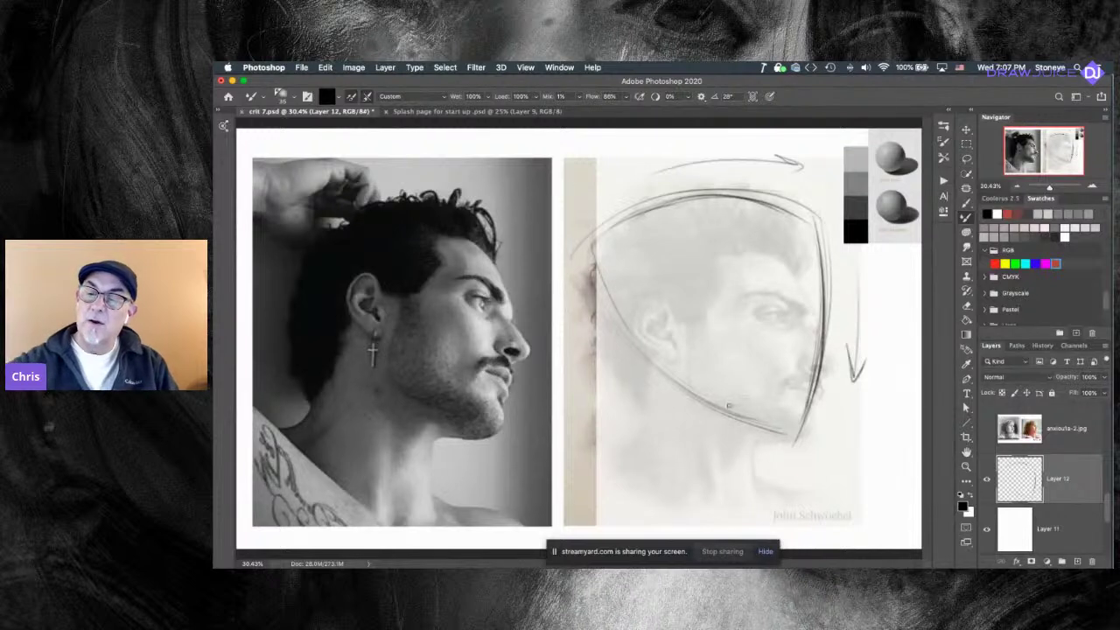
pyautogui.moveTo(588, 222); pyautogui.dragTo(613, 238)
pyautogui.press('super+z')
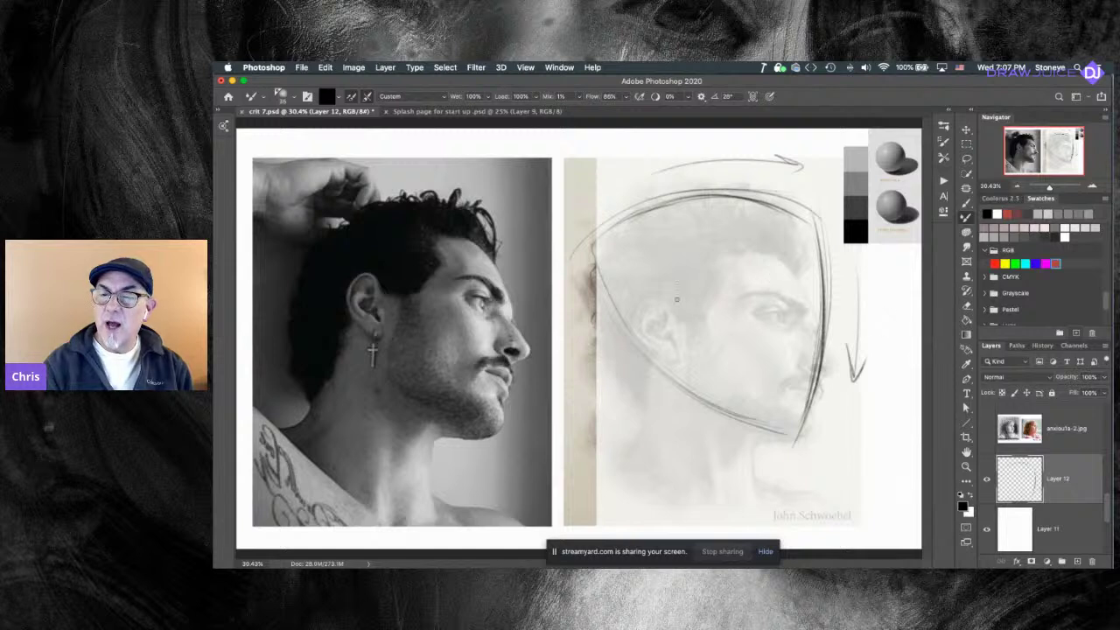
# Draw curved cross-contour lines around the head at the hairline, brow, base of the nose and lower jaw.
pyautogui.moveTo(746, 290); pyautogui.dragTo(812, 293)
pyautogui.moveTo(668, 305); pyautogui.dragTo(820, 294)
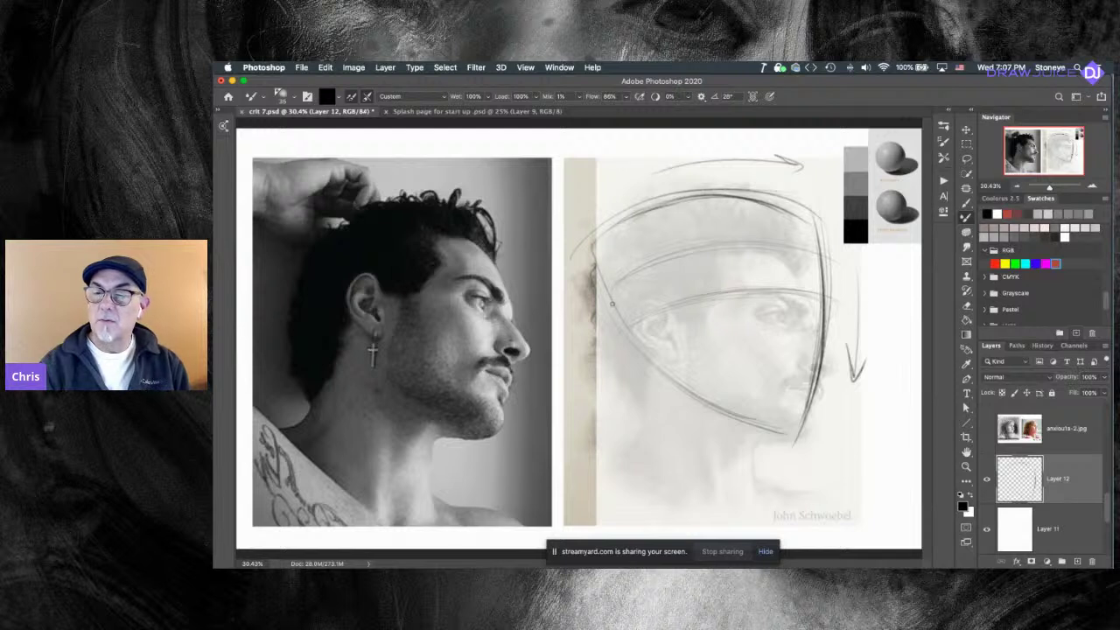
pyautogui.moveTo(713, 403); pyautogui.dragTo(729, 397)
pyautogui.moveTo(821, 389); pyautogui.dragTo(711, 408)
pyautogui.press('super+z')
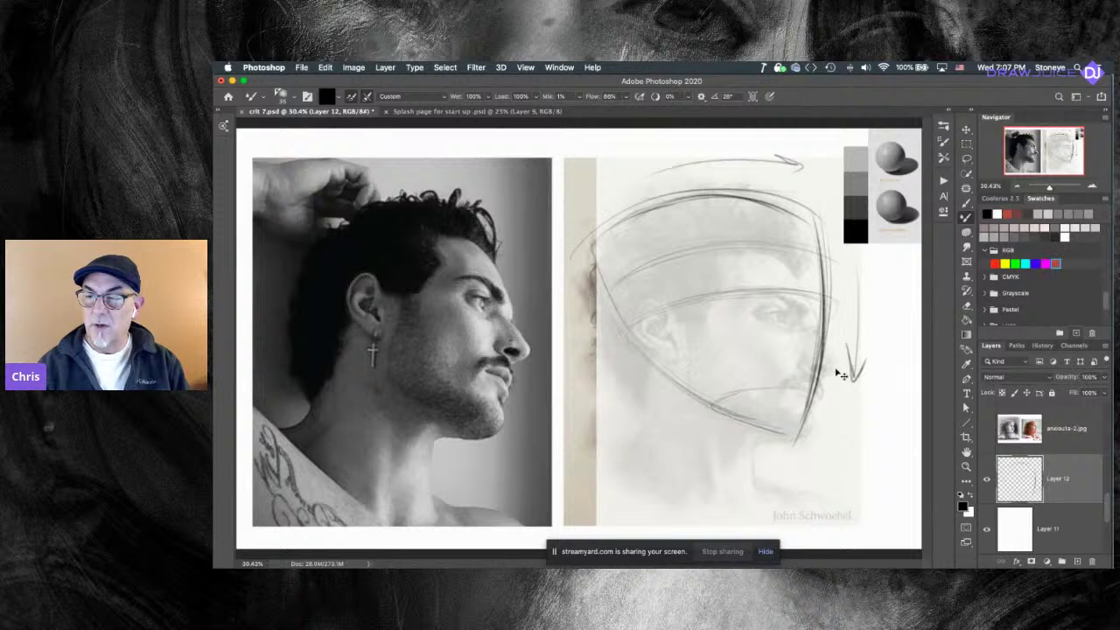
pyautogui.moveTo(814, 368)
pyautogui.mouseDown()
pyautogui.moveTo(843, 374)
pyautogui.moveTo(706, 386)
pyautogui.moveTo(821, 367)
pyautogui.mouseUp()
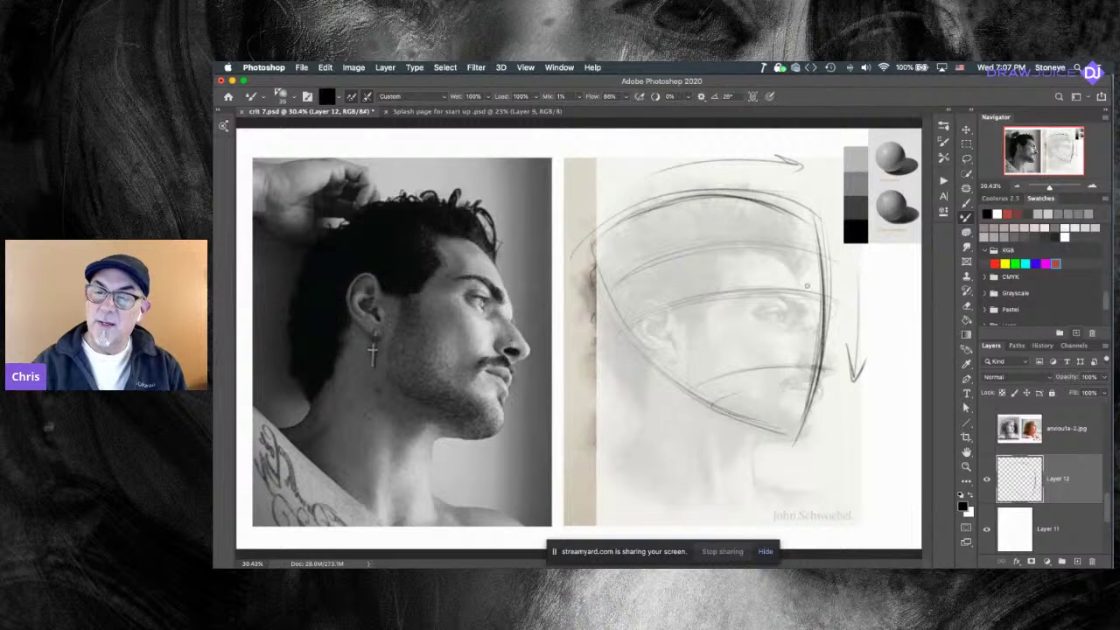
# Draw a doubled vertical contour curving from the crown down the side of the face to the jaw.
pyautogui.moveTo(713, 203); pyautogui.dragTo(740, 419)
pyautogui.press('super+z')
pyautogui.moveTo(730, 234); pyautogui.dragTo(734, 392)
pyautogui.moveTo(718, 208); pyautogui.dragTo(746, 372)
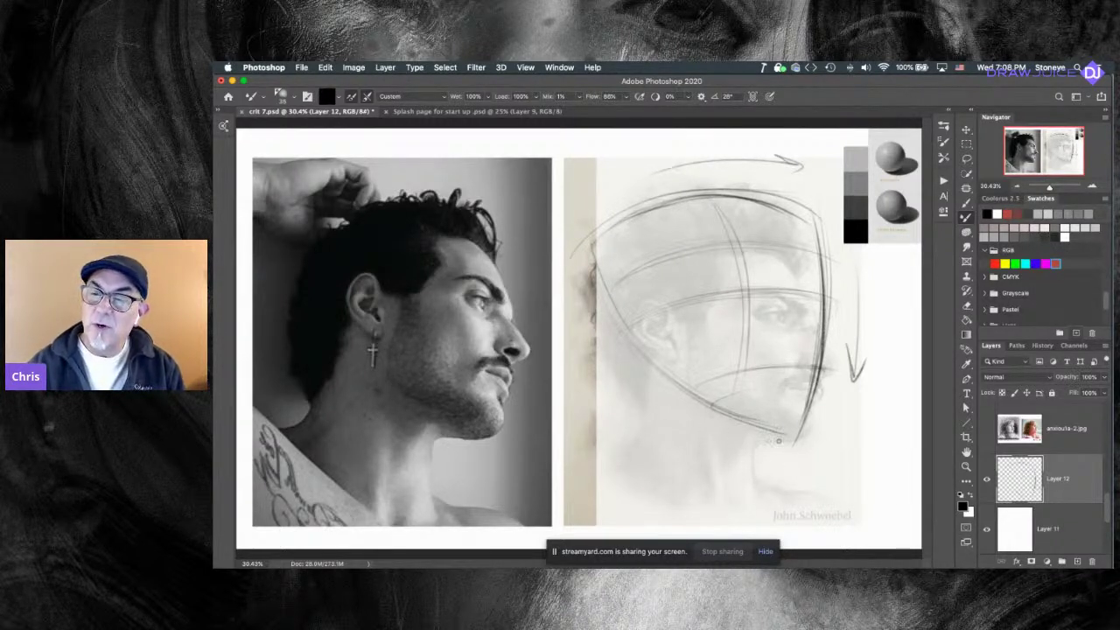
# Try out the vertical side-plane curve on the reference photo from the hairline down to the mouth.
pyautogui.moveTo(445, 236); pyautogui.dragTo(467, 420)
pyautogui.hotkey('ctrl', 'z')
pyautogui.moveTo(451, 236)
pyautogui.mouseDown()
pyautogui.moveTo(466, 282)
pyautogui.moveTo(470, 402)
pyautogui.mouseUp()
pyautogui.press('super+z')
pyautogui.moveTo(454, 240); pyautogui.dragTo(466, 399)
pyautogui.press('super+z')
pyautogui.moveTo(450, 242); pyautogui.dragTo(466, 392)
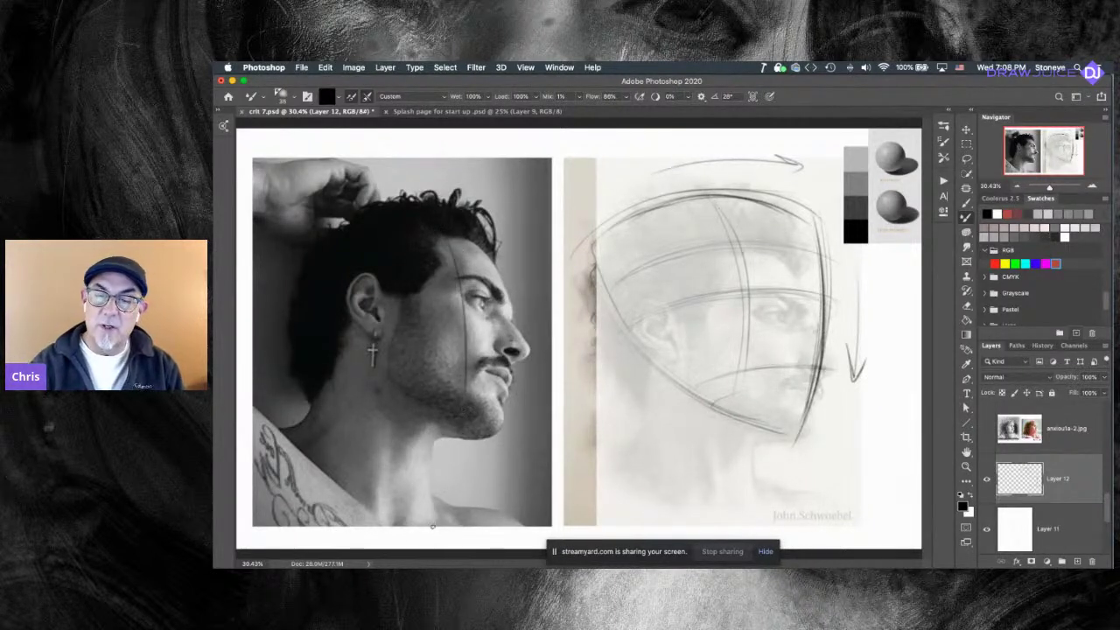
pyautogui.hotkey('ctrl', 'z')
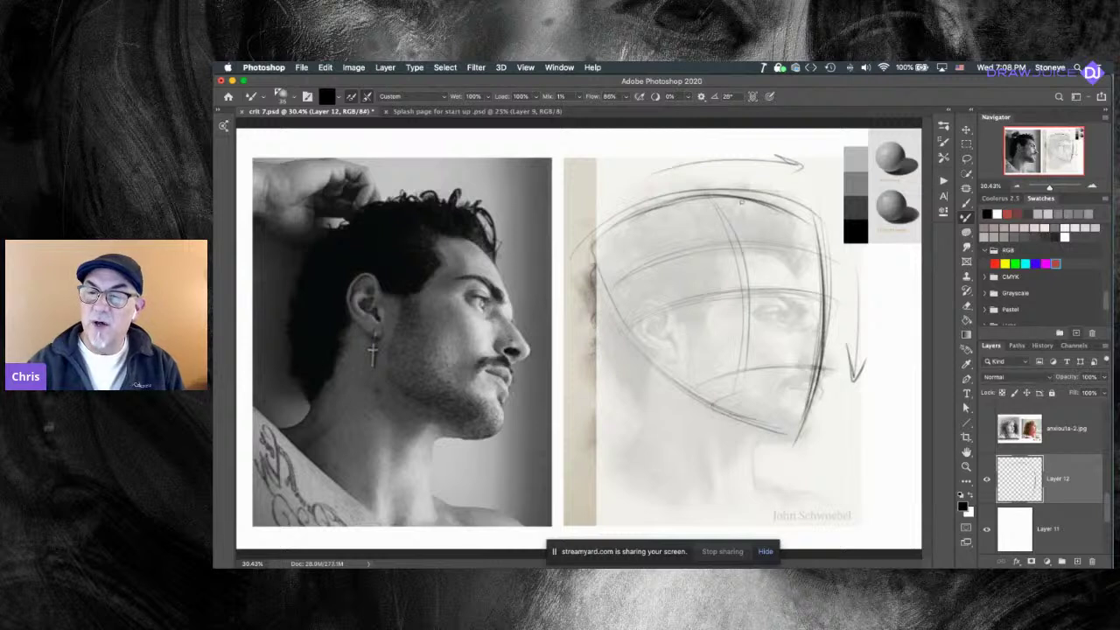
# Slant a brow line toward the front of the face and restate the vertical side-plane edge with darker strokes farther forward.
pyautogui.moveTo(762, 286); pyautogui.dragTo(826, 307)
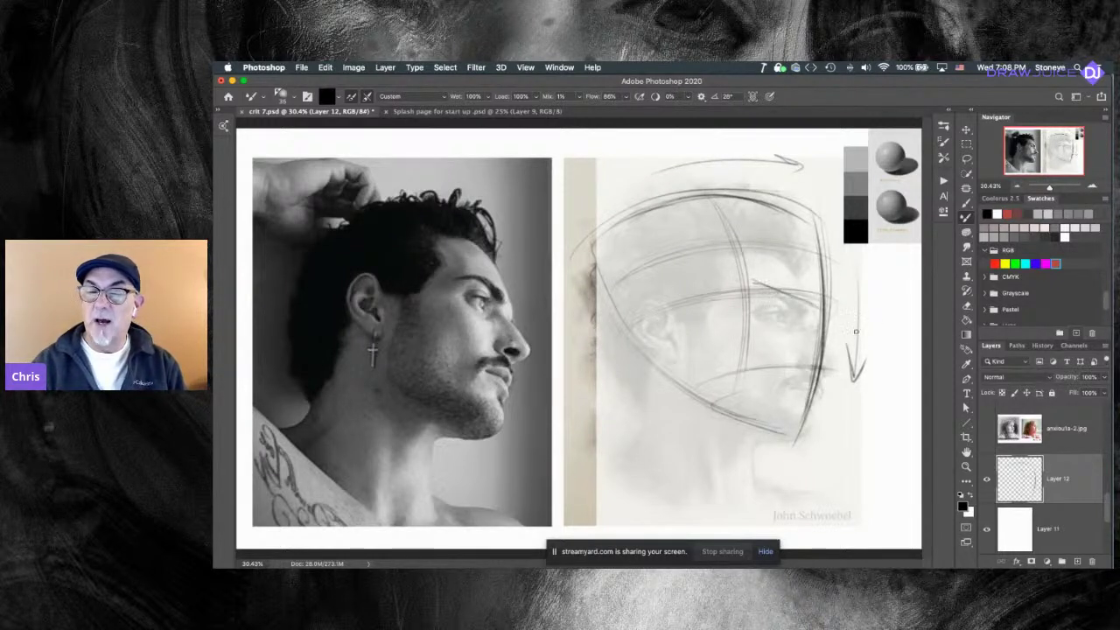
pyautogui.press('super+z')
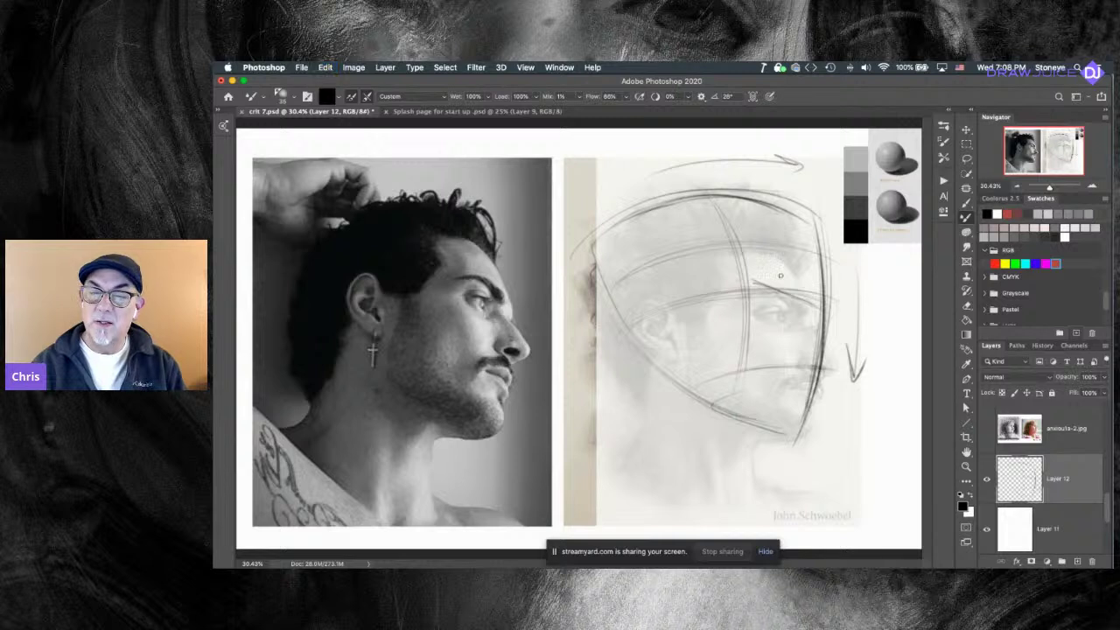
pyautogui.moveTo(746, 237); pyautogui.dragTo(752, 386)
pyautogui.moveTo(740, 208)
pyautogui.mouseDown()
pyautogui.moveTo(753, 333)
pyautogui.moveTo(708, 170)
pyautogui.moveTo(757, 381)
pyautogui.mouseUp()
pyautogui.moveTo(751, 268); pyautogui.dragTo(749, 398)
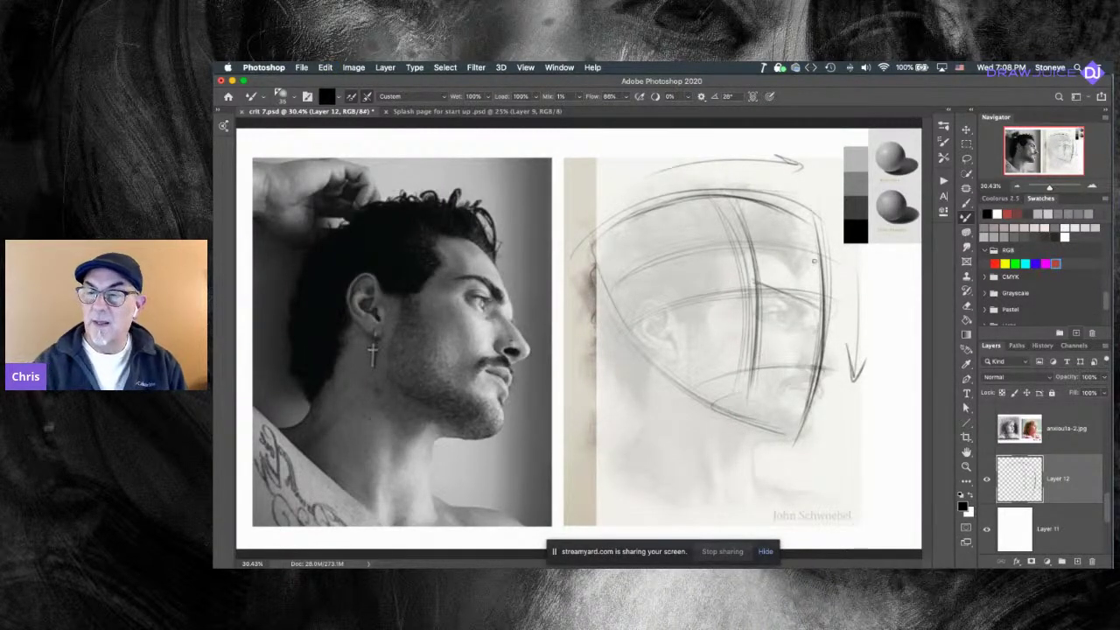
# Define the brow ridge with short, angled strokes from the side-plane edge to the front contour.
pyautogui.moveTo(741, 282); pyautogui.dragTo(764, 283)
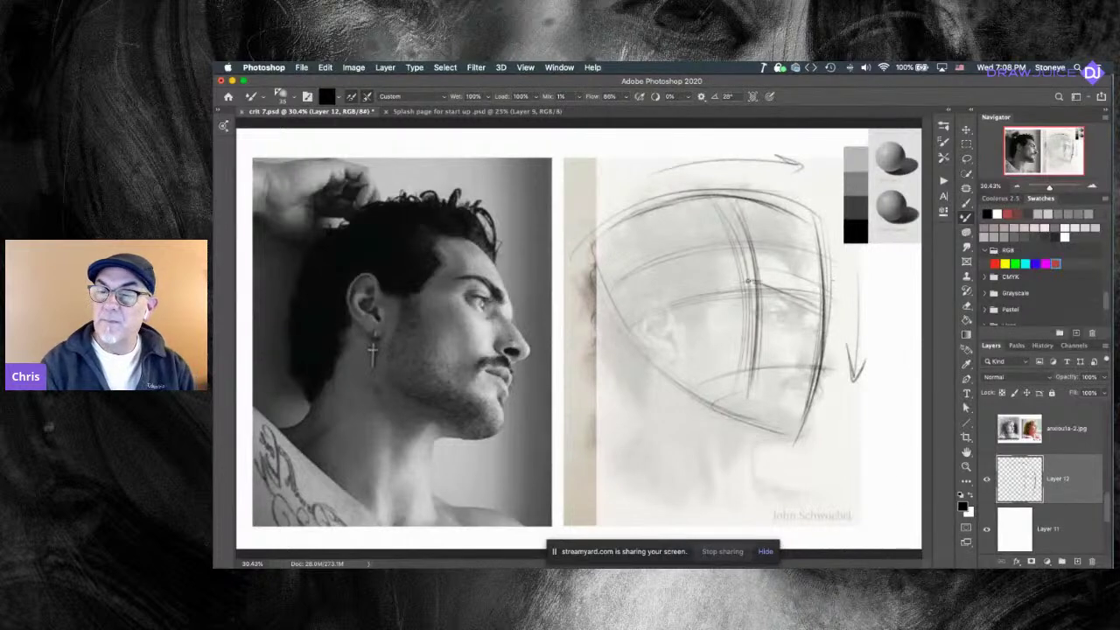
pyautogui.moveTo(779, 280); pyautogui.dragTo(830, 308)
pyautogui.moveTo(784, 282); pyautogui.dragTo(830, 306)
pyautogui.moveTo(730, 278)
pyautogui.mouseDown()
pyautogui.moveTo(775, 271)
pyautogui.moveTo(831, 302)
pyautogui.mouseUp()
pyautogui.press('super+z')
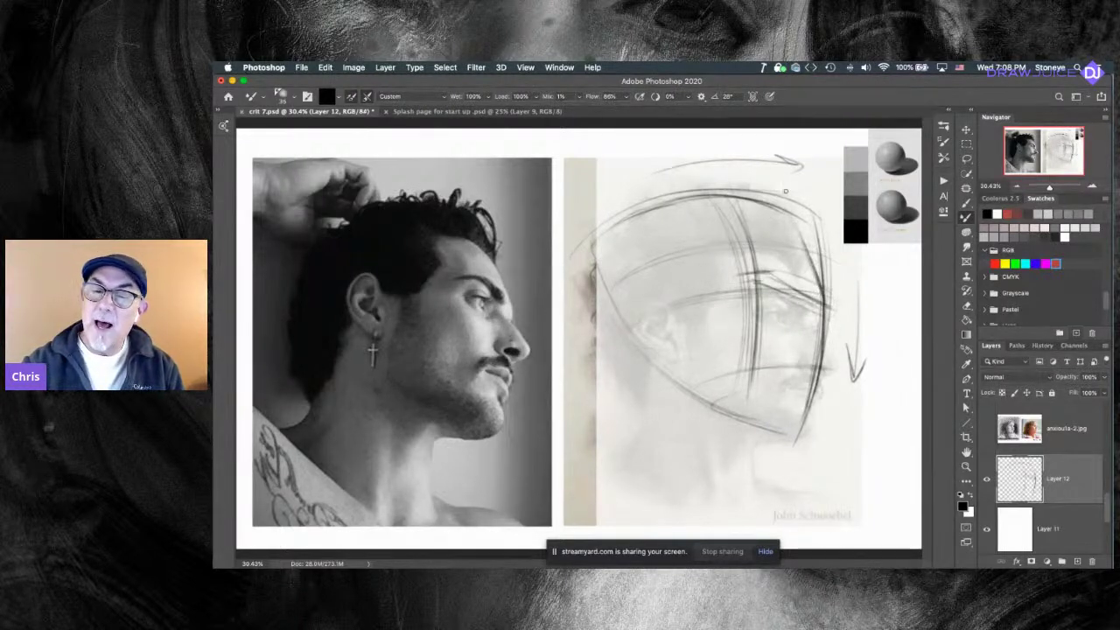
# Mark the corner plane of the forehead under the hairline and write "over" beside the chin.
pyautogui.moveTo(812, 208); pyautogui.dragTo(796, 244)
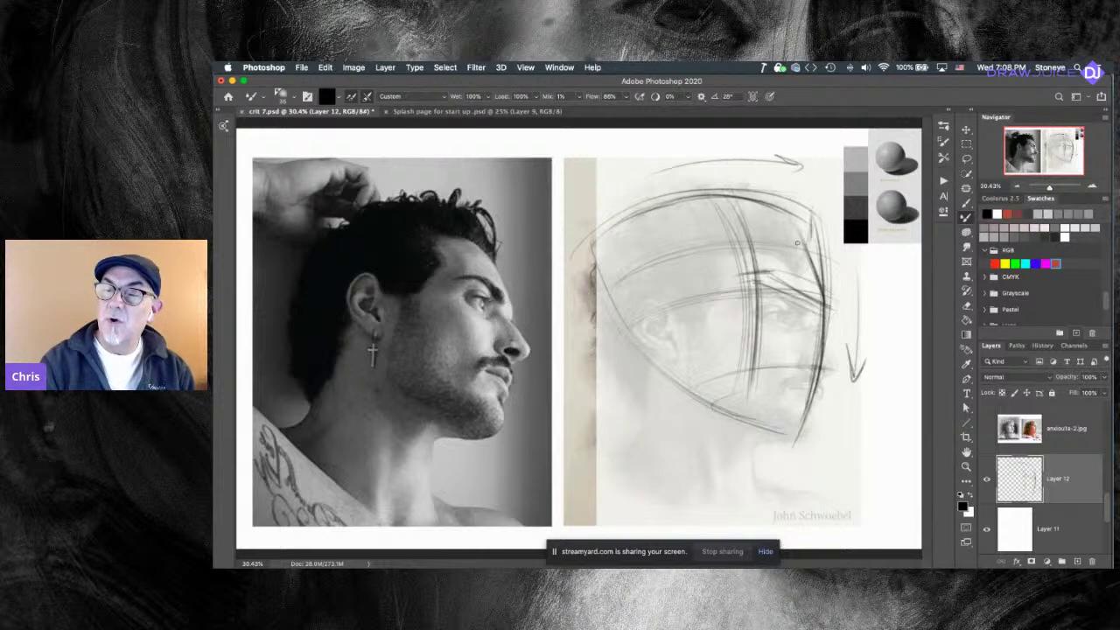
pyautogui.moveTo(878, 431)
pyautogui.mouseDown()
pyautogui.moveTo(896, 451)
pyautogui.moveTo(913, 435)
pyautogui.mouseUp()
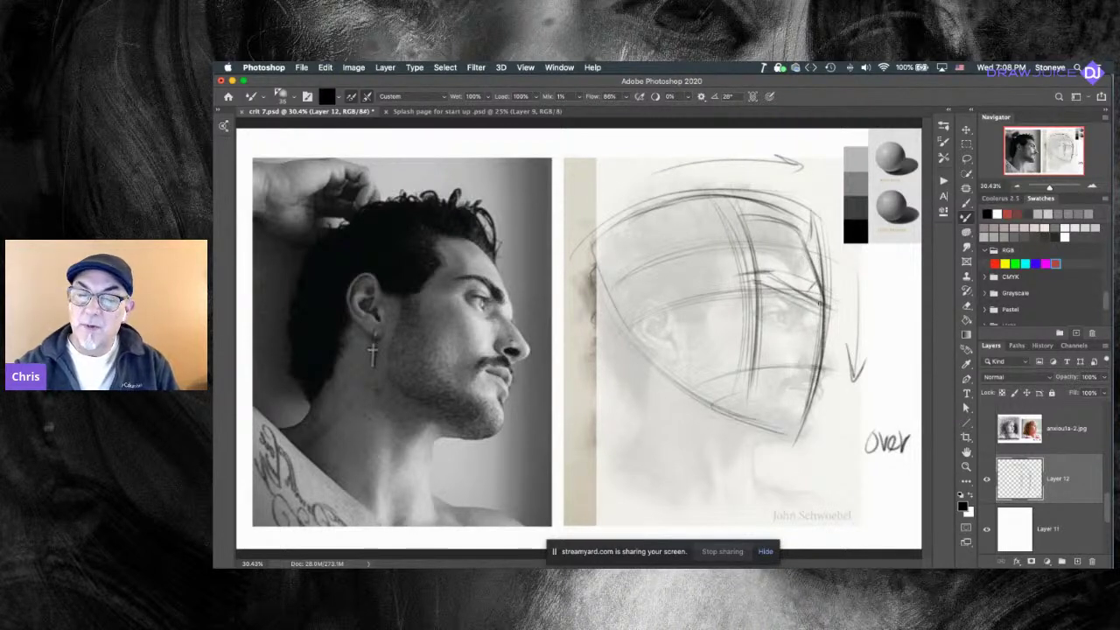
# Sketch the nose as a projecting wedge, raise Layer 11's opacity to 91%, and return to Layer 12.
pyautogui.moveTo(807, 298)
pyautogui.mouseDown()
pyautogui.moveTo(845, 345)
pyautogui.moveTo(810, 353)
pyautogui.mouseUp()
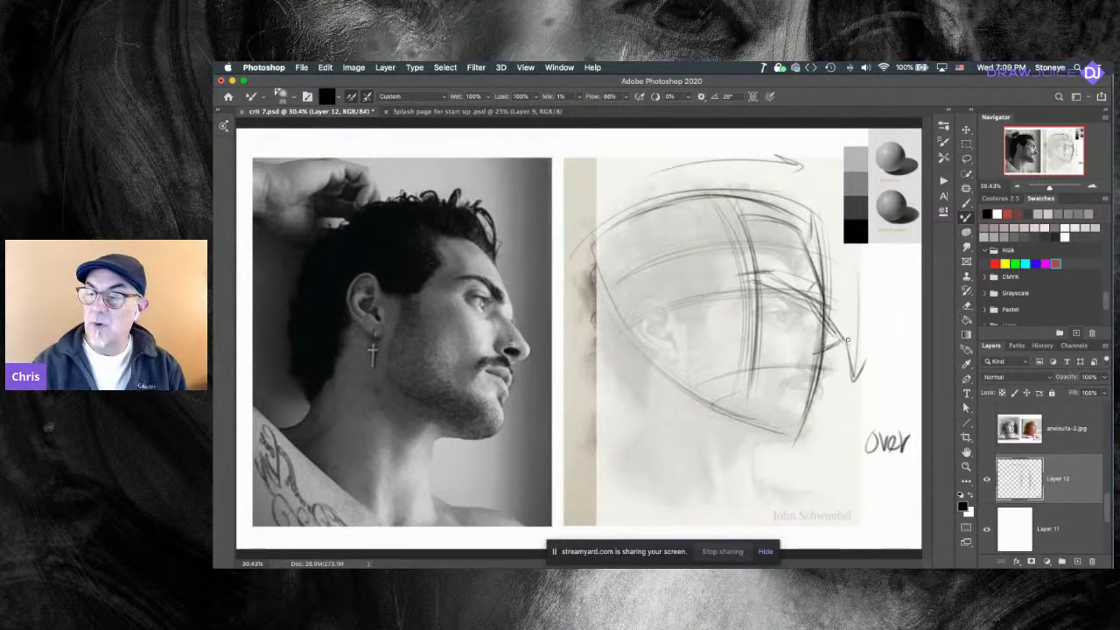
pyautogui.click(1059, 529)
pyautogui.moveTo(1067, 377); pyautogui.dragTo(1075, 377)
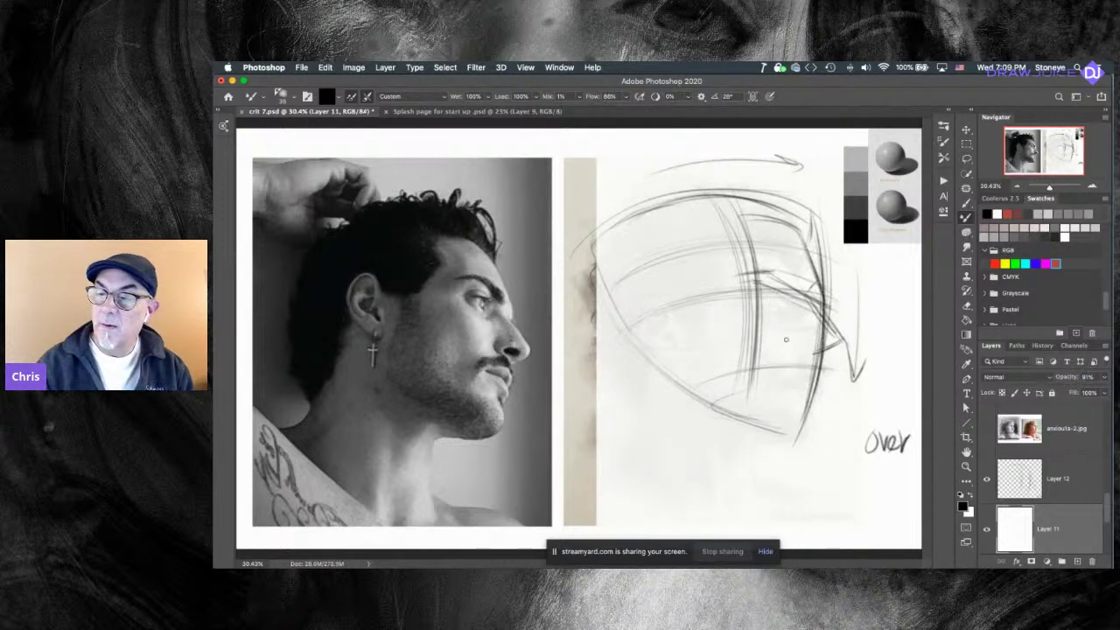
pyautogui.click(1061, 480)
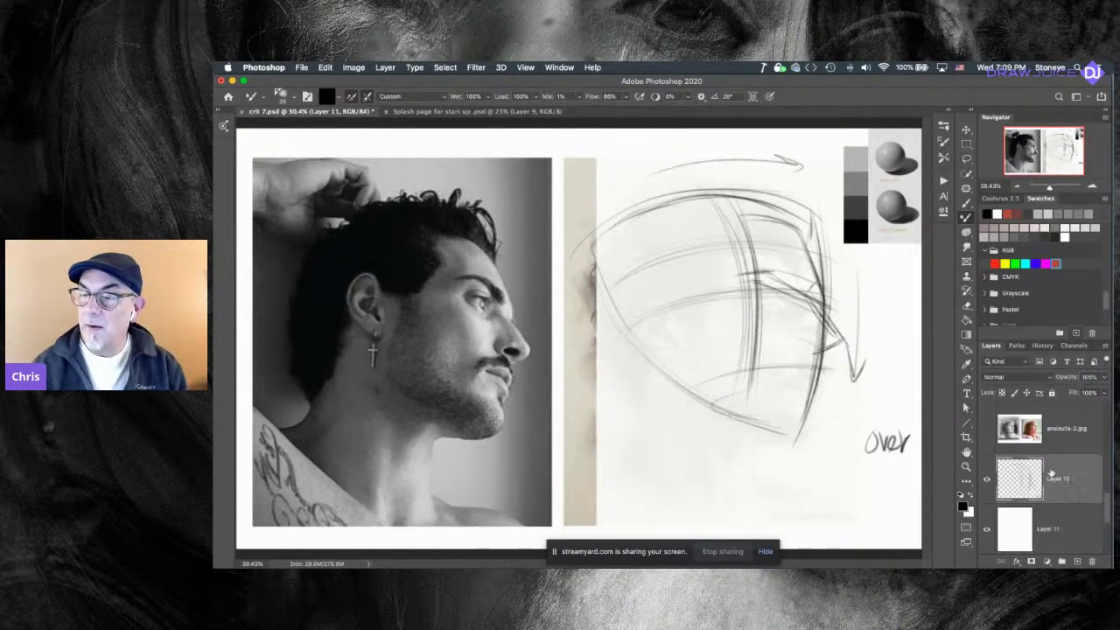
# Sketch the side plane of the nose and carry the profile down through the lips to a rounded chin.
pyautogui.moveTo(800, 341)
pyautogui.mouseDown()
pyautogui.moveTo(845, 332)
pyautogui.moveTo(803, 344)
pyautogui.mouseUp()
pyautogui.moveTo(789, 289); pyautogui.dragTo(802, 334)
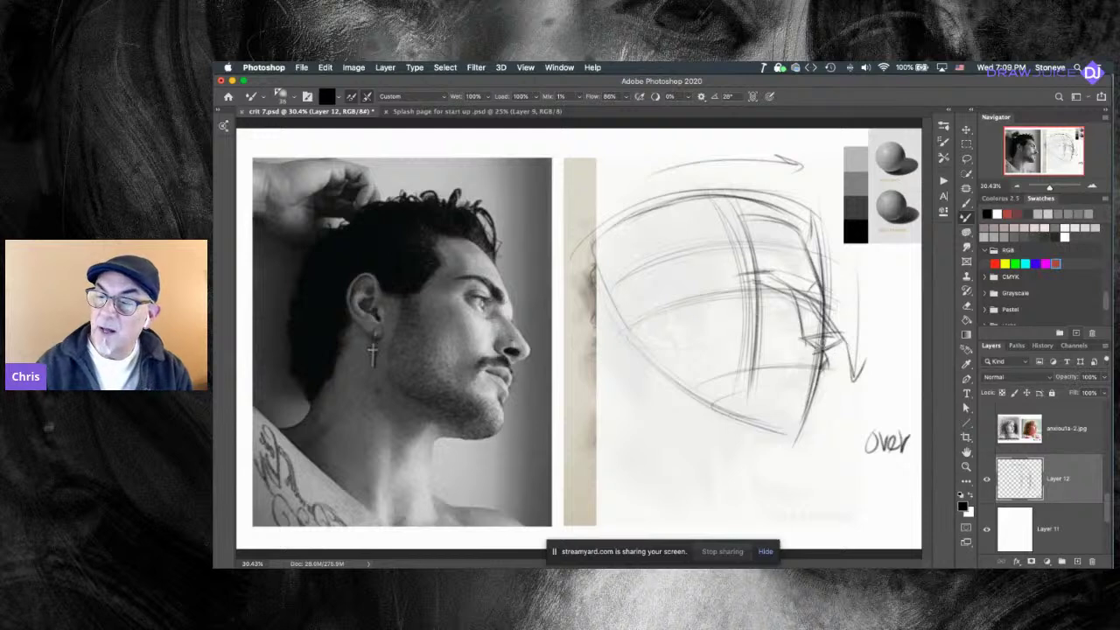
pyautogui.moveTo(825, 366); pyautogui.dragTo(804, 407)
pyautogui.moveTo(821, 380); pyautogui.dragTo(808, 404)
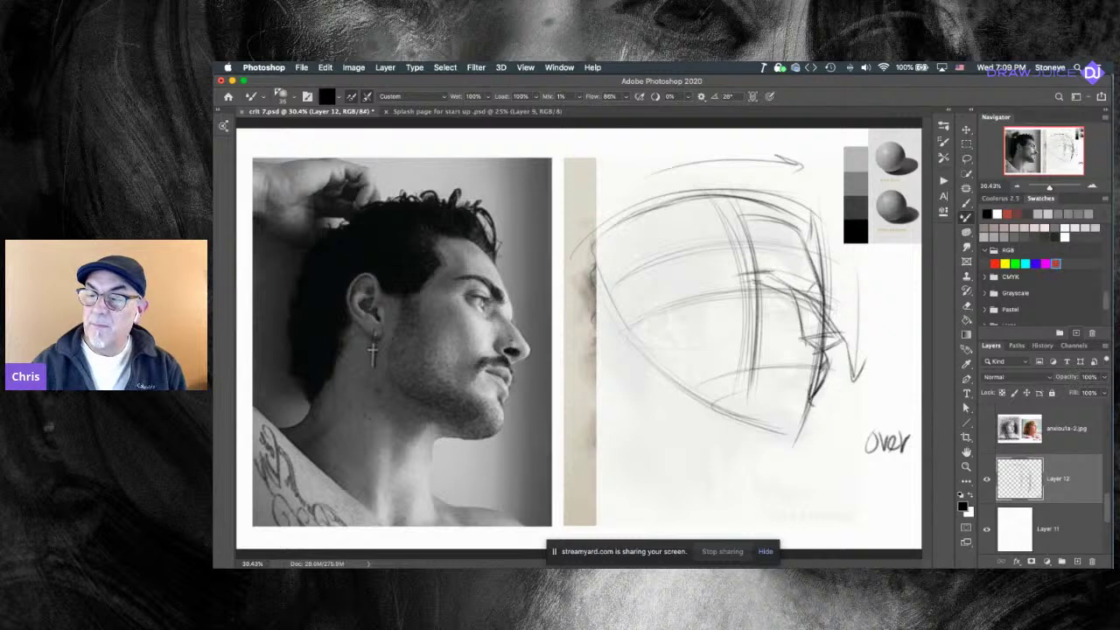
pyautogui.moveTo(816, 399)
pyautogui.mouseDown()
pyautogui.moveTo(798, 431)
pyautogui.moveTo(759, 438)
pyautogui.moveTo(800, 436)
pyautogui.mouseUp()
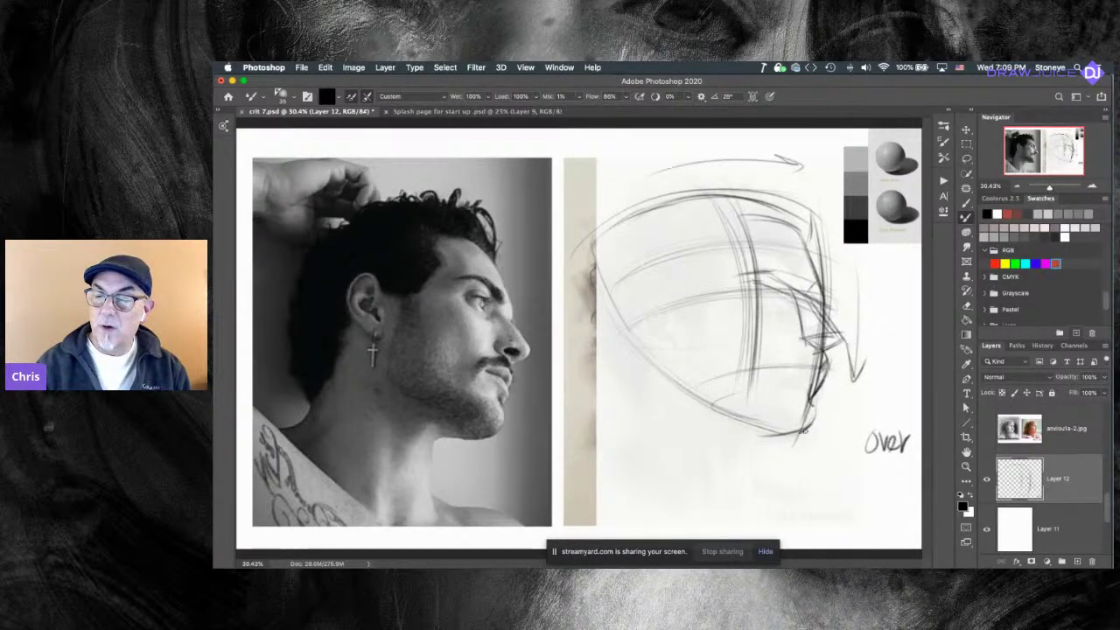
# Redraw the jaw plane from the chin back toward the ear and run a curved contour up the rear side of the head.
pyautogui.moveTo(667, 376); pyautogui.dragTo(796, 425)
pyautogui.press('super+z')
pyautogui.press('super+z')
pyautogui.moveTo(789, 424)
pyautogui.mouseDown()
pyautogui.moveTo(698, 378)
pyautogui.moveTo(752, 399)
pyautogui.moveTo(669, 375)
pyautogui.moveTo(752, 401)
pyautogui.moveTo(670, 317)
pyautogui.moveTo(668, 295)
pyautogui.moveTo(662, 317)
pyautogui.moveTo(683, 381)
pyautogui.mouseUp()
pyautogui.moveTo(659, 325); pyautogui.dragTo(648, 214)
pyautogui.moveTo(650, 262); pyautogui.dragTo(665, 200)
pyautogui.moveTo(649, 282)
pyautogui.mouseDown()
pyautogui.moveTo(677, 383)
pyautogui.moveTo(663, 327)
pyautogui.mouseUp()
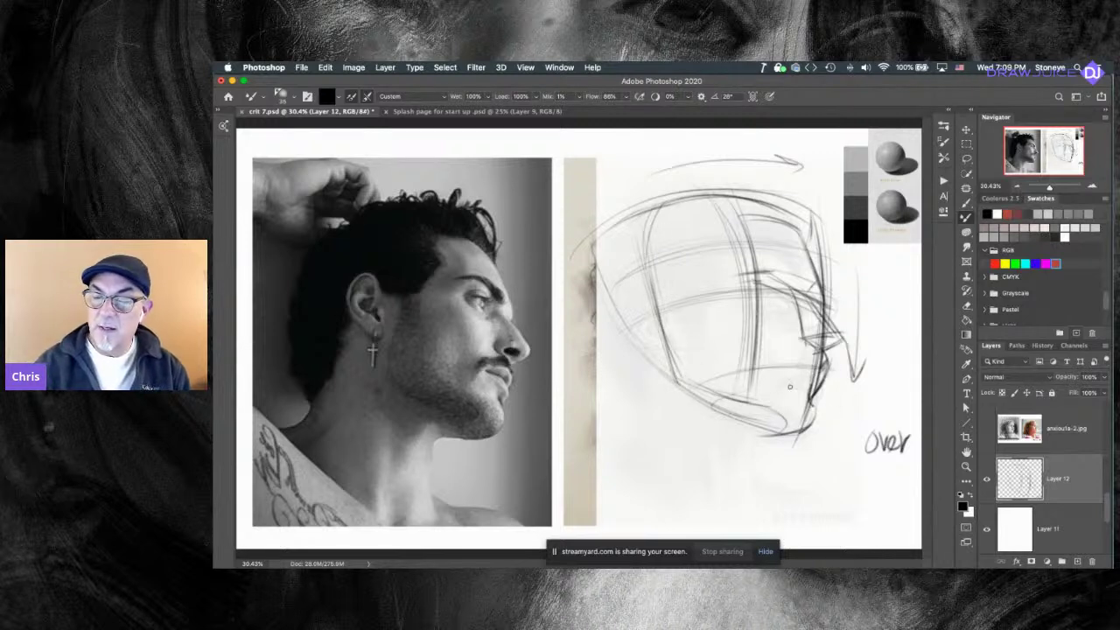
# Draw the front of the neck dropping from beneath the chin, undoing the misplaced attempts.
pyautogui.moveTo(775, 411)
pyautogui.mouseDown()
pyautogui.moveTo(808, 429)
pyautogui.moveTo(752, 434)
pyautogui.moveTo(747, 470)
pyautogui.moveTo(838, 462)
pyautogui.moveTo(795, 503)
pyautogui.moveTo(841, 461)
pyautogui.moveTo(794, 504)
pyautogui.mouseUp()
pyautogui.press('super+z')
pyautogui.press('super+z')
pyautogui.press('super+z')
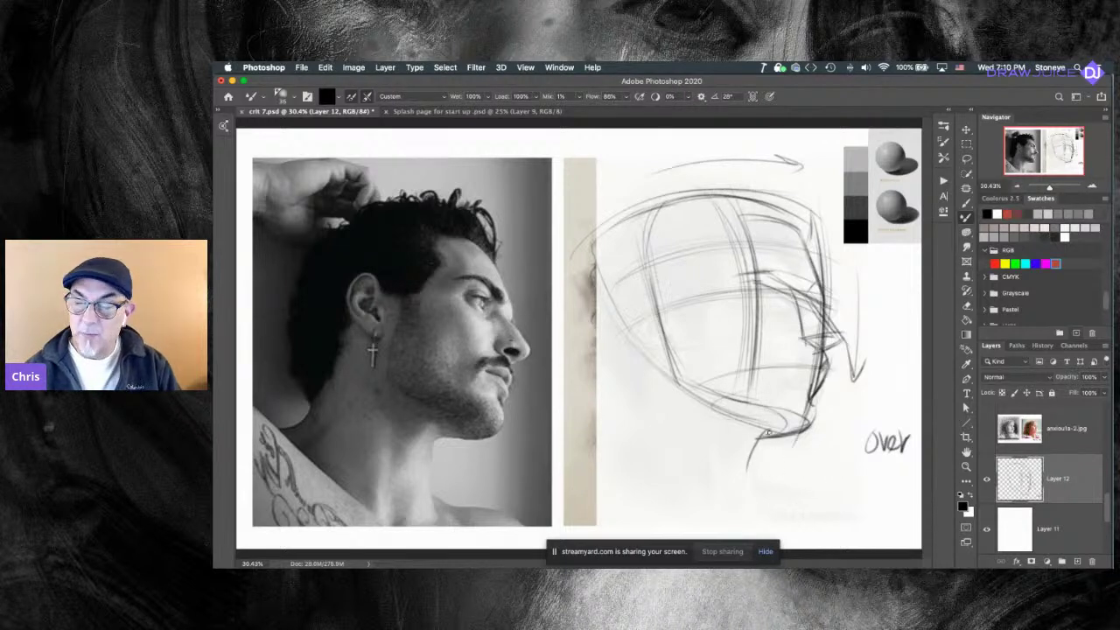
pyautogui.moveTo(758, 441); pyautogui.dragTo(744, 516)
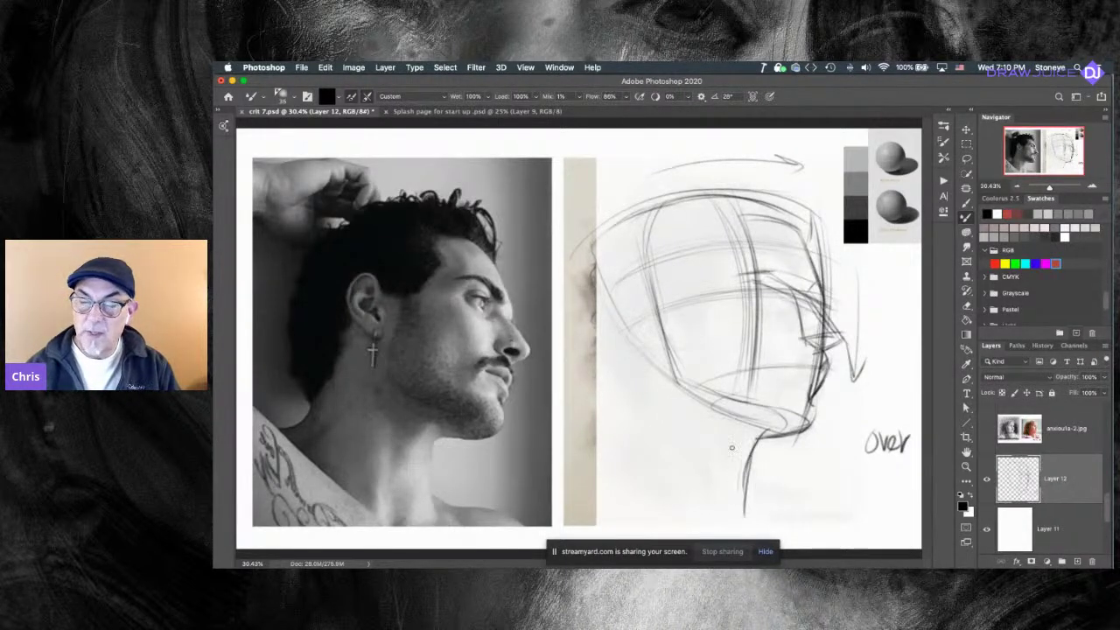
# Draw the back of the neck sloping down from the base of the skull, undoing the stray strokes.
pyautogui.moveTo(646, 363); pyautogui.dragTo(603, 469)
pyautogui.press('super+z')
pyautogui.moveTo(646, 358); pyautogui.dragTo(604, 447)
pyautogui.moveTo(644, 340); pyautogui.dragTo(618, 438)
pyautogui.moveTo(606, 297); pyautogui.dragTo(644, 364)
pyautogui.press('super+z')
# Round off the back of the skull and build up the crown with overlapping curves reaching the forehead.
pyautogui.moveTo(601, 259)
pyautogui.mouseDown()
pyautogui.moveTo(641, 356)
pyautogui.moveTo(617, 220)
pyautogui.mouseUp()
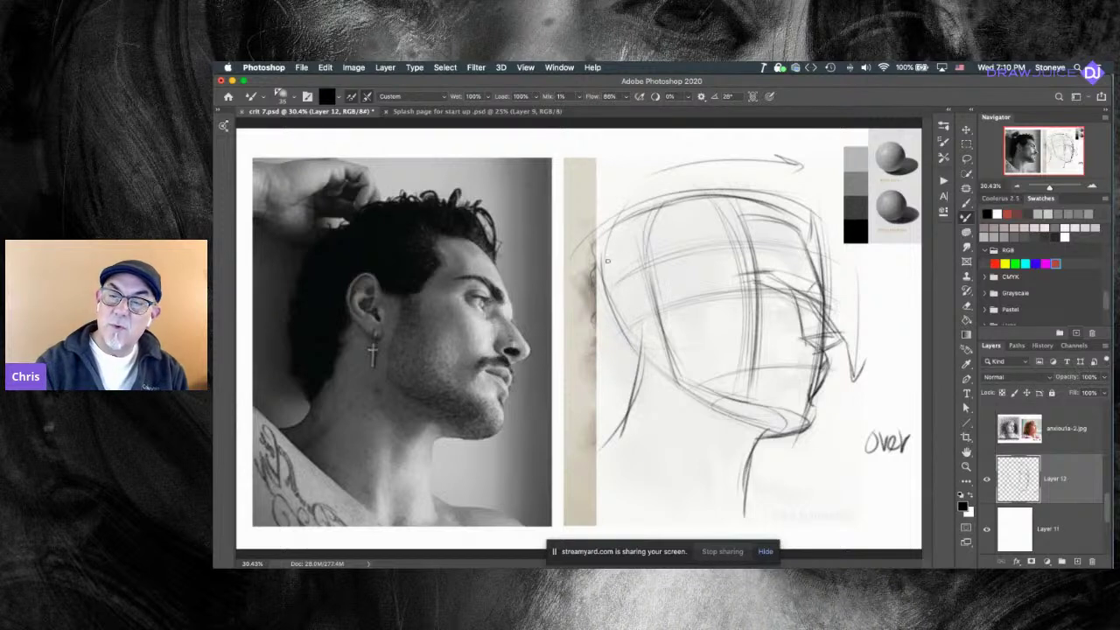
pyautogui.moveTo(648, 196); pyautogui.dragTo(606, 290)
pyautogui.moveTo(654, 195); pyautogui.dragTo(606, 279)
pyautogui.moveTo(639, 210); pyautogui.dragTo(749, 186)
pyautogui.moveTo(665, 195)
pyautogui.mouseDown()
pyautogui.moveTo(782, 191)
pyautogui.moveTo(744, 180)
pyautogui.mouseUp()
pyautogui.moveTo(817, 217); pyautogui.dragTo(801, 251)
pyautogui.moveTo(653, 196)
pyautogui.mouseDown()
pyautogui.moveTo(772, 179)
pyautogui.moveTo(811, 208)
pyautogui.mouseUp()
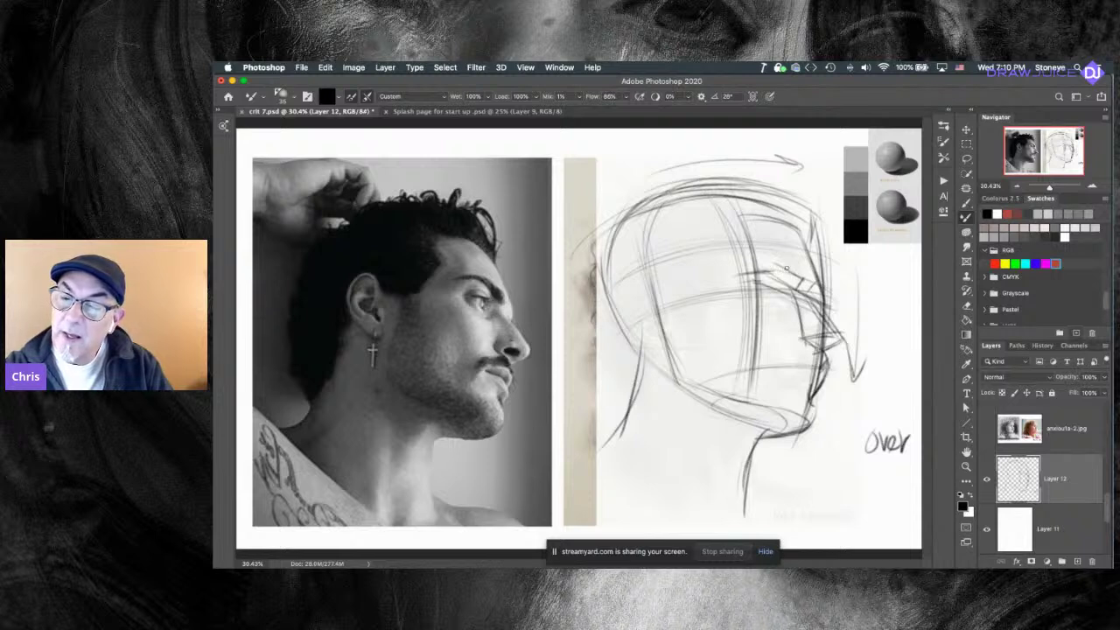
# Strengthen the rear part of the brow line and darken the underside of the chin.
pyautogui.moveTo(742, 270); pyautogui.dragTo(778, 264)
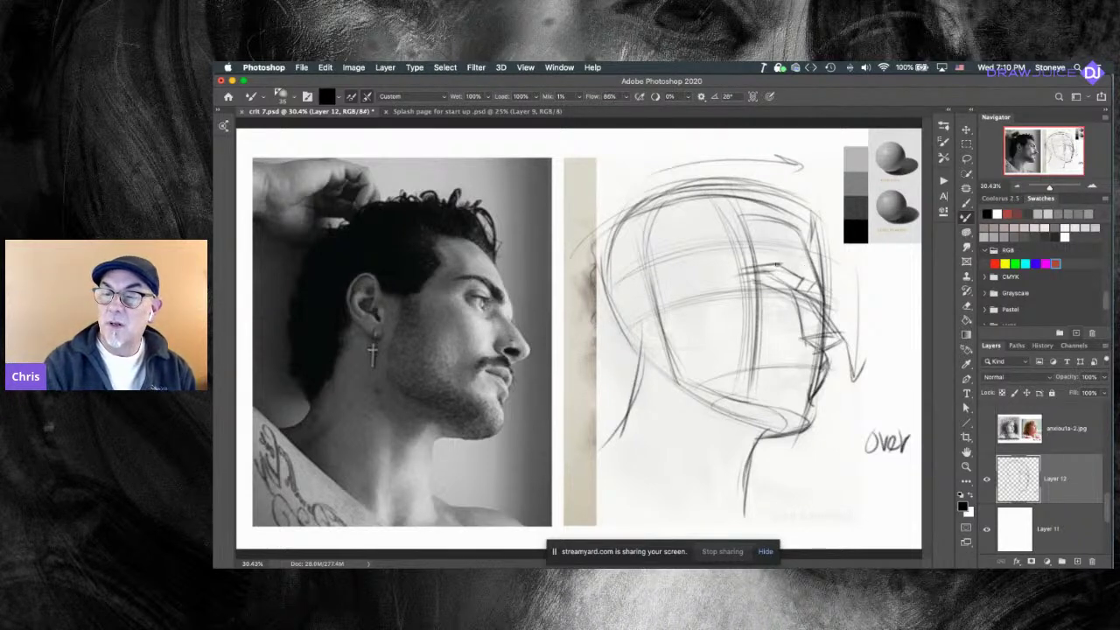
pyautogui.press('r')
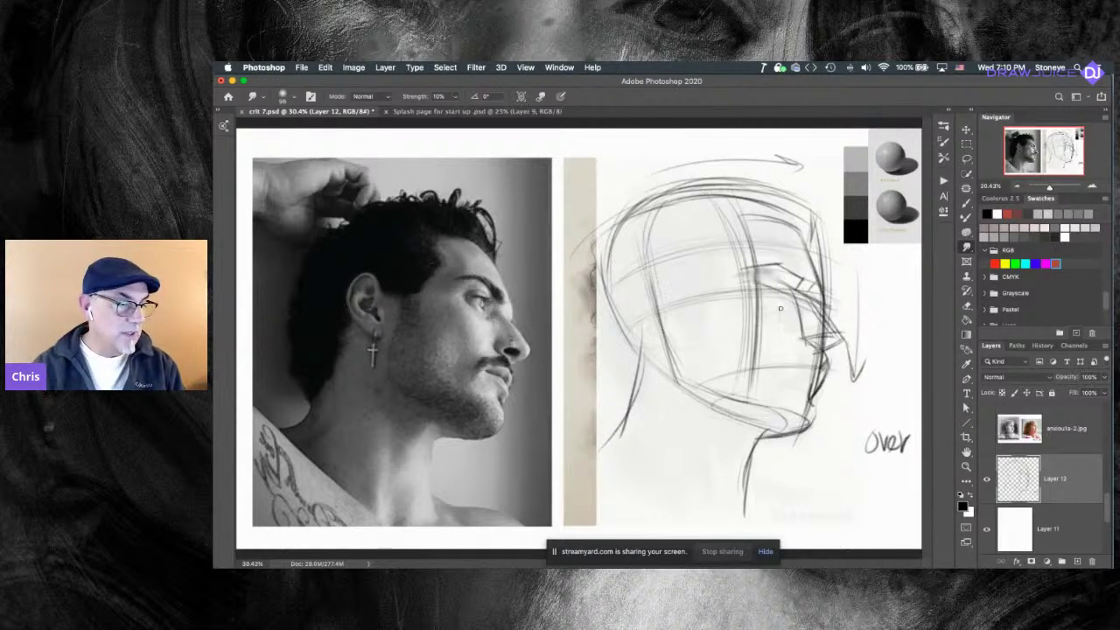
pyautogui.press('b')
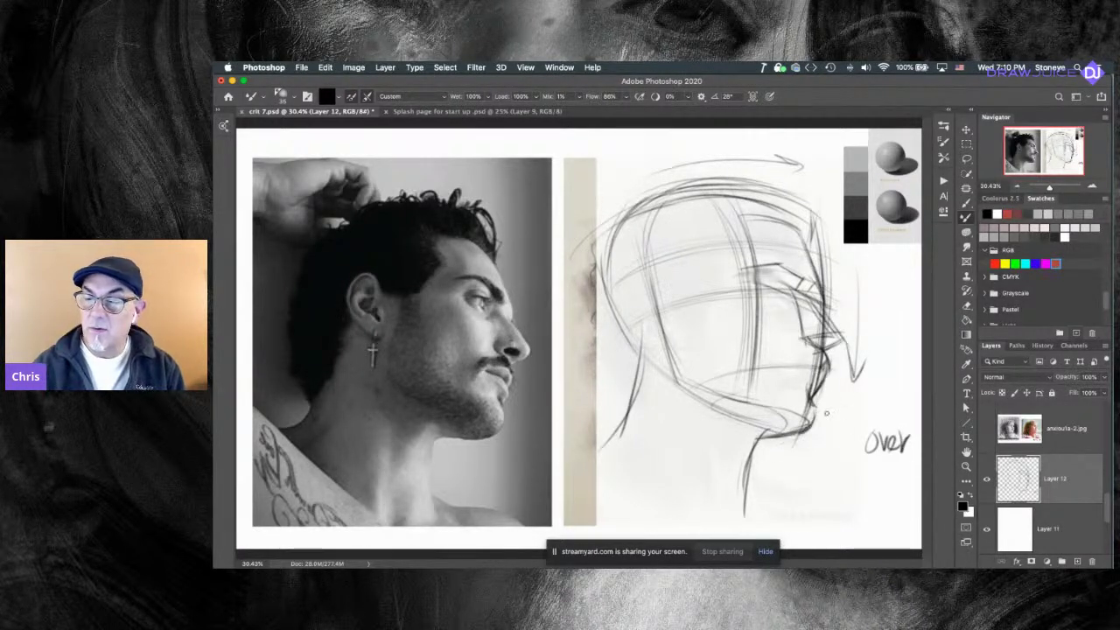
pyautogui.moveTo(758, 440); pyautogui.dragTo(797, 438)
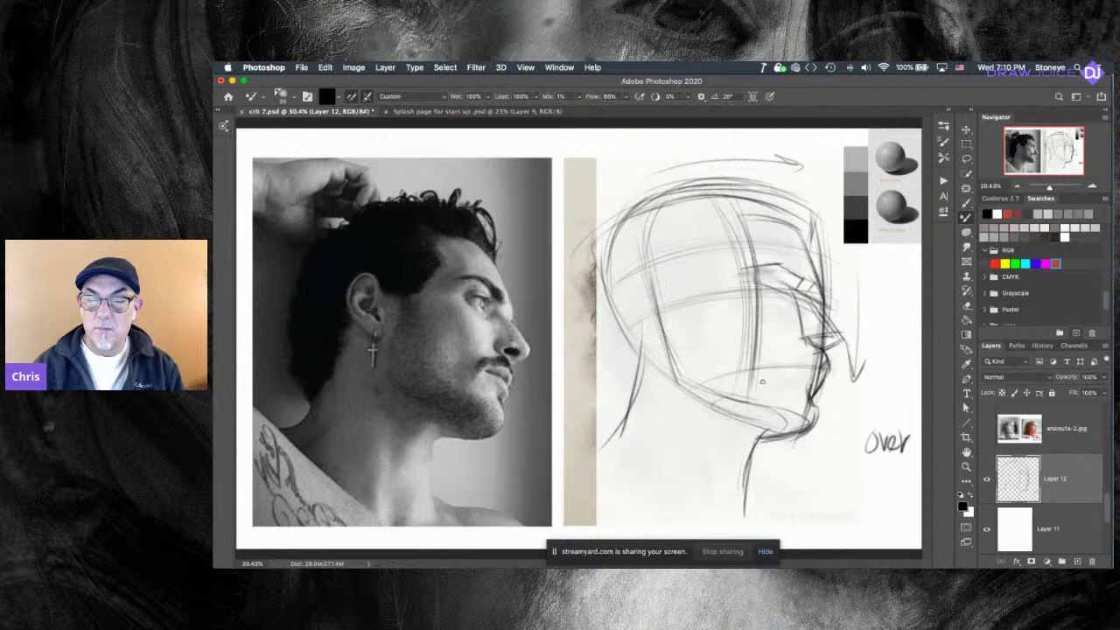
# Draw two long diagonal lines down the neck from behind the jaw to mark the side neck muscle.
pyautogui.moveTo(678, 368); pyautogui.dragTo(719, 527)
pyautogui.moveTo(644, 378); pyautogui.dragTo(693, 520)
pyautogui.press('super+z')
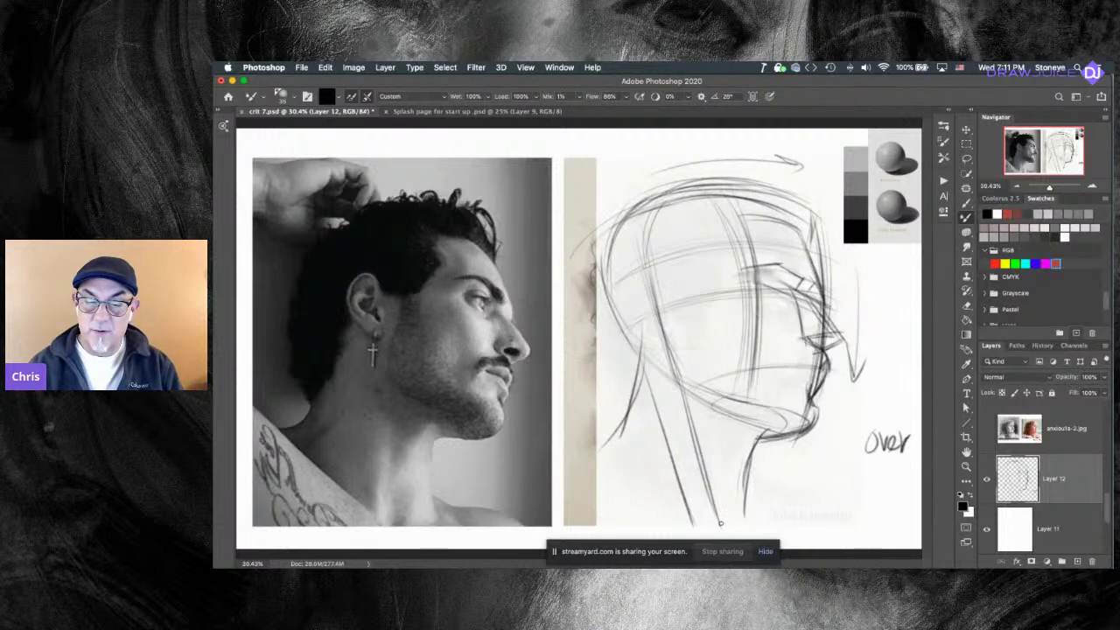
# Draw the shoulder line sloping away from the base of the front neck and rework the chin contour, erasing its heavy overlapping strokes.
pyautogui.moveTo(723, 466)
pyautogui.mouseDown()
pyautogui.moveTo(767, 427)
pyautogui.moveTo(751, 520)
pyautogui.moveTo(751, 484)
pyautogui.moveTo(814, 537)
pyautogui.mouseUp()
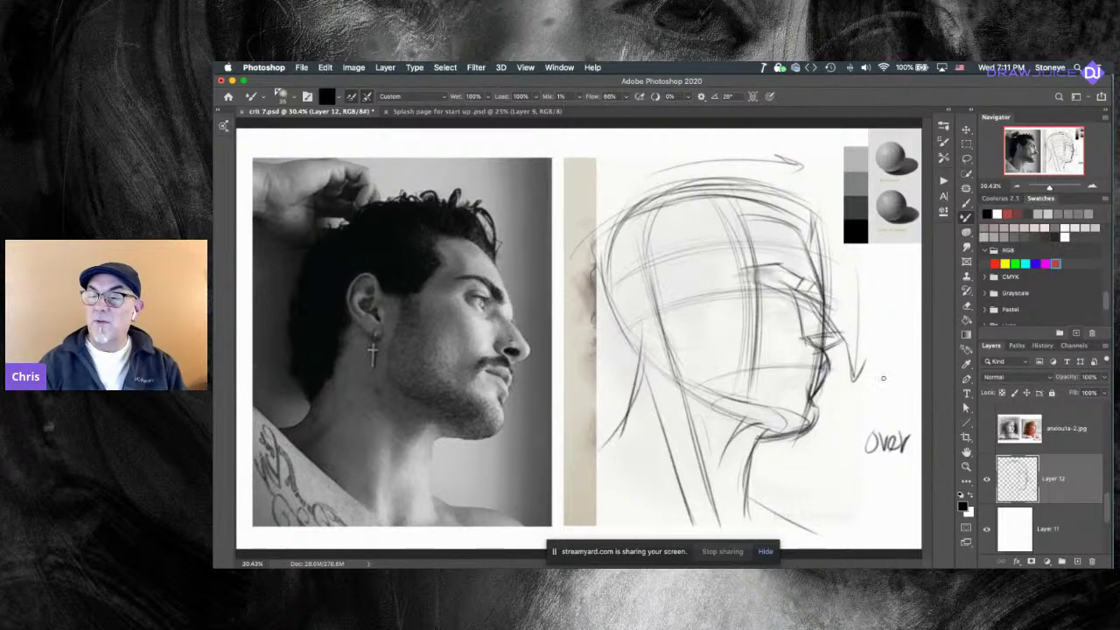
pyautogui.moveTo(758, 438); pyautogui.dragTo(818, 418)
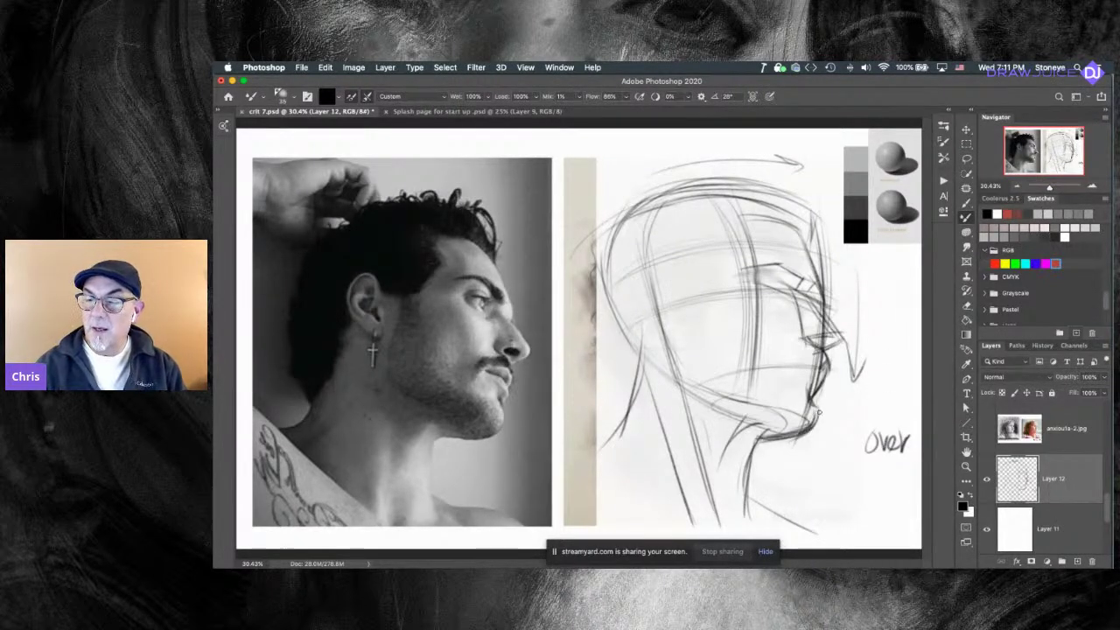
pyautogui.press('e')
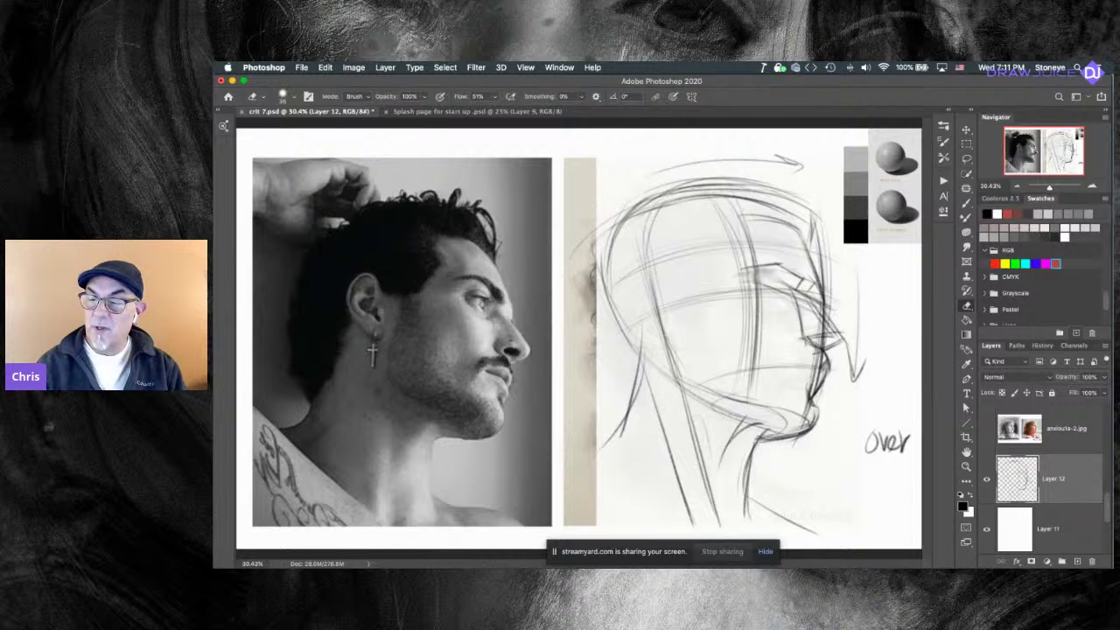
pyautogui.moveTo(802, 446)
pyautogui.mouseDown()
pyautogui.moveTo(815, 446)
pyautogui.moveTo(808, 409)
pyautogui.moveTo(820, 404)
pyautogui.moveTo(807, 406)
pyautogui.mouseUp()
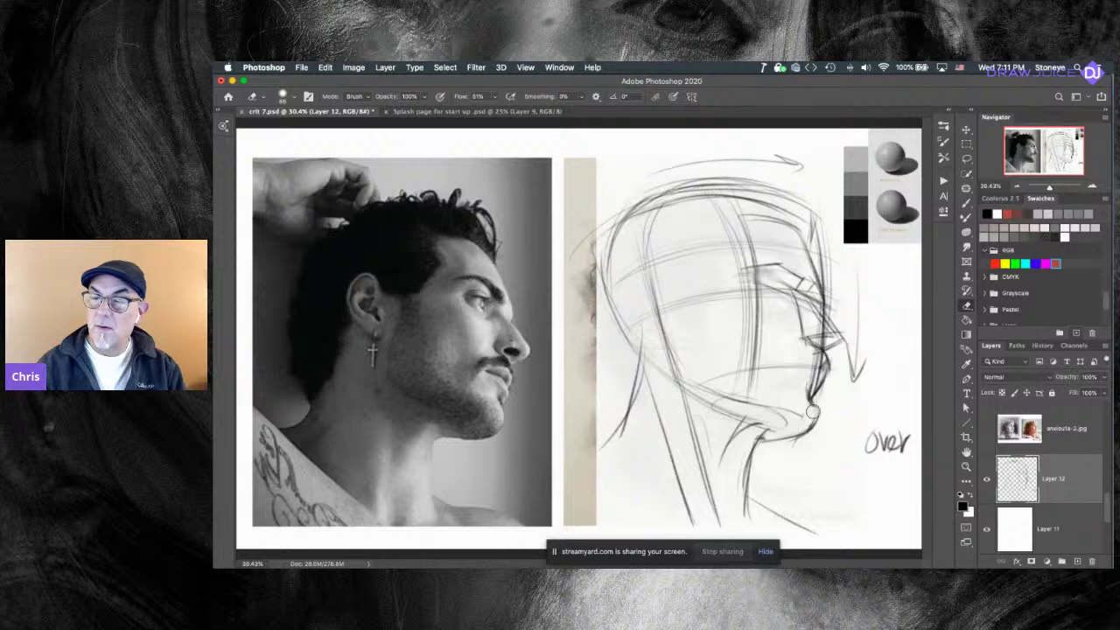
pyautogui.press('b')
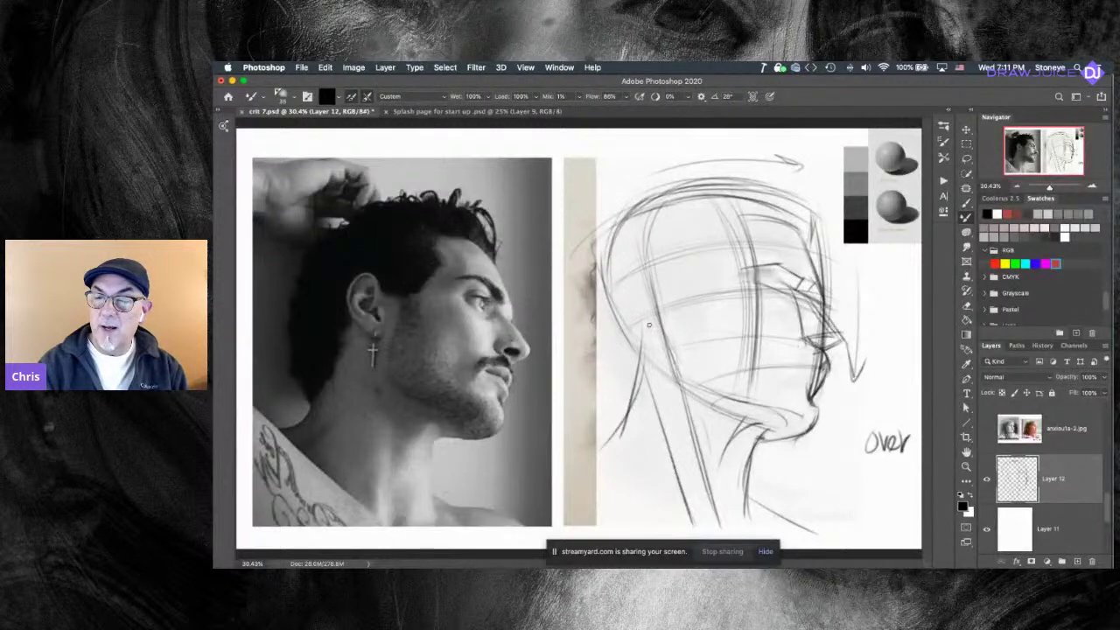
# Mark the earlobe-to-nose-base line across the reference photo and sketch the ear as a tilted oval on the head, undoing a stray stroke.
pyautogui.moveTo(338, 330); pyautogui.dragTo(539, 357)
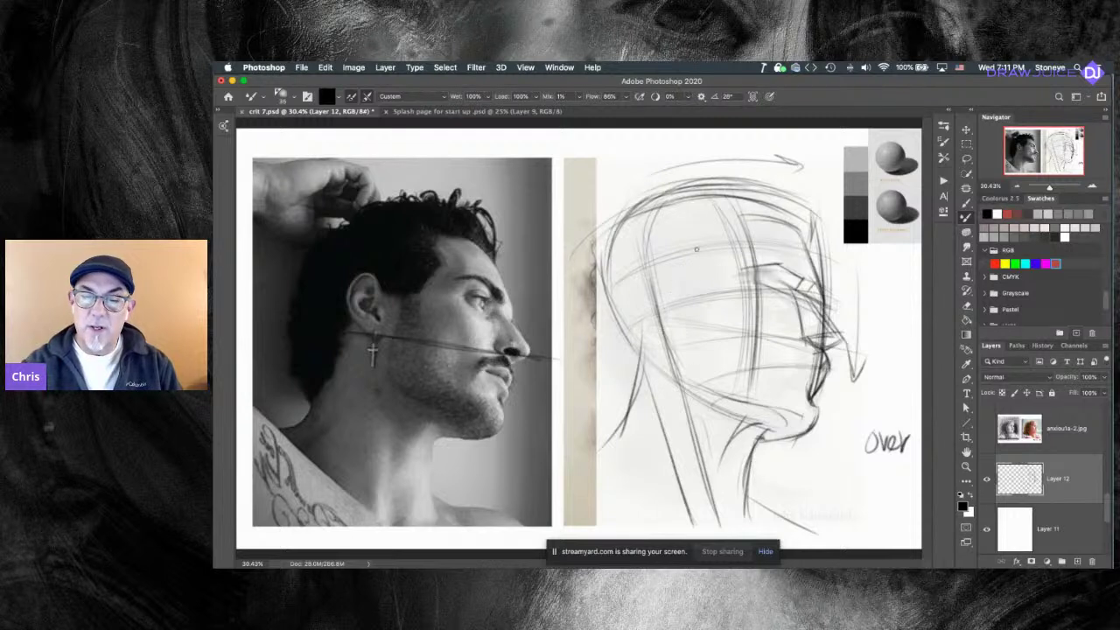
pyautogui.moveTo(709, 320)
pyautogui.mouseDown()
pyautogui.moveTo(692, 285)
pyautogui.moveTo(712, 336)
pyautogui.mouseUp()
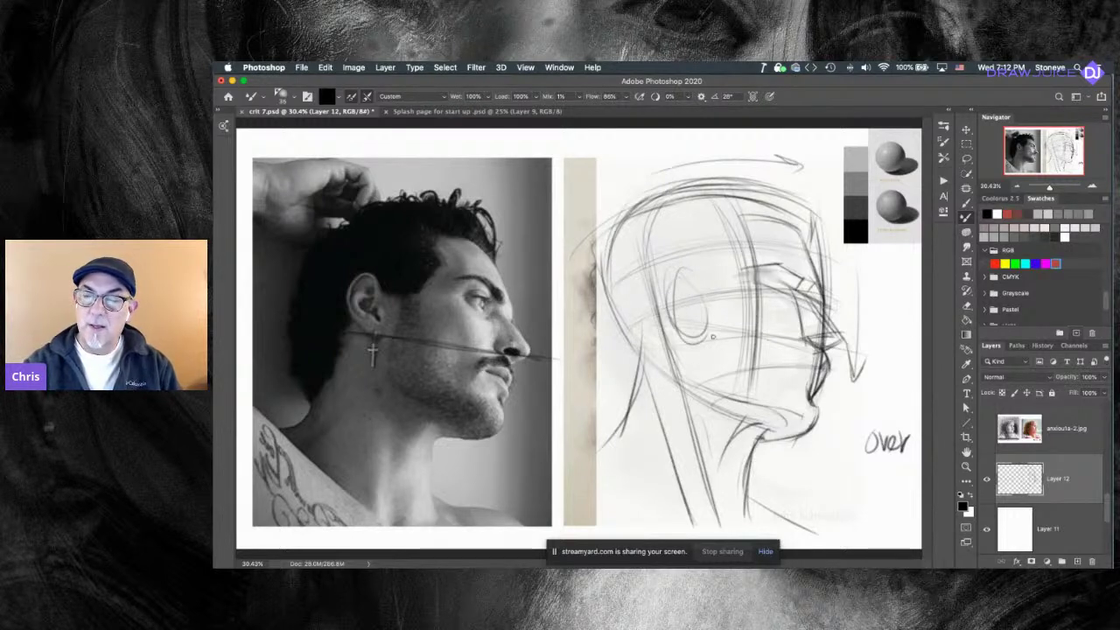
pyautogui.moveTo(693, 298); pyautogui.dragTo(706, 328)
pyautogui.moveTo(688, 276)
pyautogui.mouseDown()
pyautogui.moveTo(706, 341)
pyautogui.moveTo(698, 278)
pyautogui.moveTo(705, 343)
pyautogui.mouseUp()
pyautogui.moveTo(697, 299)
pyautogui.mouseDown()
pyautogui.moveTo(670, 259)
pyautogui.moveTo(692, 277)
pyautogui.moveTo(665, 321)
pyautogui.mouseUp()
pyautogui.press('super+z')
pyautogui.moveTo(681, 268)
pyautogui.mouseDown()
pyautogui.moveTo(683, 319)
pyautogui.moveTo(667, 334)
pyautogui.mouseUp()
# Draw the angular hairline from the front of the ear up the temple, and strengthen the forehead contour.
pyautogui.moveTo(743, 287); pyautogui.dragTo(699, 289)
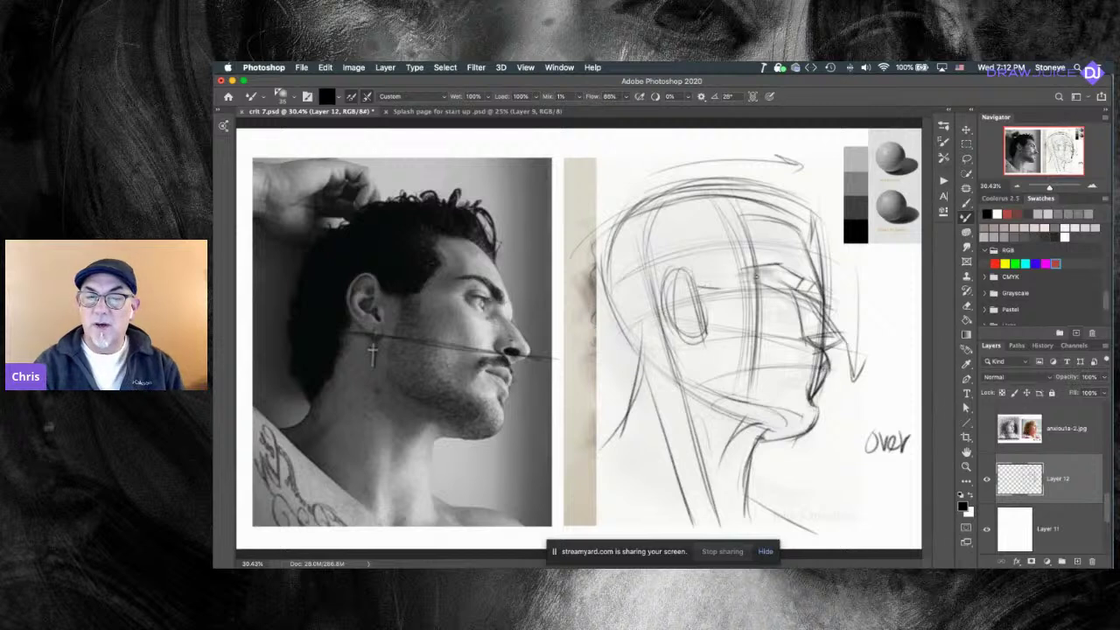
pyautogui.moveTo(716, 282); pyautogui.dragTo(739, 218)
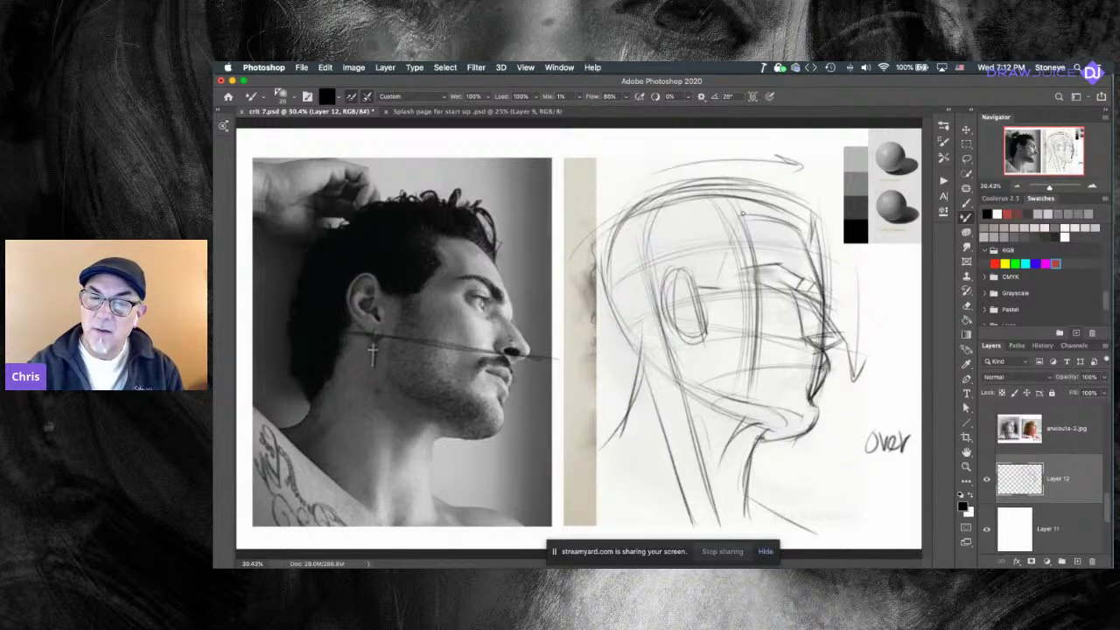
pyautogui.moveTo(716, 280)
pyautogui.mouseDown()
pyautogui.moveTo(736, 221)
pyautogui.moveTo(718, 285)
pyautogui.mouseUp()
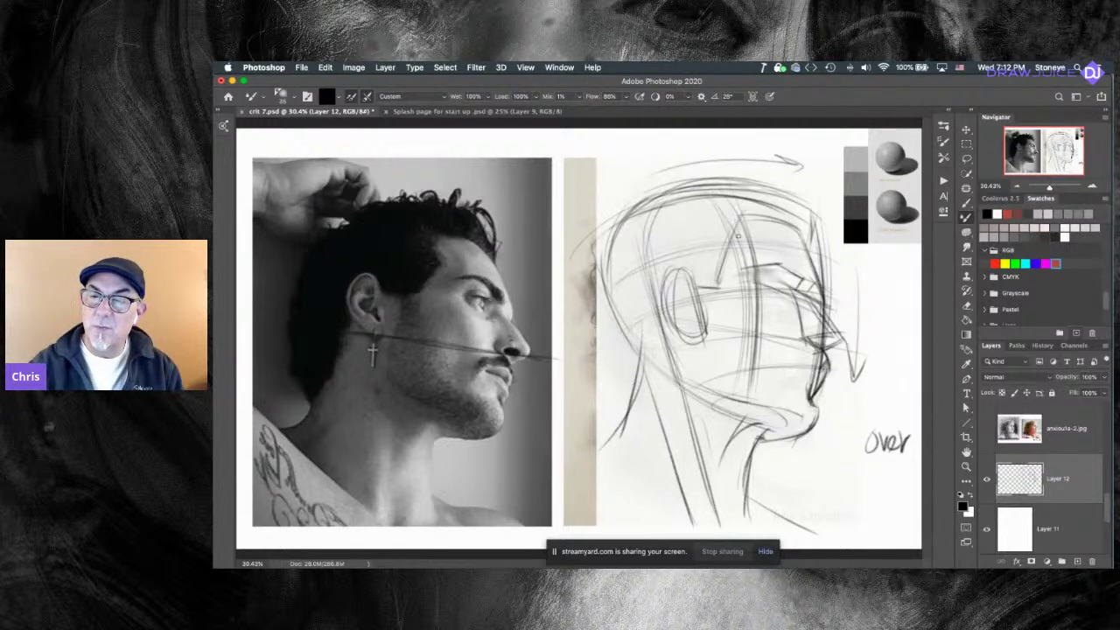
pyautogui.moveTo(737, 226); pyautogui.dragTo(713, 292)
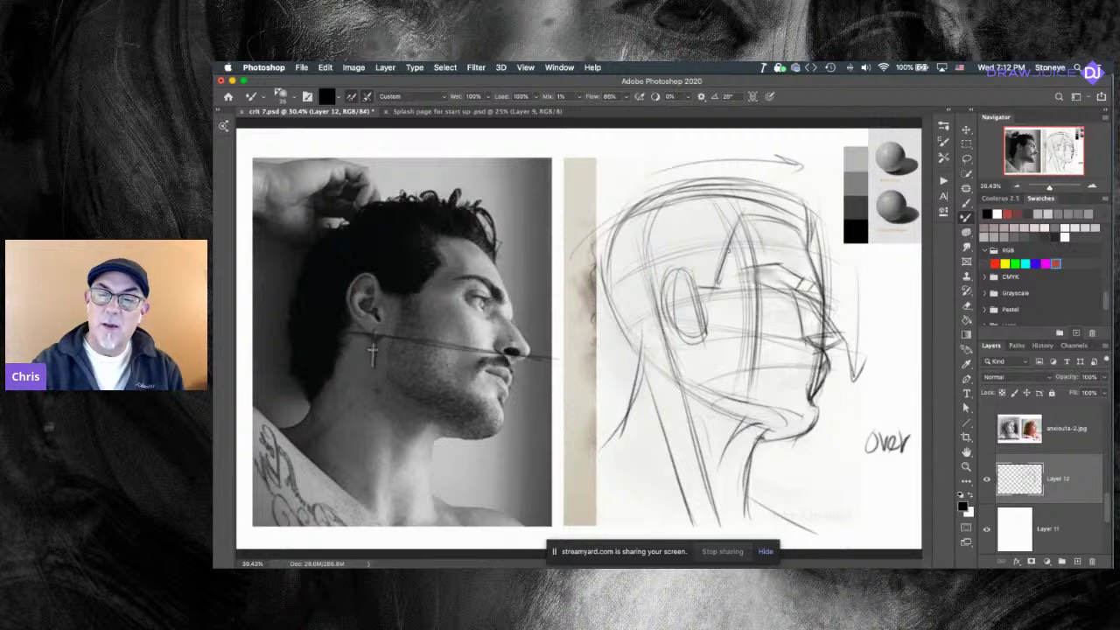
pyautogui.moveTo(749, 225)
pyautogui.mouseDown()
pyautogui.moveTo(735, 219)
pyautogui.moveTo(713, 283)
pyautogui.mouseUp()
pyautogui.moveTo(736, 246)
pyautogui.mouseDown()
pyautogui.moveTo(710, 287)
pyautogui.moveTo(714, 278)
pyautogui.mouseUp()
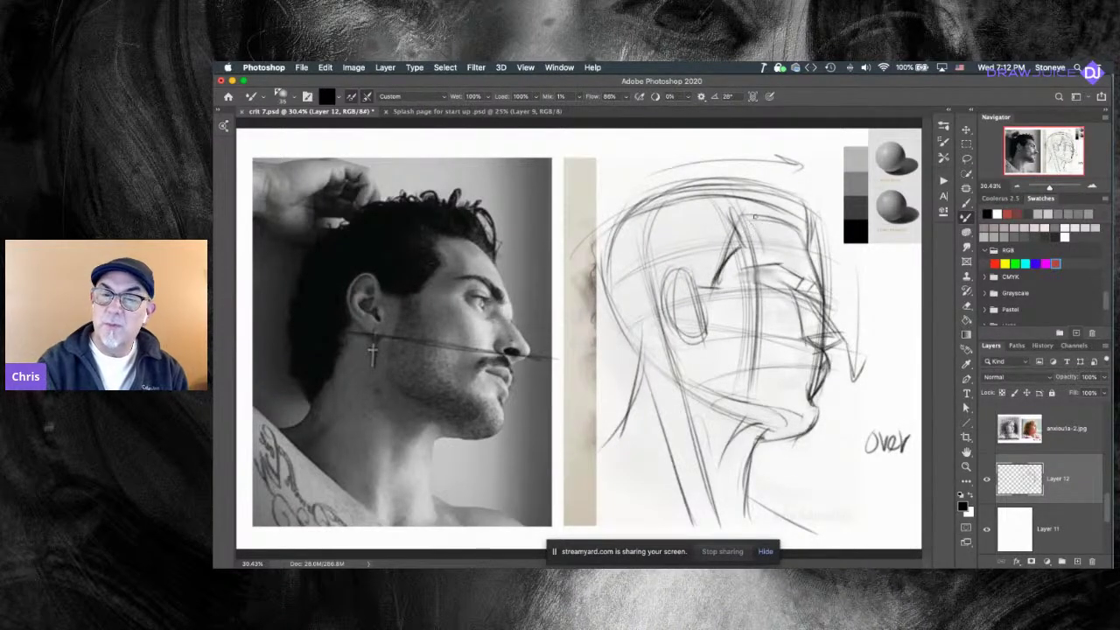
pyautogui.moveTo(793, 227)
pyautogui.mouseDown()
pyautogui.moveTo(726, 214)
pyautogui.moveTo(813, 224)
pyautogui.moveTo(826, 316)
pyautogui.mouseUp()
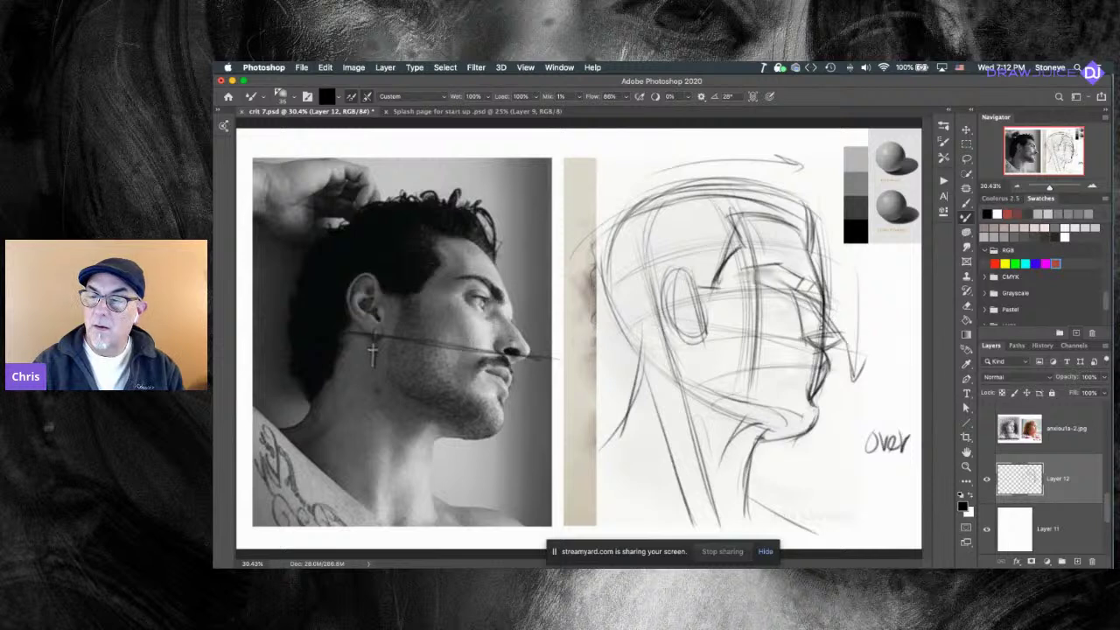
# Draw the jaw from below the ear around its corner to the chin, and firm up the front of the chin.
pyautogui.moveTo(698, 334); pyautogui.dragTo(708, 383)
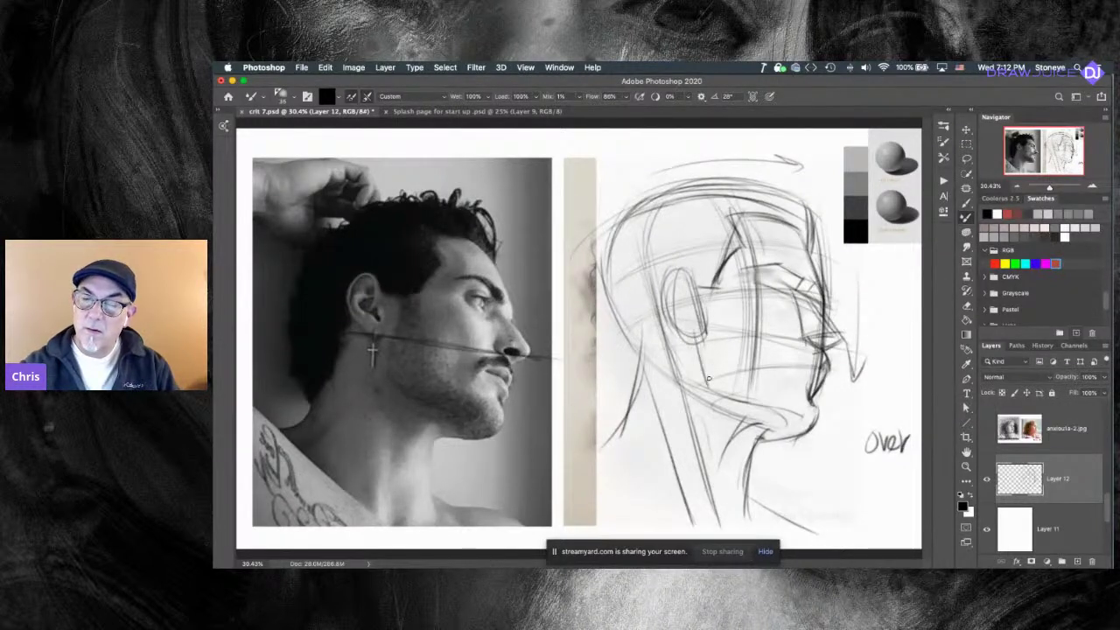
pyautogui.moveTo(698, 338)
pyautogui.mouseDown()
pyautogui.moveTo(709, 385)
pyautogui.moveTo(813, 428)
pyautogui.moveTo(820, 404)
pyautogui.mouseUp()
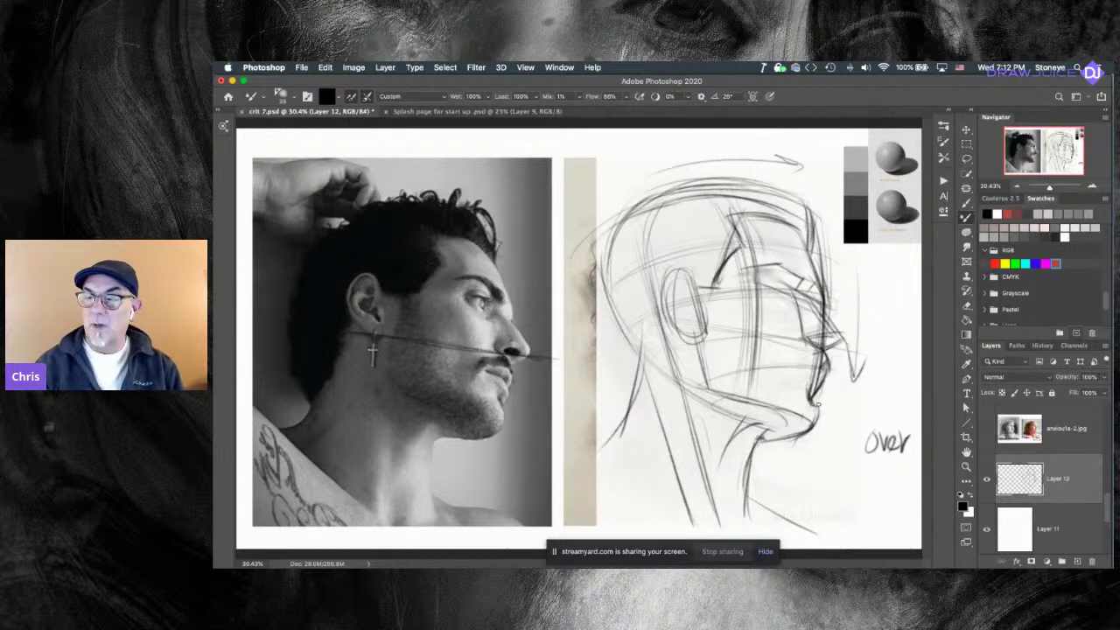
pyautogui.moveTo(812, 426); pyautogui.dragTo(817, 404)
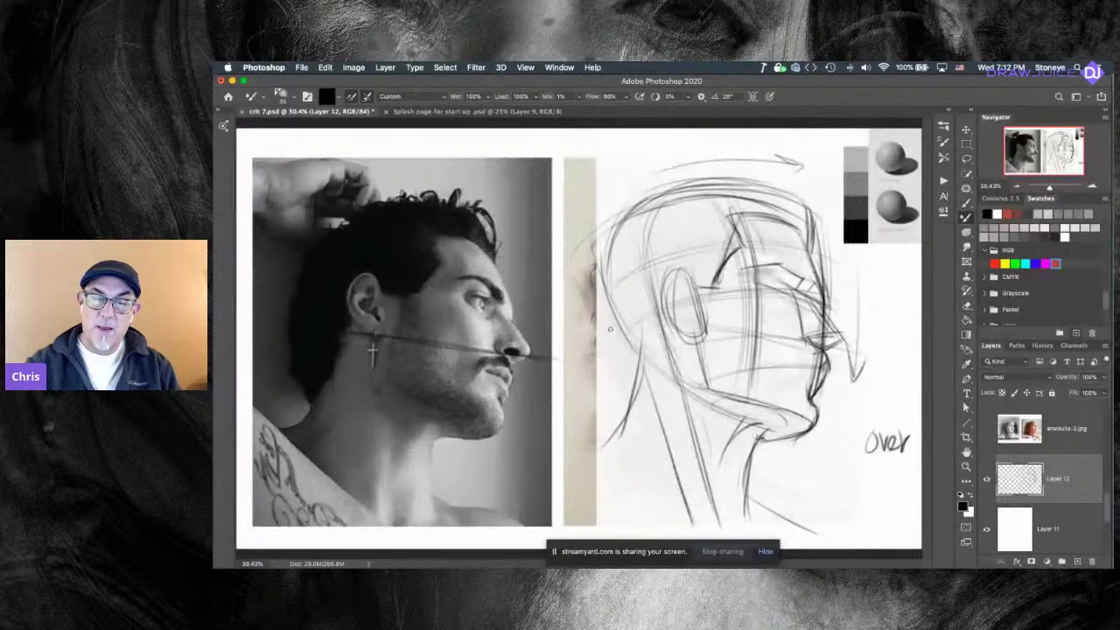
# Reinforce the back of the skull from nape to crown and draw the hairline running down behind the ear to the nape.
pyautogui.moveTo(636, 384)
pyautogui.mouseDown()
pyautogui.moveTo(621, 351)
pyautogui.moveTo(621, 219)
pyautogui.mouseUp()
pyautogui.moveTo(613, 329); pyautogui.dragTo(631, 217)
pyautogui.moveTo(616, 290); pyautogui.dragTo(662, 188)
pyautogui.moveTo(616, 268); pyautogui.dragTo(665, 187)
pyautogui.moveTo(625, 229)
pyautogui.mouseDown()
pyautogui.moveTo(718, 178)
pyautogui.moveTo(705, 184)
pyautogui.mouseUp()
pyautogui.moveTo(637, 197)
pyautogui.mouseDown()
pyautogui.moveTo(615, 289)
pyautogui.moveTo(617, 347)
pyautogui.moveTo(634, 383)
pyautogui.mouseUp()
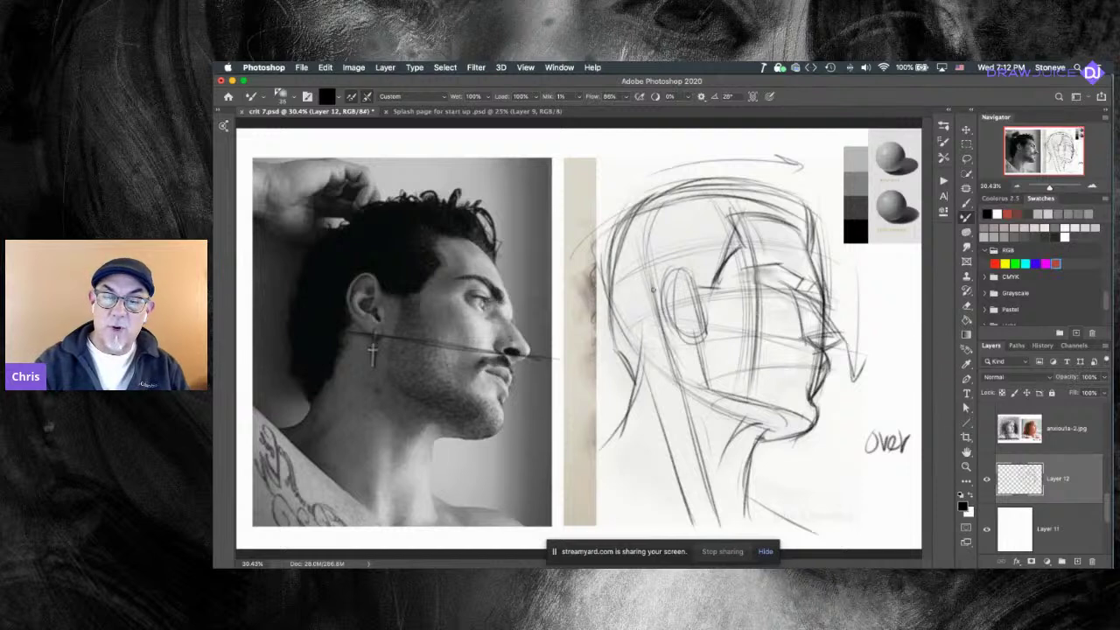
pyautogui.moveTo(655, 306); pyautogui.dragTo(632, 403)
pyautogui.moveTo(650, 332); pyautogui.dragTo(639, 384)
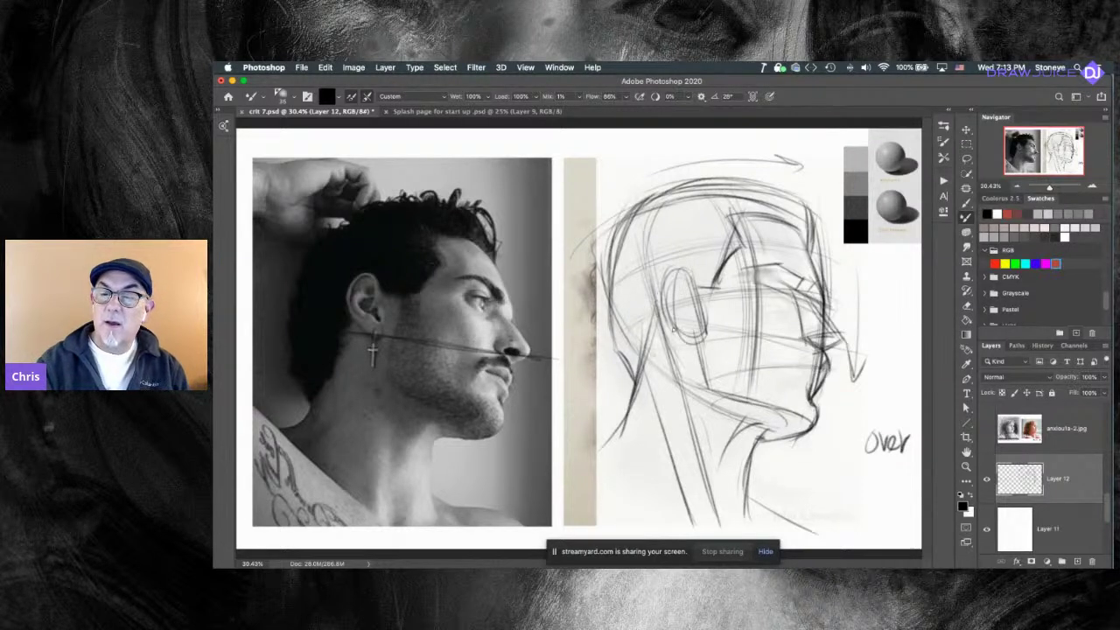
# Darken the ear's outer rim with a rounder upper curve, undoing the extra stroke across the ear.
pyautogui.moveTo(660, 296)
pyautogui.mouseDown()
pyautogui.moveTo(683, 268)
pyautogui.moveTo(688, 303)
pyautogui.moveTo(698, 287)
pyautogui.moveTo(660, 293)
pyautogui.moveTo(684, 336)
pyautogui.mouseUp()
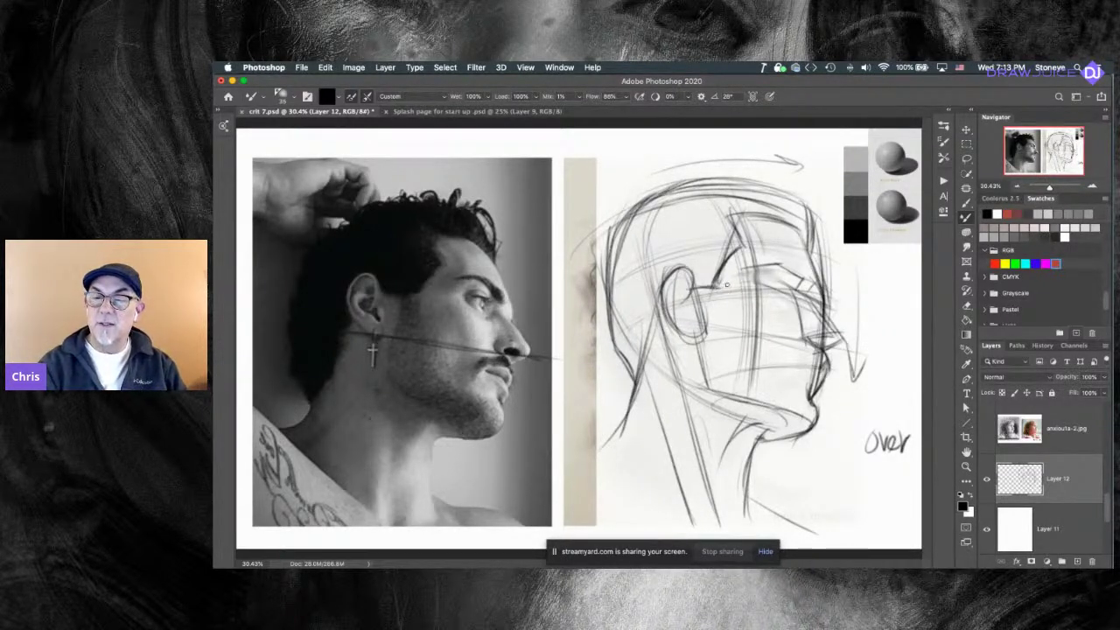
pyautogui.moveTo(704, 294)
pyautogui.mouseDown()
pyautogui.moveTo(724, 285)
pyautogui.moveTo(687, 272)
pyautogui.moveTo(688, 287)
pyautogui.moveTo(656, 307)
pyautogui.mouseUp()
pyautogui.press('super+z')
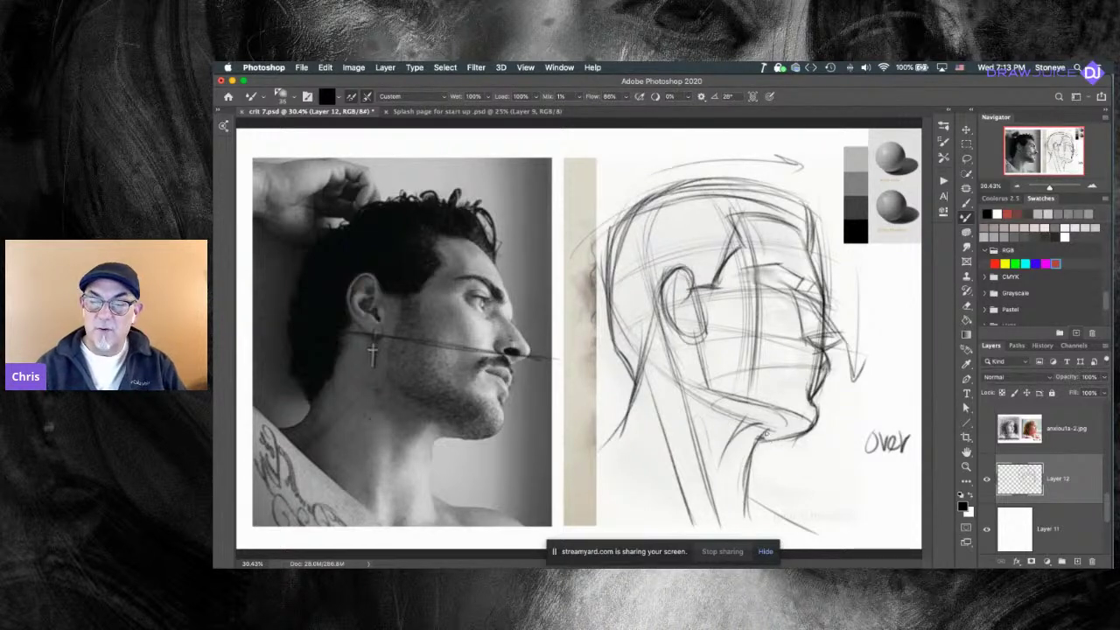
# Extend the back of the neck down toward the shoulder and sketch a small boxy plane diagram beside the neck.
pyautogui.moveTo(774, 434); pyautogui.dragTo(749, 464)
pyautogui.moveTo(632, 408)
pyautogui.mouseDown()
pyautogui.moveTo(607, 447)
pyautogui.moveTo(579, 459)
pyautogui.mouseUp()
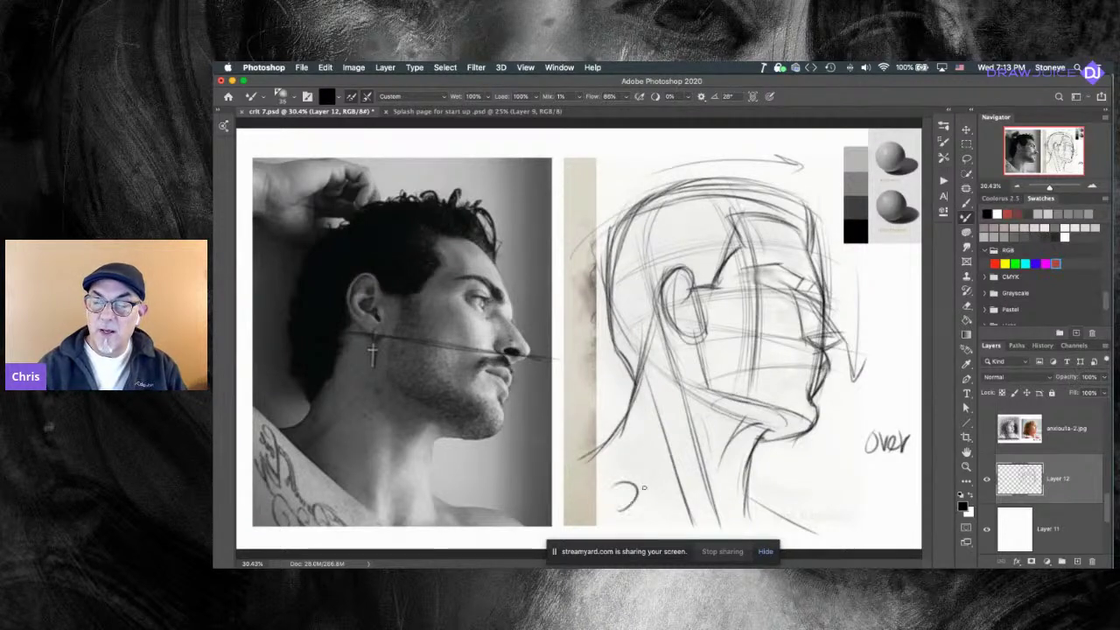
pyautogui.moveTo(613, 481)
pyautogui.mouseDown()
pyautogui.moveTo(642, 463)
pyautogui.moveTo(645, 504)
pyautogui.moveTo(613, 509)
pyautogui.moveTo(627, 495)
pyautogui.moveTo(628, 520)
pyautogui.moveTo(617, 506)
pyautogui.moveTo(628, 519)
pyautogui.moveTo(605, 517)
pyautogui.mouseUp()
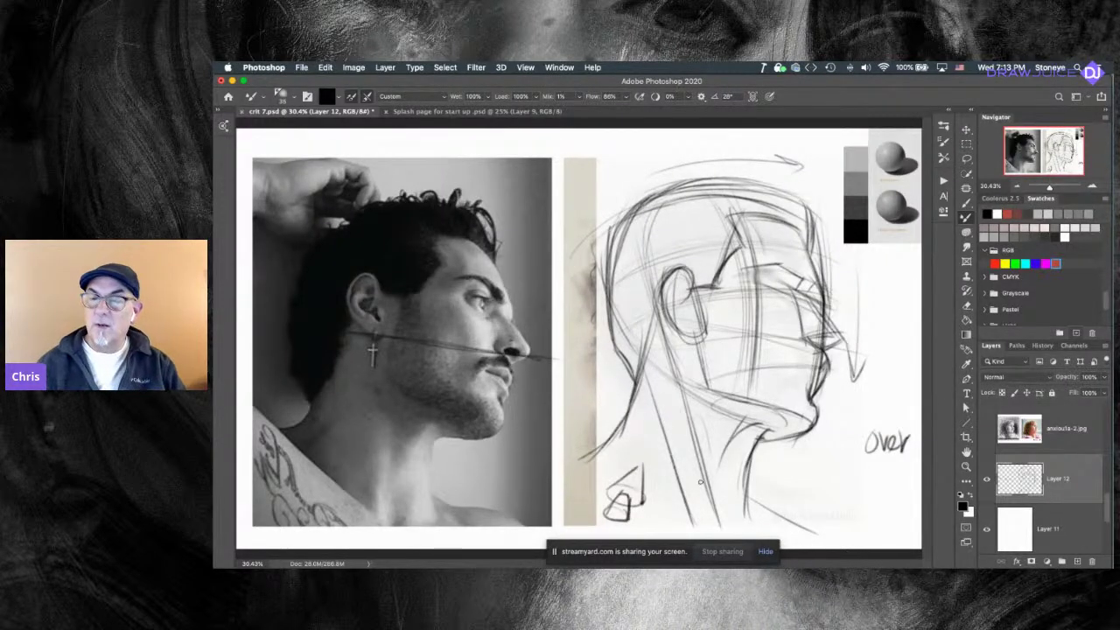
# Redraw the ear's front edge running down into the jaw corner, erase the old front loop of the ear, and darken the jawline.
pyautogui.moveTo(710, 385); pyautogui.dragTo(701, 331)
pyautogui.moveTo(689, 276); pyautogui.dragTo(705, 357)
pyautogui.moveTo(690, 305); pyautogui.dragTo(696, 335)
pyautogui.press('e')
pyautogui.moveTo(698, 295)
pyautogui.mouseDown()
pyautogui.moveTo(708, 348)
pyautogui.moveTo(707, 336)
pyautogui.mouseUp()
pyautogui.hotkey('shift', 'b')
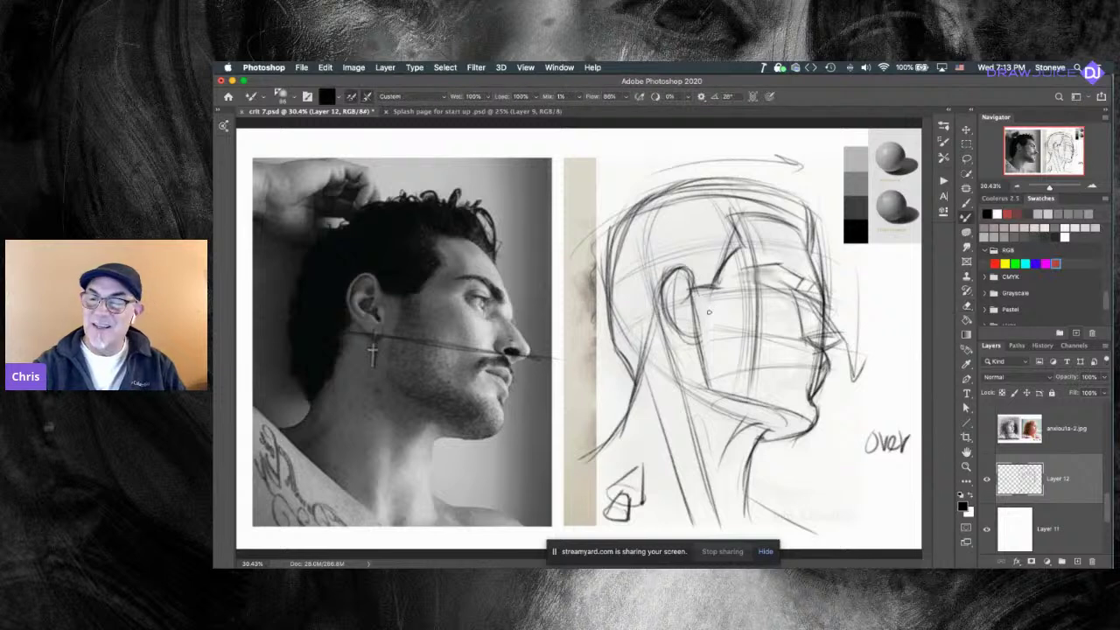
pyautogui.moveTo(704, 372); pyautogui.dragTo(783, 409)
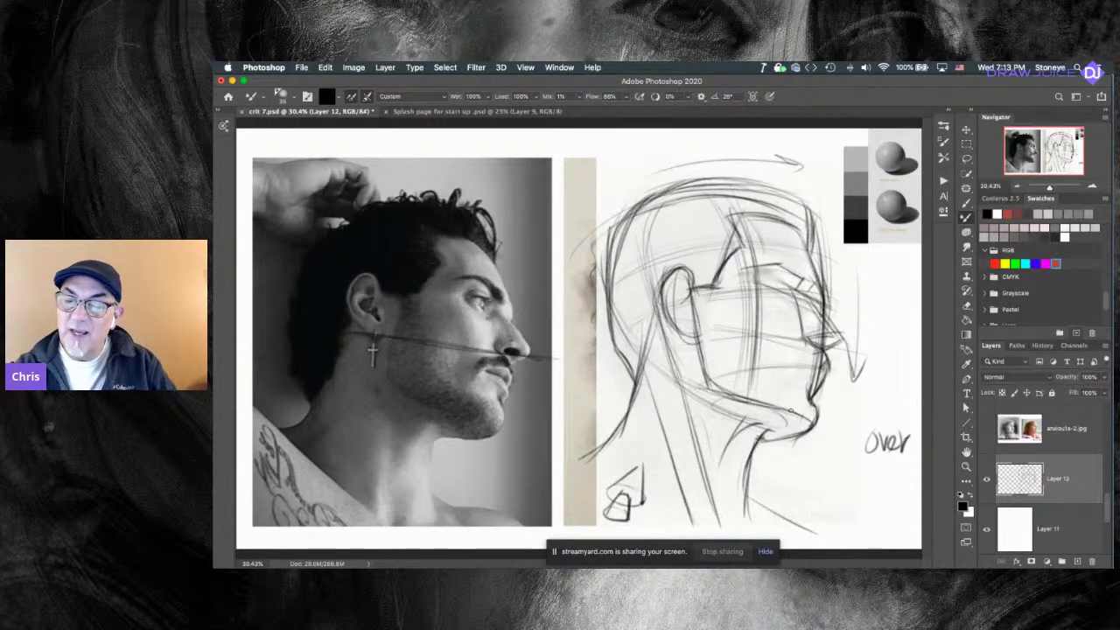
# Sketch the round eyeball with its center line under the brow, and add plane lines up the temple and down the cheek.
pyautogui.moveTo(714, 313); pyautogui.dragTo(842, 352)
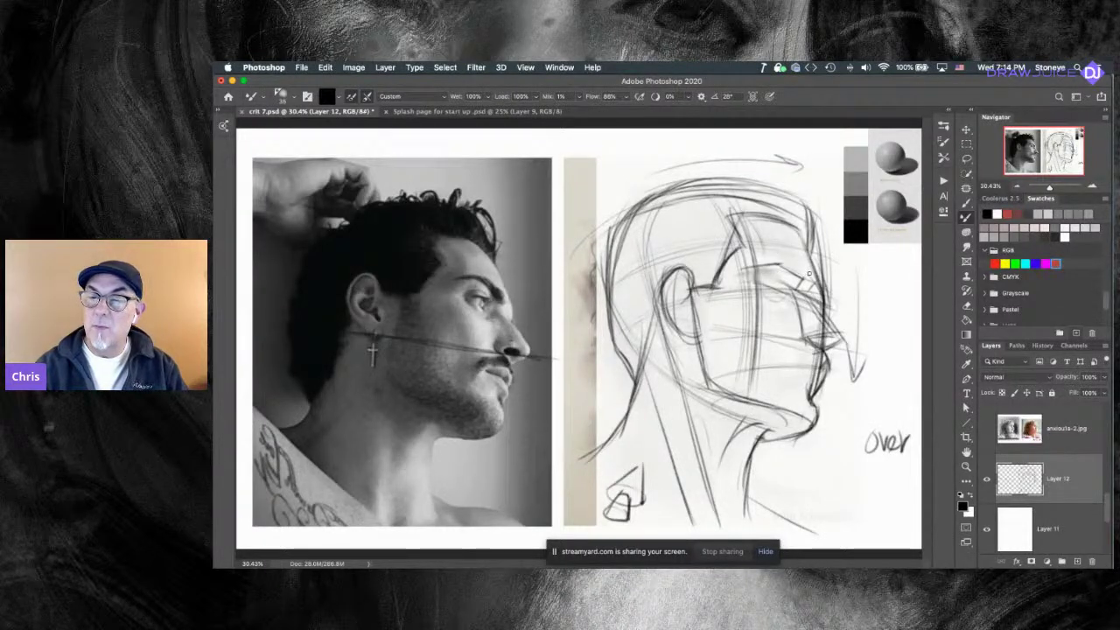
pyautogui.moveTo(787, 296)
pyautogui.mouseDown()
pyautogui.moveTo(759, 295)
pyautogui.moveTo(789, 286)
pyautogui.moveTo(765, 271)
pyautogui.moveTo(812, 276)
pyautogui.moveTo(780, 290)
pyautogui.moveTo(763, 276)
pyautogui.moveTo(781, 278)
pyautogui.moveTo(766, 277)
pyautogui.moveTo(773, 270)
pyautogui.moveTo(782, 298)
pyautogui.mouseUp()
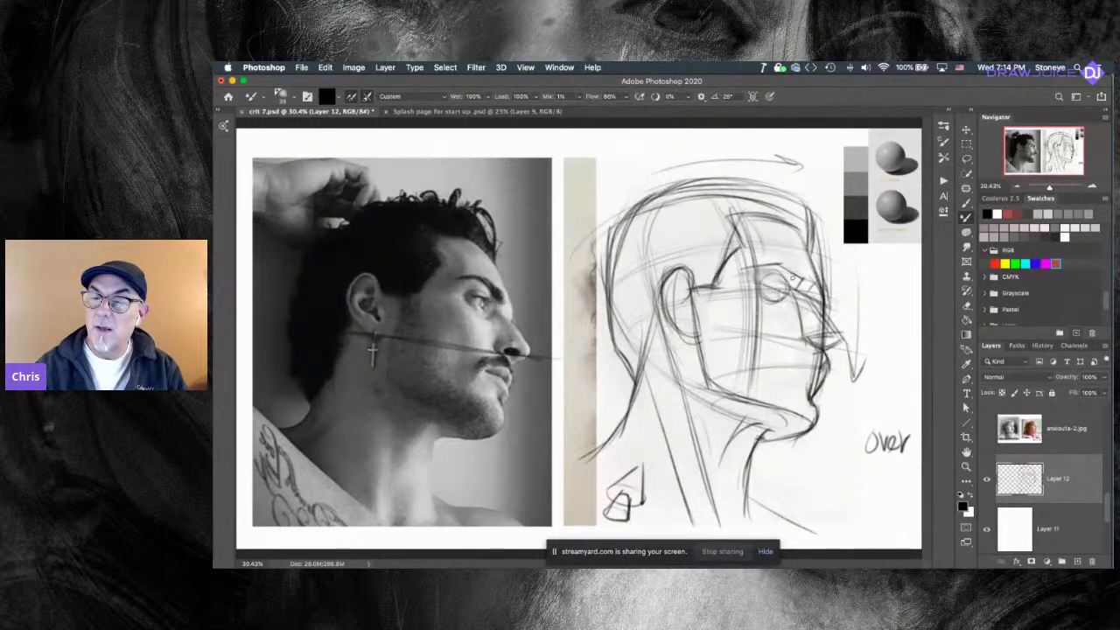
pyautogui.moveTo(777, 273); pyautogui.dragTo(777, 298)
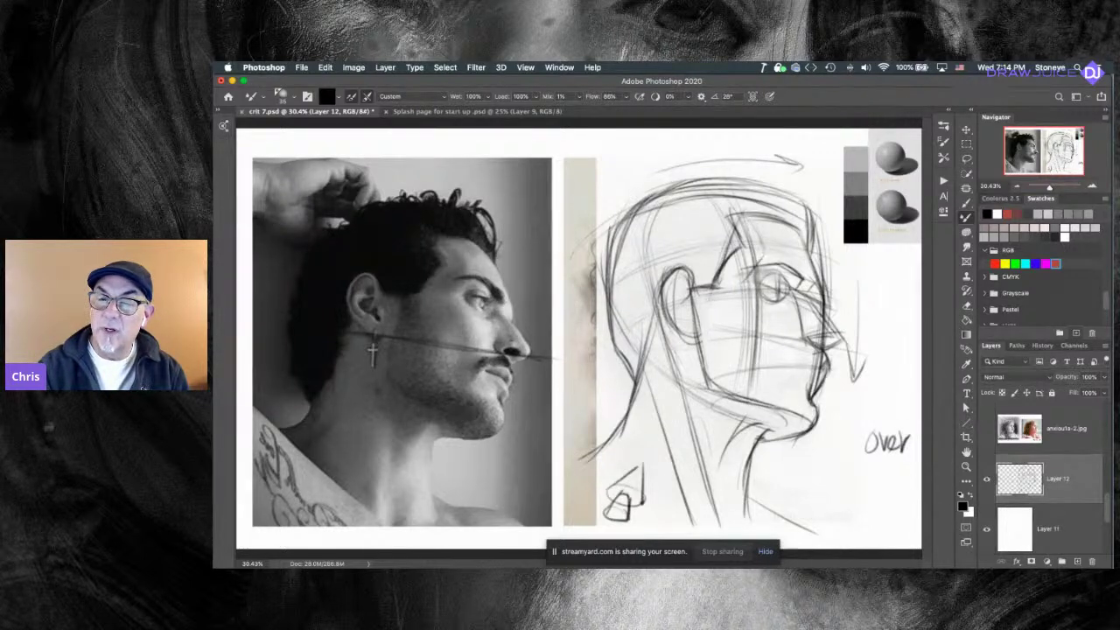
pyautogui.moveTo(767, 258); pyautogui.dragTo(740, 210)
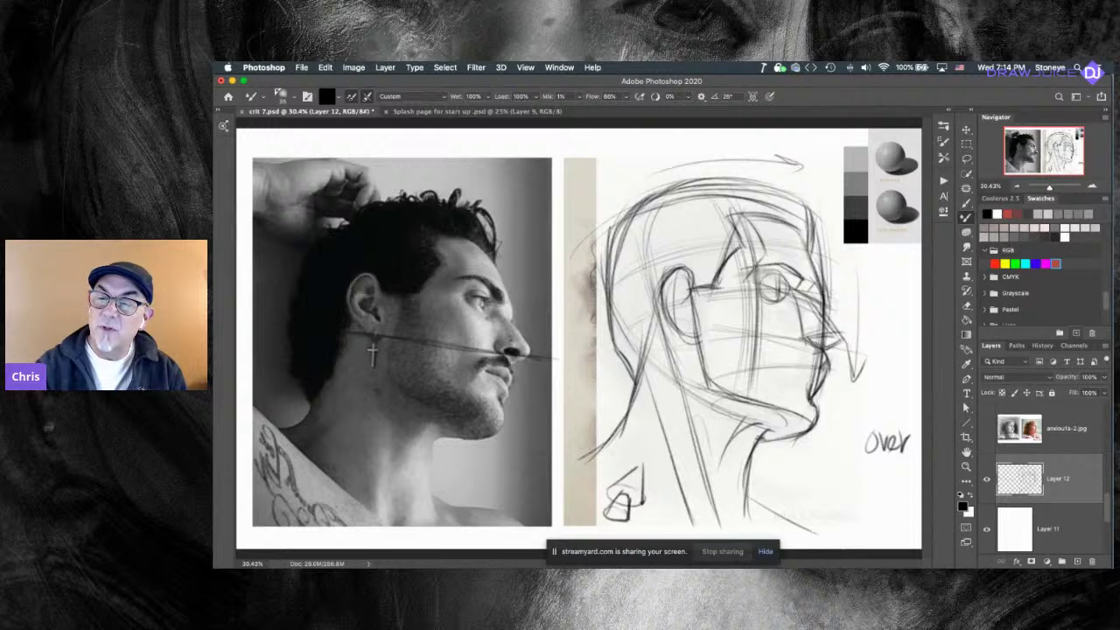
pyautogui.moveTo(744, 281)
pyautogui.mouseDown()
pyautogui.moveTo(769, 266)
pyautogui.moveTo(779, 375)
pyautogui.moveTo(799, 389)
pyautogui.mouseUp()
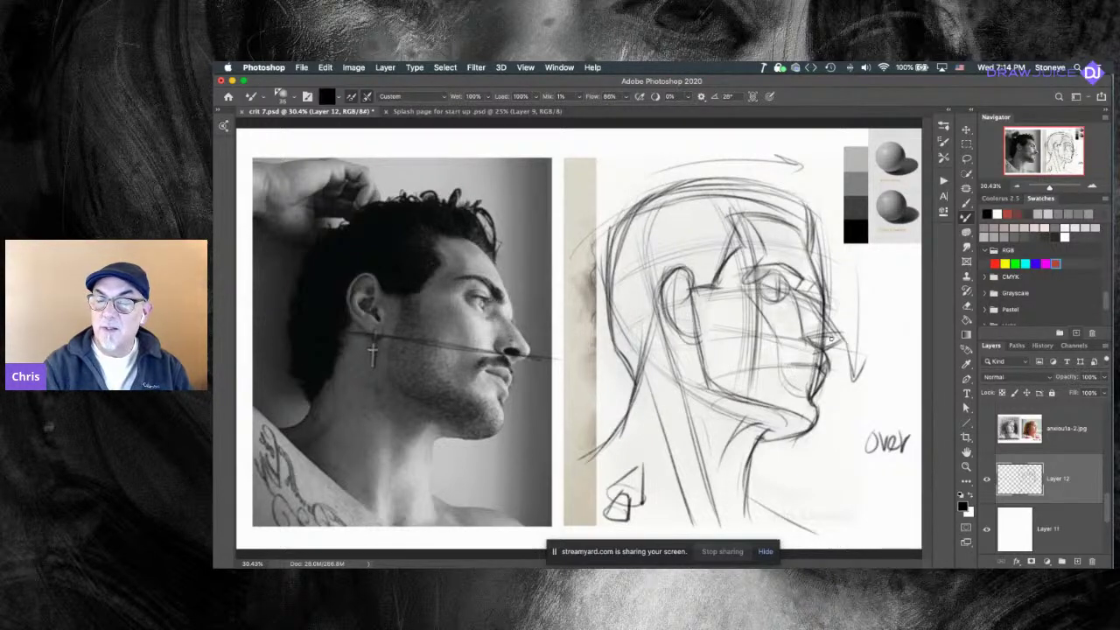
# Sketch the lips and the area under the nose, erasing the old mouth contour and redrawing the upper lip and mouth line darker.
pyautogui.moveTo(786, 364); pyautogui.dragTo(830, 352)
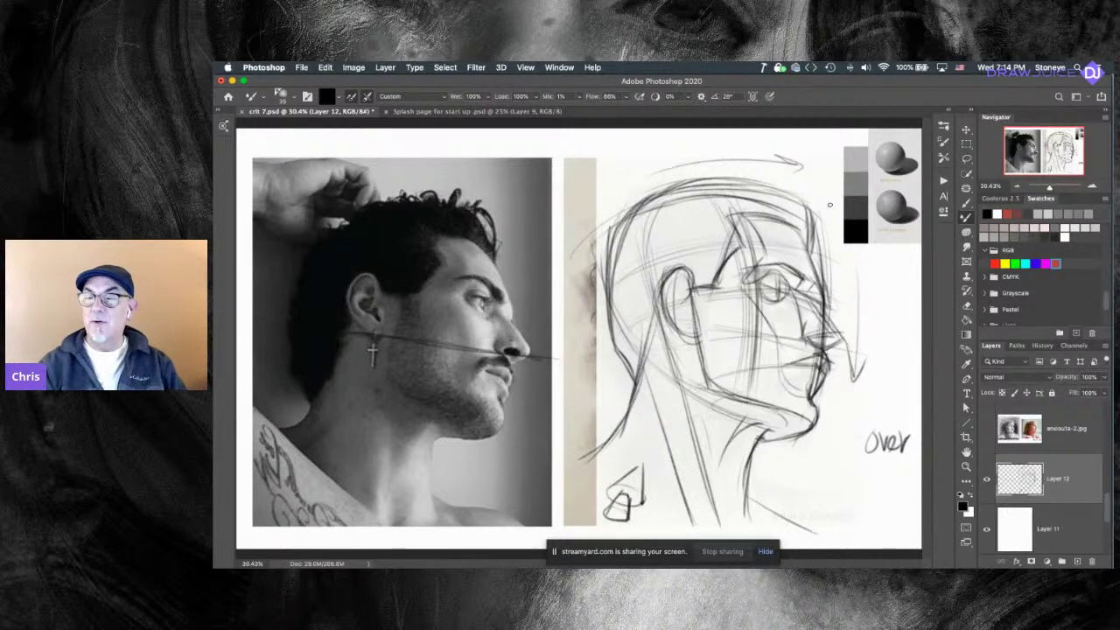
pyautogui.press('e')
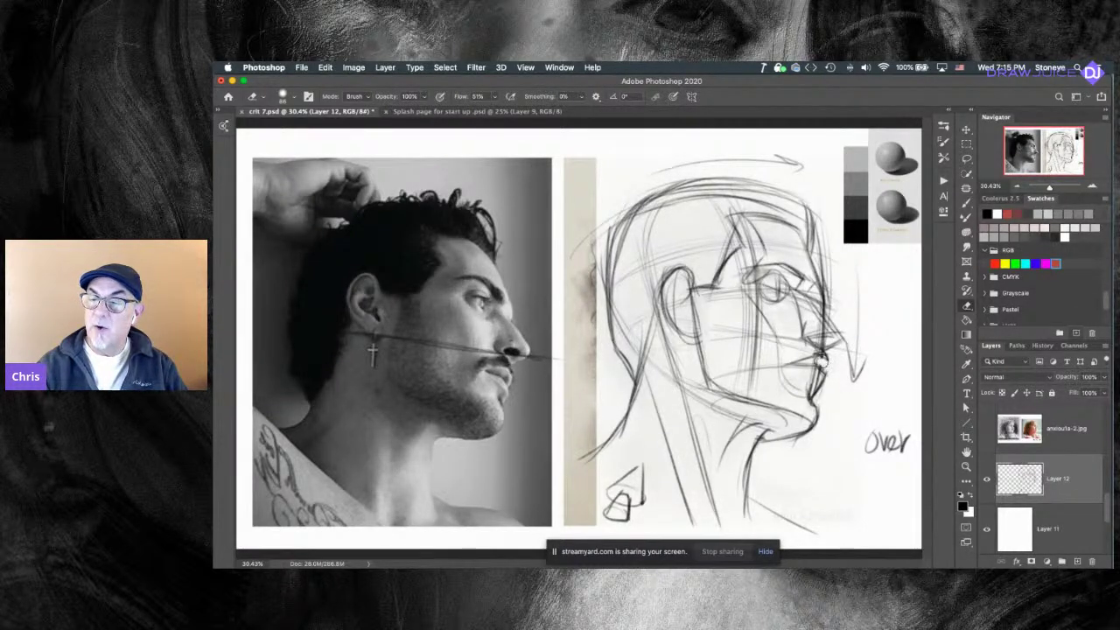
pyautogui.press('b')
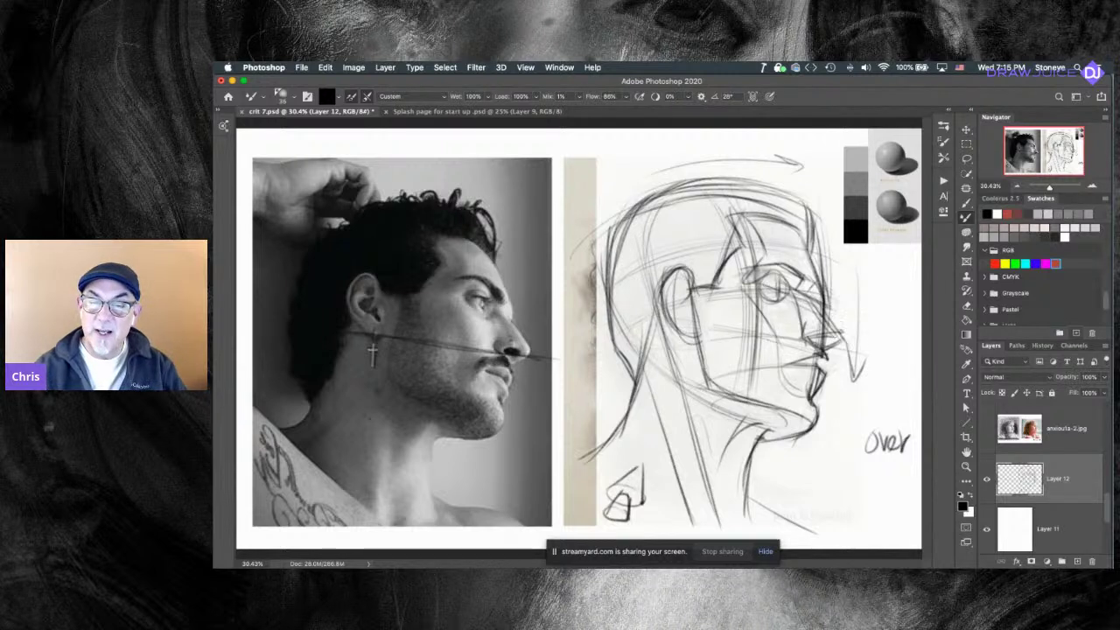
pyautogui.moveTo(827, 357); pyautogui.dragTo(822, 373)
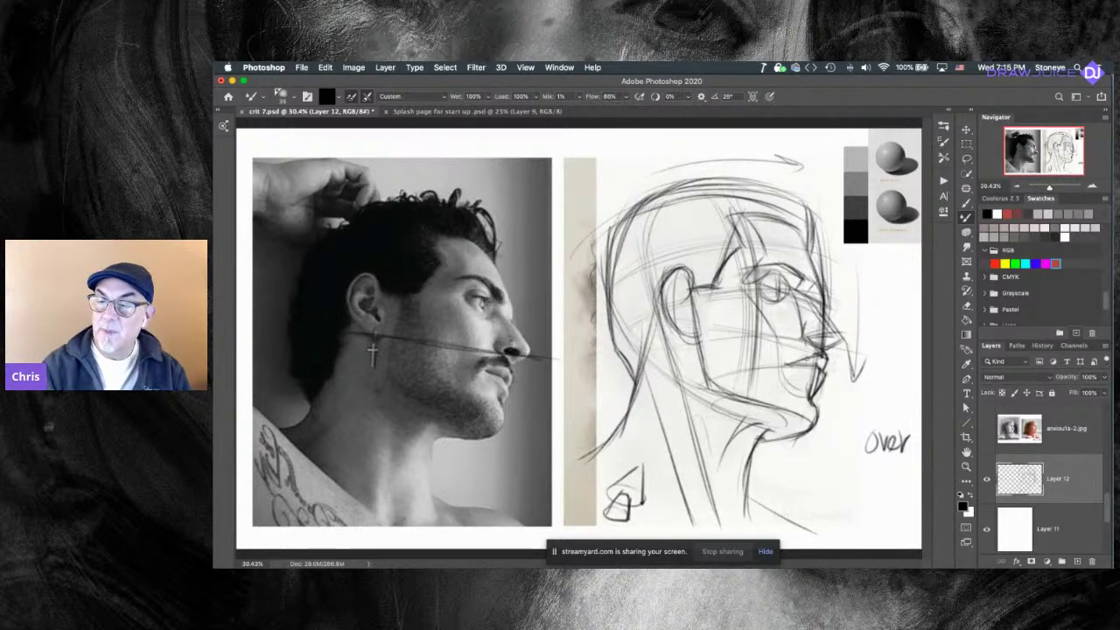
pyautogui.moveTo(786, 365); pyautogui.dragTo(817, 359)
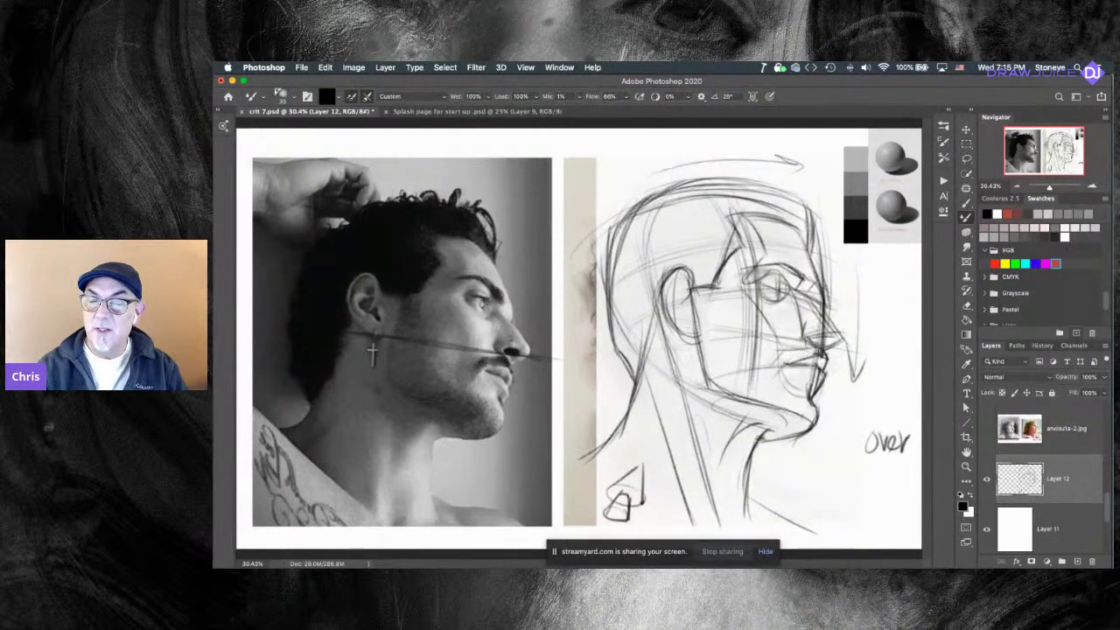
pyautogui.moveTo(823, 353); pyautogui.dragTo(786, 359)
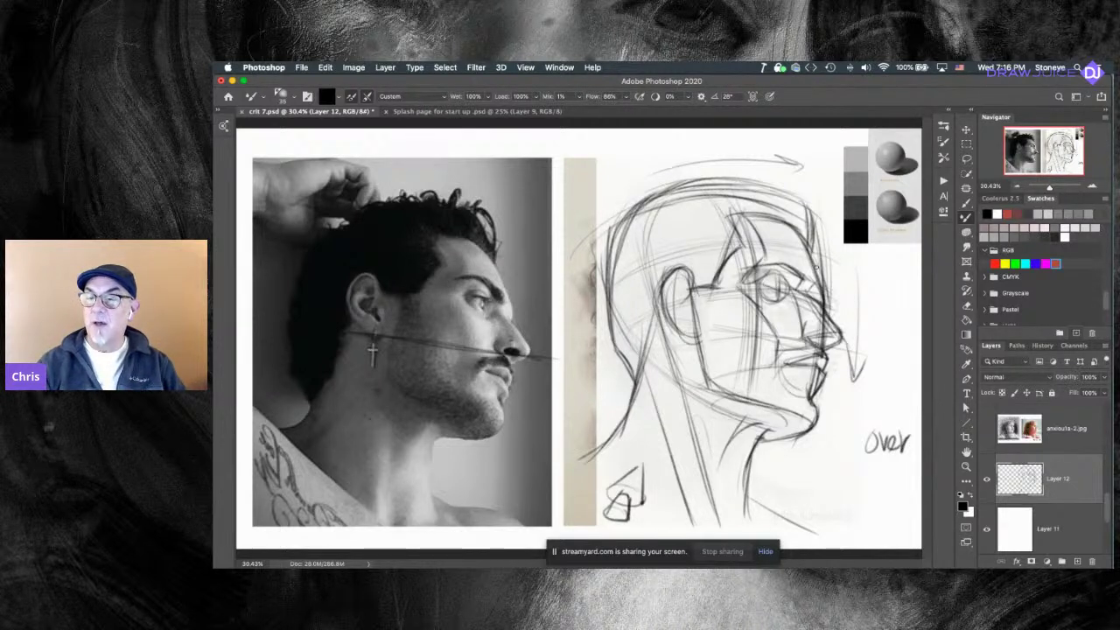
# Write "SCAFFOLD" vertically above "Over" beside the face, and sketch a small cube with shaded side planes next to the neck.
pyautogui.moveTo(882, 266); pyautogui.dragTo(872, 347)
pyautogui.click(878, 330)
pyautogui.moveTo(871, 326)
pyautogui.mouseDown()
pyautogui.moveTo(884, 324)
pyautogui.moveTo(882, 335)
pyautogui.mouseUp()
pyautogui.moveTo(873, 350)
pyautogui.mouseDown()
pyautogui.moveTo(872, 373)
pyautogui.moveTo(886, 348)
pyautogui.mouseUp()
pyautogui.moveTo(873, 361); pyautogui.dragTo(882, 359)
pyautogui.click(885, 359)
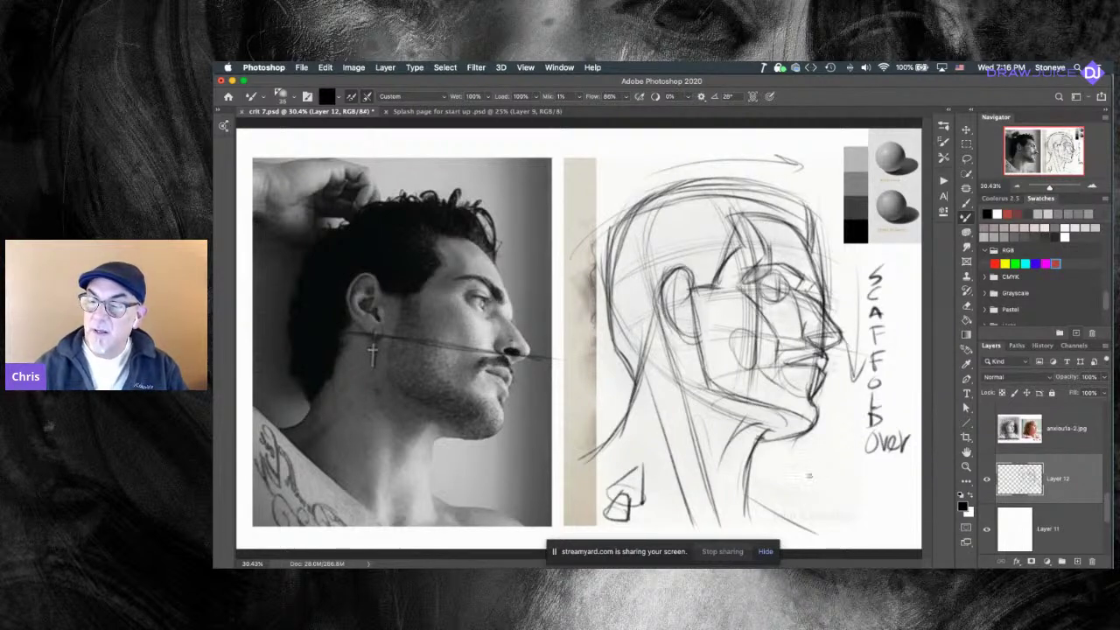
pyautogui.moveTo(823, 454)
pyautogui.mouseDown()
pyautogui.moveTo(857, 462)
pyautogui.moveTo(846, 498)
pyautogui.moveTo(809, 477)
pyautogui.moveTo(849, 467)
pyautogui.moveTo(845, 498)
pyautogui.mouseUp()
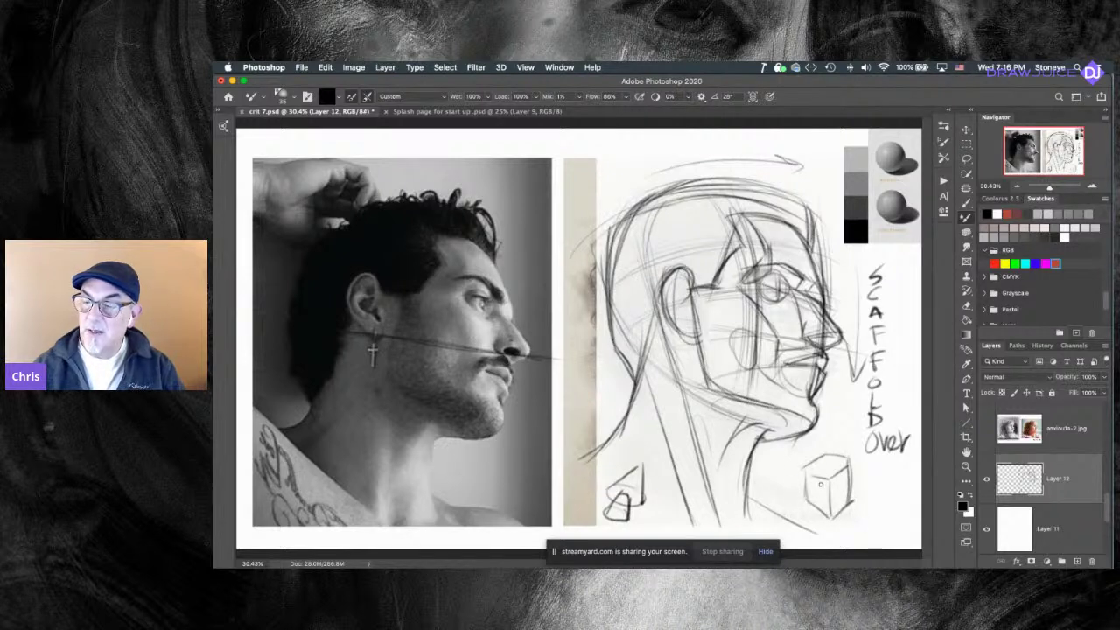
pyautogui.moveTo(827, 486)
pyautogui.keyDown('ctrl'); pyautogui.keyDown('alt'); pyautogui.mouseDown()
pyautogui.moveTo(853, 486)
pyautogui.moveTo(812, 501)
pyautogui.moveTo(818, 478)
pyautogui.moveTo(820, 505)
pyautogui.moveTo(831, 507)
pyautogui.moveTo(844, 482)
pyautogui.moveTo(837, 476)
pyautogui.moveTo(844, 506)
pyautogui.moveTo(843, 481)
pyautogui.moveTo(832, 508)
pyautogui.moveTo(818, 473)
pyautogui.moveTo(814, 488)
pyautogui.moveTo(829, 480)
pyautogui.moveTo(814, 505)
pyautogui.moveTo(812, 470)
pyautogui.moveTo(810, 492)
pyautogui.mouseUp(); pyautogui.keyUp('alt'); pyautogui.keyUp('ctrl')
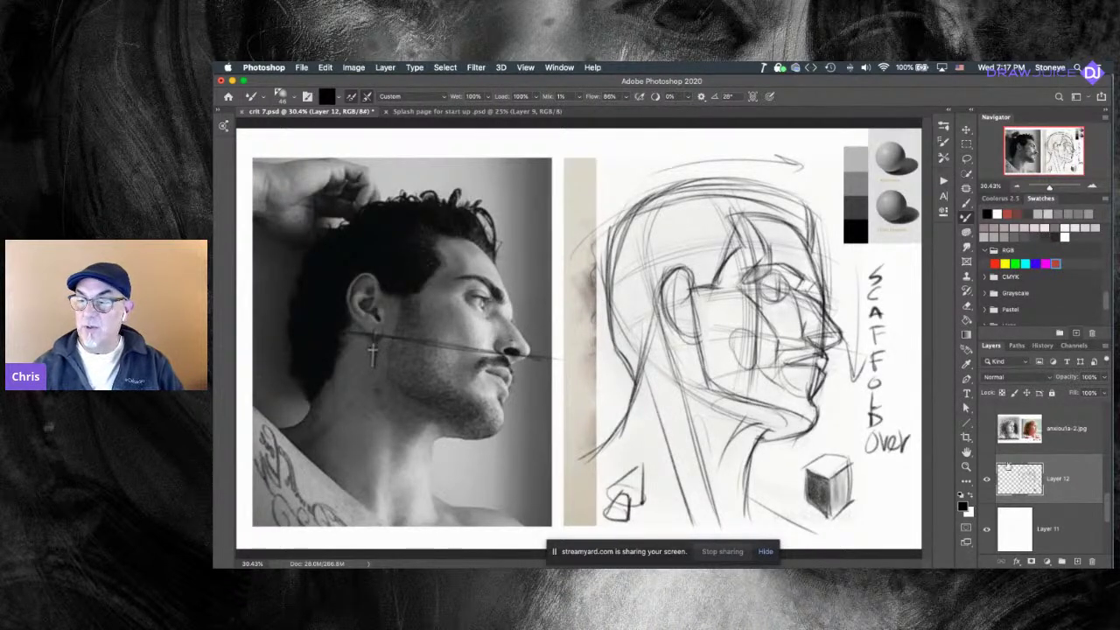
# Hide Layer 12 and Layer 11, add a new layer, and try a brush stroke over the original portrait drawing's eye area.
pyautogui.click(987, 479)
pyautogui.click(987, 527)
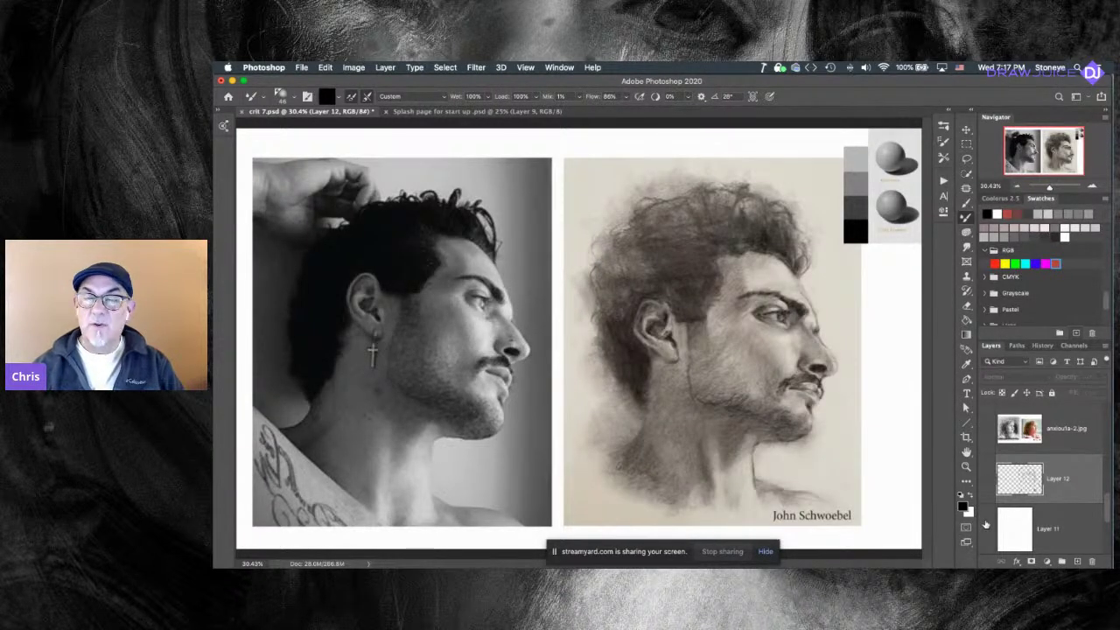
pyautogui.click(1078, 561)
pyautogui.moveTo(812, 435); pyautogui.dragTo(852, 436)
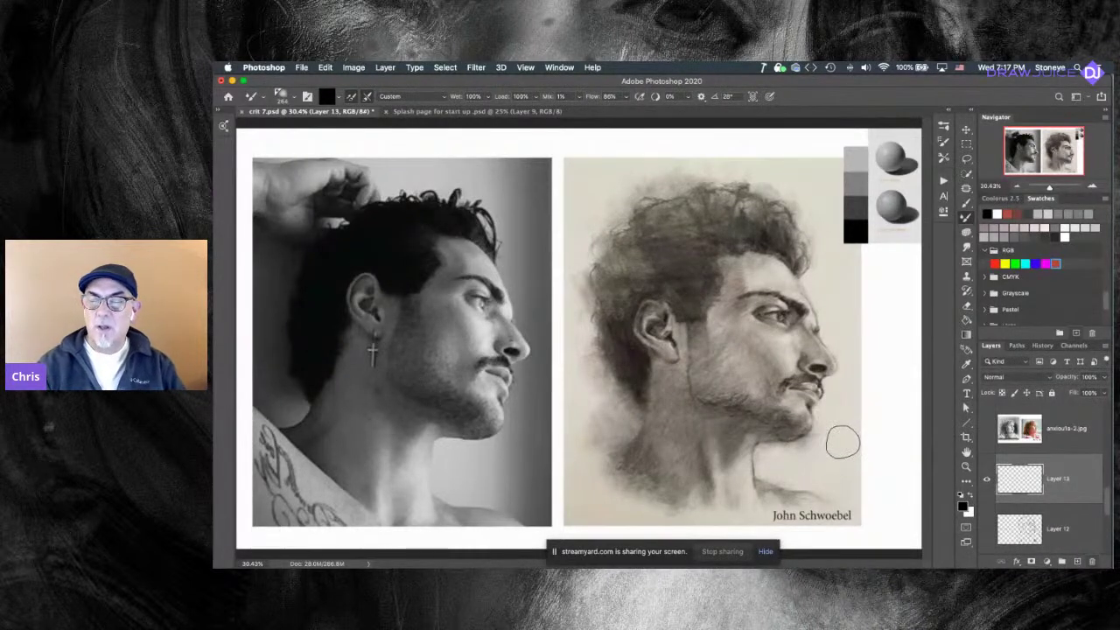
pyautogui.moveTo(763, 290)
pyautogui.mouseDown()
pyautogui.moveTo(742, 284)
pyautogui.moveTo(745, 300)
pyautogui.mouseUp()
pyautogui.press('super+z')
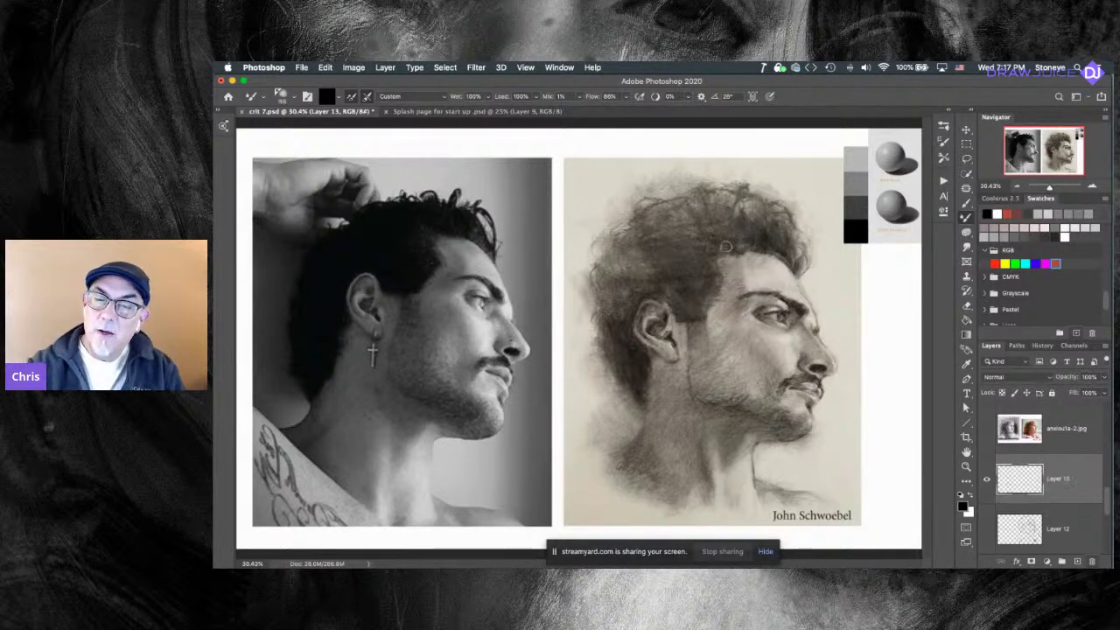
# Show Layer 12 and Layer 11 again and add a new empty layer between them.
pyautogui.click(987, 529)
pyautogui.scroll(-2, 1106, 506)
pyautogui.click(1061, 474)
pyautogui.click(987, 477)
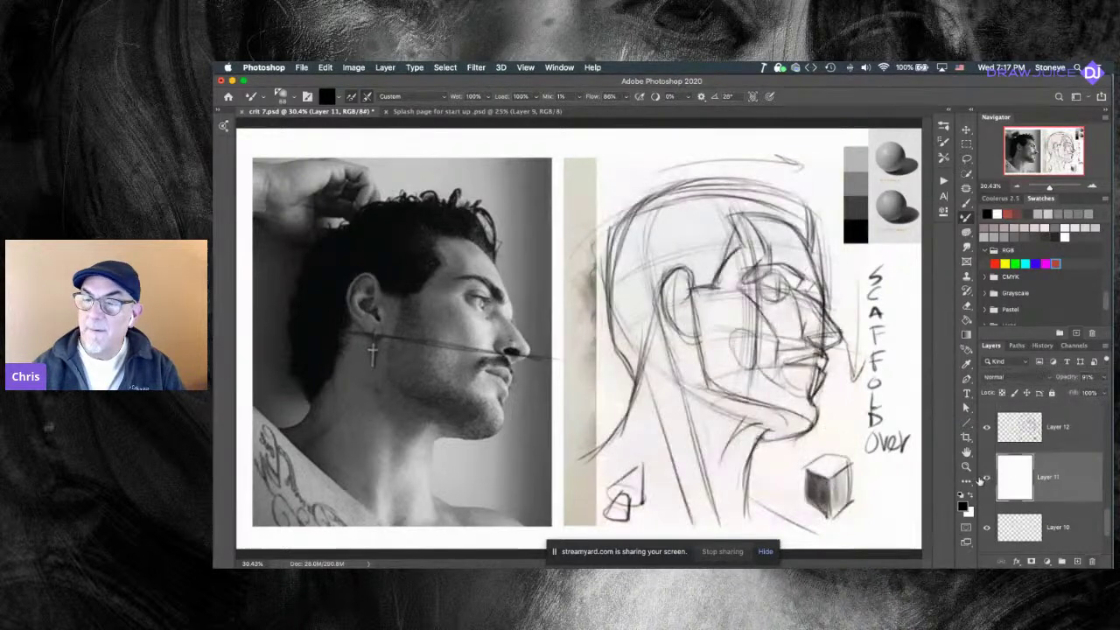
pyautogui.click(1077, 561)
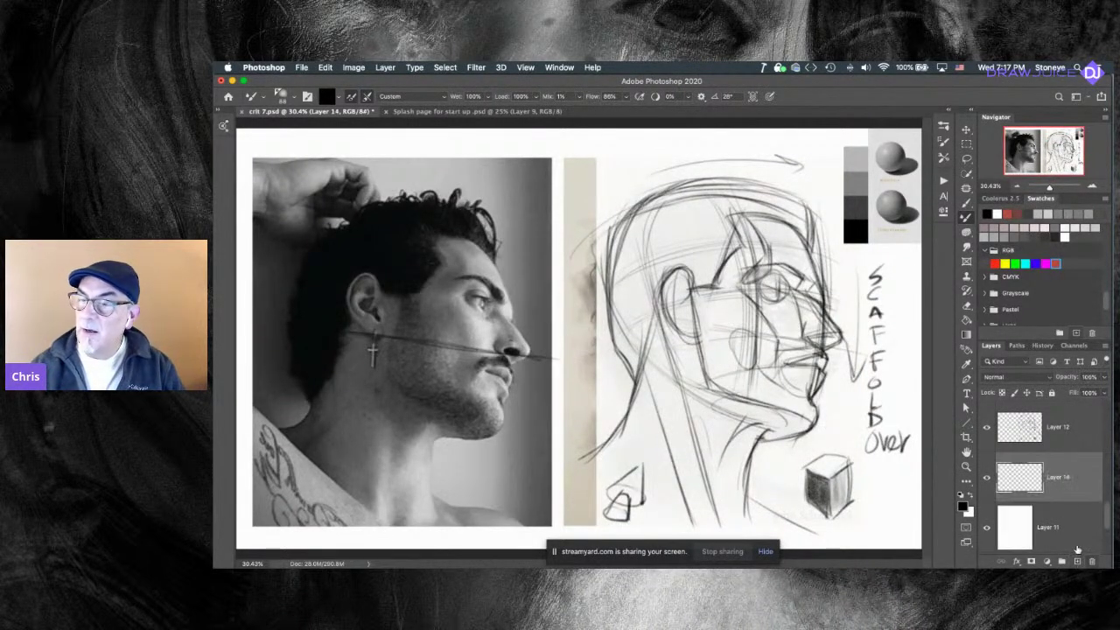
# Lower Layer 12's opacity and draw a thick shadow-edge line on Layer 14 from the forehead around the eye socket down to the mouth.
pyautogui.click(1061, 429)
pyautogui.moveTo(1074, 378); pyautogui.dragTo(1061, 378)
pyautogui.click(1049, 480)
pyautogui.moveTo(748, 216)
pyautogui.mouseDown()
pyautogui.moveTo(764, 241)
pyautogui.moveTo(736, 210)
pyautogui.moveTo(769, 239)
pyautogui.moveTo(745, 219)
pyautogui.moveTo(768, 251)
pyautogui.moveTo(746, 213)
pyautogui.moveTo(771, 263)
pyautogui.moveTo(764, 247)
pyautogui.moveTo(745, 250)
pyautogui.moveTo(769, 267)
pyautogui.moveTo(741, 287)
pyautogui.moveTo(733, 263)
pyautogui.moveTo(774, 324)
pyautogui.moveTo(736, 279)
pyautogui.moveTo(778, 338)
pyautogui.moveTo(768, 331)
pyautogui.moveTo(787, 309)
pyautogui.moveTo(777, 372)
pyautogui.moveTo(776, 331)
pyautogui.moveTo(779, 373)
pyautogui.moveTo(785, 334)
pyautogui.moveTo(810, 367)
pyautogui.moveTo(776, 367)
pyautogui.moveTo(791, 385)
pyautogui.moveTo(784, 372)
pyautogui.moveTo(807, 365)
pyautogui.moveTo(779, 364)
pyautogui.moveTo(793, 388)
pyautogui.mouseUp()
pyautogui.press('super+z')
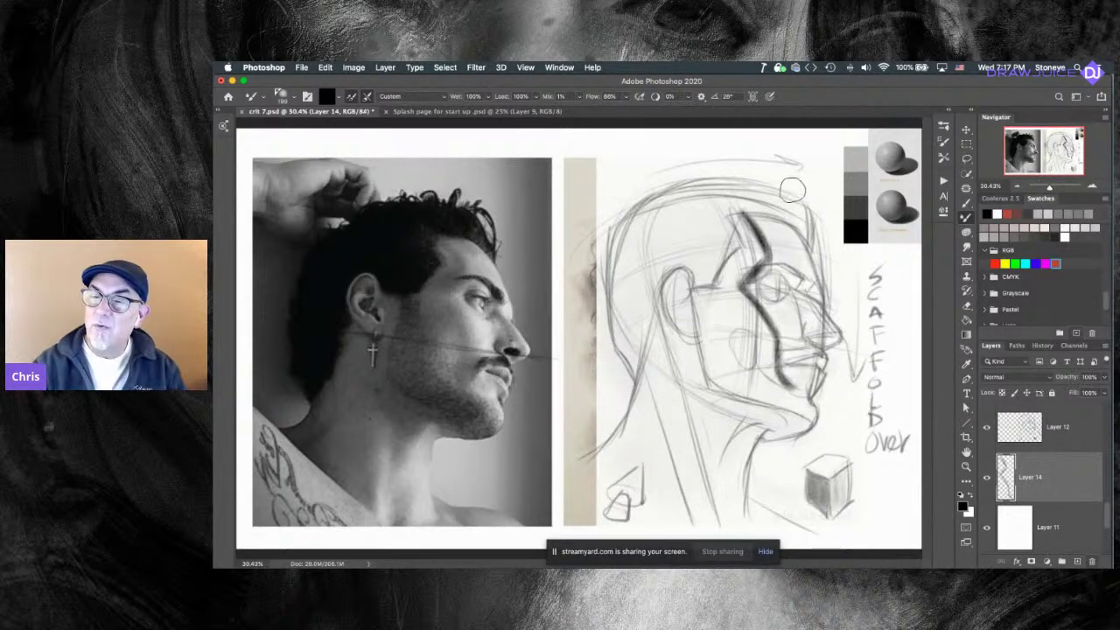
# Write a small "4" beside the dark swatches of the gray value scale, undoing the blotted first attempt.
pyautogui.moveTo(829, 233)
pyautogui.mouseDown()
pyautogui.moveTo(813, 233)
pyautogui.moveTo(826, 212)
pyautogui.mouseUp()
pyautogui.click(829, 209)
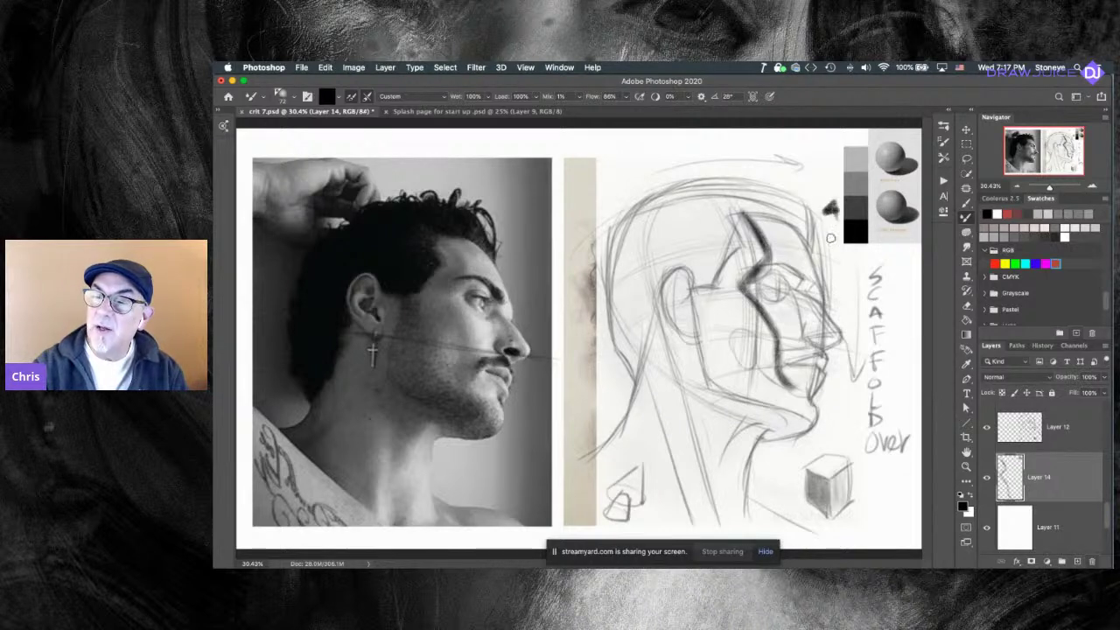
pyautogui.press('super+z')
pyautogui.moveTo(835, 199)
pyautogui.mouseDown()
pyautogui.moveTo(828, 210)
pyautogui.moveTo(839, 210)
pyautogui.mouseUp()
pyautogui.moveTo(836, 200); pyautogui.dragTo(834, 220)
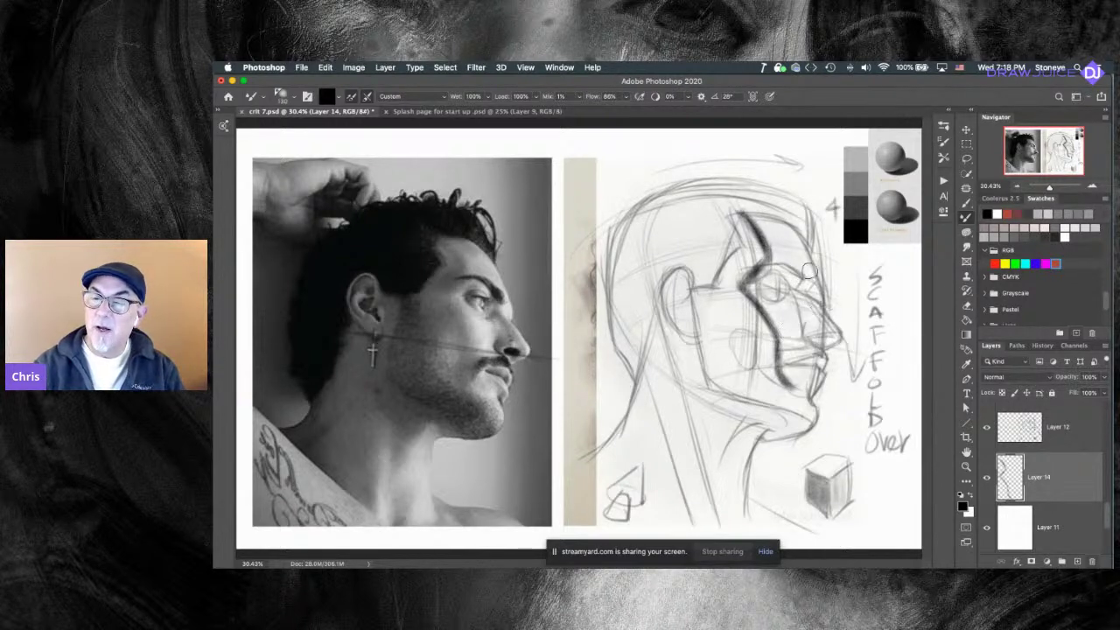
# Add thick dark accents at the inner eye, along the nose and below the lower lip, and mark shadow edges under the jaw and down the neck.
pyautogui.moveTo(807, 288)
pyautogui.mouseDown()
pyautogui.moveTo(797, 299)
pyautogui.moveTo(821, 329)
pyautogui.mouseUp()
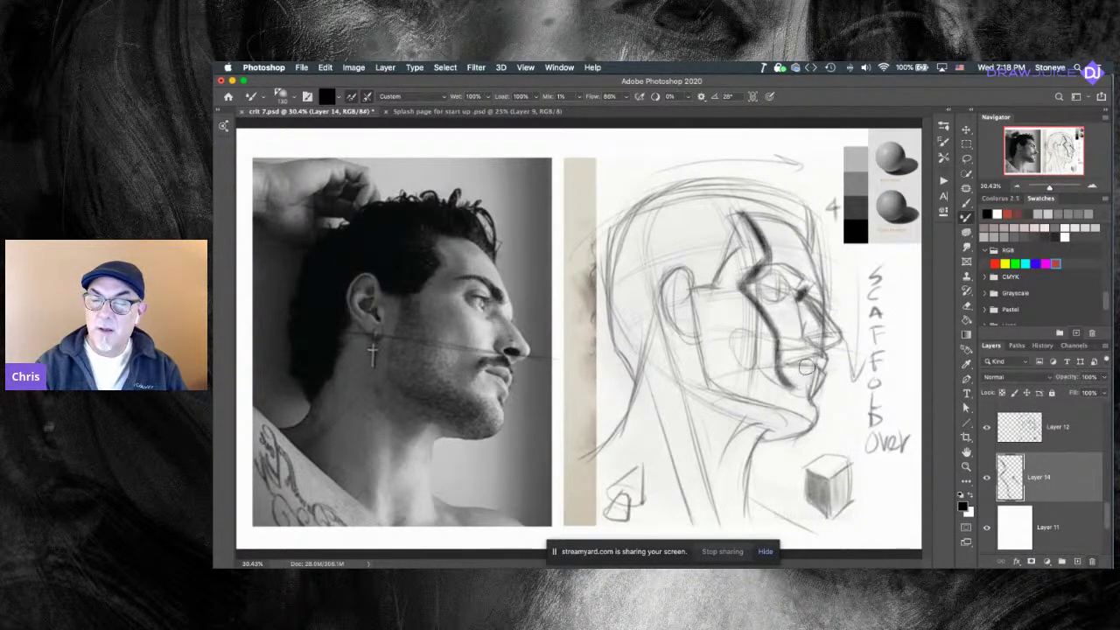
pyautogui.moveTo(815, 380); pyautogui.dragTo(813, 385)
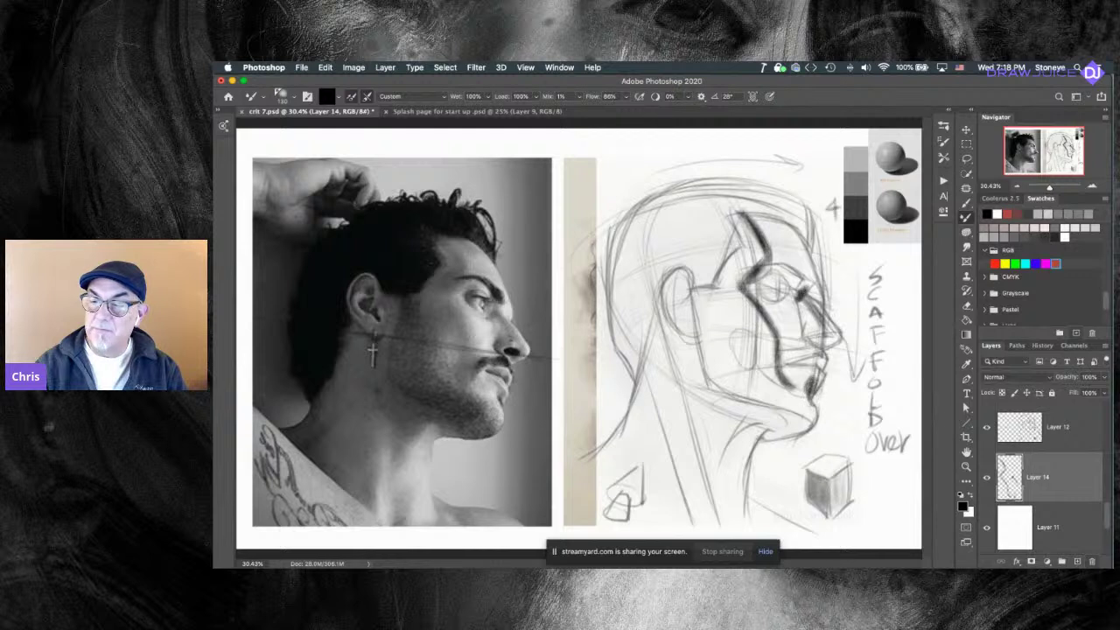
pyautogui.moveTo(758, 424)
pyautogui.mouseDown()
pyautogui.moveTo(726, 462)
pyautogui.moveTo(743, 425)
pyautogui.moveTo(720, 452)
pyautogui.moveTo(717, 477)
pyautogui.moveTo(720, 438)
pyautogui.moveTo(734, 449)
pyautogui.moveTo(712, 485)
pyautogui.moveTo(697, 431)
pyautogui.mouseUp()
pyautogui.moveTo(711, 477)
pyautogui.mouseDown()
pyautogui.moveTo(696, 427)
pyautogui.moveTo(687, 499)
pyautogui.mouseUp()
pyautogui.moveTo(693, 431); pyautogui.dragTo(682, 498)
pyautogui.moveTo(687, 460); pyautogui.dragTo(684, 529)
pyautogui.moveTo(690, 426); pyautogui.dragTo(693, 522)
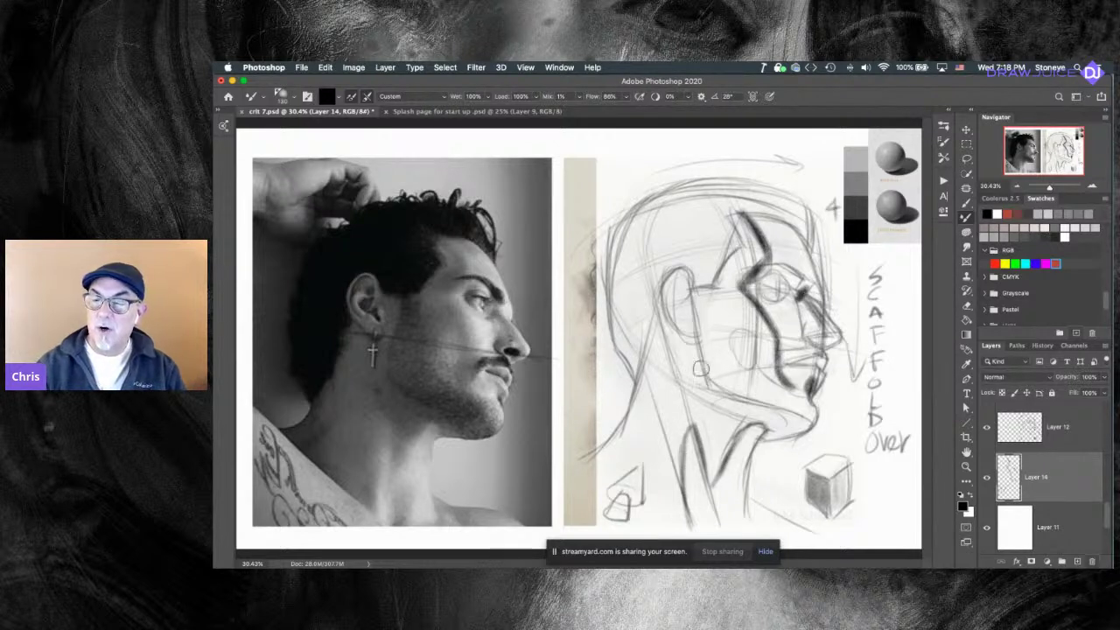
# Darken the contour at the back of the neck down to the shoulder, undoing the unsuccessful strokes.
pyautogui.moveTo(564, 445); pyautogui.dragTo(626, 427)
pyautogui.press('super+z')
pyautogui.moveTo(601, 437); pyautogui.dragTo(641, 370)
pyautogui.press('super+z')
pyautogui.moveTo(587, 440); pyautogui.dragTo(640, 370)
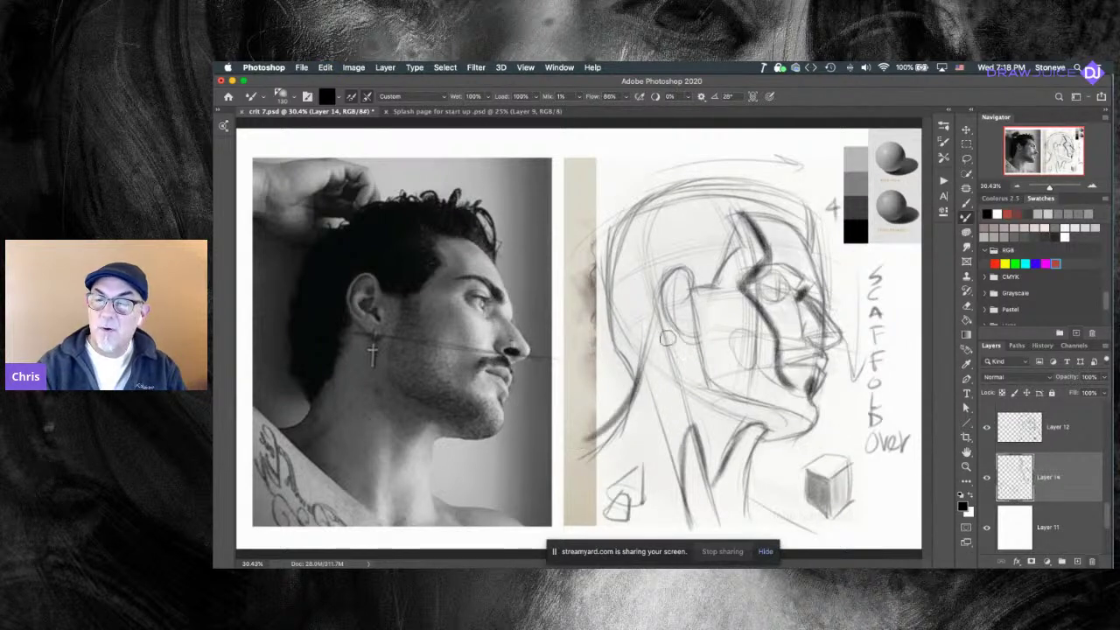
# Extend the thick shadow edge from beside the mouth down to the chin.
pyautogui.keyDown('ctrl'); pyautogui.keyDown('alt'); pyautogui.moveTo(787, 348); pyautogui.dragTo(797, 357); pyautogui.keyUp('alt'); pyautogui.keyUp('ctrl')
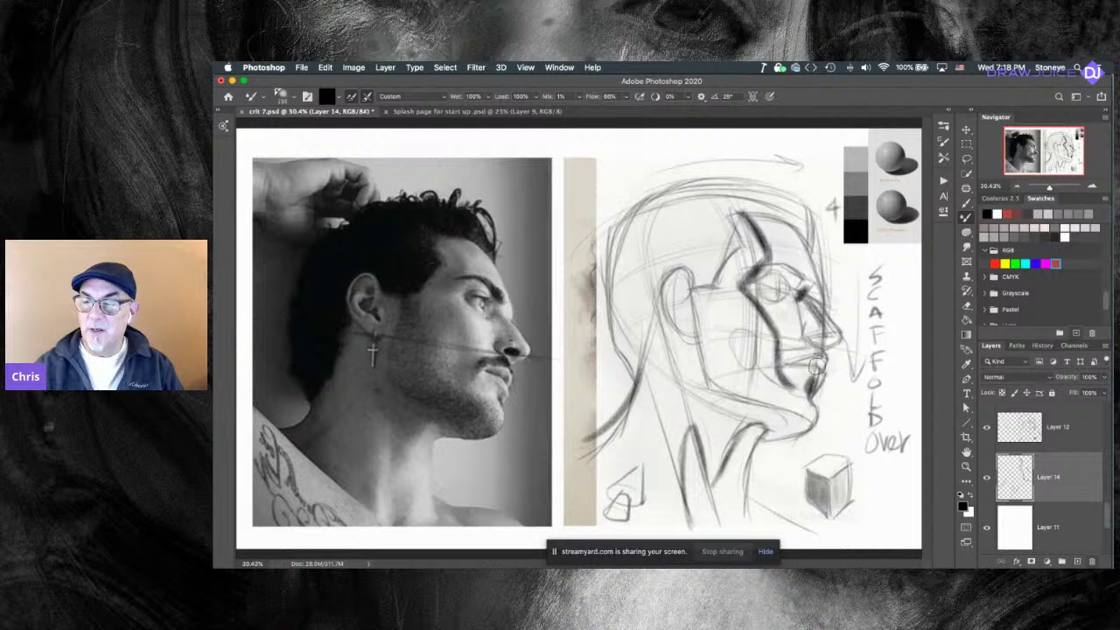
pyautogui.moveTo(795, 393)
pyautogui.mouseDown()
pyautogui.moveTo(818, 417)
pyautogui.moveTo(810, 411)
pyautogui.mouseUp()
pyautogui.press('super+z')
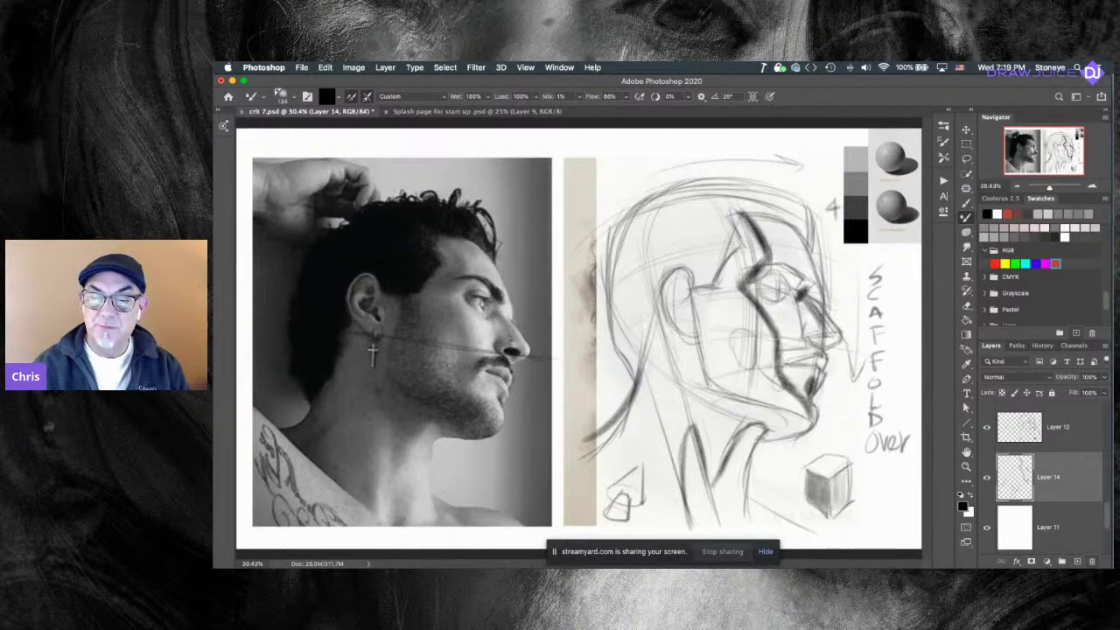
# Darken the brow and upper rim of the eye socket and shade the eyeball.
pyautogui.moveTo(793, 366)
pyautogui.mouseDown()
pyautogui.moveTo(800, 373)
pyautogui.moveTo(802, 358)
pyautogui.mouseUp()
pyautogui.moveTo(777, 303); pyautogui.dragTo(775, 306)
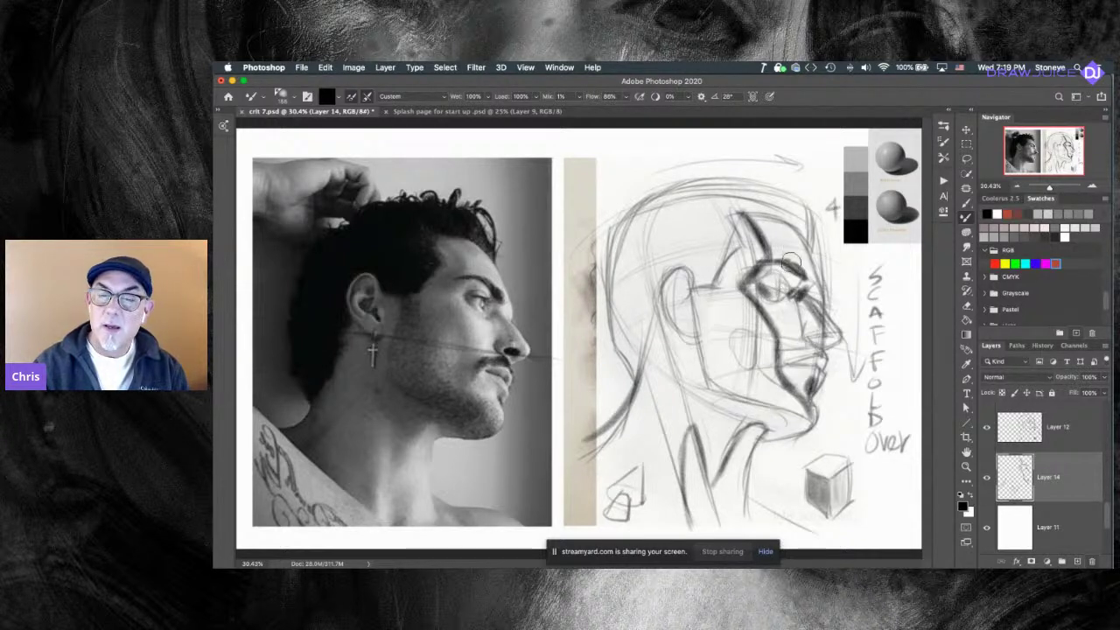
pyautogui.moveTo(777, 280); pyautogui.dragTo(774, 287)
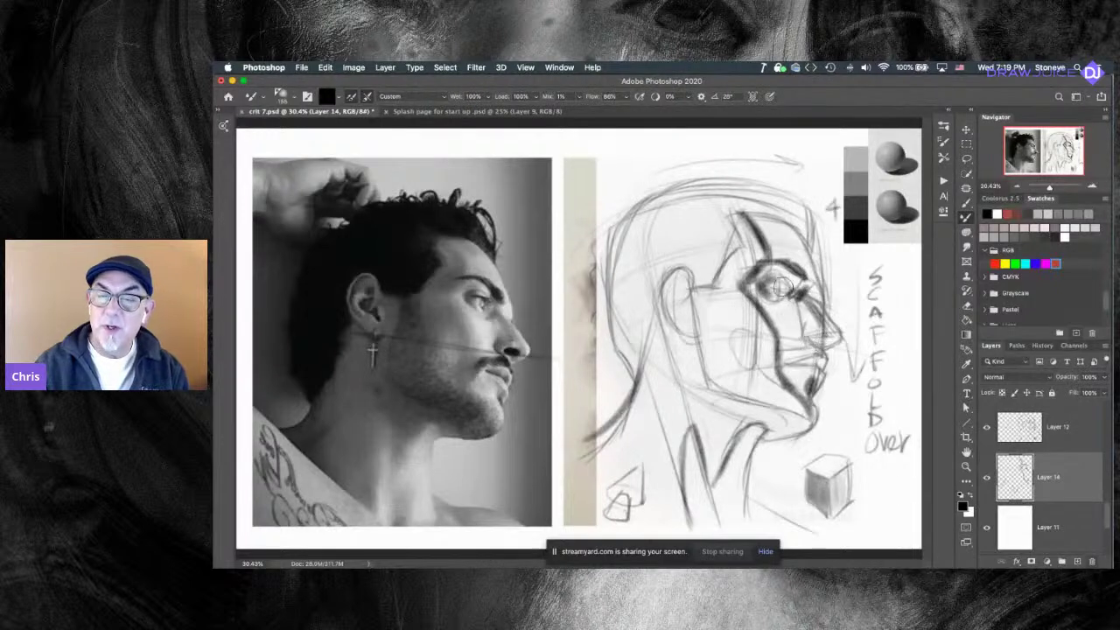
pyautogui.press('super+z')
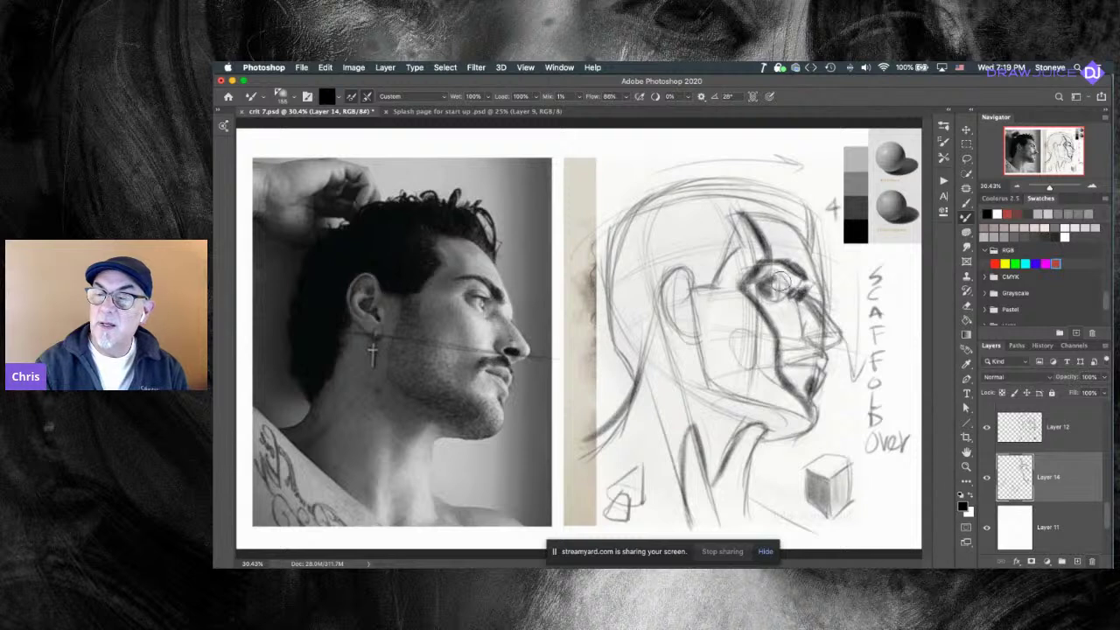
pyautogui.moveTo(790, 278); pyautogui.dragTo(798, 272)
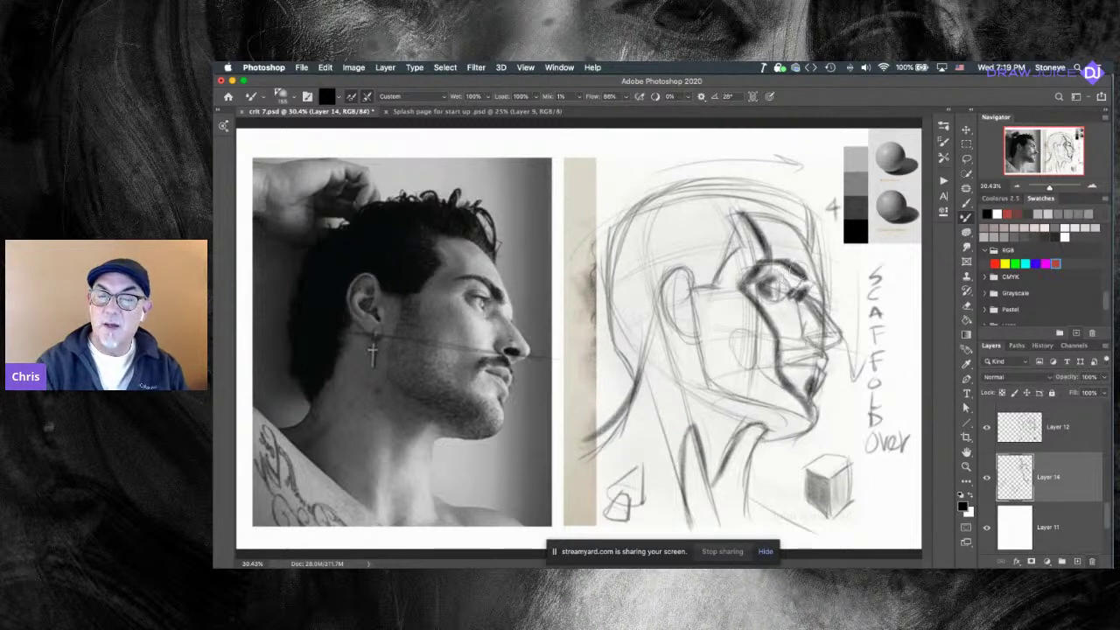
pyautogui.press('super+z')
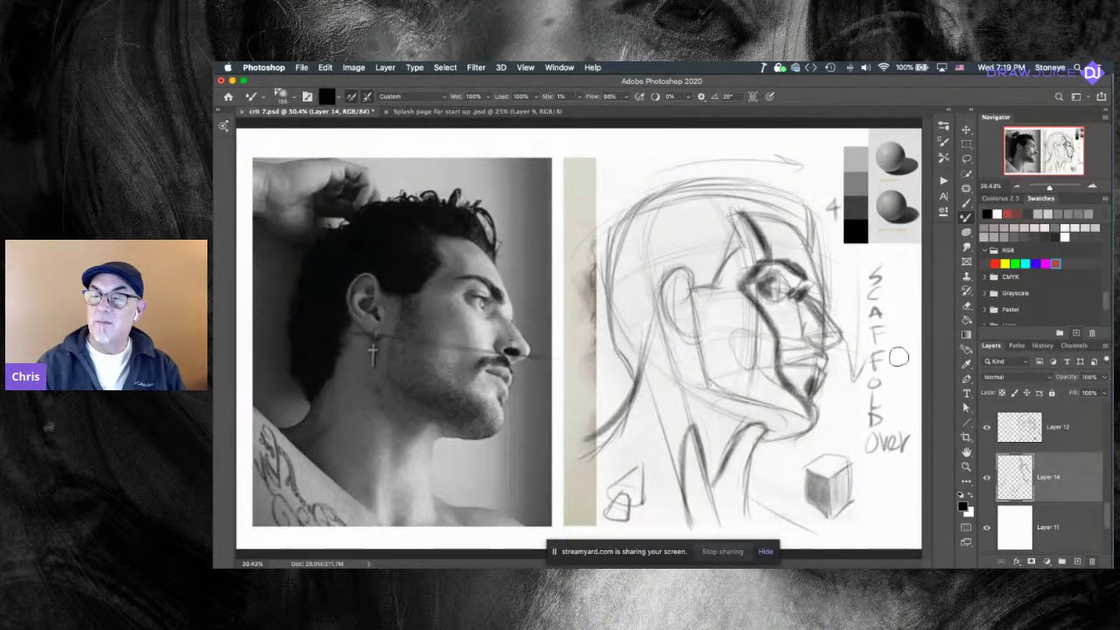
# Shade the underside of the nose and the upper lip.
pyautogui.moveTo(838, 337)
pyautogui.mouseDown()
pyautogui.moveTo(813, 343)
pyautogui.moveTo(842, 337)
pyautogui.moveTo(820, 350)
pyautogui.mouseUp()
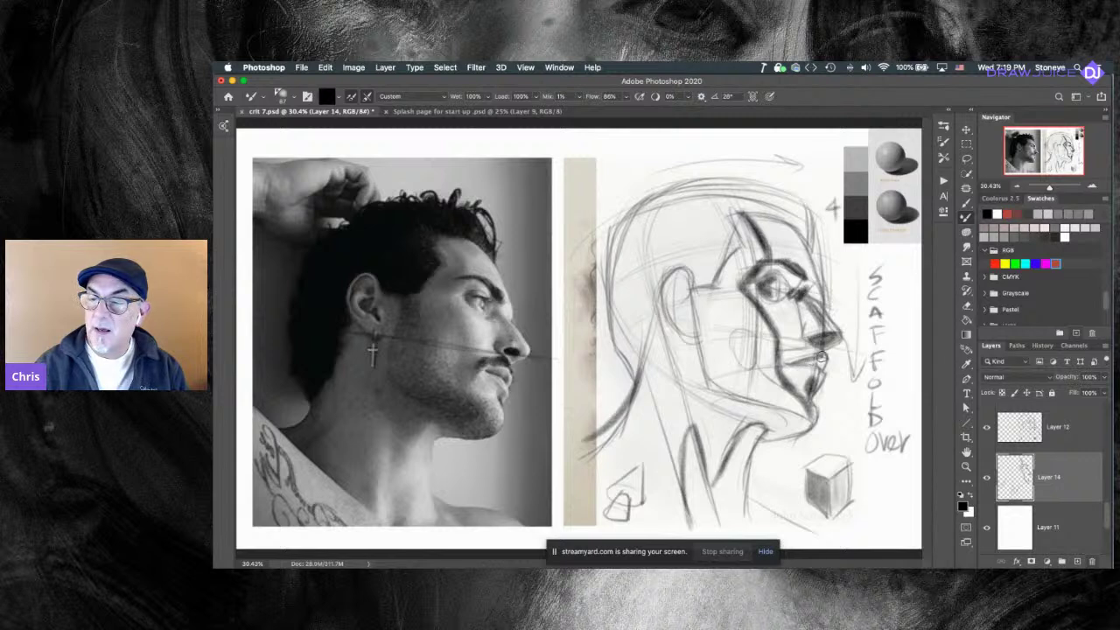
pyautogui.moveTo(822, 365); pyautogui.dragTo(828, 358)
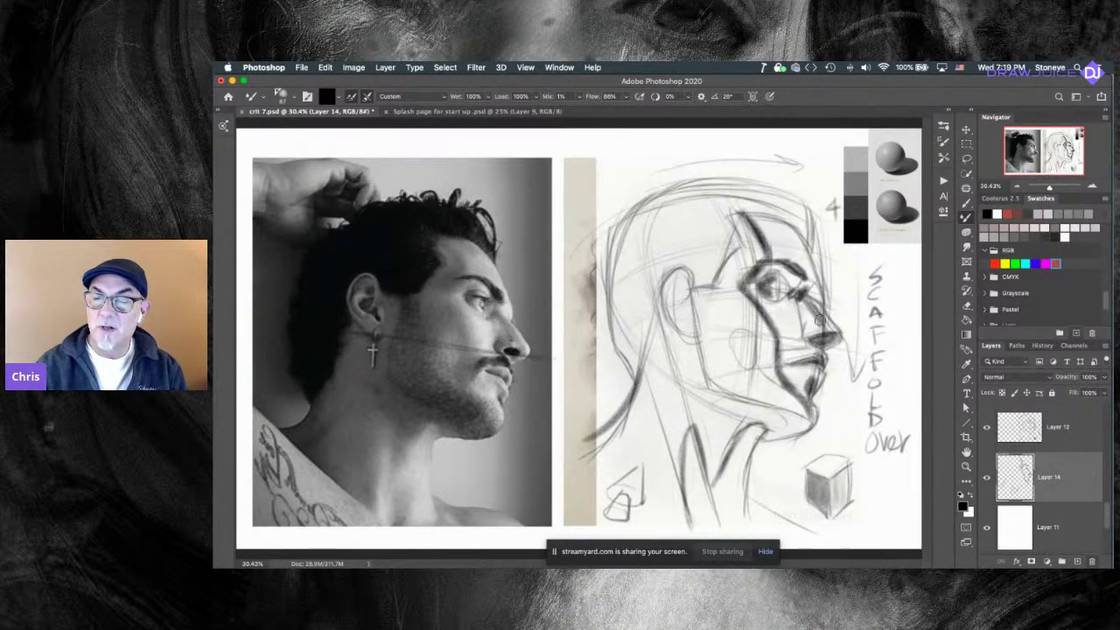
# Enlarge the brush and fill the shadow side of the head, cheek, jaw and neck with a broad gray tone.
pyautogui.keyDown('ctrl'); pyautogui.keyDown('alt'); pyautogui.moveTo(777, 386); pyautogui.dragTo(823, 387); pyautogui.keyUp('alt'); pyautogui.keyUp('ctrl')
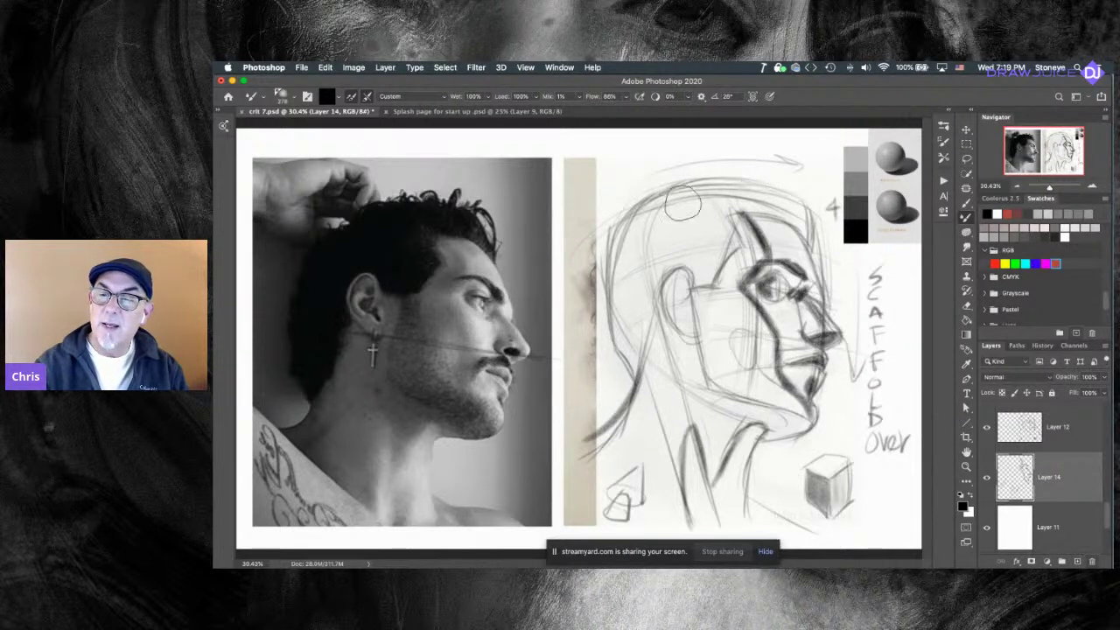
pyautogui.moveTo(617, 241)
pyautogui.mouseDown()
pyautogui.moveTo(733, 182)
pyautogui.moveTo(744, 206)
pyautogui.mouseUp()
pyautogui.keyDown('ctrl'); pyautogui.keyDown('alt'); pyautogui.moveTo(664, 268); pyautogui.dragTo(693, 269); pyautogui.keyUp('alt'); pyautogui.keyUp('ctrl')
pyautogui.moveTo(608, 281)
pyautogui.mouseDown()
pyautogui.moveTo(711, 224)
pyautogui.moveTo(609, 292)
pyautogui.moveTo(754, 214)
pyautogui.moveTo(617, 297)
pyautogui.moveTo(714, 250)
pyautogui.moveTo(619, 320)
pyautogui.moveTo(762, 240)
pyautogui.moveTo(616, 337)
pyautogui.moveTo(774, 249)
pyautogui.moveTo(633, 357)
pyautogui.moveTo(758, 286)
pyautogui.moveTo(637, 371)
pyautogui.moveTo(755, 302)
pyautogui.moveTo(655, 380)
pyautogui.moveTo(744, 323)
pyautogui.moveTo(633, 417)
pyautogui.moveTo(770, 326)
pyautogui.moveTo(604, 456)
pyautogui.moveTo(744, 363)
pyautogui.moveTo(615, 473)
pyautogui.moveTo(781, 355)
pyautogui.moveTo(628, 479)
pyautogui.moveTo(755, 394)
pyautogui.moveTo(602, 512)
pyautogui.moveTo(799, 389)
pyautogui.moveTo(618, 530)
pyautogui.moveTo(790, 407)
pyautogui.moveTo(663, 503)
pyautogui.moveTo(816, 403)
pyautogui.moveTo(755, 451)
pyautogui.moveTo(813, 404)
pyautogui.moveTo(753, 348)
pyautogui.moveTo(798, 372)
pyautogui.moveTo(686, 501)
pyautogui.moveTo(758, 450)
pyautogui.moveTo(764, 425)
pyautogui.moveTo(683, 510)
pyautogui.moveTo(678, 487)
pyautogui.moveTo(646, 523)
pyautogui.moveTo(695, 475)
pyautogui.moveTo(637, 472)
pyautogui.moveTo(703, 399)
pyautogui.moveTo(629, 442)
pyautogui.moveTo(749, 332)
pyautogui.moveTo(593, 458)
pyautogui.moveTo(764, 302)
pyautogui.moveTo(628, 401)
pyautogui.moveTo(760, 289)
pyautogui.moveTo(644, 377)
pyautogui.mouseUp()
pyautogui.moveTo(695, 330); pyautogui.dragTo(629, 341)
pyautogui.moveTo(768, 331)
pyautogui.mouseDown()
pyautogui.moveTo(776, 379)
pyautogui.moveTo(779, 333)
pyautogui.moveTo(796, 394)
pyautogui.moveTo(775, 377)
pyautogui.moveTo(813, 388)
pyautogui.mouseUp()
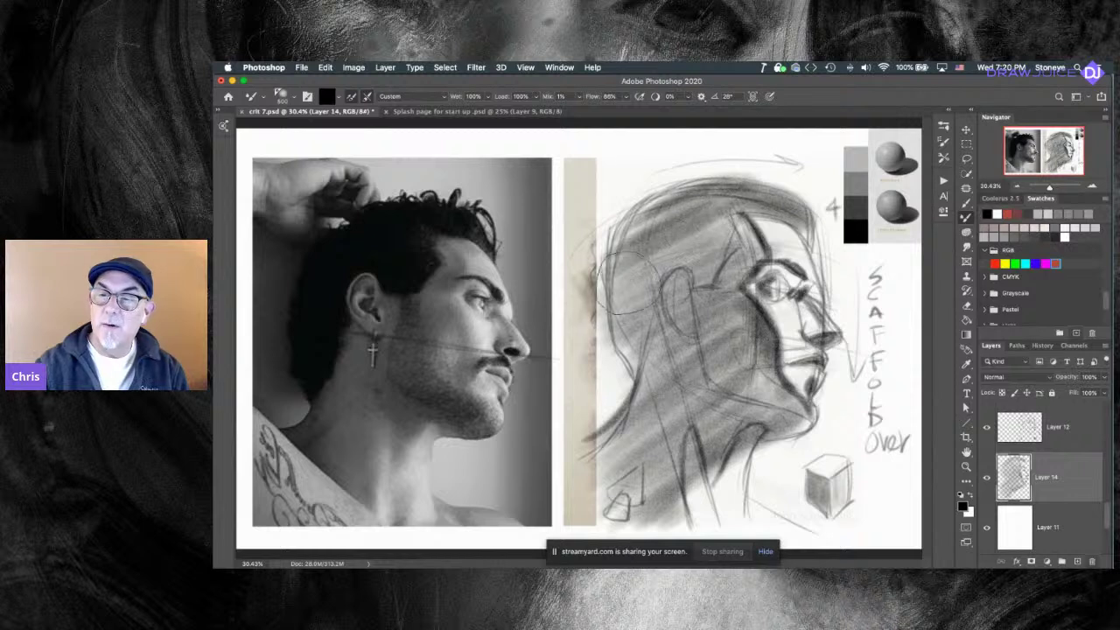
# Even out and deepen the gray tone over the back of the head, the neck and under the jaw with further broad diagonal strokes.
pyautogui.moveTo(625, 356)
pyautogui.mouseDown()
pyautogui.moveTo(731, 289)
pyautogui.moveTo(722, 311)
pyautogui.mouseUp()
pyautogui.moveTo(652, 385)
pyautogui.mouseDown()
pyautogui.moveTo(757, 314)
pyautogui.moveTo(731, 348)
pyautogui.mouseUp()
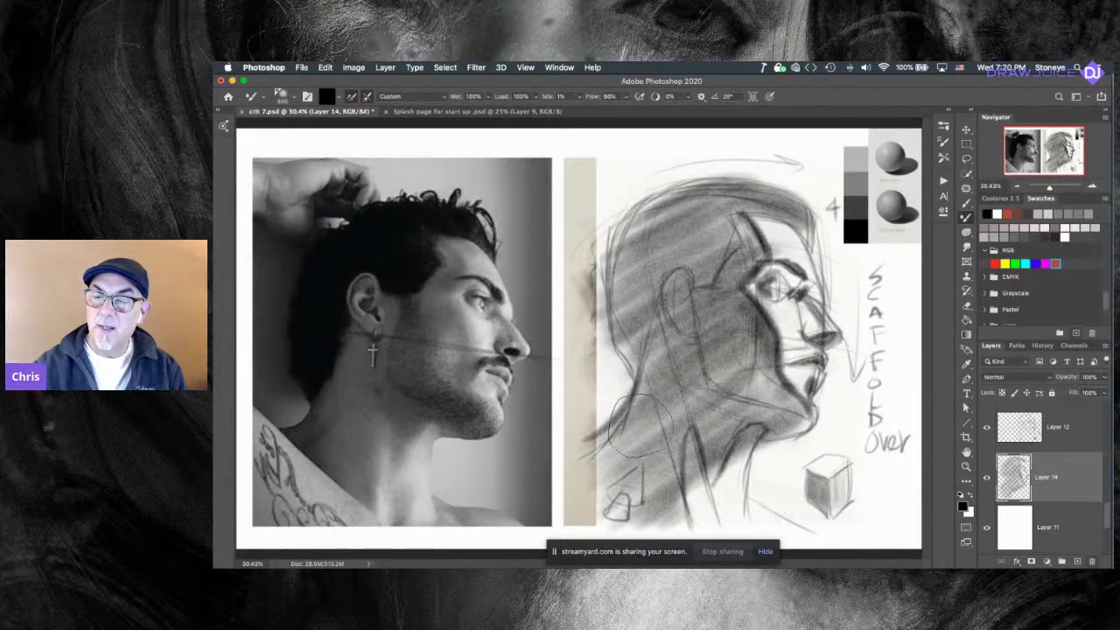
pyautogui.moveTo(713, 399); pyautogui.dragTo(756, 379)
pyautogui.press('super+z')
pyautogui.moveTo(666, 413)
pyautogui.mouseDown()
pyautogui.moveTo(653, 447)
pyautogui.moveTo(753, 377)
pyautogui.moveTo(718, 420)
pyautogui.moveTo(779, 401)
pyautogui.moveTo(763, 436)
pyautogui.moveTo(789, 427)
pyautogui.mouseUp()
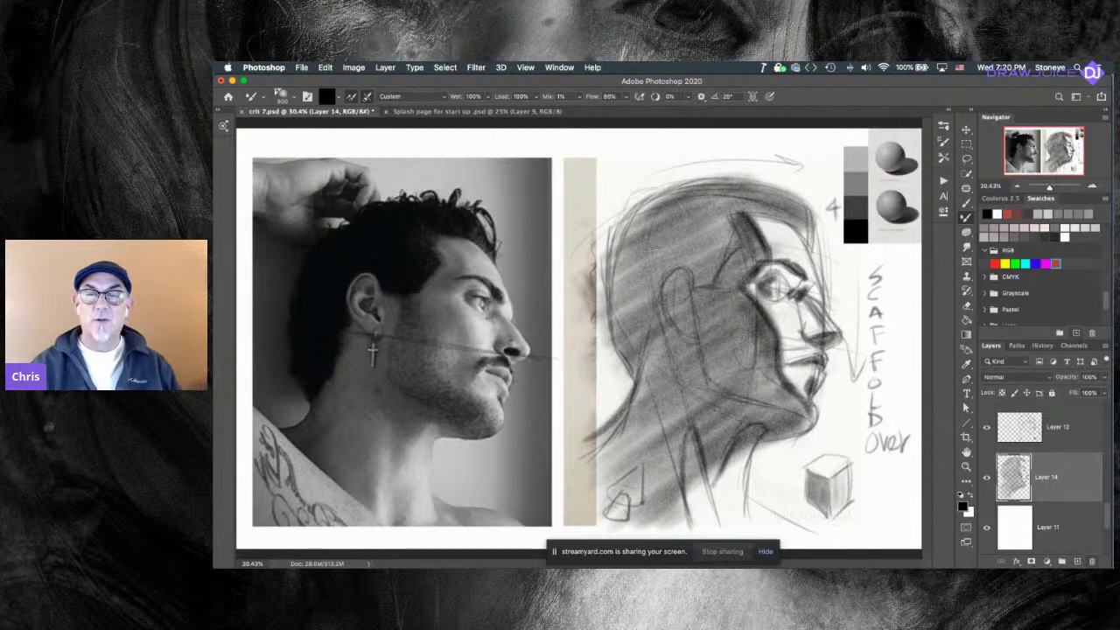
# Draw crossed and parallel hatching samples above the head, plus a small cylinder with hatching that follows its form.
pyautogui.moveTo(674, 341)
pyautogui.mouseDown()
pyautogui.moveTo(658, 350)
pyautogui.moveTo(669, 345)
pyautogui.mouseUp()
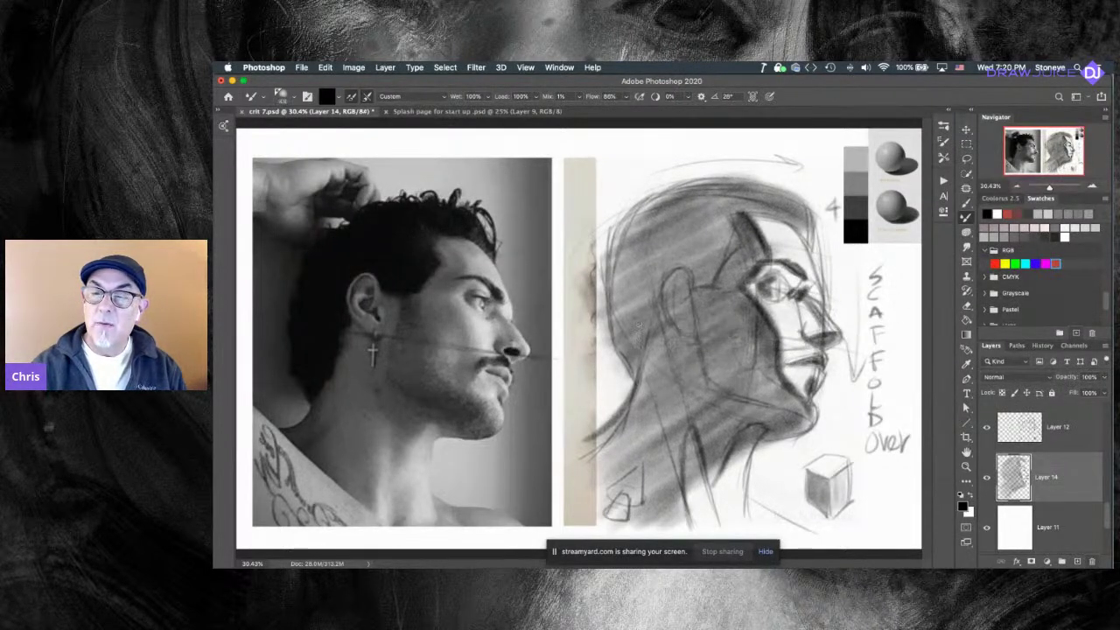
pyautogui.moveTo(657, 151); pyautogui.dragTo(597, 191)
pyautogui.moveTo(686, 137)
pyautogui.mouseDown()
pyautogui.moveTo(599, 194)
pyautogui.moveTo(684, 147)
pyautogui.mouseUp()
pyautogui.moveTo(620, 195); pyautogui.dragTo(679, 149)
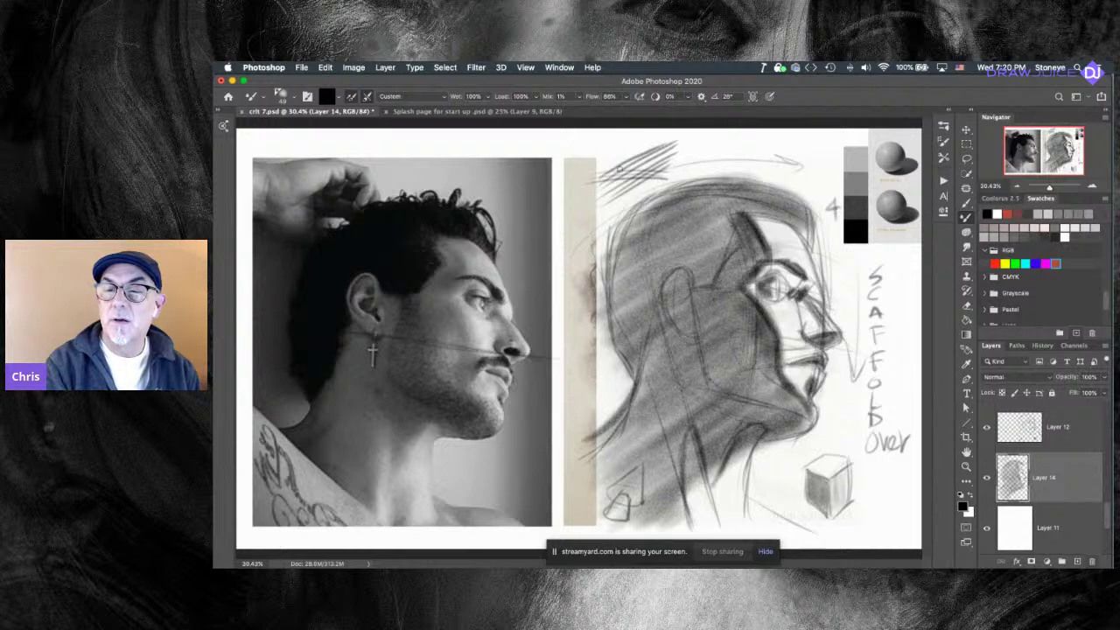
pyautogui.moveTo(611, 166); pyautogui.dragTo(684, 154)
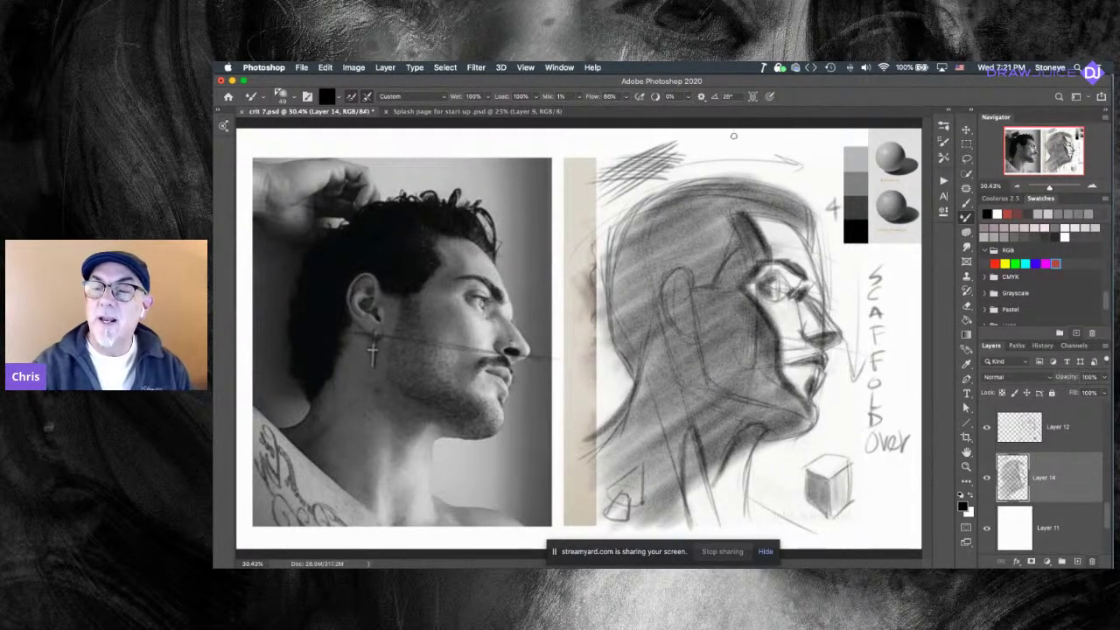
pyautogui.moveTo(689, 168); pyautogui.dragTo(756, 142)
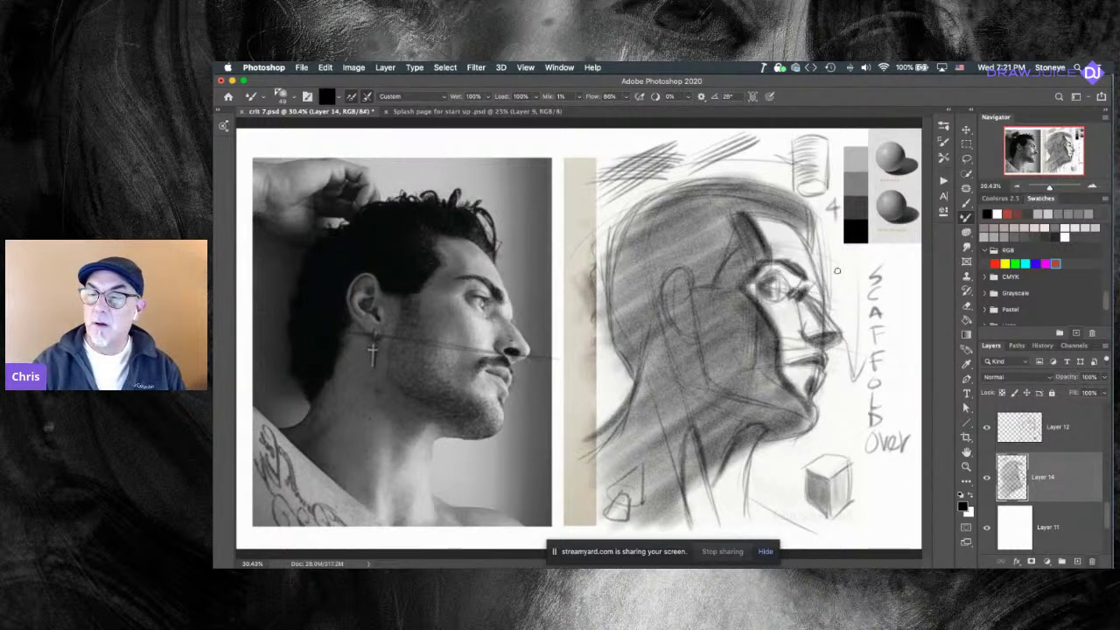
# Shade the side plane of the nose, and darken the whole shadow mass of the head and neck with a very large brush.
pyautogui.moveTo(811, 302); pyautogui.dragTo(820, 298)
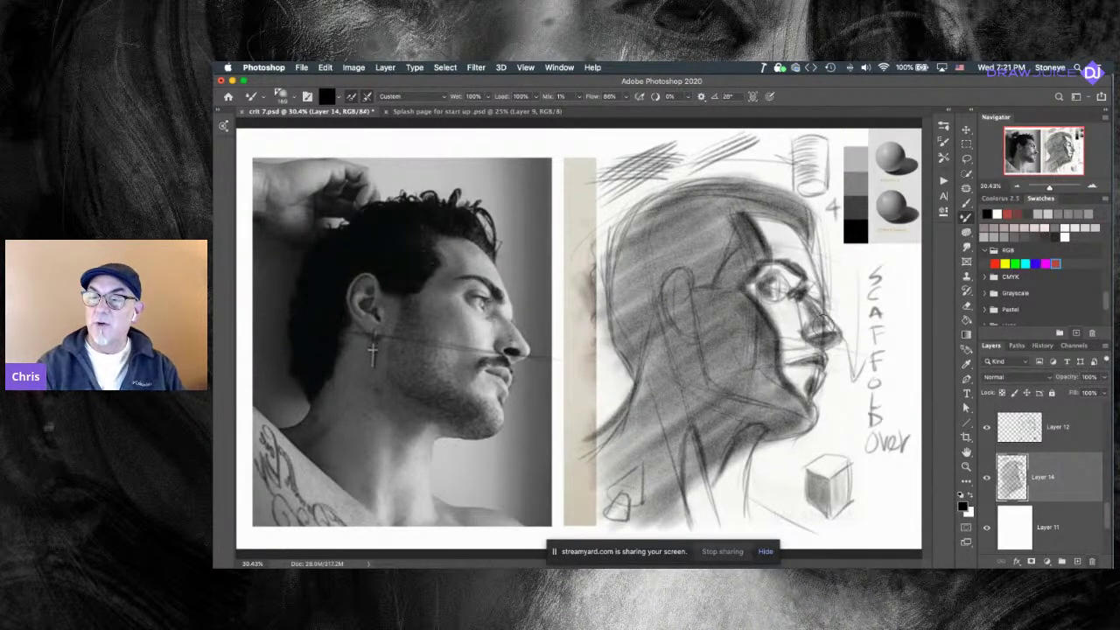
pyautogui.moveTo(758, 340); pyautogui.dragTo(779, 341)
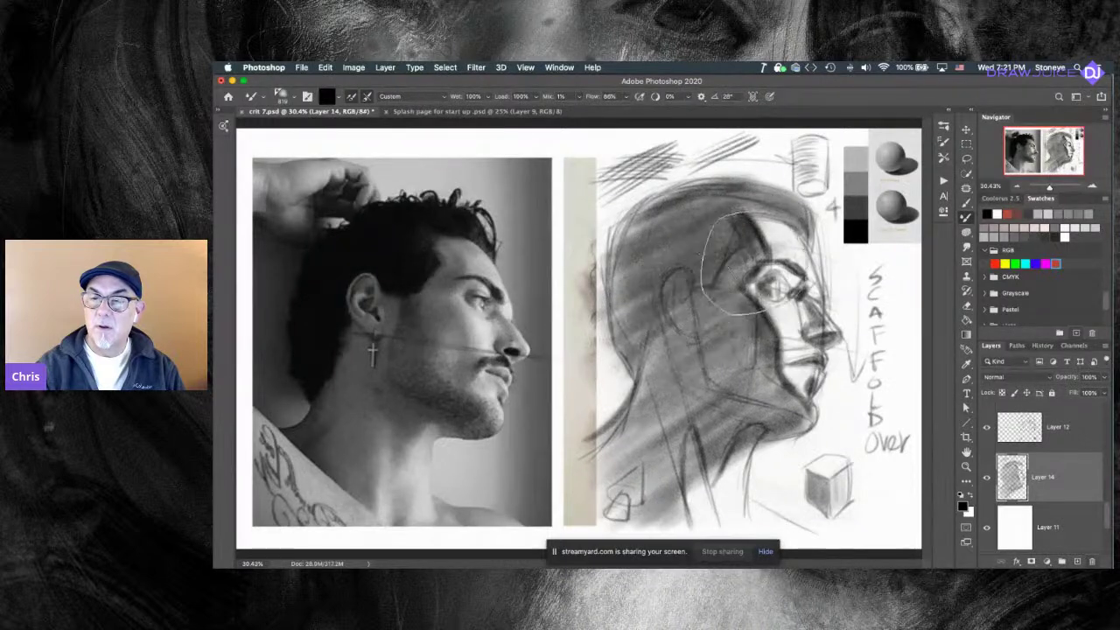
pyautogui.moveTo(668, 388)
pyautogui.mouseDown()
pyautogui.moveTo(777, 416)
pyautogui.moveTo(710, 359)
pyautogui.moveTo(608, 459)
pyautogui.mouseUp()
pyautogui.moveTo(730, 388)
pyautogui.mouseDown()
pyautogui.moveTo(743, 376)
pyautogui.moveTo(709, 370)
pyautogui.mouseUp()
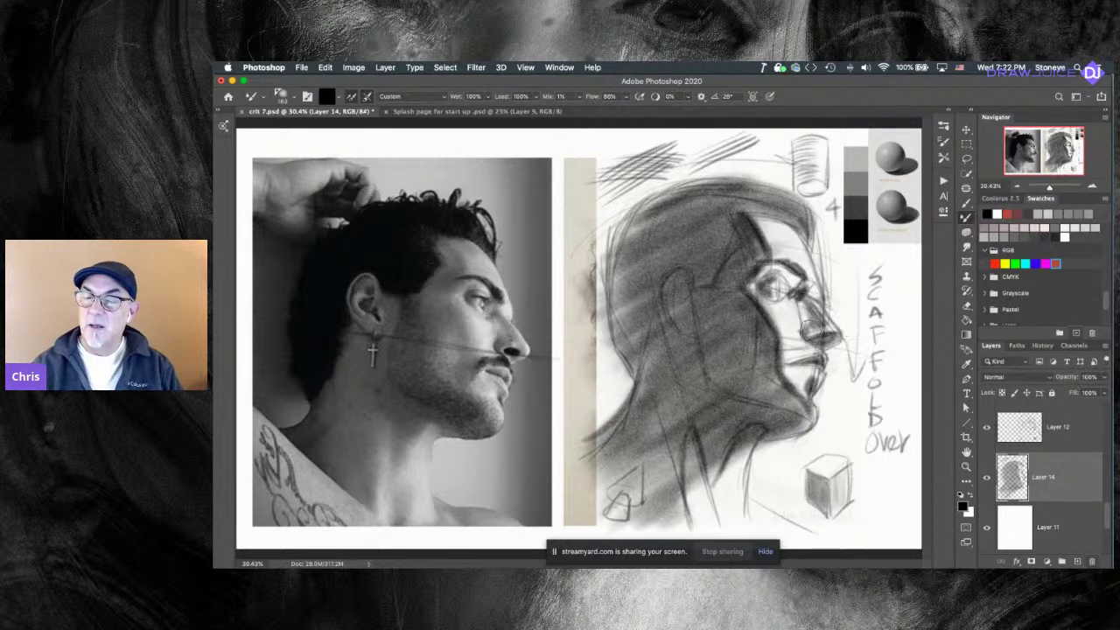
# Pick a mid-gray swatch and lay a light halftone over the cheek, beside the nose and around the mouth and chin.
pyautogui.moveTo(787, 314); pyautogui.dragTo(795, 315)
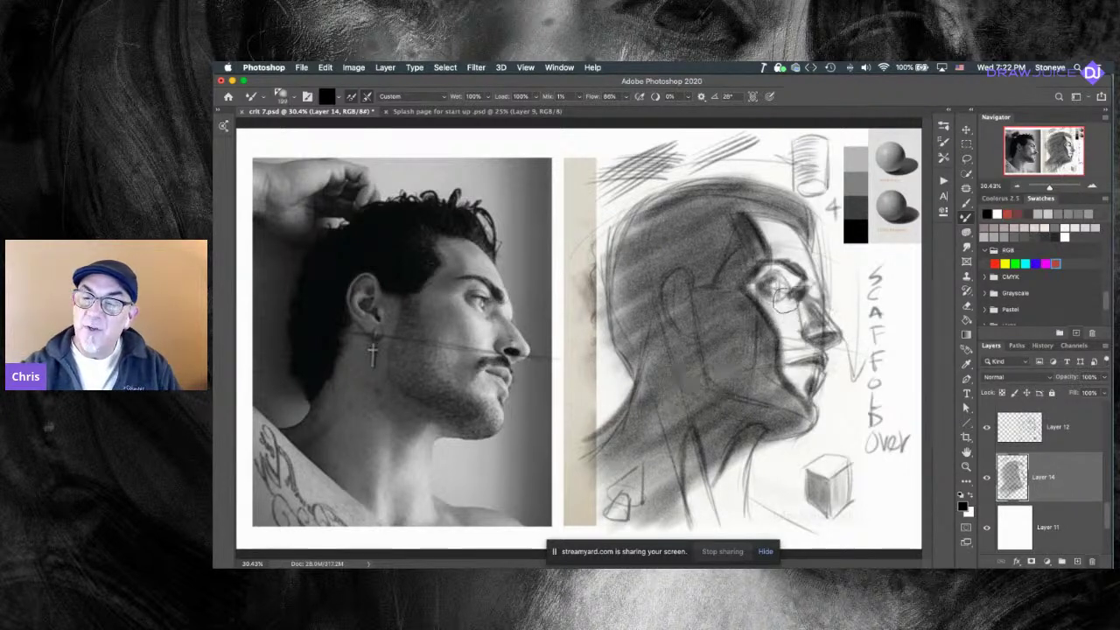
pyautogui.keyDown('alt'); pyautogui.click(856, 183); pyautogui.keyUp('alt')
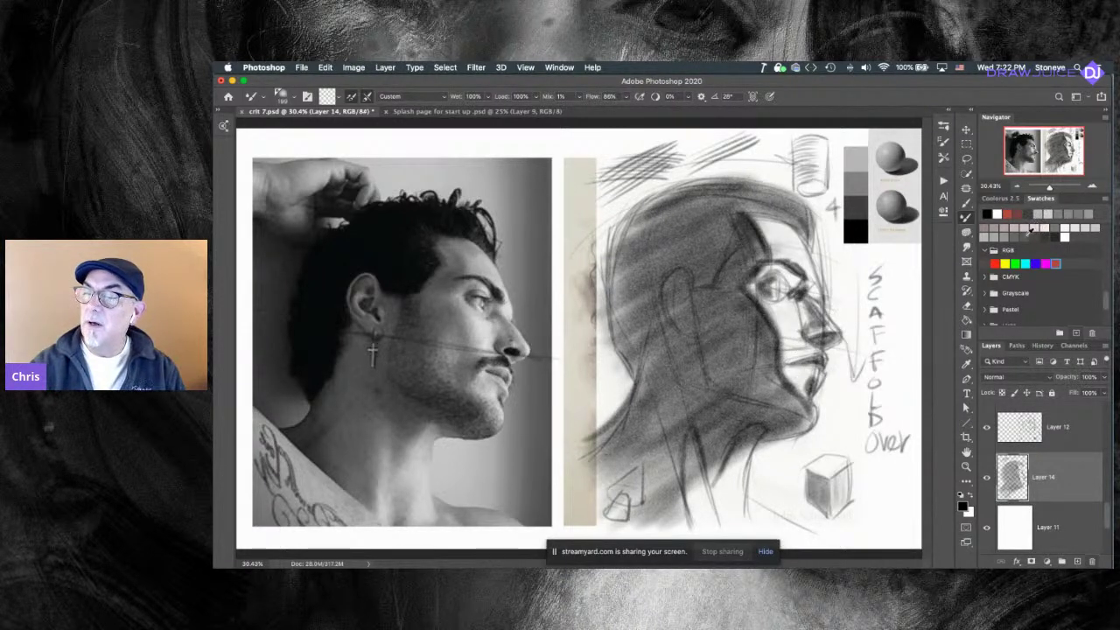
pyautogui.click(1012, 227)
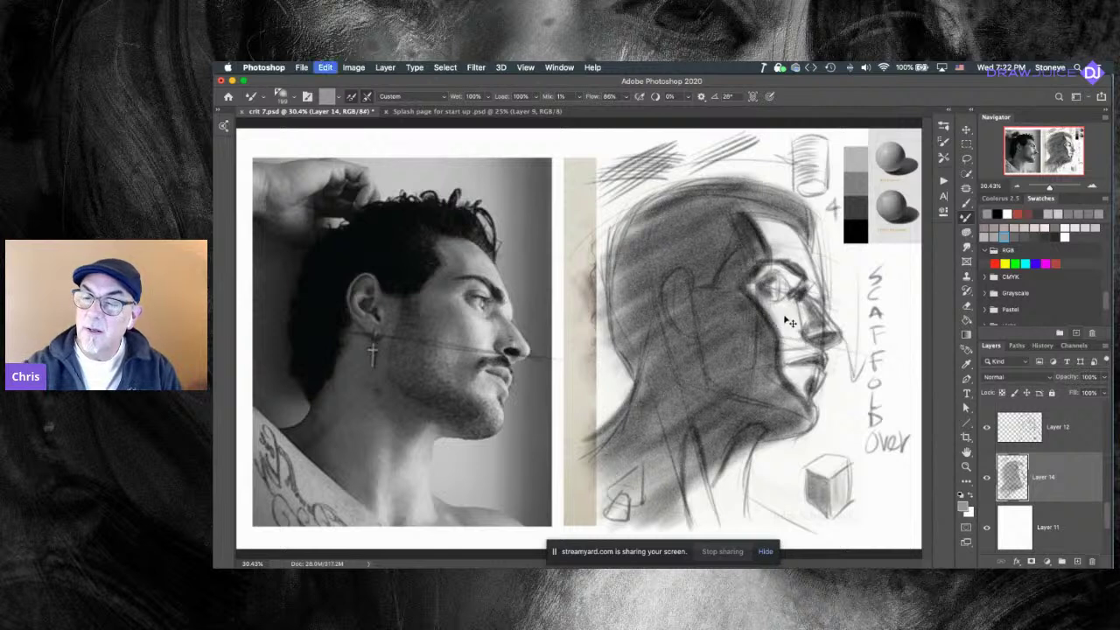
pyautogui.click(995, 233)
pyautogui.moveTo(783, 294)
pyautogui.mouseDown()
pyautogui.moveTo(784, 350)
pyautogui.moveTo(781, 324)
pyautogui.moveTo(802, 307)
pyautogui.mouseUp()
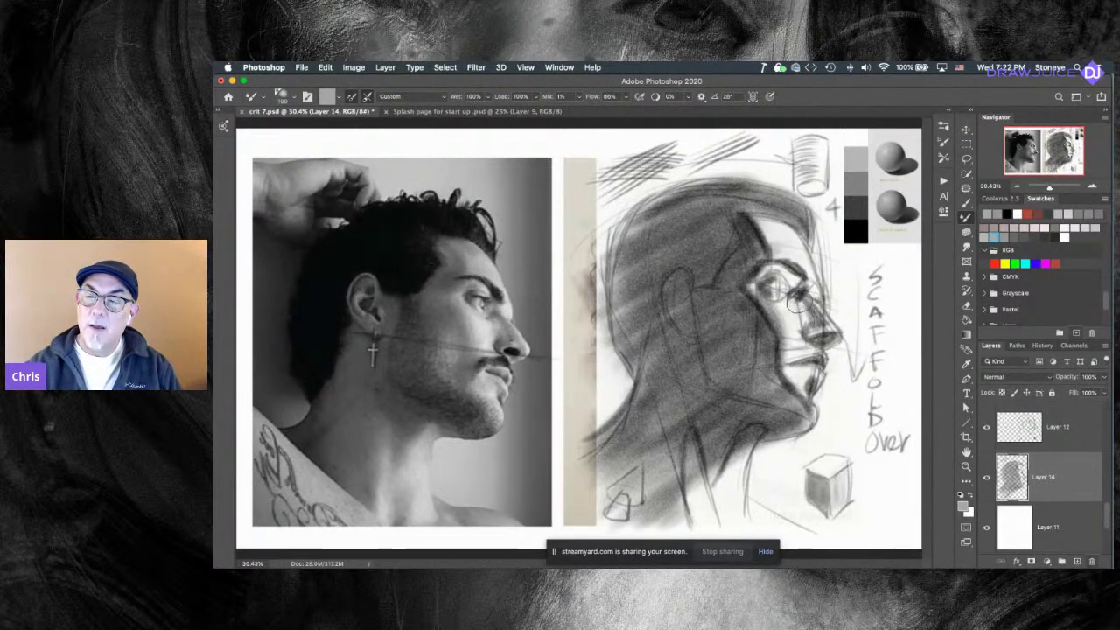
pyautogui.moveTo(788, 346); pyautogui.dragTo(816, 395)
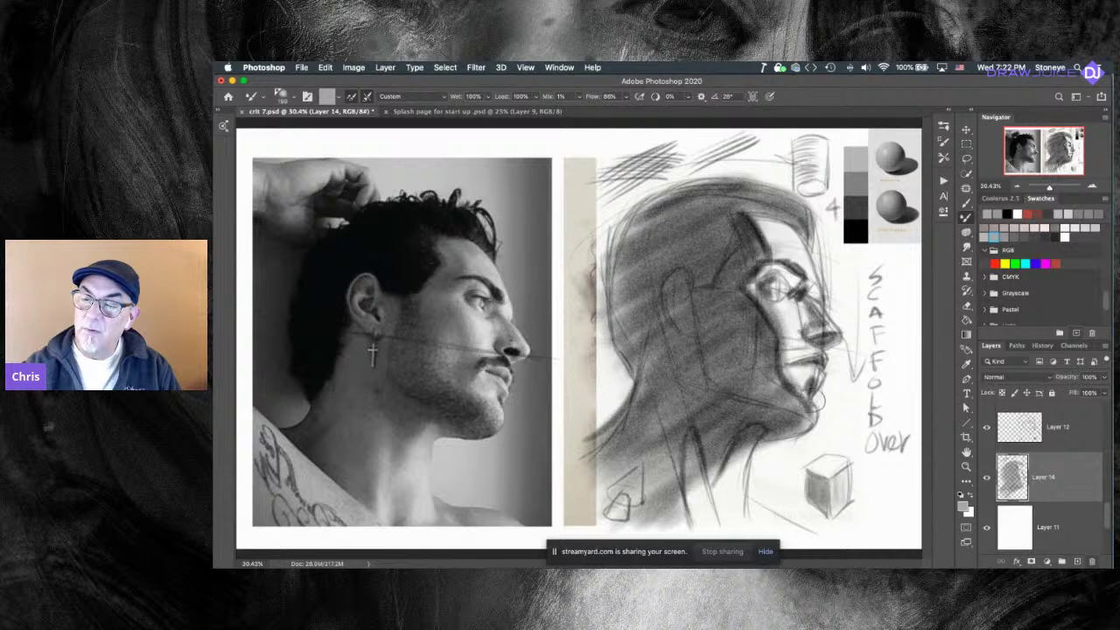
pyautogui.moveTo(805, 332)
pyautogui.mouseDown()
pyautogui.moveTo(828, 375)
pyautogui.moveTo(797, 377)
pyautogui.mouseUp()
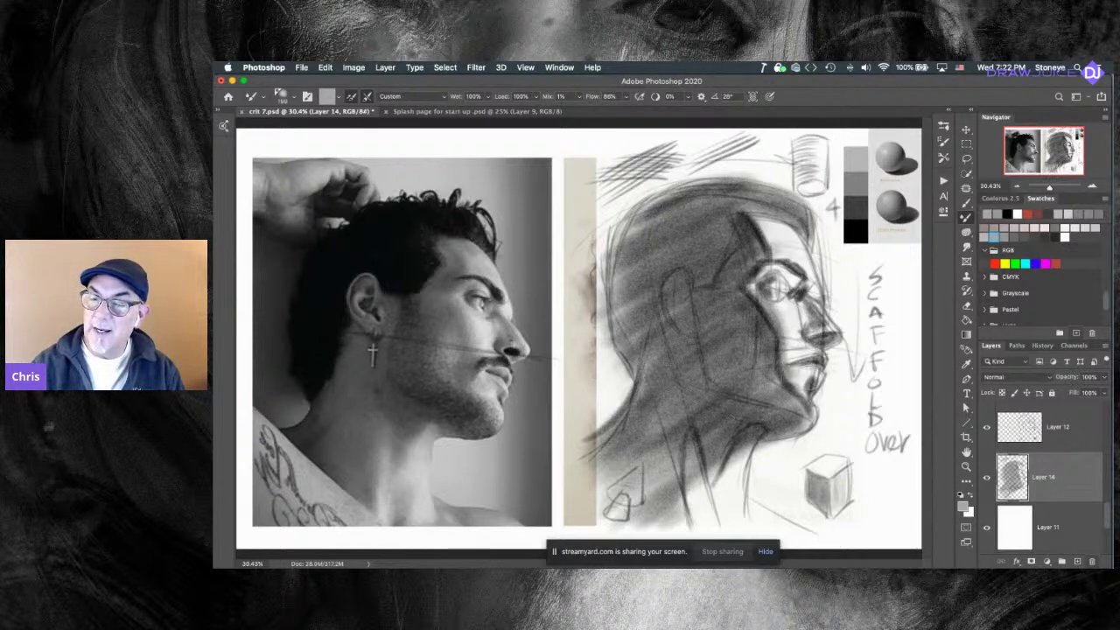
# Extend the gray halftone over the forehead, brow and eye socket, and along the chin and front of the neck.
pyautogui.moveTo(803, 376)
pyautogui.mouseDown()
pyautogui.moveTo(831, 307)
pyautogui.moveTo(800, 289)
pyautogui.moveTo(795, 257)
pyautogui.mouseUp()
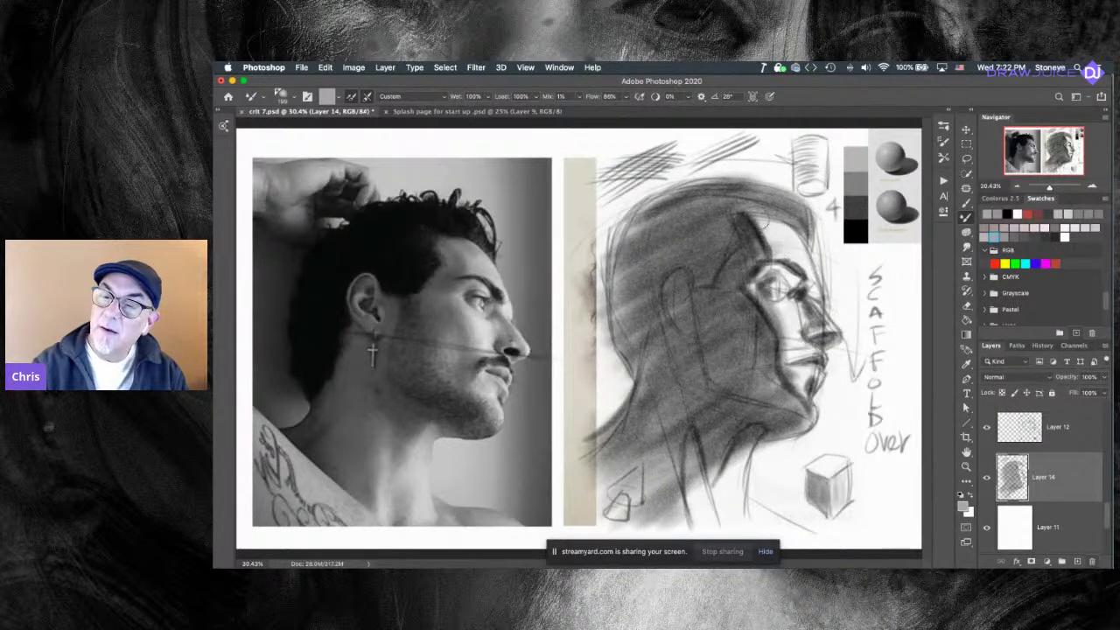
pyautogui.moveTo(773, 283)
pyautogui.mouseDown()
pyautogui.moveTo(768, 219)
pyautogui.moveTo(777, 269)
pyautogui.moveTo(770, 219)
pyautogui.moveTo(760, 230)
pyautogui.moveTo(791, 280)
pyautogui.moveTo(784, 273)
pyautogui.mouseUp()
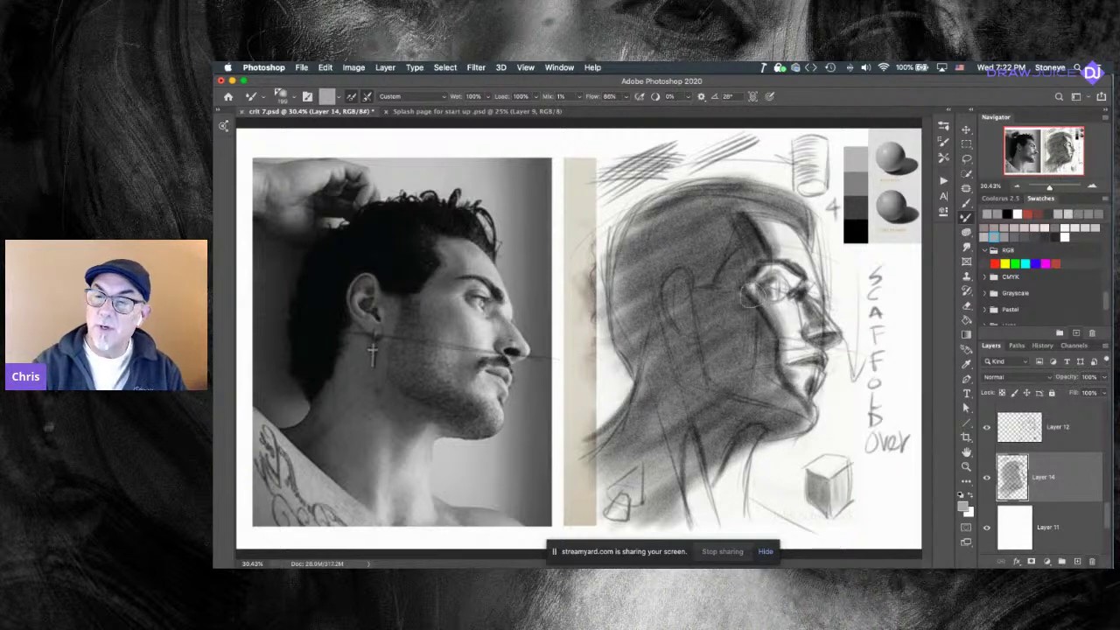
pyautogui.moveTo(790, 243)
pyautogui.mouseDown()
pyautogui.moveTo(839, 362)
pyautogui.moveTo(785, 319)
pyautogui.moveTo(790, 332)
pyautogui.moveTo(790, 294)
pyautogui.mouseUp()
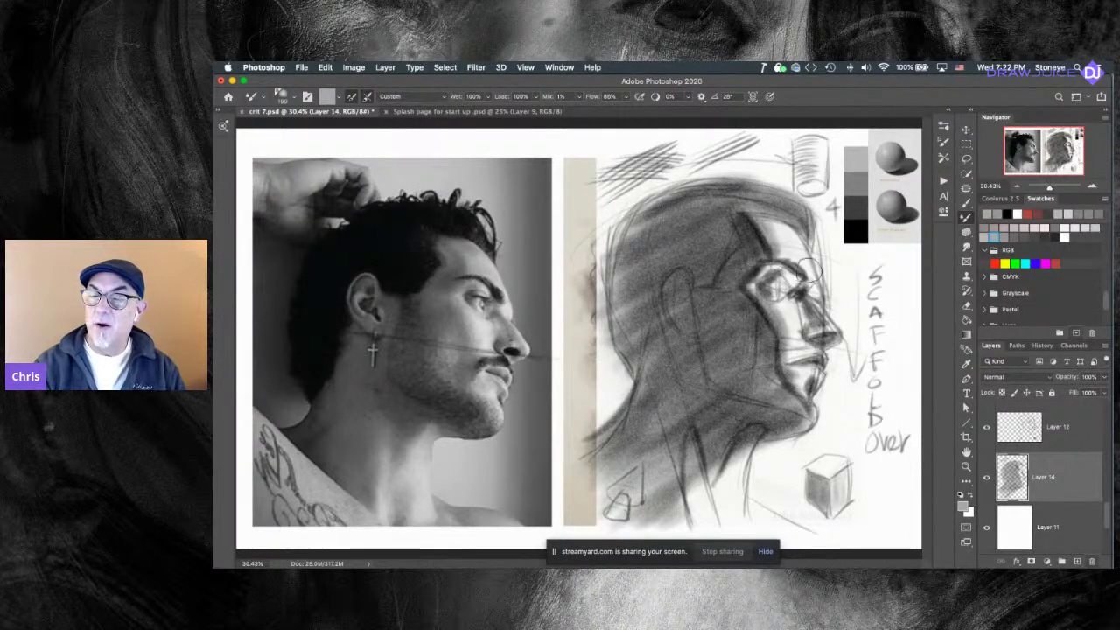
pyautogui.moveTo(817, 408); pyautogui.dragTo(810, 420)
pyautogui.moveTo(713, 457)
pyautogui.mouseDown()
pyautogui.moveTo(714, 487)
pyautogui.moveTo(712, 457)
pyautogui.mouseUp()
pyautogui.moveTo(722, 515); pyautogui.dragTo(723, 525)
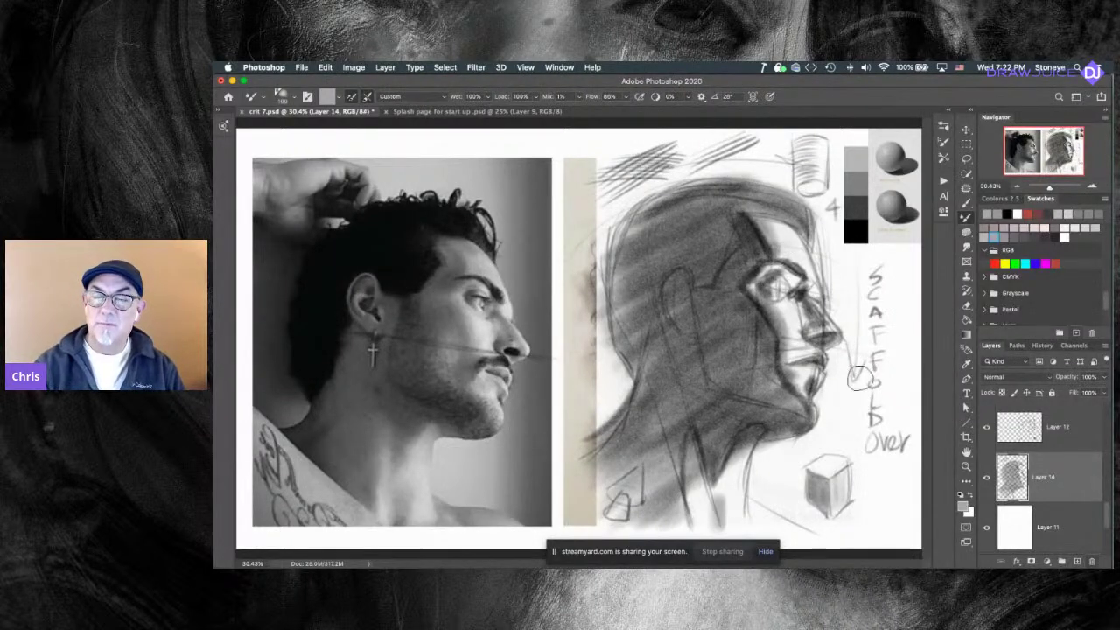
# Shade the side of the nose, the area beneath it and the upper lip with a smaller brush in the same gray.
pyautogui.moveTo(813, 359); pyautogui.dragTo(793, 359)
pyautogui.press('super+z')
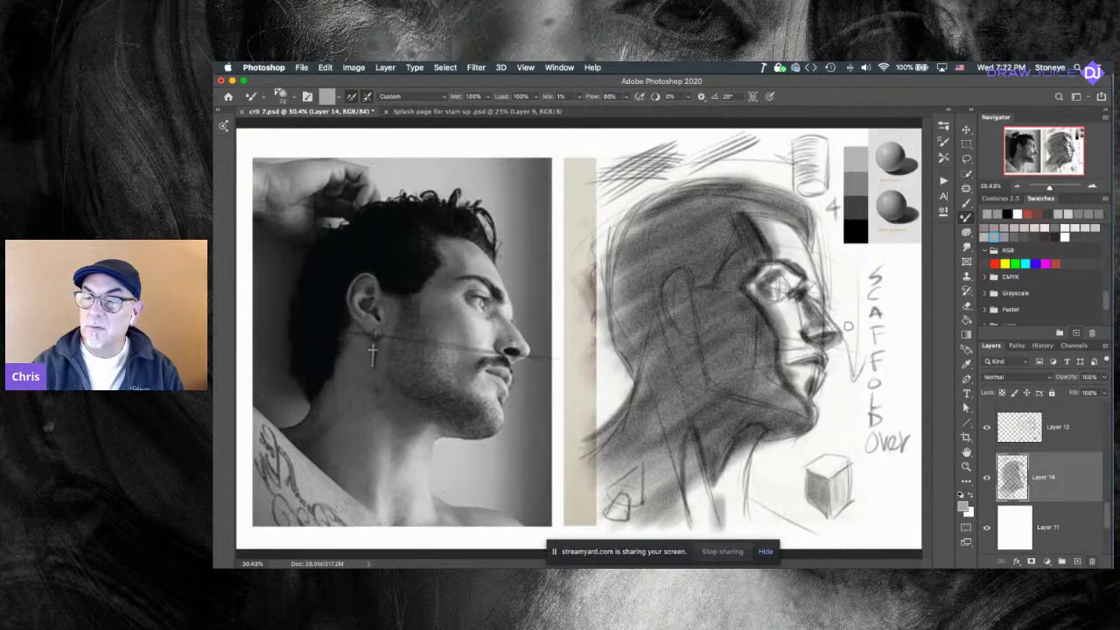
pyautogui.moveTo(816, 334); pyautogui.dragTo(809, 335)
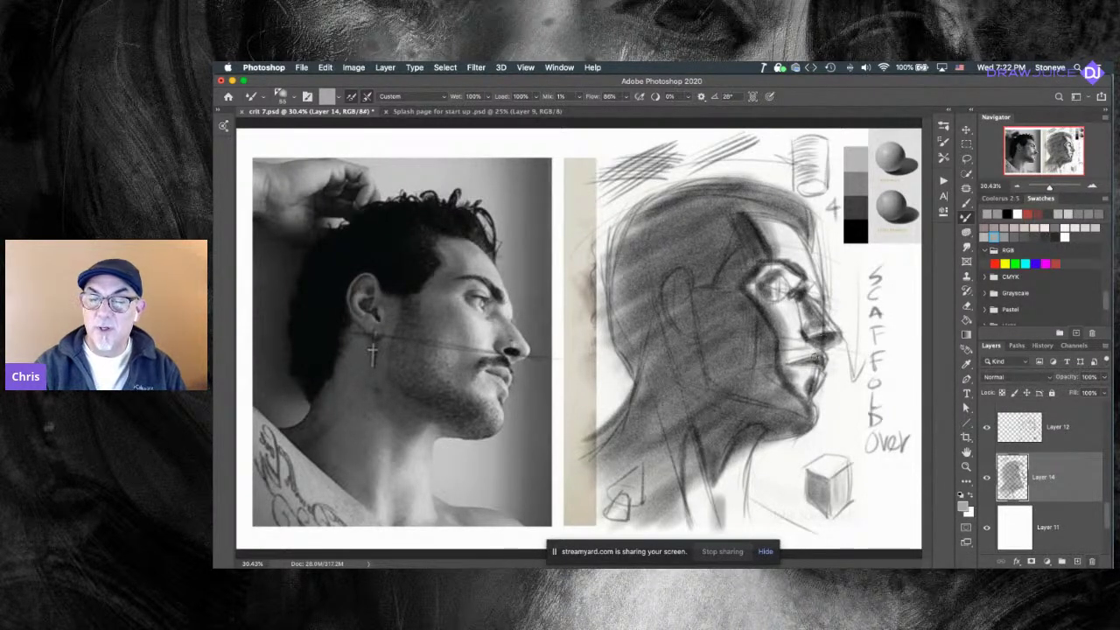
pyautogui.moveTo(821, 354); pyautogui.dragTo(853, 354)
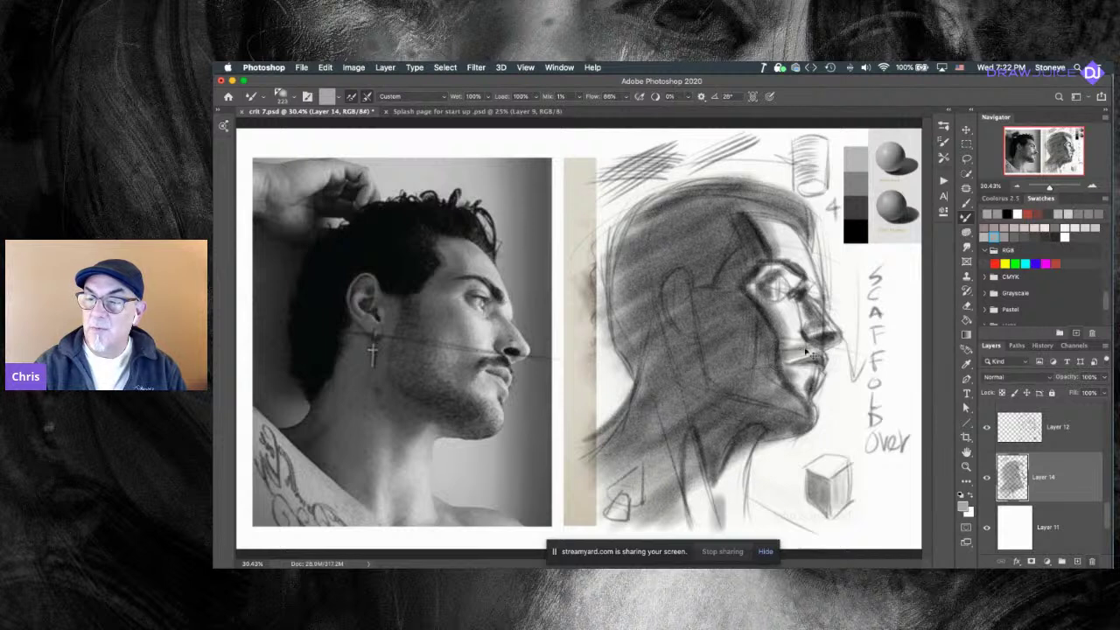
pyautogui.click(826, 351)
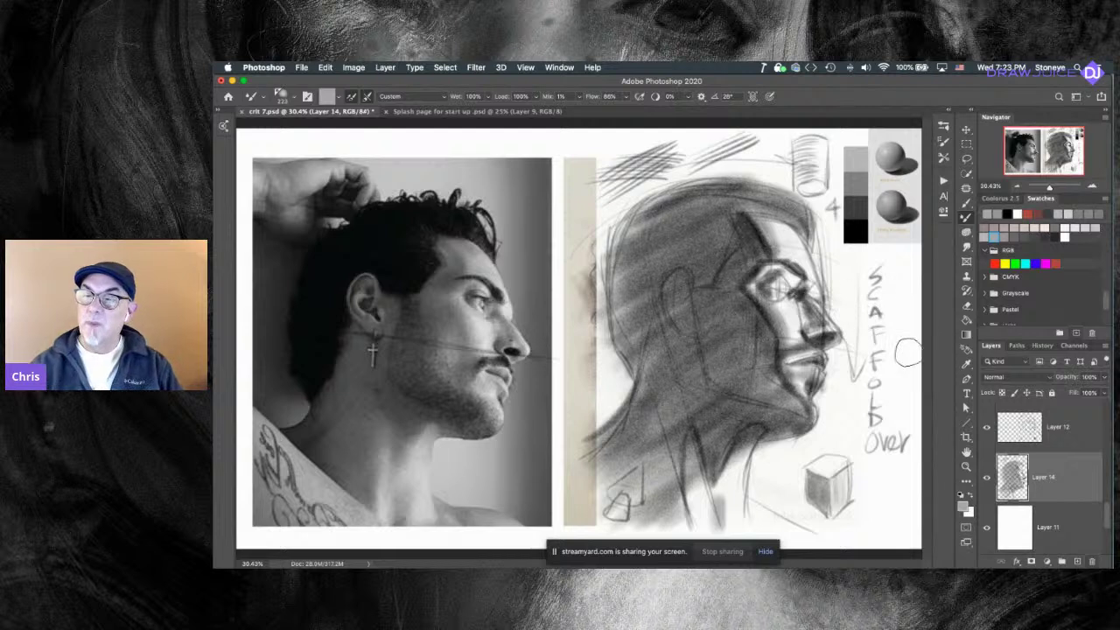
# Toggle the visibility of Layer 12's line sketch to examine the shadow masses on their own.
pyautogui.click(987, 428)
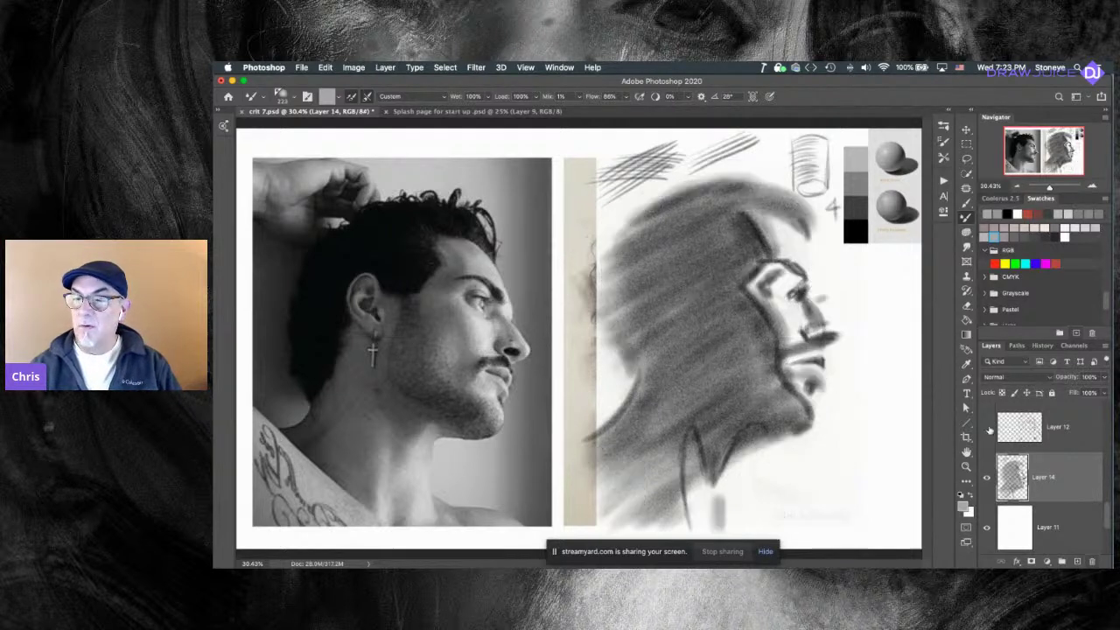
pyautogui.click(988, 429)
pyautogui.click(988, 429)
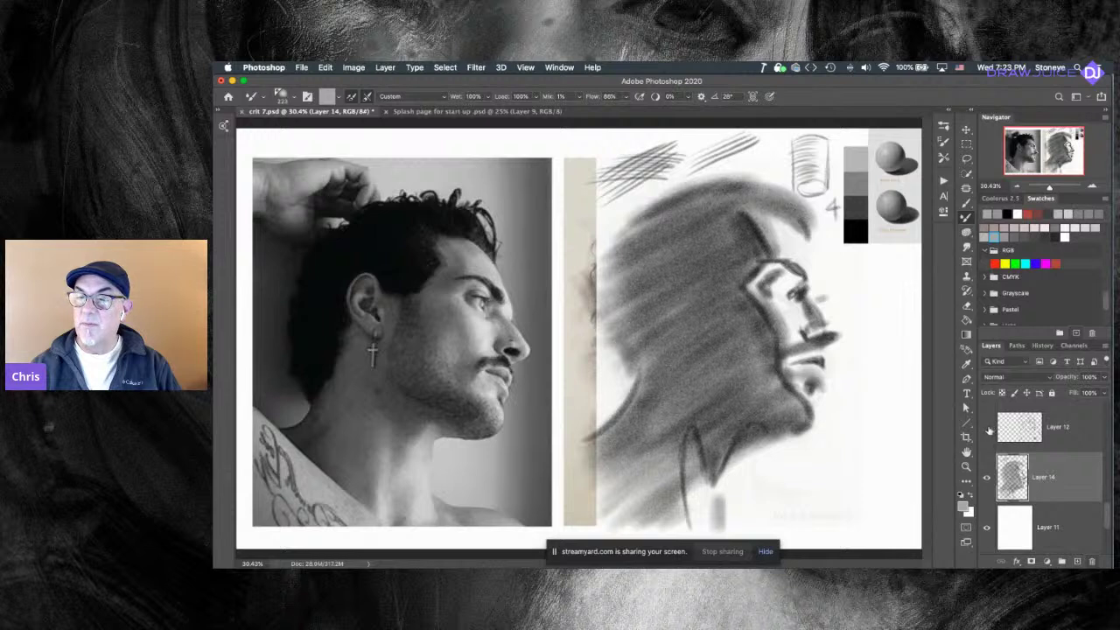
pyautogui.click(987, 429)
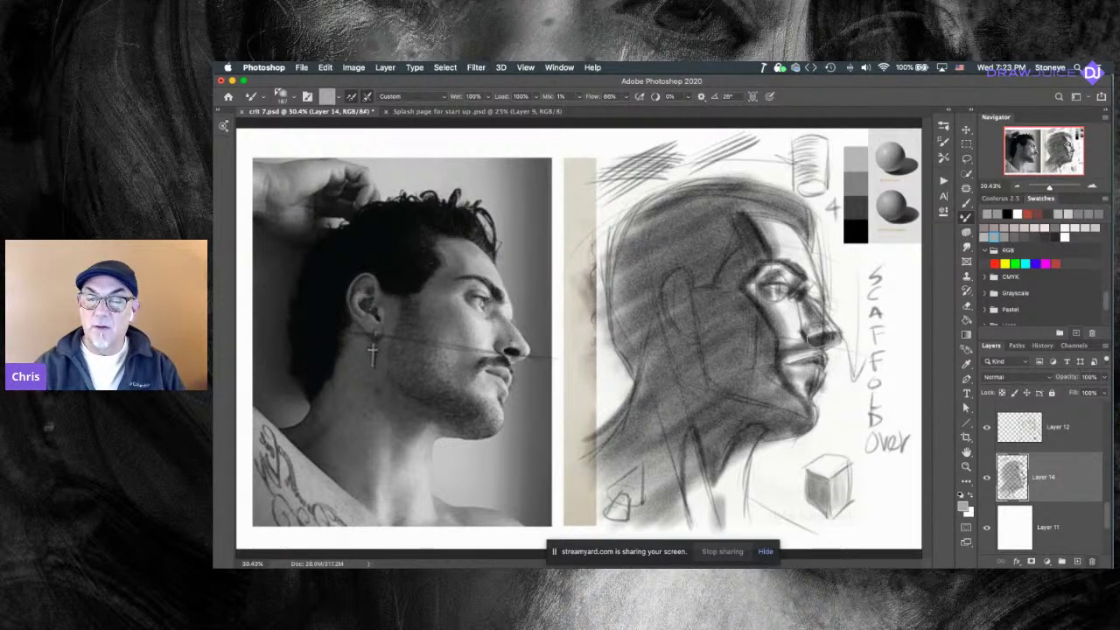
pyautogui.keyDown('alt'); pyautogui.click(832, 371); pyautogui.keyUp('alt')
pyautogui.moveTo(803, 396); pyautogui.dragTo(786, 371)
pyautogui.press('super+z')
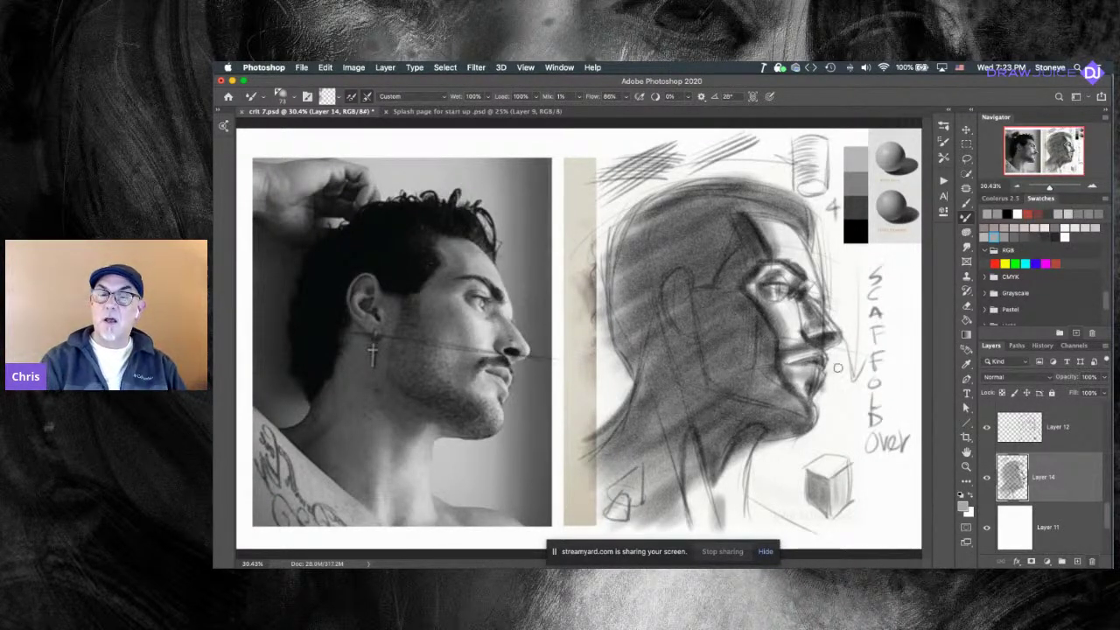
pyautogui.click(966, 202)
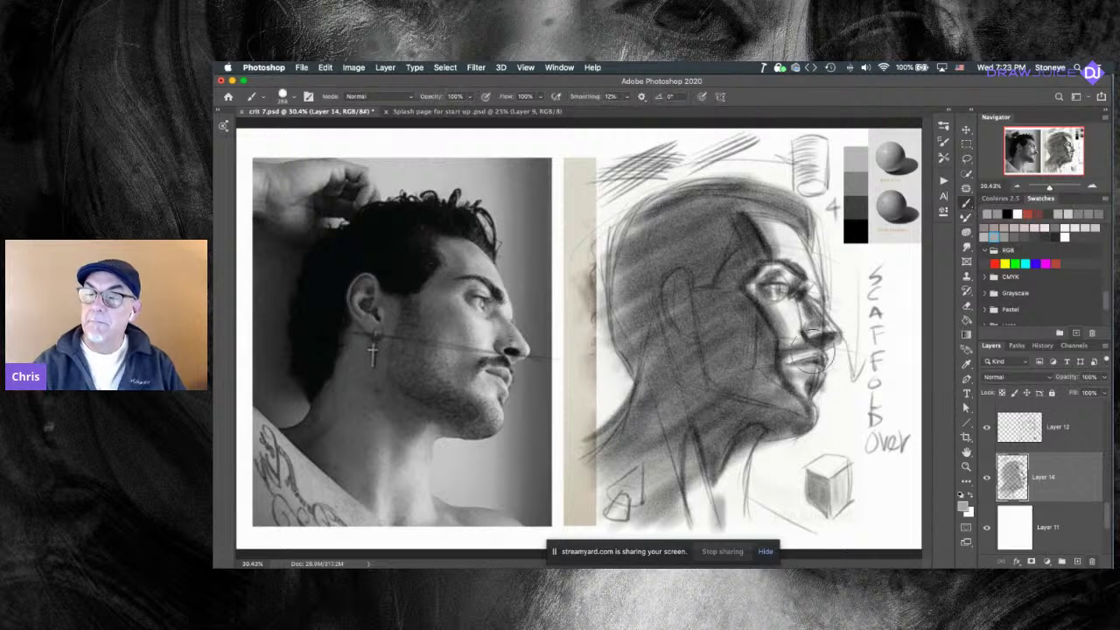
pyautogui.moveTo(794, 385); pyautogui.dragTo(775, 386)
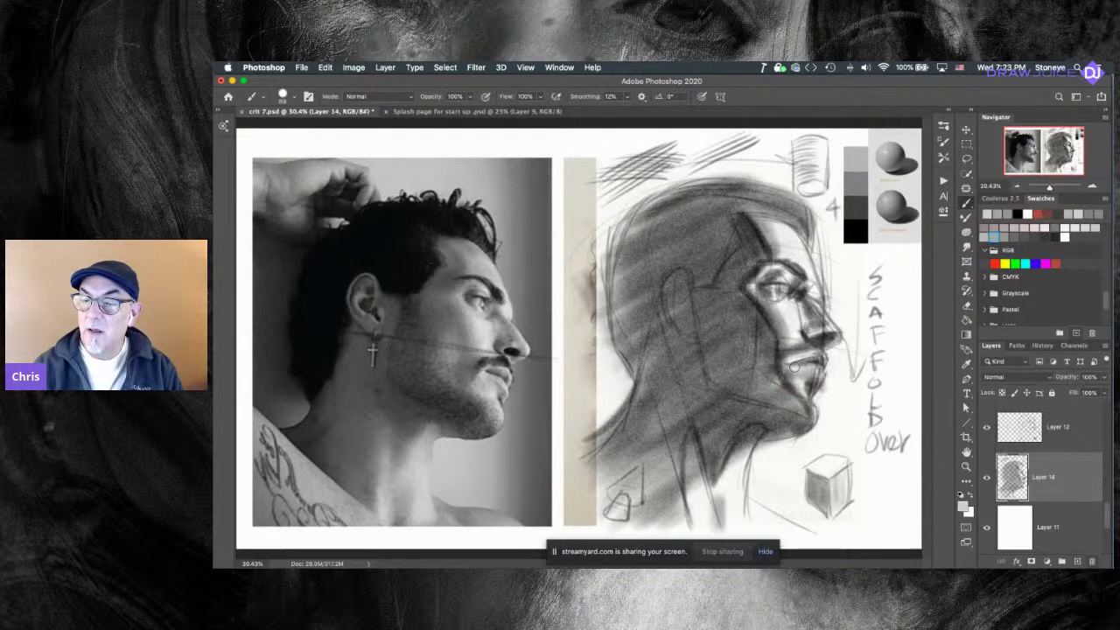
pyautogui.press('super+z')
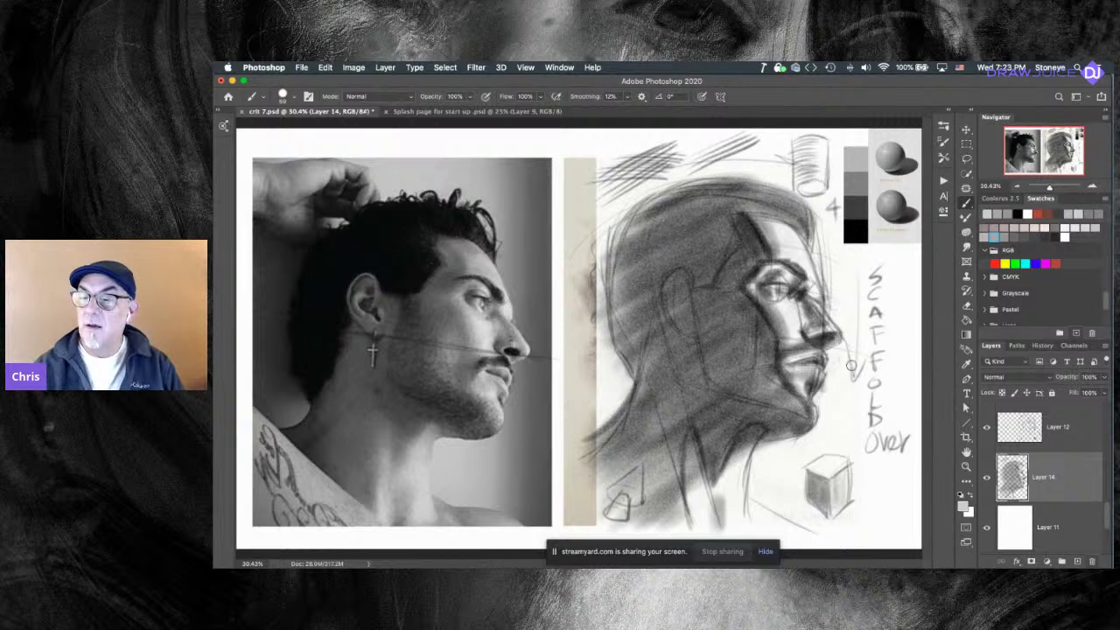
pyautogui.keyDown('alt'); pyautogui.click(842, 392); pyautogui.keyUp('alt')
pyautogui.press('super+z')
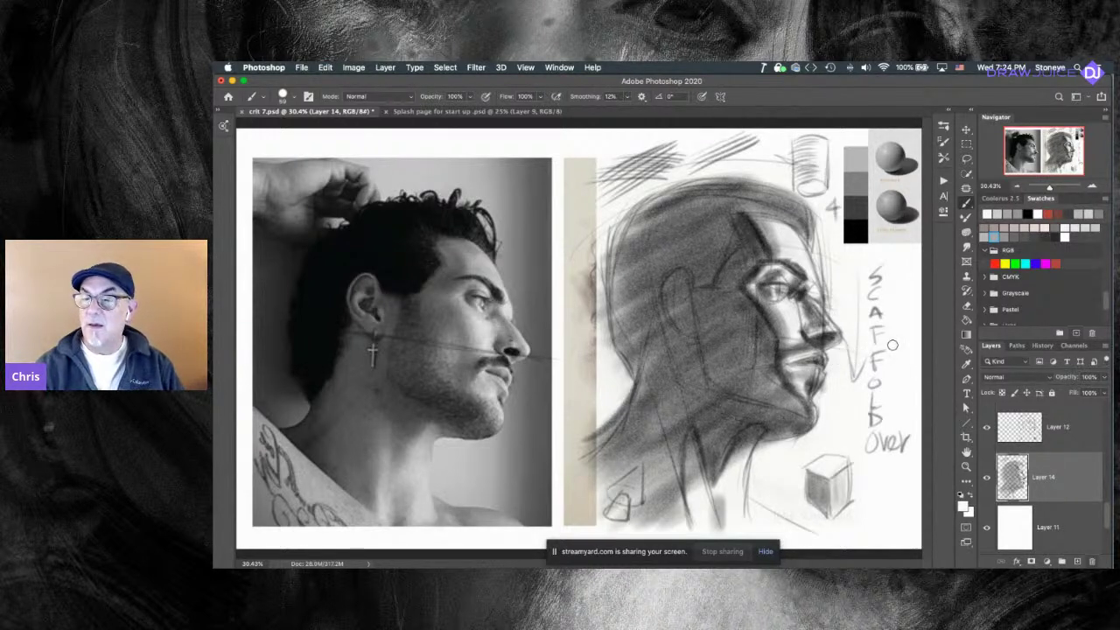
# Refine the lips and mouth corner on Layer 12 with a small brush in dark gray sampled from the drawing.
pyautogui.click(1067, 439)
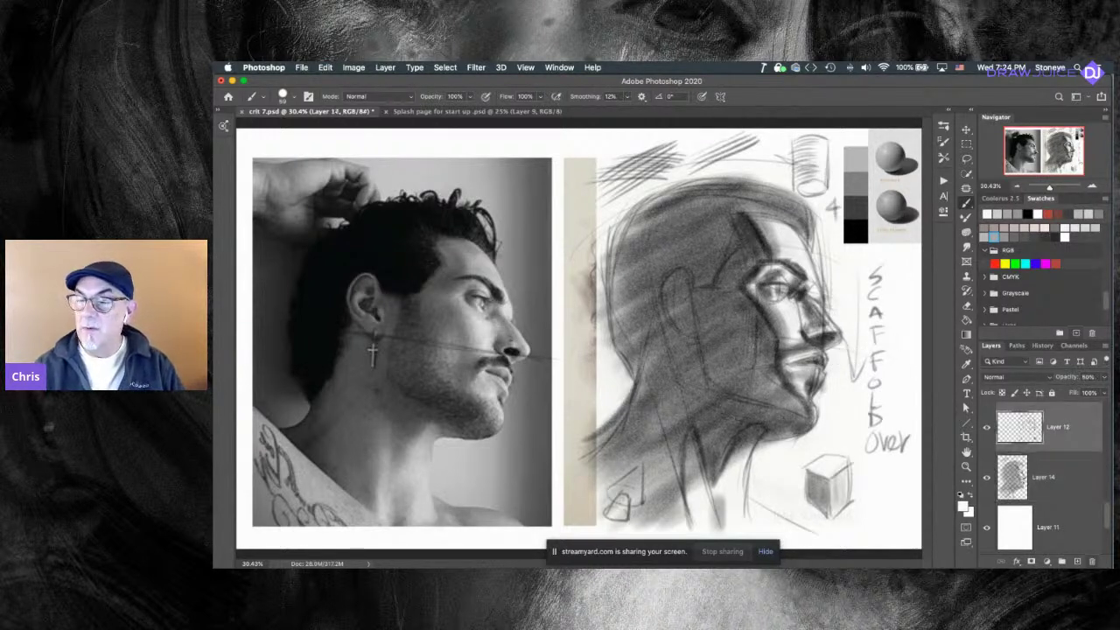
pyautogui.keyDown('alt'); pyautogui.click(814, 358); pyautogui.keyUp('alt')
pyautogui.moveTo(799, 384); pyautogui.dragTo(799, 387)
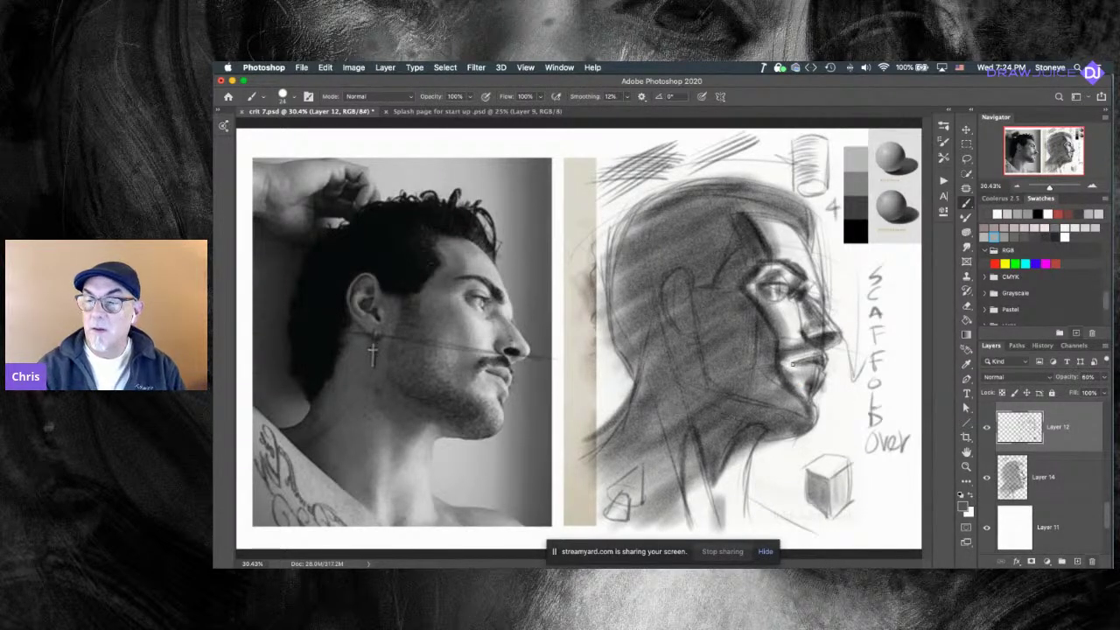
pyautogui.keyDown('alt'); pyautogui.click(824, 339); pyautogui.keyUp('alt')
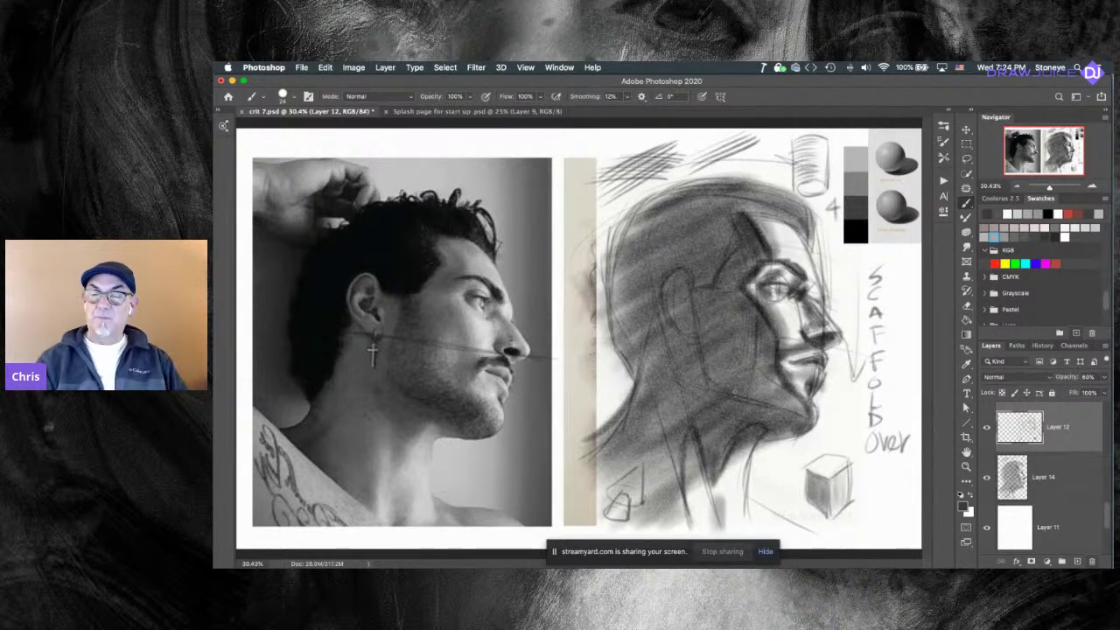
# Lighten the front of the neck and the neck muscle on Layer 14 with the Eraser at 30% opacity.
pyautogui.press('e')
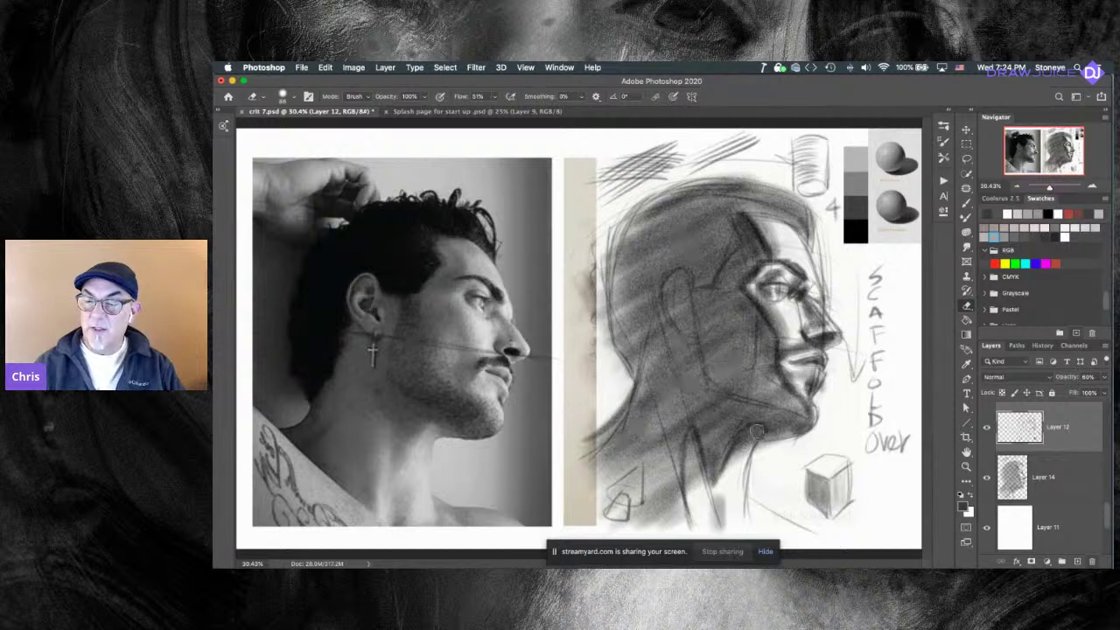
pyautogui.hotkey('alt', '[')
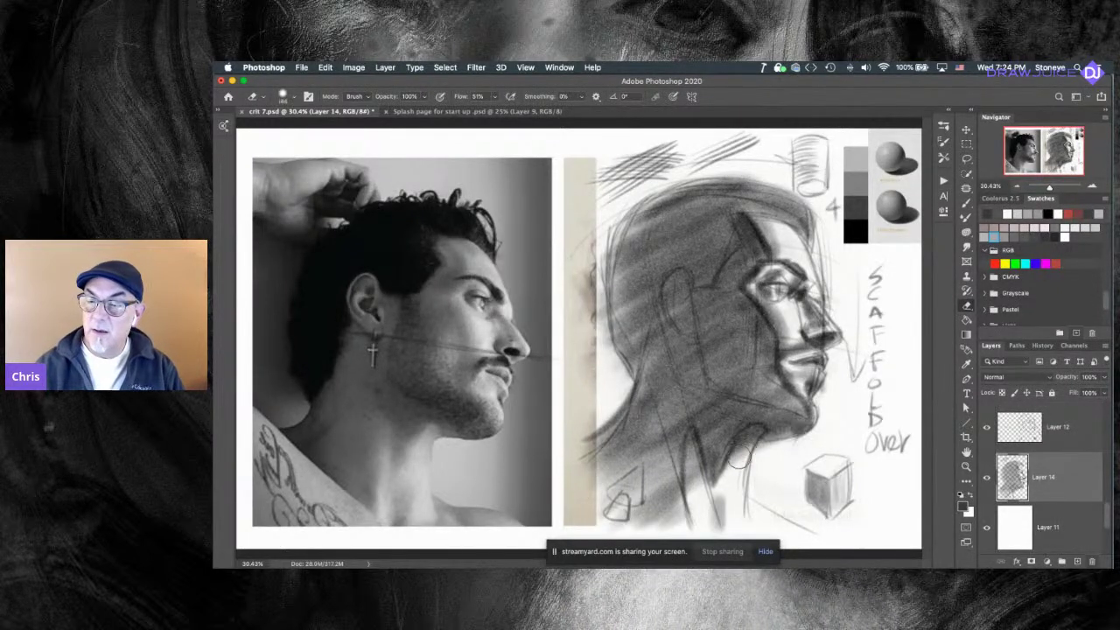
pyautogui.press('3')
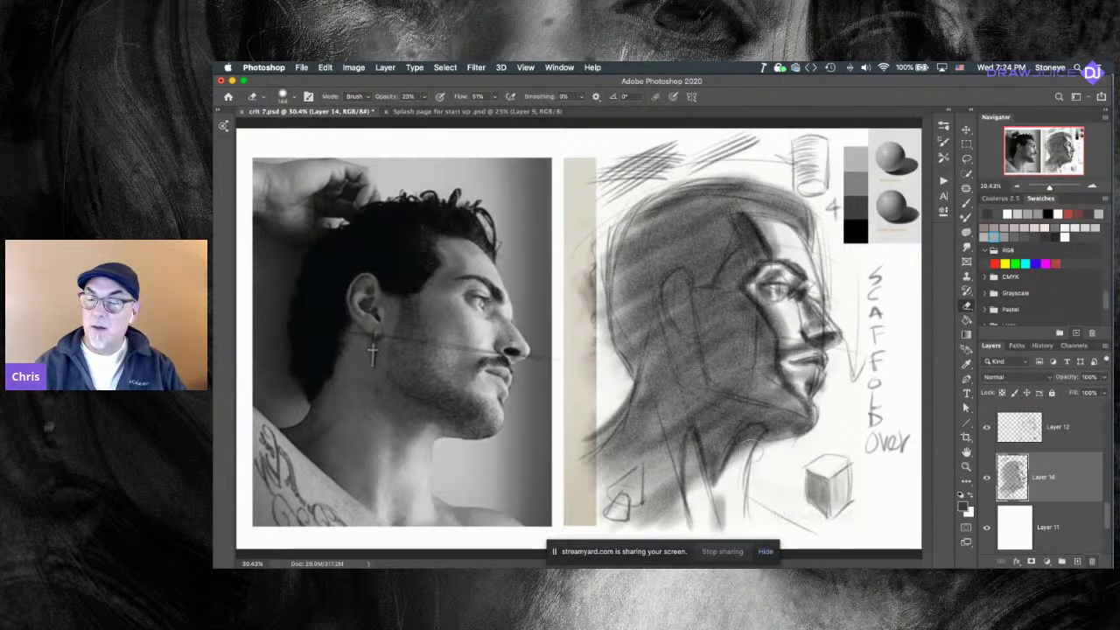
pyautogui.moveTo(748, 442)
pyautogui.mouseDown()
pyautogui.moveTo(698, 451)
pyautogui.moveTo(700, 500)
pyautogui.mouseUp()
pyautogui.moveTo(692, 460)
pyautogui.mouseDown()
pyautogui.moveTo(716, 519)
pyautogui.moveTo(725, 507)
pyautogui.mouseUp()
pyautogui.moveTo(695, 445); pyautogui.dragTo(712, 503)
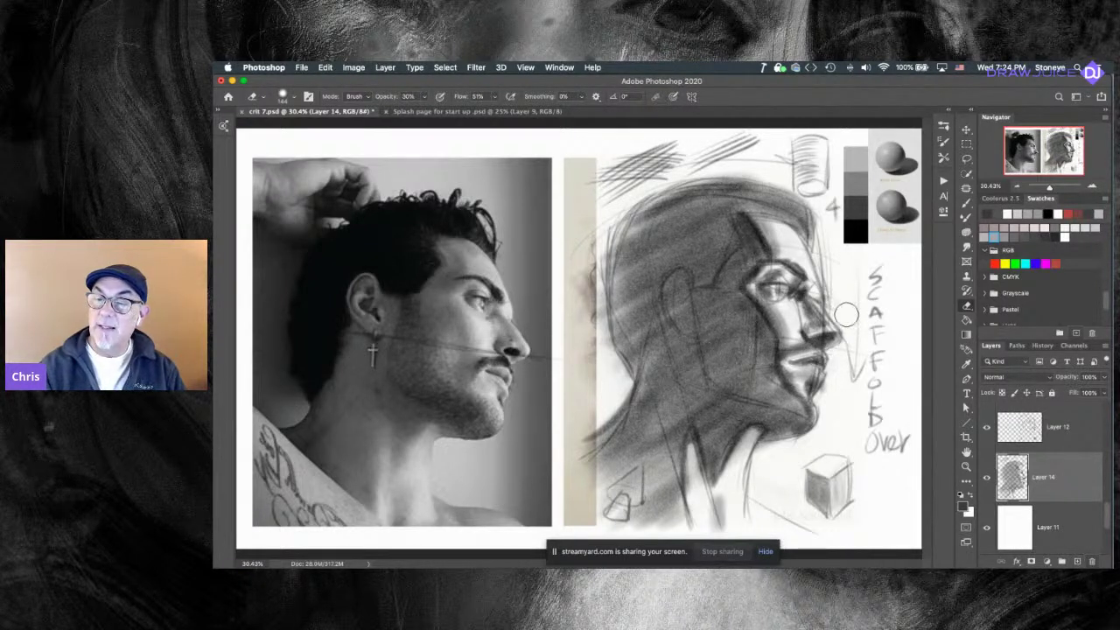
# Darken the underside of the nose and the moustache area with the Brush tool and a dark gray swatch.
pyautogui.press('b')
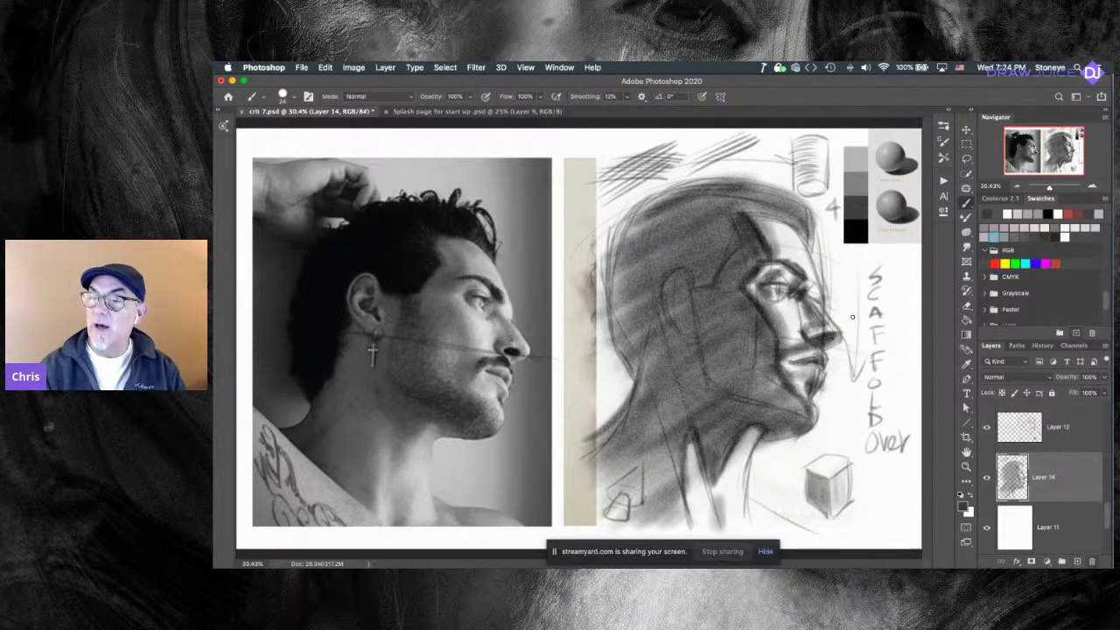
pyautogui.click(1055, 235)
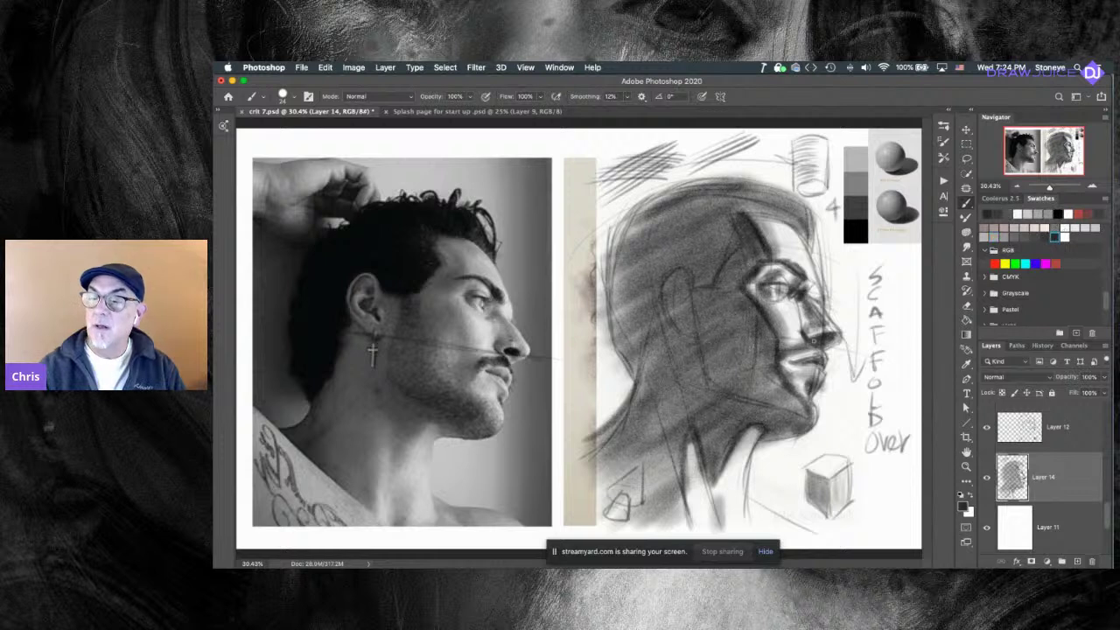
pyautogui.moveTo(821, 347); pyautogui.dragTo(839, 348)
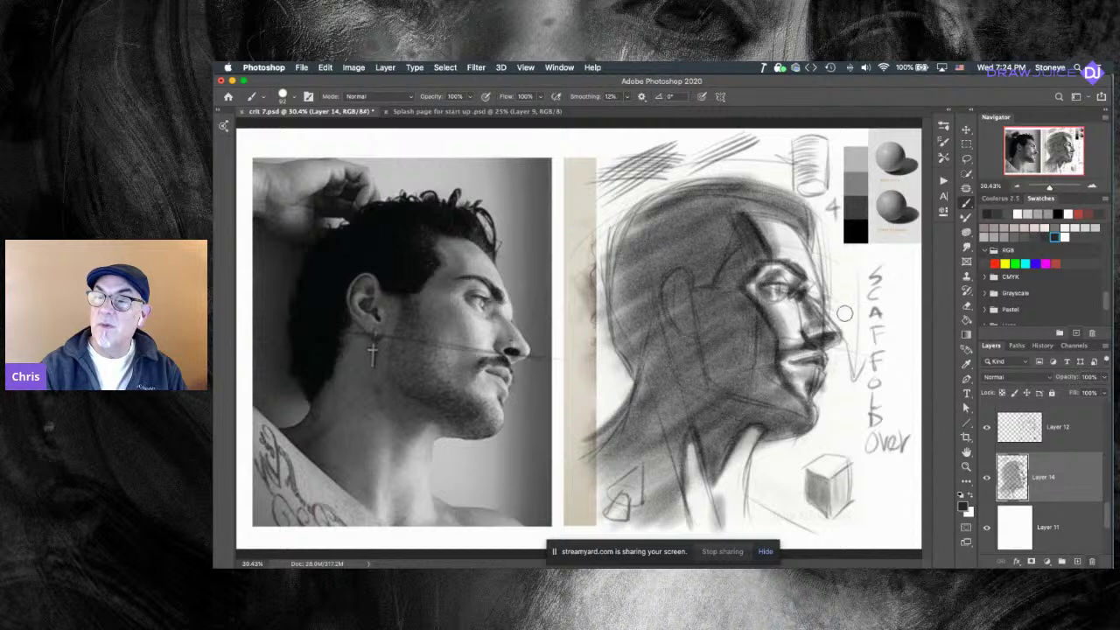
pyautogui.moveTo(834, 129)
pyautogui.mouseDown()
pyautogui.moveTo(828, 255)
pyautogui.moveTo(873, 244)
pyautogui.mouseUp()
pyautogui.press('super+z')
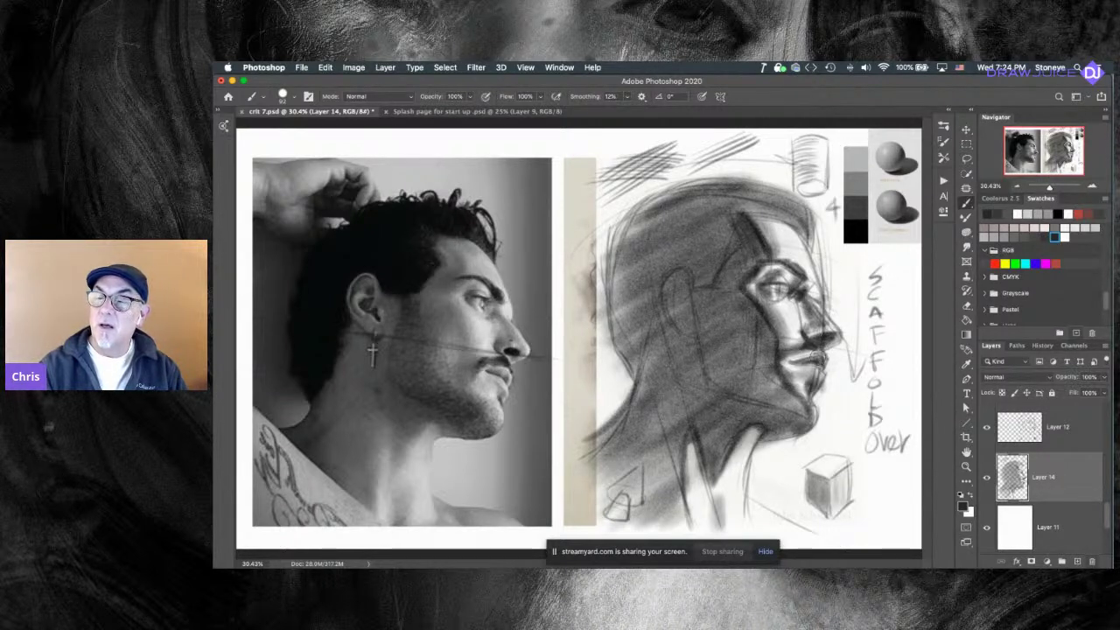
pyautogui.moveTo(800, 340); pyautogui.dragTo(811, 348)
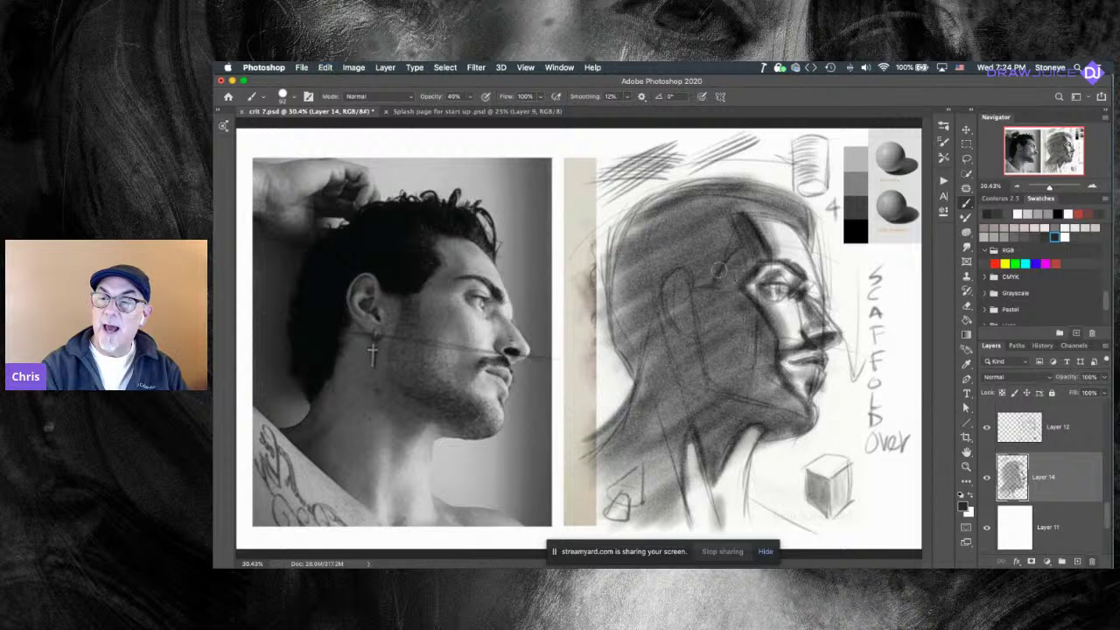
# Block in the dark hair above the ear on Layer 14 with the Brush in black at 80% opacity.
pyautogui.press('7')
pyautogui.moveTo(695, 219)
pyautogui.mouseDown()
pyautogui.moveTo(663, 238)
pyautogui.moveTo(723, 228)
pyautogui.moveTo(729, 253)
pyautogui.moveTo(701, 278)
pyautogui.moveTo(674, 251)
pyautogui.moveTo(714, 246)
pyautogui.mouseUp()
pyautogui.press('super+z')
pyautogui.press('8')
pyautogui.press('super+z')
pyautogui.moveTo(648, 263)
pyautogui.mouseDown()
pyautogui.moveTo(702, 249)
pyautogui.moveTo(632, 263)
pyautogui.moveTo(731, 244)
pyautogui.moveTo(700, 262)
pyautogui.moveTo(703, 278)
pyautogui.moveTo(766, 245)
pyautogui.mouseUp()
pyautogui.press('super+z')
pyautogui.click(1057, 214)
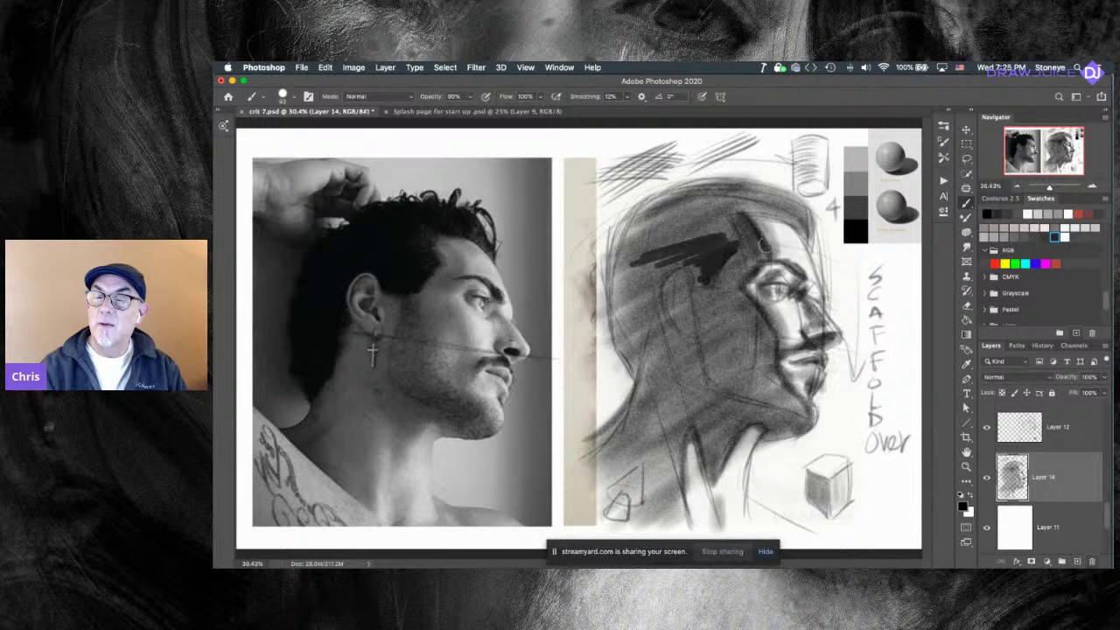
pyautogui.moveTo(709, 281)
pyautogui.mouseDown()
pyautogui.moveTo(707, 215)
pyautogui.moveTo(637, 247)
pyautogui.moveTo(719, 197)
pyautogui.moveTo(659, 226)
pyautogui.moveTo(734, 203)
pyautogui.mouseUp()
# Mass in the rest of the hair in black with a large Mixer Brush and add soft shading behind the head and neck.
pyautogui.hotkey('shift', 'b')
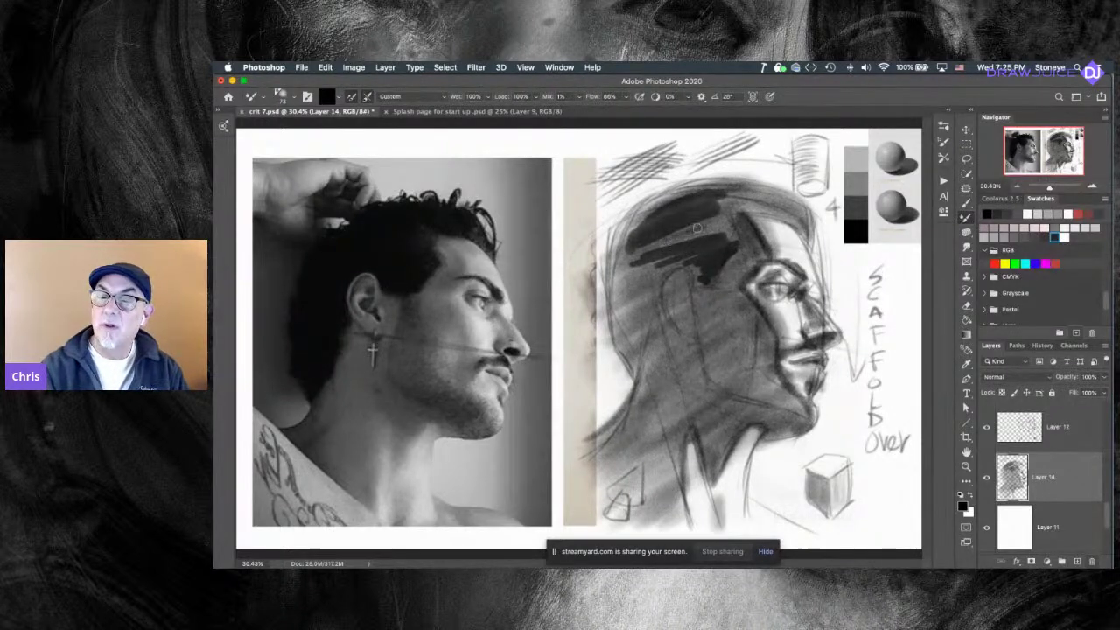
pyautogui.moveTo(691, 251)
pyautogui.mouseDown()
pyautogui.moveTo(722, 254)
pyautogui.moveTo(674, 237)
pyautogui.moveTo(603, 280)
pyautogui.moveTo(639, 297)
pyautogui.moveTo(623, 366)
pyautogui.moveTo(647, 326)
pyautogui.moveTo(627, 359)
pyautogui.moveTo(652, 240)
pyautogui.moveTo(761, 236)
pyautogui.moveTo(753, 253)
pyautogui.moveTo(770, 219)
pyautogui.moveTo(732, 200)
pyautogui.moveTo(740, 205)
pyautogui.moveTo(718, 213)
pyautogui.moveTo(733, 190)
pyautogui.moveTo(718, 224)
pyautogui.moveTo(792, 210)
pyautogui.moveTo(823, 218)
pyautogui.mouseUp()
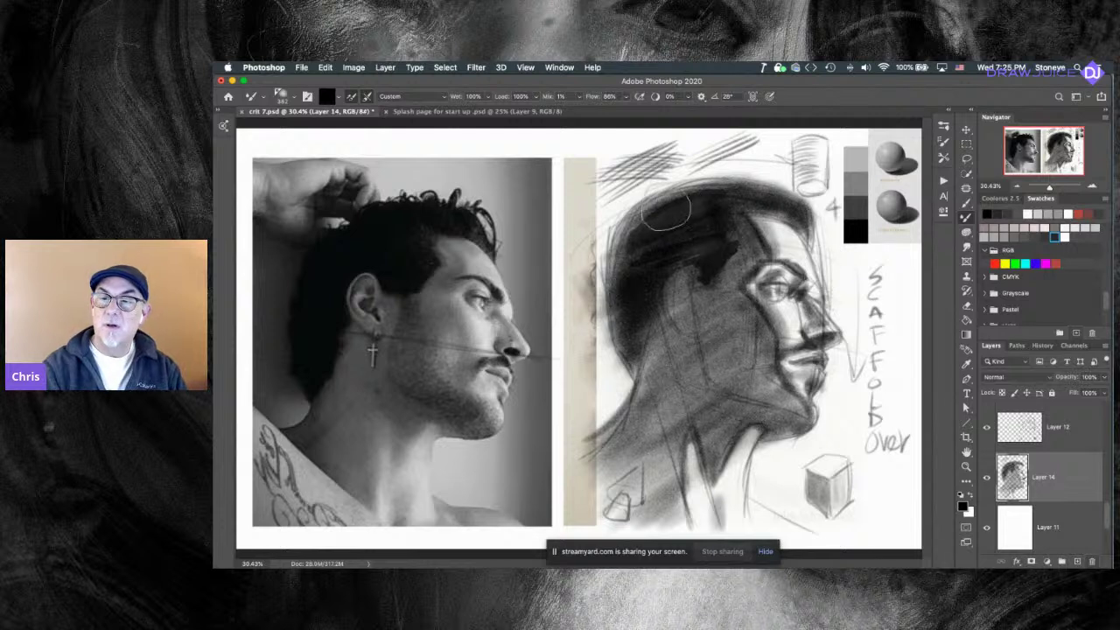
pyautogui.moveTo(654, 277)
pyautogui.mouseDown()
pyautogui.moveTo(737, 202)
pyautogui.moveTo(555, 292)
pyautogui.moveTo(689, 211)
pyautogui.moveTo(555, 318)
pyautogui.moveTo(682, 199)
pyautogui.moveTo(558, 321)
pyautogui.moveTo(660, 246)
pyautogui.moveTo(562, 325)
pyautogui.moveTo(642, 275)
pyautogui.moveTo(599, 310)
pyautogui.moveTo(670, 276)
pyautogui.moveTo(548, 397)
pyautogui.moveTo(632, 332)
pyautogui.moveTo(566, 416)
pyautogui.moveTo(671, 321)
pyautogui.moveTo(553, 452)
pyautogui.moveTo(638, 386)
pyautogui.moveTo(610, 422)
pyautogui.mouseUp()
pyautogui.press('super+z')
pyautogui.moveTo(658, 383)
pyautogui.mouseDown()
pyautogui.moveTo(604, 393)
pyautogui.moveTo(657, 337)
pyautogui.moveTo(645, 315)
pyautogui.moveTo(560, 368)
pyautogui.moveTo(674, 218)
pyautogui.moveTo(600, 237)
pyautogui.moveTo(574, 260)
pyautogui.mouseUp()
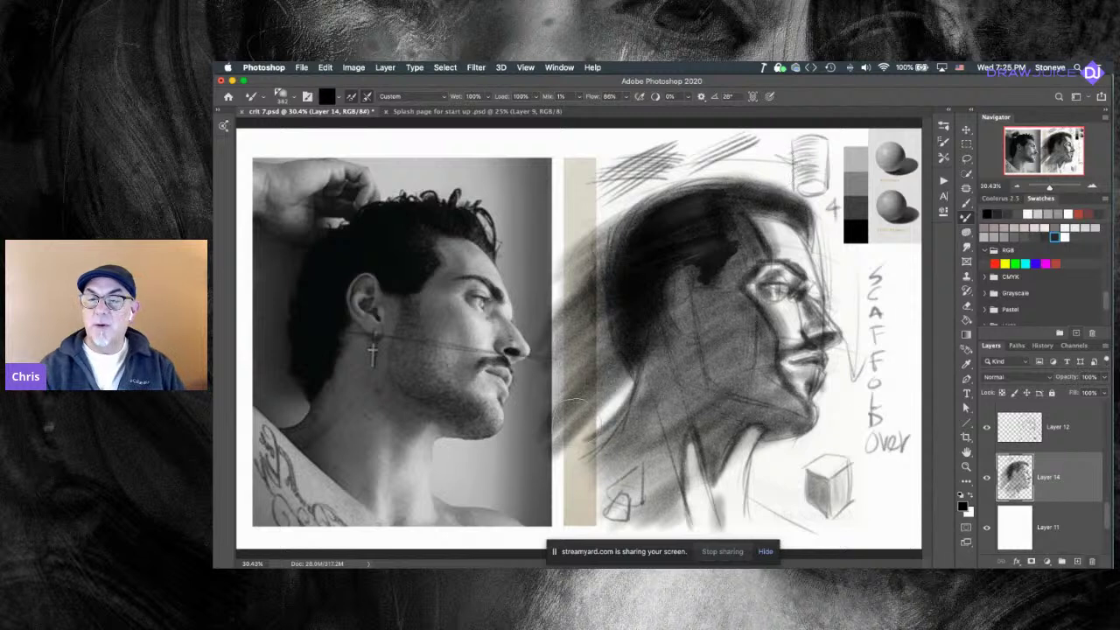
pyautogui.moveTo(590, 422); pyautogui.dragTo(627, 396)
pyautogui.moveTo(725, 421)
pyautogui.mouseDown()
pyautogui.moveTo(629, 438)
pyautogui.moveTo(613, 491)
pyautogui.moveTo(652, 407)
pyautogui.moveTo(615, 479)
pyautogui.mouseUp()
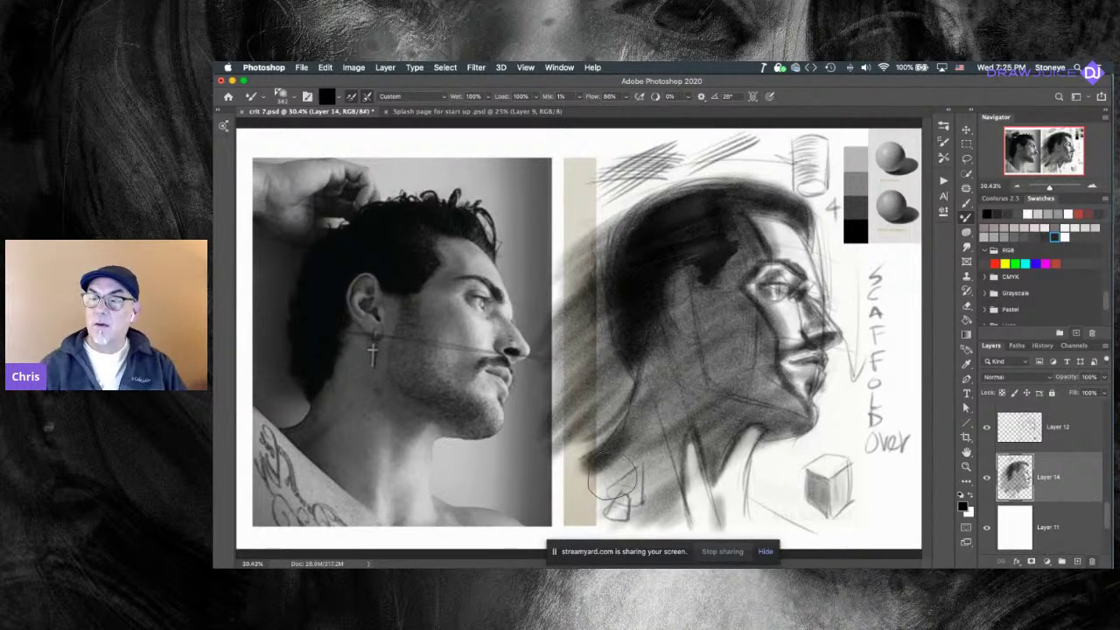
# Hide Layers 14, 12 and 11 to reveal the original drawing, and add a new layer above Layer 14.
pyautogui.click(989, 475)
pyautogui.click(988, 476)
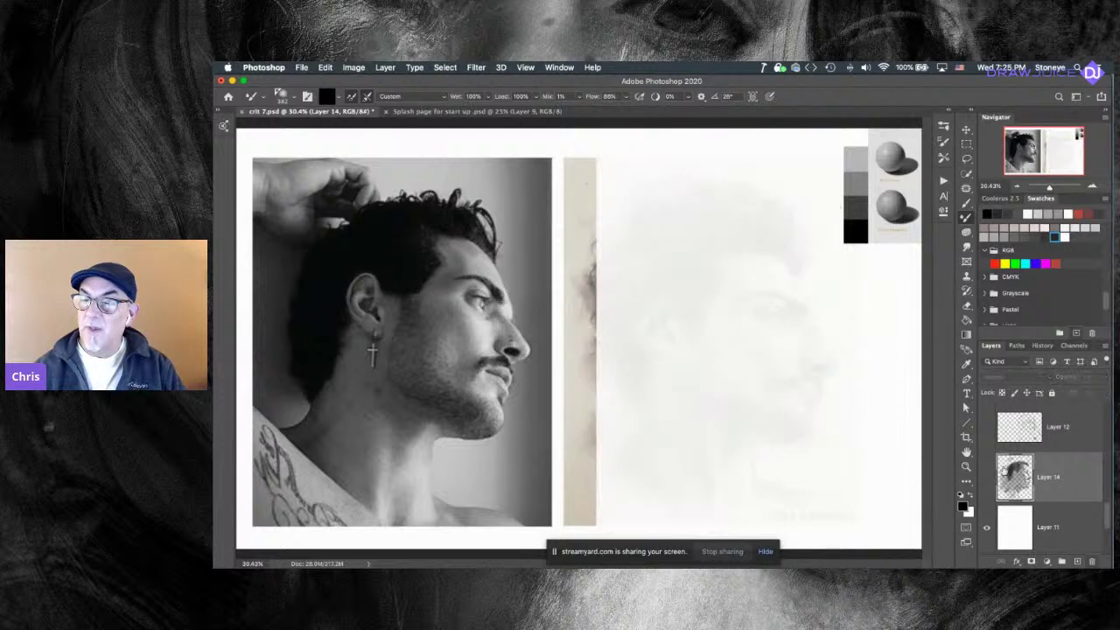
pyautogui.click(989, 527)
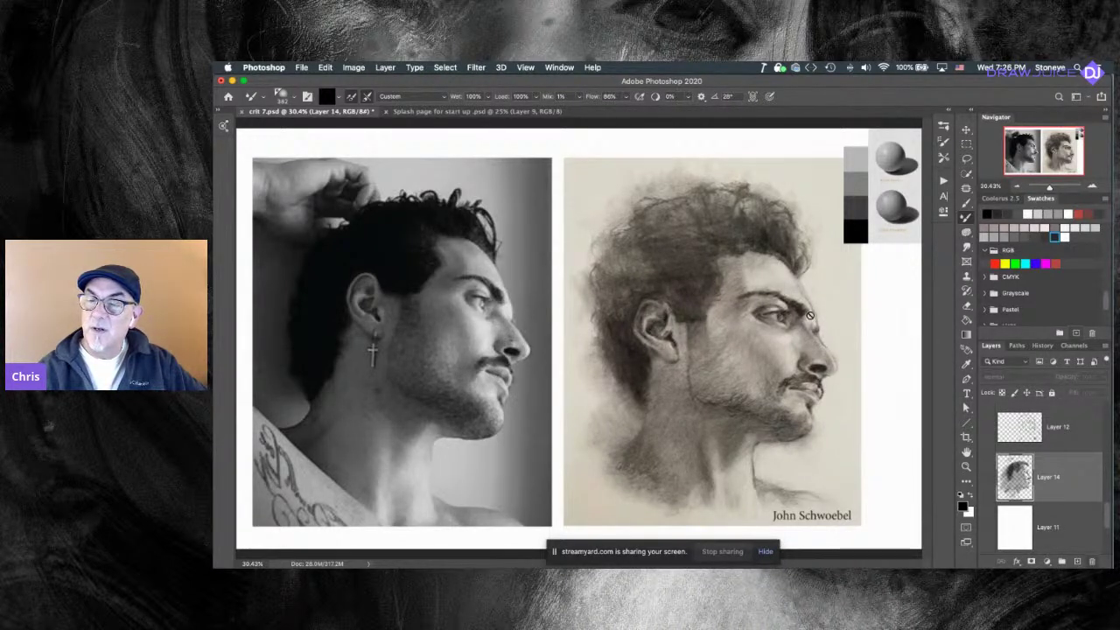
pyautogui.click(779, 286)
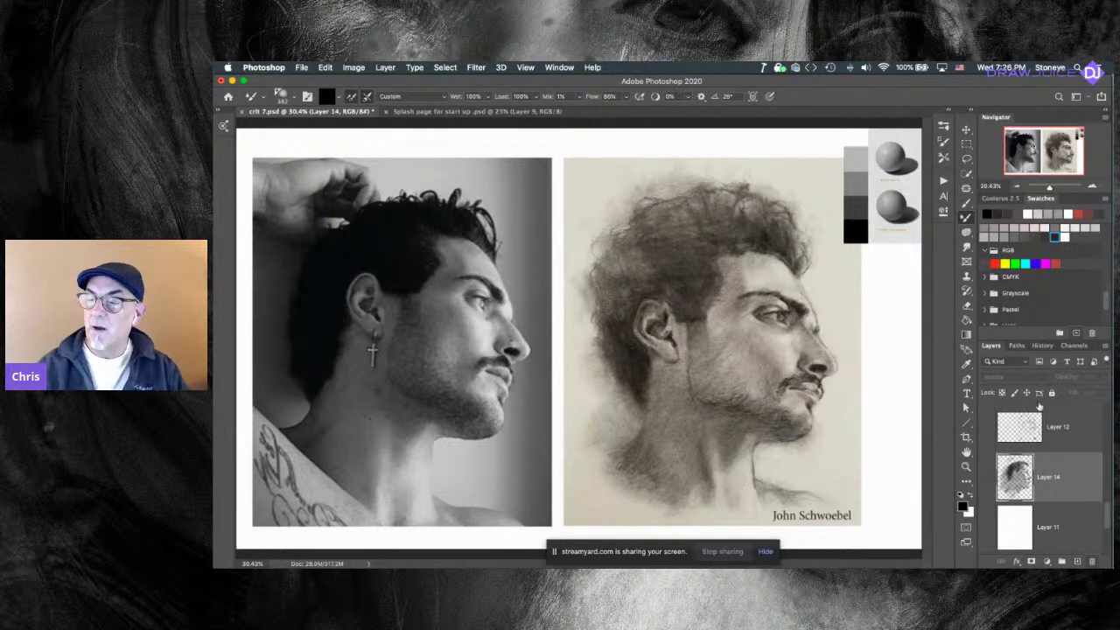
pyautogui.click(1078, 561)
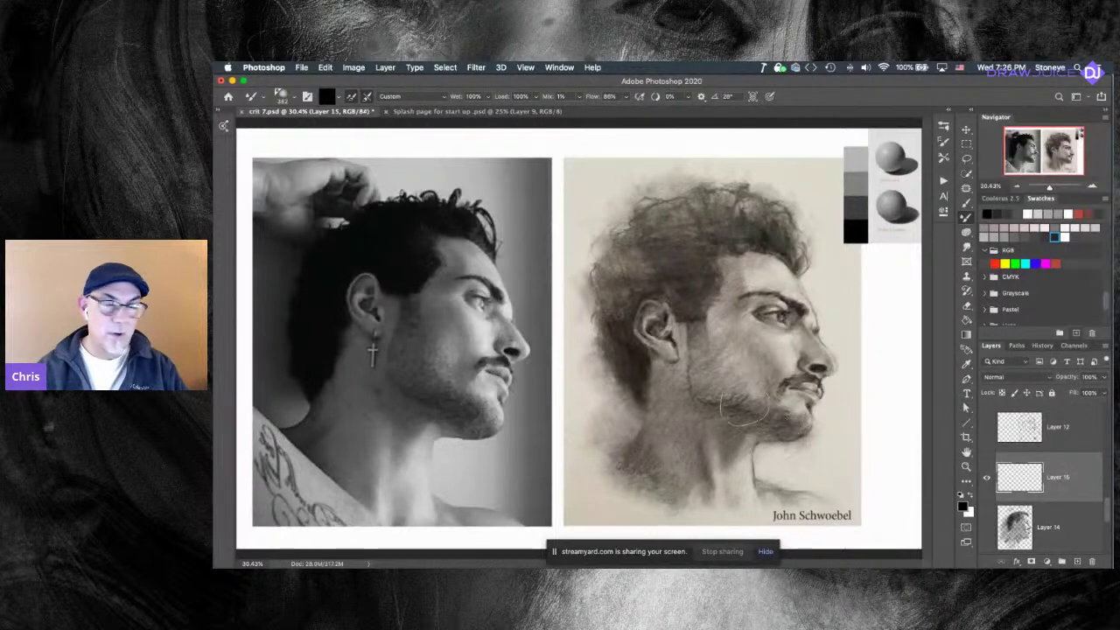
# Try black strokes marking the forehead's plane change and the brow on the drawing and on the reference photo.
pyautogui.moveTo(770, 359); pyautogui.dragTo(747, 361)
pyautogui.moveTo(758, 253); pyautogui.dragTo(770, 307)
pyautogui.press('super+z')
pyautogui.moveTo(765, 260); pyautogui.dragTo(771, 295)
pyautogui.moveTo(451, 231); pyautogui.dragTo(469, 278)
pyautogui.press('super+z')
pyautogui.moveTo(748, 293)
pyautogui.mouseDown()
pyautogui.moveTo(807, 272)
pyautogui.moveTo(803, 299)
pyautogui.moveTo(771, 284)
pyautogui.moveTo(808, 298)
pyautogui.moveTo(771, 283)
pyautogui.moveTo(799, 306)
pyautogui.mouseUp()
pyautogui.press('super+z')
pyautogui.press('super+z')
pyautogui.press('super+shift+z')
pyautogui.press('super+z')
pyautogui.press('super+z')
pyautogui.press('super+z')
pyautogui.press('super+z')
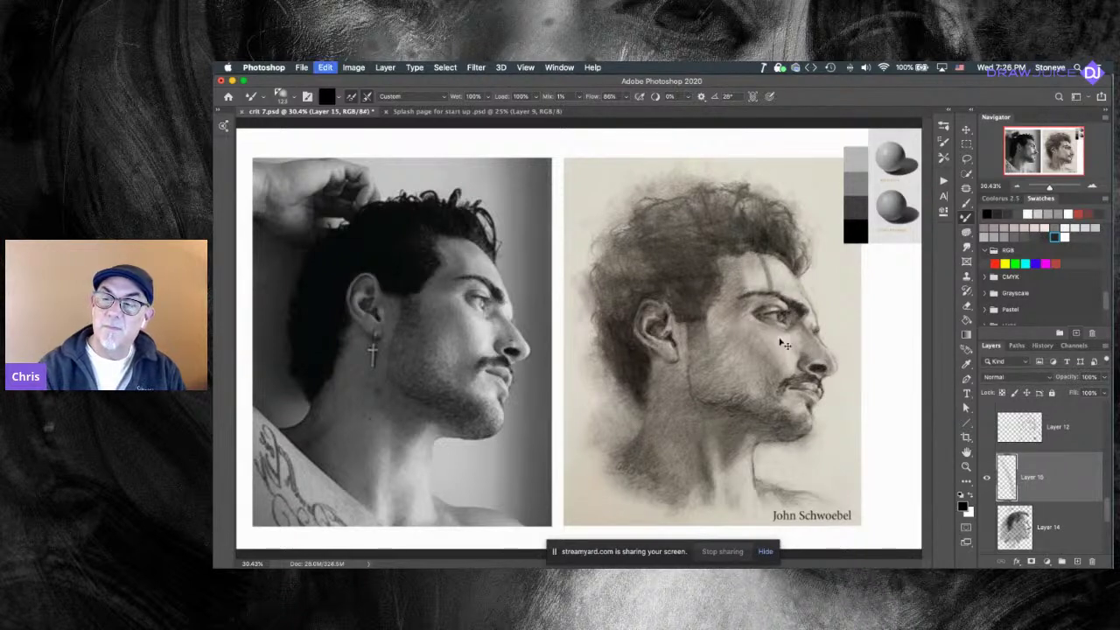
# Try dark strokes on the photo's forehead and along the drawing's brow, comparing them by undoing and redoing.
pyautogui.moveTo(466, 238); pyautogui.dragTo(489, 272)
pyautogui.press('super+shift+z')
pyautogui.moveTo(733, 299); pyautogui.dragTo(790, 296)
pyautogui.press('super+z')
pyautogui.press('super+z')
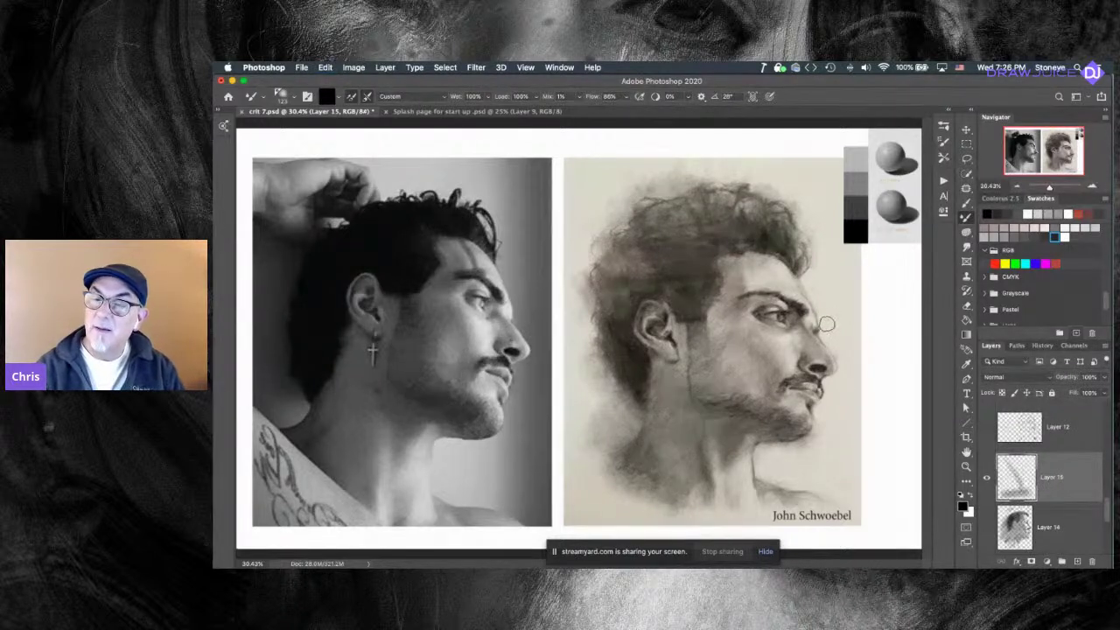
pyautogui.press('super+shift+z')
pyautogui.press('super+z')
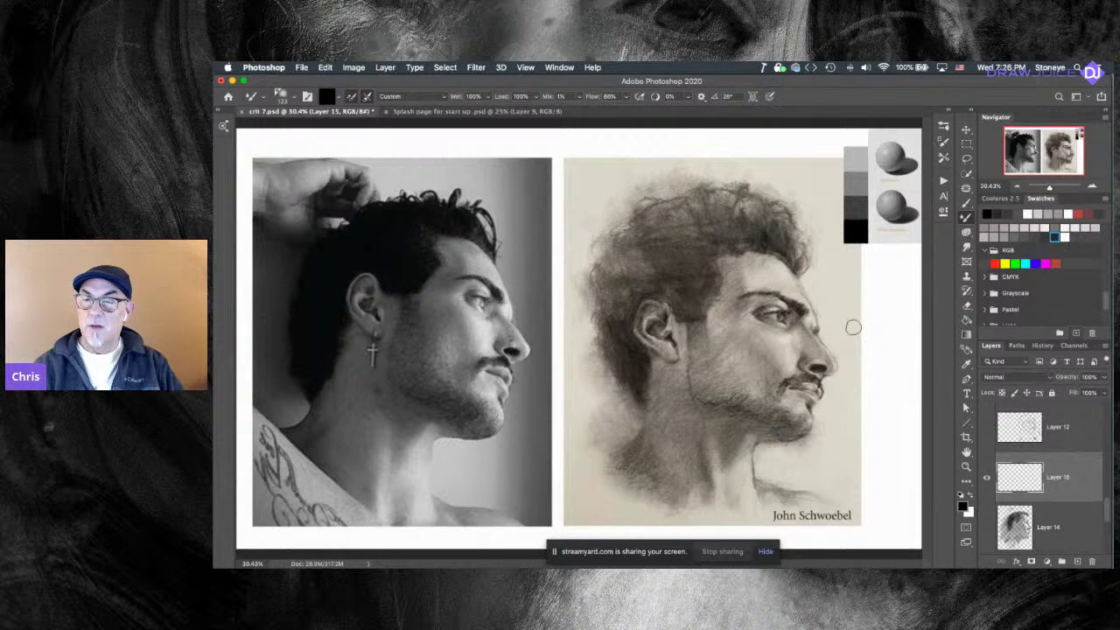
pyautogui.press('super+shift+z')
pyautogui.press('super+z')
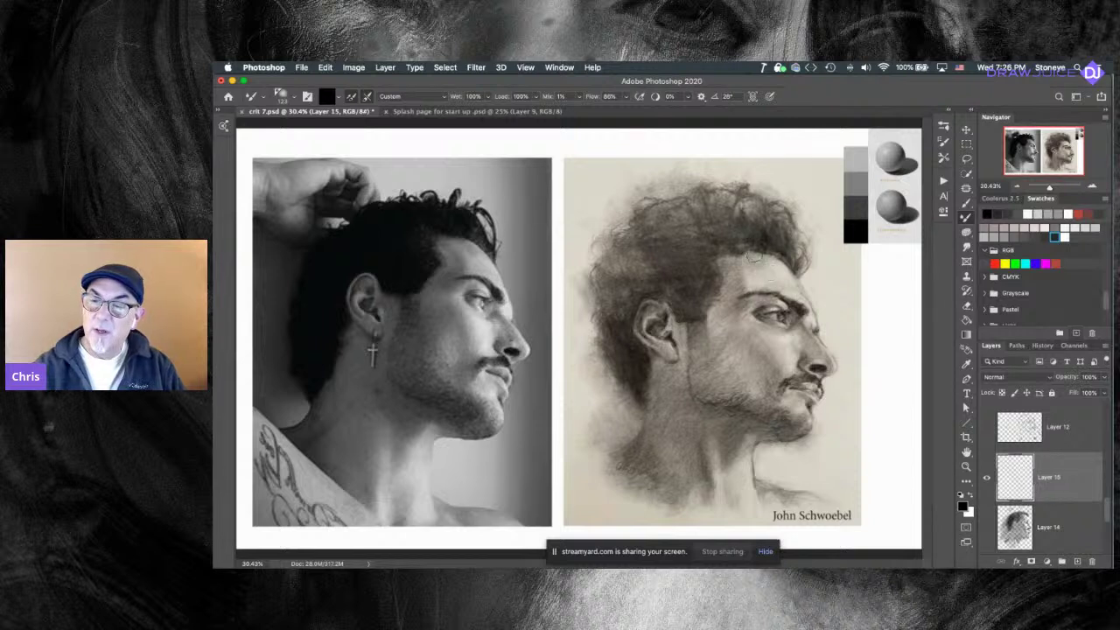
# Try a plane-change line on the drawing running from the hairline through the eye and down the cheek.
pyautogui.moveTo(755, 257); pyautogui.dragTo(777, 371)
pyautogui.moveTo(776, 325); pyautogui.dragTo(778, 381)
pyautogui.moveTo(752, 328)
pyautogui.mouseDown()
pyautogui.moveTo(781, 290)
pyautogui.moveTo(779, 342)
pyautogui.mouseUp()
pyautogui.press('super+z')
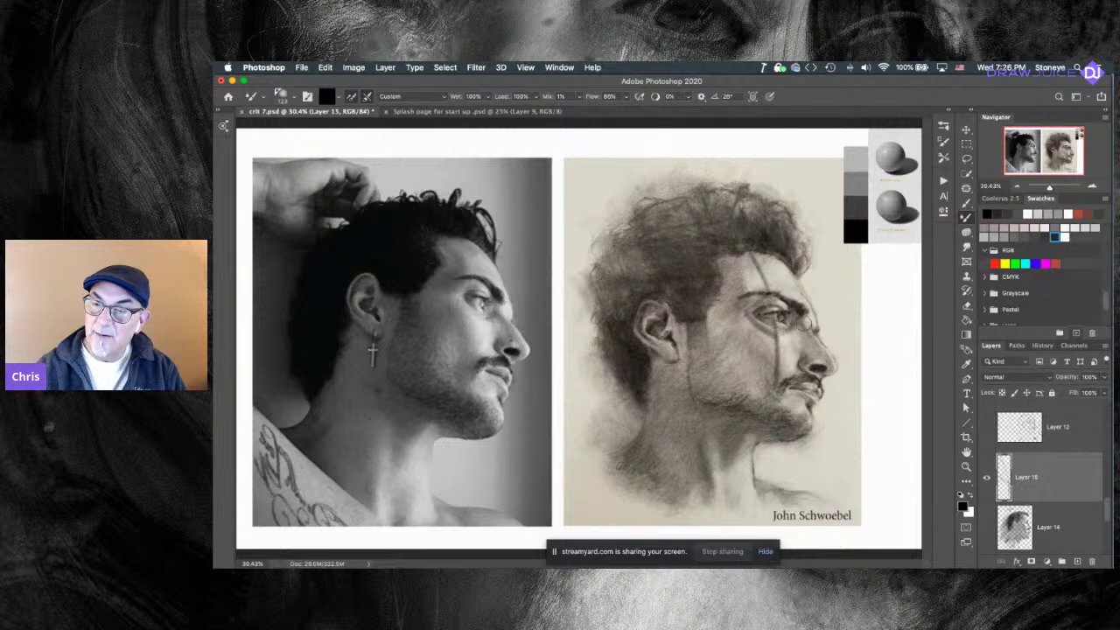
pyautogui.press('super+z')
pyautogui.press('super+z')
pyautogui.press('super+z')
pyautogui.press('super+z')
pyautogui.press('super+shift+z')
pyautogui.press('super+shift+z')
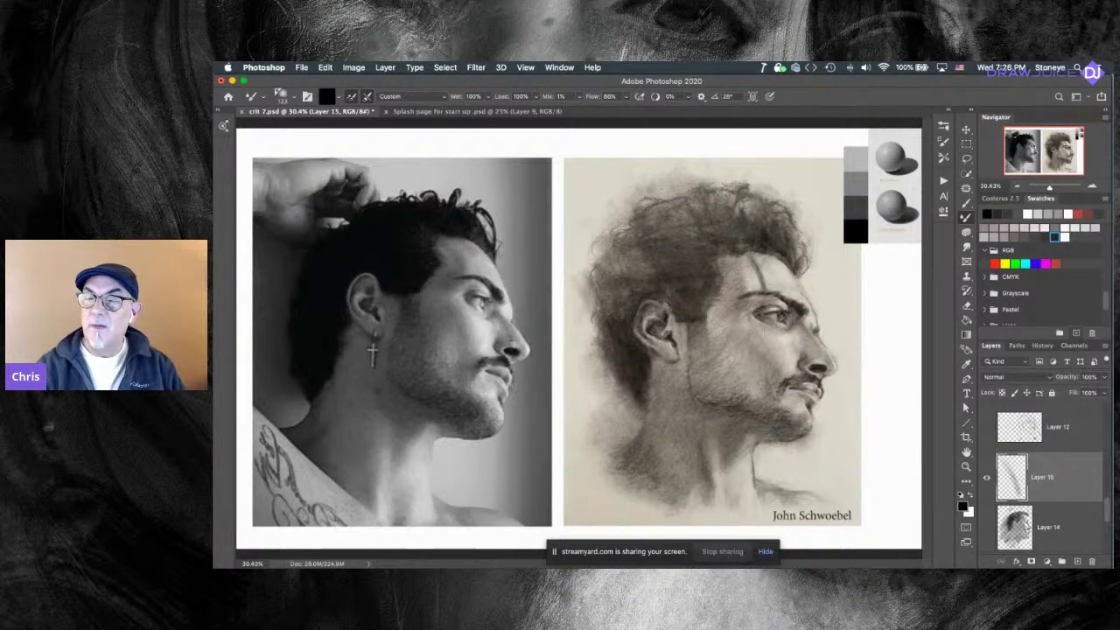
# Try an arrow in front of the drawn face pointing in its viewing direction, and undo the remaining demonstration marks.
pyautogui.moveTo(830, 309)
pyautogui.mouseDown()
pyautogui.moveTo(886, 308)
pyautogui.moveTo(842, 319)
pyautogui.mouseUp()
pyautogui.press('super+z')
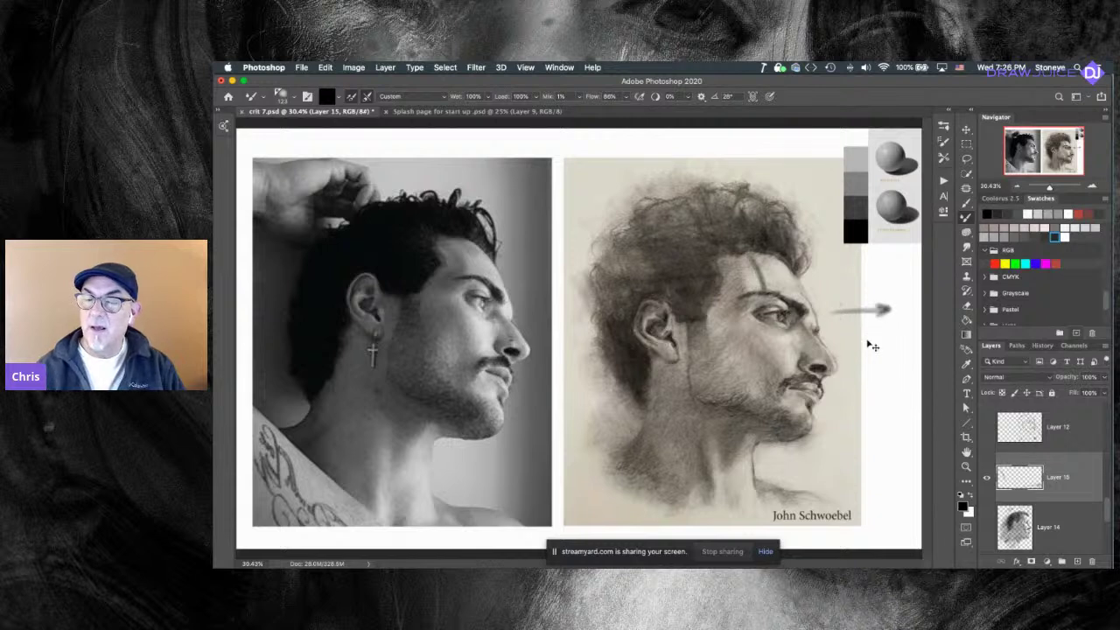
pyautogui.press('super+z')
pyautogui.press('super+z')
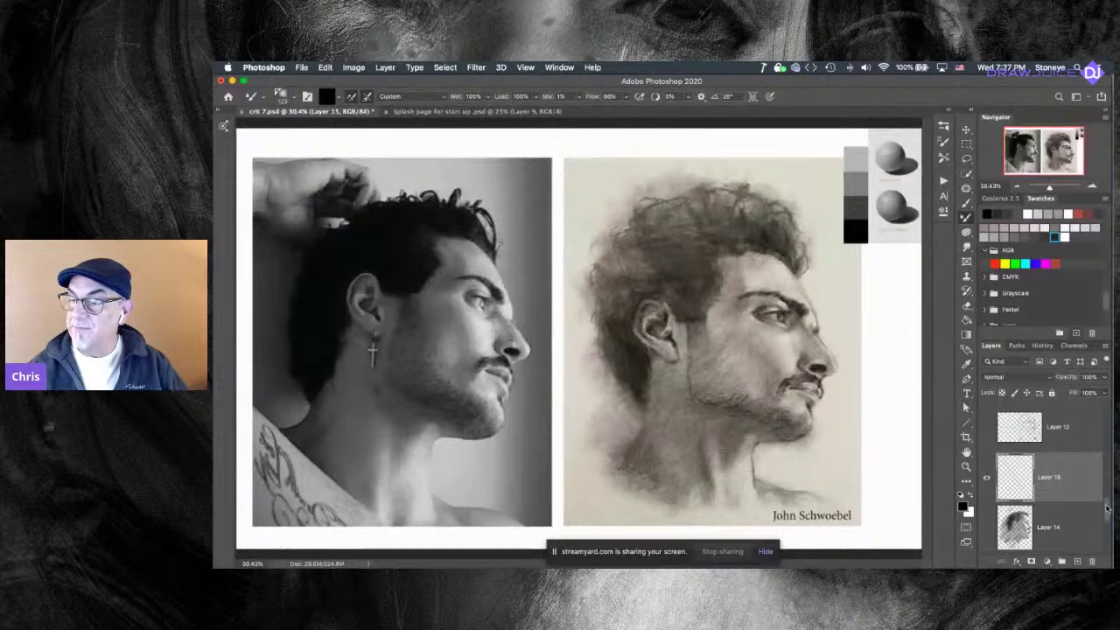
# Show Layer 12 and the girl's portrait comparison, and add a new layer above the comparison.
pyautogui.scroll(2, 1109, 507)
pyautogui.click(987, 526)
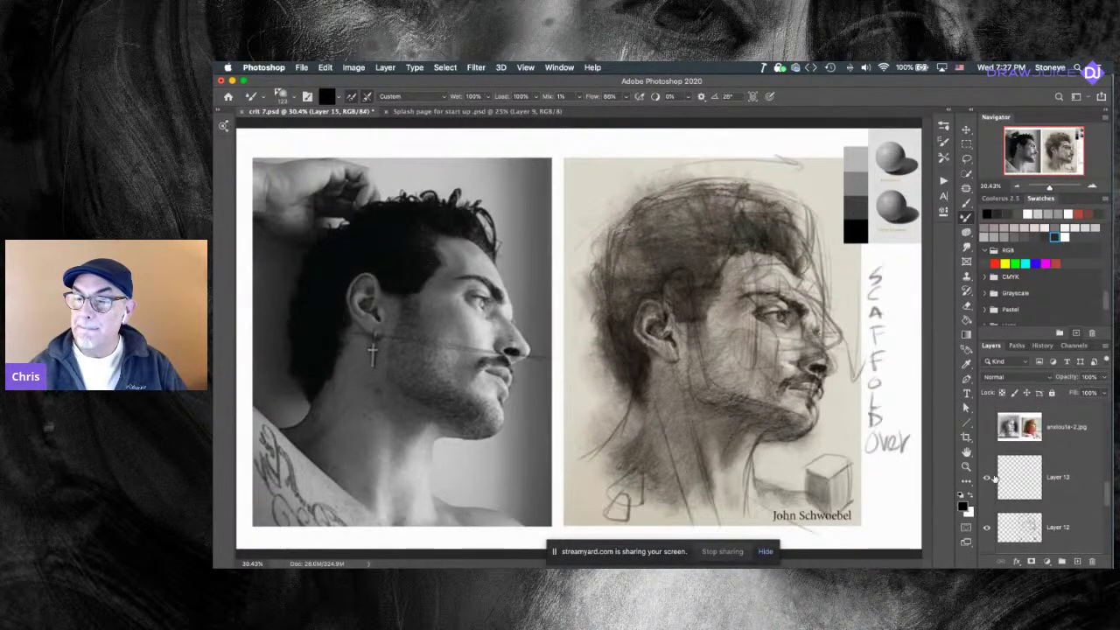
pyautogui.click(987, 426)
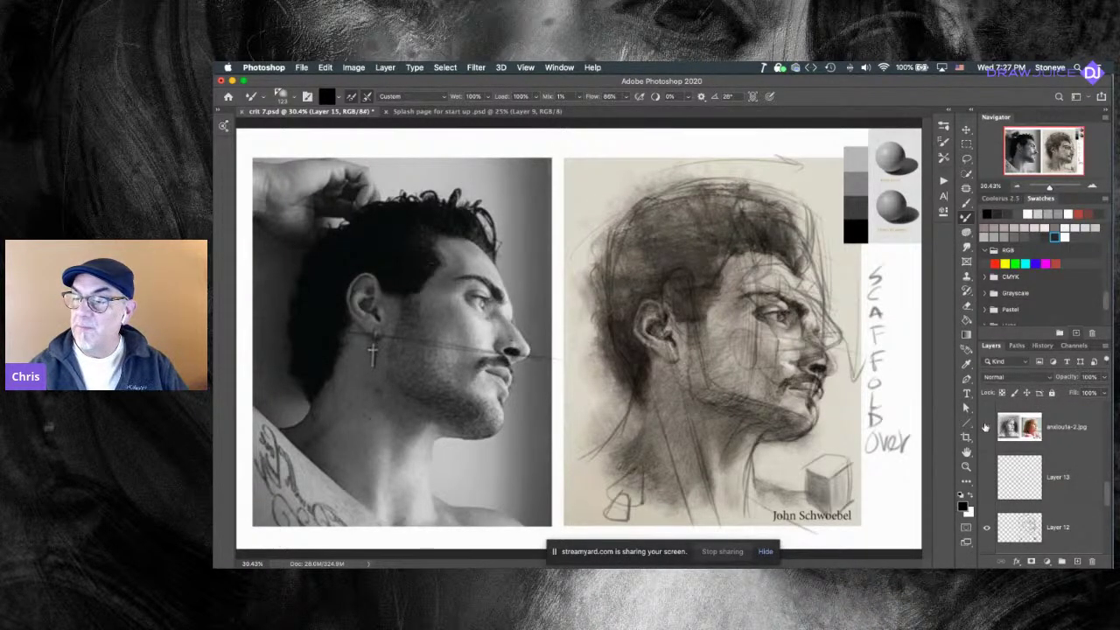
pyautogui.click(1070, 429)
pyautogui.click(1077, 561)
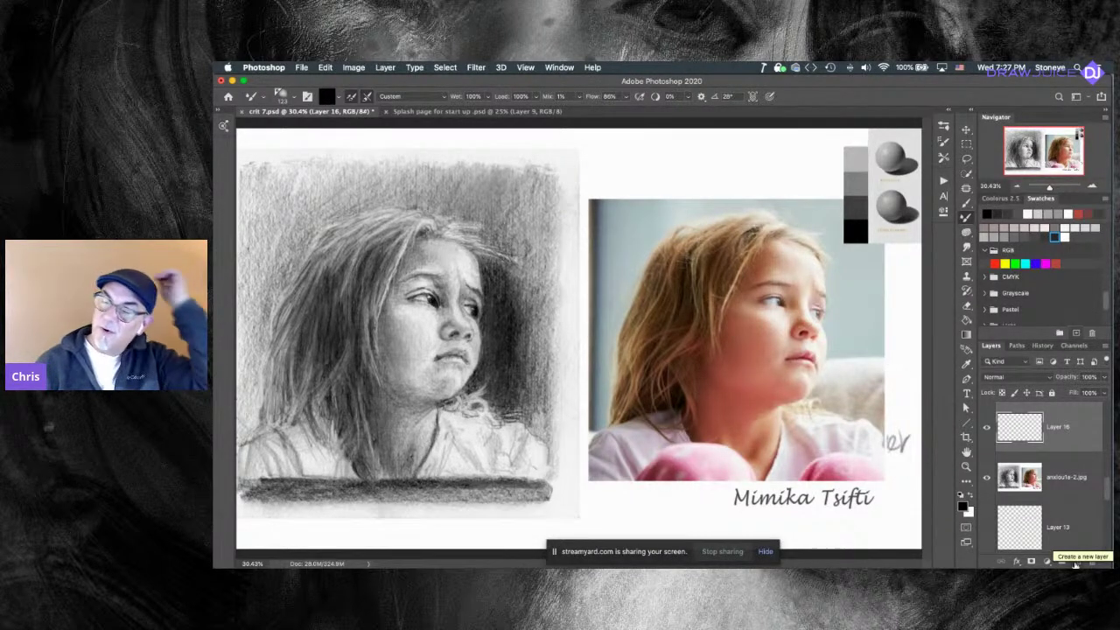
# Desaturate the girl's portrait comparison to grayscale with a Hue/Saturation adjustment.
pyautogui.click(1066, 477)
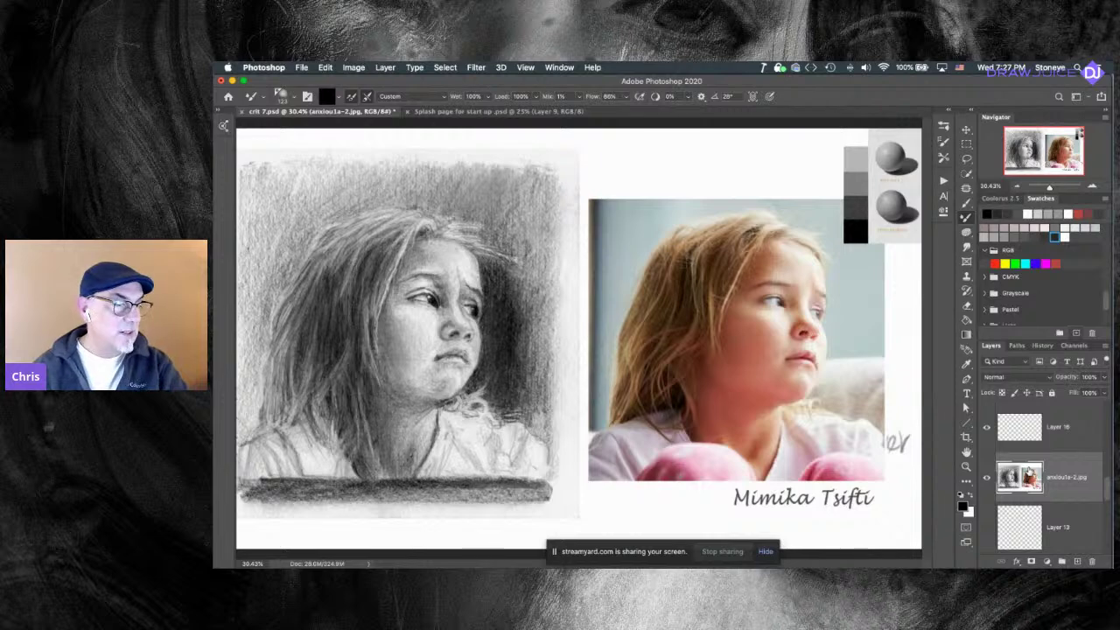
pyautogui.press('super+u')
pyautogui.moveTo(827, 389); pyautogui.dragTo(771, 388)
pyautogui.click(954, 307)
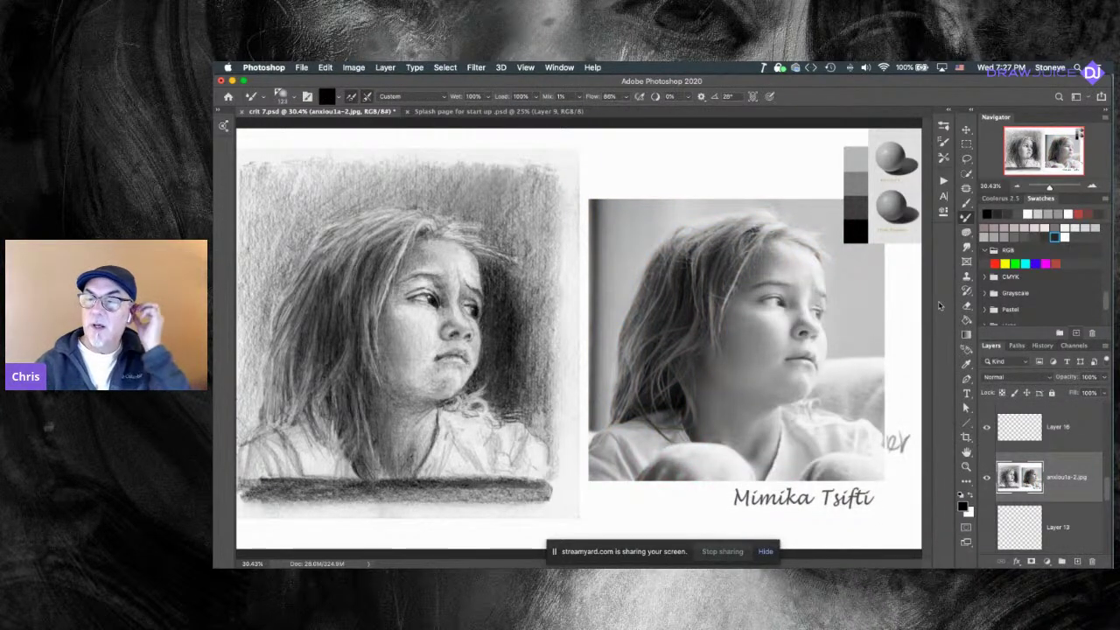
# Sketch a circle, a square and a triangle above the girl's photo on Layer 16, and set the paint color to RGB green.
pyautogui.click(1060, 429)
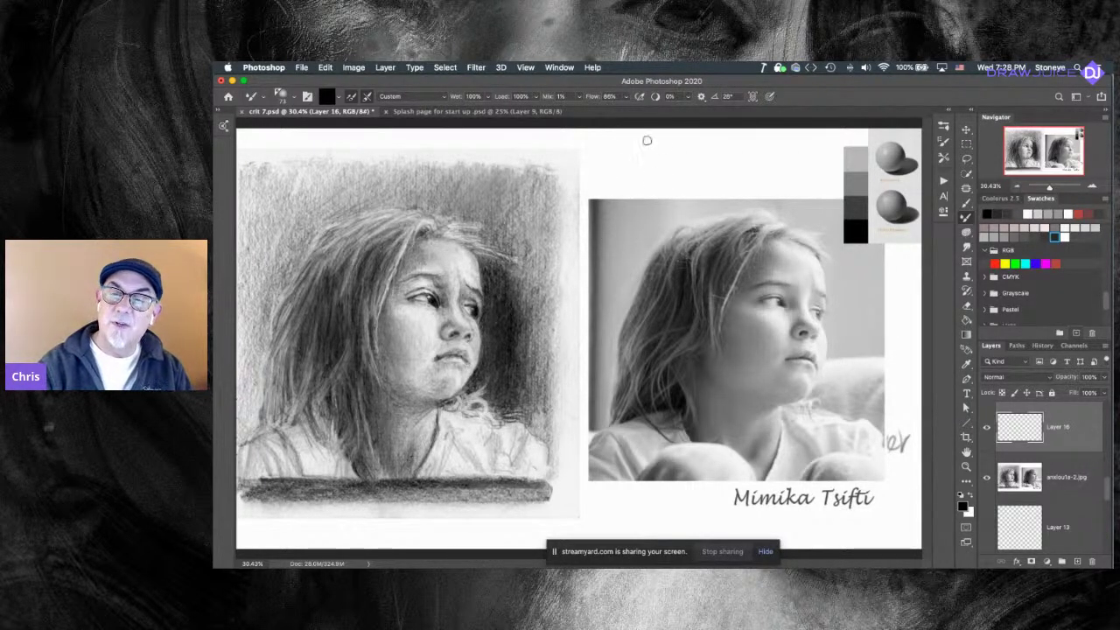
pyautogui.moveTo(608, 175)
pyautogui.mouseDown()
pyautogui.moveTo(643, 164)
pyautogui.moveTo(604, 156)
pyautogui.moveTo(640, 154)
pyautogui.moveTo(666, 173)
pyautogui.moveTo(713, 140)
pyautogui.moveTo(703, 173)
pyautogui.moveTo(665, 179)
pyautogui.mouseUp()
pyautogui.moveTo(728, 141)
pyautogui.mouseDown()
pyautogui.moveTo(748, 165)
pyautogui.moveTo(740, 138)
pyautogui.moveTo(779, 142)
pyautogui.moveTo(751, 179)
pyautogui.mouseUp()
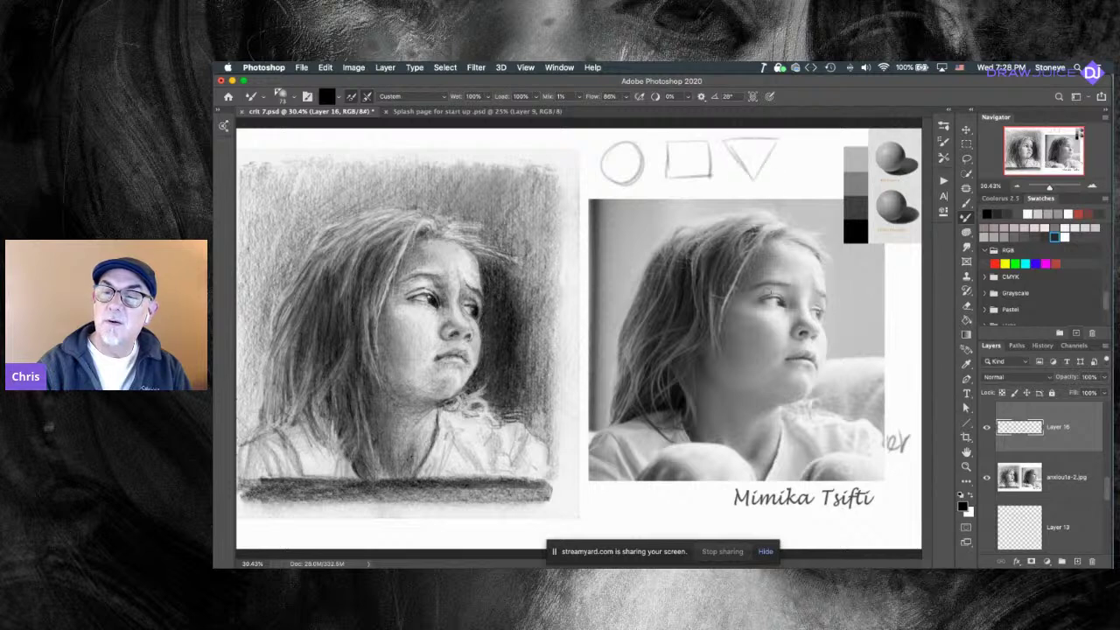
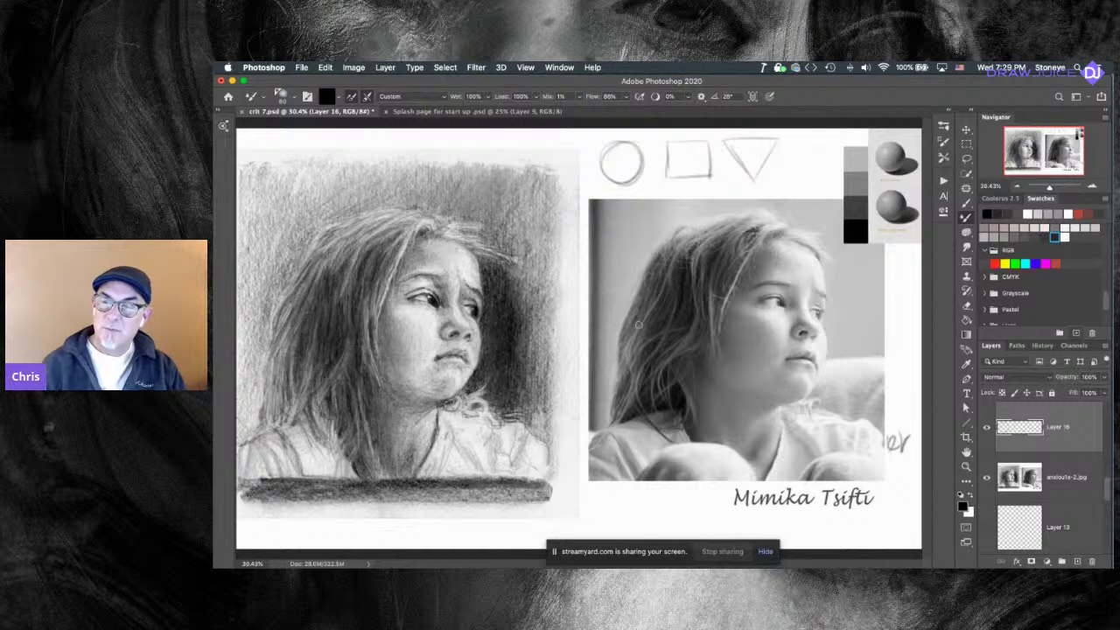
pyautogui.click(1018, 262)
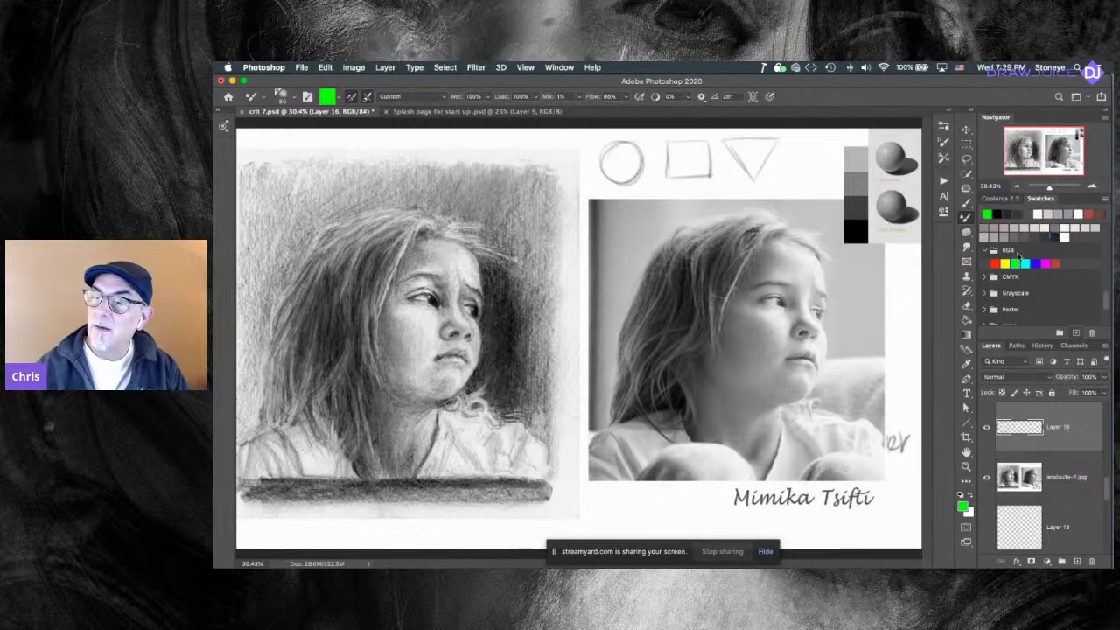
# Try green guide lines over the girl's forehead, brow and cheek on the photo.
pyautogui.moveTo(765, 236); pyautogui.dragTo(771, 272)
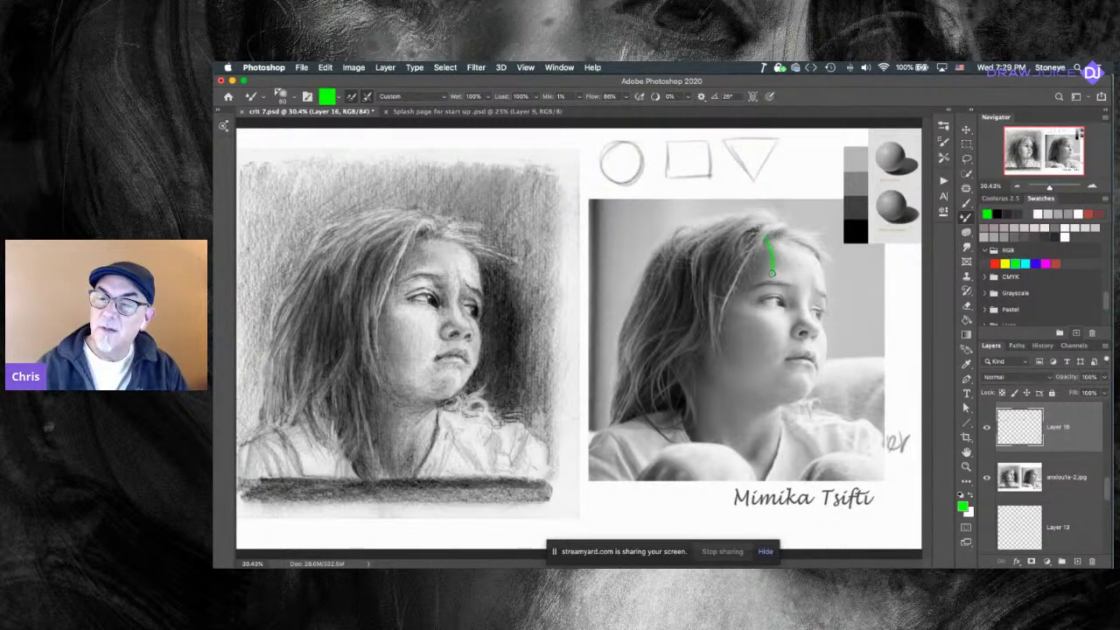
pyautogui.moveTo(769, 279); pyautogui.dragTo(742, 296)
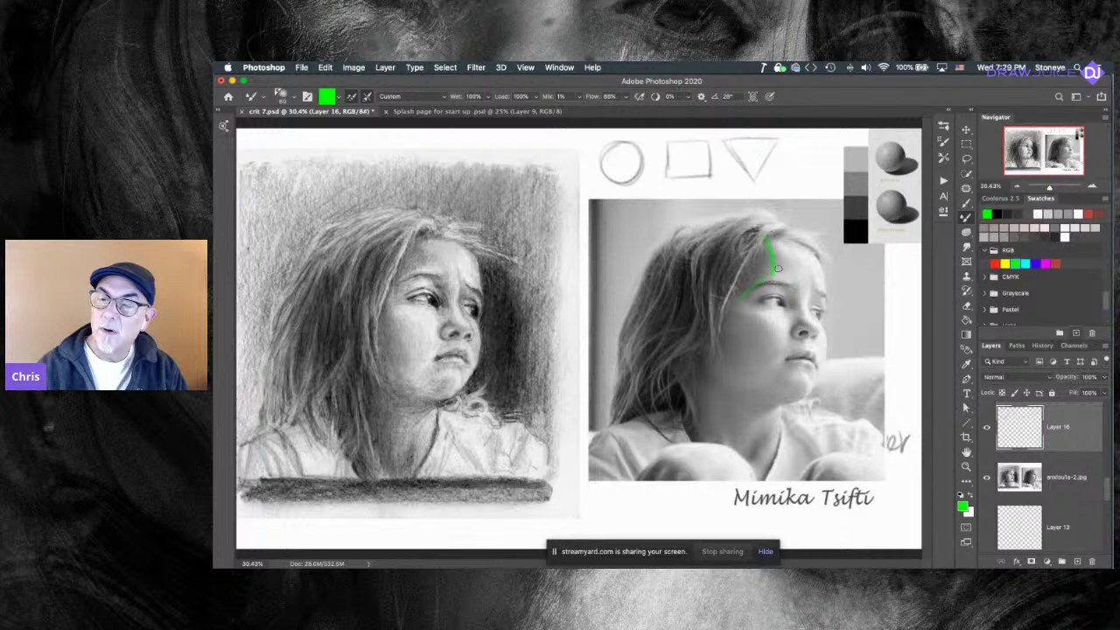
pyautogui.press('super+z')
pyautogui.press('super+z')
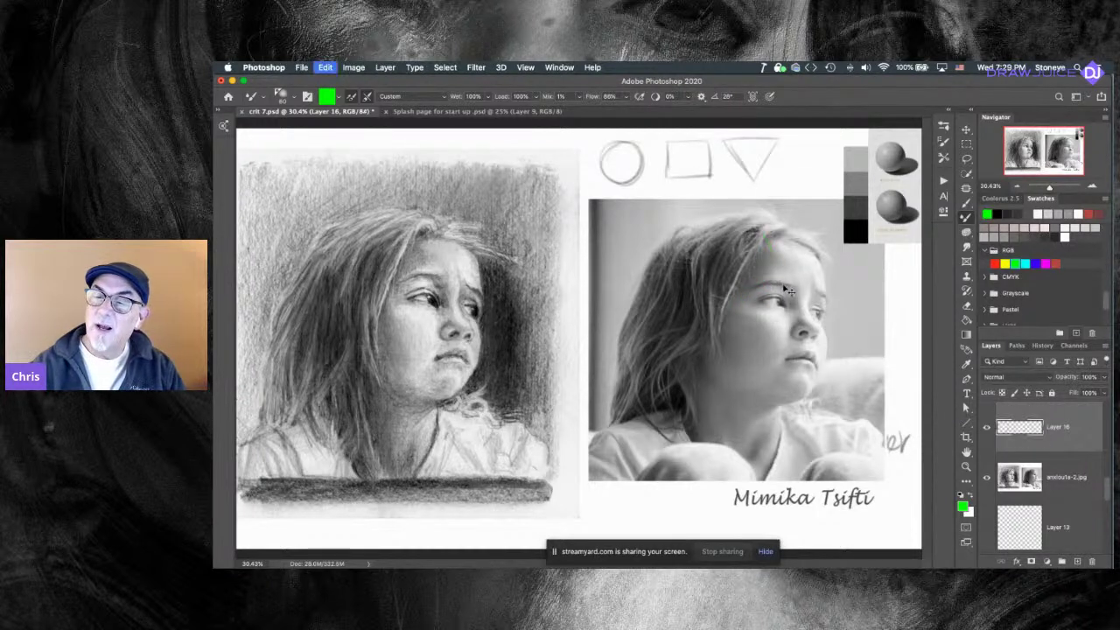
pyautogui.moveTo(778, 303); pyautogui.dragTo(784, 398)
pyautogui.press('super+z')
# Outline the girl's head in green over the photo as a box, with a front face plane and a side plane from jaw to crown.
pyautogui.moveTo(764, 242)
pyautogui.mouseDown()
pyautogui.moveTo(780, 407)
pyautogui.moveTo(803, 395)
pyautogui.mouseUp()
pyautogui.moveTo(759, 235)
pyautogui.mouseDown()
pyautogui.moveTo(823, 254)
pyautogui.moveTo(819, 375)
pyautogui.moveTo(798, 395)
pyautogui.mouseUp()
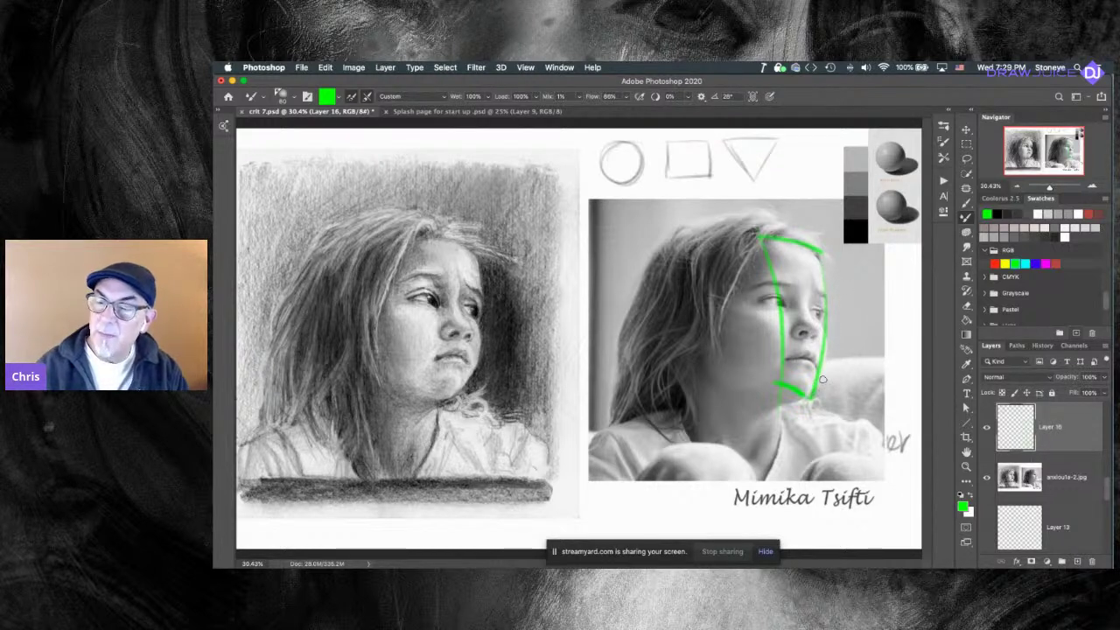
pyautogui.moveTo(709, 376); pyautogui.dragTo(779, 386)
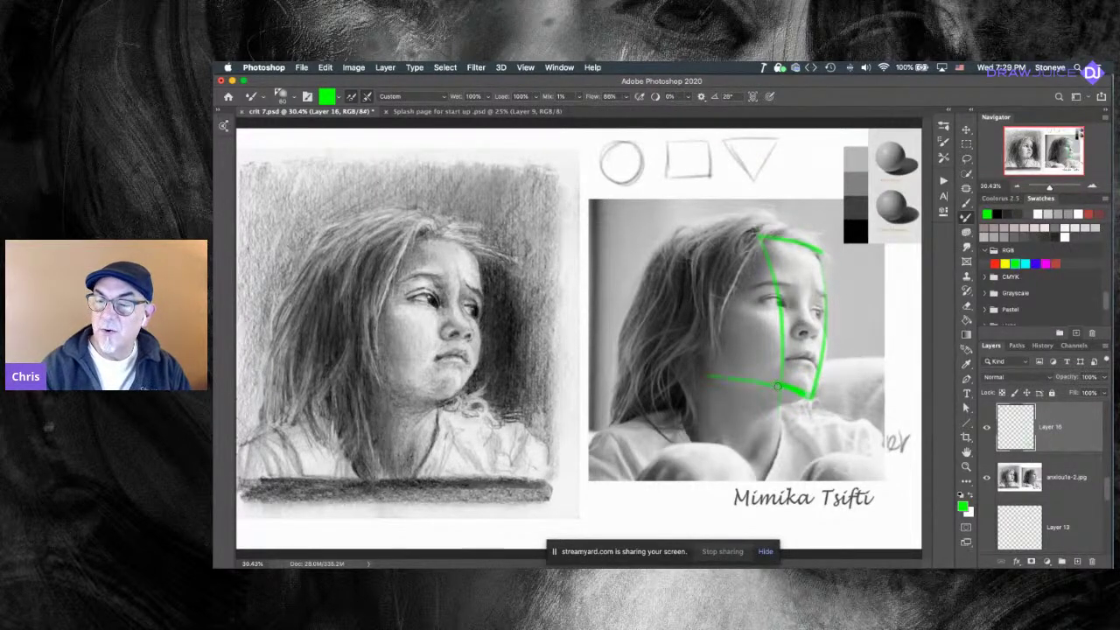
pyautogui.moveTo(710, 376); pyautogui.dragTo(701, 332)
pyautogui.keyDown('shift'); pyautogui.click(652, 250); pyautogui.keyUp('shift')
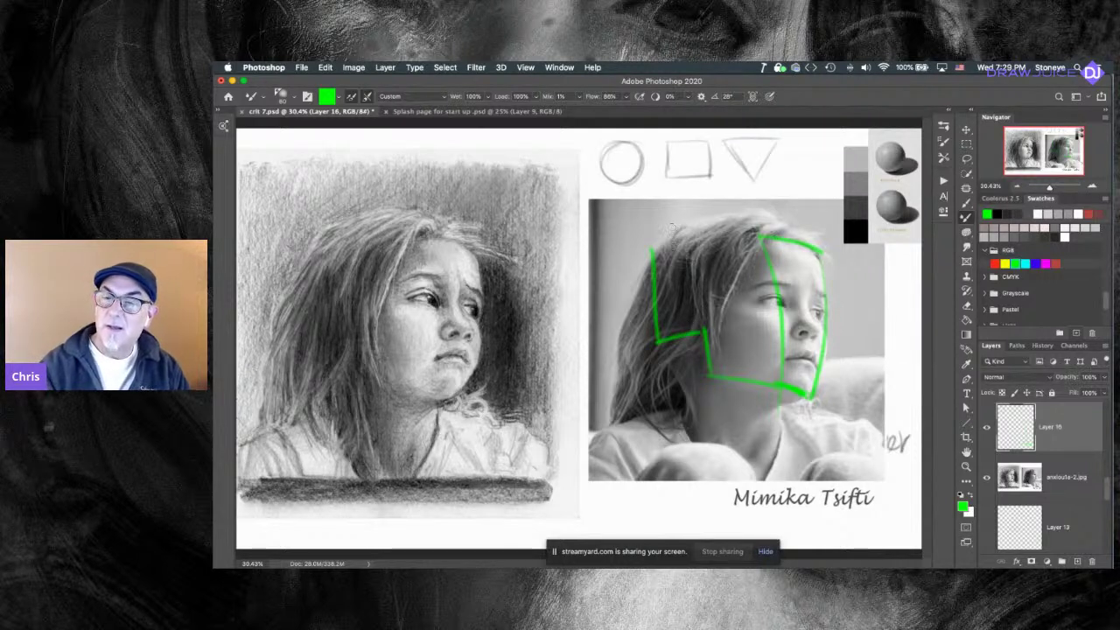
pyautogui.keyDown('shift'); pyautogui.click(760, 232); pyautogui.keyUp('shift')
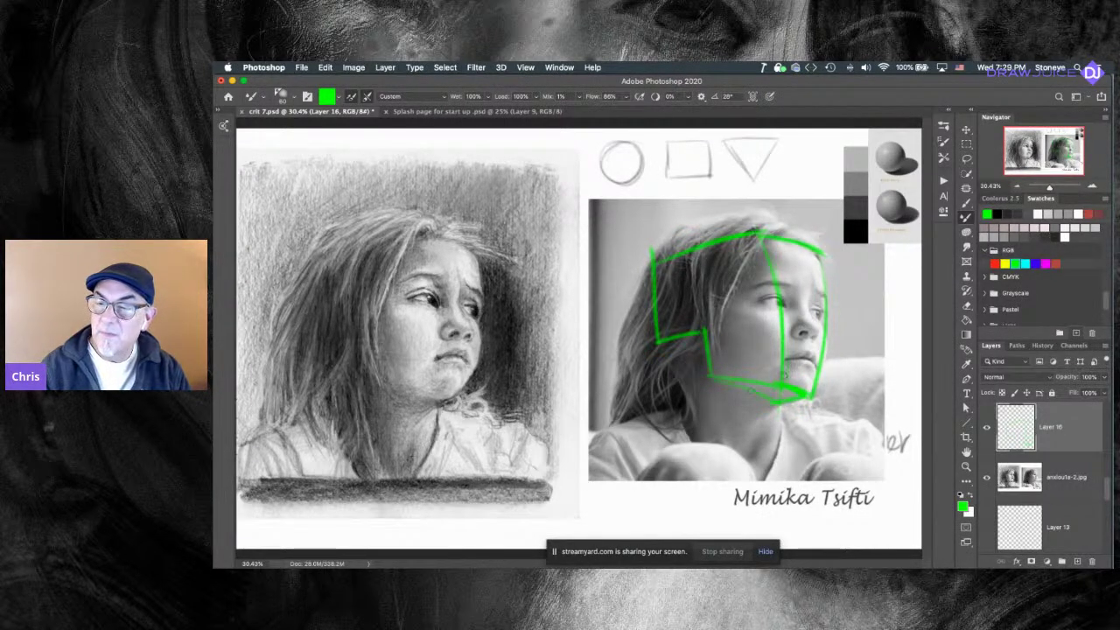
# Draw the girl's neck in green as a cylinder below the jaw.
pyautogui.moveTo(777, 403); pyautogui.dragTo(777, 457)
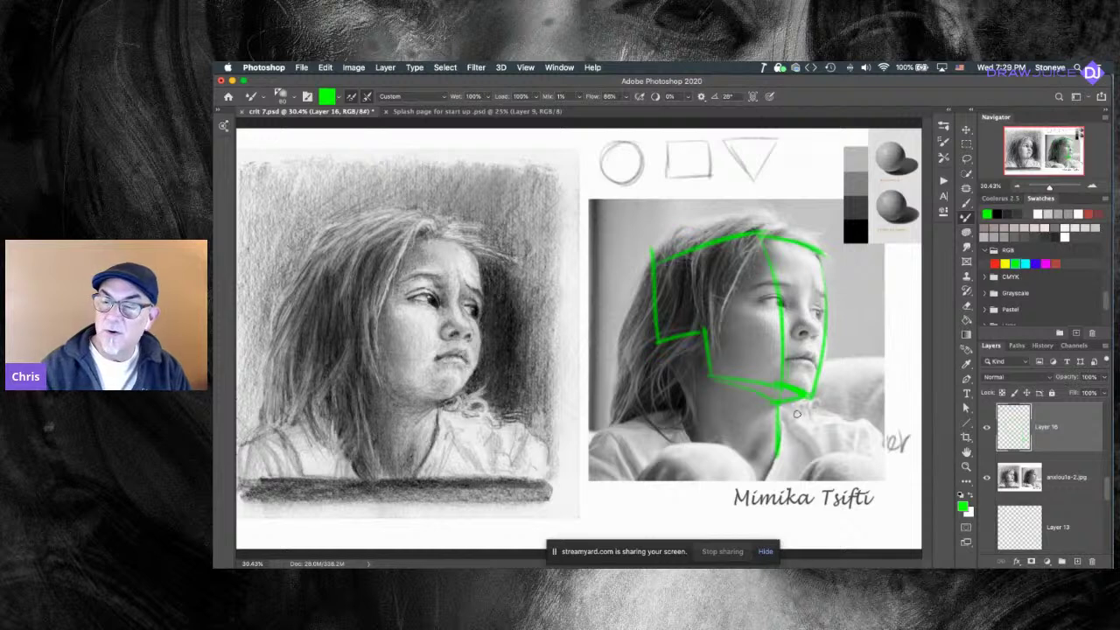
pyautogui.moveTo(691, 353); pyautogui.dragTo(679, 430)
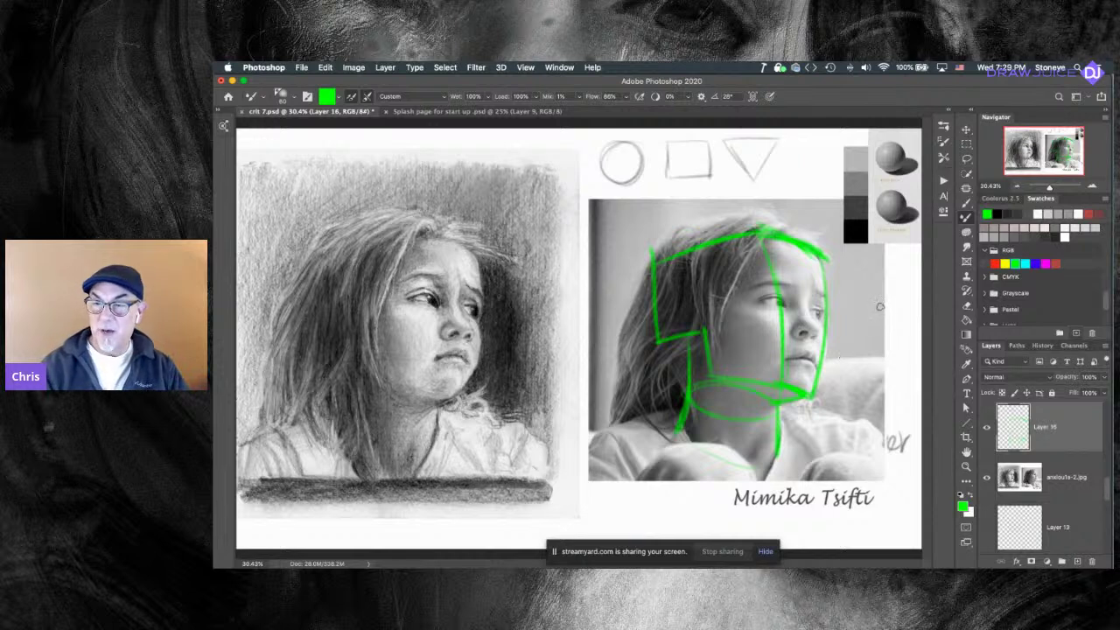
# Hide the green box-head layer and, on a new layer, trace the plane change from the girl's forehead along brow and cheekbone in green.
pyautogui.click(988, 428)
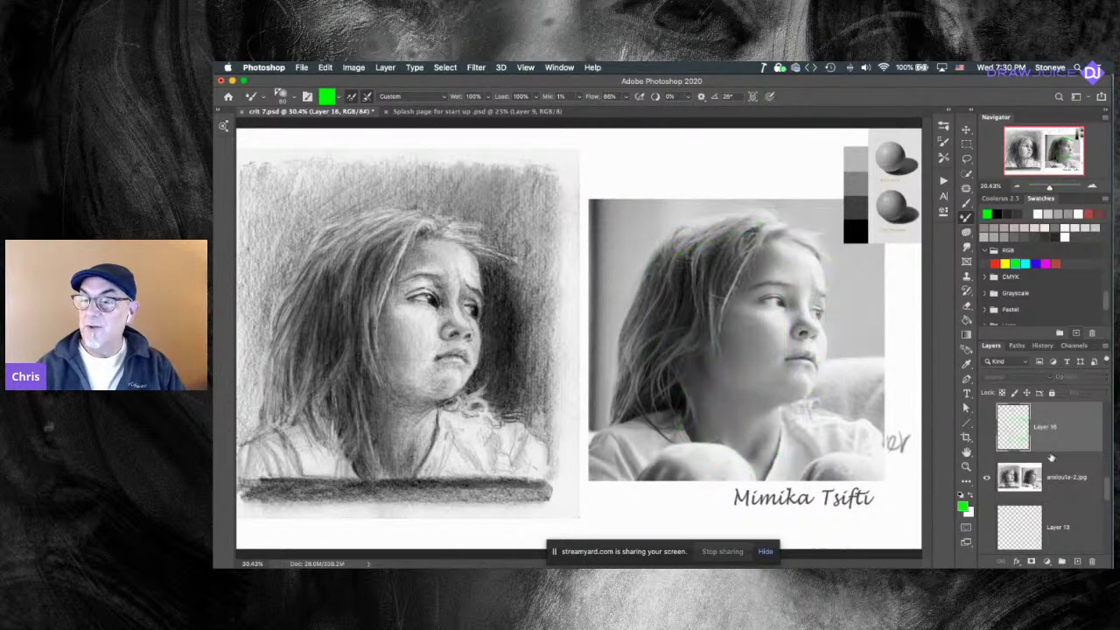
pyautogui.click(1079, 561)
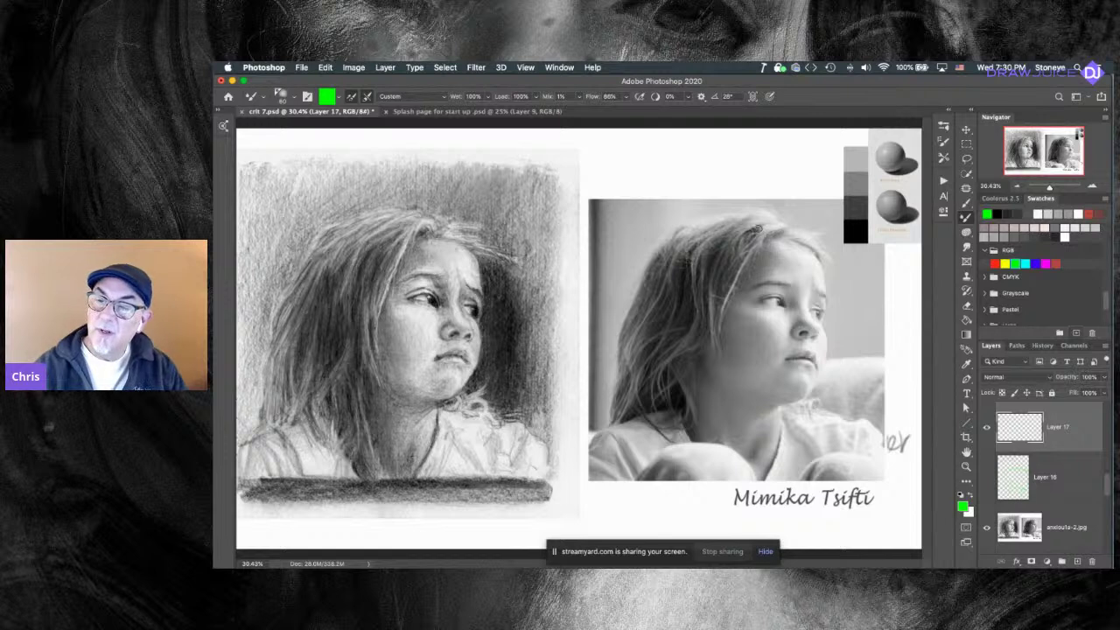
pyautogui.moveTo(762, 236); pyautogui.dragTo(770, 278)
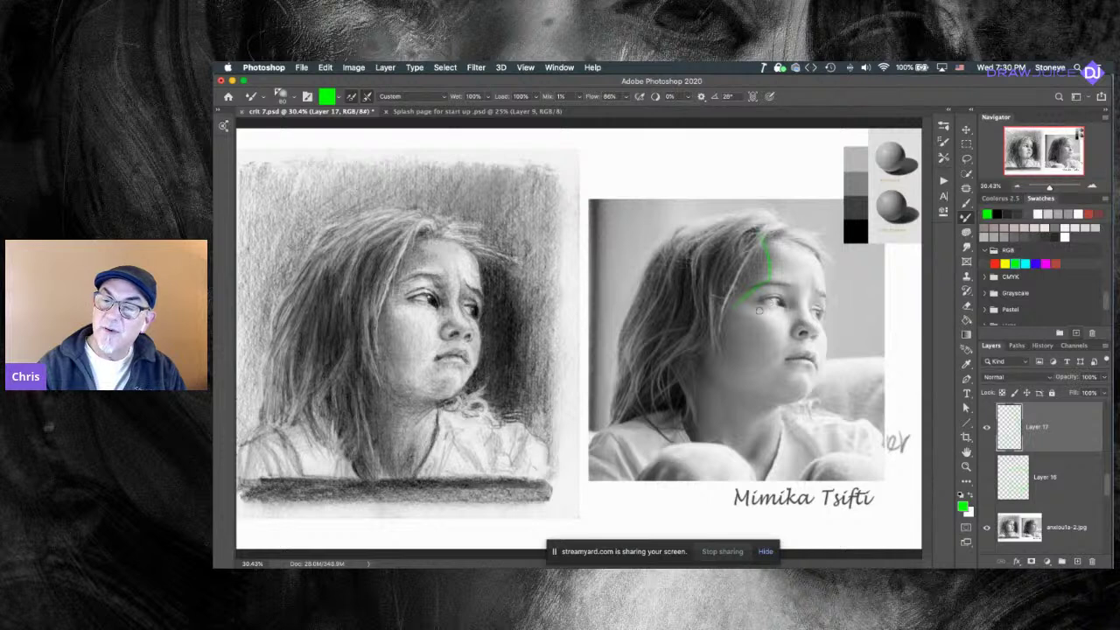
pyautogui.moveTo(729, 307); pyautogui.dragTo(766, 320)
pyautogui.press('super+z')
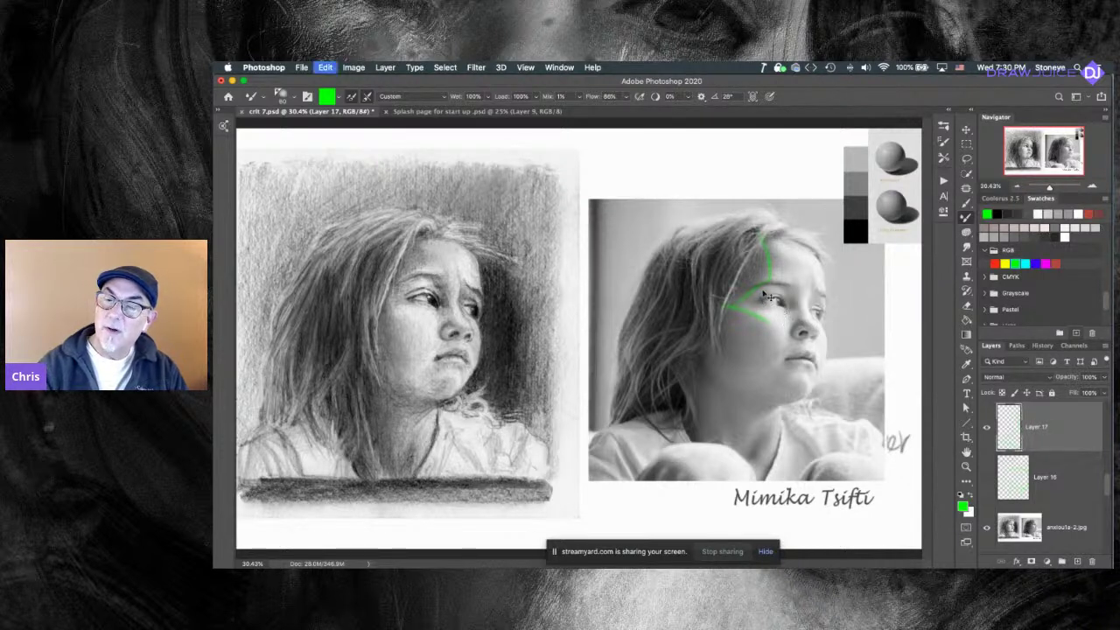
# Shade a green band across the girl's eye area on the photo and draw the cheek's plane change down toward the mouth corner.
pyautogui.moveTo(743, 287)
pyautogui.mouseDown()
pyautogui.moveTo(823, 293)
pyautogui.moveTo(831, 315)
pyautogui.moveTo(796, 310)
pyautogui.moveTo(821, 320)
pyautogui.mouseUp()
pyautogui.moveTo(758, 301)
pyautogui.mouseDown()
pyautogui.moveTo(779, 287)
pyautogui.moveTo(779, 300)
pyautogui.moveTo(810, 296)
pyautogui.moveTo(818, 308)
pyautogui.mouseUp()
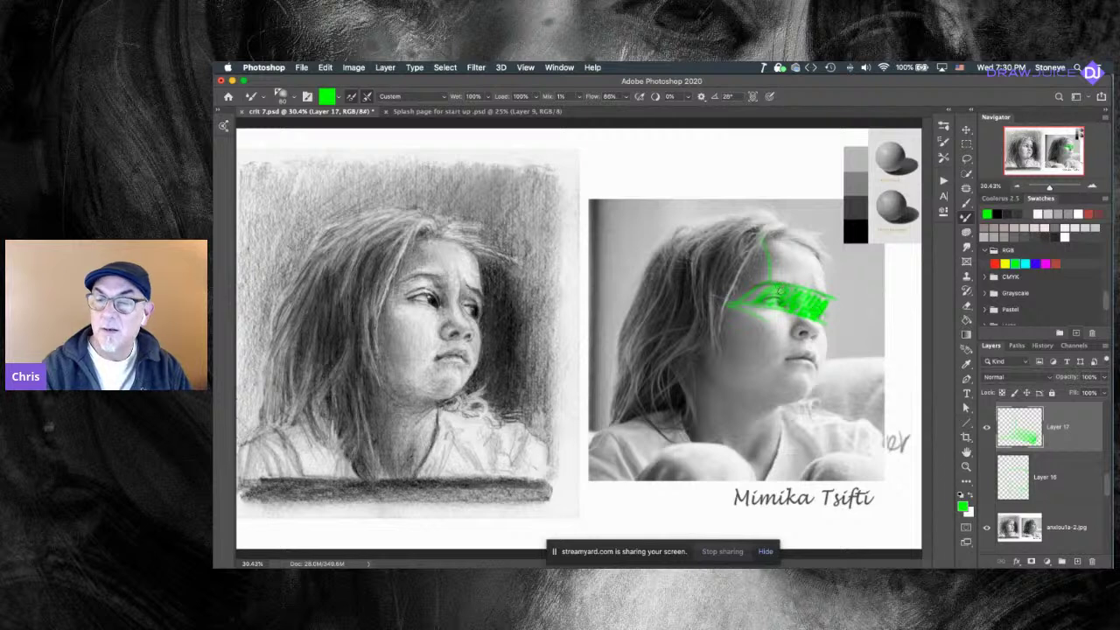
pyautogui.moveTo(748, 314); pyautogui.dragTo(774, 355)
pyautogui.moveTo(749, 311); pyautogui.dragTo(777, 369)
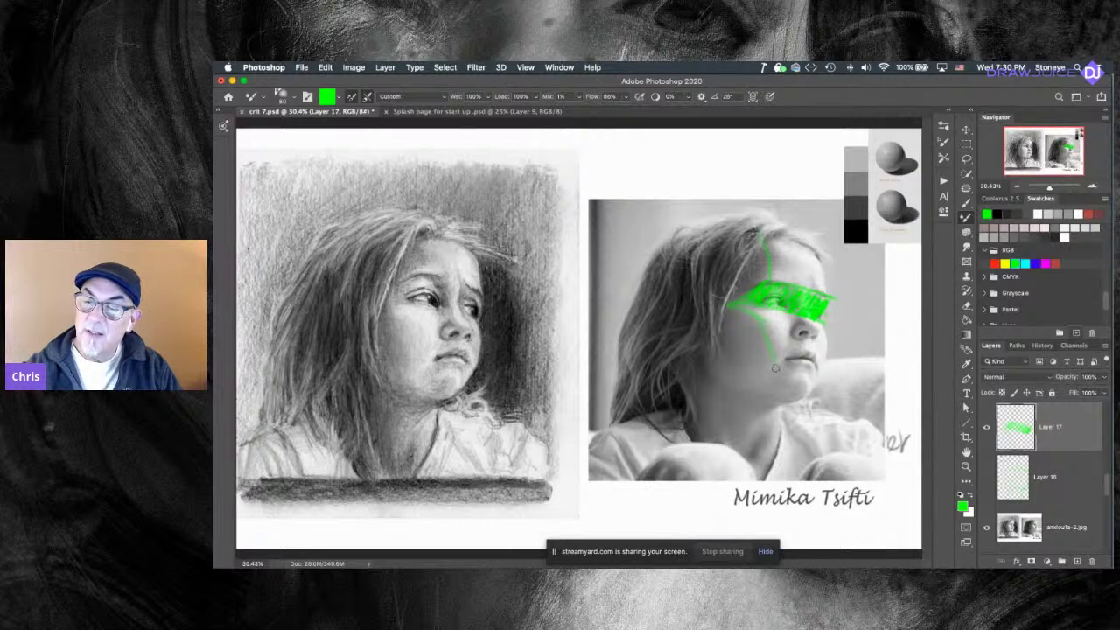
pyautogui.moveTo(761, 325); pyautogui.dragTo(775, 368)
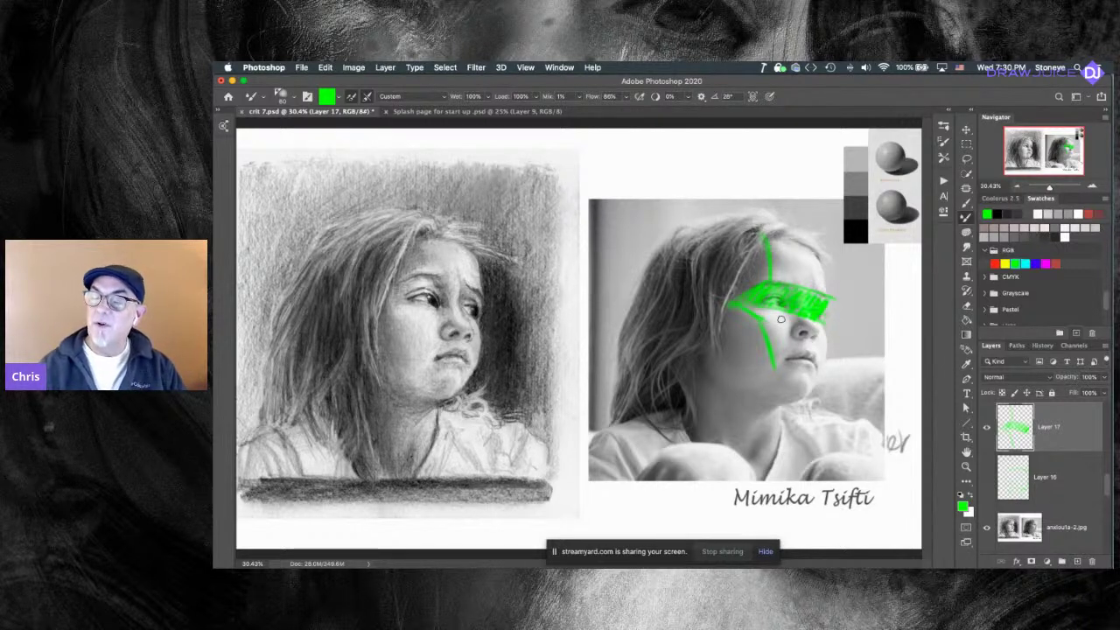
# Erase the green shading over the eyes and extend the plane-change line below the mouth, around the chin and down to the neck.
pyautogui.press('e')
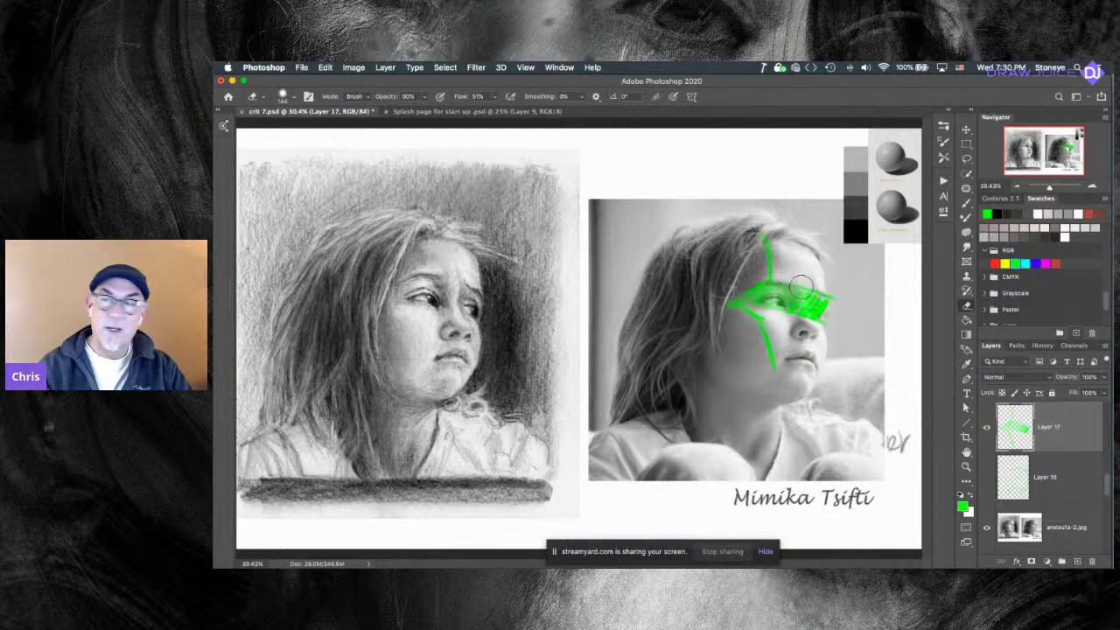
pyautogui.moveTo(769, 302)
pyautogui.mouseDown()
pyautogui.moveTo(836, 293)
pyautogui.moveTo(820, 320)
pyautogui.moveTo(831, 287)
pyautogui.moveTo(782, 313)
pyautogui.moveTo(800, 283)
pyautogui.mouseUp()
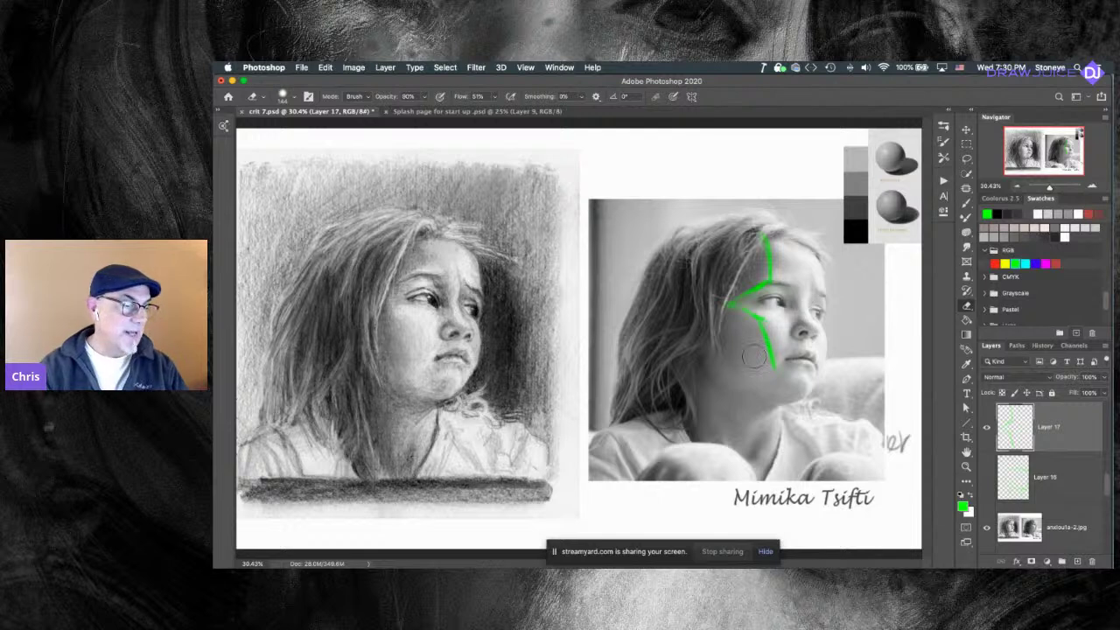
pyautogui.press('b')
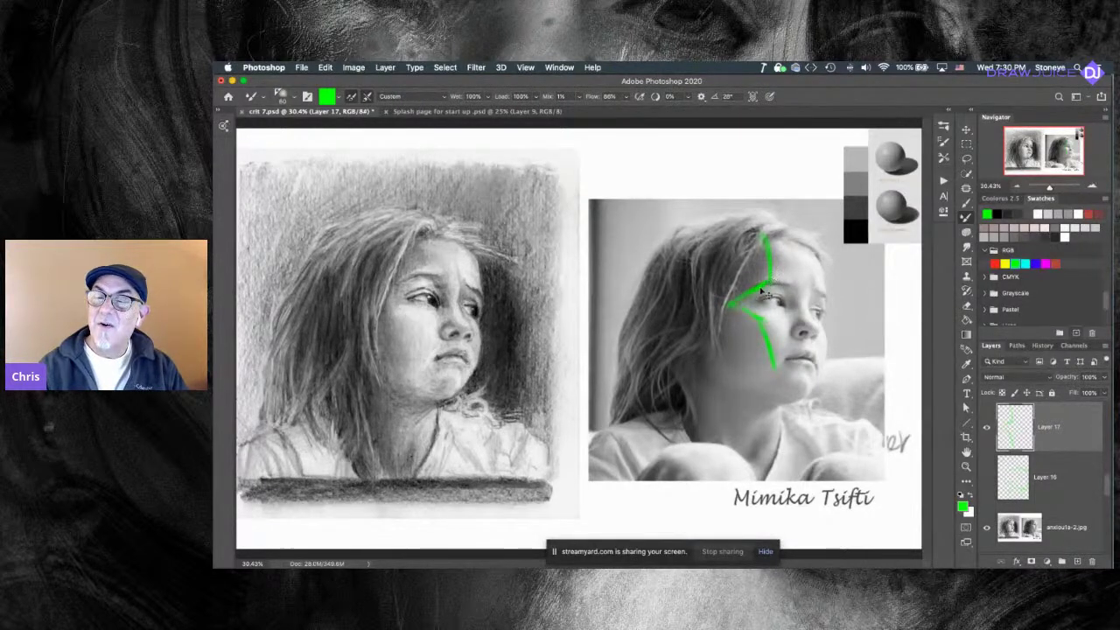
pyautogui.moveTo(736, 302); pyautogui.dragTo(765, 321)
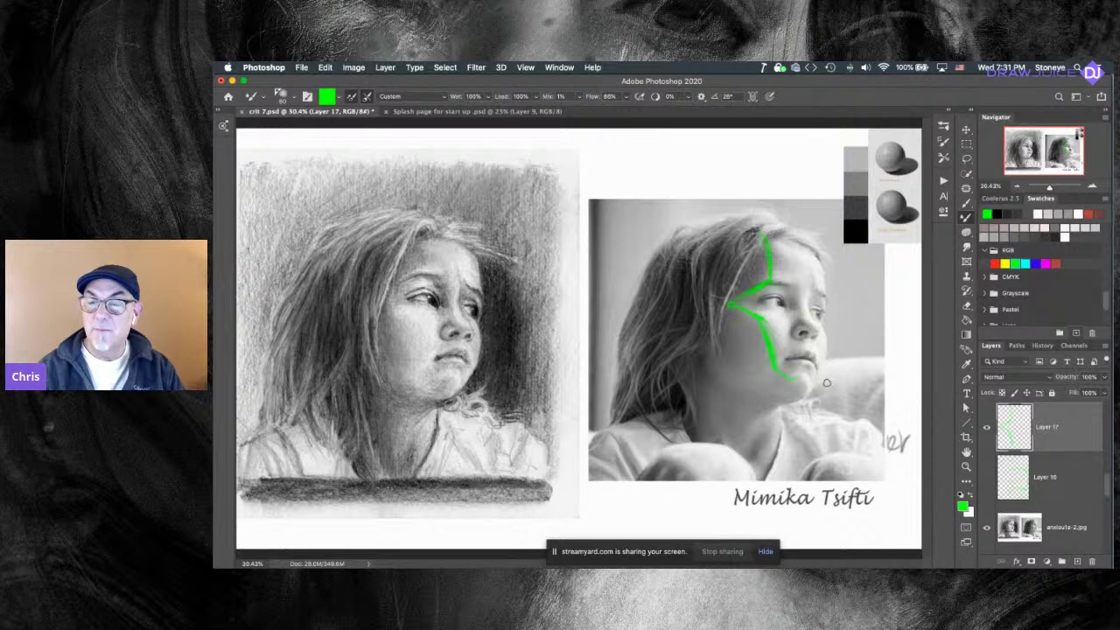
pyautogui.moveTo(816, 380); pyautogui.dragTo(766, 415)
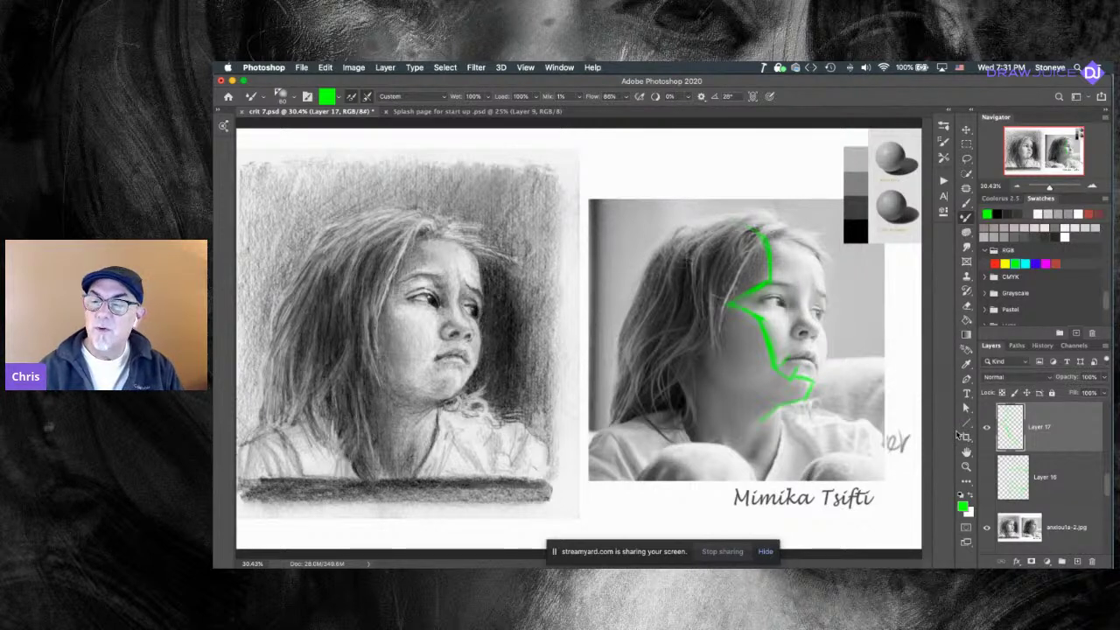
# Hide Layer 17, add a new layer, and load the brush with a solid dark color sampled from the girl's hair in the photo.
pyautogui.click(987, 428)
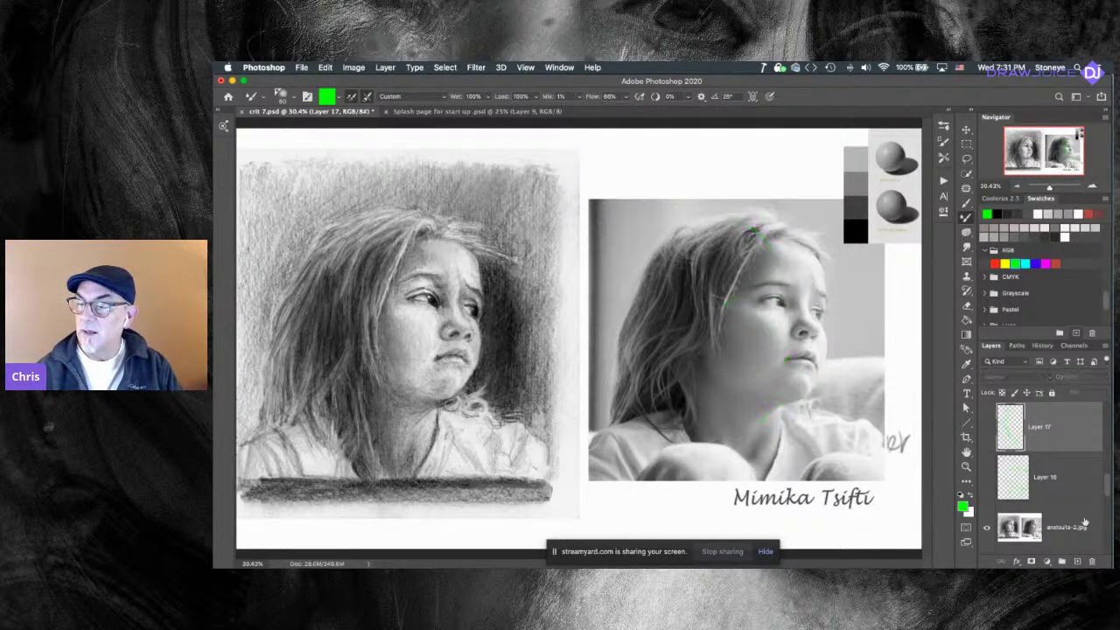
pyautogui.click(1078, 561)
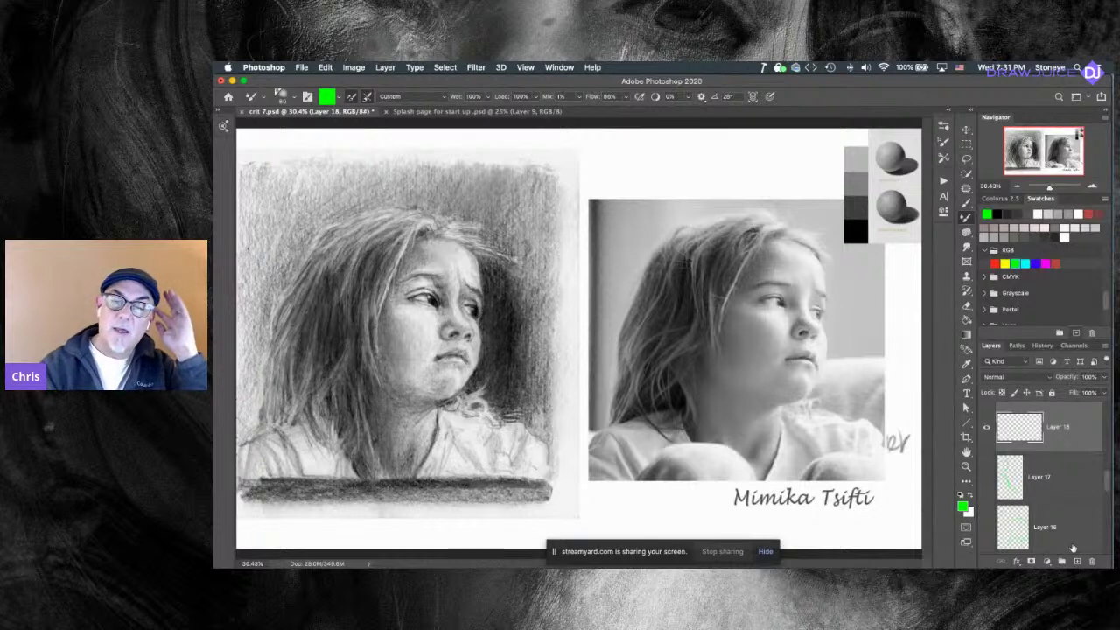
pyautogui.keyDown('alt'); pyautogui.click(508, 305); pyautogui.keyUp('alt')
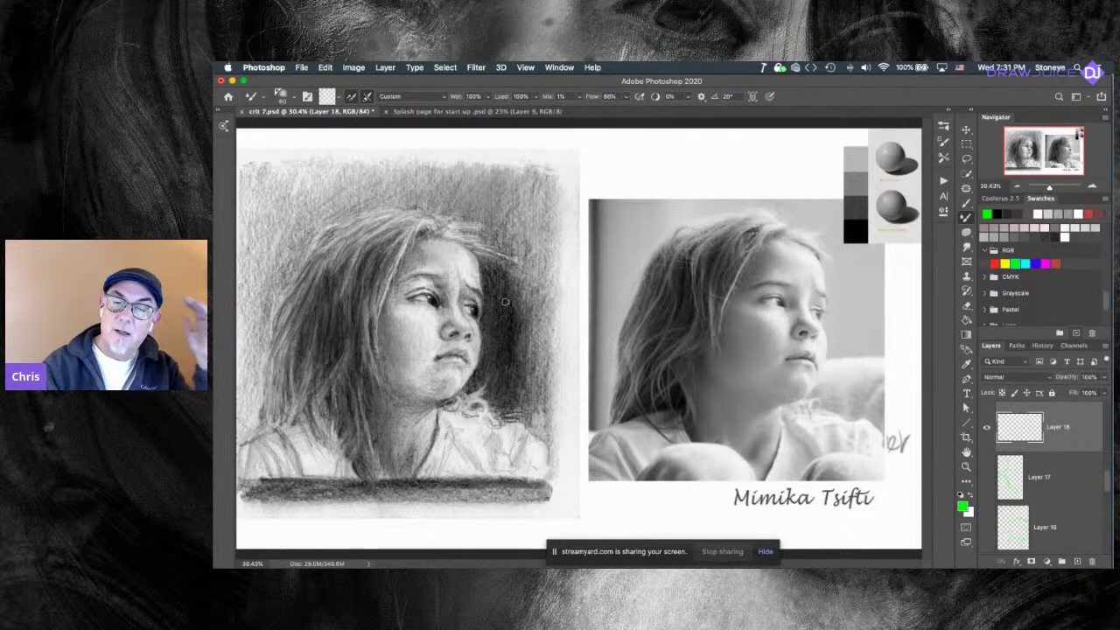
pyautogui.moveTo(425, 334); pyautogui.dragTo(440, 334)
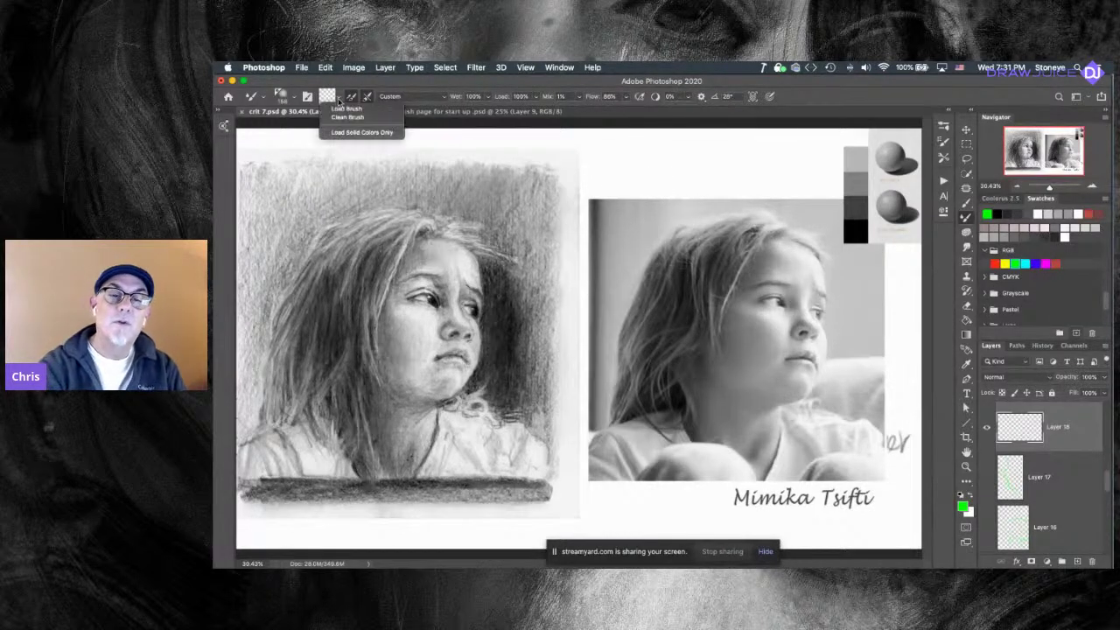
pyautogui.click(338, 98)
pyautogui.click(353, 133)
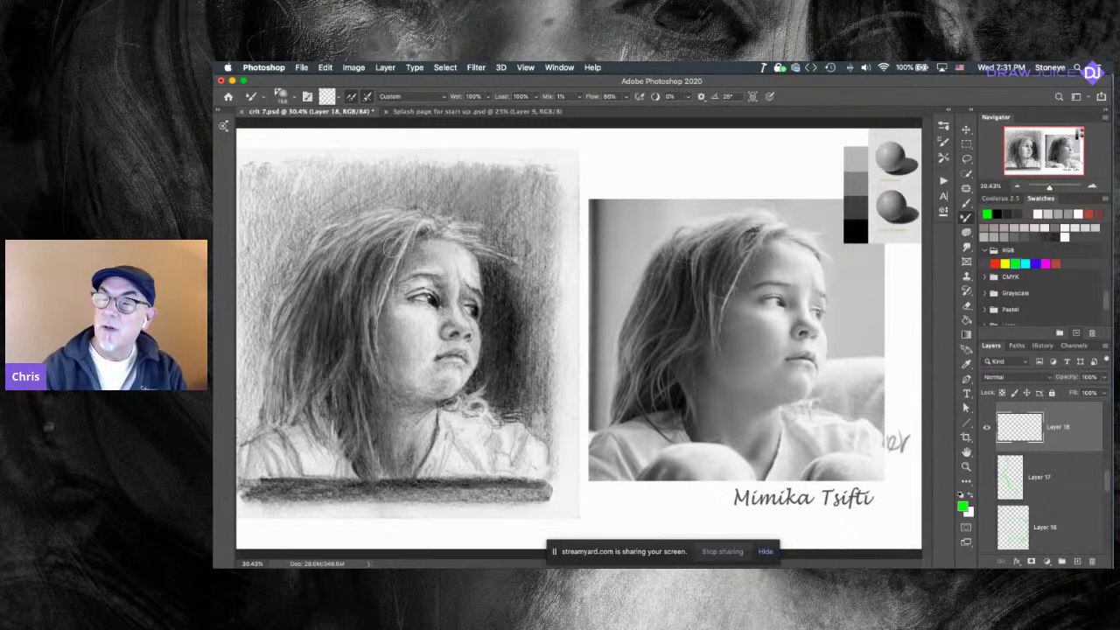
pyautogui.keyDown('alt'); pyautogui.click(727, 262); pyautogui.keyUp('alt')
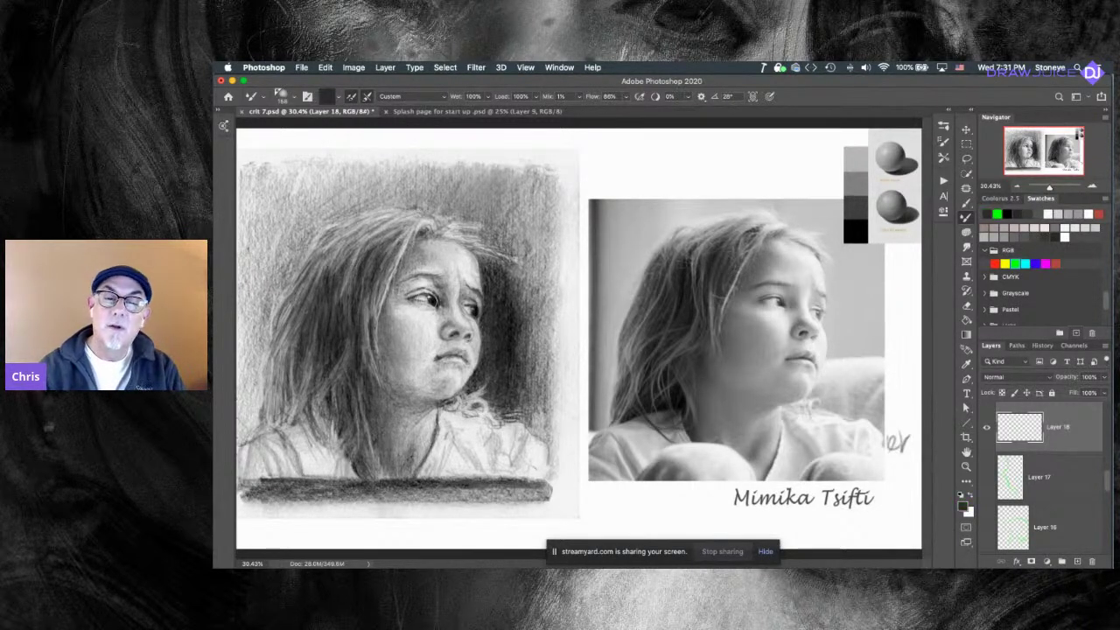
# Try dark strokes over the cheek of the girl's drawing, undoing the trial strokes, and darken the plane below the cheekbone.
pyautogui.moveTo(382, 305); pyautogui.dragTo(438, 357)
pyautogui.press('super+z')
pyautogui.moveTo(381, 294); pyautogui.dragTo(418, 331)
pyautogui.press('super+z')
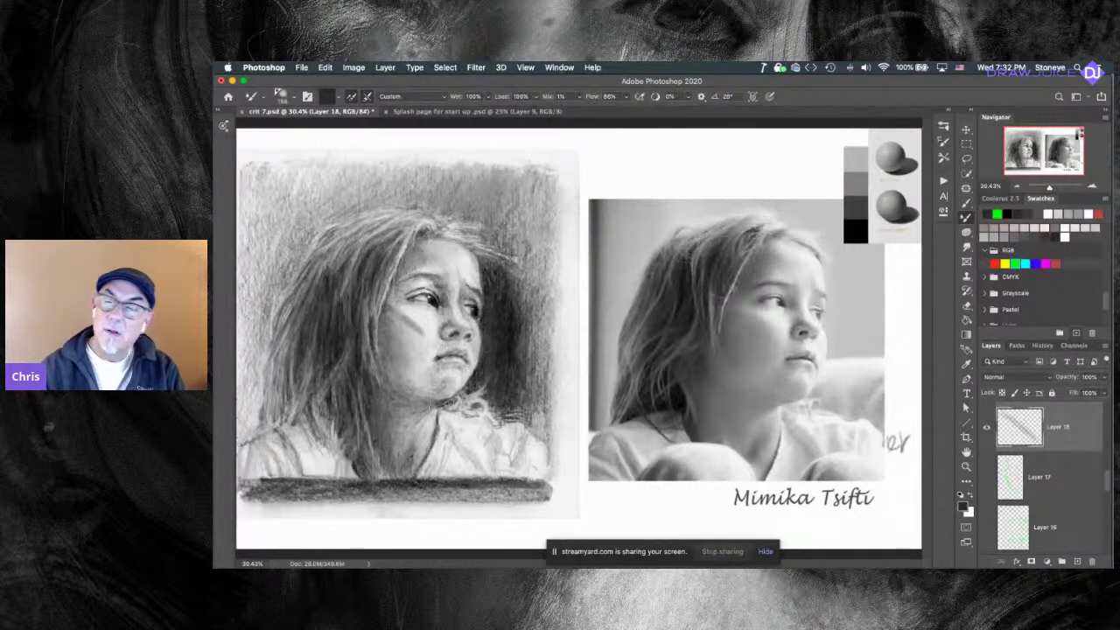
pyautogui.press('super+z')
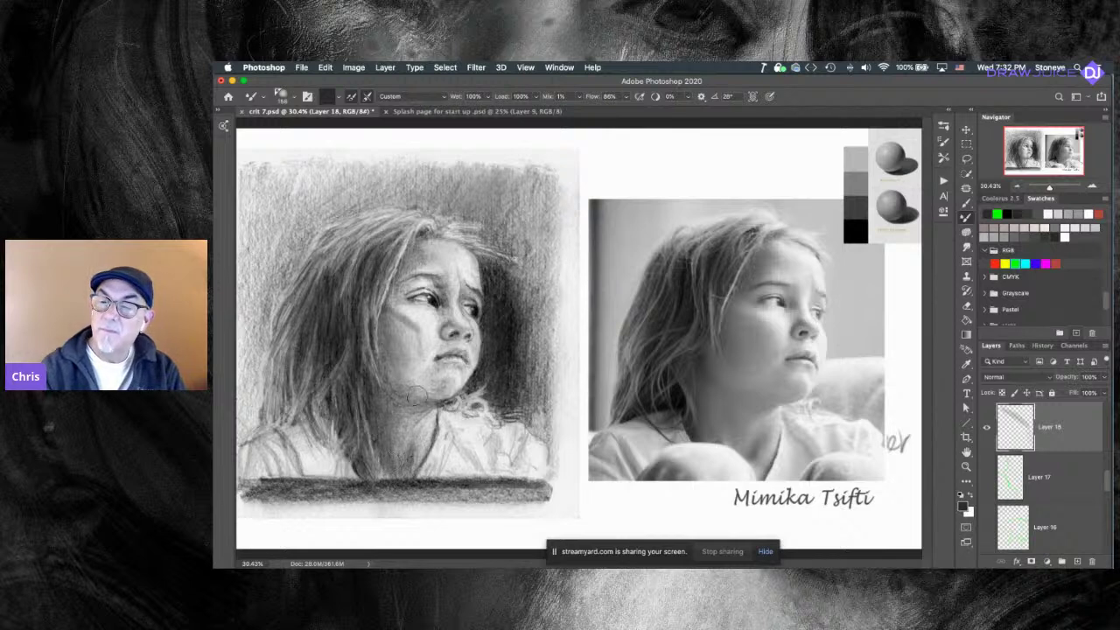
pyautogui.press('super+shift+z')
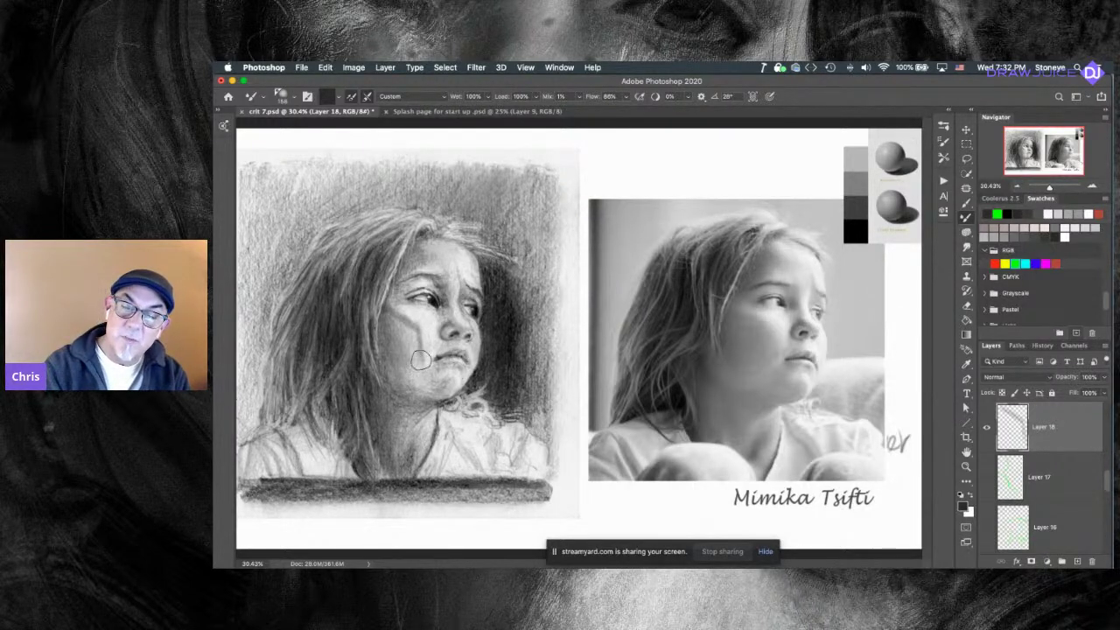
# Draw a gray zigzag plane-change line above the photo and mark the shadow edges around the mouth and chin on the drawing.
pyautogui.moveTo(592, 142)
pyautogui.mouseDown()
pyautogui.moveTo(628, 166)
pyautogui.moveTo(616, 181)
pyautogui.moveTo(638, 207)
pyautogui.mouseUp()
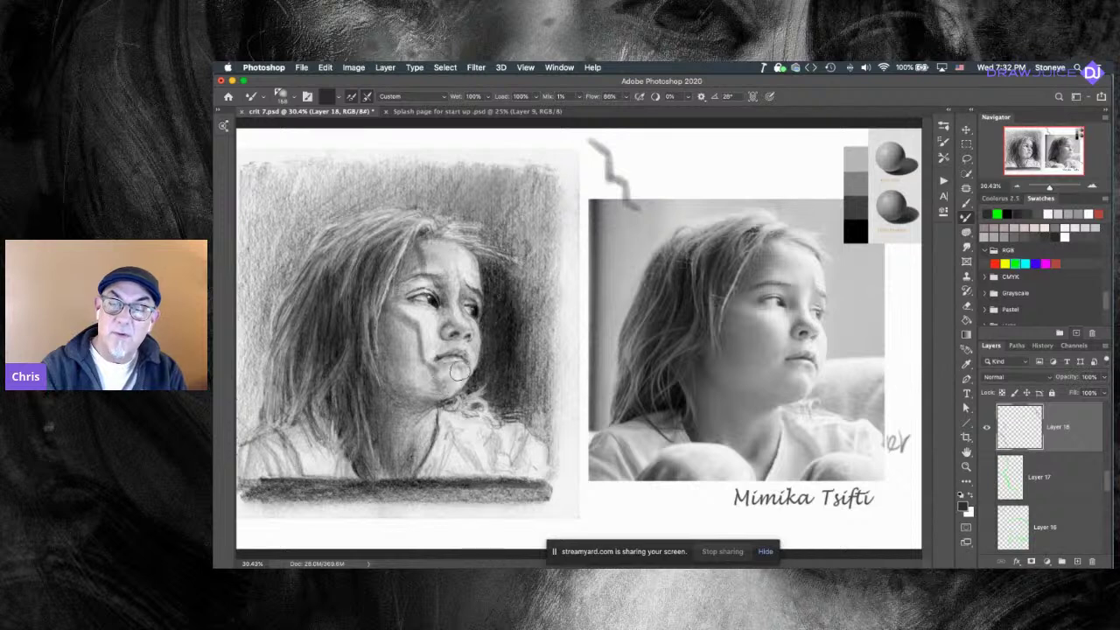
pyautogui.moveTo(447, 390); pyautogui.dragTo(436, 390)
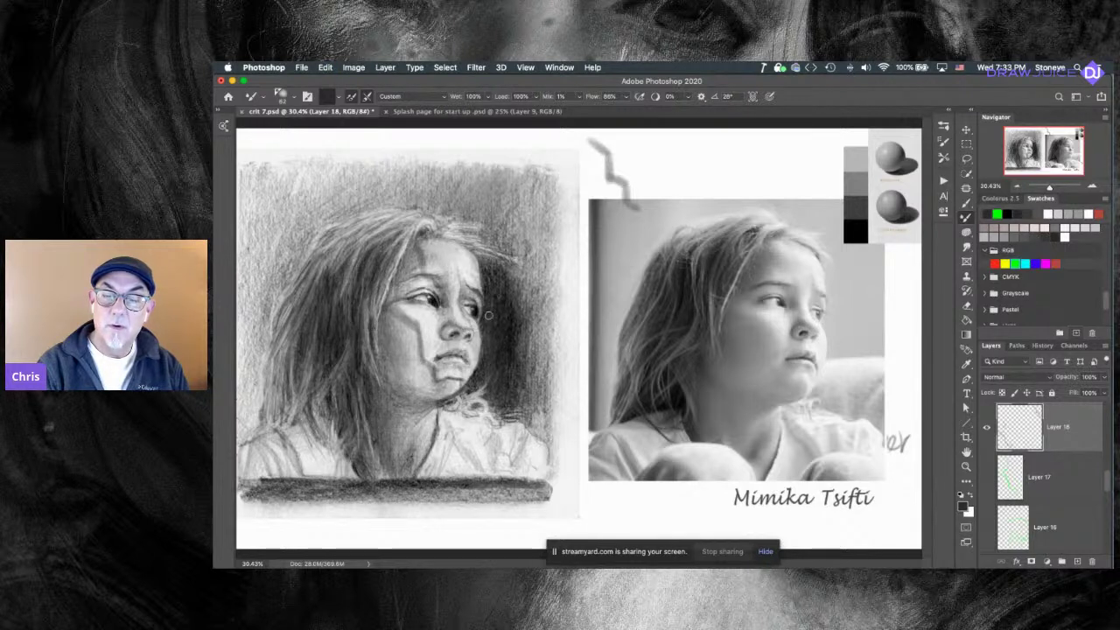
pyautogui.moveTo(484, 385); pyautogui.dragTo(500, 383)
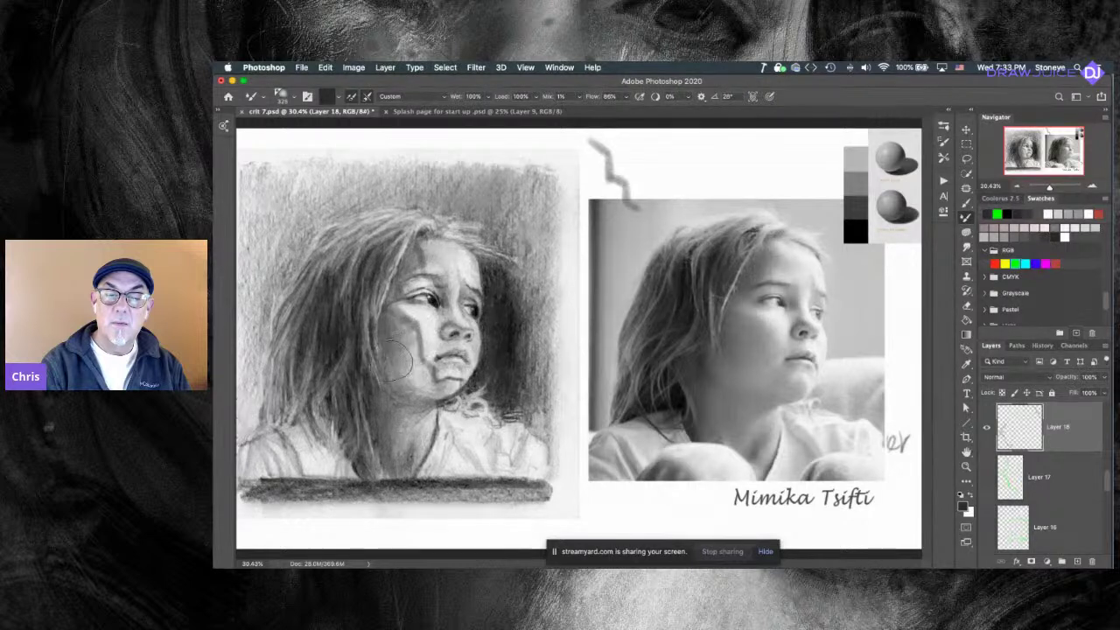
# Mass in the shadow over the drawing's side cheek and jaw with a large brush, undoing unwanted strokes.
pyautogui.moveTo(409, 355); pyautogui.dragTo(410, 380)
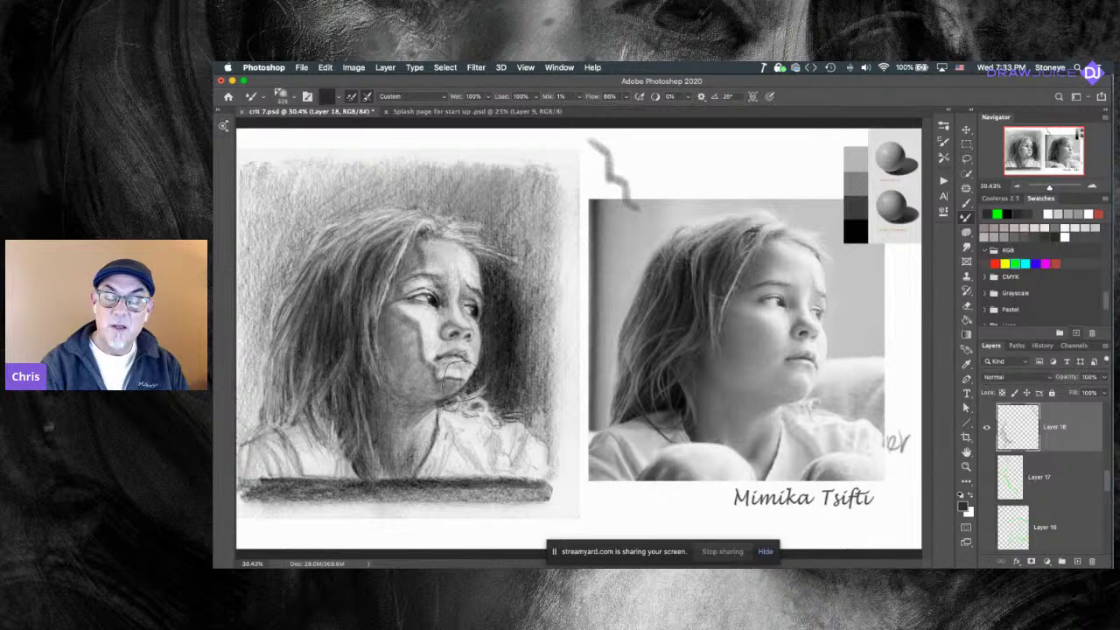
pyautogui.press('super+z')
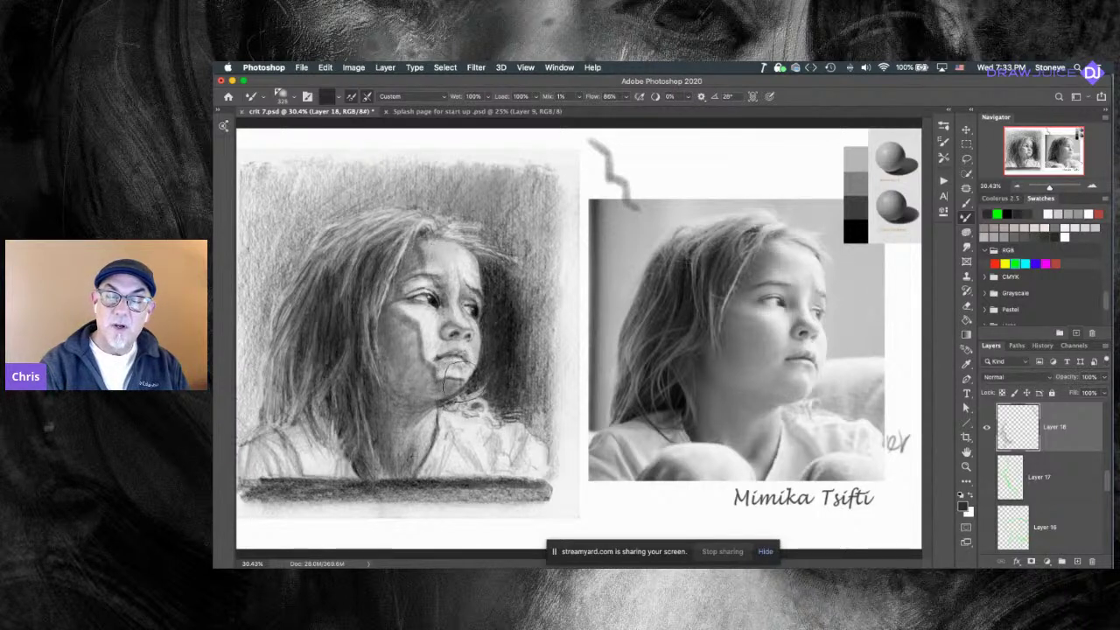
pyautogui.moveTo(398, 320); pyautogui.dragTo(420, 342)
pyautogui.press('super+z')
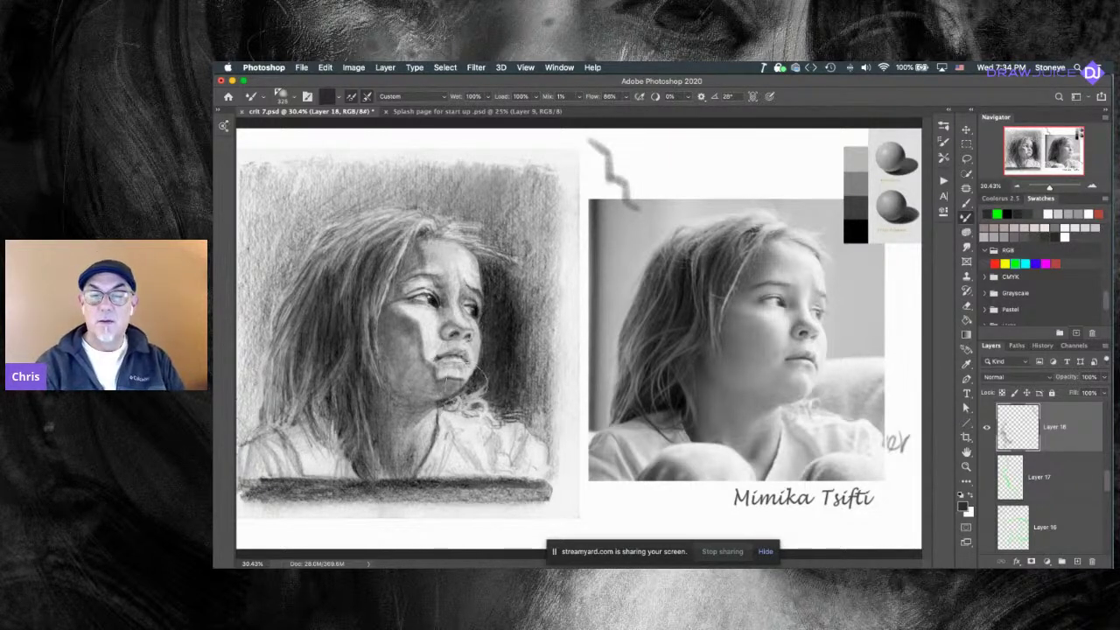
# Soften the cheek and jaw shadow edges with the Smudge tool and rework the shading beside the drawing's mouth with the brush.
pyautogui.press('r')
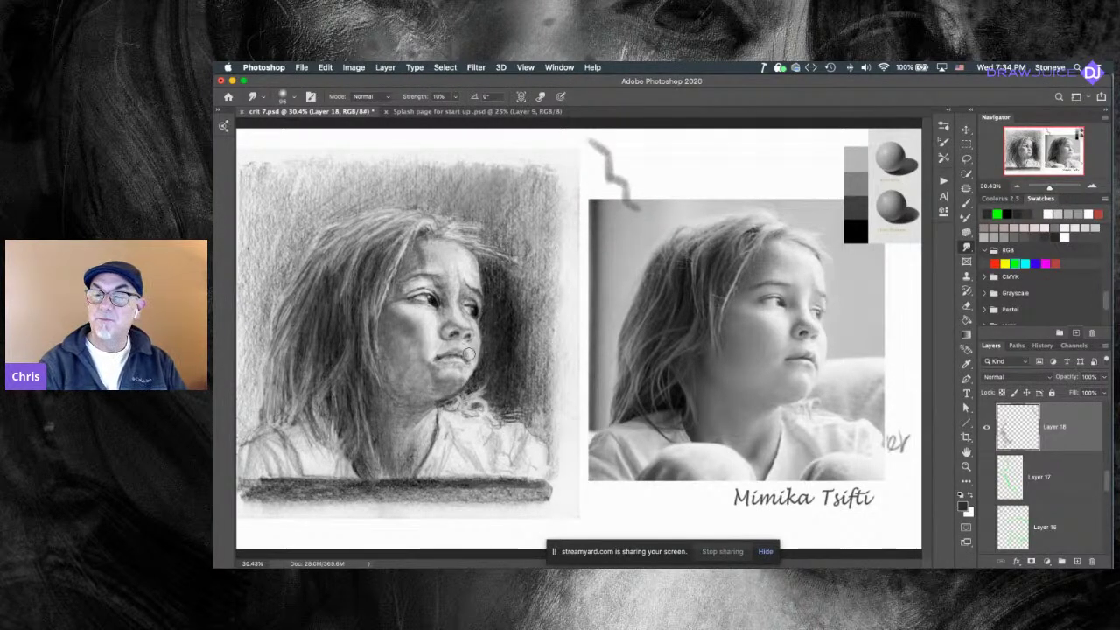
pyautogui.press('b')
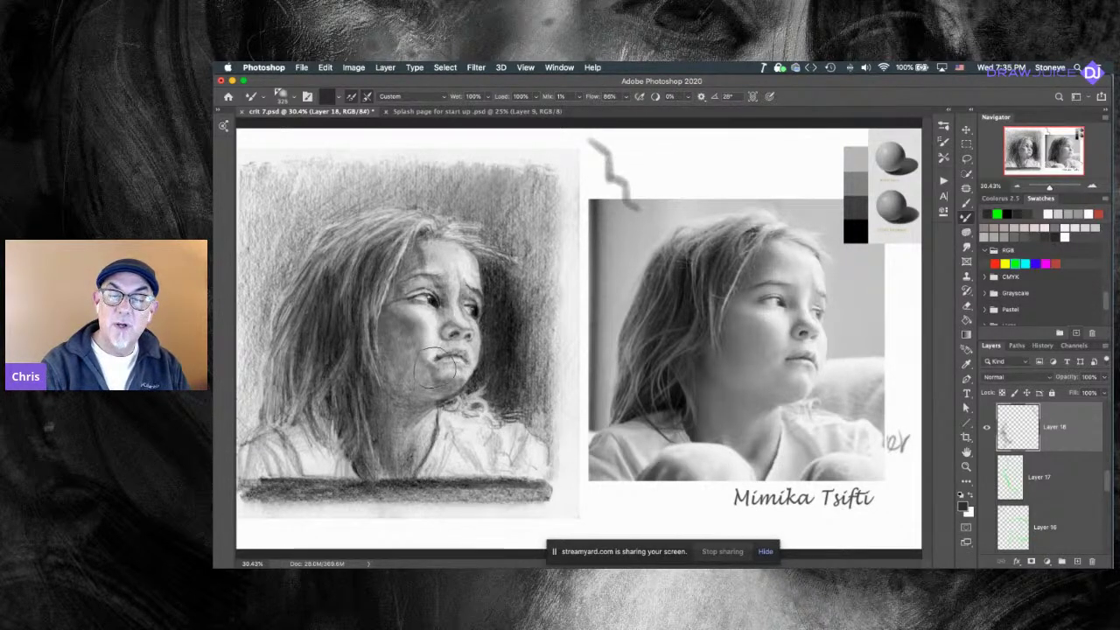
pyautogui.moveTo(437, 382); pyautogui.dragTo(427, 382)
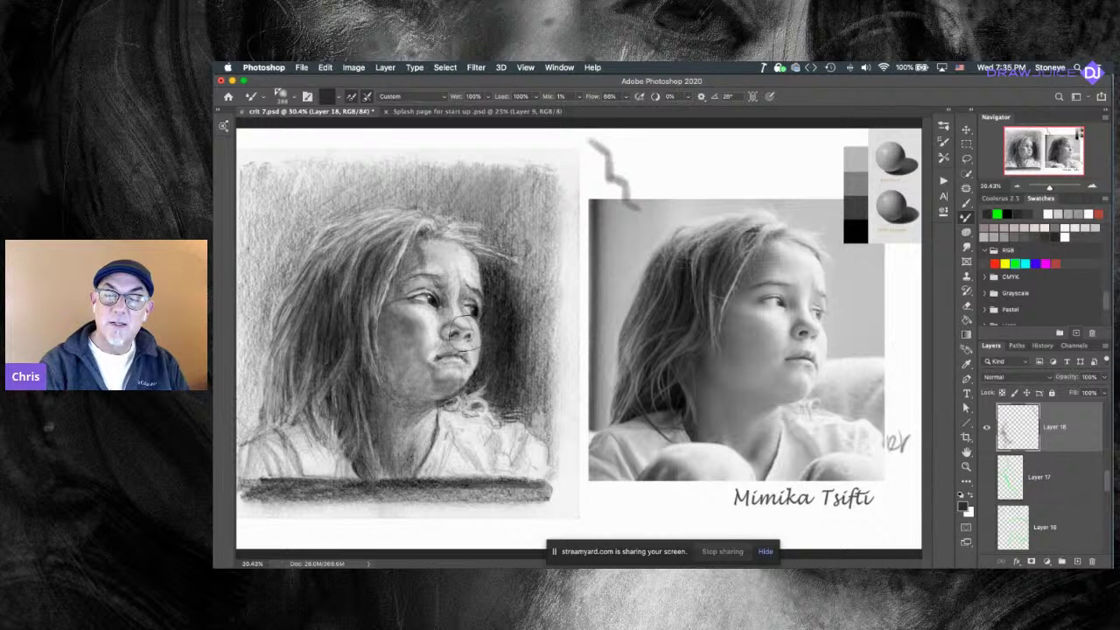
pyautogui.moveTo(564, 244); pyautogui.dragTo(594, 493)
pyautogui.press('super+z')
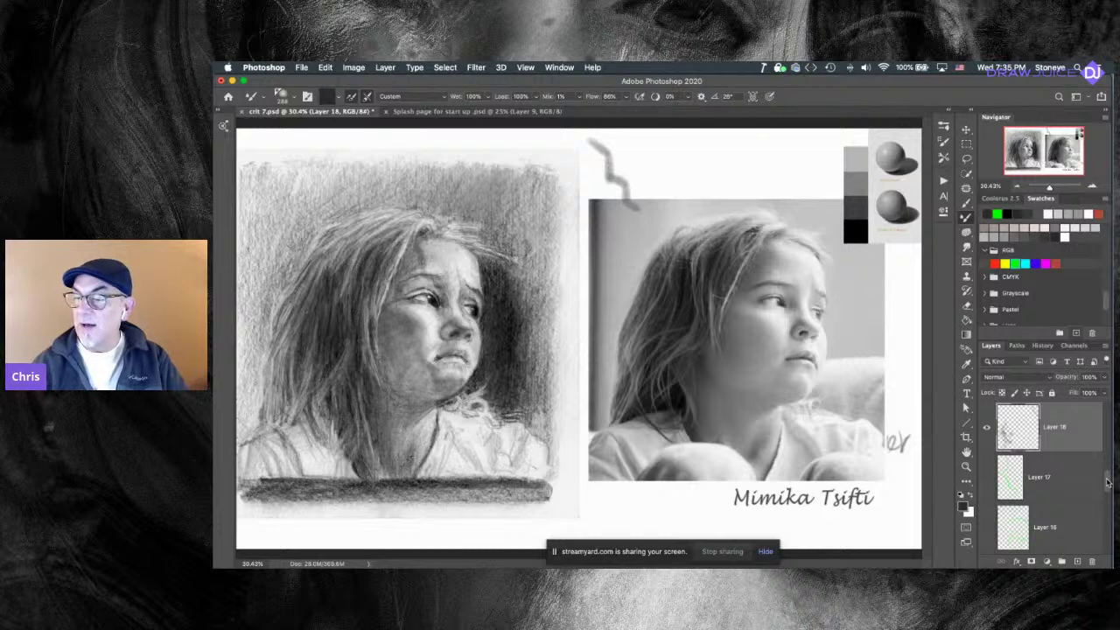
# Select Layer 4 and move its value scale and shaded spheres over the girl's photo to compare tones, returning them to the canvas corner.
pyautogui.moveTo(1107, 482); pyautogui.dragTo(1101, 407)
pyautogui.click(1057, 475)
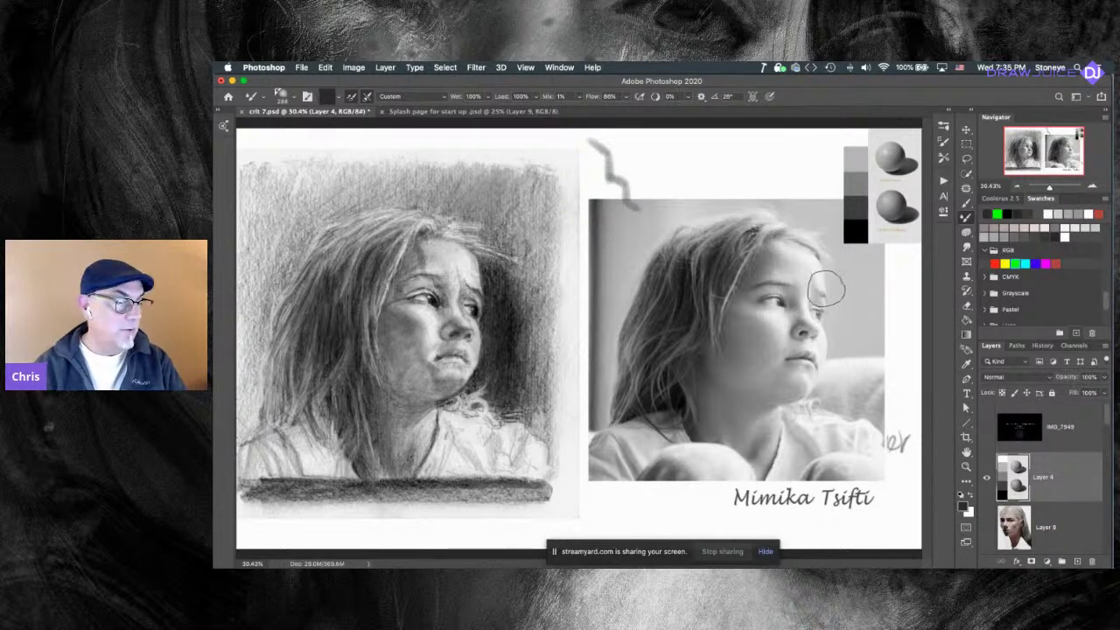
pyautogui.press('v')
pyautogui.moveTo(858, 223); pyautogui.dragTo(768, 349)
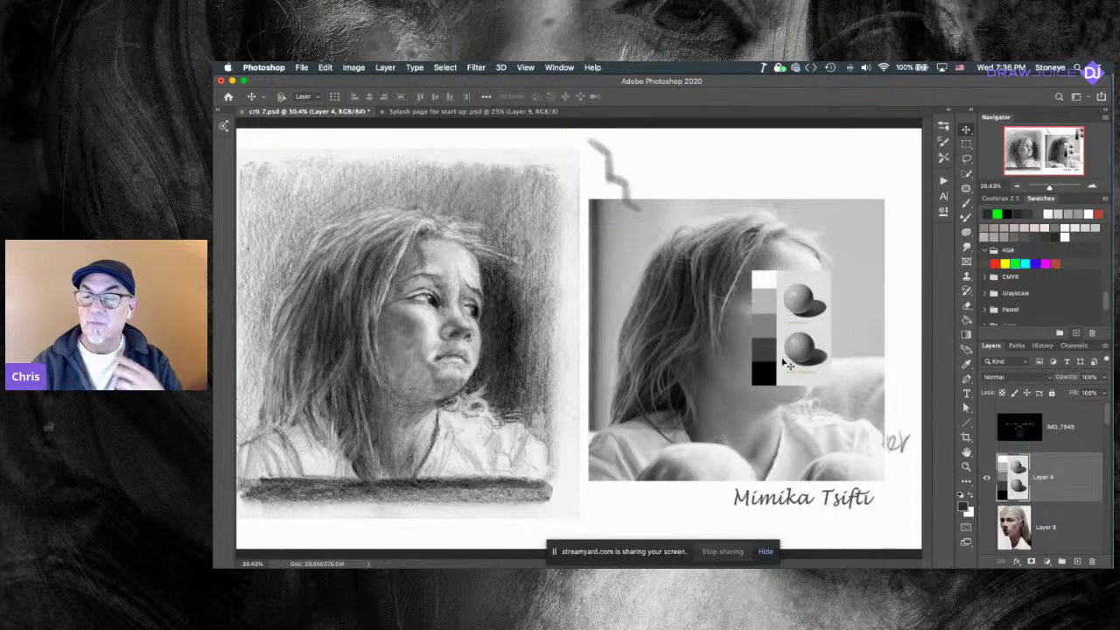
pyautogui.moveTo(771, 366); pyautogui.dragTo(719, 379)
pyautogui.moveTo(682, 396); pyautogui.dragTo(848, 236)
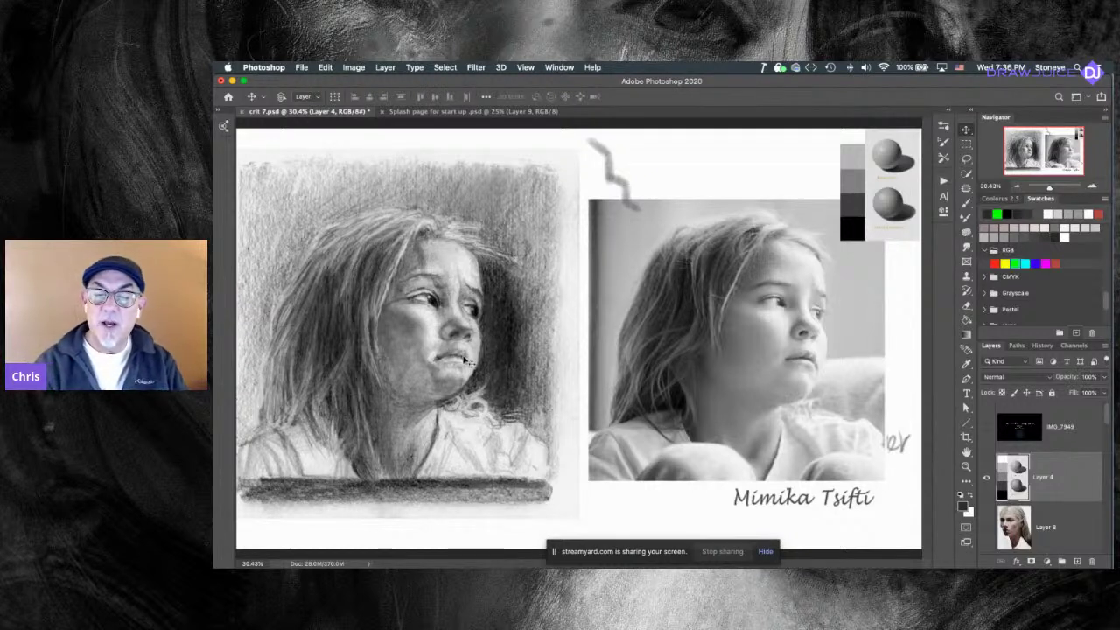
# Toggle Layer 4 off and on to check its contents, and make the shading layer, Layer 18, active.
pyautogui.press('b')
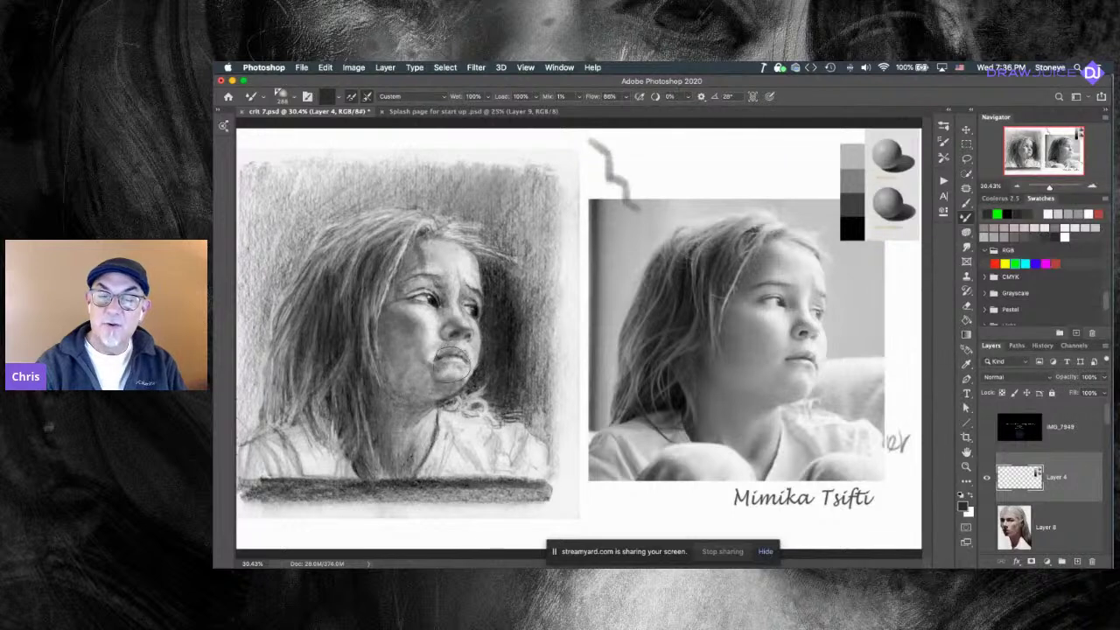
pyautogui.press('r')
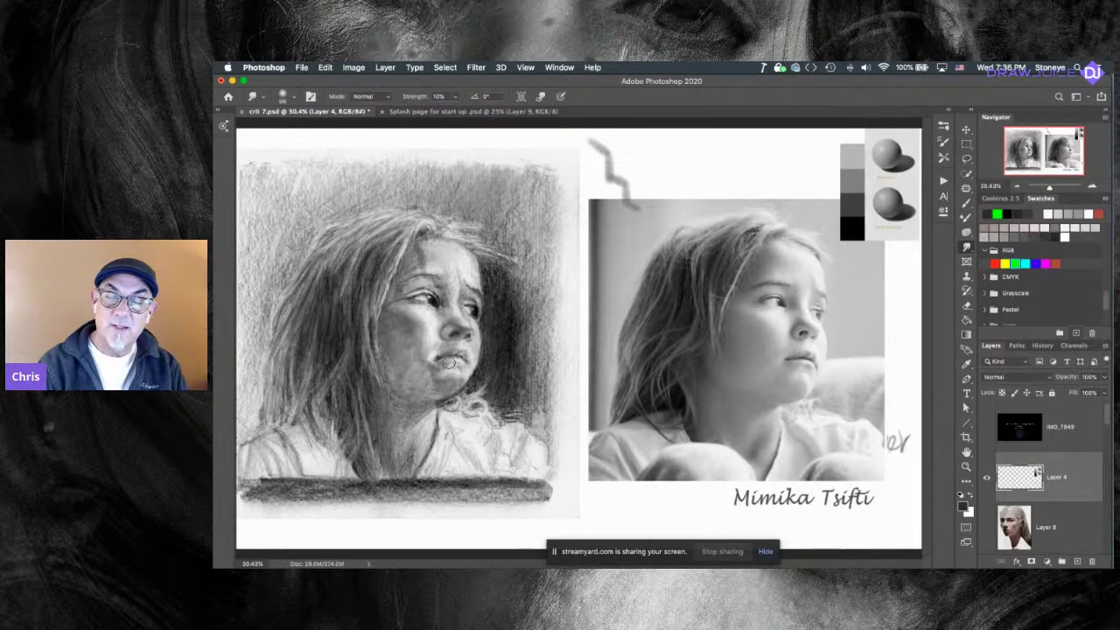
pyautogui.click(988, 478)
pyautogui.click(987, 478)
pyautogui.moveTo(1108, 418); pyautogui.dragTo(1106, 475)
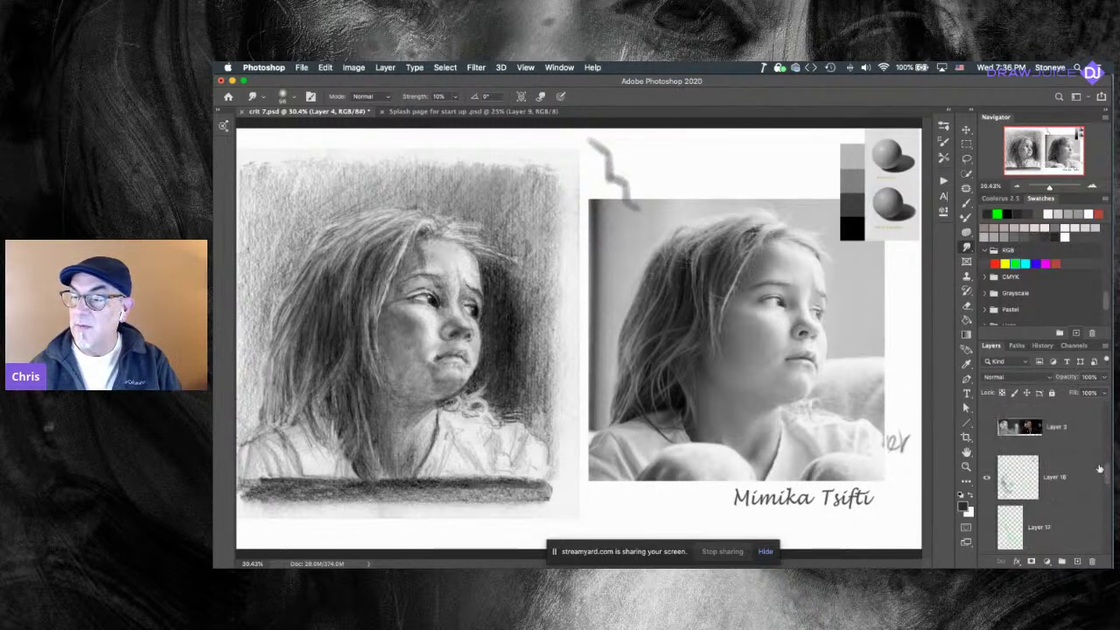
pyautogui.click(1000, 466)
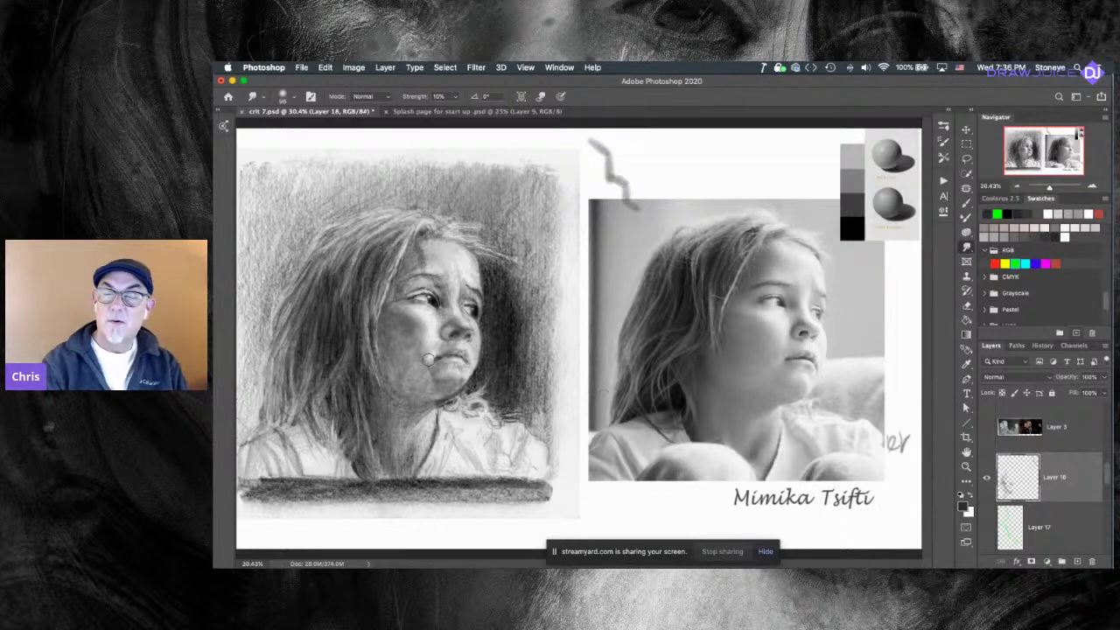
# Shade around the drawing's mouth and chin with the Mixer Brush and blend with the Smudge tool, undoing unwanted strokes.
pyautogui.press('super+z')
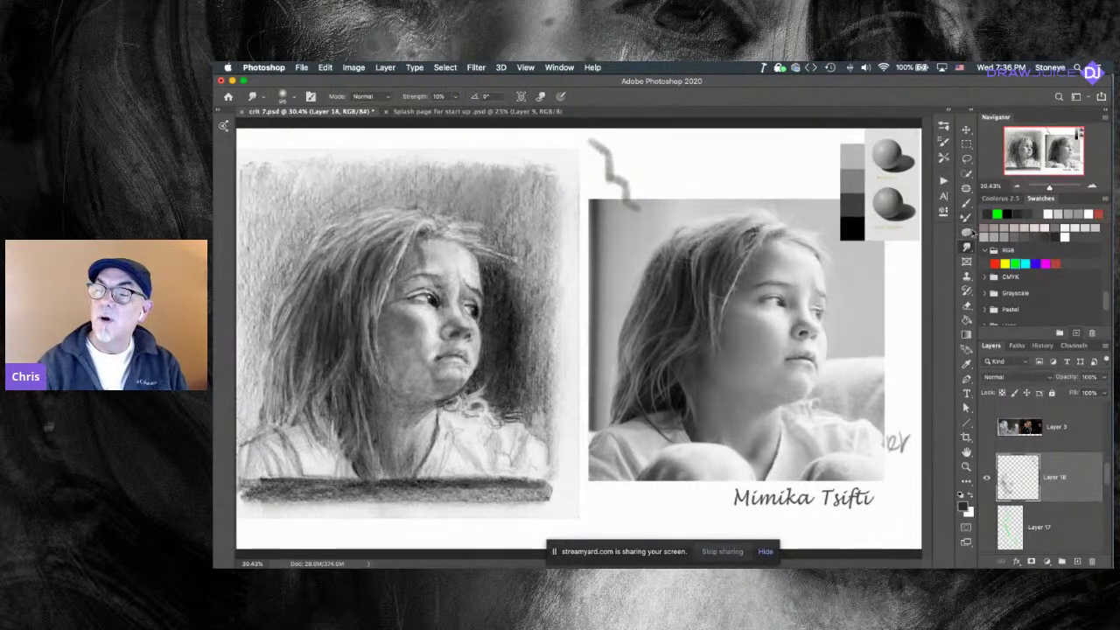
pyautogui.click(966, 219)
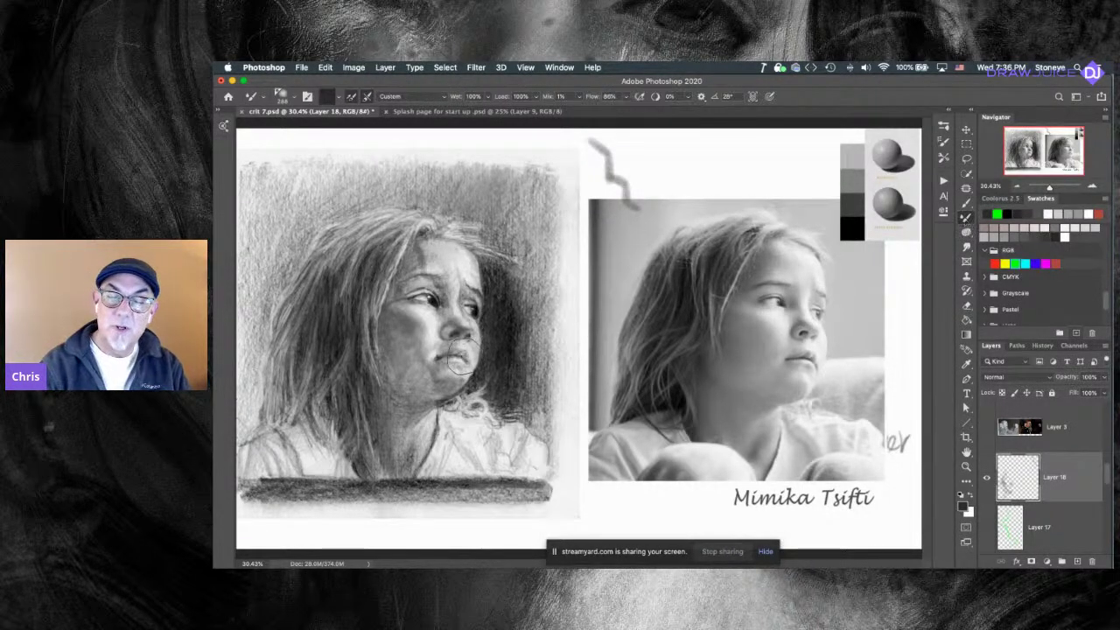
pyautogui.moveTo(464, 362); pyautogui.dragTo(450, 373)
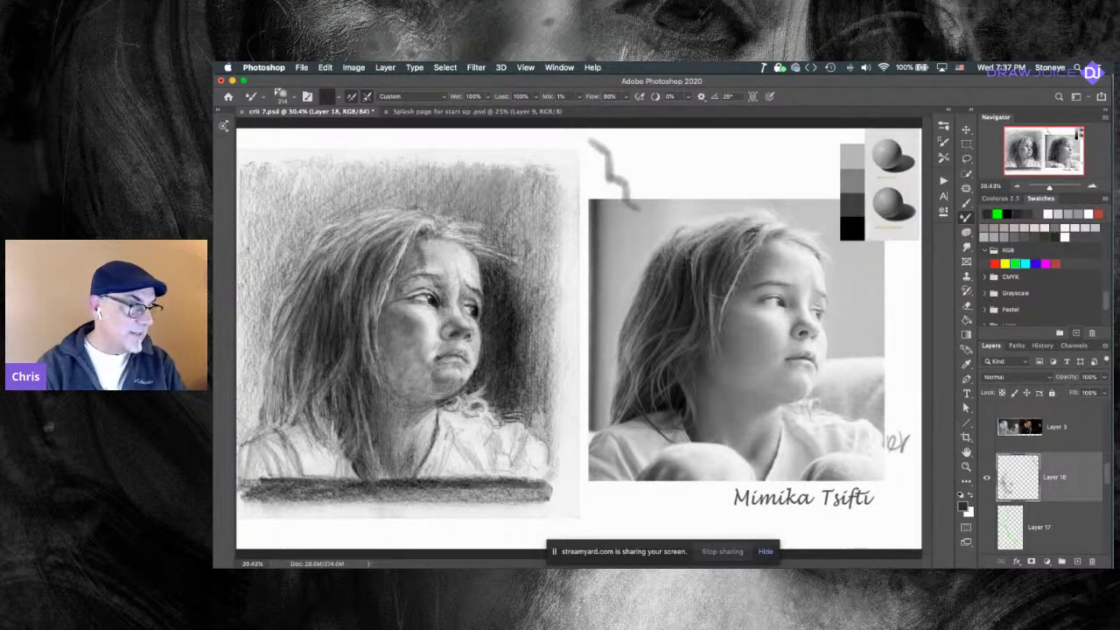
pyautogui.press('r')
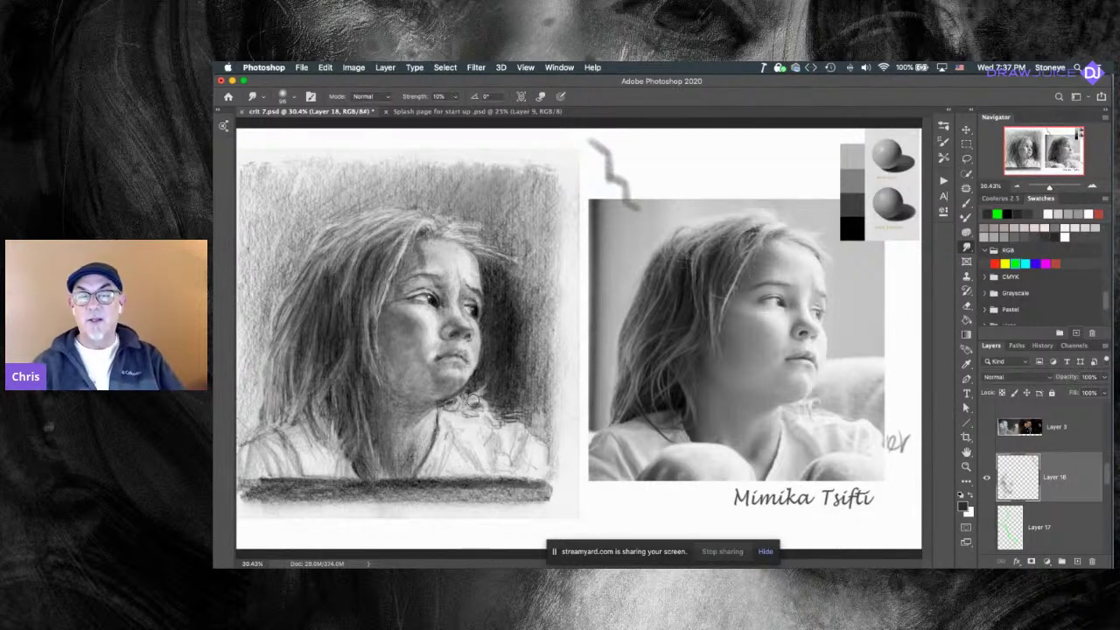
pyautogui.press('b')
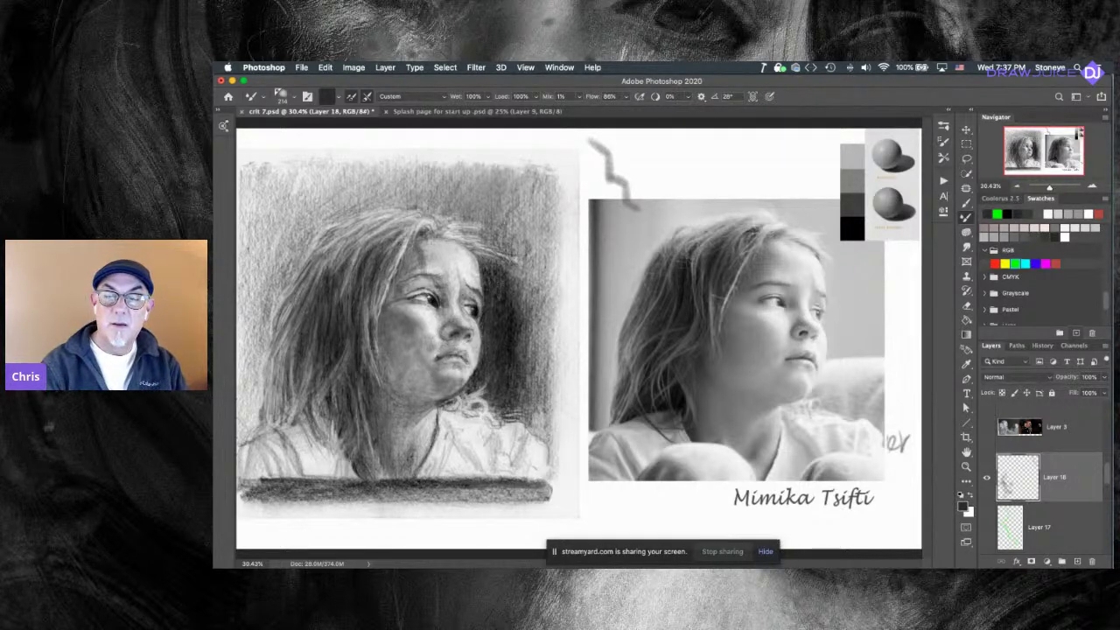
pyautogui.click(967, 248)
pyautogui.press('super+z')
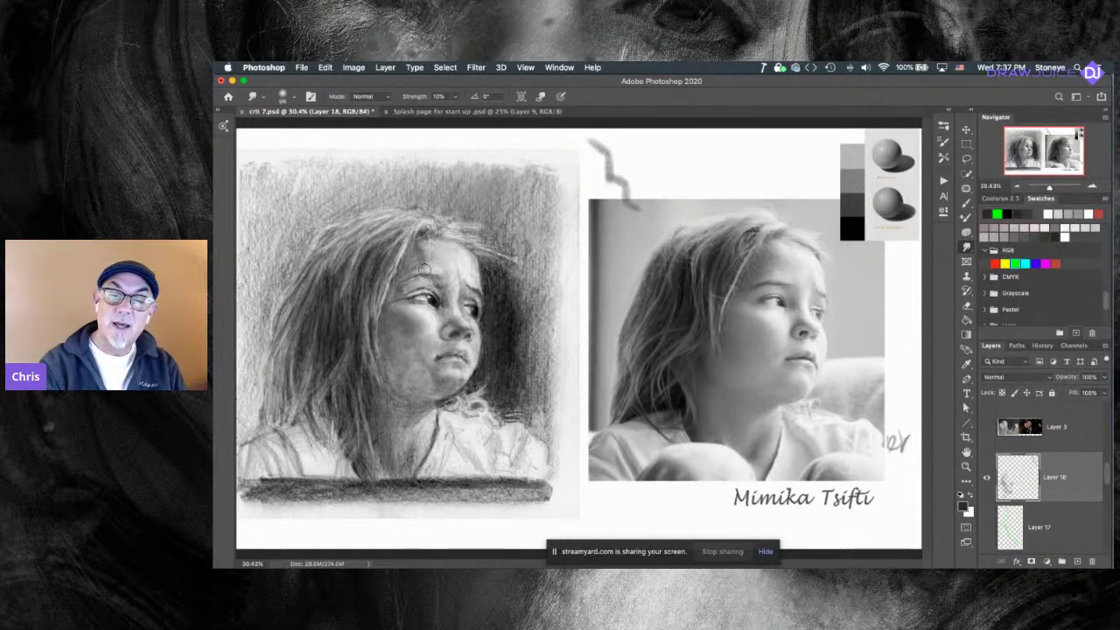
# Brush shadow around the drawing's eye and below the corner of the mouth, undoing an unwanted stroke.
pyautogui.press('b')
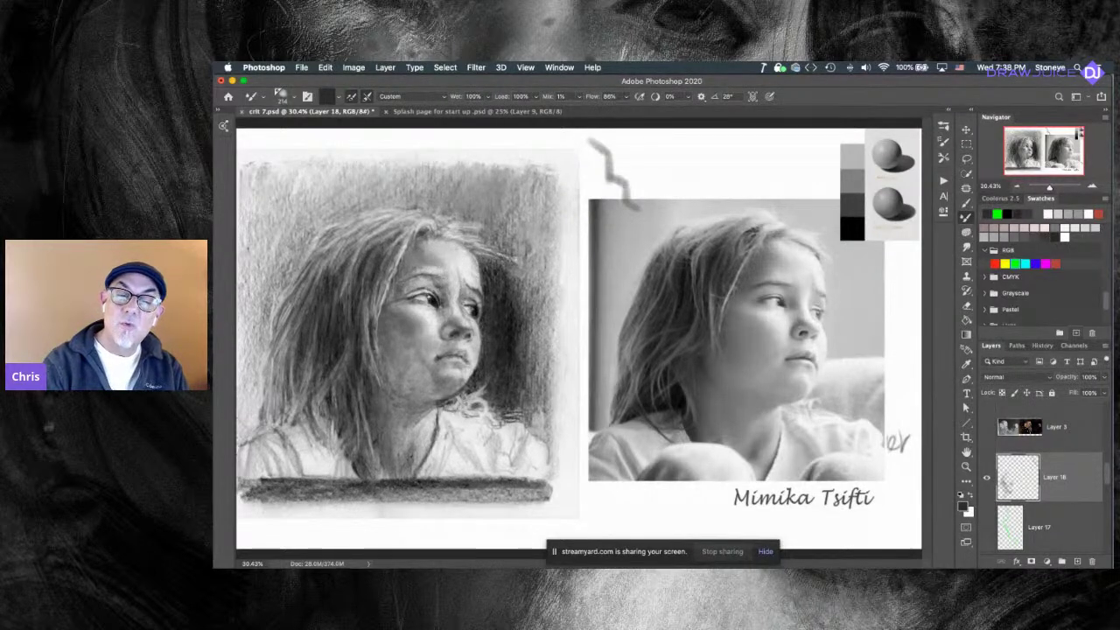
pyautogui.moveTo(442, 289); pyautogui.dragTo(450, 290)
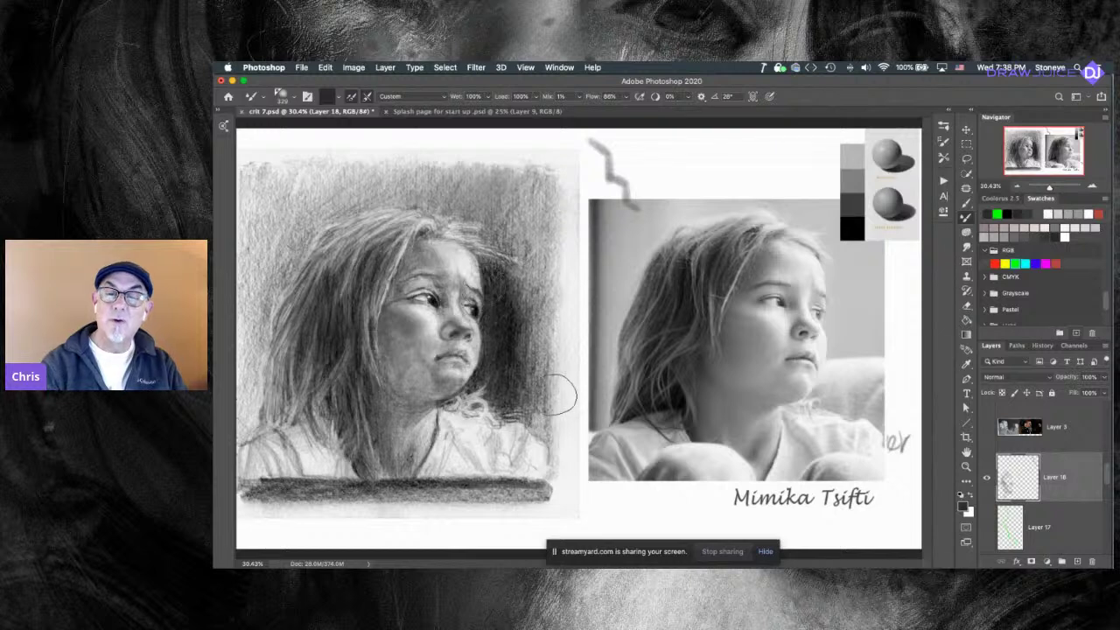
pyautogui.press('super+z')
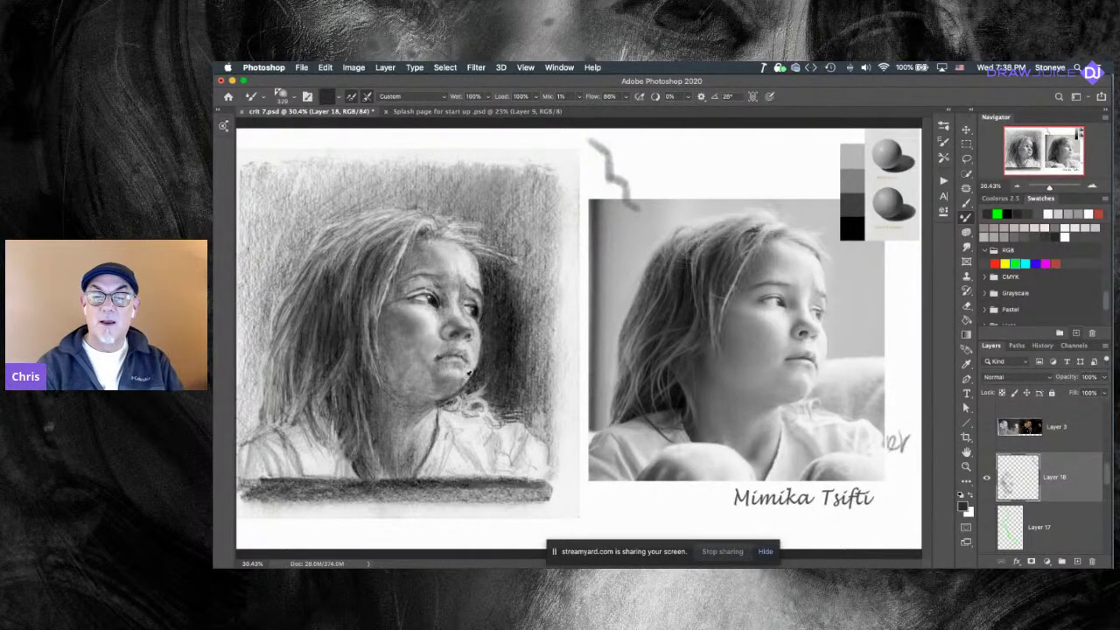
pyautogui.moveTo(446, 367); pyautogui.dragTo(436, 370)
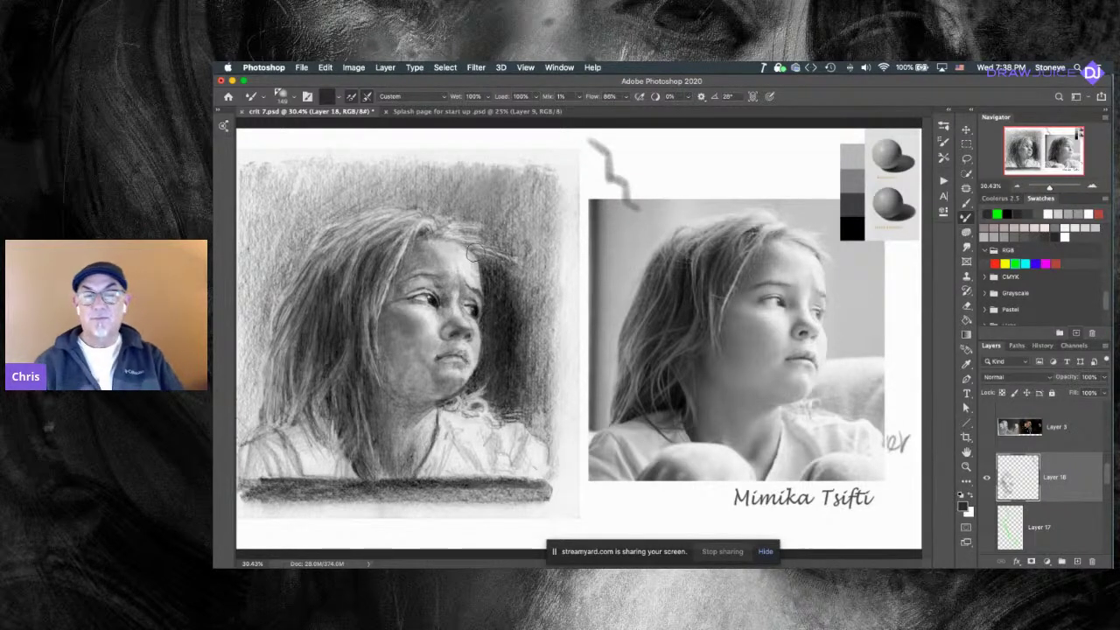
# Hide and reshow Layer 18 to compare the drawing with and without the added shading.
pyautogui.click(987, 478)
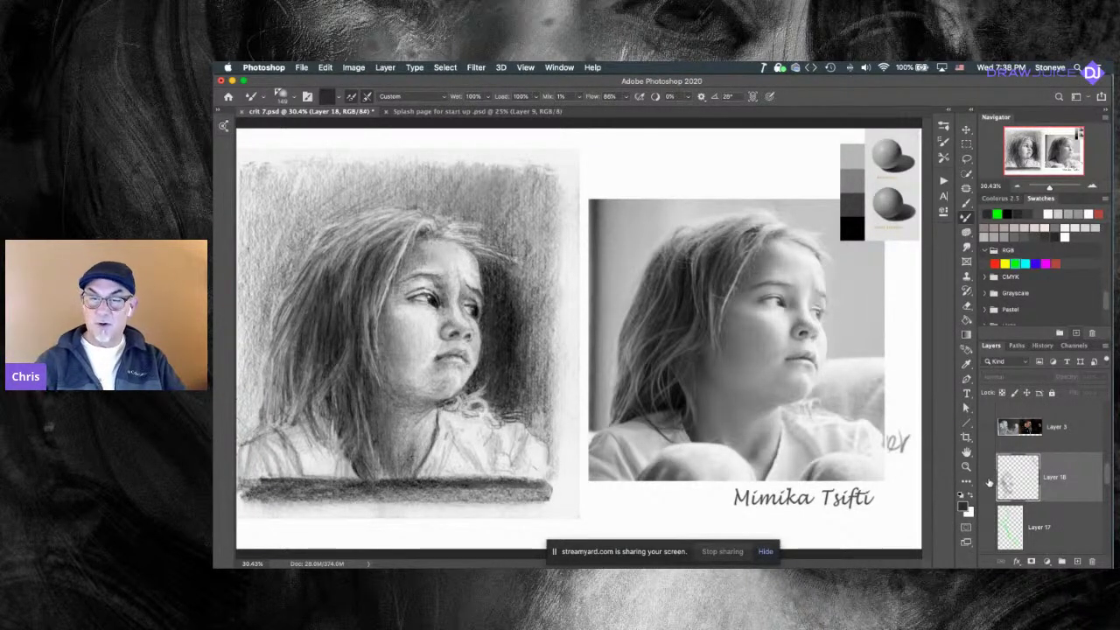
pyautogui.click(987, 478)
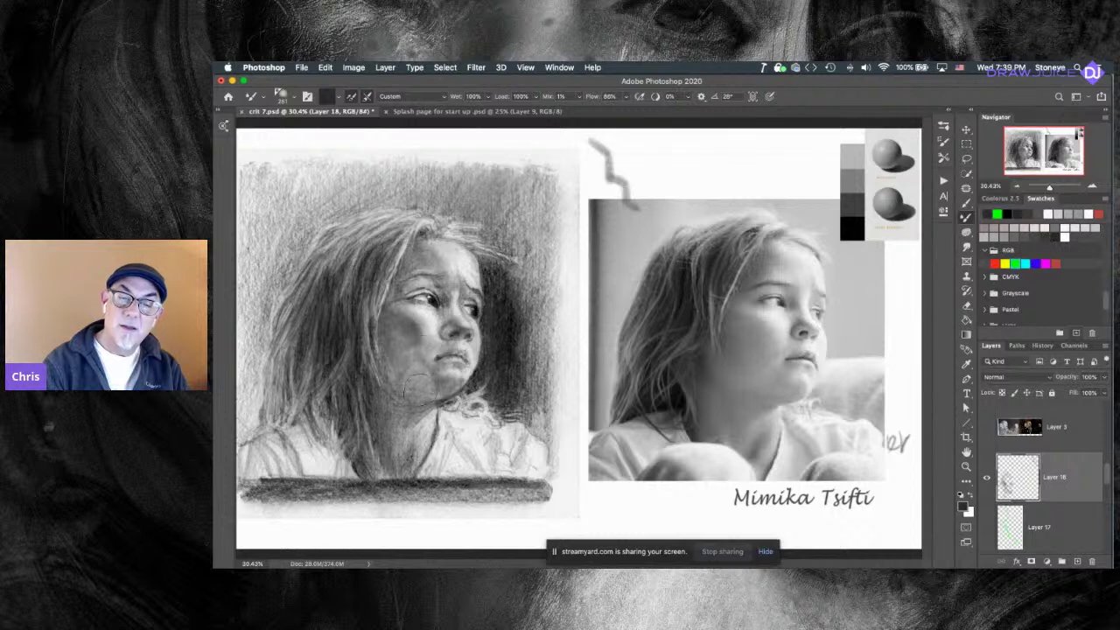
pyautogui.click(987, 478)
pyautogui.click(987, 477)
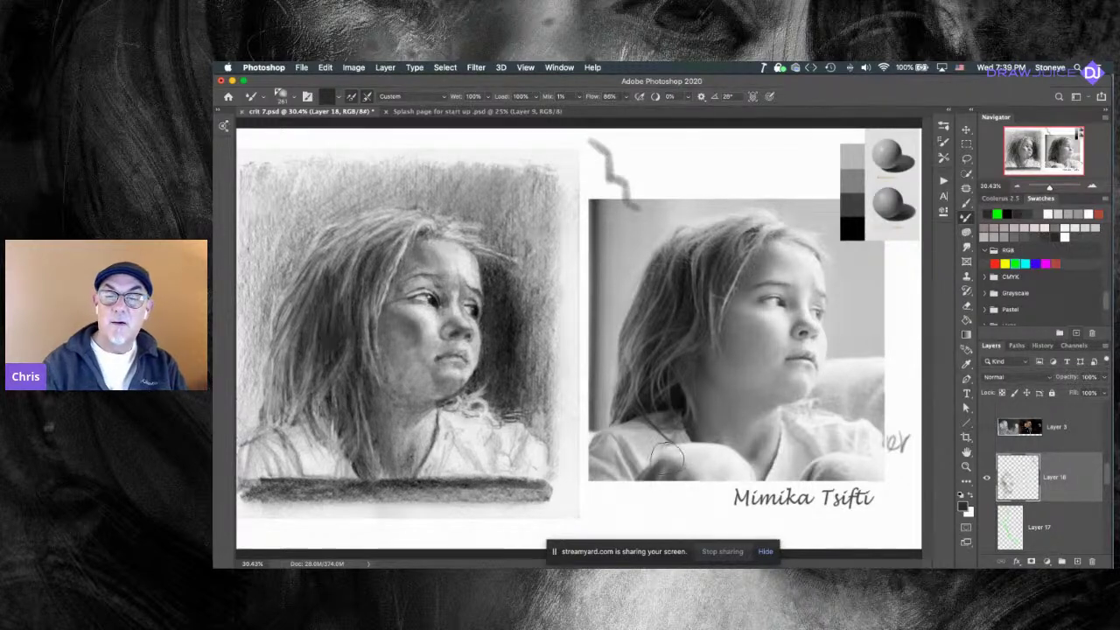
# Smooth the shading on the drawing's cheek with the Smudge tool and check it by toggling Layer 18's visibility.
pyautogui.press('r')
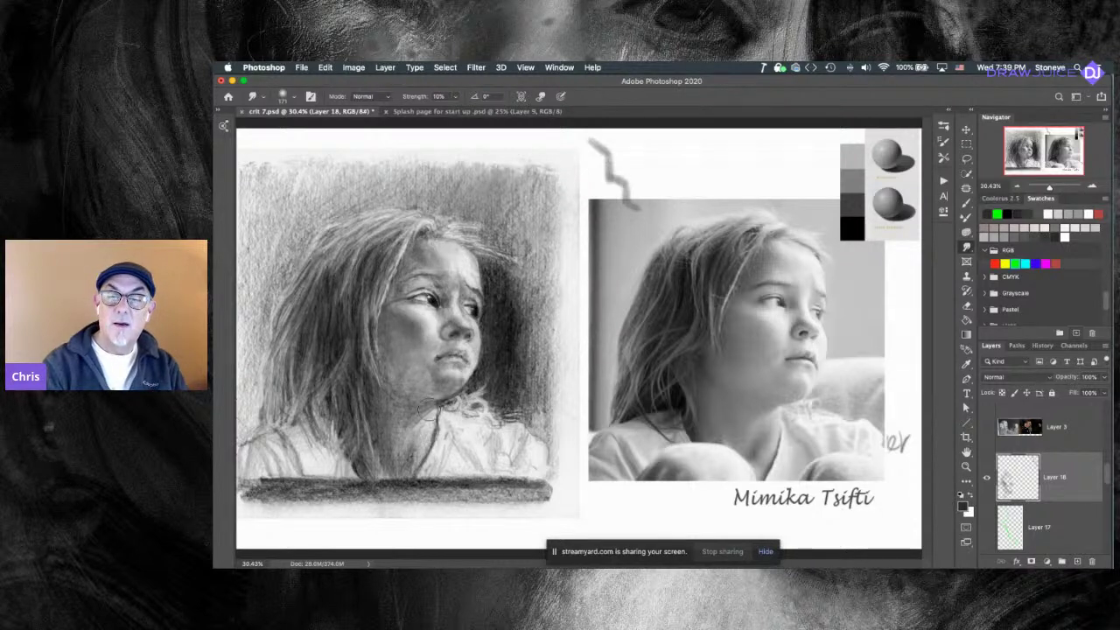
pyautogui.click(987, 477)
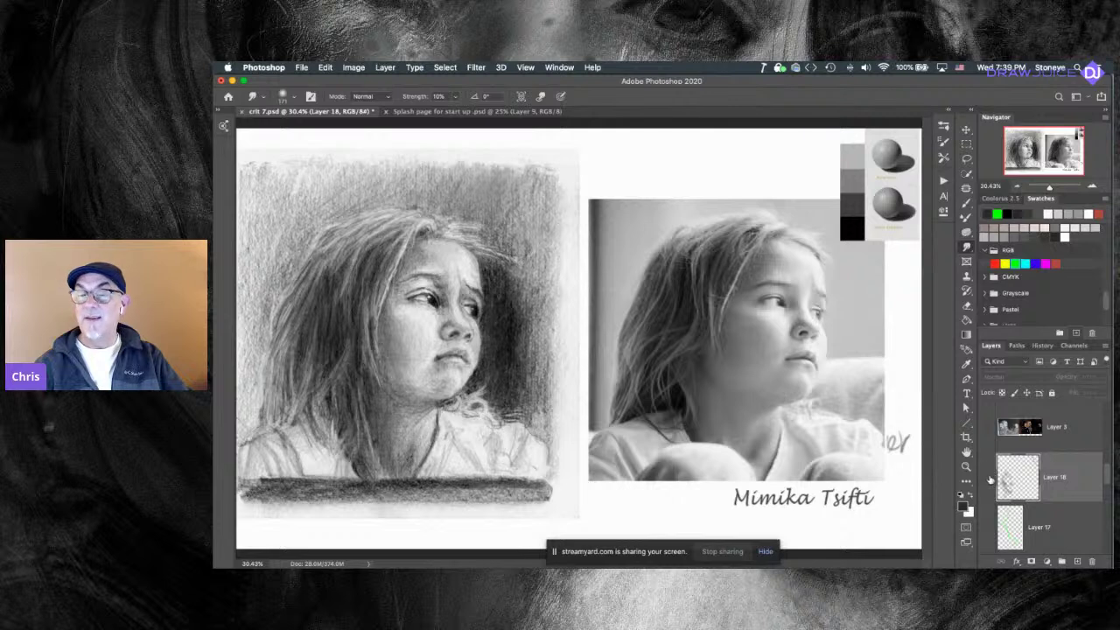
pyautogui.click(987, 477)
pyautogui.click(987, 477)
pyautogui.click(987, 477)
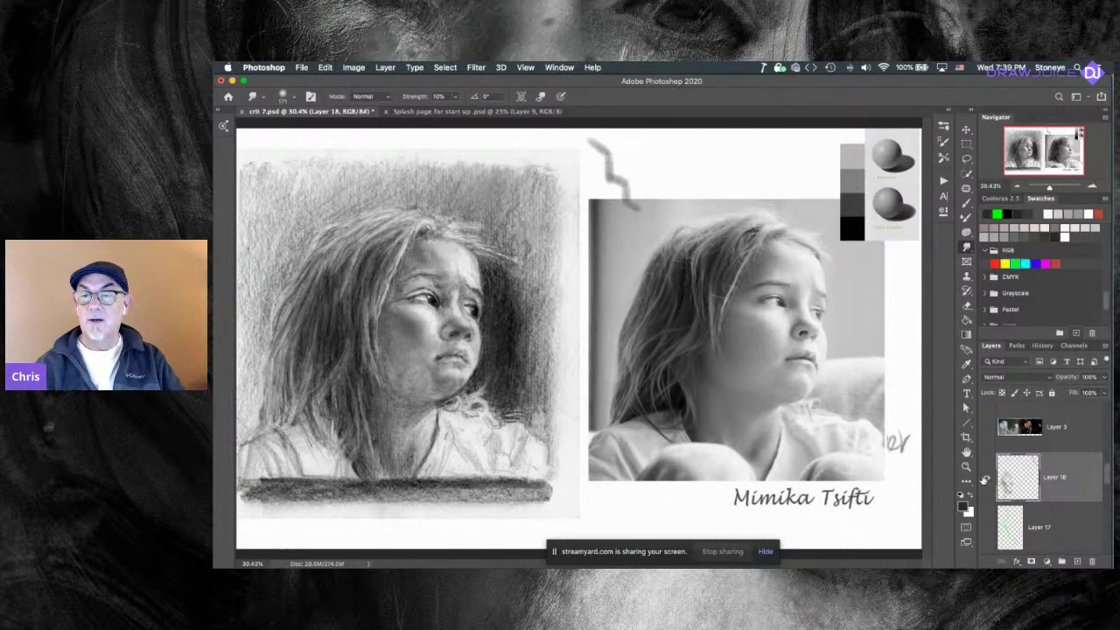
# Deepen the shadow over the drawing's brow and forehead with the Mixer Brush and soften it with the Smudge tool.
pyautogui.press('v')
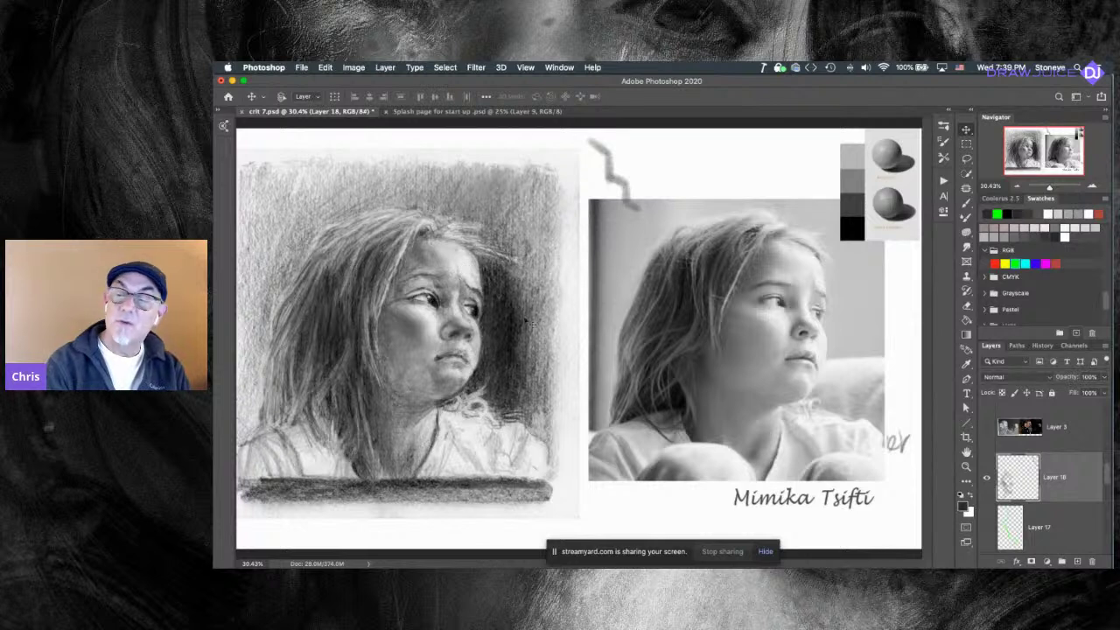
pyautogui.press('b')
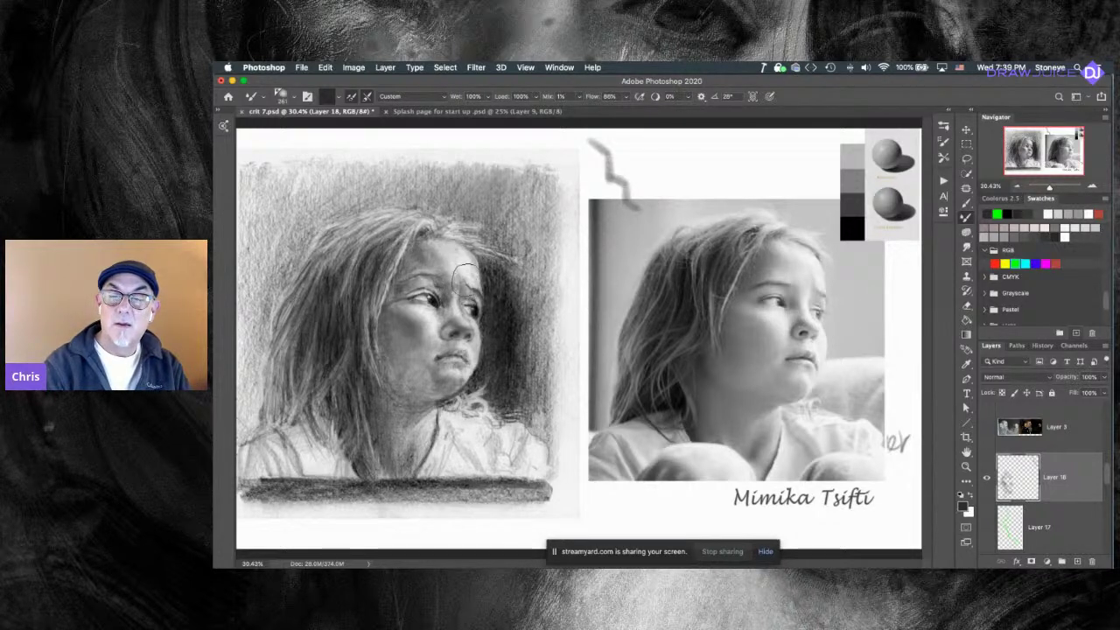
pyautogui.press('r')
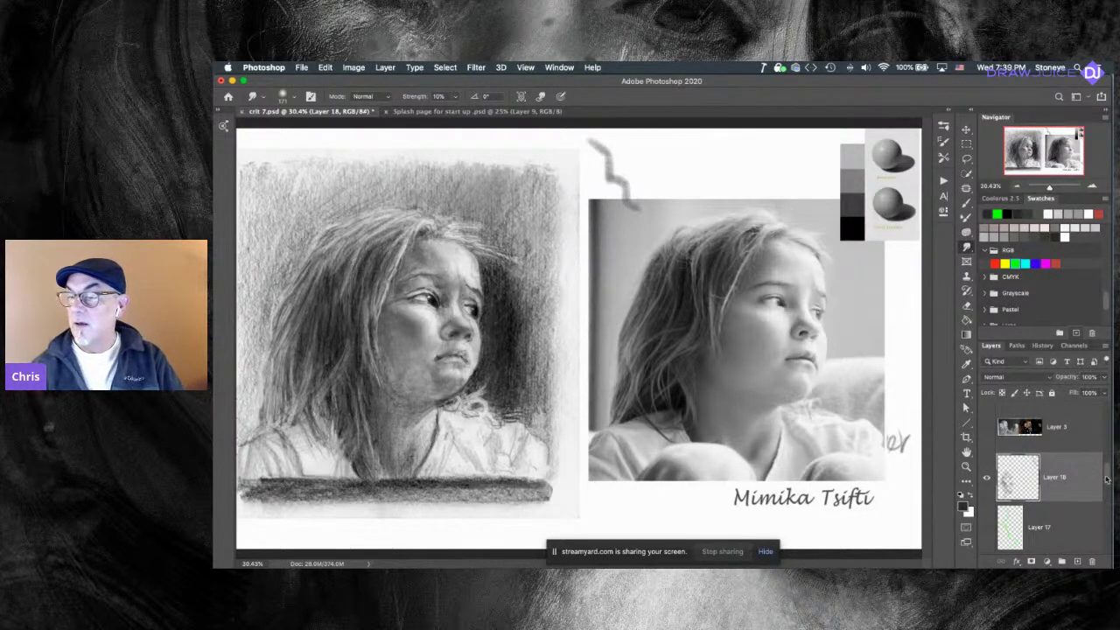
# Show Layer 3 with the shouting man's drawing and photo, and add a new white-filled layer directly beneath it.
pyautogui.scroll(-2, 1107, 480)
pyautogui.click(1018, 473)
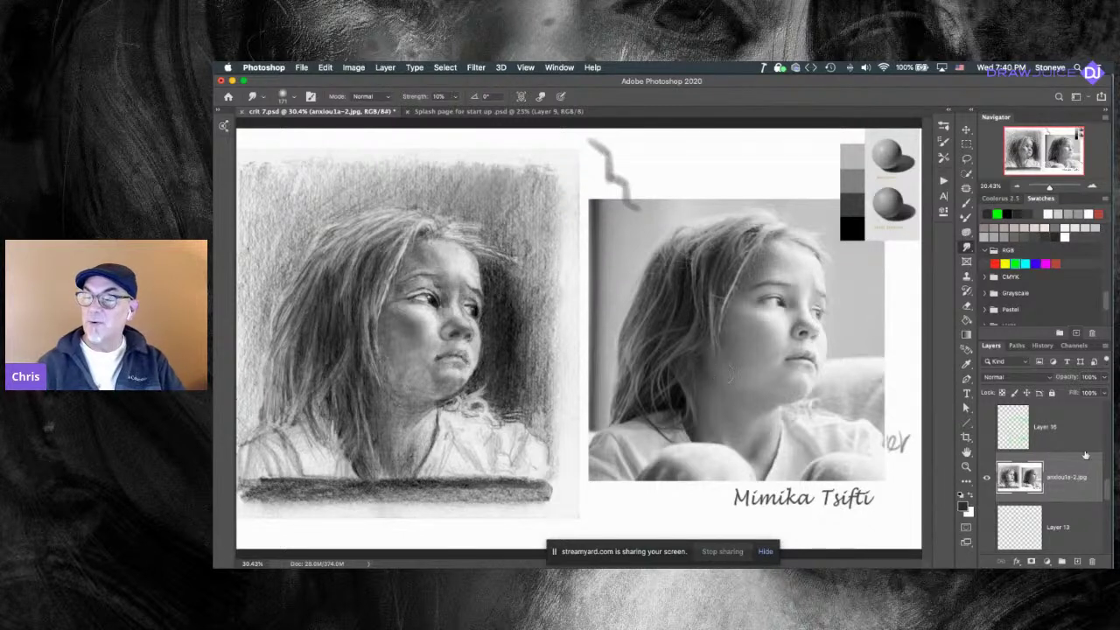
pyautogui.scroll(3, 1107, 488)
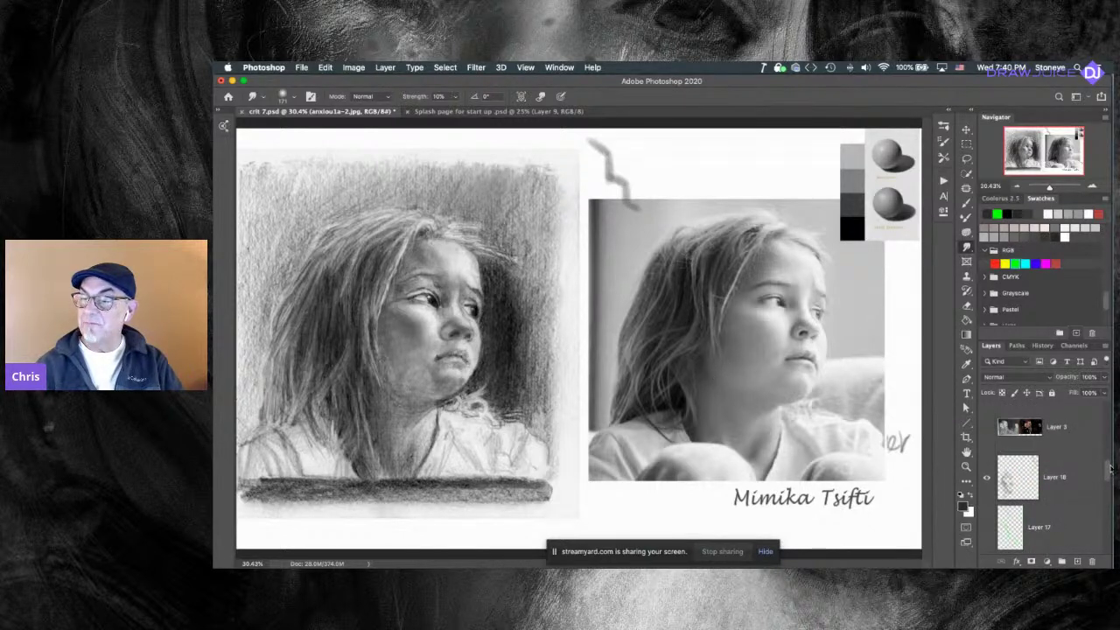
pyautogui.click(993, 476)
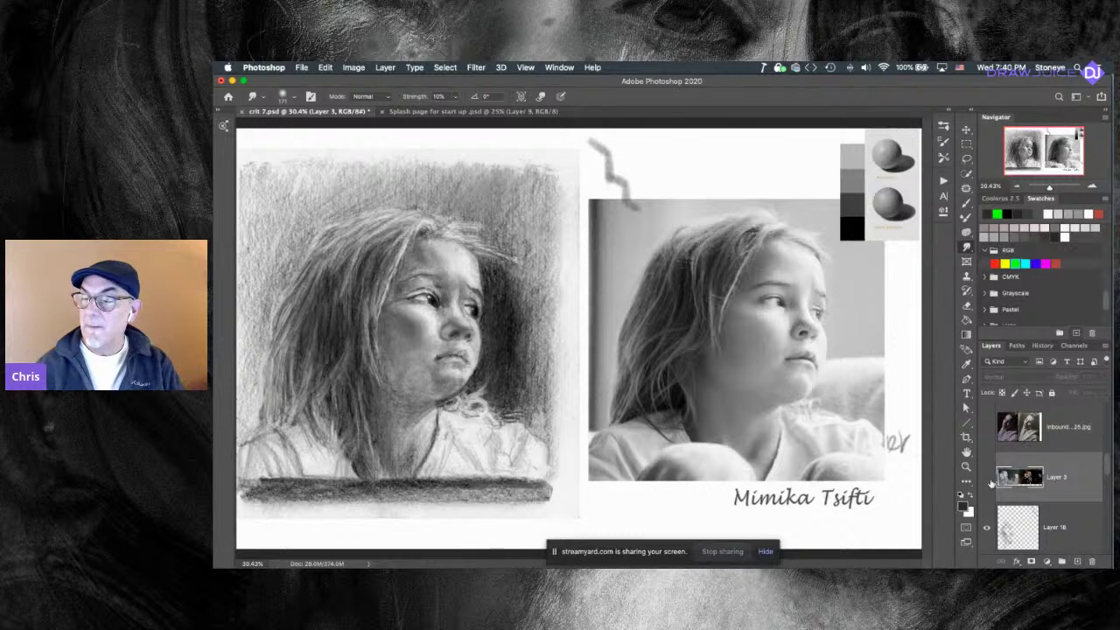
pyautogui.click(987, 477)
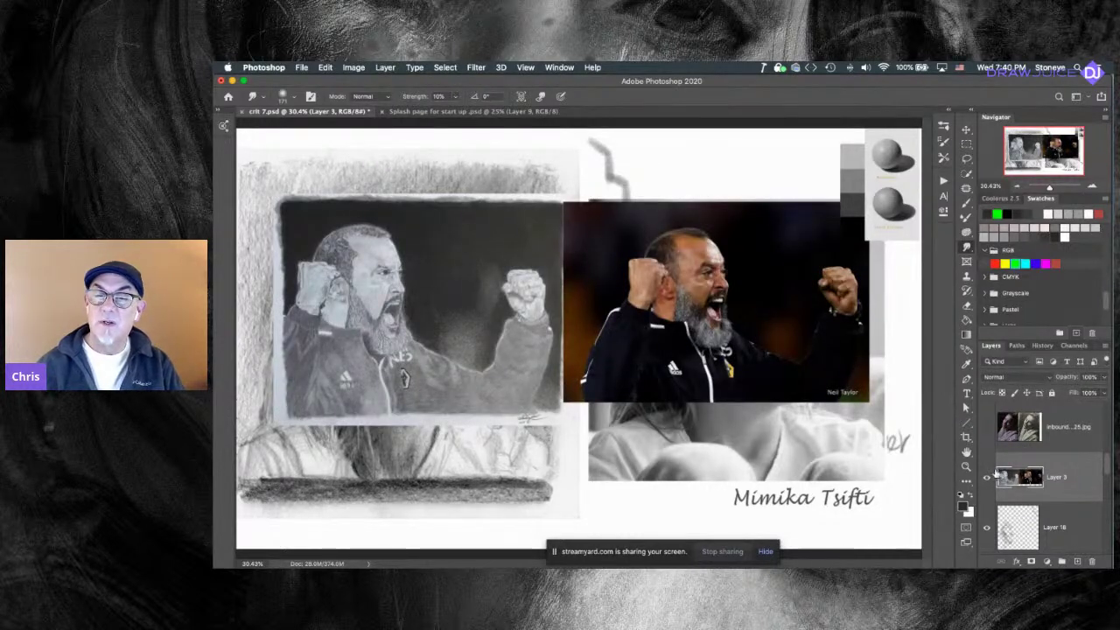
pyautogui.click(1063, 527)
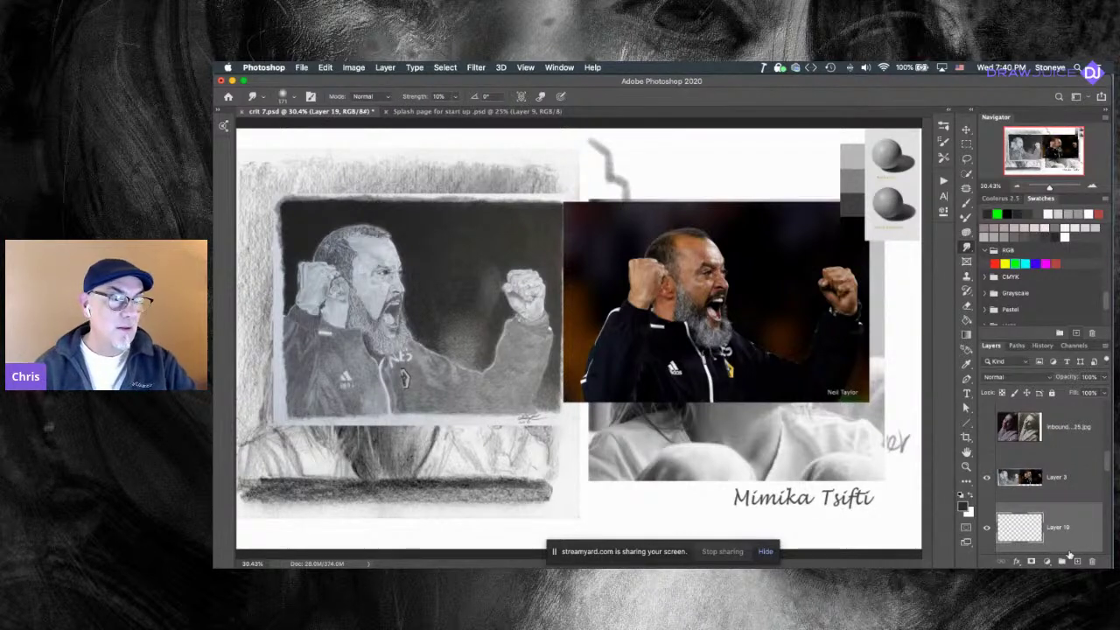
pyautogui.press('super+BackSpace')
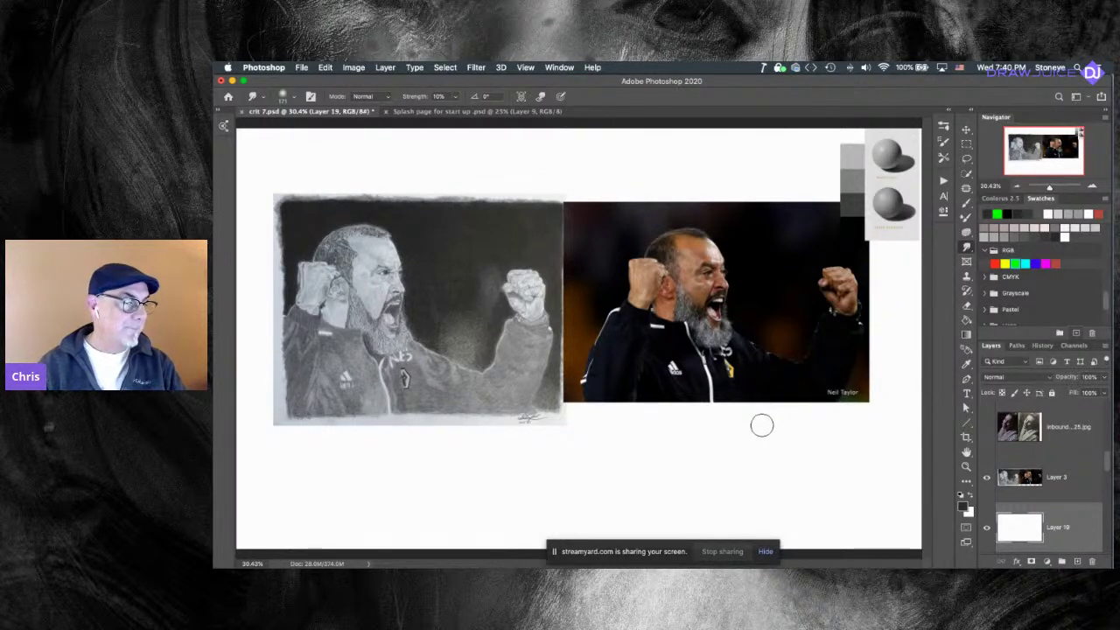
# Scale Layer 3 up to about 109% and position the drawing and photo pair across the canvas width.
pyautogui.click(1051, 477)
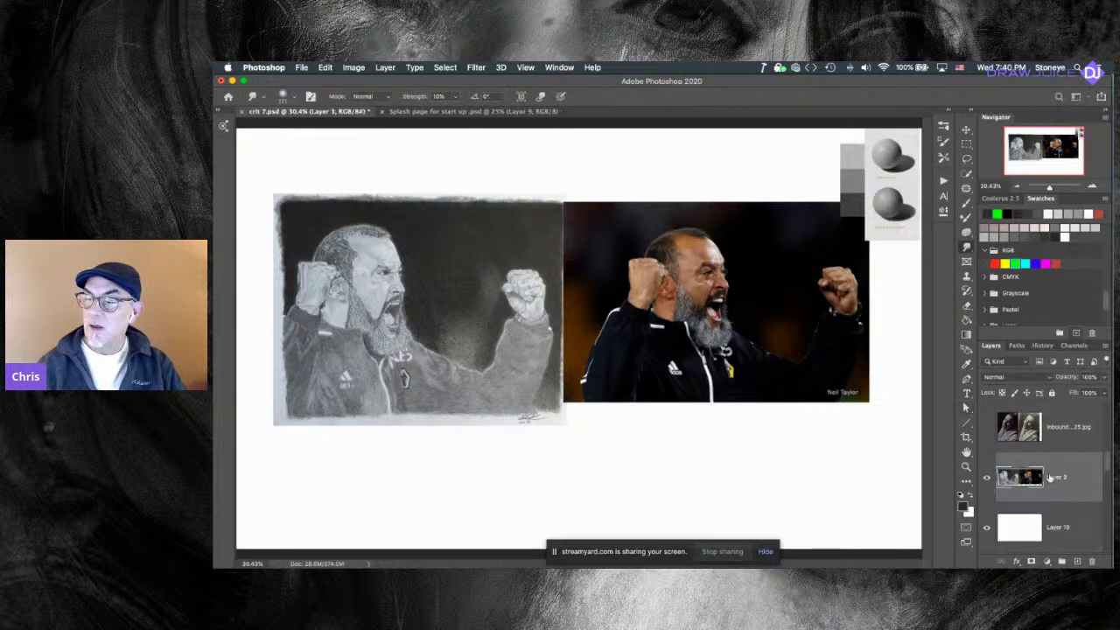
pyautogui.press('super+t')
pyautogui.moveTo(871, 426); pyautogui.dragTo(897, 436)
pyautogui.moveTo(736, 390); pyautogui.dragTo(743, 398)
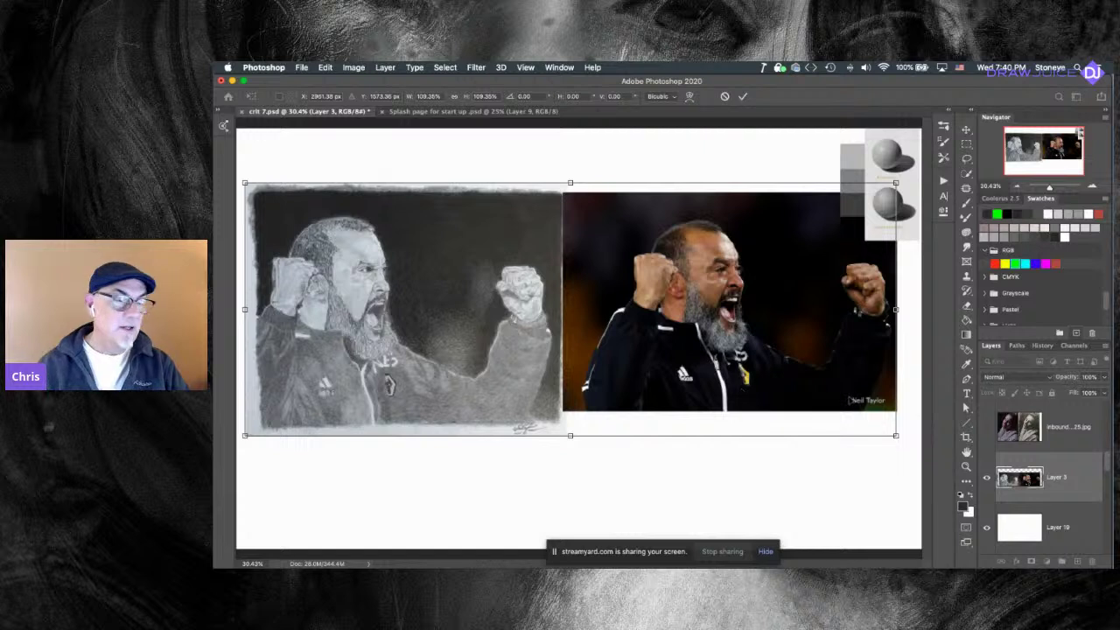
pyautogui.press('Return')
# Sketch the outline of a three-dimensional box in the white area below the photo with the Mixer Brush.
pyautogui.press('r')
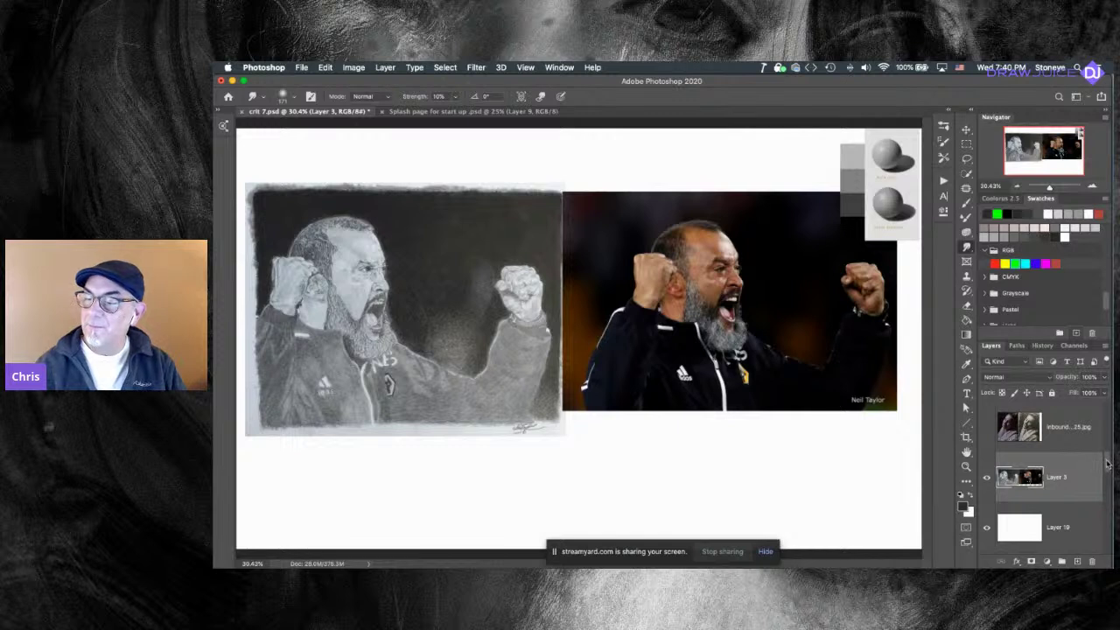
pyautogui.scroll(2, 1108, 459)
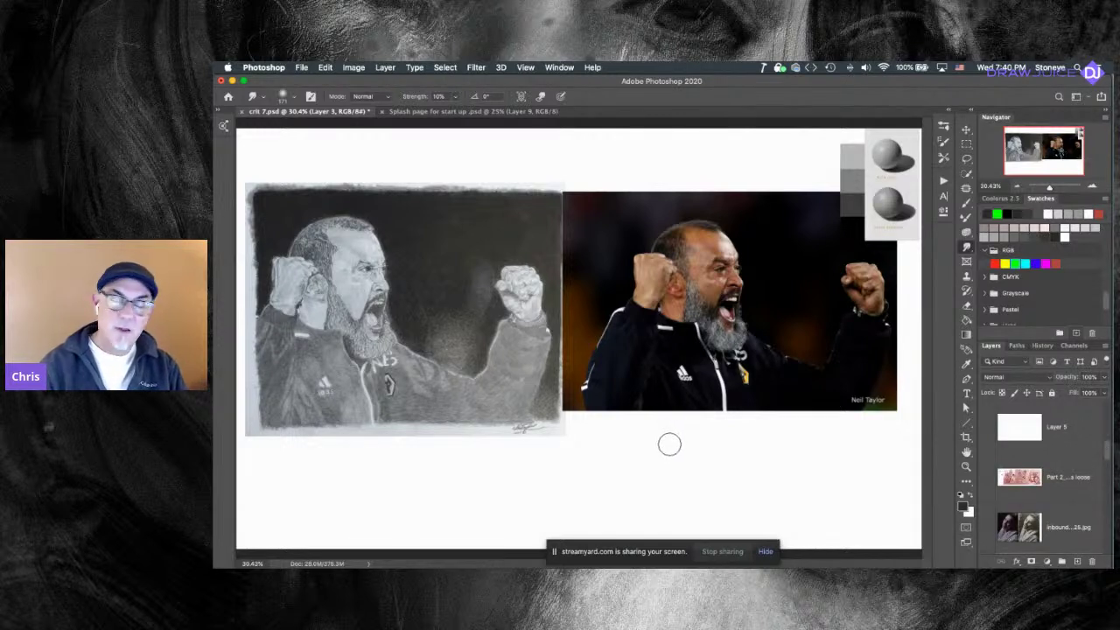
pyautogui.moveTo(657, 457); pyautogui.dragTo(642, 458)
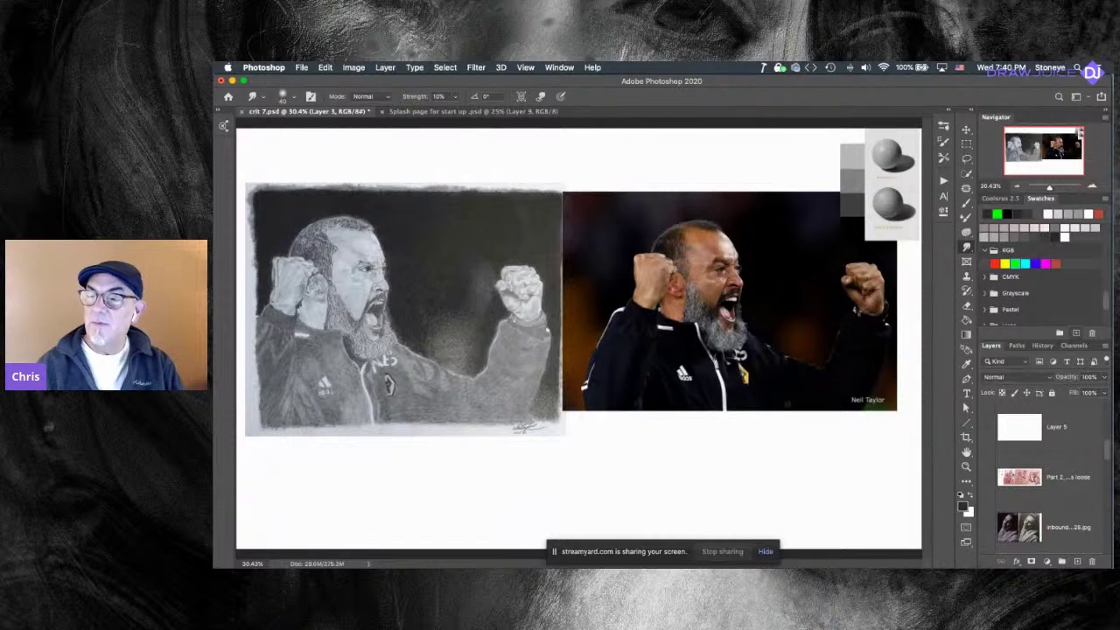
pyautogui.click(966, 217)
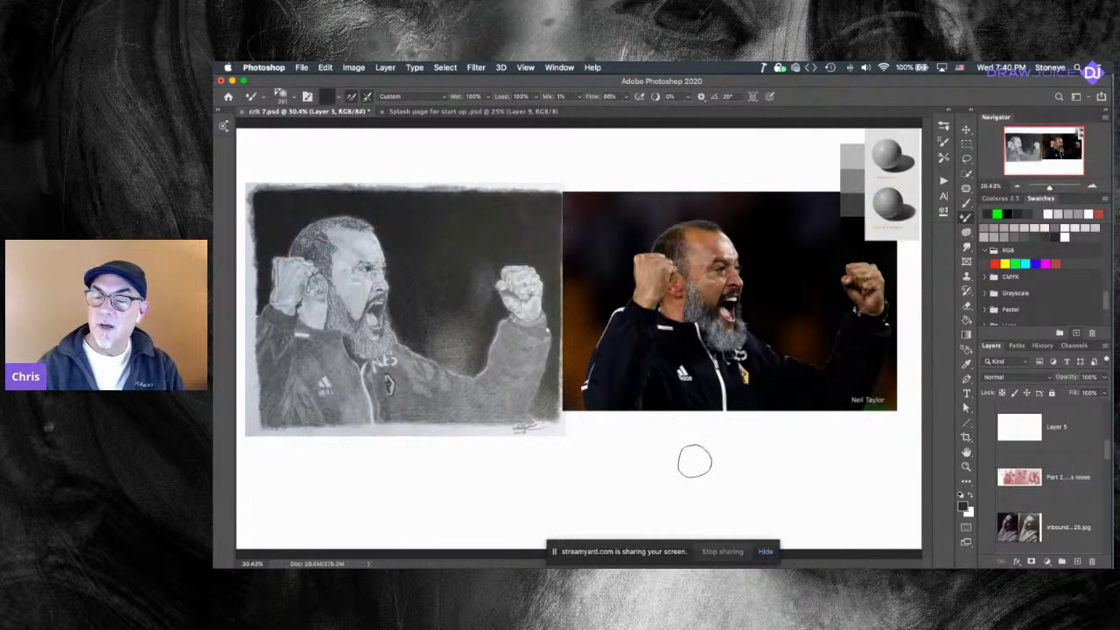
pyautogui.moveTo(665, 461)
pyautogui.mouseDown()
pyautogui.moveTo(645, 464)
pyautogui.moveTo(650, 512)
pyautogui.mouseUp()
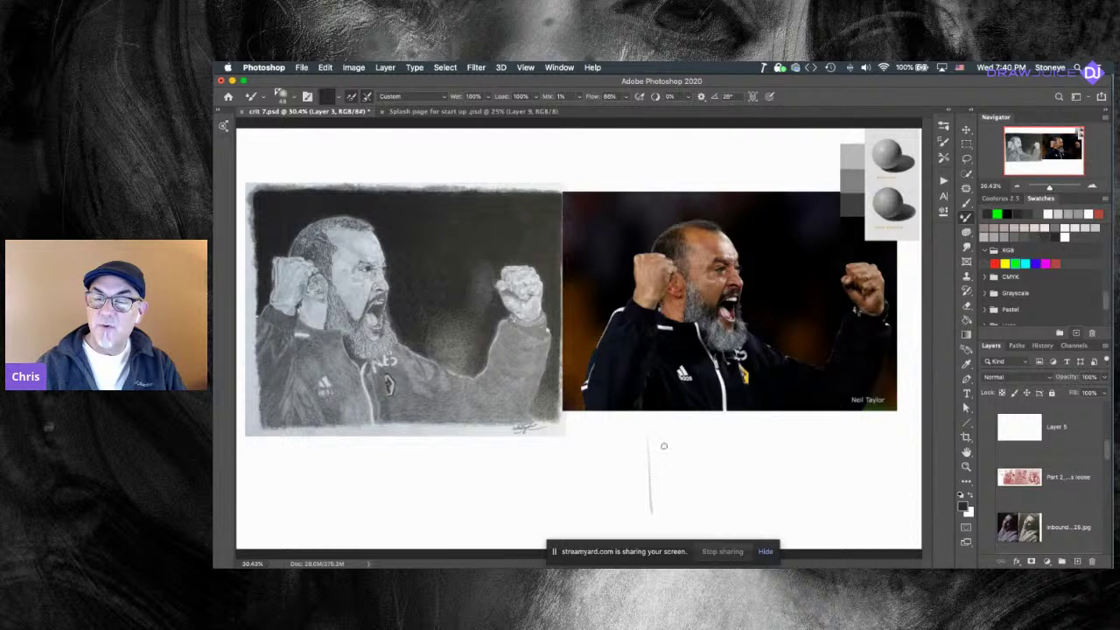
pyautogui.press('super+z')
pyautogui.moveTo(637, 431); pyautogui.dragTo(637, 500)
pyautogui.moveTo(638, 429)
pyautogui.mouseDown()
pyautogui.moveTo(673, 445)
pyautogui.moveTo(682, 423)
pyautogui.moveTo(717, 431)
pyautogui.moveTo(714, 505)
pyautogui.mouseUp()
pyautogui.moveTo(677, 442)
pyautogui.mouseDown()
pyautogui.moveTo(679, 522)
pyautogui.moveTo(714, 502)
pyautogui.mouseUp()
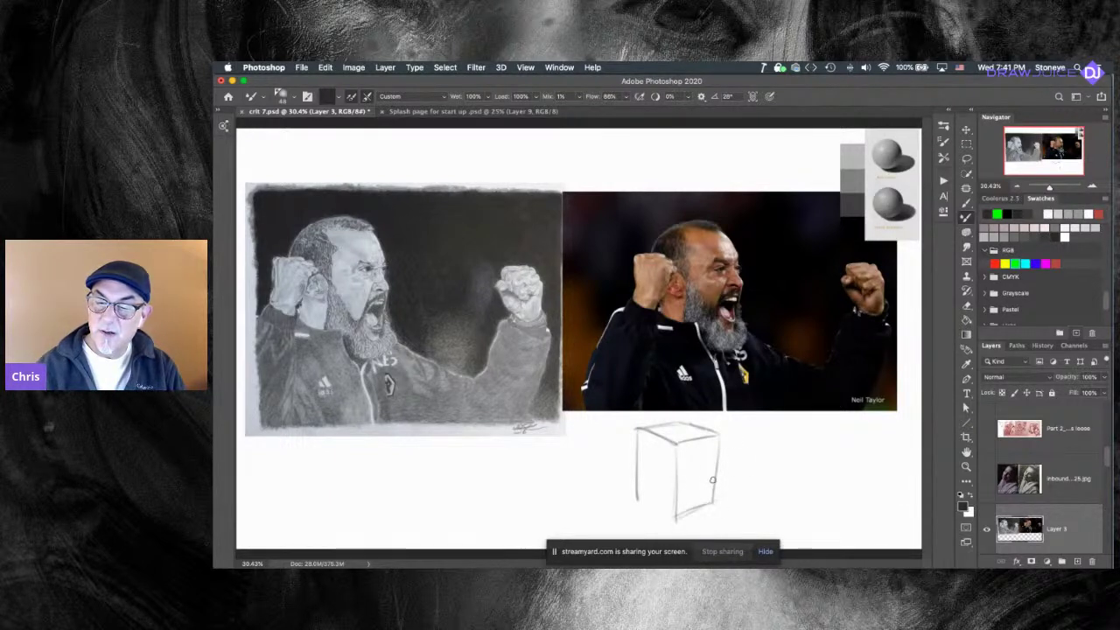
pyautogui.moveTo(637, 497); pyautogui.dragTo(676, 522)
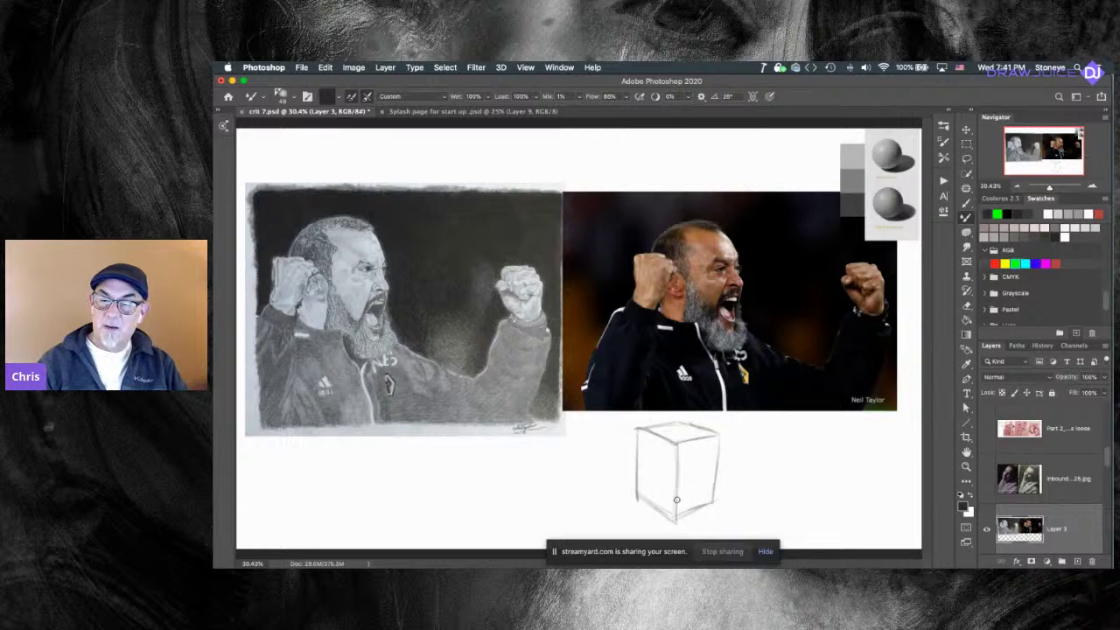
# Shade the box's two side faces in grey with the Mixer Brush, making the left face darker and leaving the top face white.
pyautogui.moveTo(733, 470); pyautogui.dragTo(756, 469)
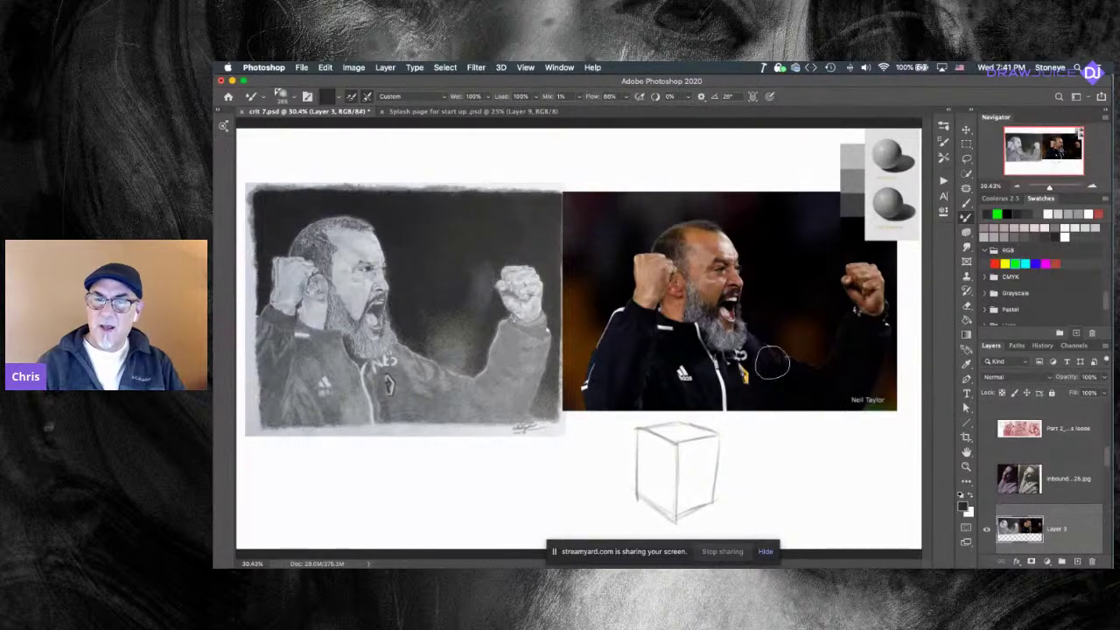
pyautogui.moveTo(655, 457)
pyautogui.mouseDown()
pyautogui.moveTo(637, 437)
pyautogui.moveTo(652, 487)
pyautogui.moveTo(654, 433)
pyautogui.moveTo(659, 505)
pyautogui.moveTo(666, 450)
pyautogui.moveTo(672, 506)
pyautogui.moveTo(677, 460)
pyautogui.moveTo(679, 513)
pyautogui.moveTo(686, 442)
pyautogui.moveTo(689, 499)
pyautogui.moveTo(695, 449)
pyautogui.moveTo(701, 484)
pyautogui.moveTo(705, 450)
pyautogui.moveTo(705, 498)
pyautogui.moveTo(715, 436)
pyautogui.moveTo(710, 497)
pyautogui.moveTo(710, 451)
pyautogui.moveTo(683, 451)
pyautogui.moveTo(686, 487)
pyautogui.moveTo(710, 445)
pyautogui.moveTo(692, 442)
pyautogui.moveTo(683, 509)
pyautogui.moveTo(699, 449)
pyautogui.moveTo(697, 488)
pyautogui.moveTo(711, 454)
pyautogui.moveTo(704, 500)
pyautogui.moveTo(685, 444)
pyautogui.moveTo(675, 478)
pyautogui.moveTo(676, 451)
pyautogui.moveTo(673, 500)
pyautogui.moveTo(670, 444)
pyautogui.moveTo(666, 501)
pyautogui.moveTo(663, 439)
pyautogui.moveTo(660, 488)
pyautogui.moveTo(656, 443)
pyautogui.moveTo(655, 478)
pyautogui.moveTo(651, 441)
pyautogui.moveTo(643, 449)
pyautogui.moveTo(643, 490)
pyautogui.moveTo(651, 441)
pyautogui.moveTo(679, 460)
pyautogui.moveTo(678, 492)
pyautogui.moveTo(692, 449)
pyautogui.moveTo(690, 496)
pyautogui.moveTo(712, 496)
pyautogui.moveTo(712, 448)
pyautogui.moveTo(655, 441)
pyautogui.moveTo(649, 463)
pyautogui.moveTo(649, 443)
pyautogui.moveTo(645, 496)
pyautogui.moveTo(674, 511)
pyautogui.moveTo(676, 466)
pyautogui.moveTo(682, 513)
pyautogui.mouseUp()
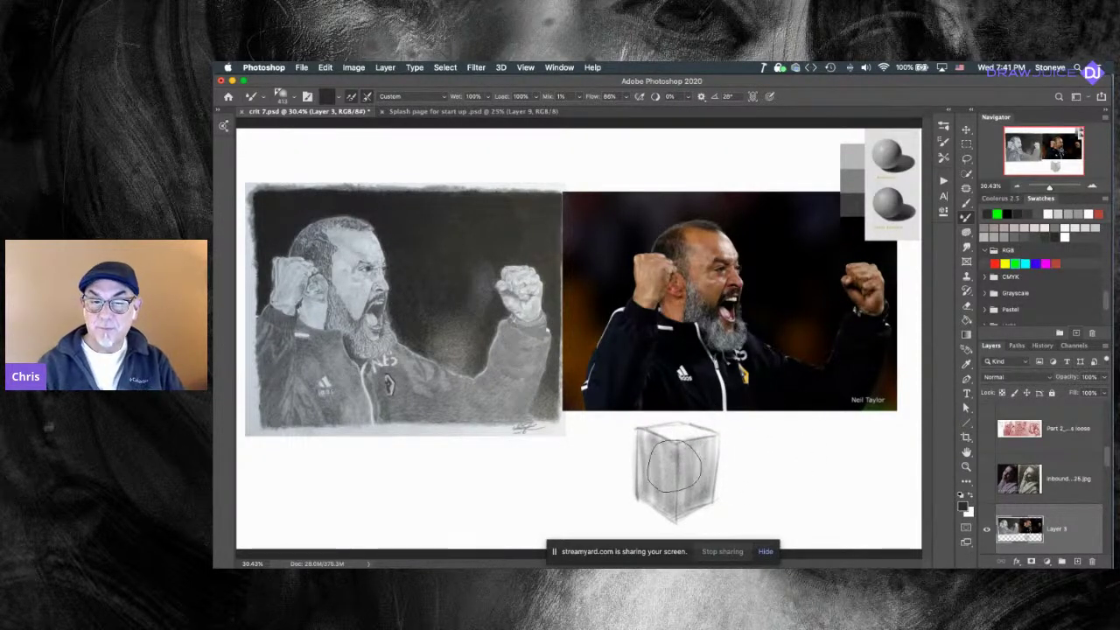
pyautogui.moveTo(656, 479)
pyautogui.mouseDown()
pyautogui.moveTo(645, 479)
pyautogui.moveTo(657, 466)
pyautogui.mouseUp()
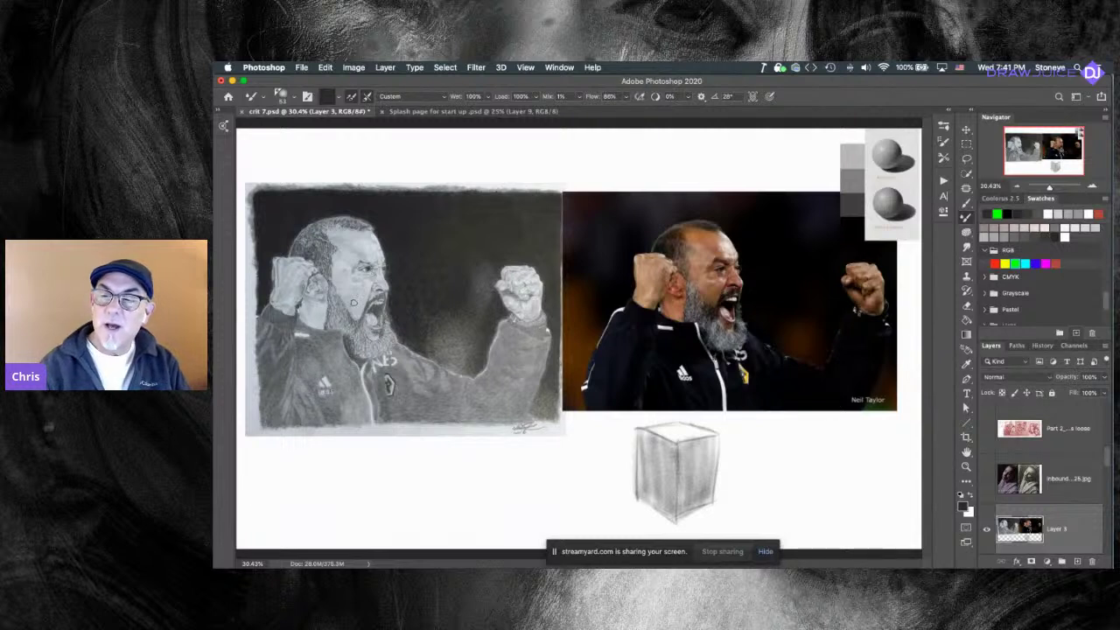
pyautogui.moveTo(693, 473); pyautogui.dragTo(711, 470)
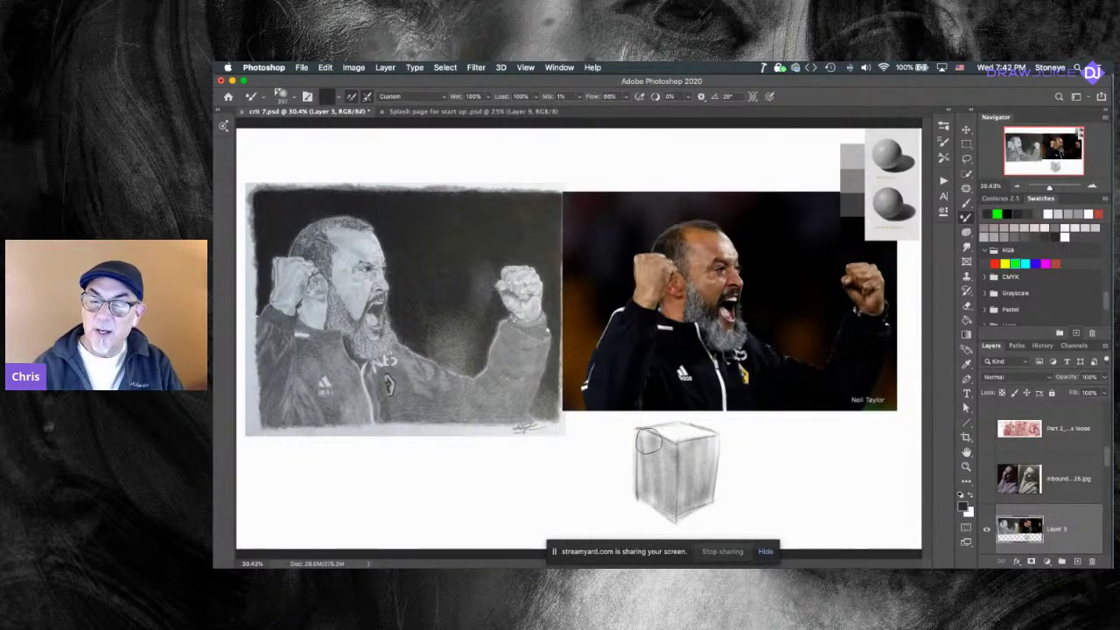
pyautogui.moveTo(641, 431)
pyautogui.mouseDown()
pyautogui.moveTo(651, 487)
pyautogui.moveTo(653, 435)
pyautogui.moveTo(651, 508)
pyautogui.moveTo(655, 439)
pyautogui.moveTo(661, 495)
pyautogui.moveTo(675, 448)
pyautogui.moveTo(669, 516)
pyautogui.moveTo(662, 444)
pyautogui.moveTo(672, 448)
pyautogui.moveTo(642, 435)
pyautogui.moveTo(649, 451)
pyautogui.moveTo(659, 448)
pyautogui.moveTo(654, 468)
pyautogui.moveTo(648, 443)
pyautogui.moveTo(638, 492)
pyautogui.moveTo(639, 450)
pyautogui.moveTo(642, 429)
pyautogui.moveTo(645, 470)
pyautogui.moveTo(669, 443)
pyautogui.mouseUp()
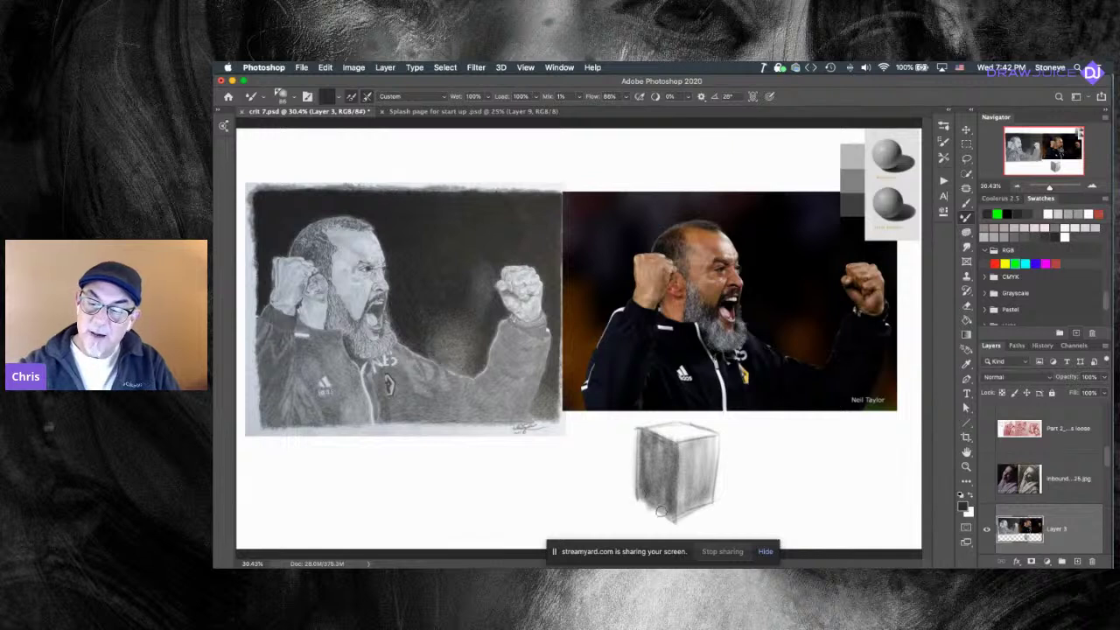
pyautogui.moveTo(684, 518); pyautogui.dragTo(714, 500)
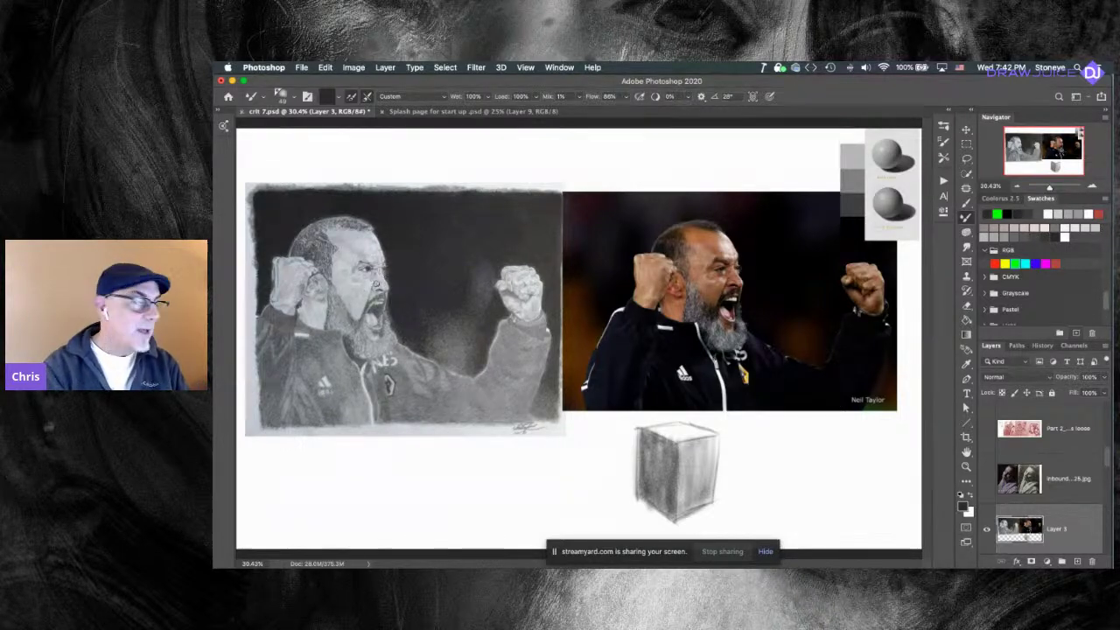
# Draw a thick red horizontal line across the drawing's forehead with the Brush tool.
pyautogui.press('super+plus')
pyautogui.press('super+plus')
pyautogui.moveTo(451, 375)
pyautogui.mouseDown()
pyautogui.moveTo(478, 393)
pyautogui.moveTo(688, 446)
pyautogui.moveTo(681, 434)
pyautogui.mouseUp()
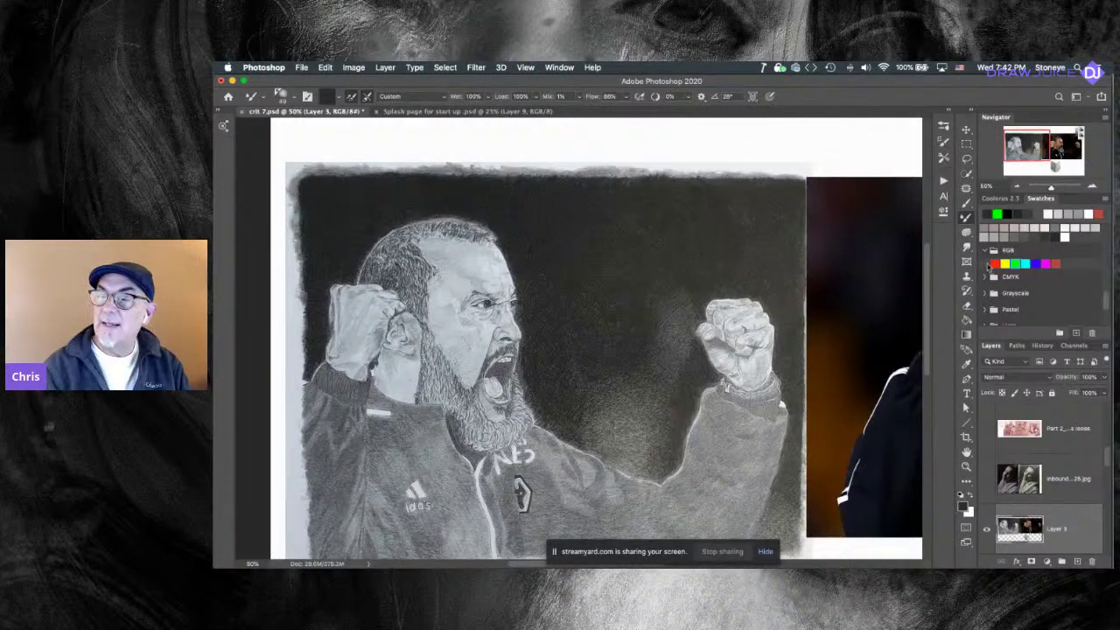
pyautogui.click(995, 264)
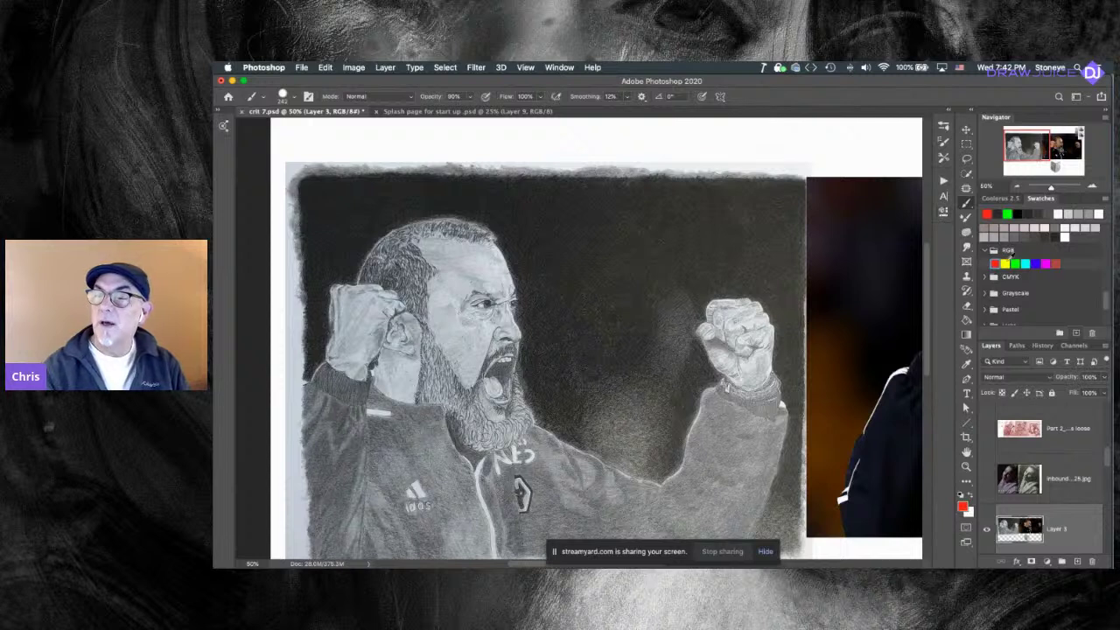
pyautogui.moveTo(461, 285)
pyautogui.mouseDown()
pyautogui.moveTo(431, 285)
pyautogui.moveTo(508, 276)
pyautogui.mouseUp()
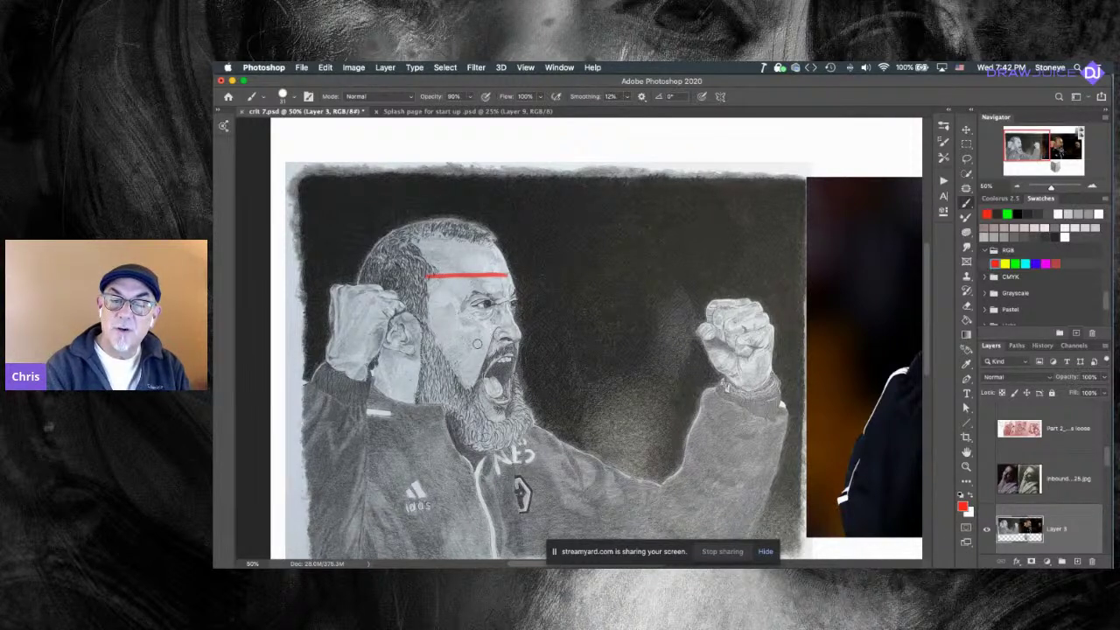
# Handwrite "Δ VAL = Δ FORM" in red above the drawing.
pyautogui.moveTo(566, 165)
pyautogui.mouseDown()
pyautogui.moveTo(585, 141)
pyautogui.moveTo(597, 165)
pyautogui.moveTo(566, 165)
pyautogui.moveTo(630, 142)
pyautogui.moveTo(645, 162)
pyautogui.moveTo(687, 147)
pyautogui.mouseUp()
pyautogui.moveTo(672, 155)
pyautogui.mouseDown()
pyautogui.moveTo(713, 135)
pyautogui.moveTo(728, 162)
pyautogui.moveTo(701, 163)
pyautogui.moveTo(744, 162)
pyautogui.moveTo(760, 138)
pyautogui.mouseUp()
pyautogui.moveTo(746, 149); pyautogui.dragTo(780, 159)
pyautogui.moveTo(781, 145); pyautogui.dragTo(816, 160)
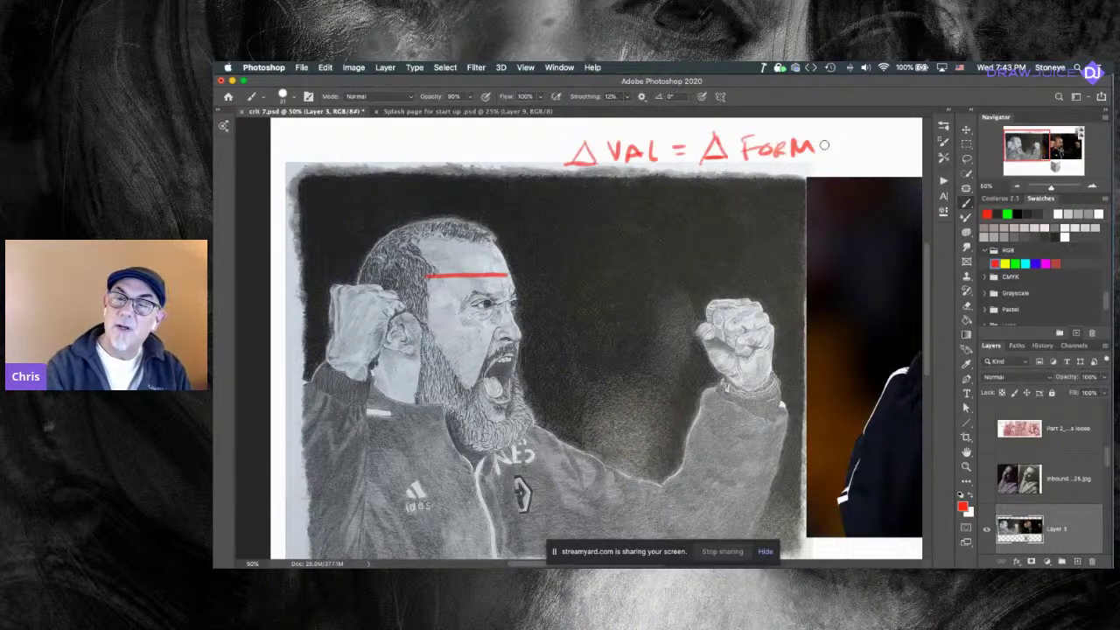
# Circle both halves of the handwritten red formula and undo the two circles.
pyautogui.moveTo(634, 120)
pyautogui.mouseDown()
pyautogui.moveTo(670, 162)
pyautogui.moveTo(639, 123)
pyautogui.mouseUp()
pyautogui.moveTo(696, 175); pyautogui.dragTo(776, 121)
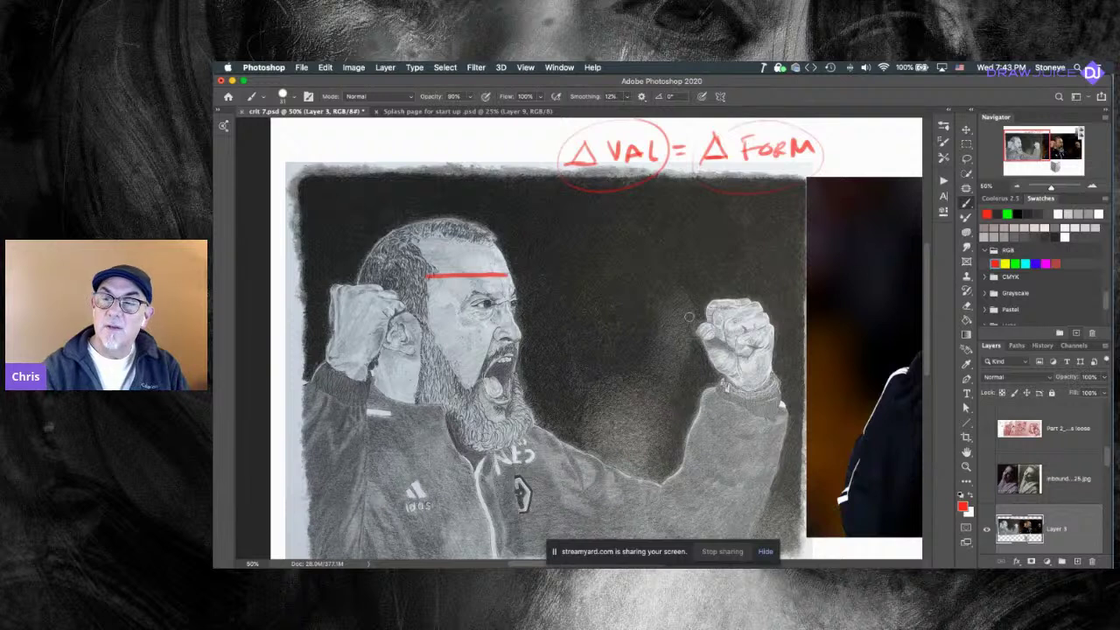
pyautogui.press('super+z')
pyautogui.press('super+z')
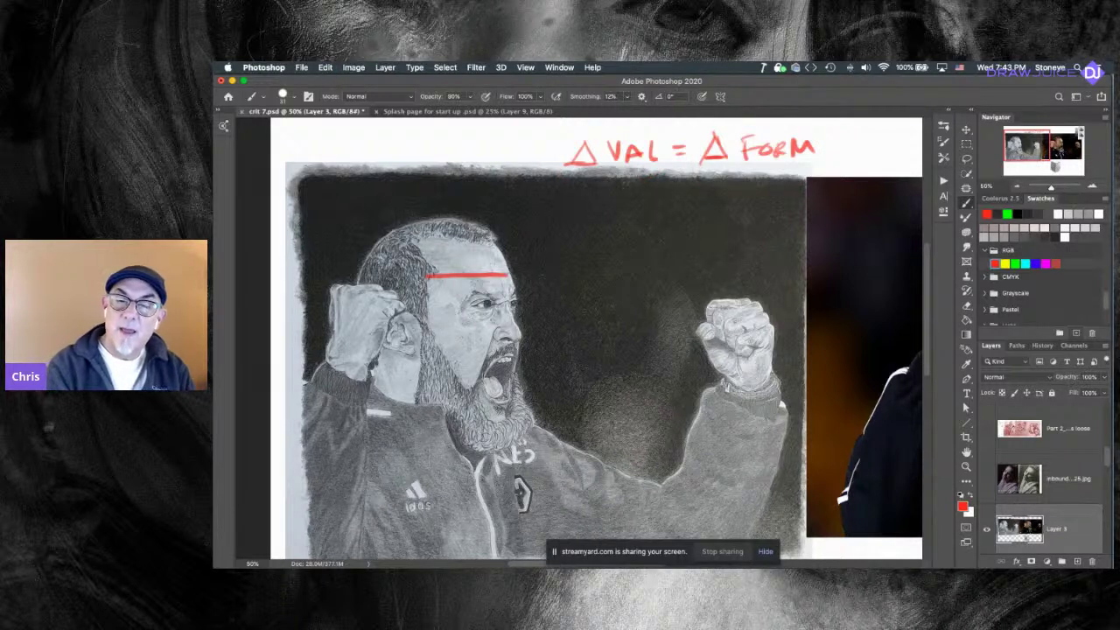
# Draw a red line across the drawing's cheek and red cross-contour lines over the faces of the box.
pyautogui.moveTo(450, 340); pyautogui.dragTo(490, 339)
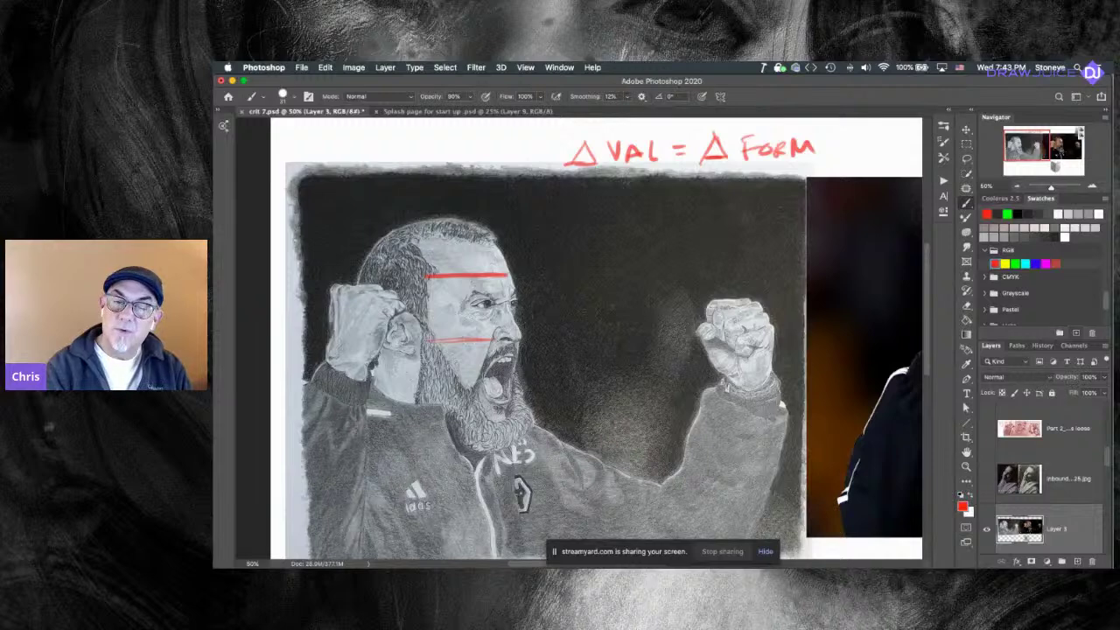
pyautogui.hscroll(10, 467, 274)
pyautogui.scroll(-6, 467, 274)
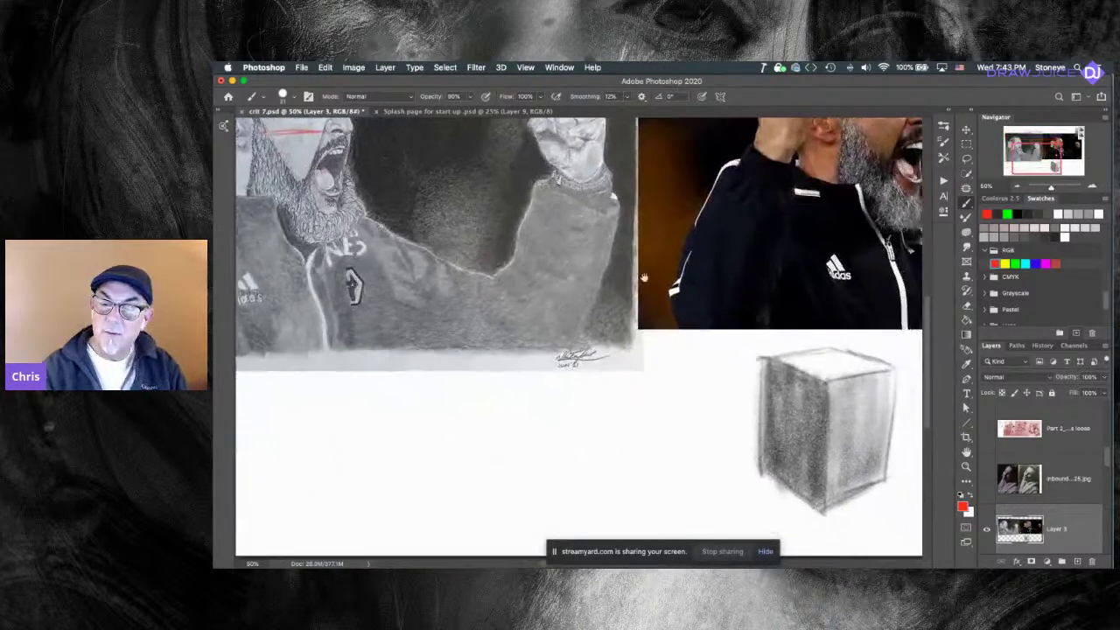
pyautogui.moveTo(611, 344); pyautogui.dragTo(611, 474)
pyautogui.moveTo(610, 346)
pyautogui.mouseDown()
pyautogui.moveTo(691, 337)
pyautogui.moveTo(678, 480)
pyautogui.mouseUp()
pyautogui.moveTo(581, 400)
pyautogui.mouseDown()
pyautogui.moveTo(652, 428)
pyautogui.moveTo(711, 408)
pyautogui.mouseUp()
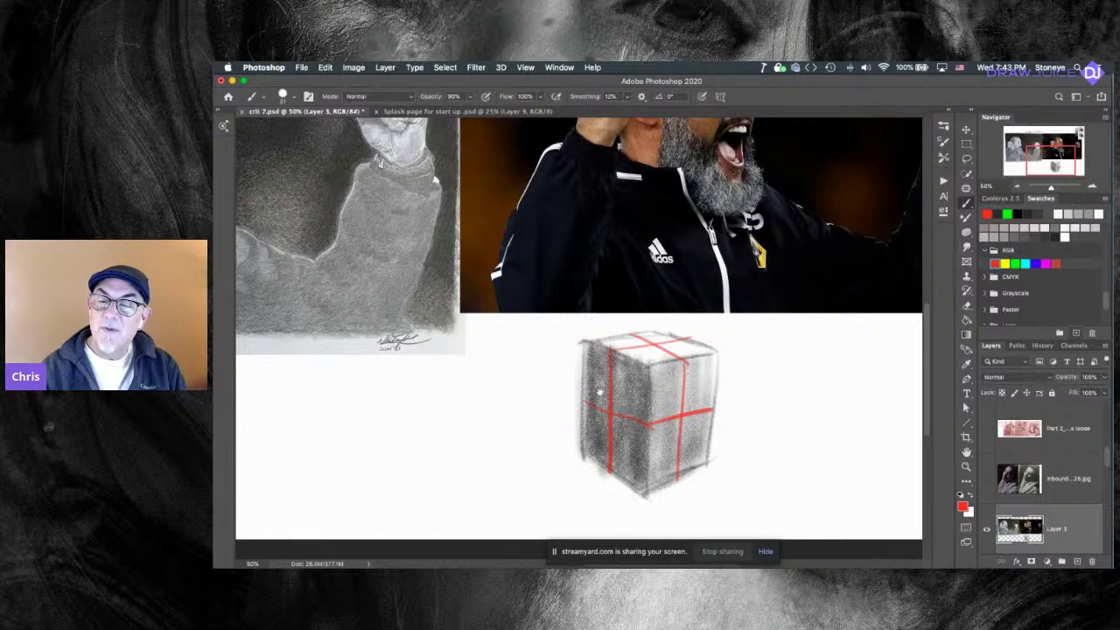
# Try one more red line across the upper forehead, and undo all the red lines and lettering.
pyautogui.scroll(5, 747, 373)
pyautogui.hscroll(-8, 747, 374)
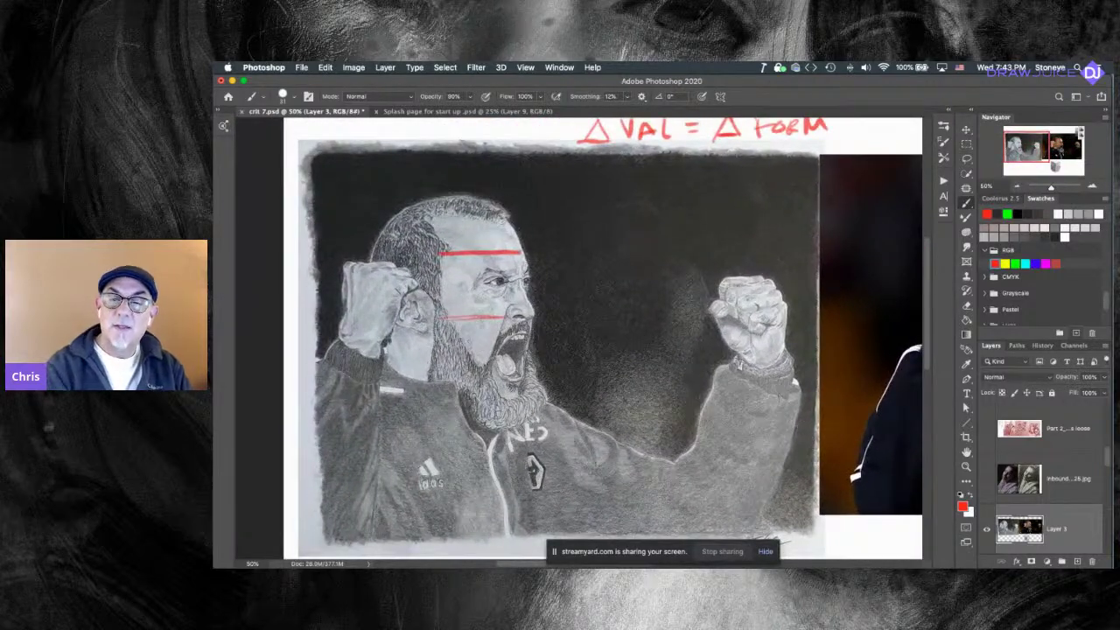
pyautogui.moveTo(449, 233); pyautogui.dragTo(518, 233)
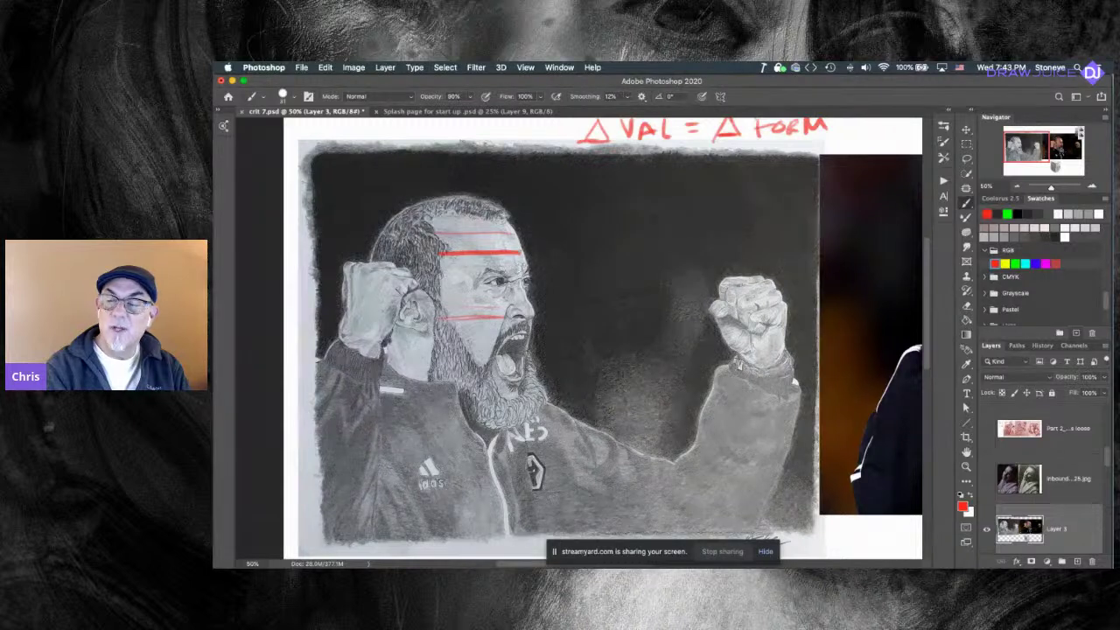
pyautogui.press('super+z')
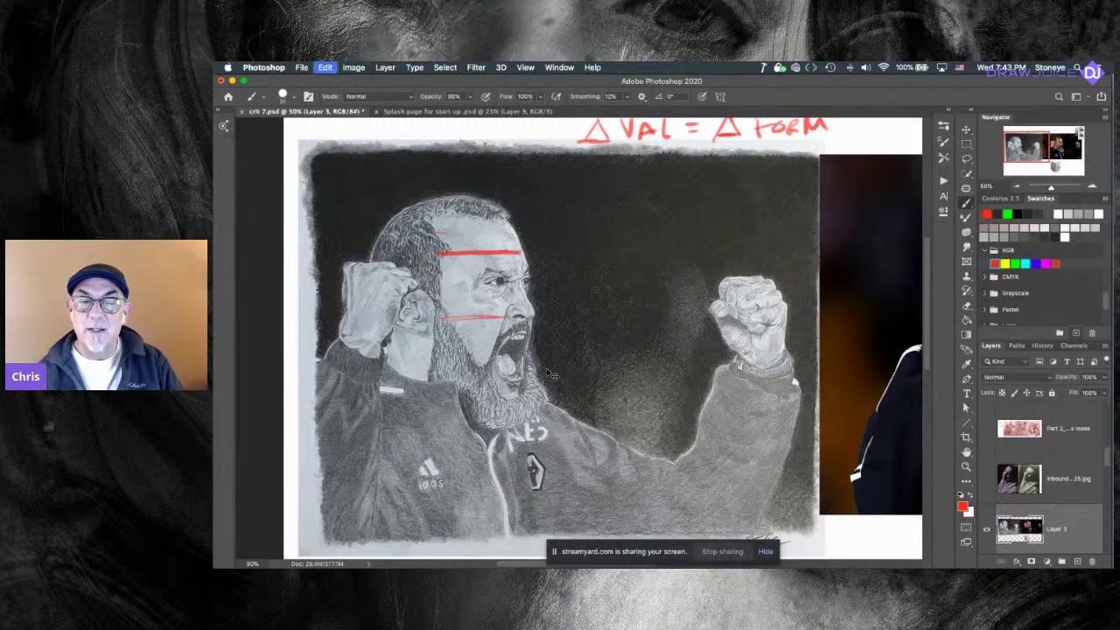
pyautogui.press('super+z')
pyautogui.press('super+z')
pyautogui.press('super+z')
pyautogui.press('super+z')
pyautogui.press('super+z')
pyautogui.press('super+z')
pyautogui.press('super+z')
pyautogui.press('super+z')
pyautogui.press('super+z')
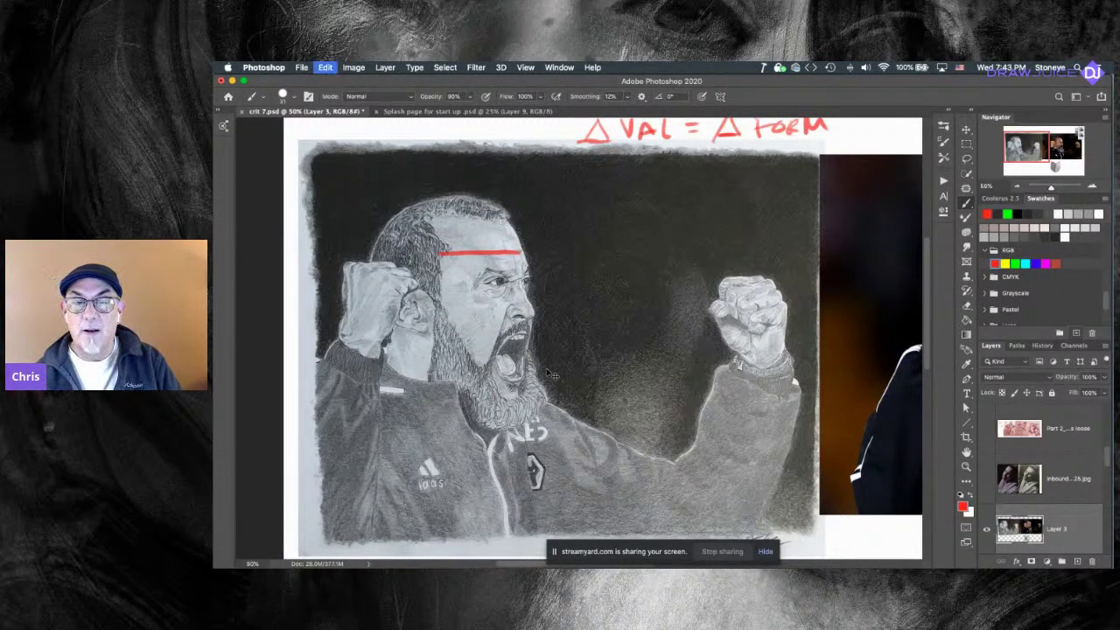
pyautogui.press('super+z')
pyautogui.press('super+z')
pyautogui.press('super+z')
pyautogui.press('super+z')
pyautogui.press('super+z')
pyautogui.press('super+z')
pyautogui.press('super+z')
pyautogui.press('super+z')
pyautogui.press('super+z')
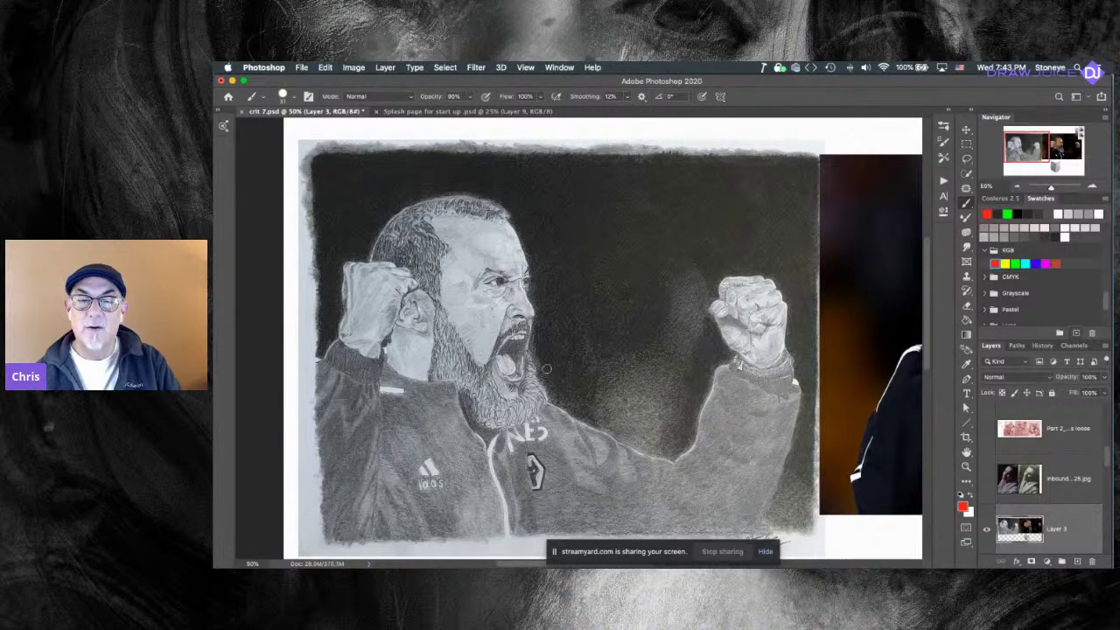
# Add a new empty layer above Layer 3 and bring the drawing, photo and box into view together.
pyautogui.click(1077, 562)
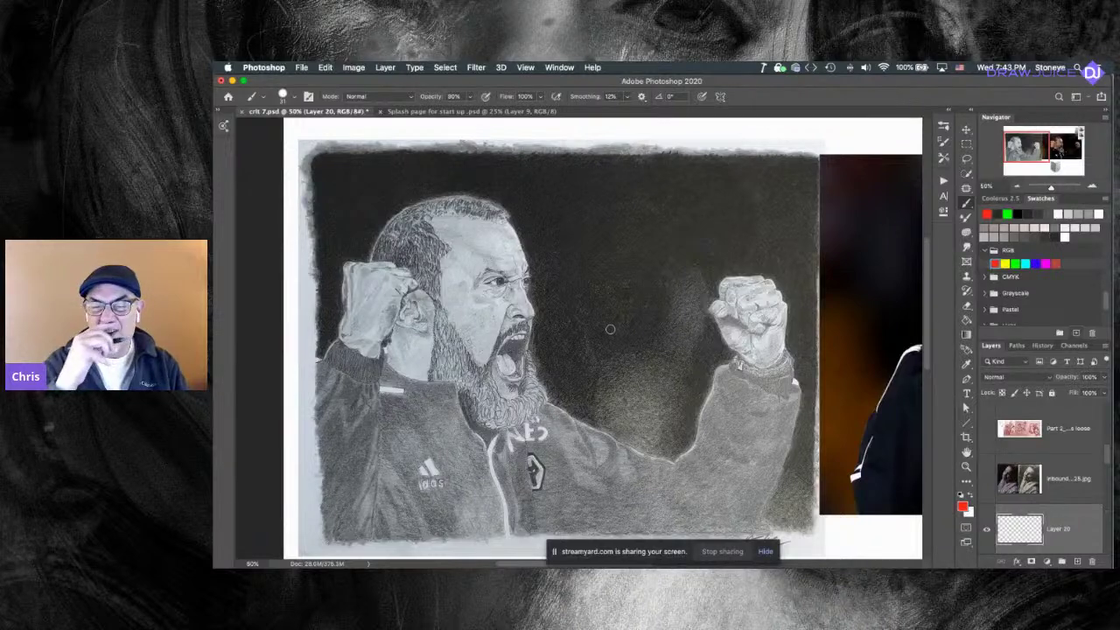
pyautogui.moveTo(601, 350); pyautogui.dragTo(582, 319)
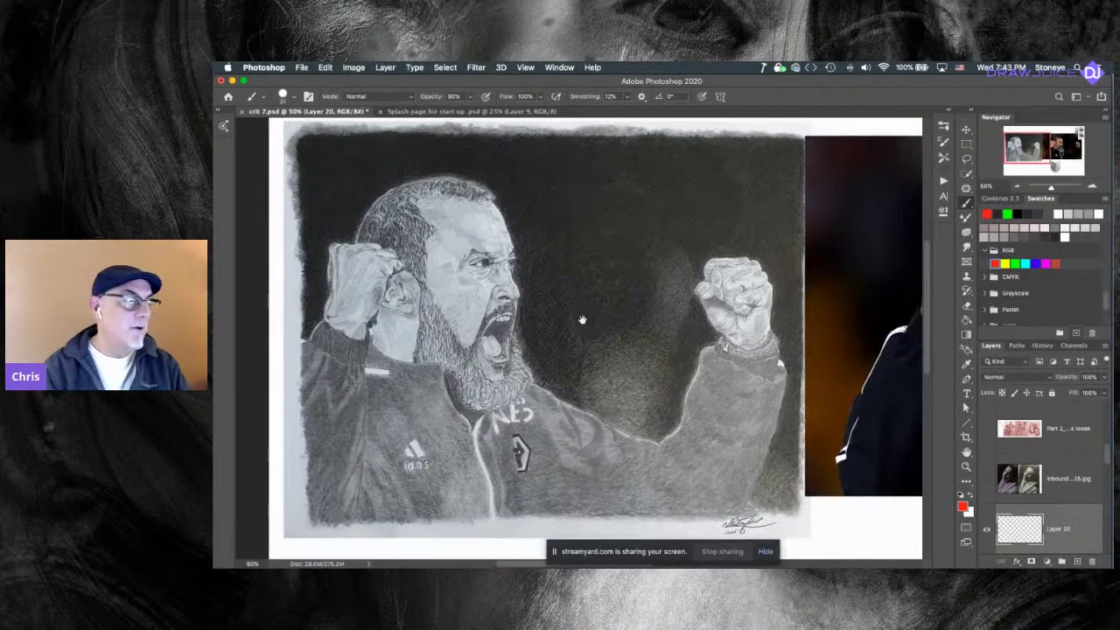
pyautogui.scroll(-1, 582, 320)
pyautogui.moveTo(721, 412); pyautogui.dragTo(579, 372)
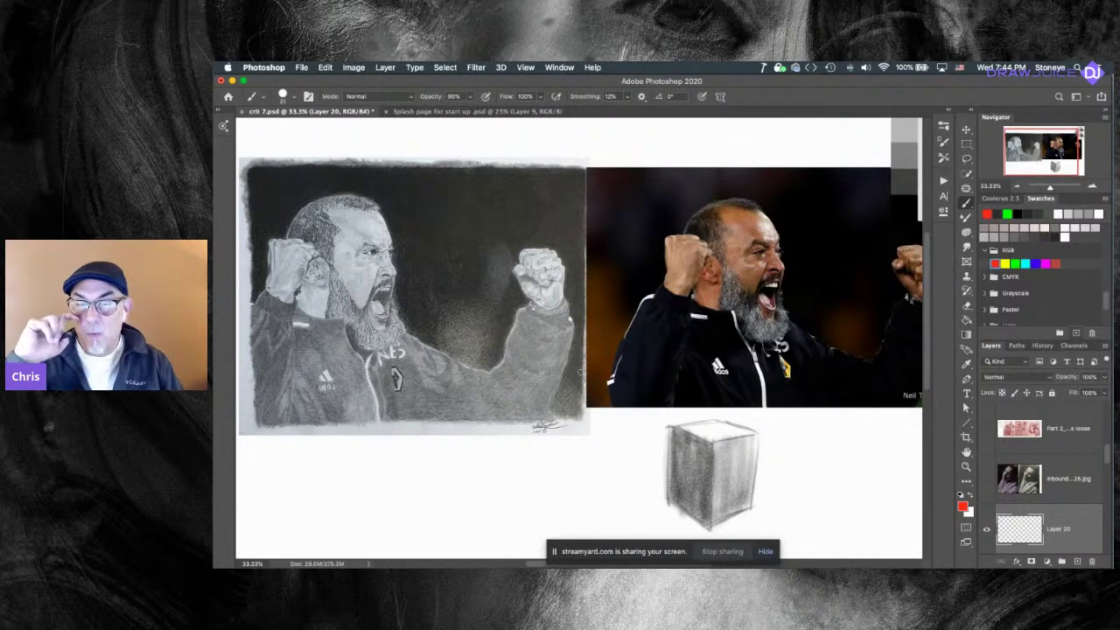
pyautogui.press('super+plus')
pyautogui.moveTo(513, 405); pyautogui.dragTo(563, 434)
pyautogui.scroll(-3, 569, 435)
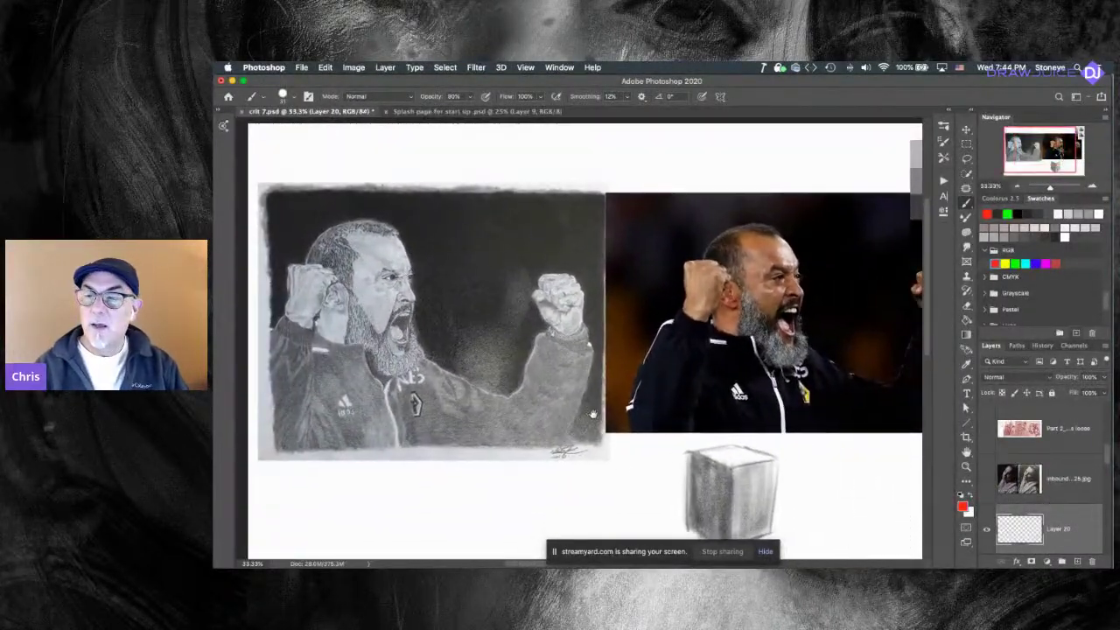
pyautogui.moveTo(593, 414); pyautogui.dragTo(594, 400)
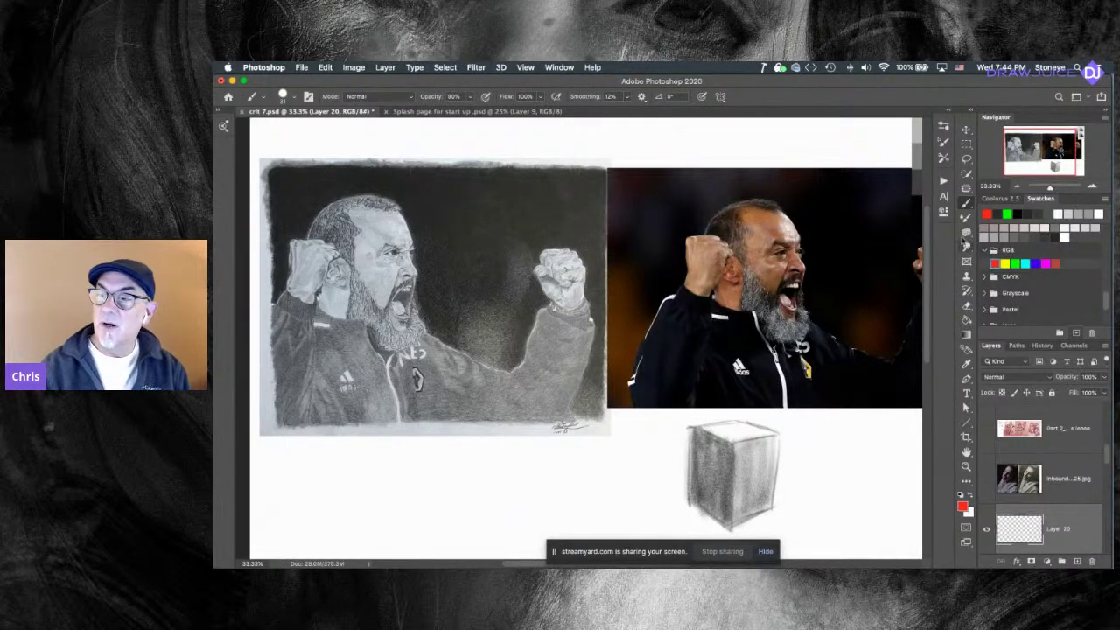
# Load the Mixer Brush with the middle grey sampled from the value scale beside the shaded spheres.
pyautogui.click(966, 217)
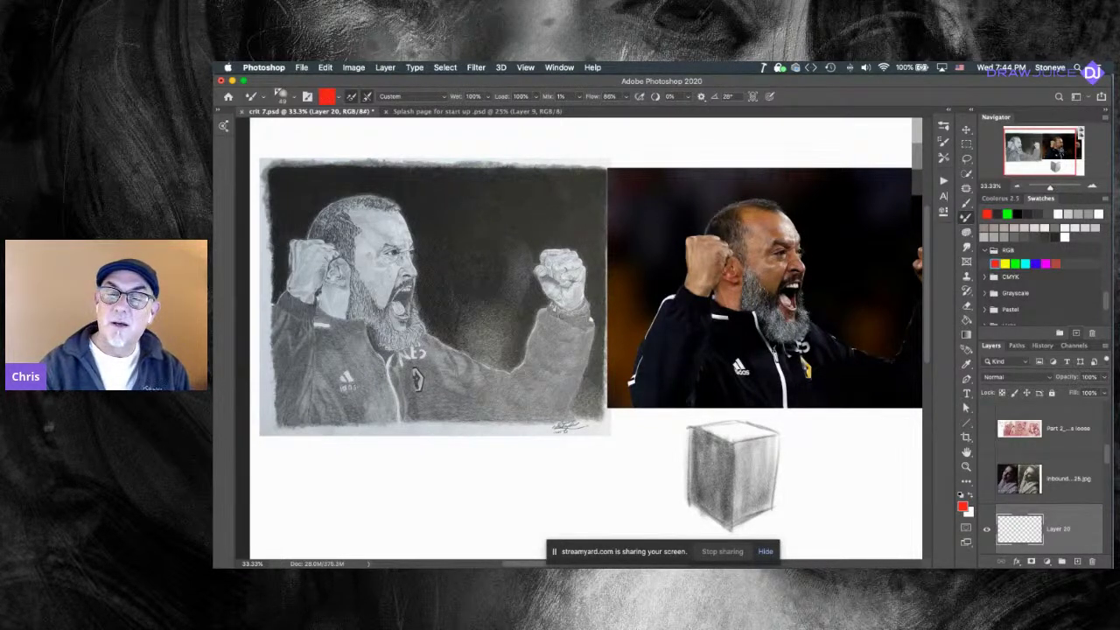
pyautogui.moveTo(855, 255); pyautogui.dragTo(799, 259)
pyautogui.keyDown('alt'); pyautogui.click(868, 161); pyautogui.keyUp('alt')
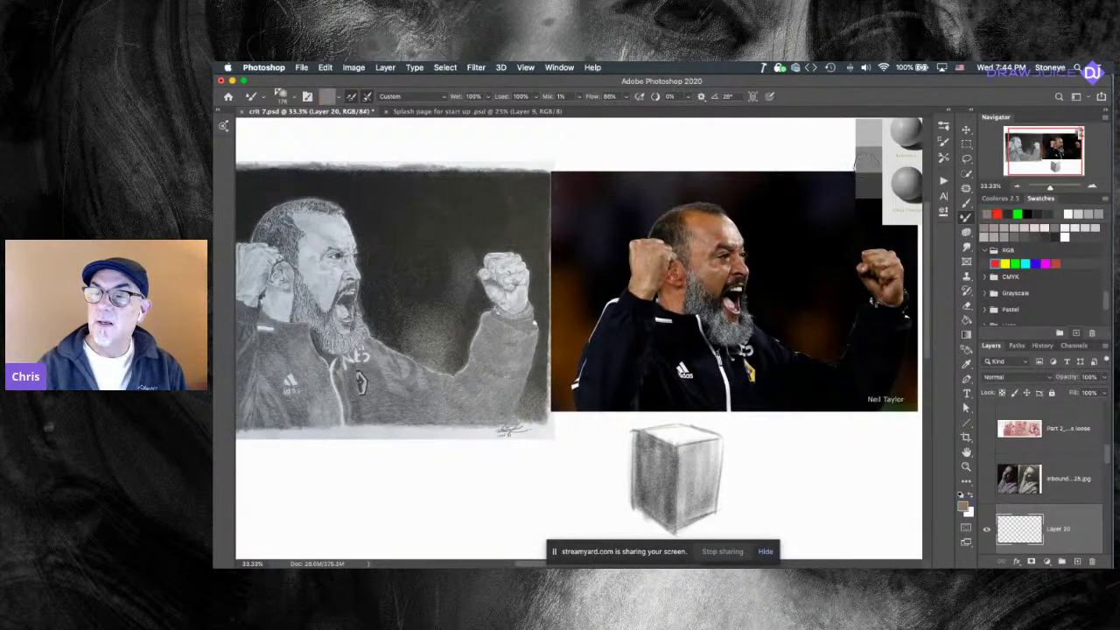
pyautogui.hscroll(-3, 857, 164)
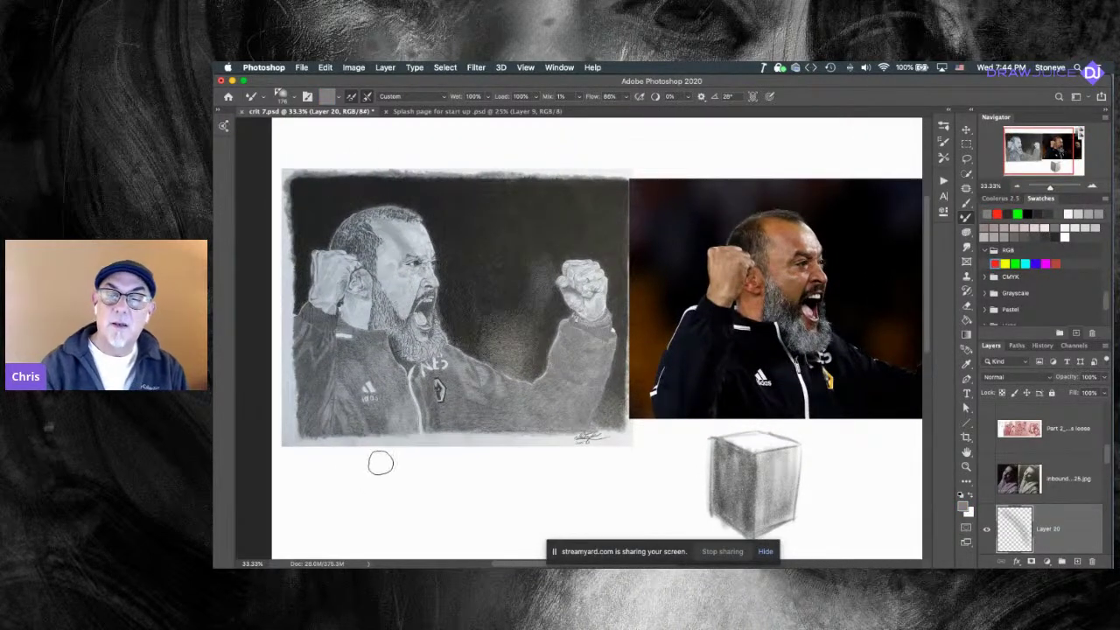
# Brush the loaded grey across the forehead and temple of the man in the drawing.
pyautogui.moveTo(382, 227); pyautogui.dragTo(403, 253)
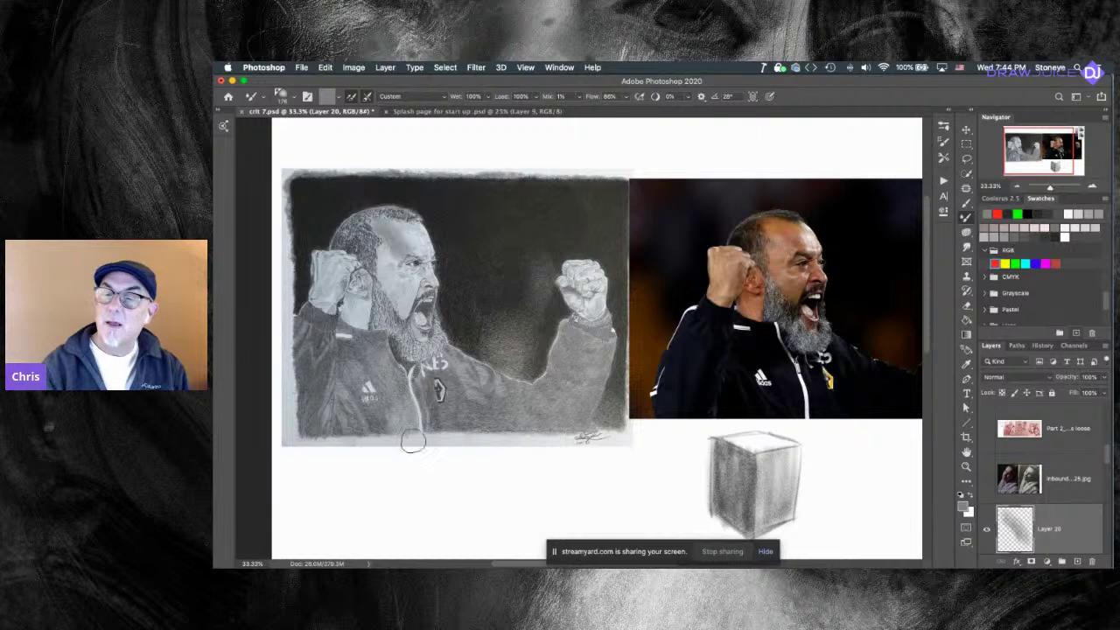
# Desaturate Layer 3, which holds the drawing and reference photo, with Hue/Saturation at saturation -100.
pyautogui.scroll(-3, 1108, 461)
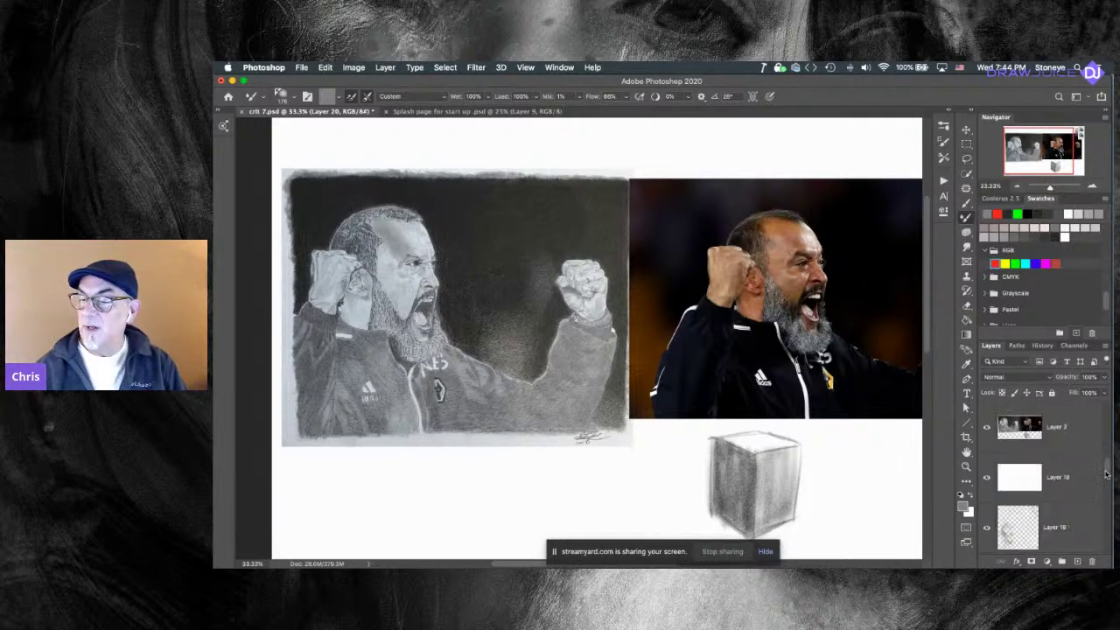
pyautogui.click(1056, 478)
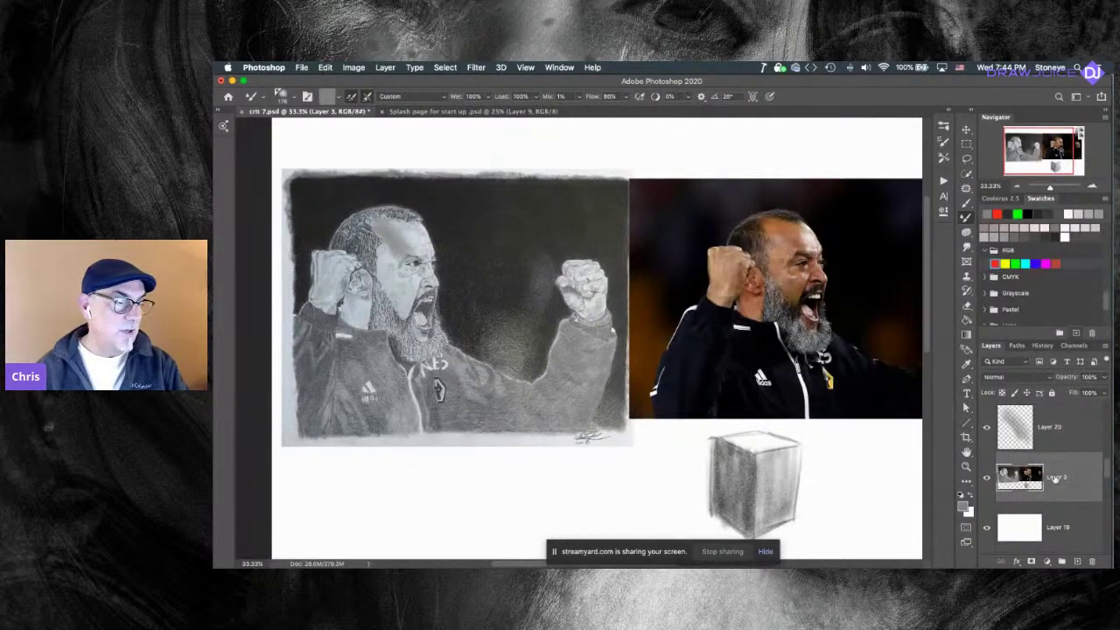
pyautogui.press('super+u')
pyautogui.moveTo(830, 393); pyautogui.dragTo(774, 388)
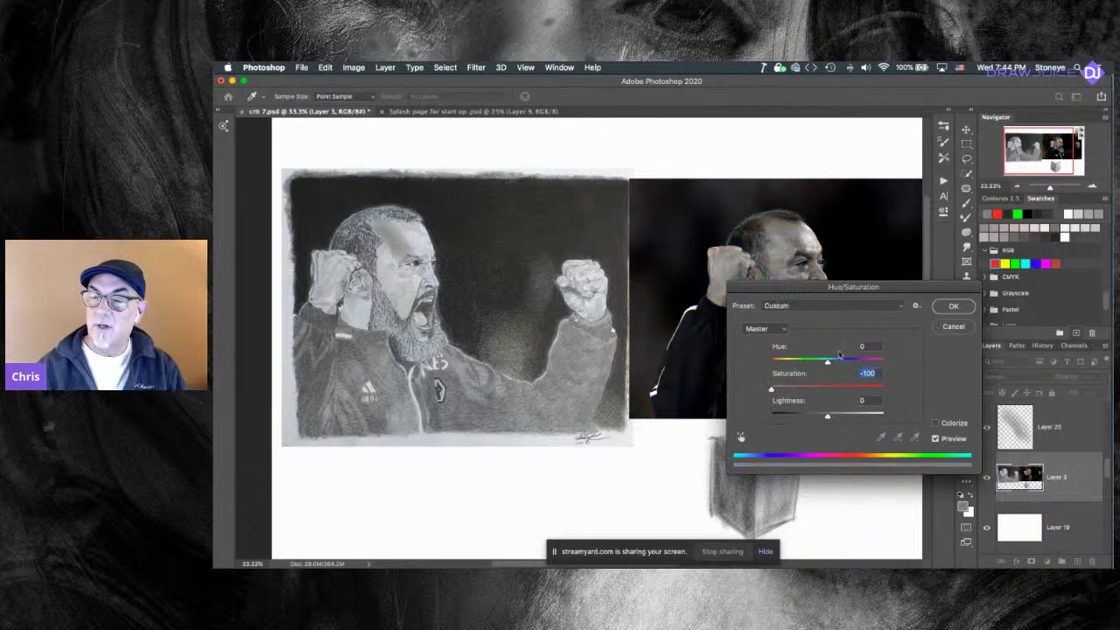
pyautogui.click(953, 307)
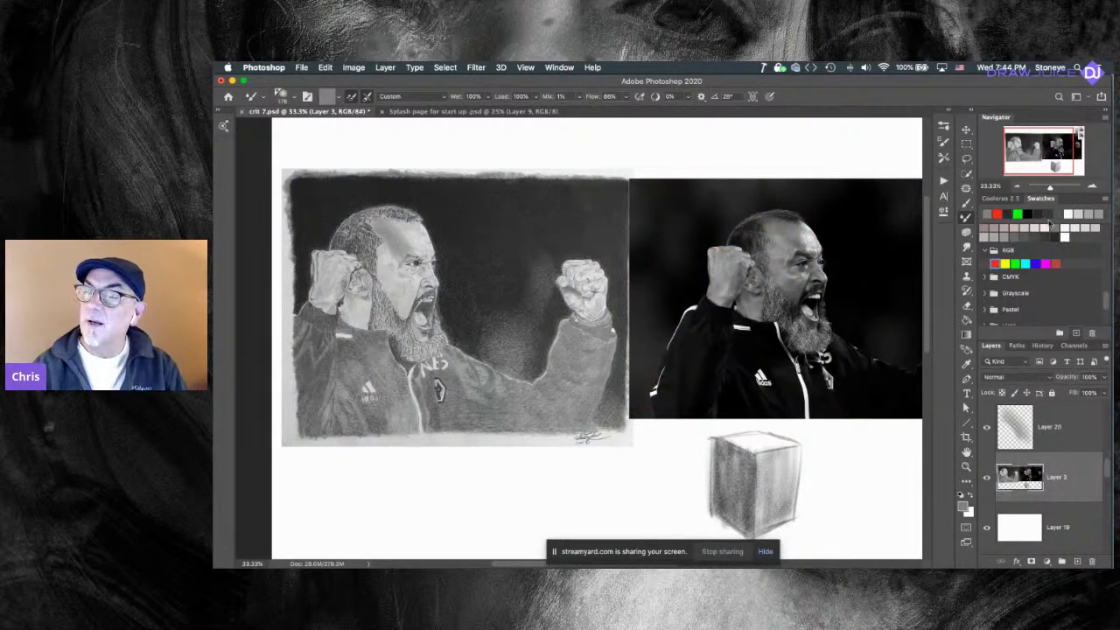
# Show the Coolorus colour wheel and sample greys from the reference photo's hair, forehead and side of the face to compare their values.
pyautogui.click(1003, 198)
pyautogui.keyDown('alt'); pyautogui.click(745, 233); pyautogui.keyUp('alt')
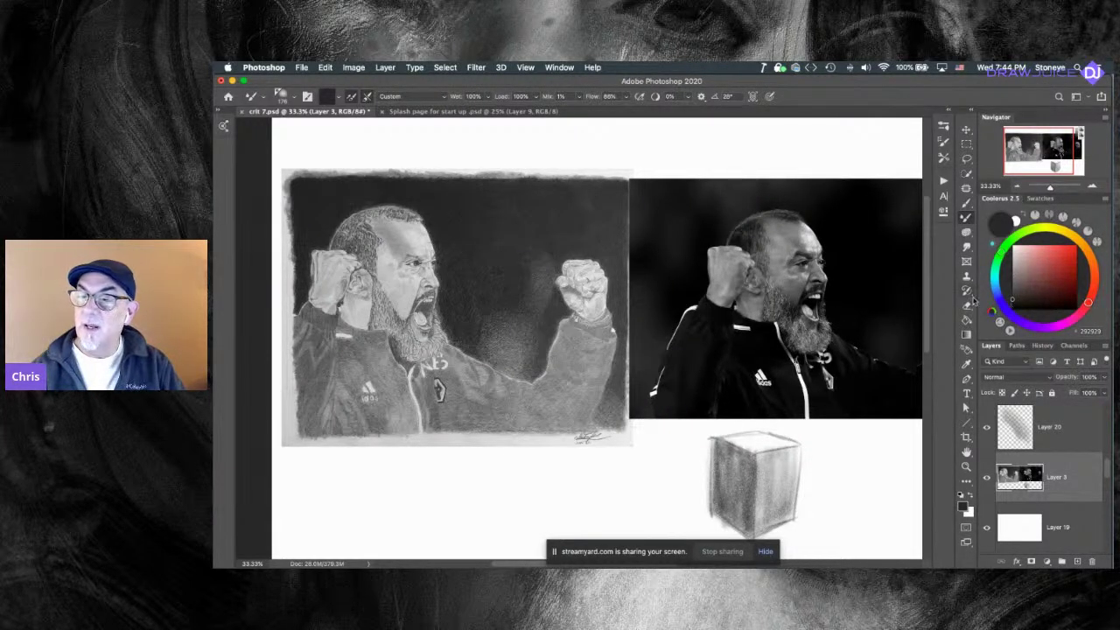
pyautogui.keyDown('alt'); pyautogui.click(793, 227); pyautogui.keyUp('alt')
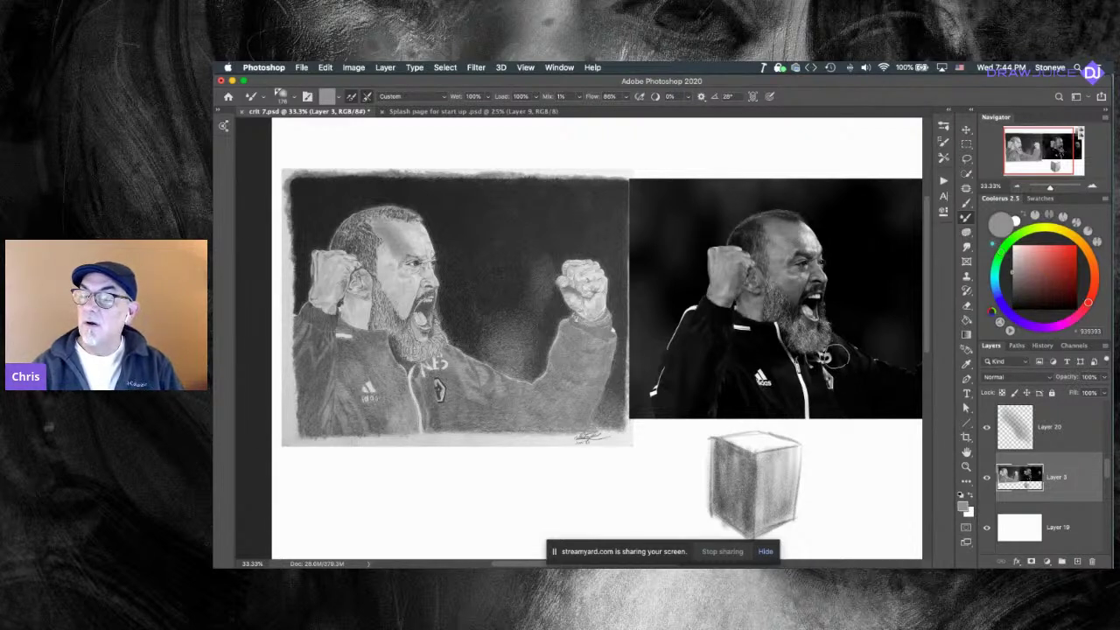
pyautogui.keyDown('alt'); pyautogui.click(801, 236); pyautogui.keyUp('alt')
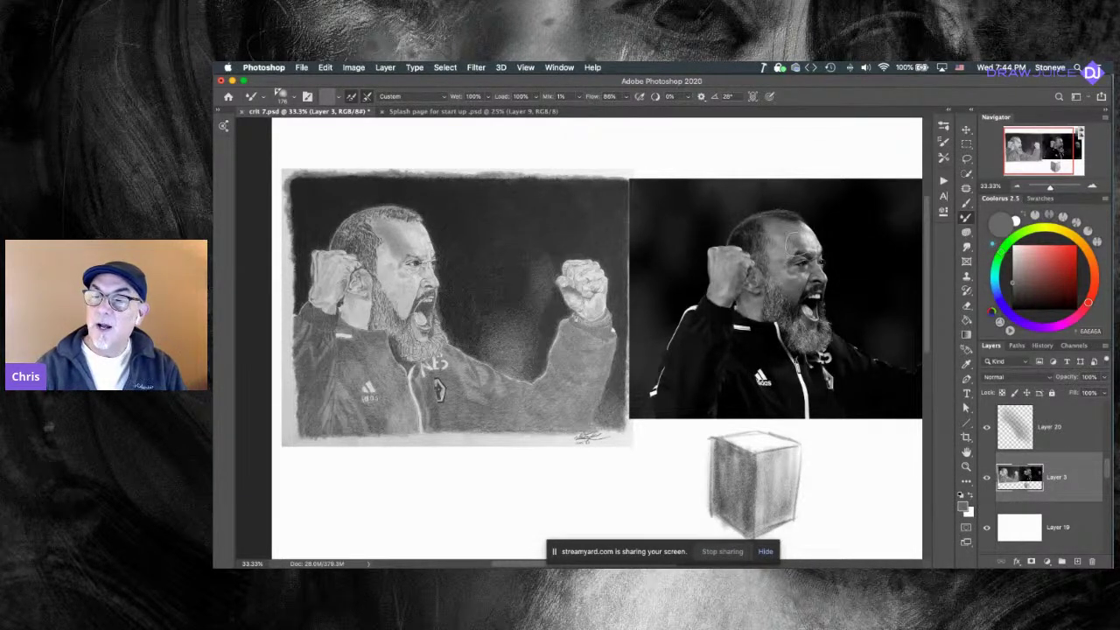
pyautogui.keyDown('alt'); pyautogui.click(785, 258); pyautogui.keyUp('alt')
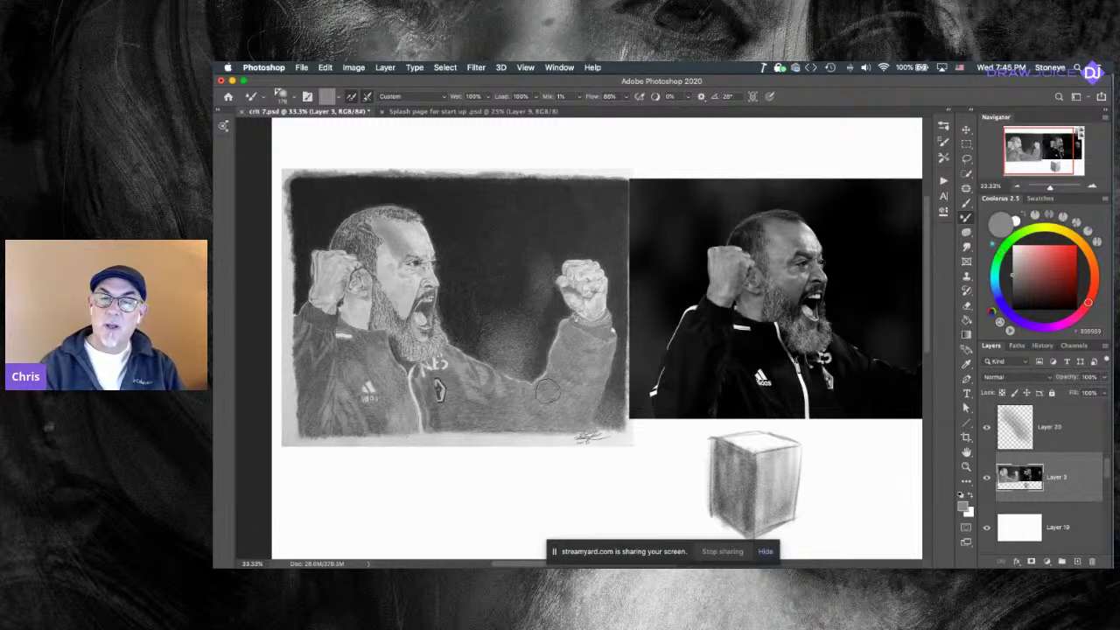
# Sample the skin tones on the cheek and neck of the drawn portrait to compare their values.
pyautogui.keyDown('alt'); pyautogui.click(403, 275); pyautogui.keyUp('alt')
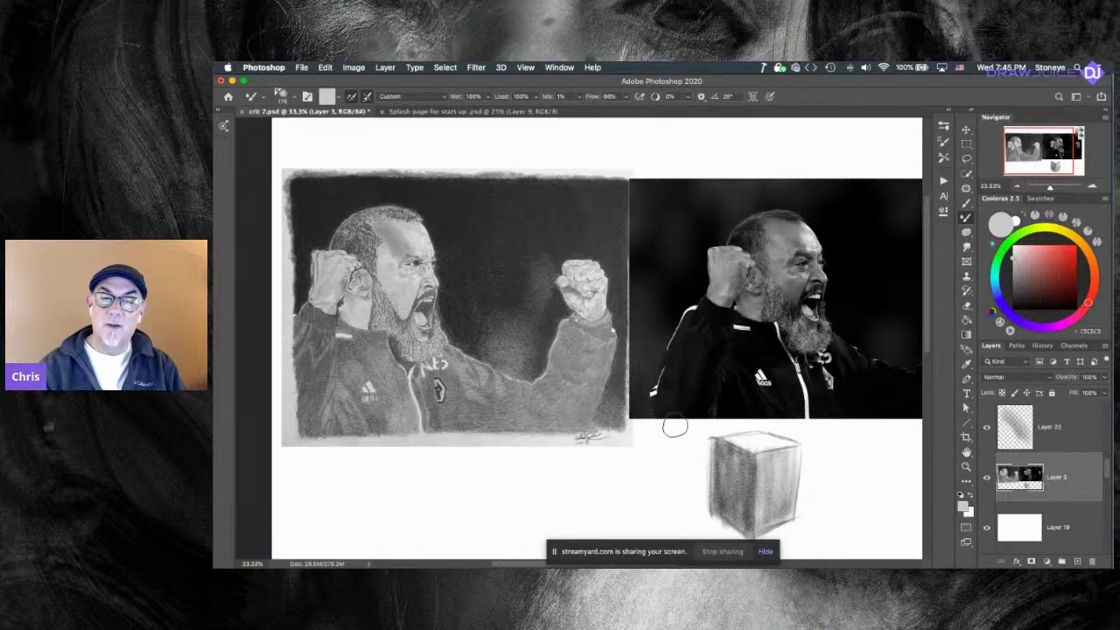
pyautogui.keyDown('alt'); pyautogui.click(371, 301); pyautogui.keyUp('alt')
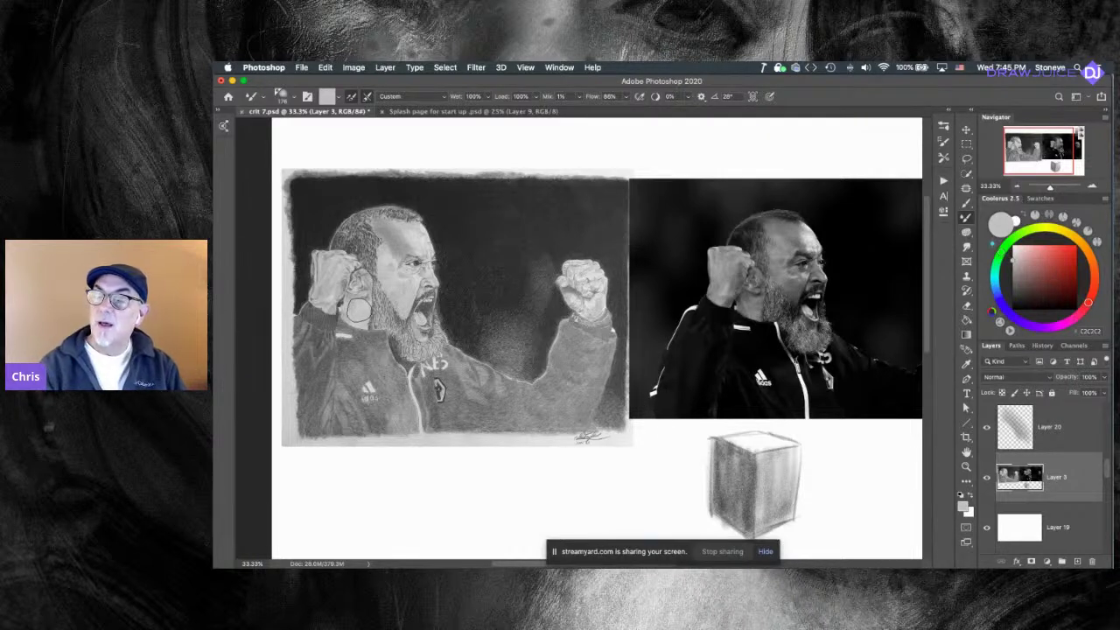
pyautogui.keyDown('alt'); pyautogui.click(410, 280); pyautogui.keyUp('alt')
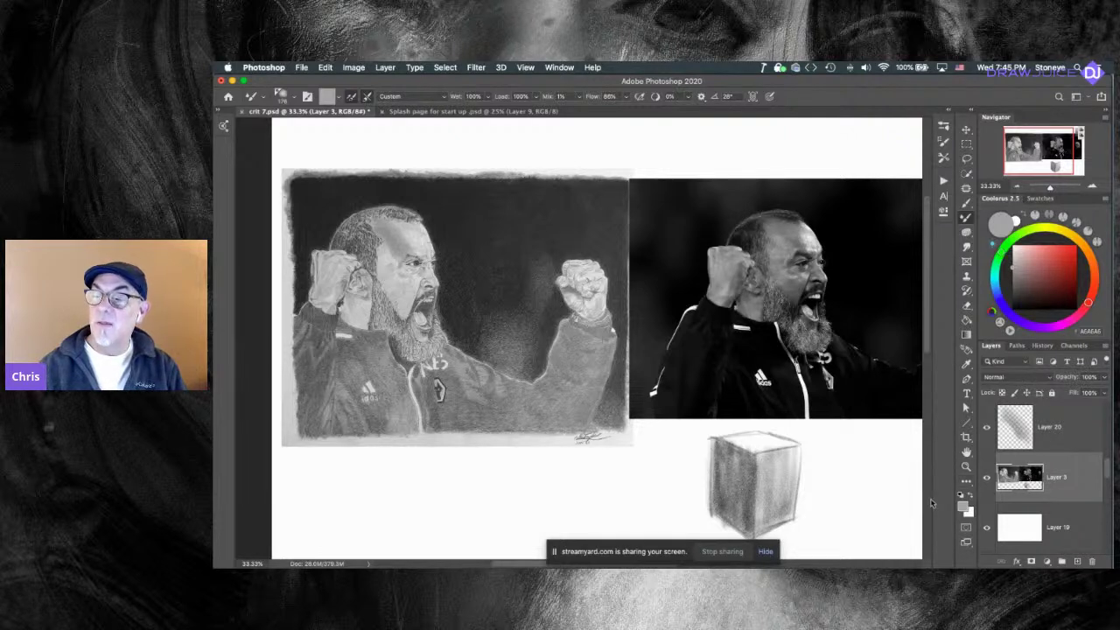
# On Layer 20, choose dark grey 3F3F3F and sketch the shadow boundary across the drawn face's forehead, eye and cheek.
pyautogui.click(1044, 429)
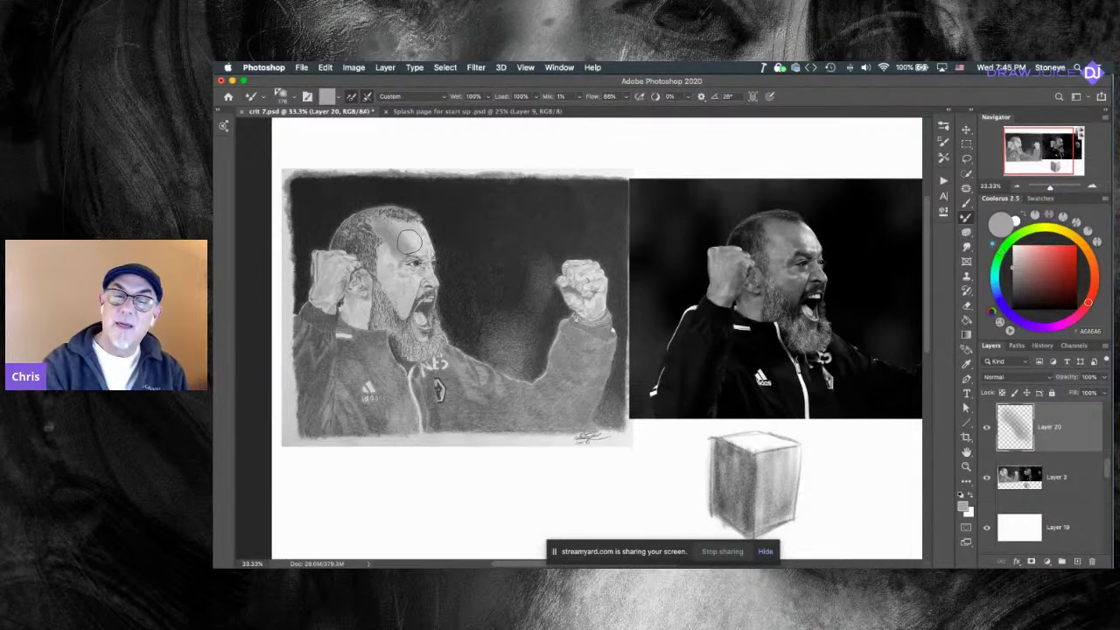
pyautogui.moveTo(1024, 280); pyautogui.dragTo(1013, 294)
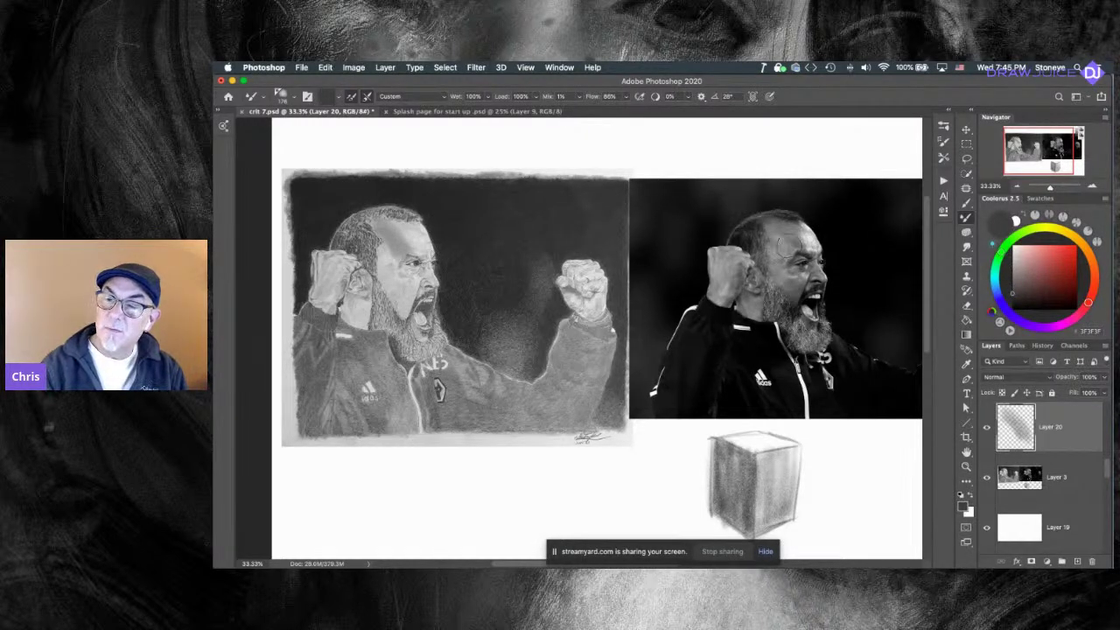
pyautogui.moveTo(387, 229)
pyautogui.mouseDown()
pyautogui.moveTo(407, 255)
pyautogui.moveTo(416, 236)
pyautogui.moveTo(395, 245)
pyautogui.moveTo(414, 243)
pyautogui.moveTo(459, 487)
pyautogui.moveTo(409, 294)
pyautogui.moveTo(424, 290)
pyautogui.moveTo(399, 295)
pyautogui.moveTo(393, 277)
pyautogui.moveTo(438, 282)
pyautogui.mouseUp()
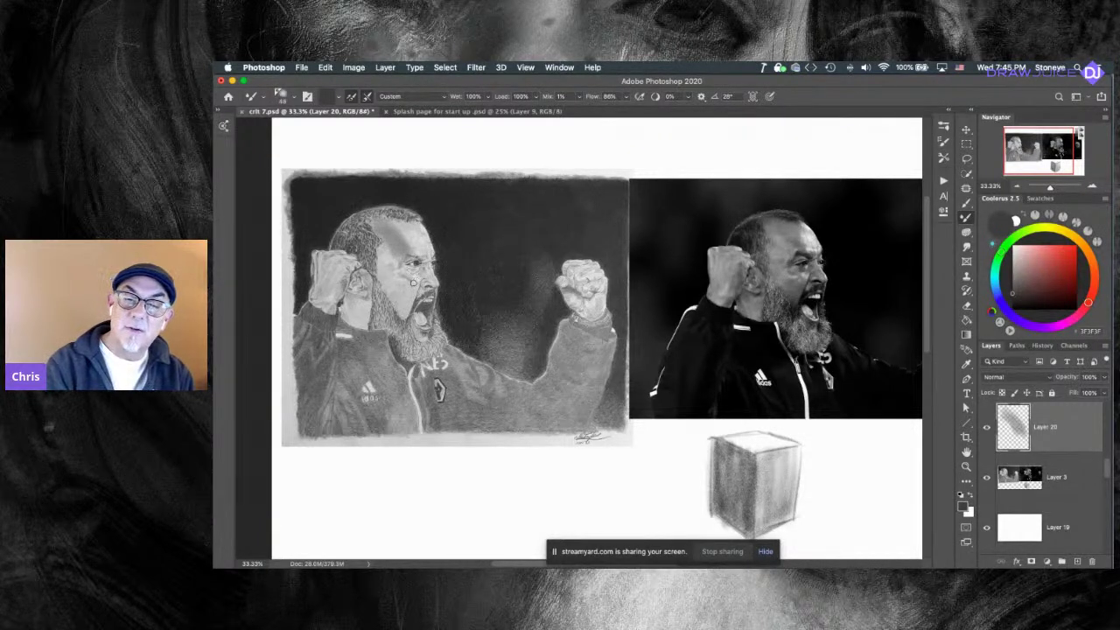
pyautogui.moveTo(417, 293); pyautogui.dragTo(421, 288)
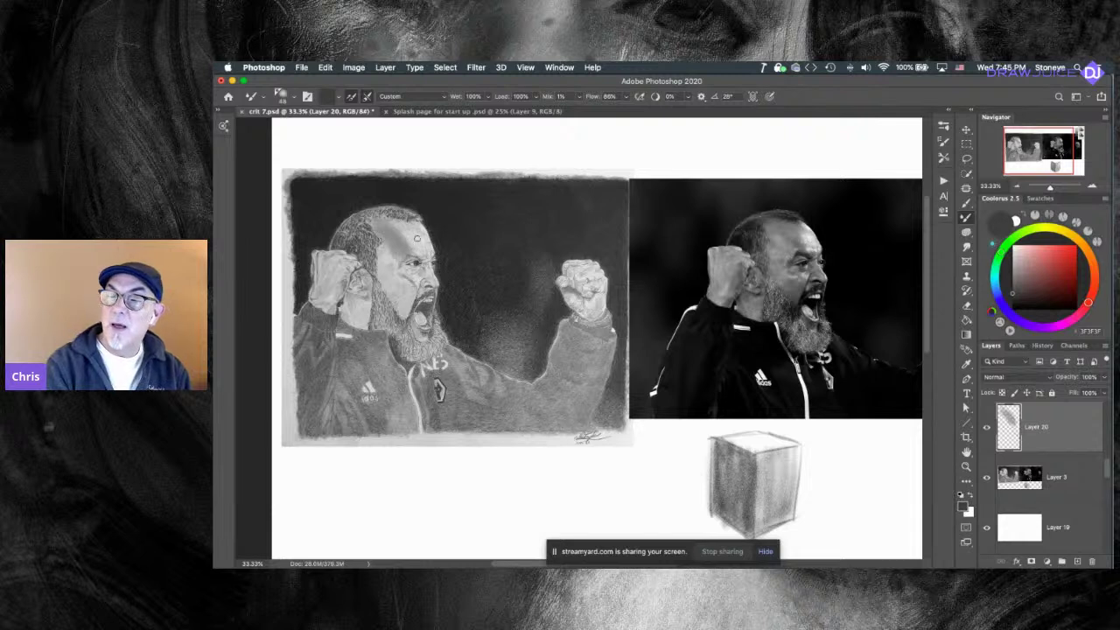
pyautogui.moveTo(408, 264); pyautogui.dragTo(409, 275)
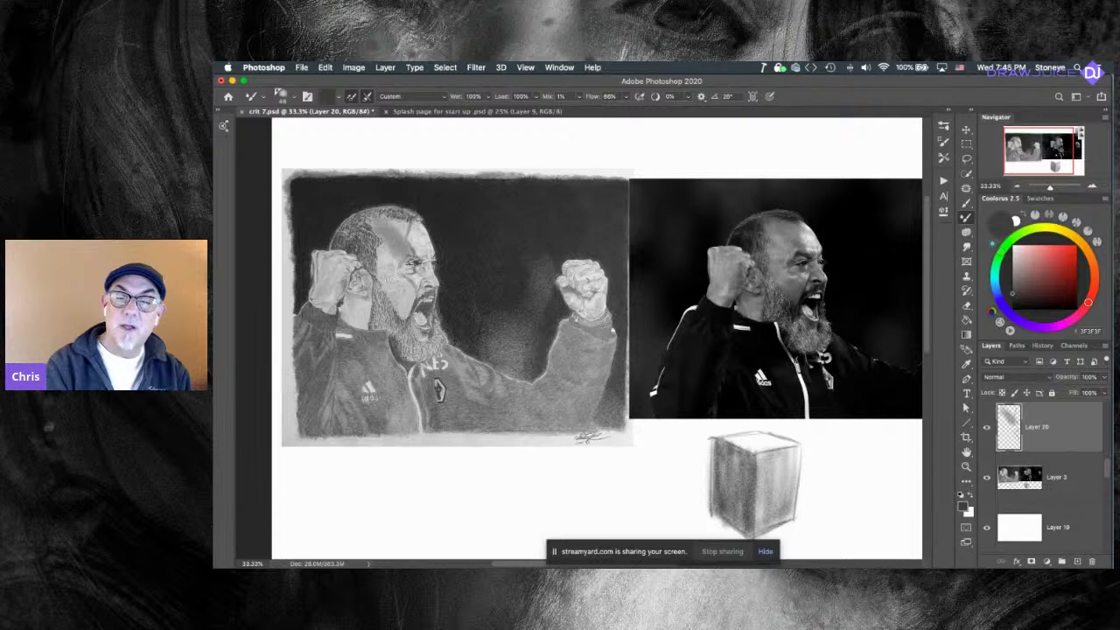
pyautogui.moveTo(418, 238); pyautogui.dragTo(400, 248)
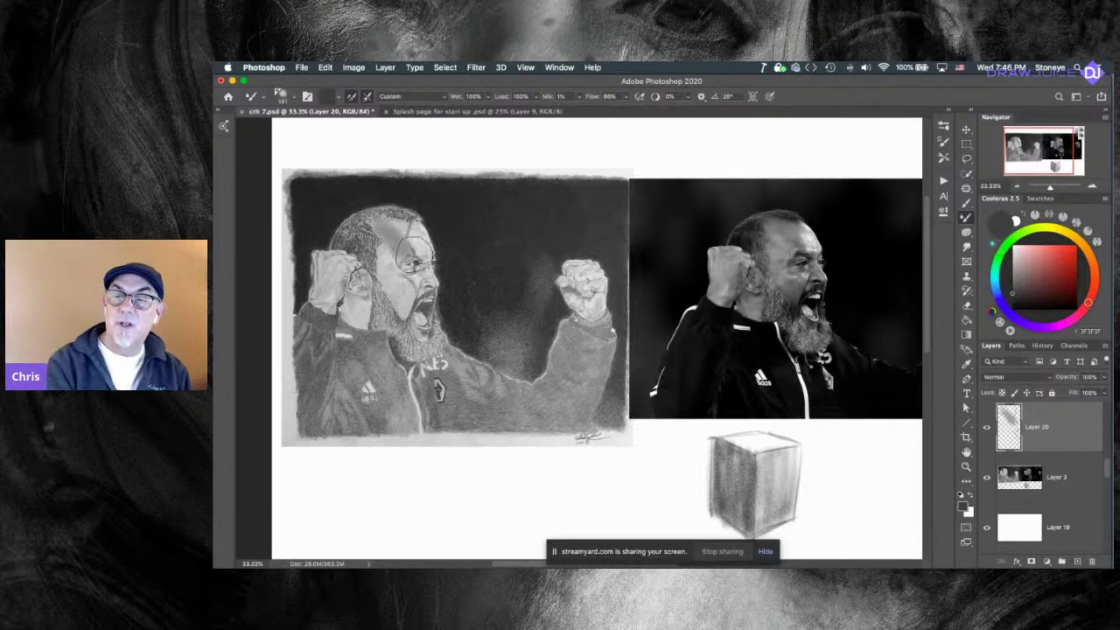
pyautogui.hotkey('ctrl', 'z')
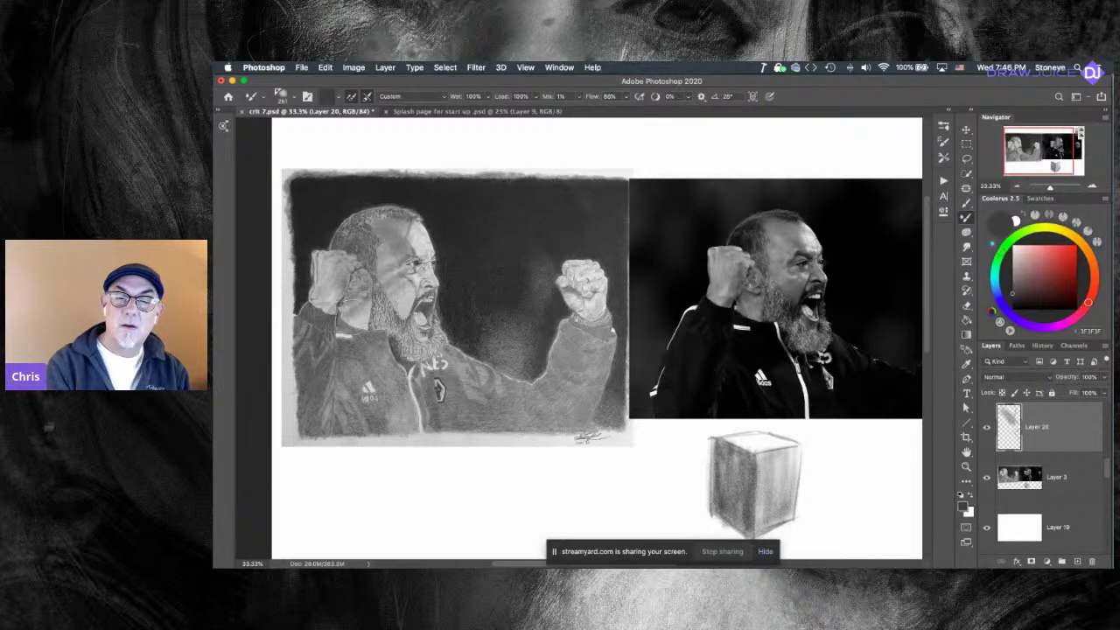
# Shade the side plane of the drawn face in dark grey from the temple down through the cheek into the beard.
pyautogui.moveTo(395, 307); pyautogui.dragTo(399, 335)
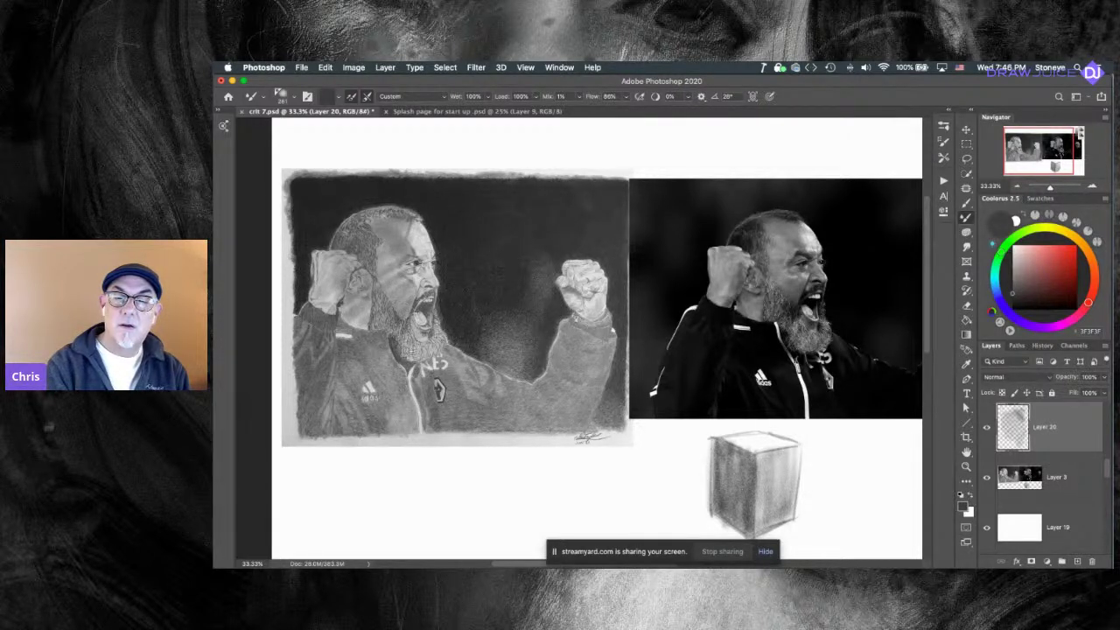
pyautogui.moveTo(388, 289)
pyautogui.mouseDown()
pyautogui.moveTo(404, 282)
pyautogui.moveTo(401, 266)
pyautogui.mouseUp()
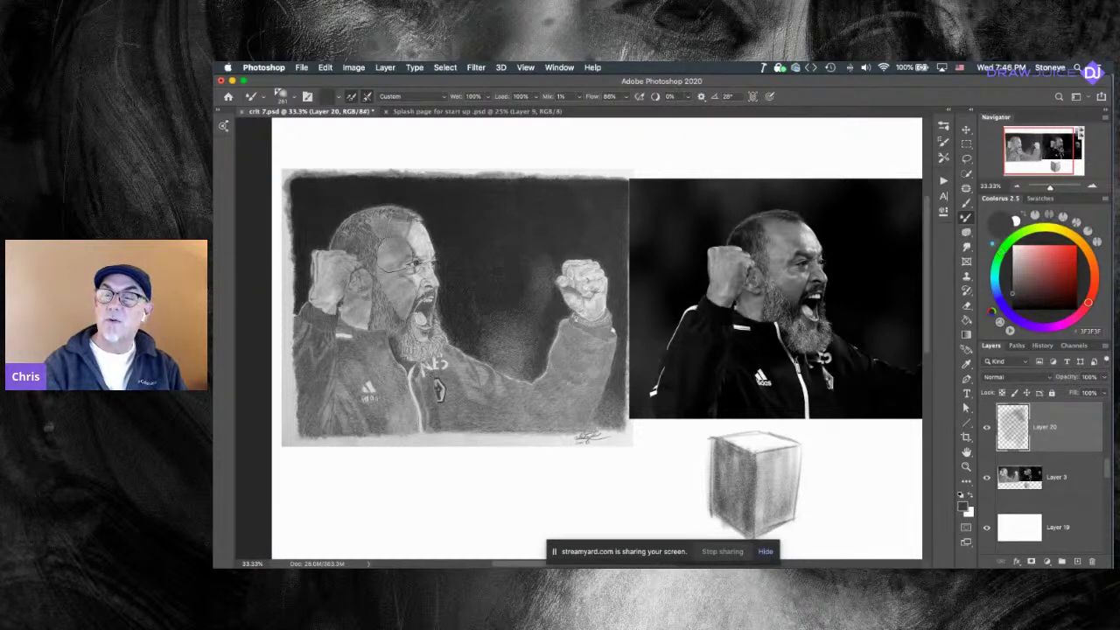
pyautogui.moveTo(446, 411); pyautogui.dragTo(432, 416)
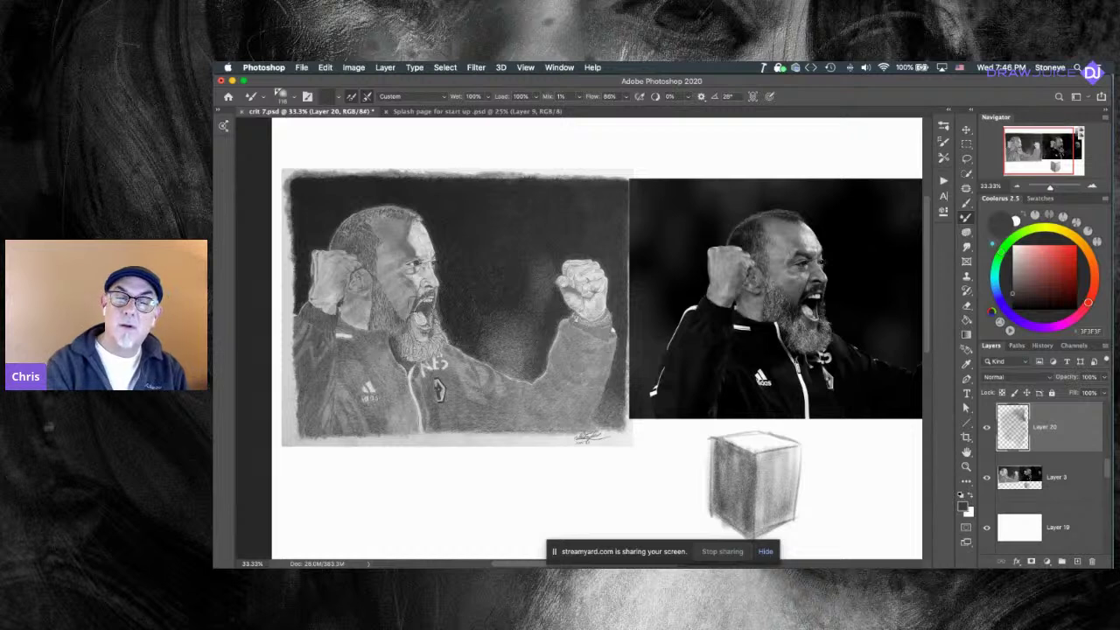
pyautogui.hotkey('ctrl', 'z')
pyautogui.hotkey('ctrl', 'z')
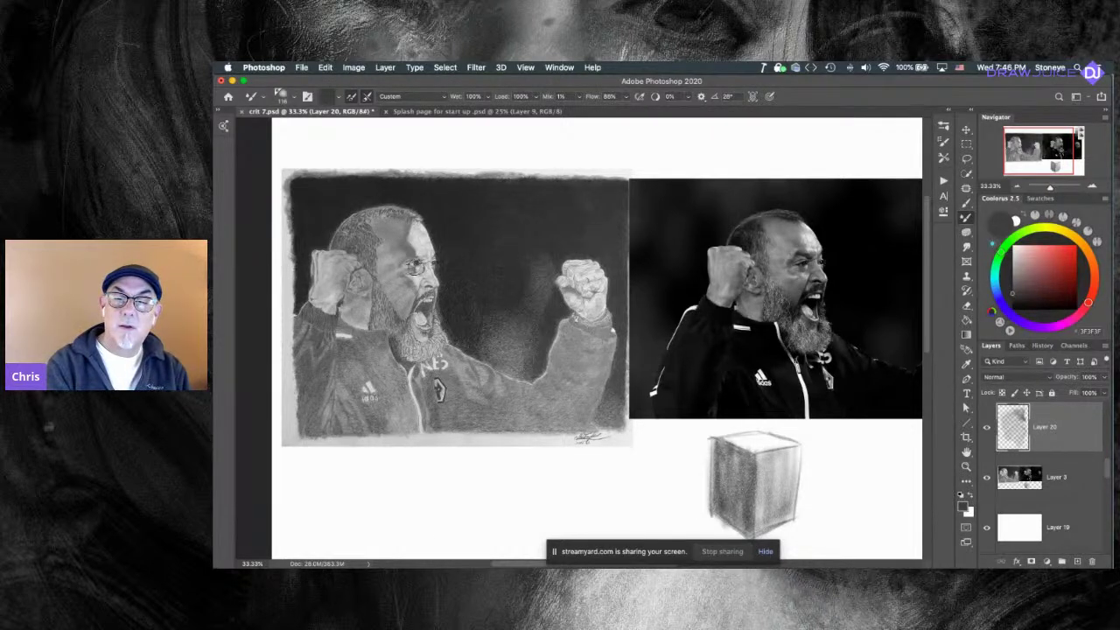
pyautogui.hotkey('ctrl', 'z')
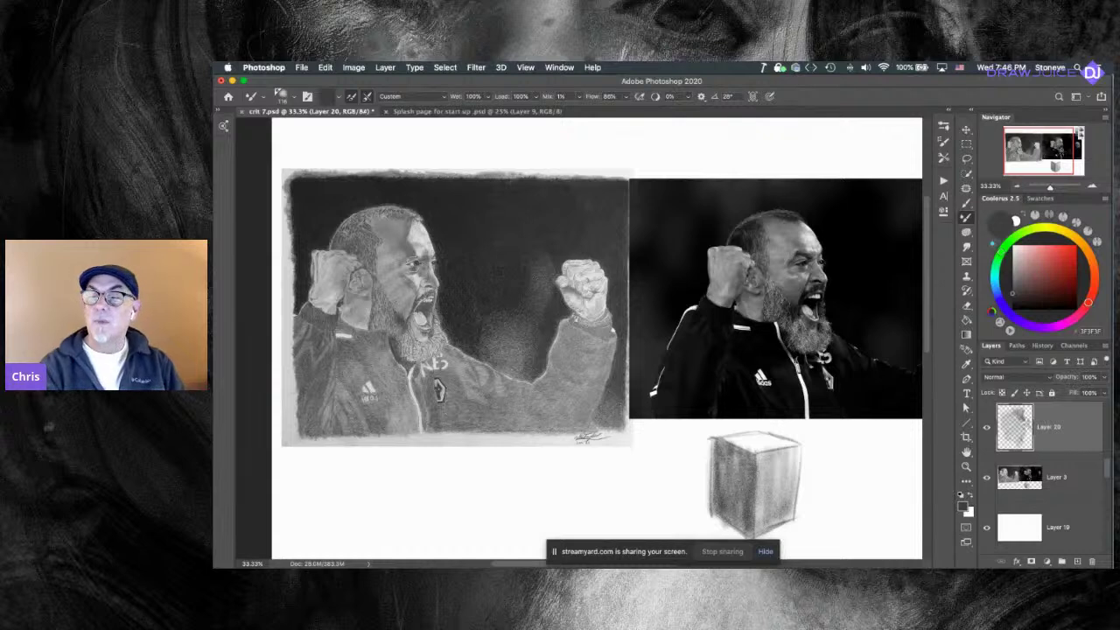
# Enlarge the mixer brush and darken the neck below the drawn figure's ear.
pyautogui.press(']')
pyautogui.press(']')
pyautogui.press(']')
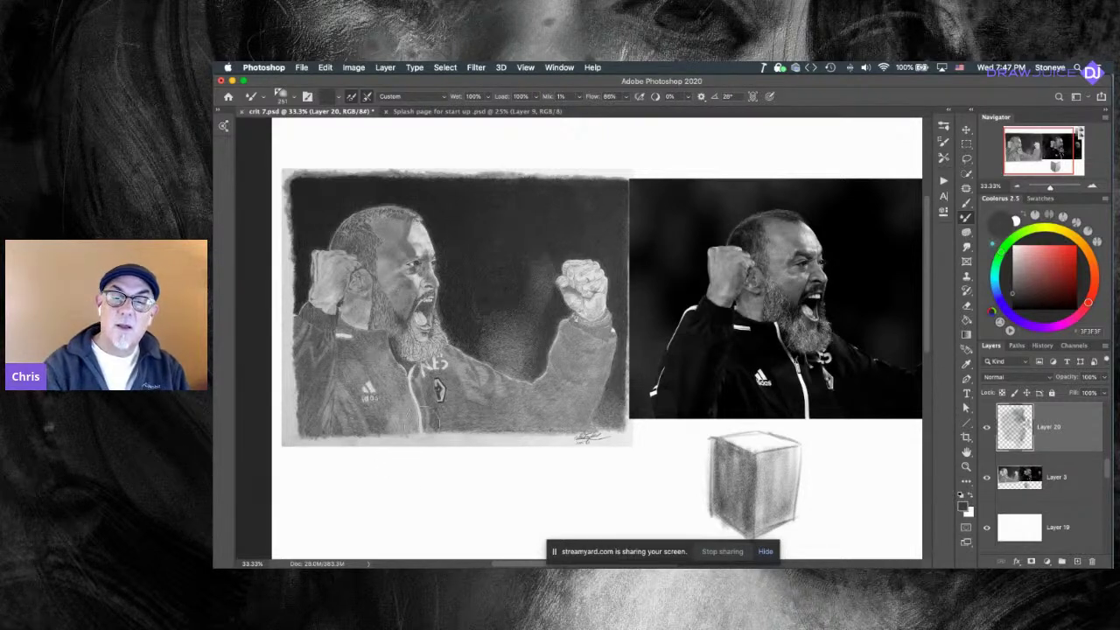
pyautogui.moveTo(368, 312); pyautogui.dragTo(354, 311)
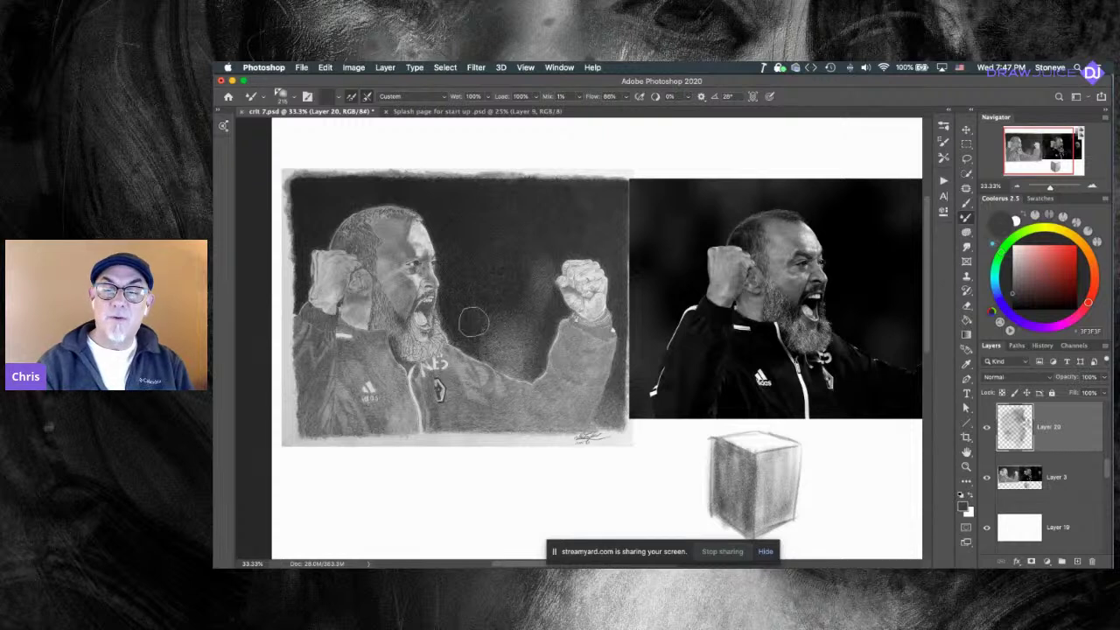
# Undo a test stroke on the forehead and soften the shadow edge there with the Smudge tool.
pyautogui.moveTo(408, 229); pyautogui.dragTo(428, 258)
pyautogui.press('super+z')
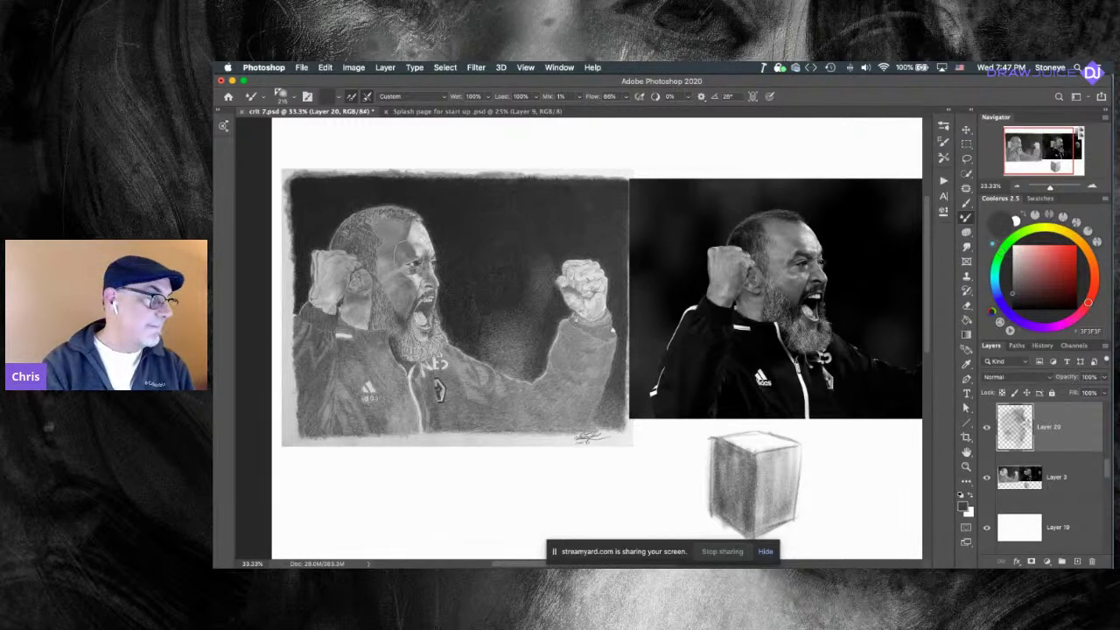
pyautogui.press('r')
pyautogui.moveTo(415, 233); pyautogui.dragTo(426, 231)
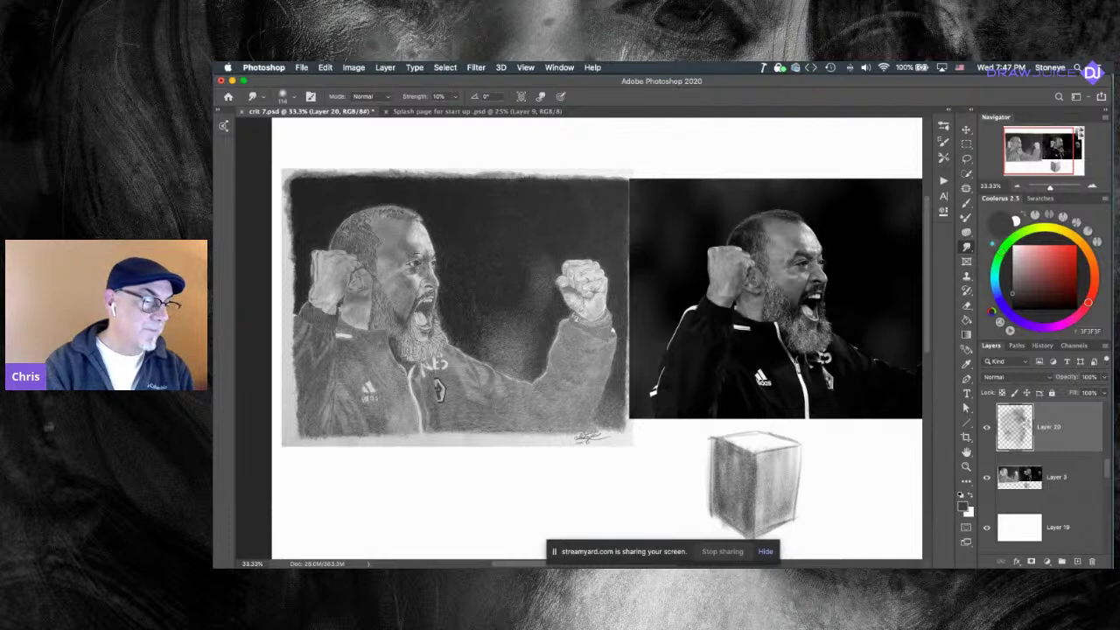
# Compare the beard shading with the reference photo and set up a smaller Eraser at 30% opacity over the drawn cheek.
pyautogui.press('b')
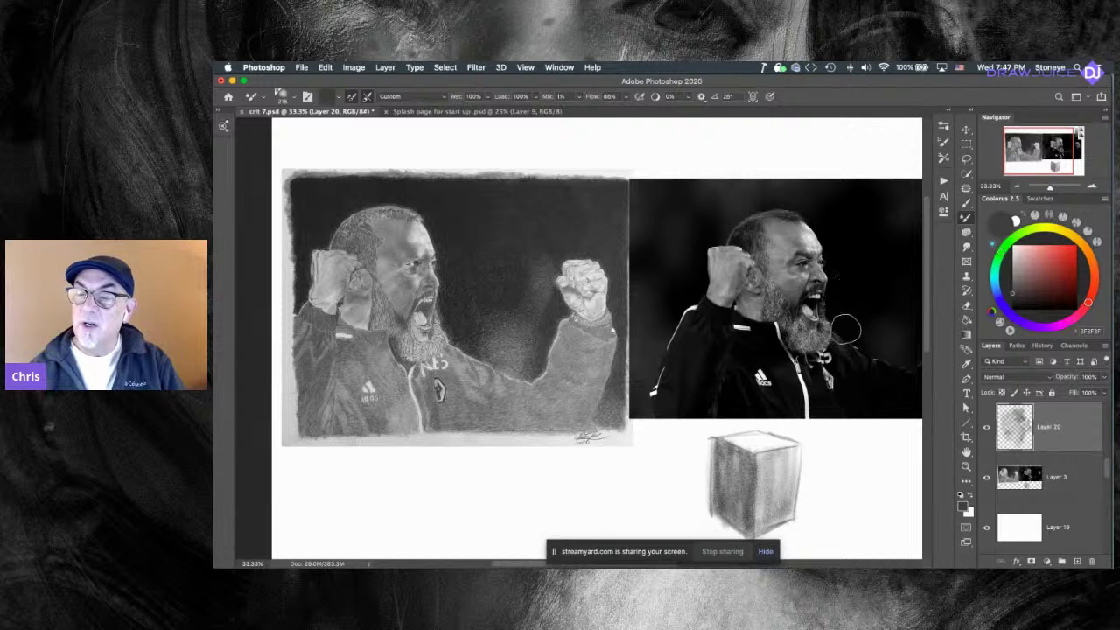
pyautogui.moveTo(802, 331)
pyautogui.mouseDown()
pyautogui.moveTo(789, 333)
pyautogui.moveTo(815, 332)
pyautogui.mouseUp()
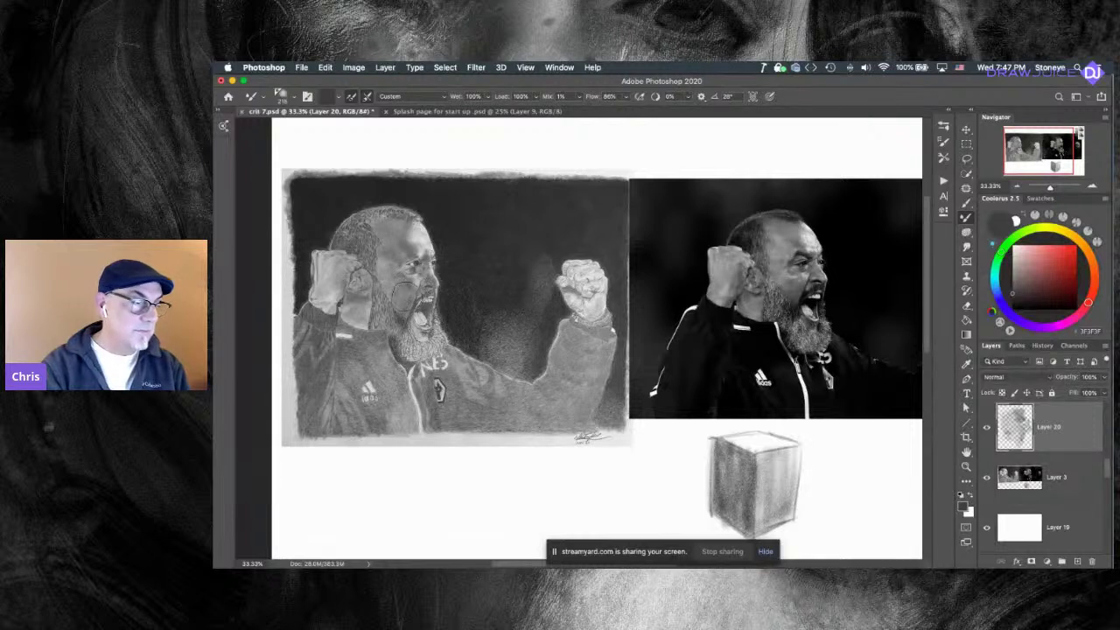
pyautogui.press('e')
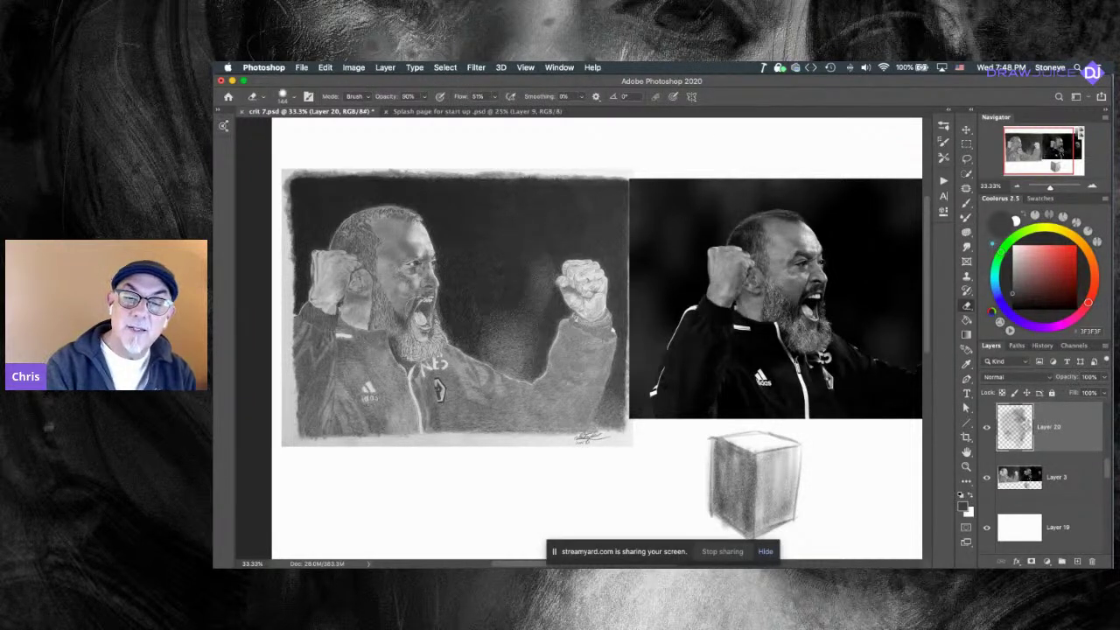
pyautogui.keyDown('ctrl'); pyautogui.keyDown('alt'); pyautogui.moveTo(397, 300); pyautogui.dragTo(376, 300); pyautogui.keyUp('alt'); pyautogui.keyUp('ctrl')
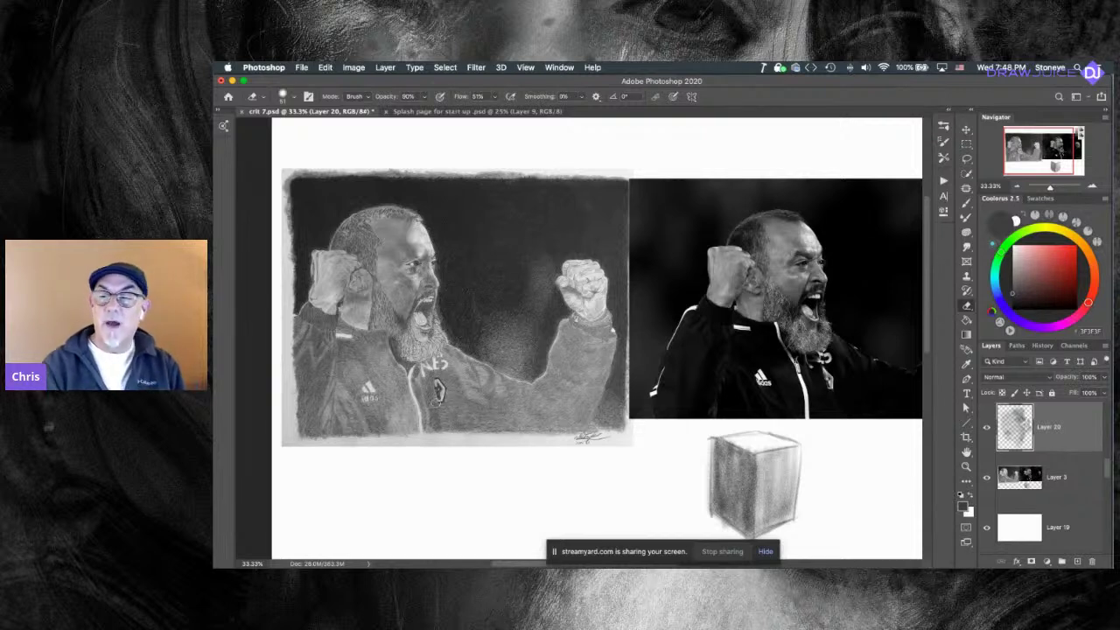
pyautogui.press('3')
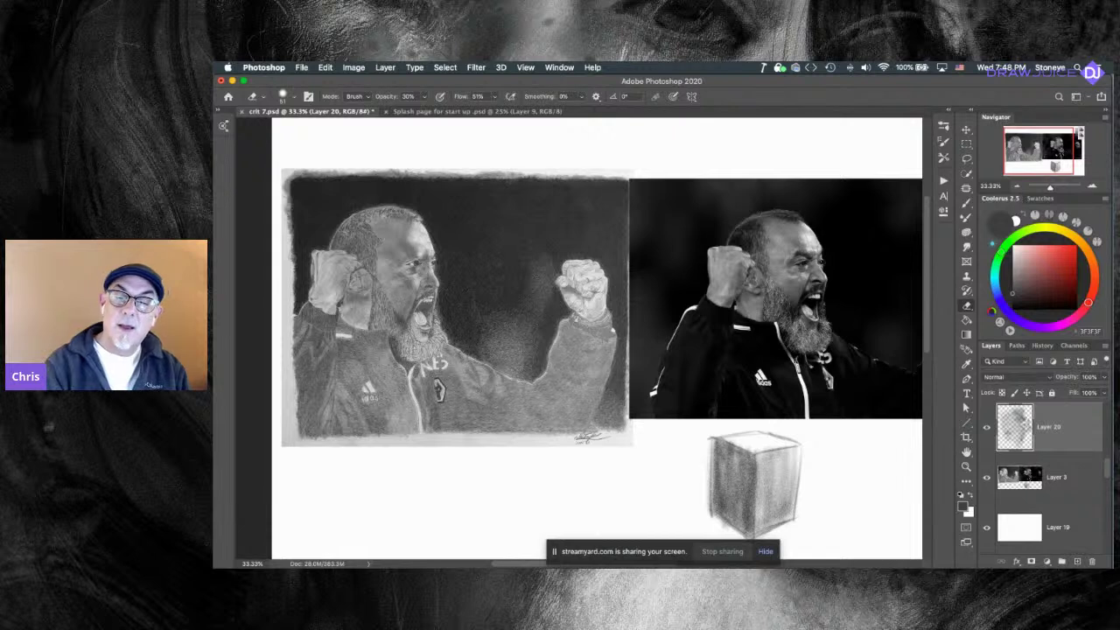
# Sample near-black 121212 from the reference jacket and darken the drawn jacket's raised sleeve and the chest around the adidas logo.
pyautogui.press('b')
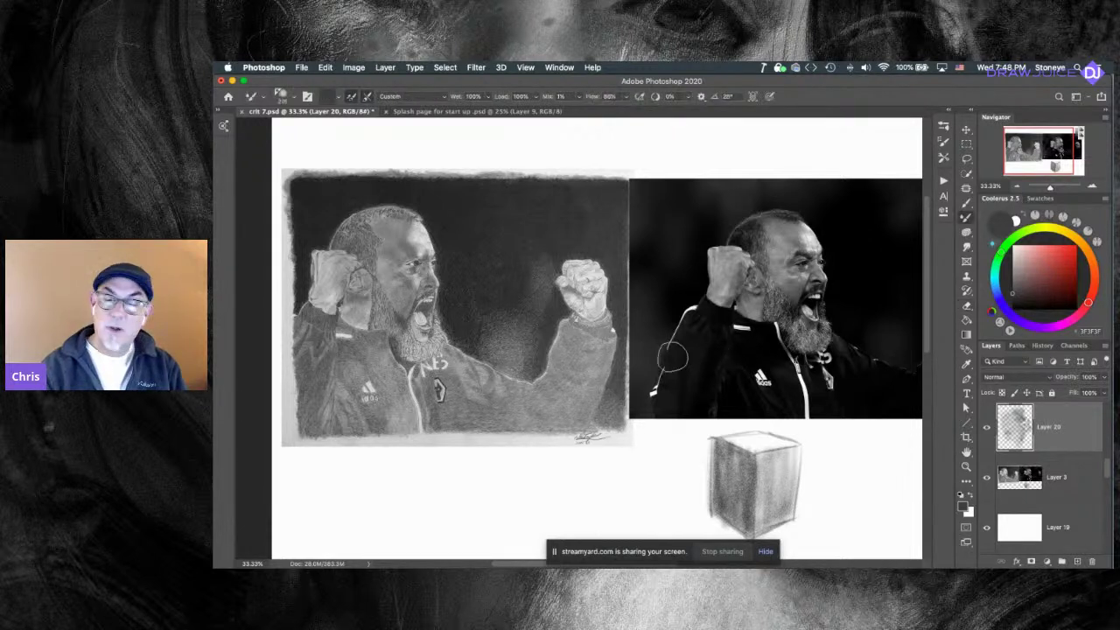
pyautogui.keyDown('alt'); pyautogui.click(681, 354); pyautogui.keyUp('alt')
pyautogui.moveTo(372, 365)
pyautogui.mouseDown()
pyautogui.moveTo(337, 376)
pyautogui.moveTo(341, 402)
pyautogui.moveTo(359, 362)
pyautogui.mouseUp()
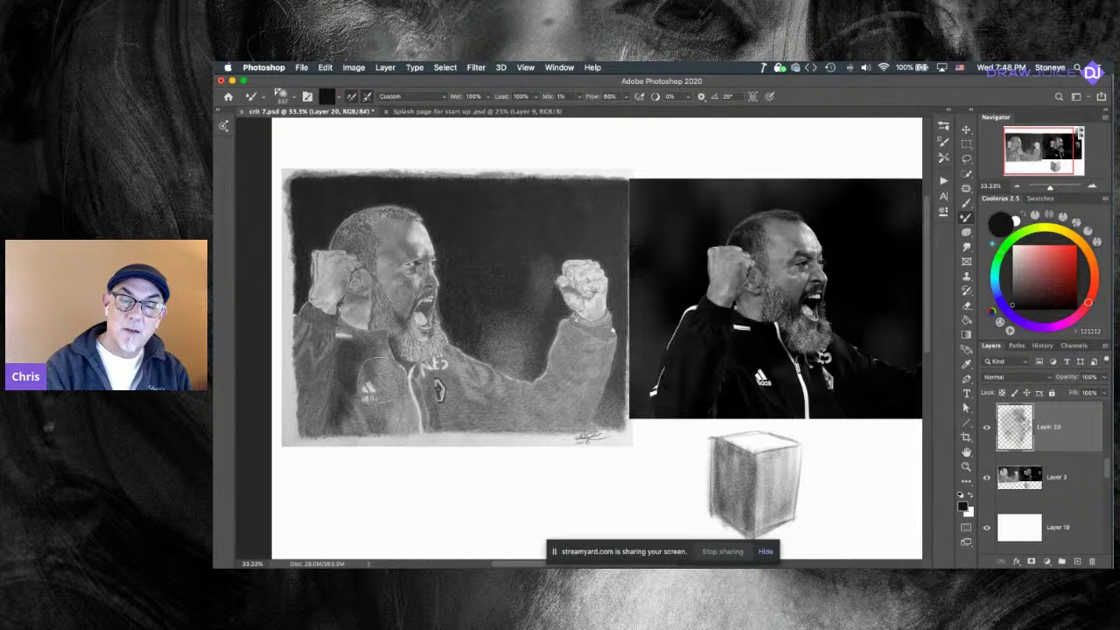
pyautogui.moveTo(346, 331)
pyautogui.mouseDown()
pyautogui.moveTo(385, 412)
pyautogui.moveTo(356, 407)
pyautogui.moveTo(390, 402)
pyautogui.moveTo(363, 392)
pyautogui.moveTo(368, 350)
pyautogui.mouseUp()
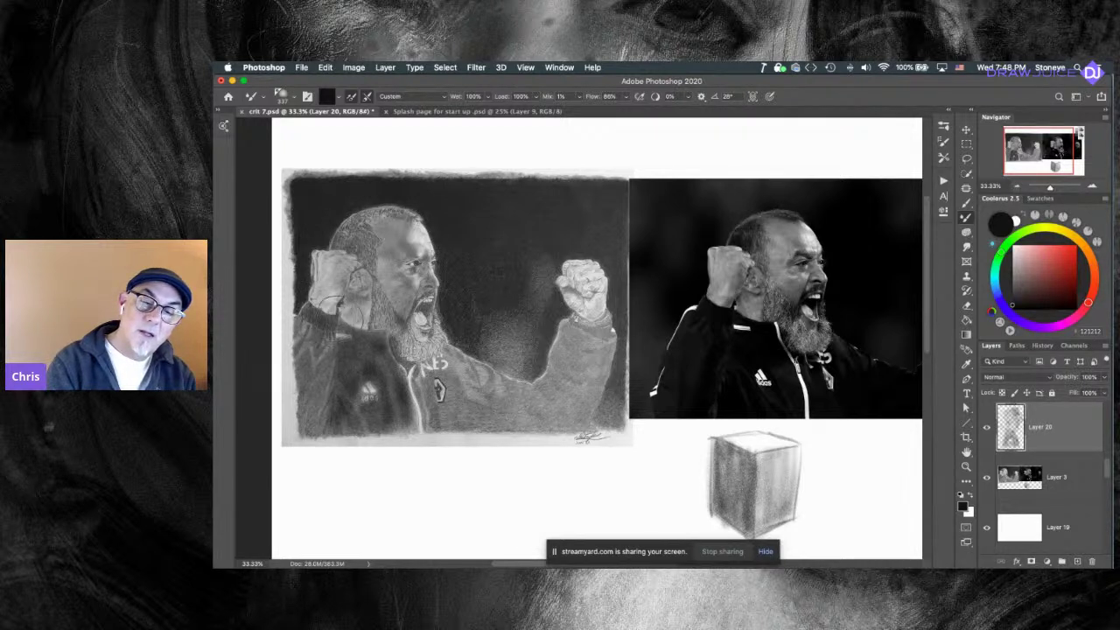
pyautogui.moveTo(350, 331)
pyautogui.mouseDown()
pyautogui.moveTo(348, 346)
pyautogui.moveTo(342, 323)
pyautogui.moveTo(305, 314)
pyautogui.moveTo(318, 393)
pyautogui.moveTo(322, 326)
pyautogui.moveTo(320, 413)
pyautogui.moveTo(325, 326)
pyautogui.moveTo(322, 419)
pyautogui.moveTo(333, 336)
pyautogui.moveTo(344, 332)
pyautogui.moveTo(348, 369)
pyautogui.mouseUp()
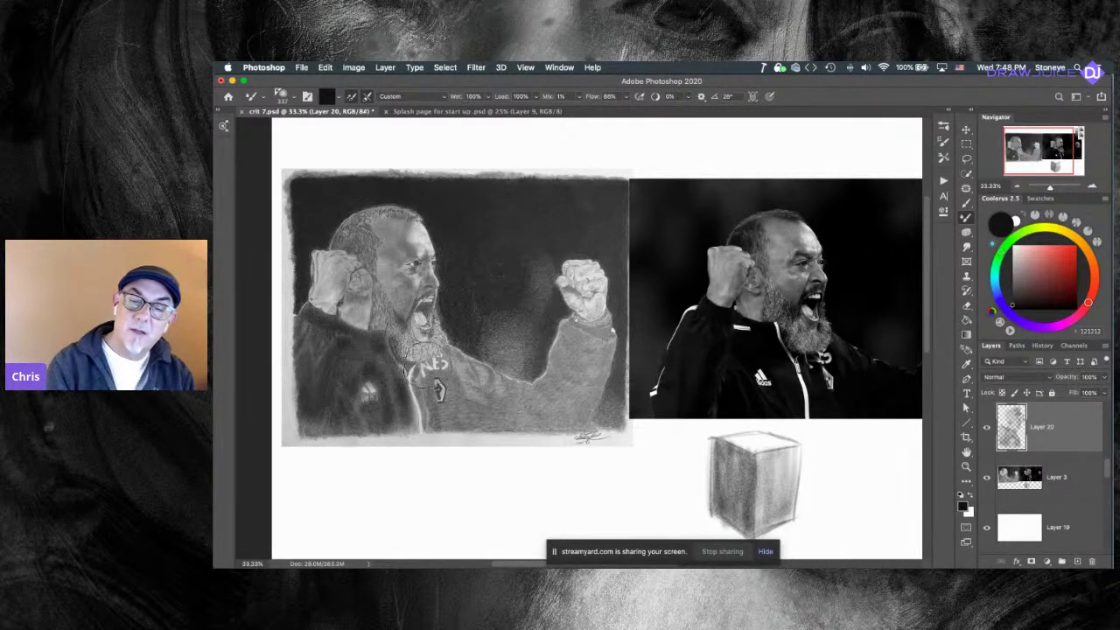
# Extend the near-black shading across the rest of the jacket and the outstretched arm, undoing the last stroke near the zipper.
pyautogui.moveTo(425, 363)
pyautogui.mouseDown()
pyautogui.moveTo(429, 419)
pyautogui.moveTo(425, 397)
pyautogui.moveTo(464, 398)
pyautogui.moveTo(429, 371)
pyautogui.moveTo(425, 393)
pyautogui.moveTo(477, 397)
pyautogui.moveTo(464, 349)
pyautogui.moveTo(438, 371)
pyautogui.moveTo(464, 350)
pyautogui.moveTo(416, 371)
pyautogui.moveTo(475, 358)
pyautogui.moveTo(449, 406)
pyautogui.moveTo(444, 367)
pyautogui.moveTo(442, 406)
pyautogui.moveTo(488, 393)
pyautogui.moveTo(497, 402)
pyautogui.moveTo(473, 371)
pyautogui.moveTo(472, 390)
pyautogui.moveTo(466, 382)
pyautogui.moveTo(479, 408)
pyautogui.moveTo(483, 368)
pyautogui.moveTo(490, 412)
pyautogui.moveTo(500, 382)
pyautogui.moveTo(512, 406)
pyautogui.moveTo(505, 378)
pyautogui.moveTo(522, 420)
pyautogui.moveTo(523, 388)
pyautogui.moveTo(564, 413)
pyautogui.moveTo(544, 395)
pyautogui.moveTo(578, 334)
pyautogui.moveTo(563, 387)
pyautogui.moveTo(583, 345)
pyautogui.moveTo(569, 415)
pyautogui.moveTo(603, 335)
pyautogui.moveTo(589, 381)
pyautogui.moveTo(613, 398)
pyautogui.moveTo(626, 371)
pyautogui.moveTo(612, 397)
pyautogui.moveTo(635, 384)
pyautogui.moveTo(626, 349)
pyautogui.moveTo(604, 441)
pyautogui.moveTo(626, 371)
pyautogui.moveTo(599, 423)
pyautogui.moveTo(617, 362)
pyautogui.moveTo(541, 438)
pyautogui.mouseUp()
pyautogui.moveTo(588, 335)
pyautogui.mouseDown()
pyautogui.moveTo(550, 400)
pyautogui.moveTo(600, 386)
pyautogui.moveTo(523, 400)
pyautogui.moveTo(503, 378)
pyautogui.moveTo(440, 396)
pyautogui.moveTo(453, 420)
pyautogui.moveTo(496, 425)
pyautogui.moveTo(557, 405)
pyautogui.moveTo(382, 425)
pyautogui.moveTo(371, 359)
pyautogui.moveTo(383, 357)
pyautogui.moveTo(361, 344)
pyautogui.moveTo(342, 397)
pyautogui.mouseUp()
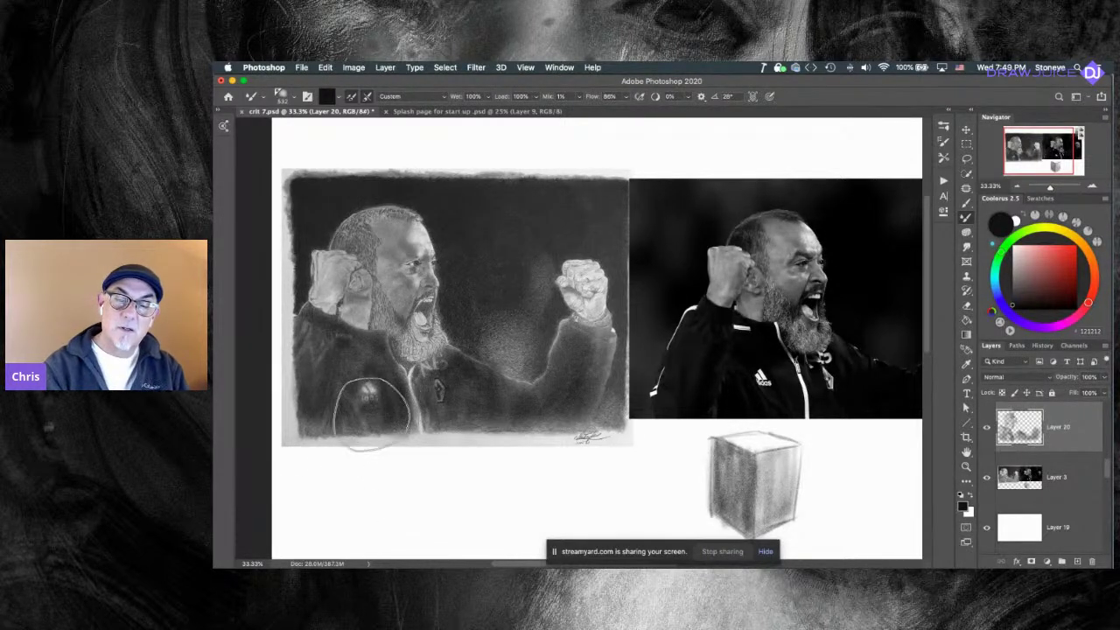
pyautogui.moveTo(411, 374); pyautogui.dragTo(381, 369)
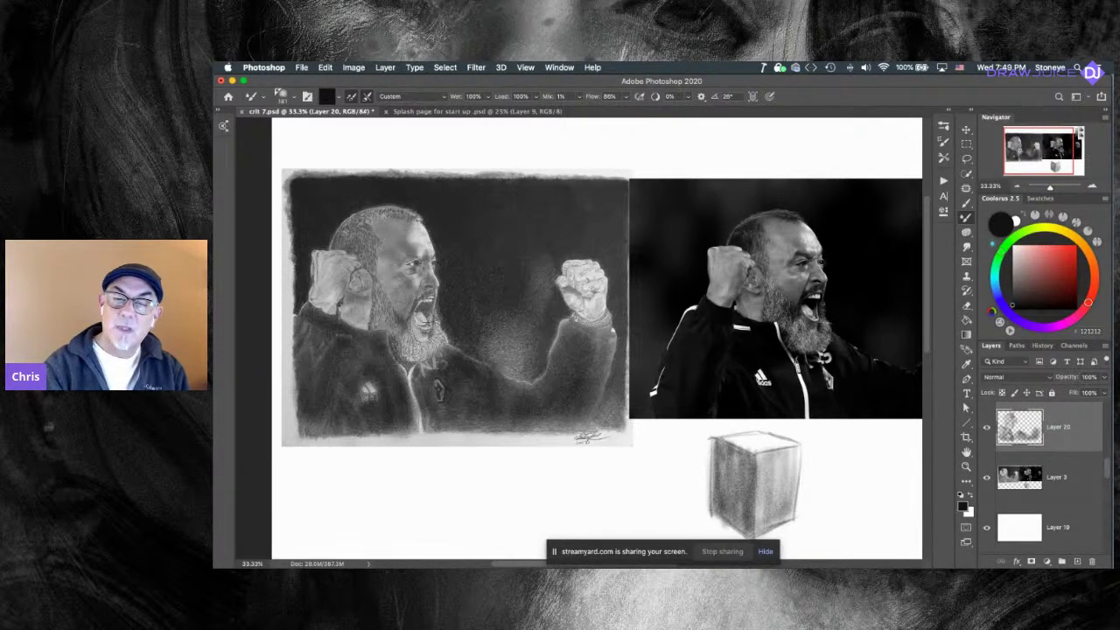
pyautogui.press('super+z')
# Deepen the darkest accents around the mouth and eye of the drawn face with a small near-black brush.
pyautogui.moveTo(420, 302)
pyautogui.mouseDown()
pyautogui.moveTo(427, 312)
pyautogui.moveTo(407, 325)
pyautogui.mouseUp()
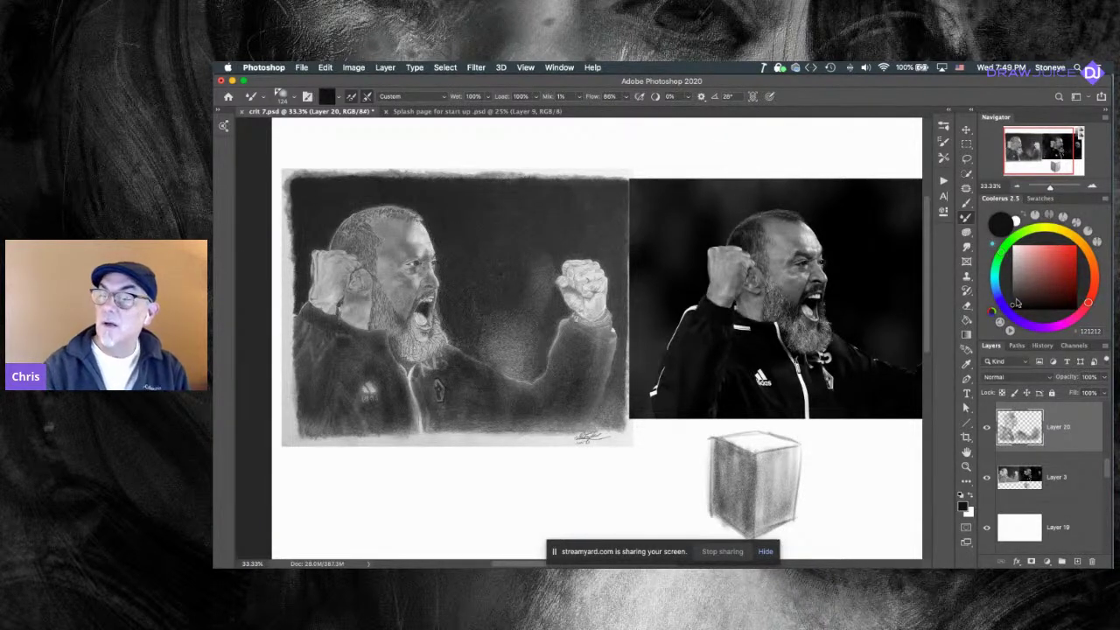
pyautogui.moveTo(411, 282); pyautogui.dragTo(404, 282)
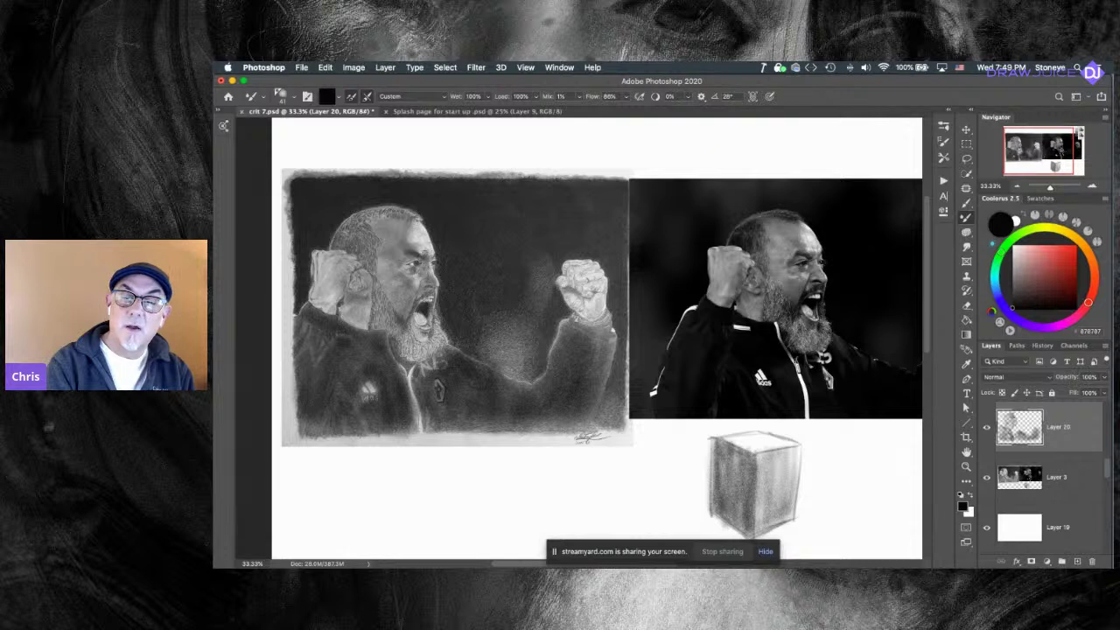
pyautogui.press('super+z')
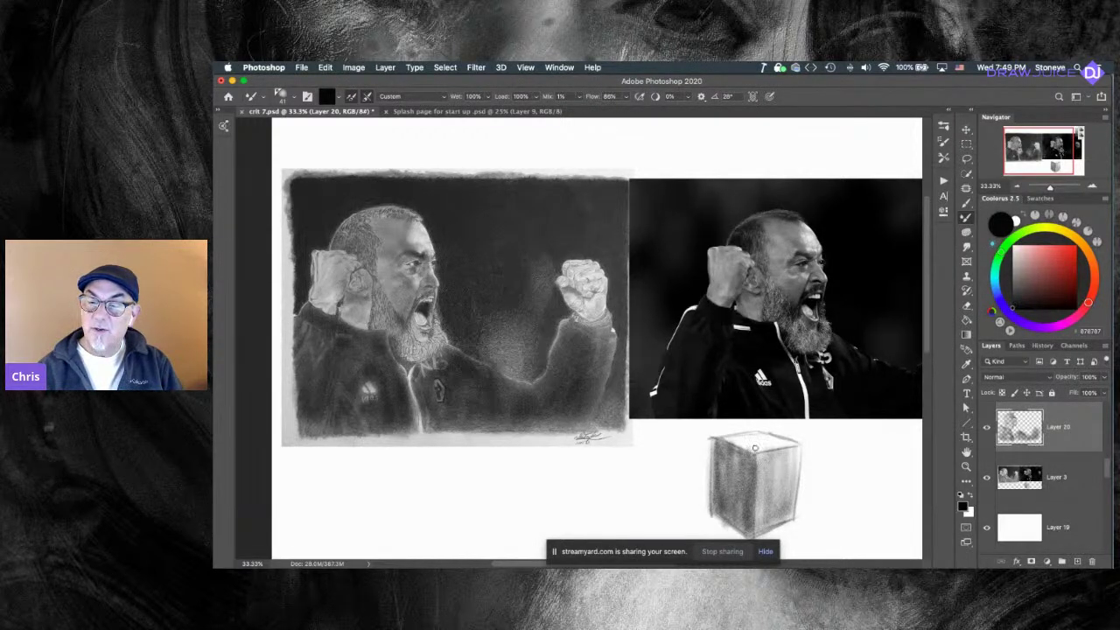
# Check which layer holds the shaded cube sketch by toggling layer visibility, and make Layer 3 the active layer.
pyautogui.press('e')
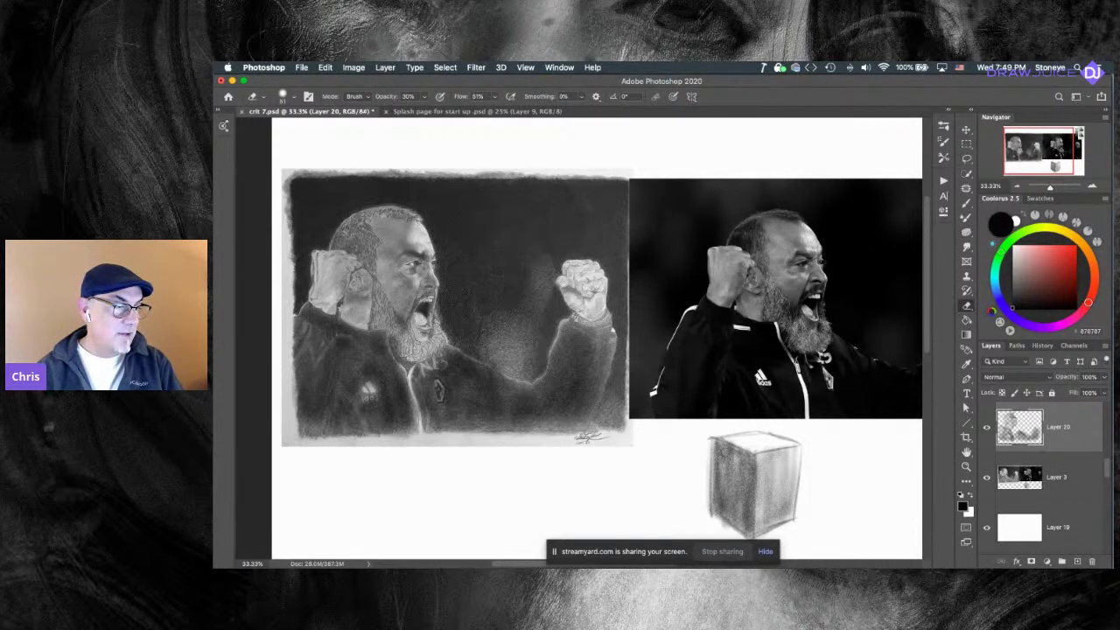
pyautogui.keyDown('ctrl'); pyautogui.keyDown('alt'); pyautogui.moveTo(740, 470); pyautogui.dragTo(757, 470); pyautogui.keyUp('alt'); pyautogui.keyUp('ctrl')
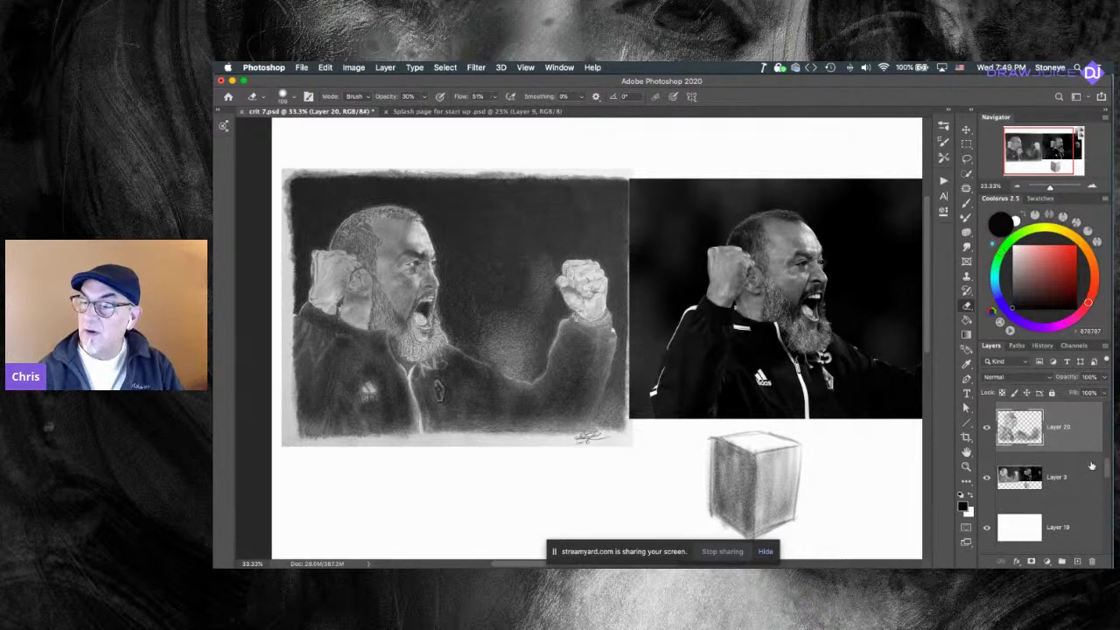
pyautogui.scroll(-2, 1109, 478)
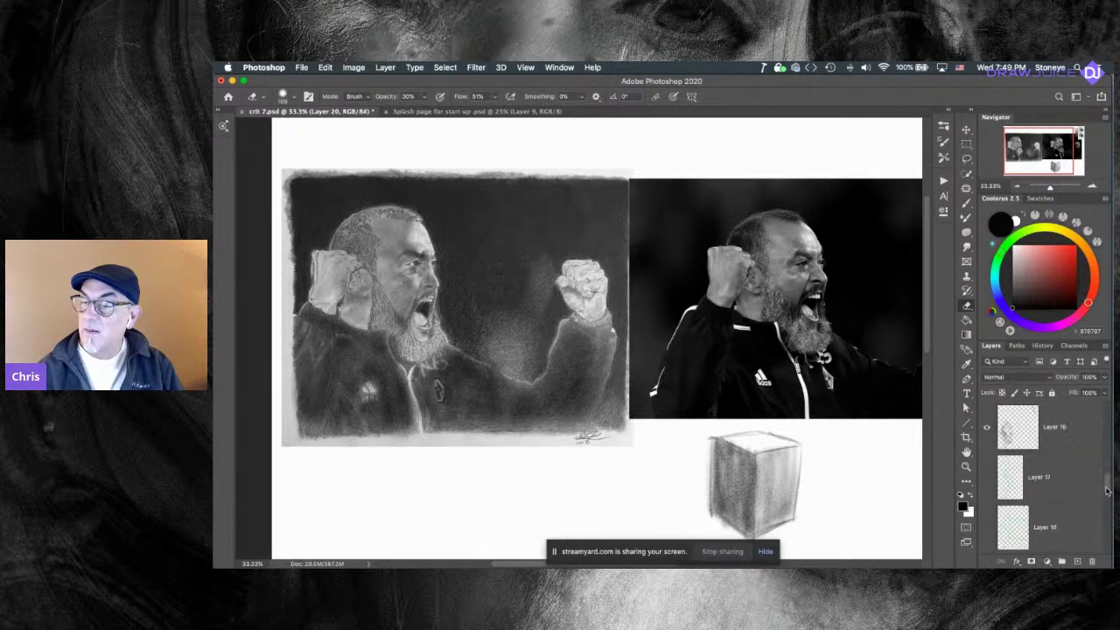
pyautogui.moveTo(1109, 478); pyautogui.dragTo(1109, 473)
pyautogui.click(987, 428)
pyautogui.click(987, 428)
pyautogui.click(987, 478)
pyautogui.click(987, 477)
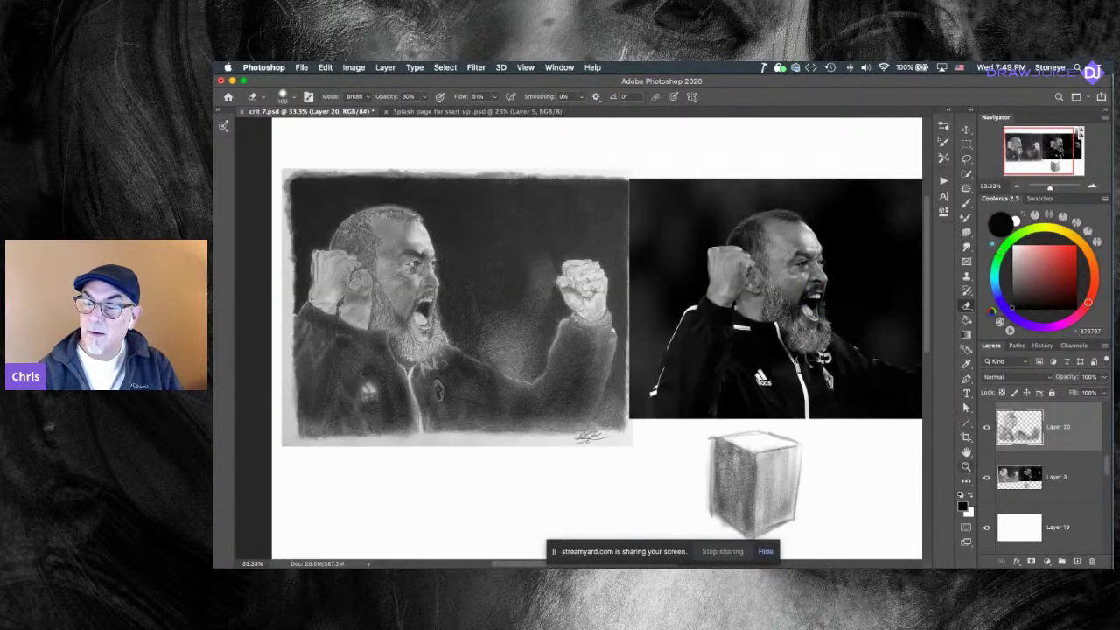
pyautogui.click(1048, 480)
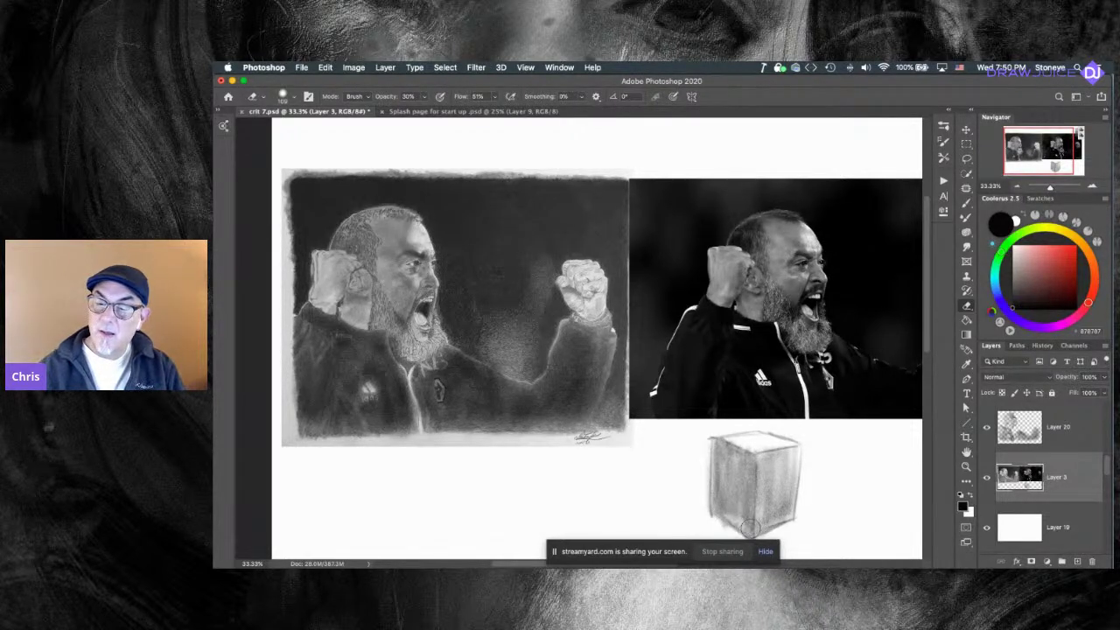
# Darken the cube sketch's shadow side and front vertical edge with near-black brush strokes, undoing the last stroke.
pyautogui.press('b')
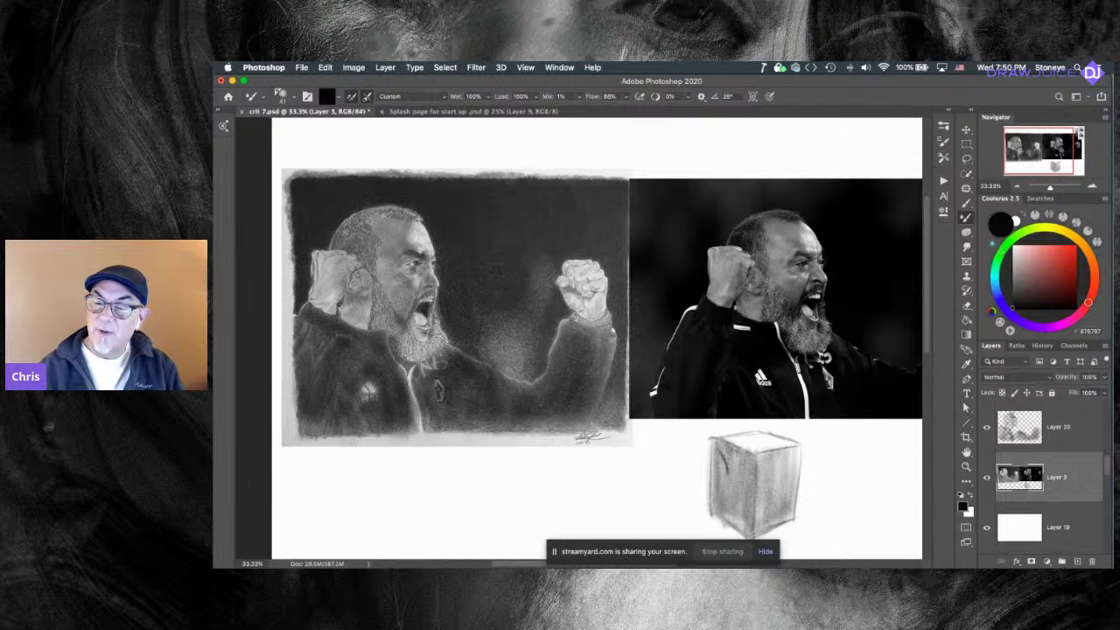
pyautogui.moveTo(716, 440)
pyautogui.mouseDown()
pyautogui.moveTo(736, 497)
pyautogui.moveTo(745, 461)
pyautogui.moveTo(753, 501)
pyautogui.moveTo(714, 496)
pyautogui.moveTo(722, 469)
pyautogui.moveTo(756, 471)
pyautogui.moveTo(750, 495)
pyautogui.moveTo(742, 456)
pyautogui.mouseUp()
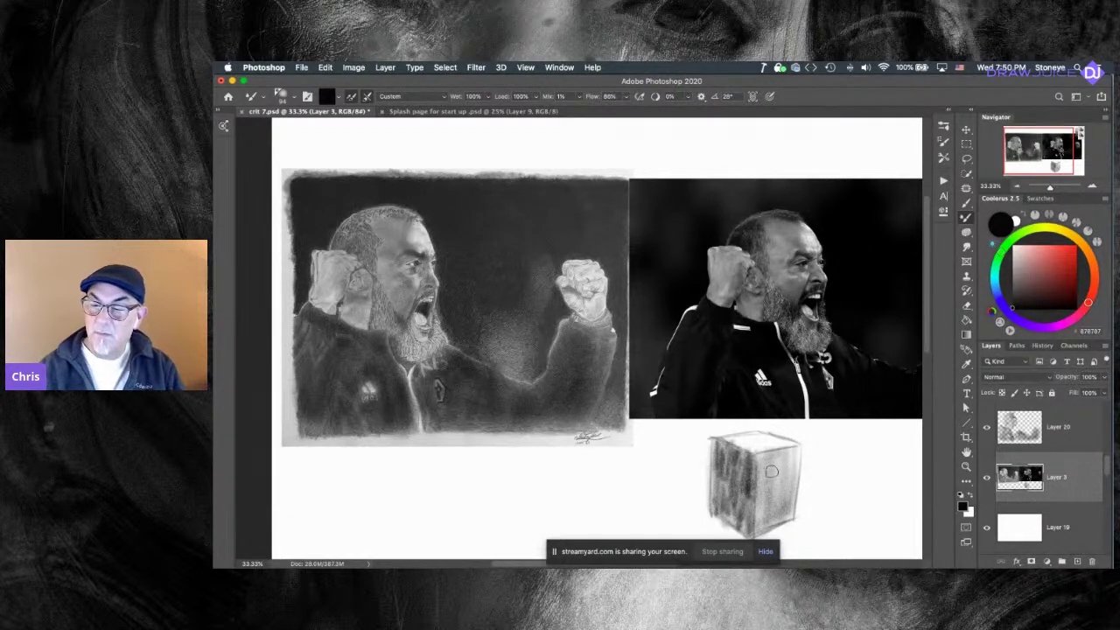
pyautogui.scroll(-2, 770, 471)
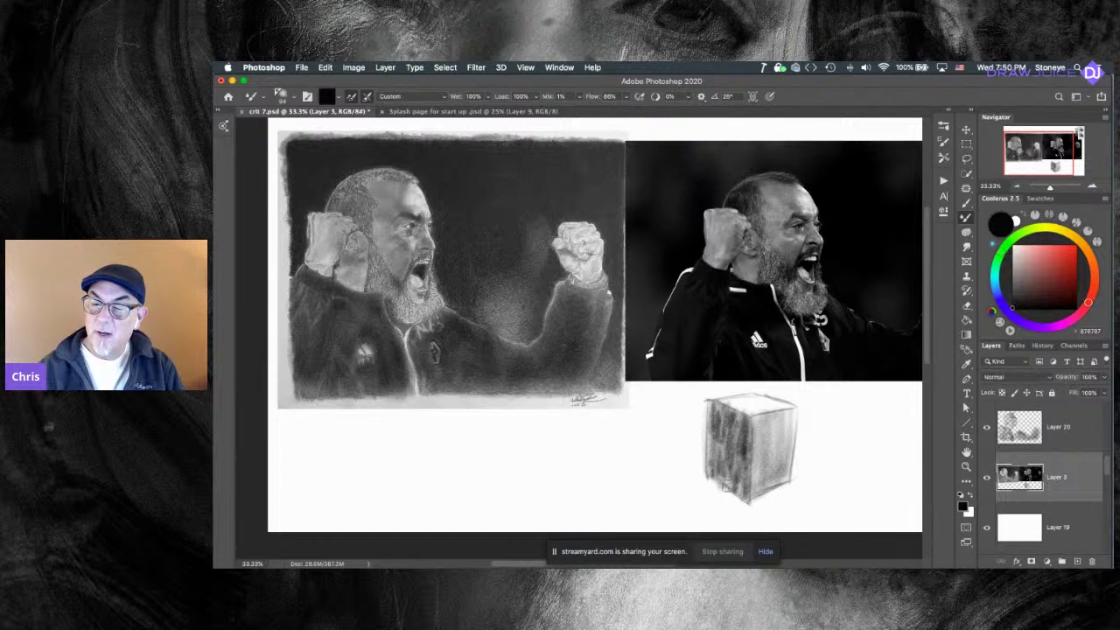
pyautogui.moveTo(753, 479); pyautogui.dragTo(751, 413)
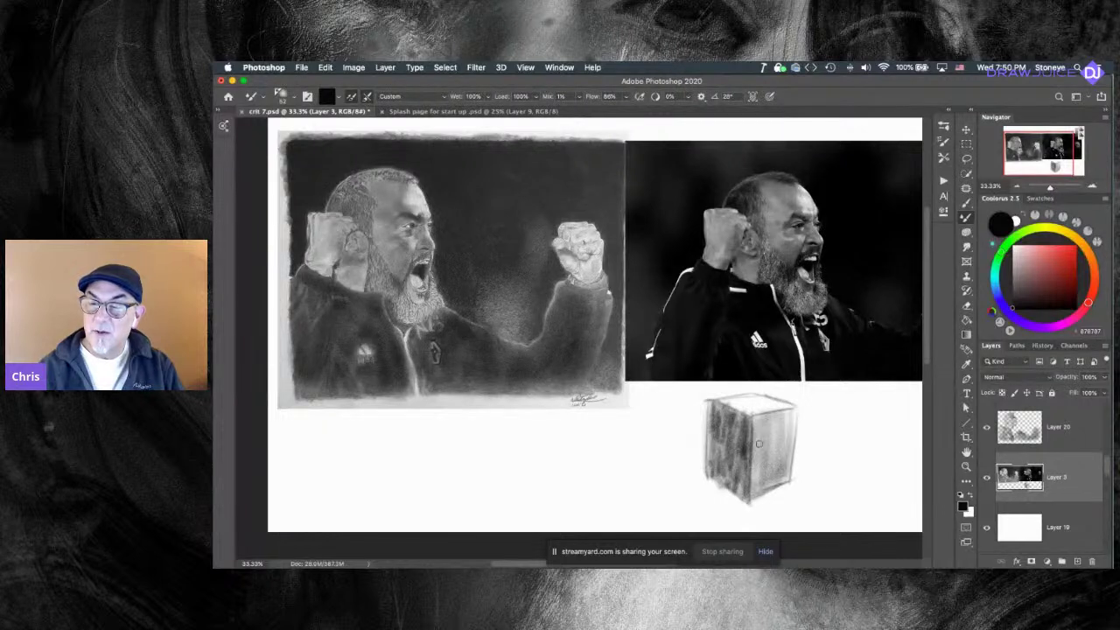
pyautogui.moveTo(754, 443); pyautogui.dragTo(788, 443)
pyautogui.moveTo(739, 411)
pyautogui.mouseDown()
pyautogui.moveTo(724, 481)
pyautogui.moveTo(733, 466)
pyautogui.mouseUp()
pyautogui.press('super+z')
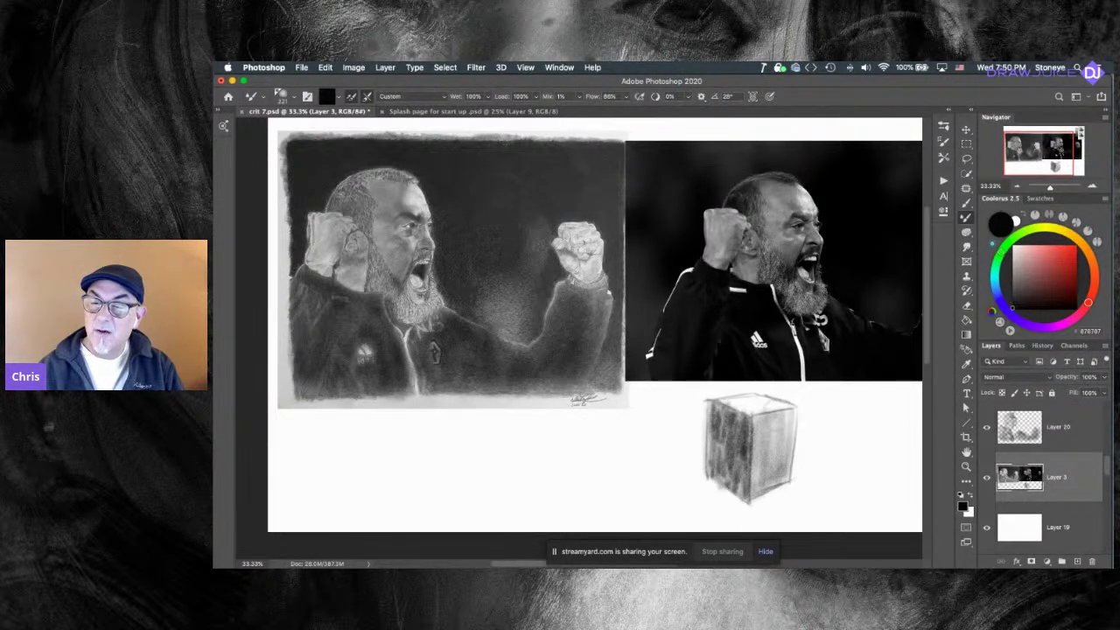
pyautogui.moveTo(803, 417)
pyautogui.mouseDown()
pyautogui.moveTo(799, 456)
pyautogui.moveTo(792, 446)
pyautogui.moveTo(812, 447)
pyautogui.mouseUp()
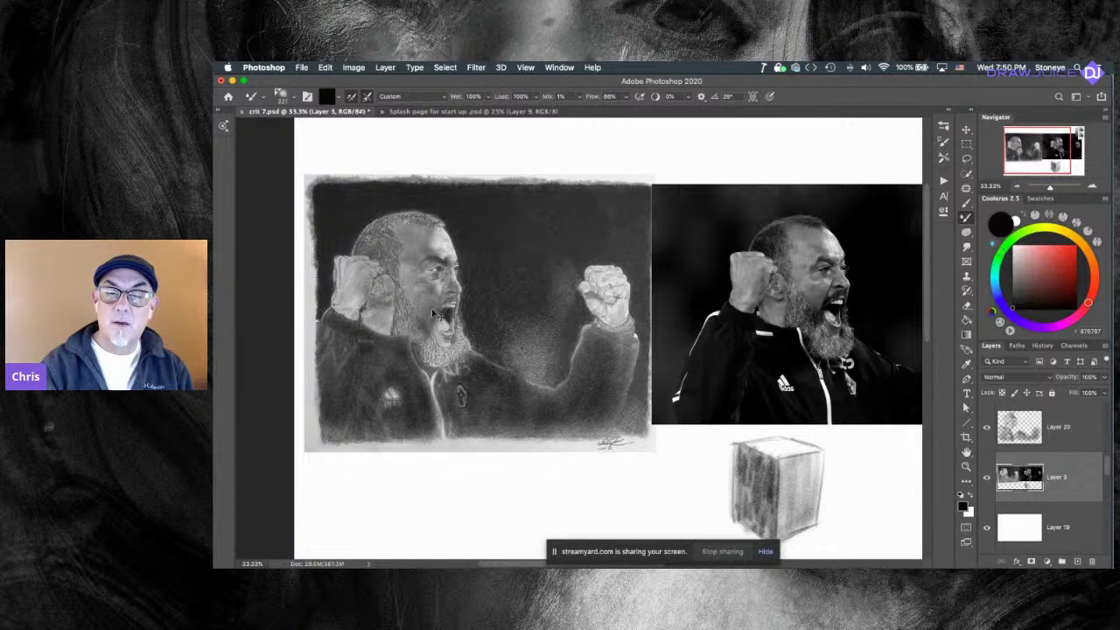
# Make Layer 20 active, enlarge the brush, and try darkening the drawn man's hair, undoing the strokes.
pyautogui.click(1060, 426)
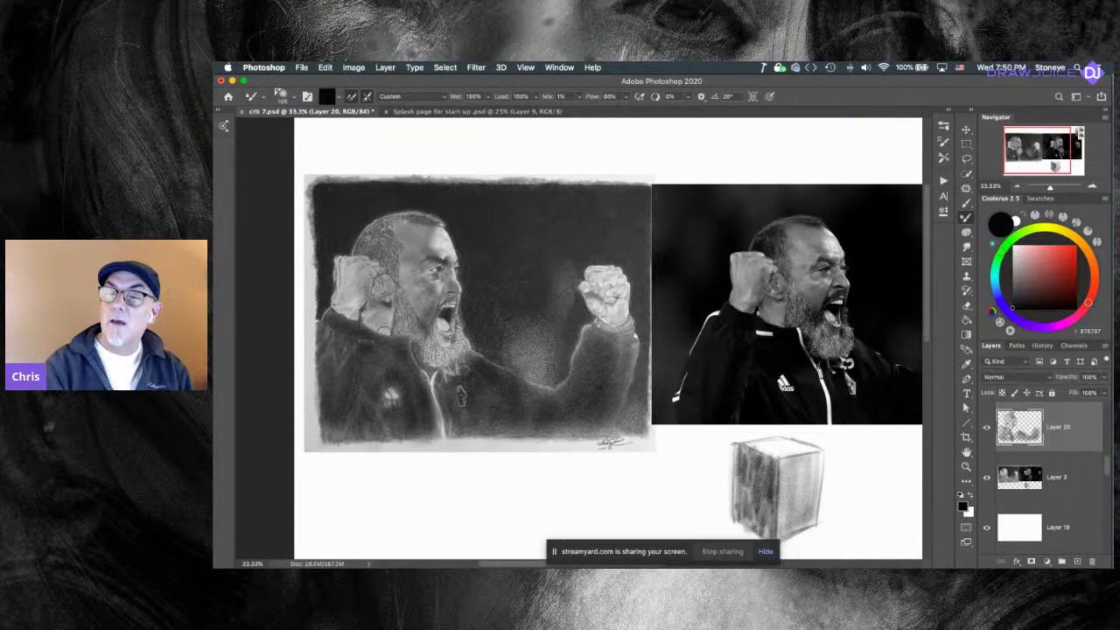
pyautogui.press(']')
pyautogui.press(']')
pyautogui.press(']')
pyautogui.press(']')
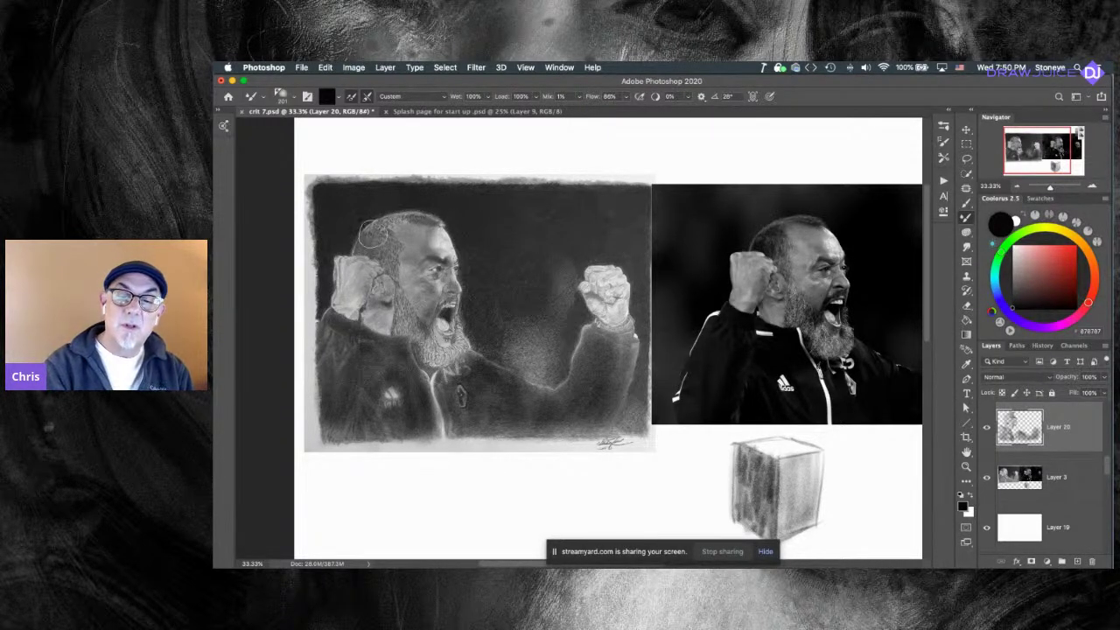
pyautogui.moveTo(382, 260)
pyautogui.mouseDown()
pyautogui.moveTo(390, 250)
pyautogui.moveTo(375, 256)
pyautogui.moveTo(387, 255)
pyautogui.mouseUp()
pyautogui.press('super+z')
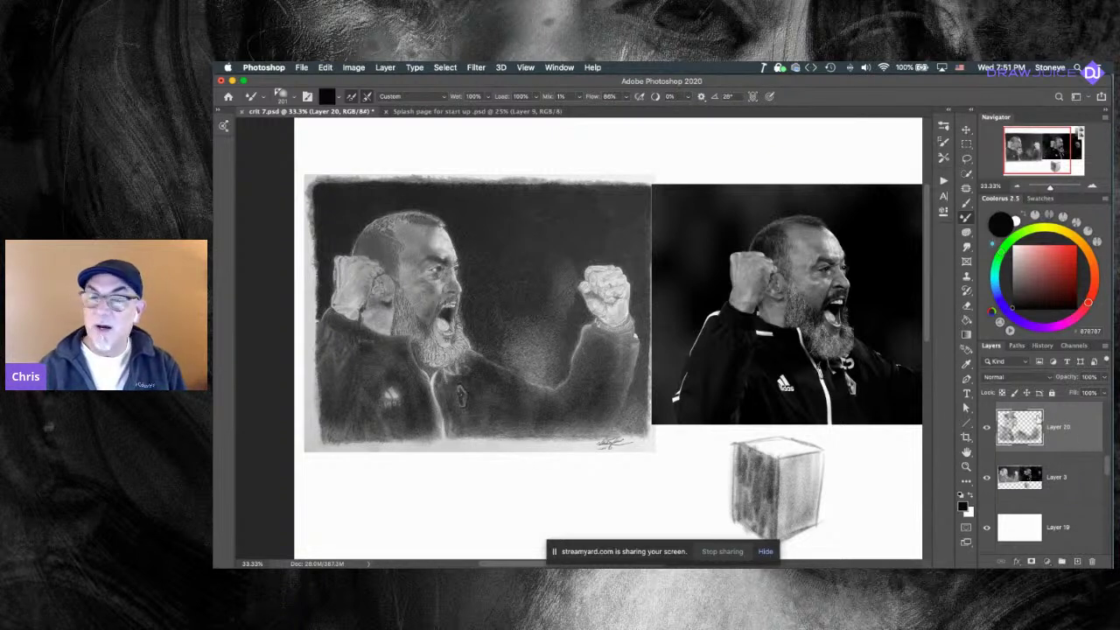
pyautogui.press('super+z')
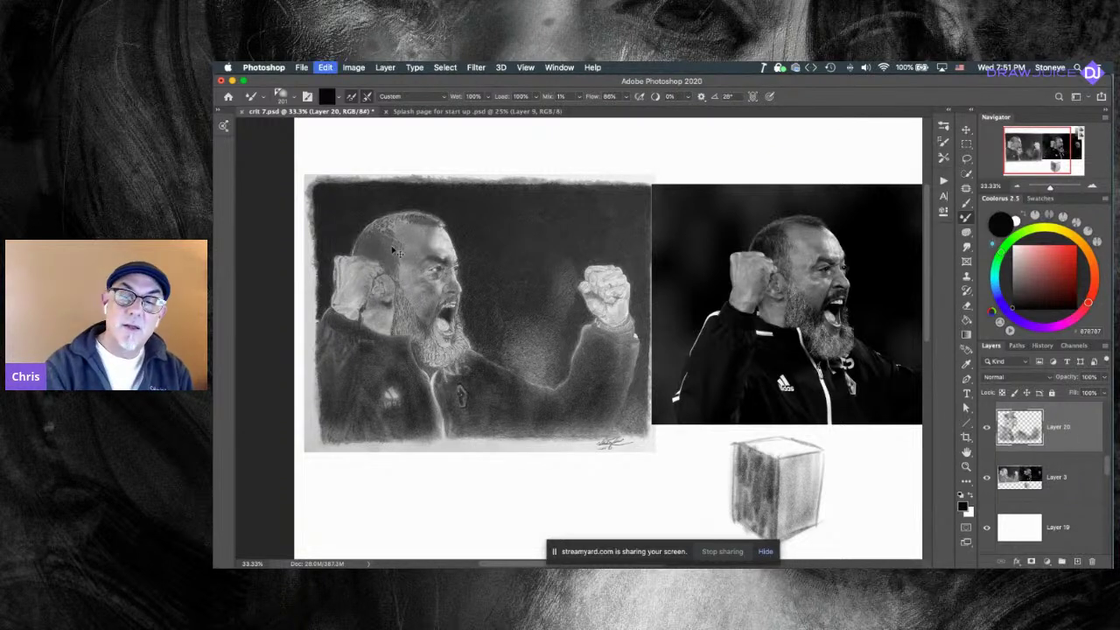
# Add a new layer above Layer 20 and darken the hair along the side and top of the drawn head.
pyautogui.click(1078, 561)
pyautogui.moveTo(376, 252)
pyautogui.mouseDown()
pyautogui.moveTo(366, 250)
pyautogui.moveTo(383, 257)
pyautogui.moveTo(360, 247)
pyautogui.moveTo(401, 247)
pyautogui.moveTo(383, 283)
pyautogui.mouseUp()
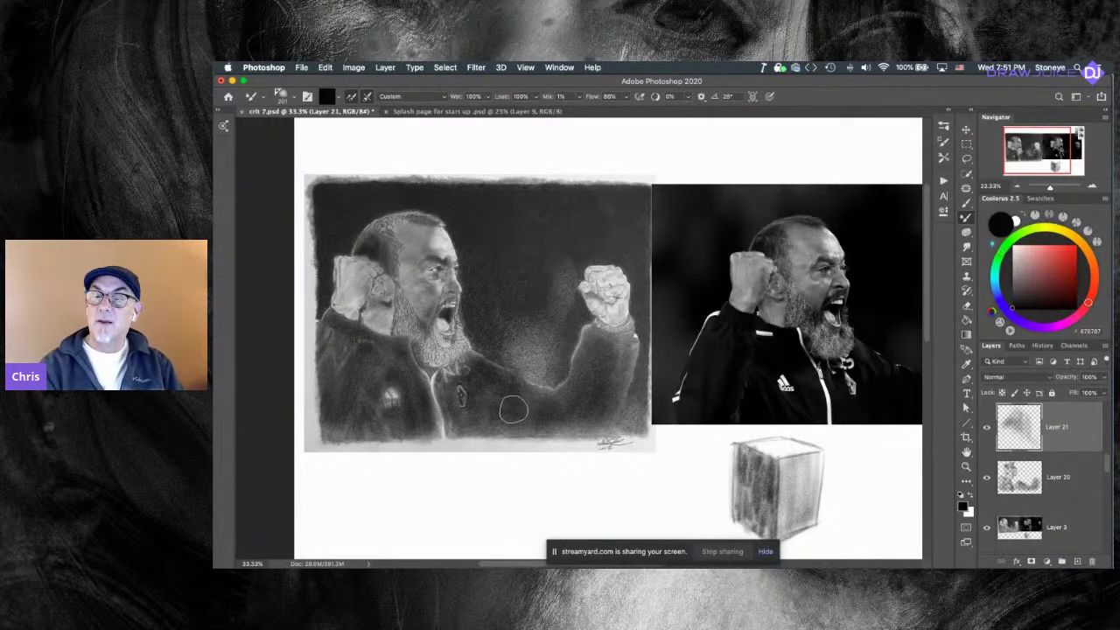
pyautogui.moveTo(392, 257)
pyautogui.mouseDown()
pyautogui.moveTo(382, 261)
pyautogui.moveTo(387, 296)
pyautogui.mouseUp()
pyautogui.press('super+z')
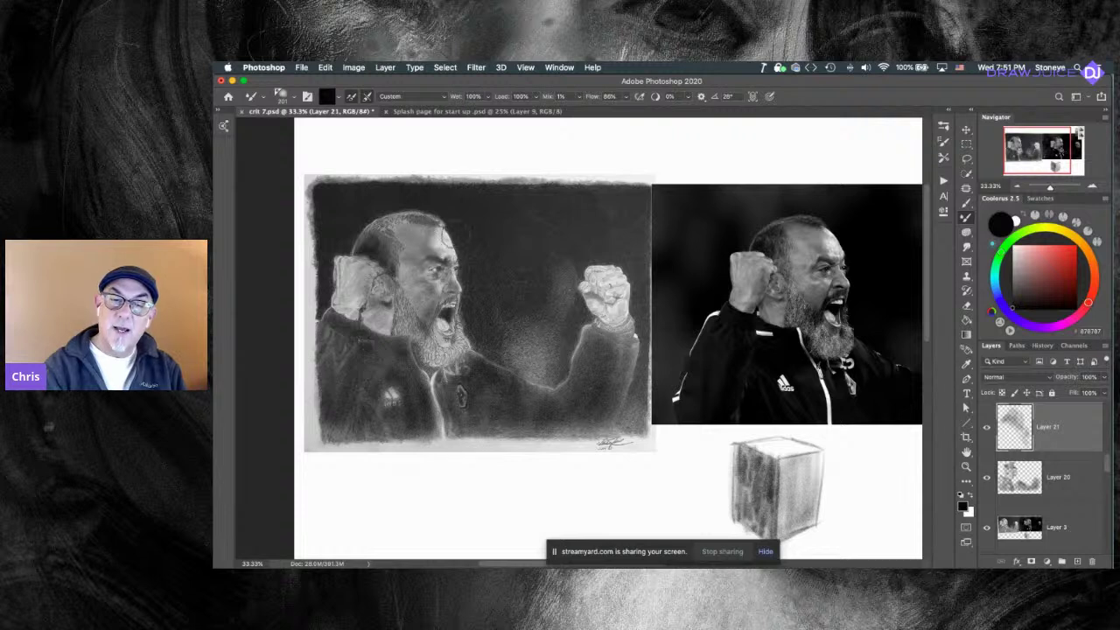
pyautogui.moveTo(400, 226)
pyautogui.mouseDown()
pyautogui.moveTo(431, 235)
pyautogui.moveTo(390, 230)
pyautogui.moveTo(427, 229)
pyautogui.moveTo(429, 251)
pyautogui.moveTo(425, 229)
pyautogui.moveTo(376, 233)
pyautogui.mouseUp()
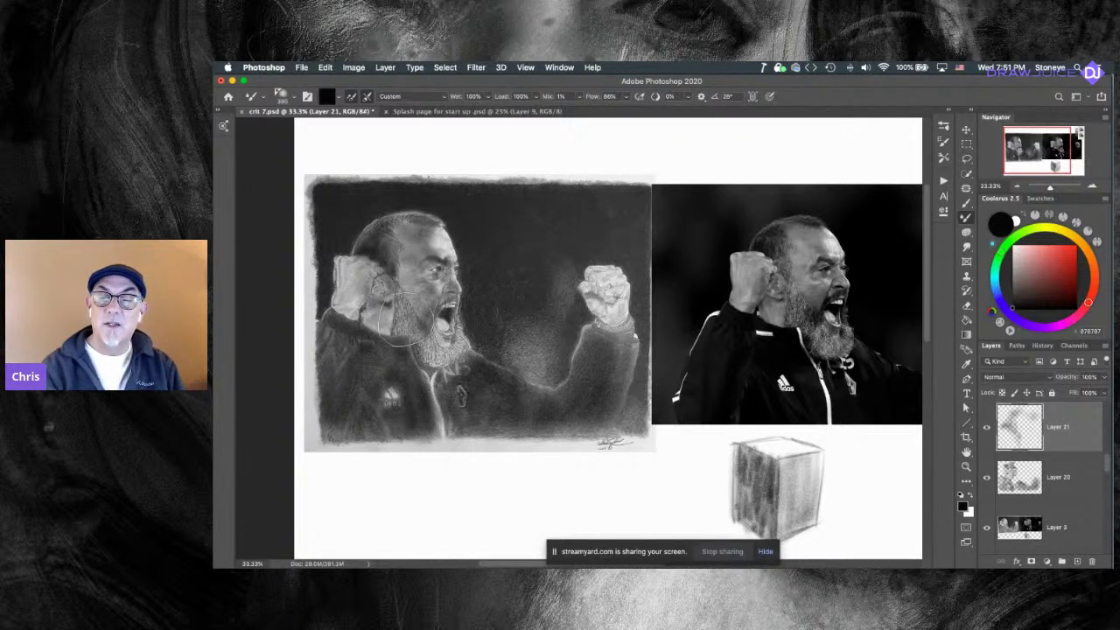
# Deepen the near-black shading around the beard, the forehead, the front of the face and the jacket beside the zipper.
pyautogui.moveTo(401, 325); pyautogui.dragTo(383, 325)
pyautogui.moveTo(421, 225)
pyautogui.mouseDown()
pyautogui.moveTo(403, 222)
pyautogui.moveTo(432, 219)
pyautogui.mouseUp()
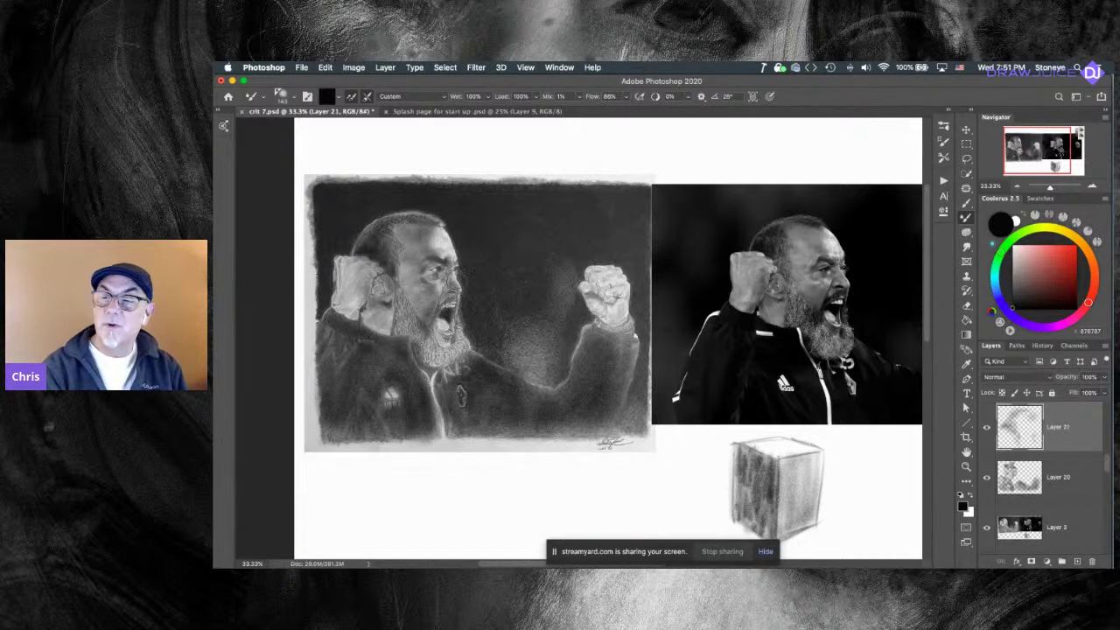
pyautogui.moveTo(466, 269)
pyautogui.mouseDown()
pyautogui.moveTo(451, 272)
pyautogui.moveTo(465, 272)
pyautogui.mouseUp()
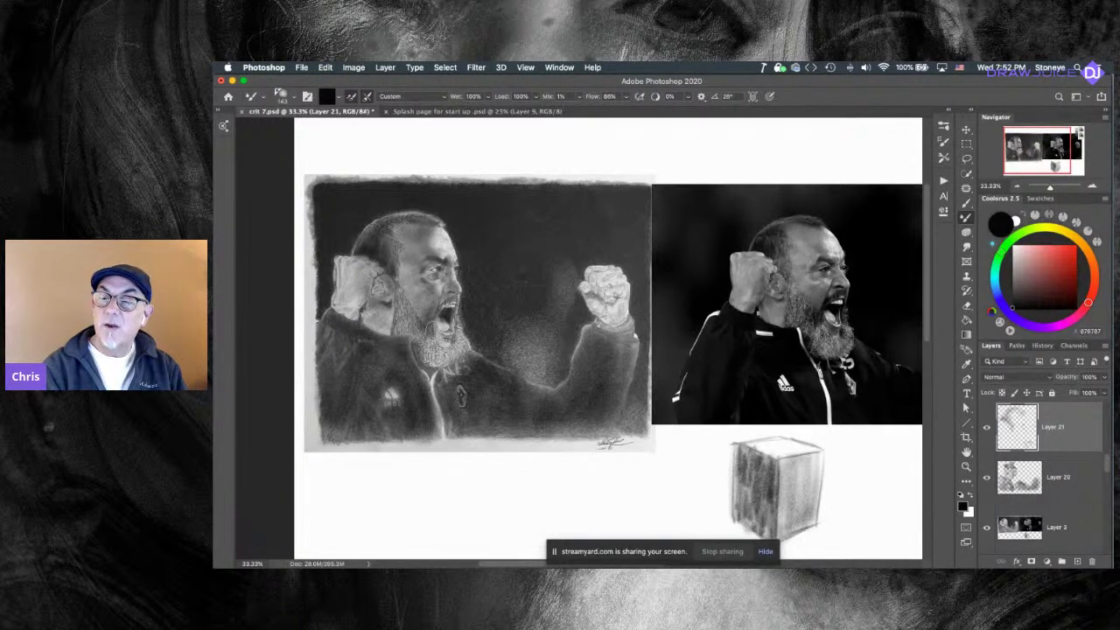
pyautogui.moveTo(411, 338)
pyautogui.mouseDown()
pyautogui.moveTo(444, 348)
pyautogui.moveTo(421, 356)
pyautogui.moveTo(457, 394)
pyautogui.moveTo(440, 368)
pyautogui.mouseUp()
pyautogui.moveTo(449, 408); pyautogui.dragTo(433, 409)
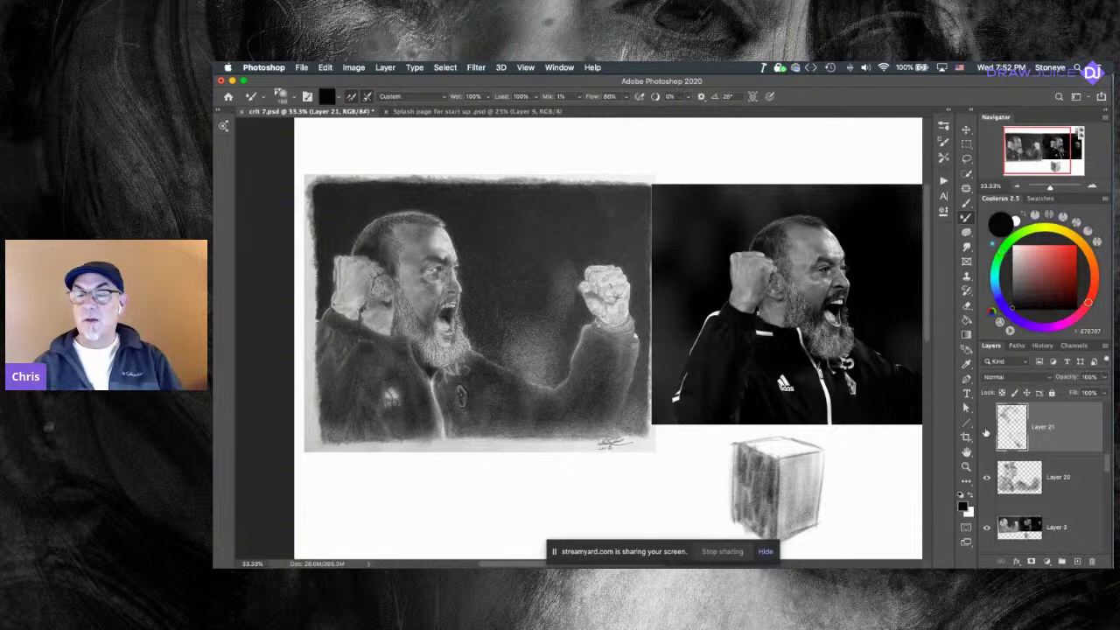
# Compare the drawing before and after the paint-over by toggling Layer 21 and Layer 20, leaving both hidden.
pyautogui.click(987, 428)
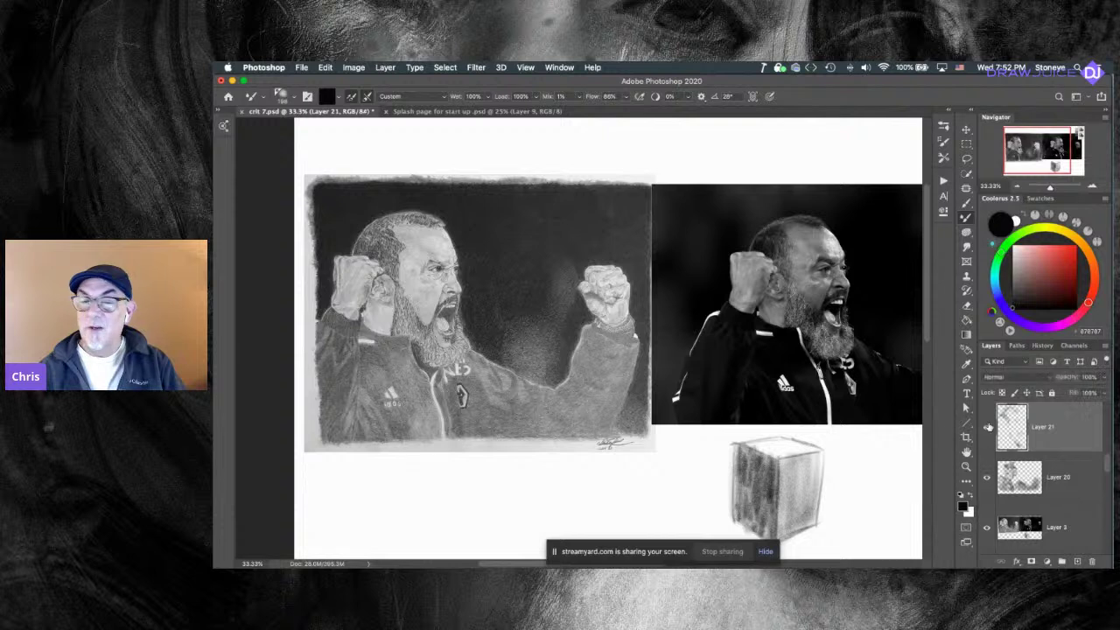
pyautogui.click(988, 429)
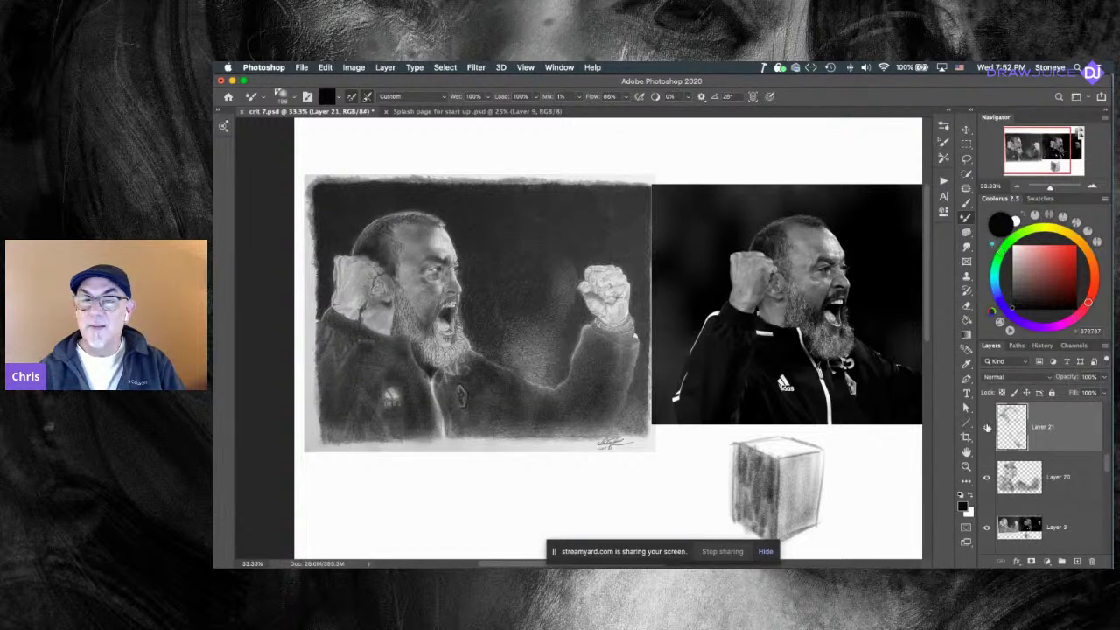
pyautogui.click(987, 428)
pyautogui.click(989, 428)
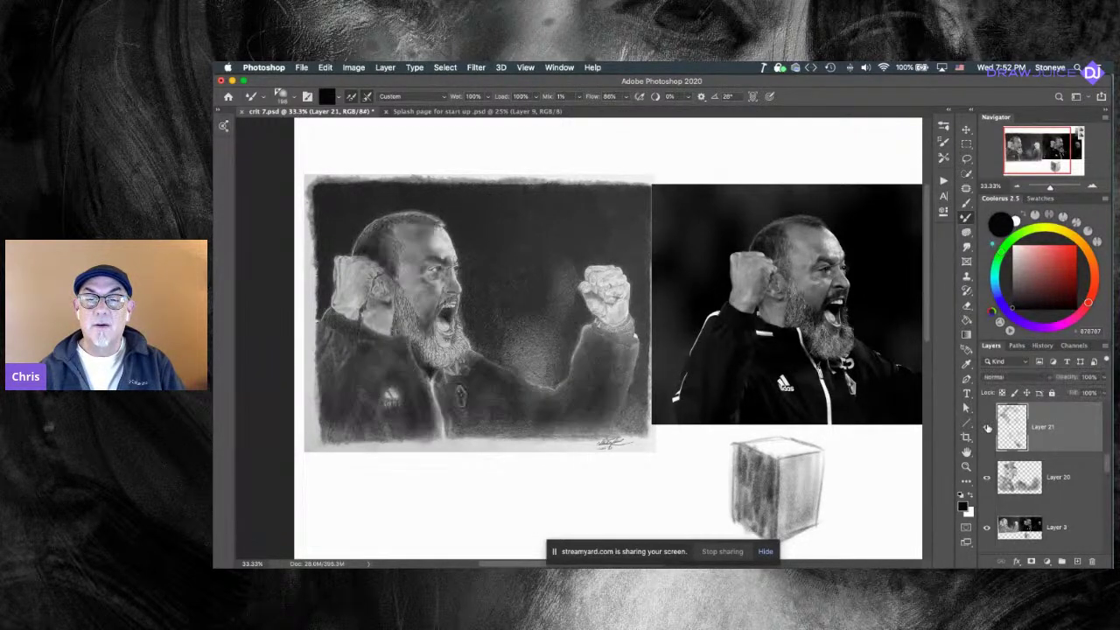
pyautogui.click(988, 429)
pyautogui.click(987, 428)
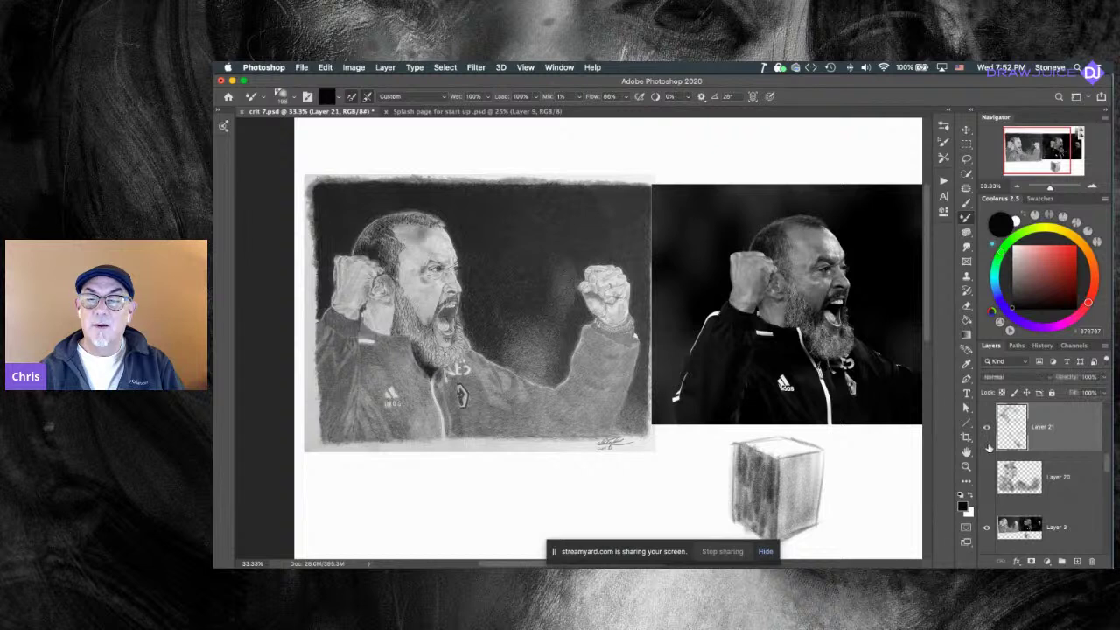
pyautogui.click(988, 476)
pyautogui.click(987, 427)
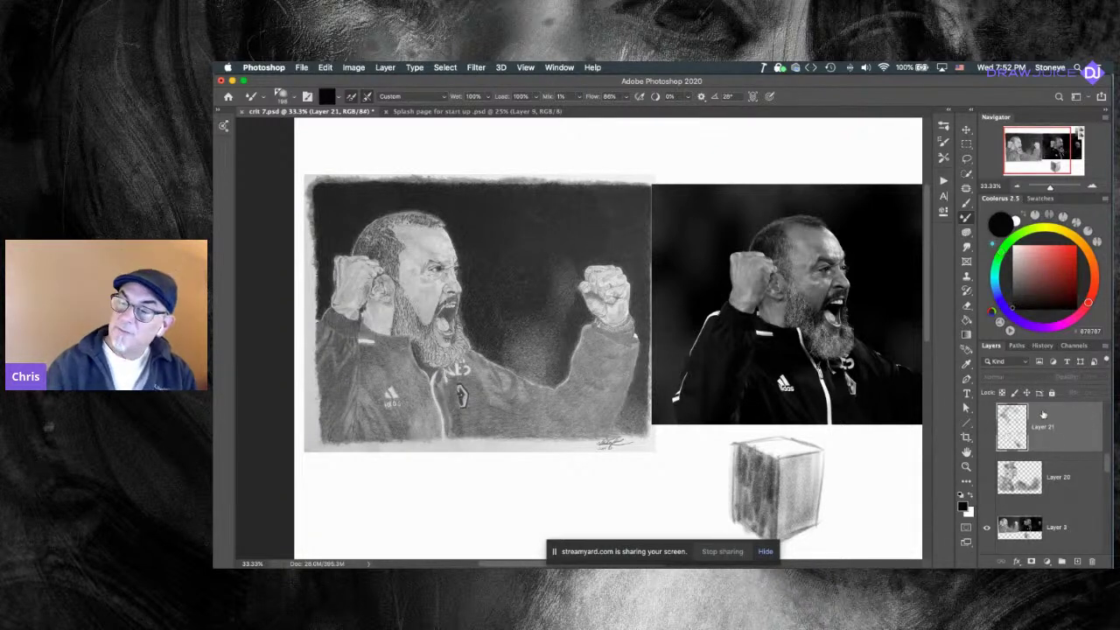
# Show the image layer pairing the woman's colour photo with her charcoal portrait, and make it the active layer.
pyautogui.moveTo(726, 439); pyautogui.dragTo(660, 438)
pyautogui.hscroll(2, 674, 428)
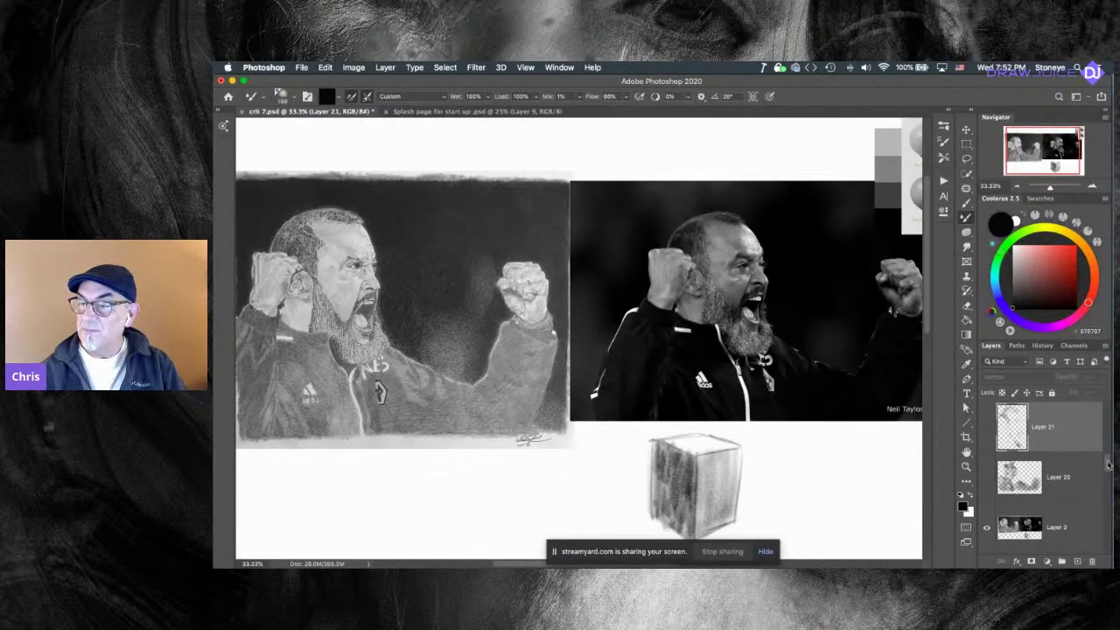
pyautogui.moveTo(1108, 466); pyautogui.dragTo(1108, 446)
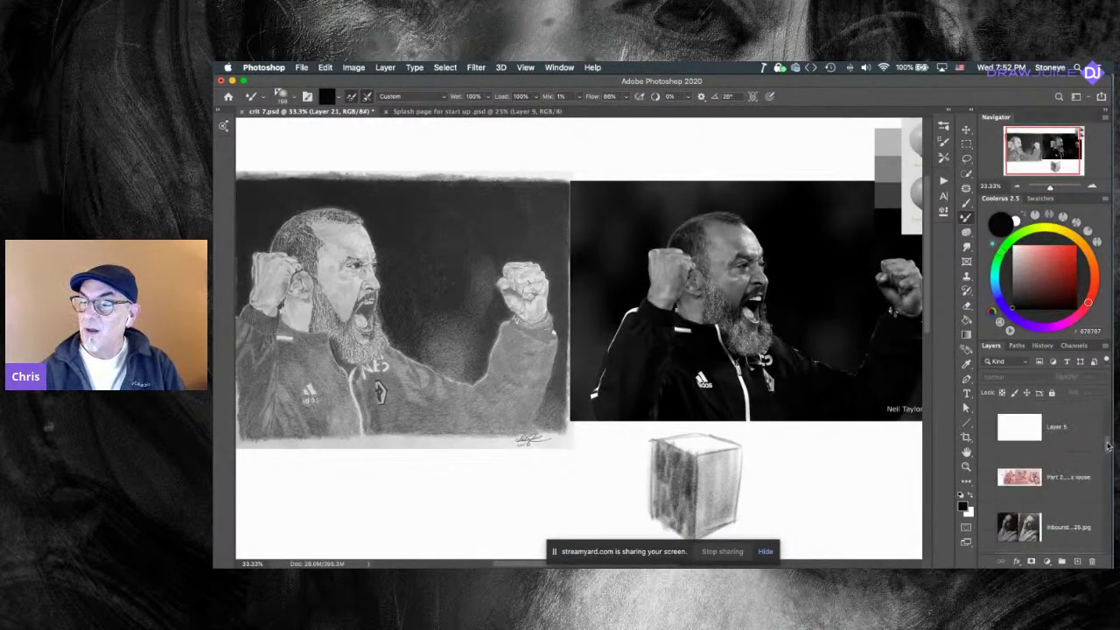
pyautogui.click(987, 528)
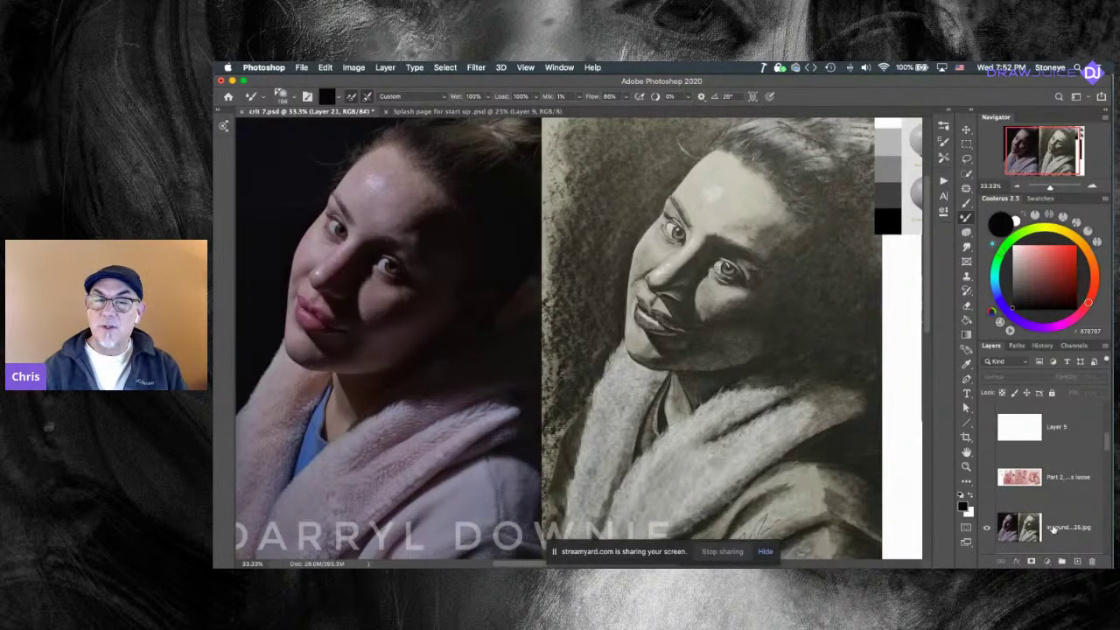
pyautogui.click(1052, 527)
pyautogui.press('super+minus')
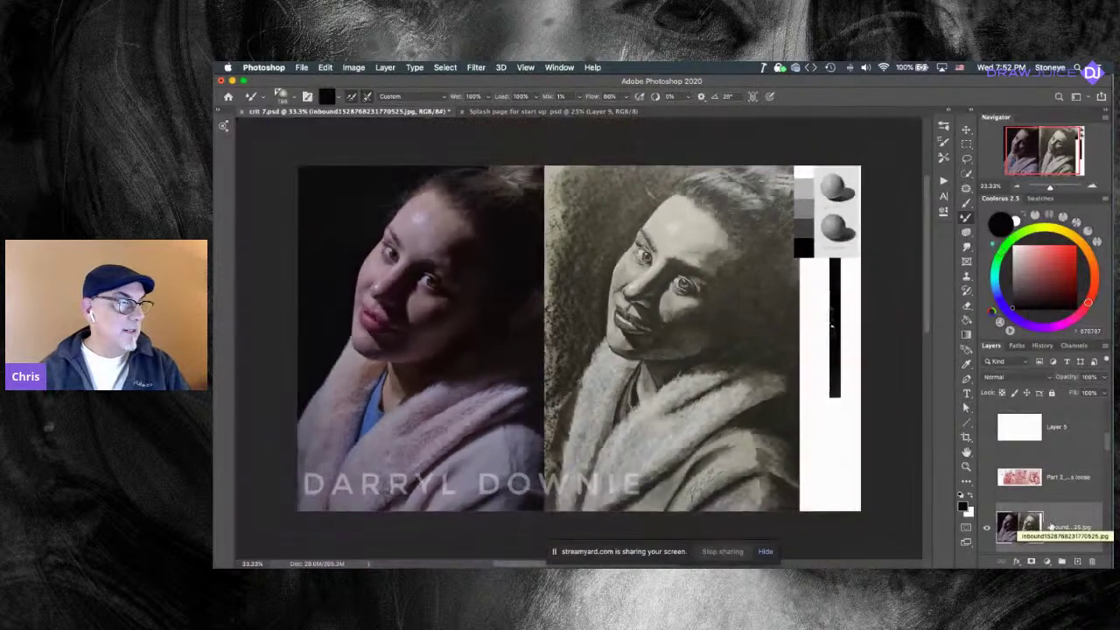
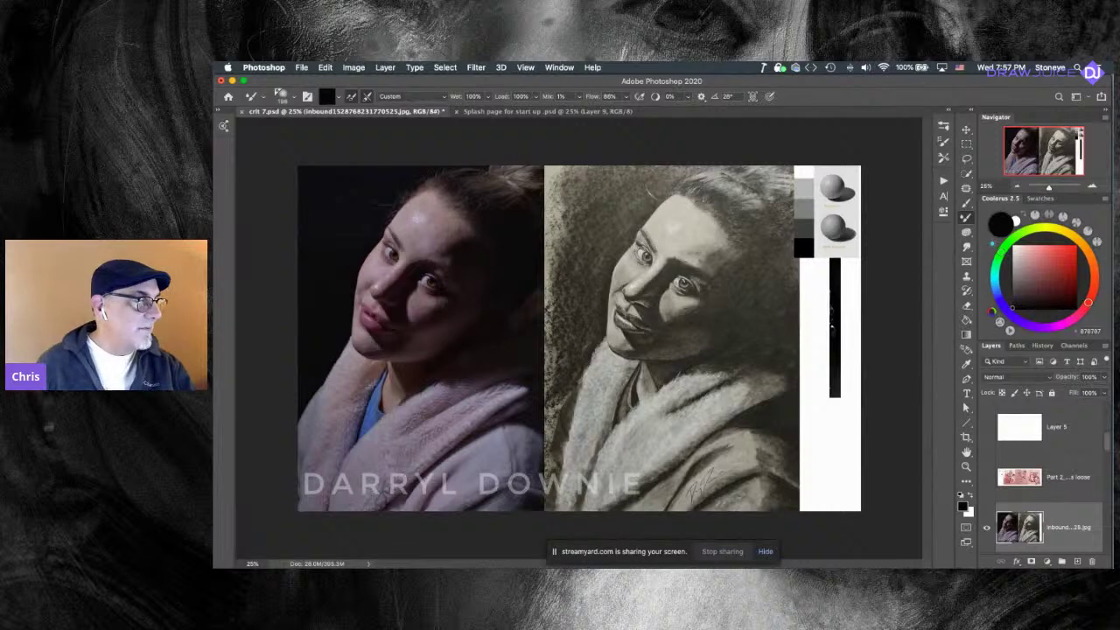
# Add a new layer above the woman's portrait image and sample dark grey 484848 from the value scale.
pyautogui.press('super+plus')
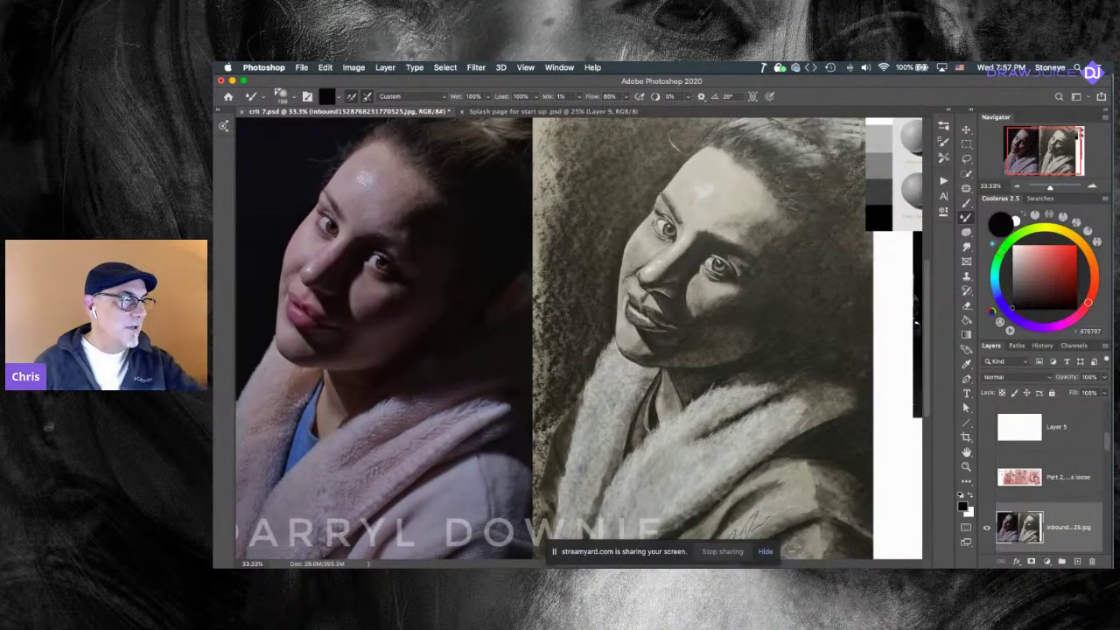
pyautogui.press('super+0')
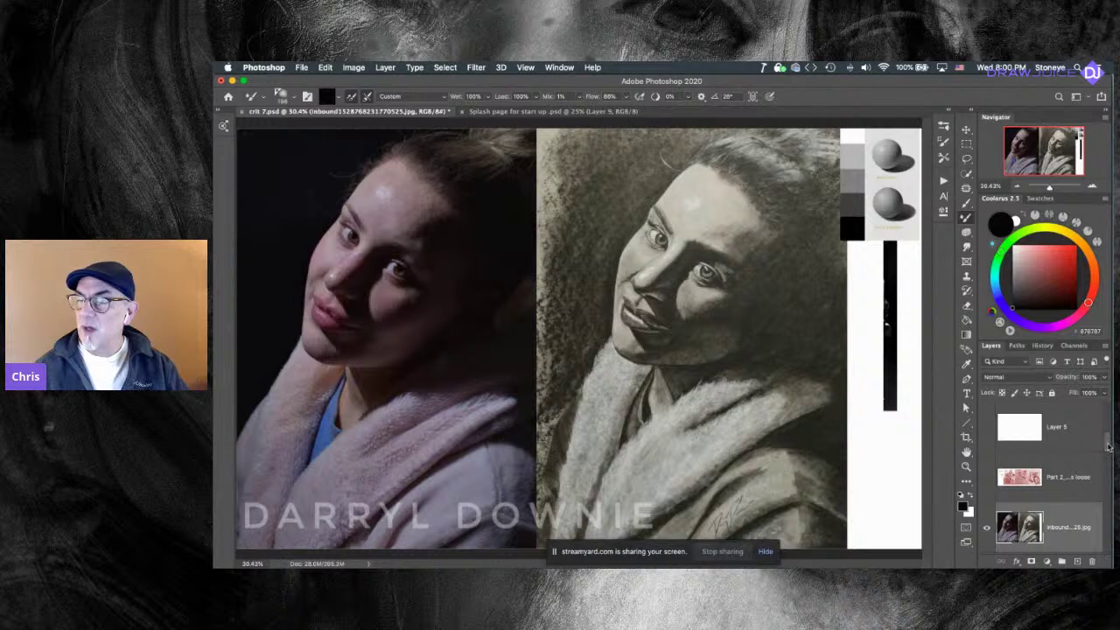
pyautogui.click(1078, 562)
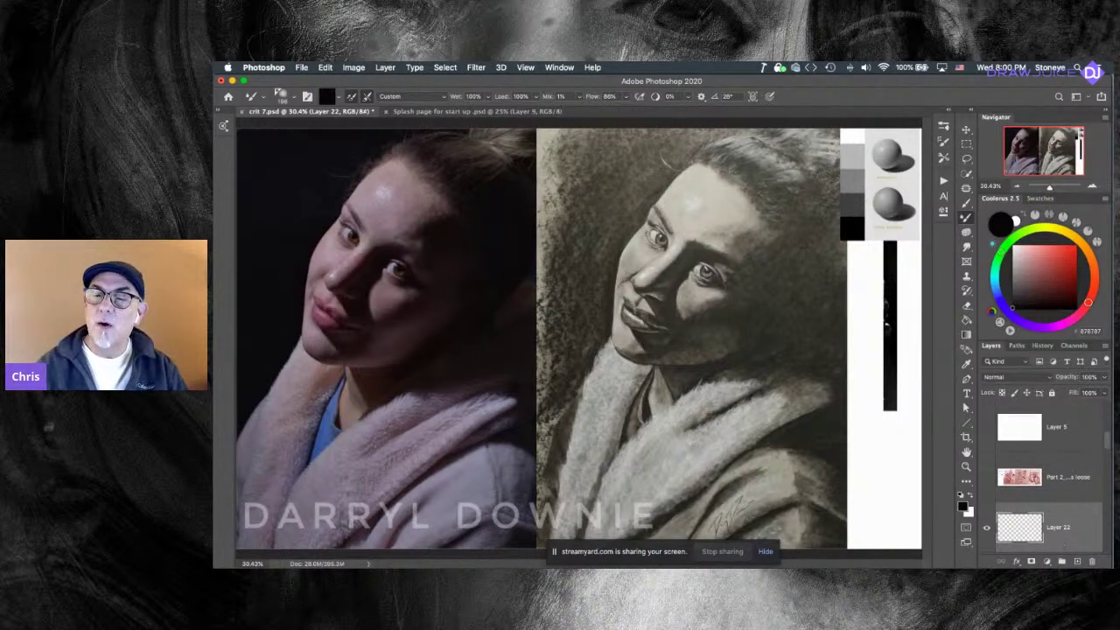
pyautogui.keyDown('alt'); pyautogui.click(860, 202); pyautogui.keyUp('alt')
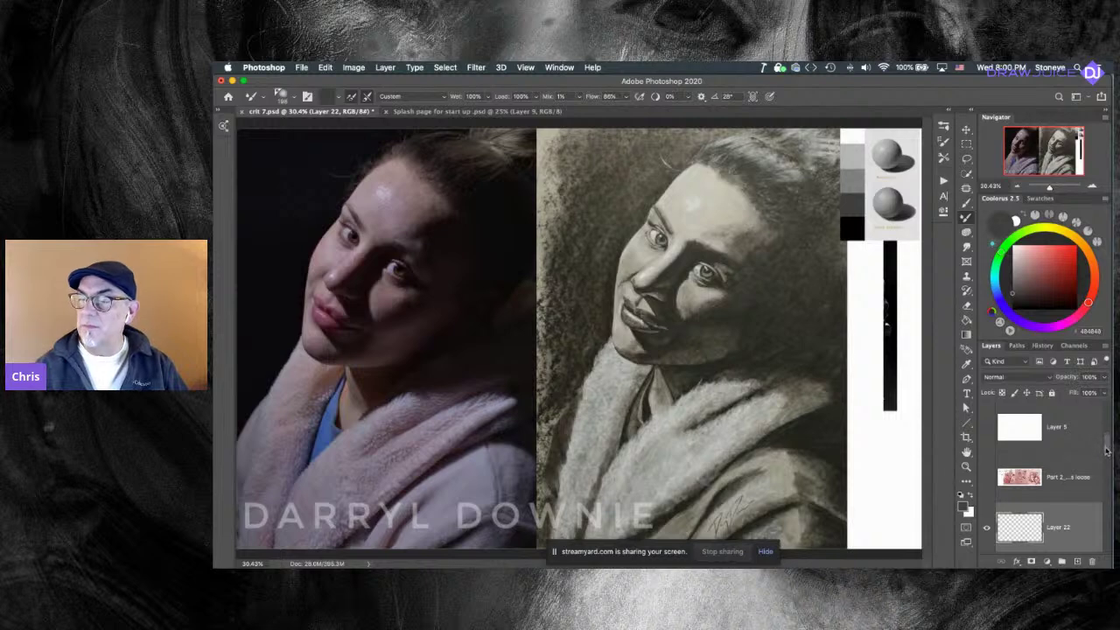
# Fully desaturate the image layer holding the woman's photo and charcoal portrait with a Hue/Saturation adjustment.
pyautogui.scroll(-2, 1106, 451)
pyautogui.click(1055, 477)
pyautogui.hotkey('ctrl', 'u')
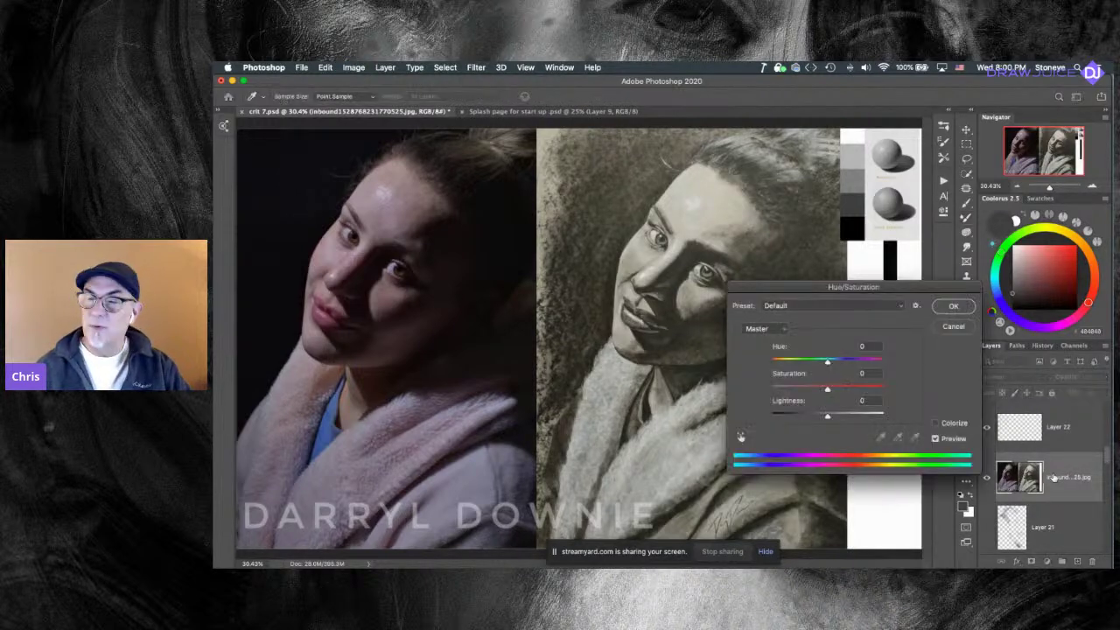
pyautogui.moveTo(827, 389); pyautogui.dragTo(772, 389)
pyautogui.click(954, 306)
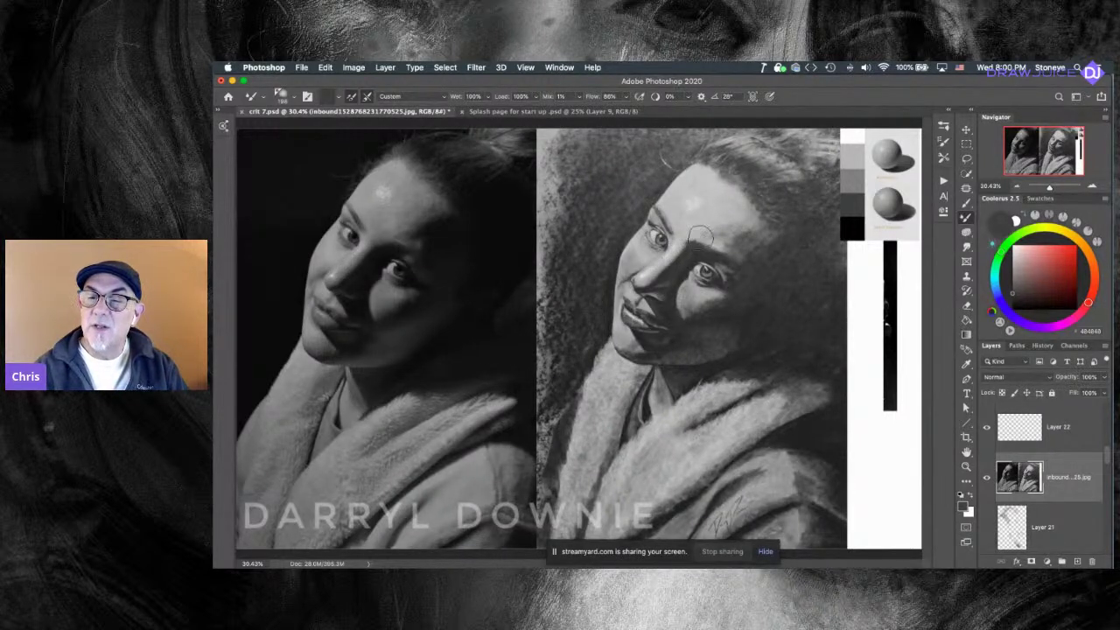
pyautogui.click(1016, 297)
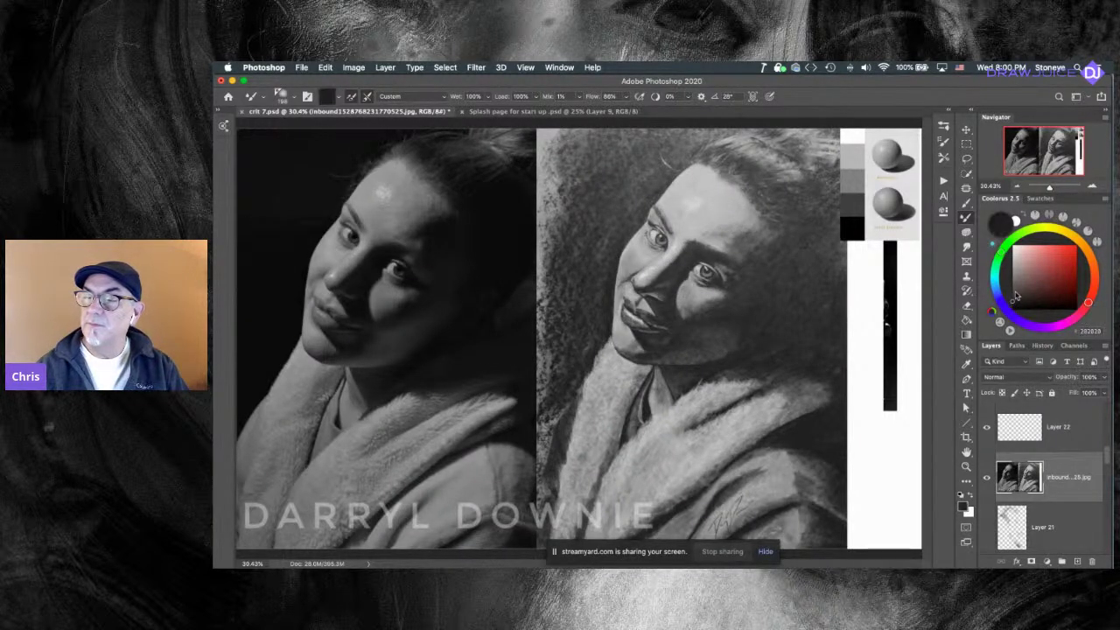
pyautogui.press('super+z')
pyautogui.press('super+z')
pyautogui.moveTo(681, 261); pyautogui.dragTo(659, 264)
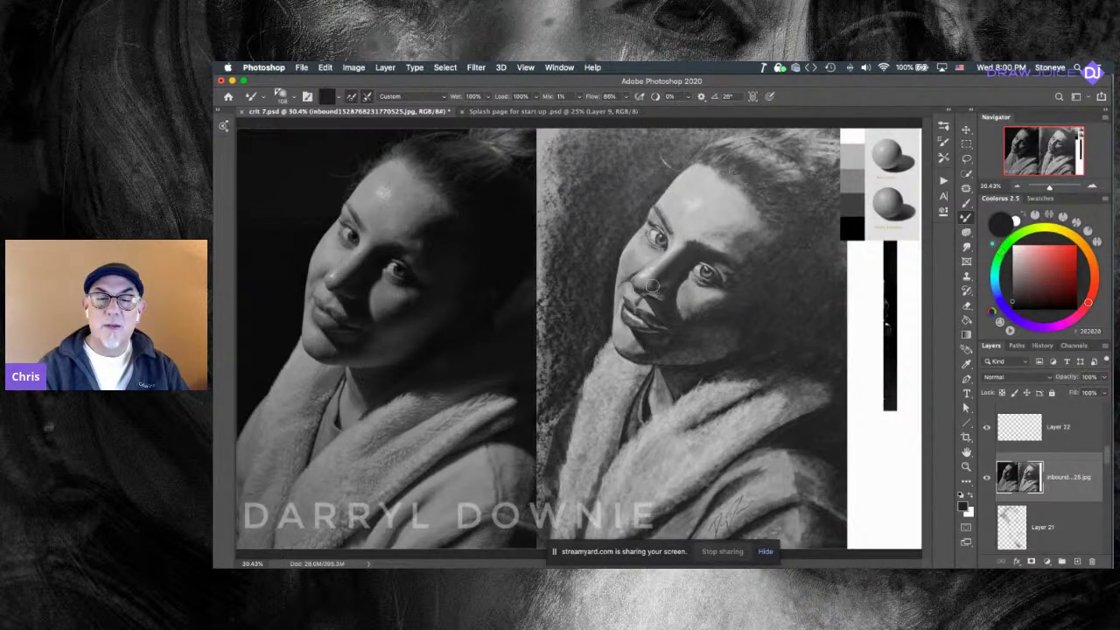
pyautogui.click(1013, 305)
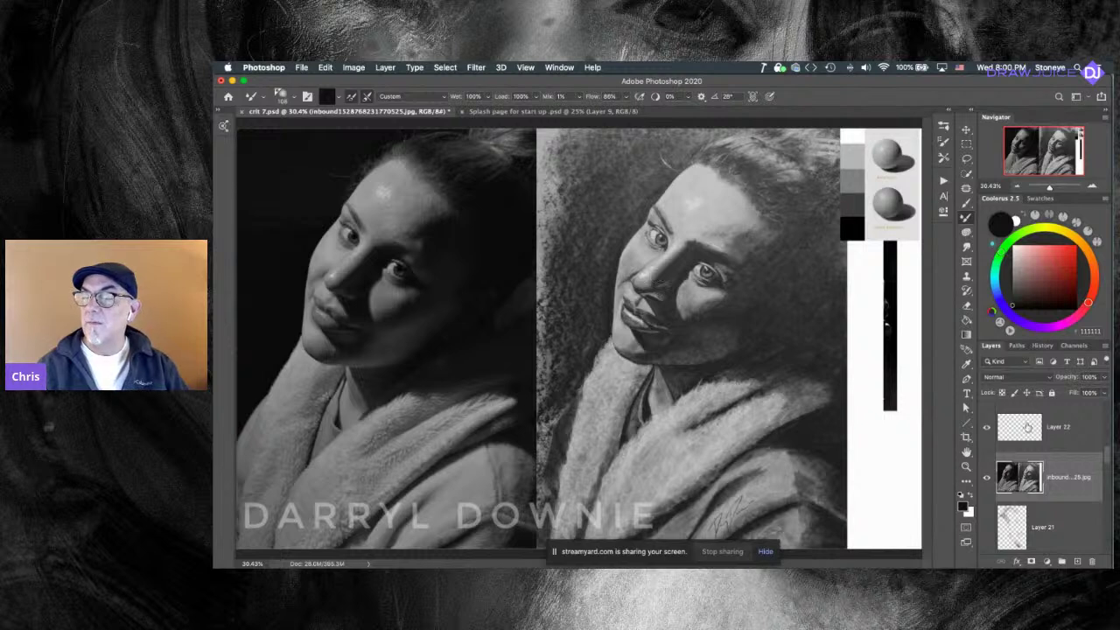
pyautogui.press('super+z')
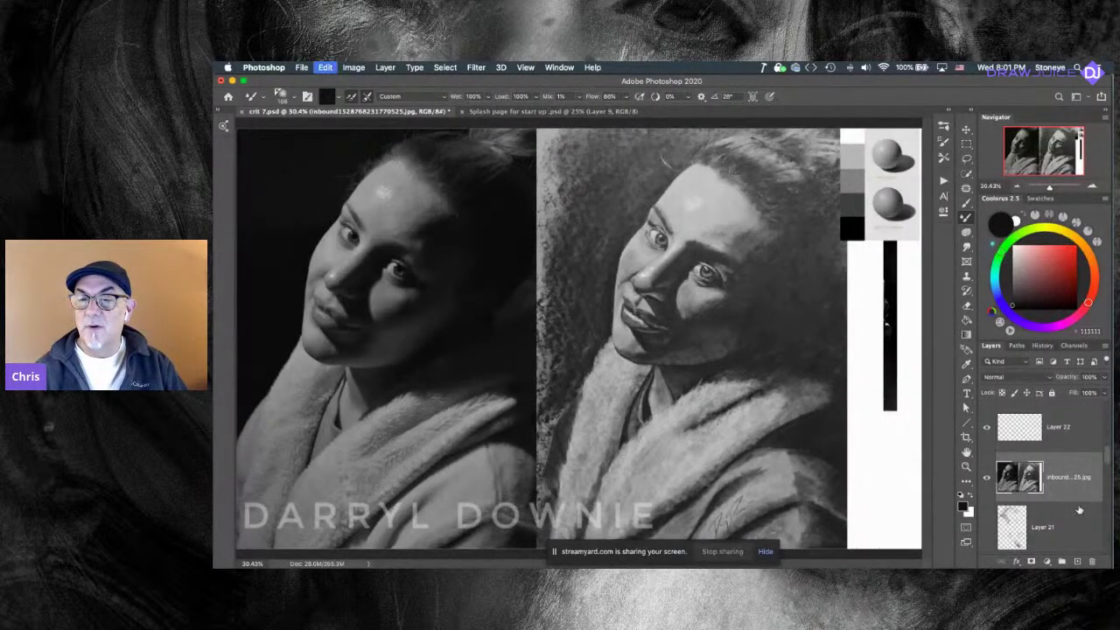
pyautogui.press('super+z')
pyautogui.press('super+z')
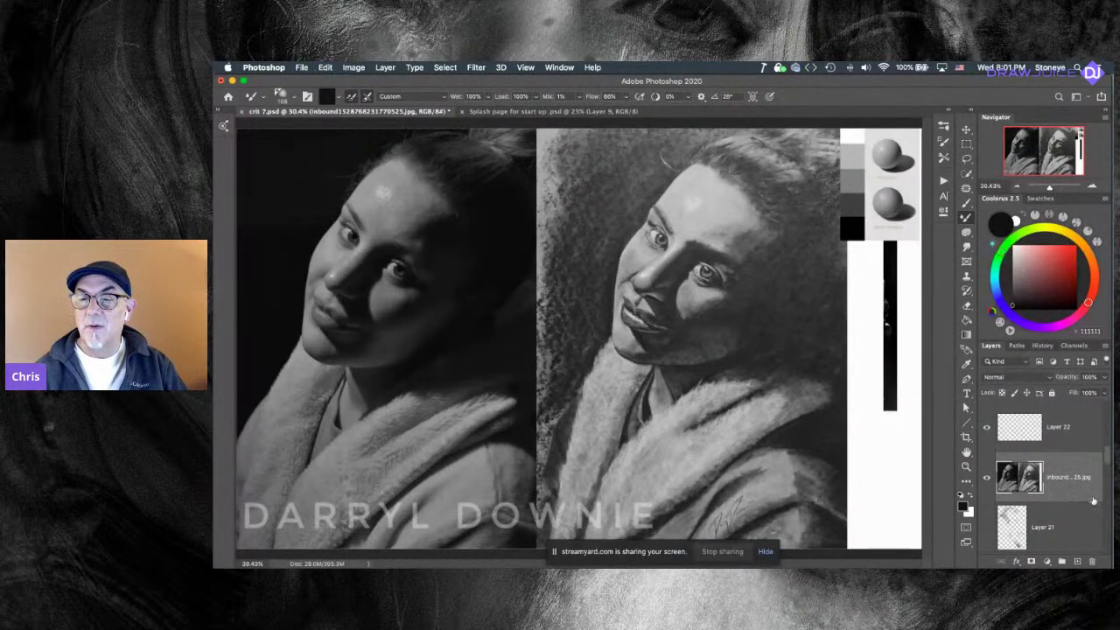
# Add a new layer directly above the woman's portrait image and set the painting colour to mid-grey 727272.
pyautogui.click(1077, 560)
pyautogui.moveTo(658, 281); pyautogui.dragTo(643, 279)
pyautogui.press('super+z')
pyautogui.click(1010, 294)
pyautogui.press('super+z')
pyautogui.click(1010, 278)
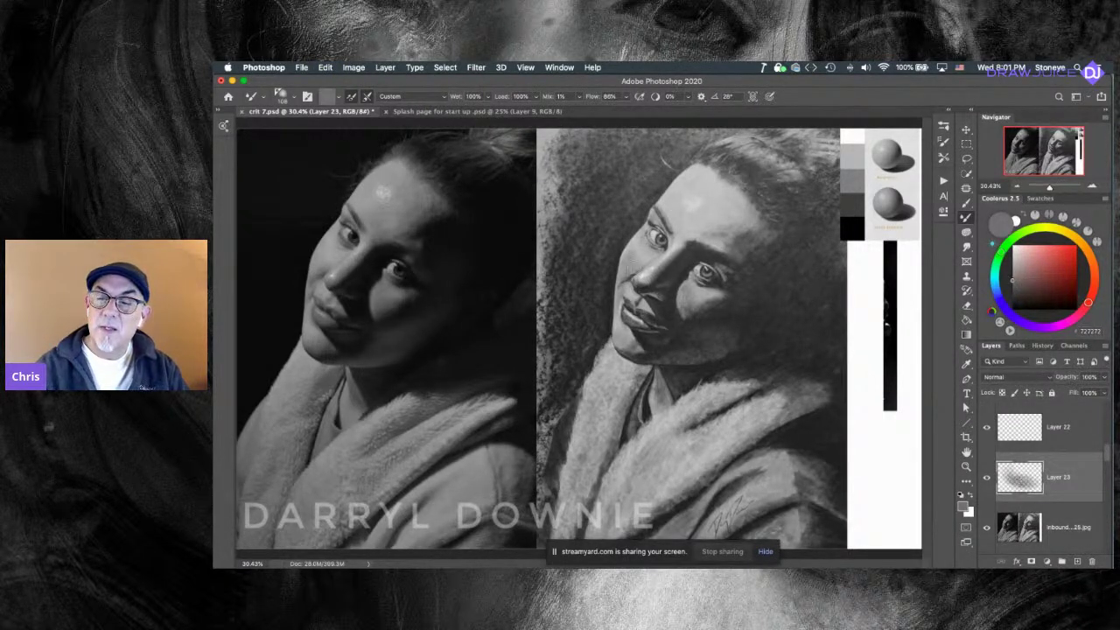
# Set the painting colour to grey 535353 and undo all trial shading along the drawn nose.
pyautogui.moveTo(641, 269); pyautogui.dragTo(648, 265)
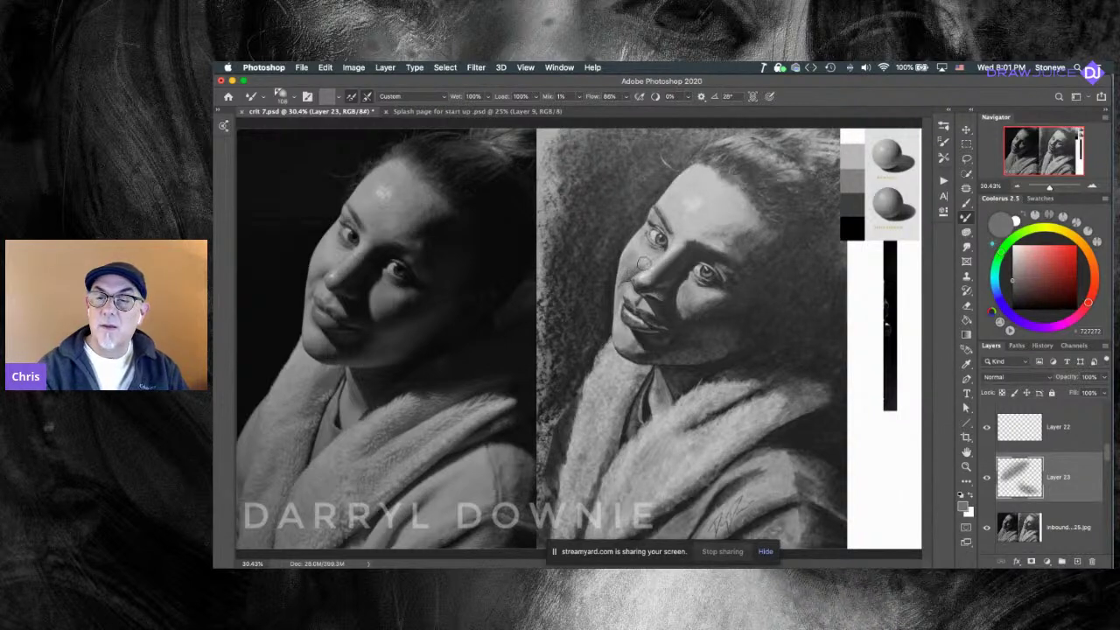
pyautogui.click(1011, 294)
pyautogui.click(1008, 287)
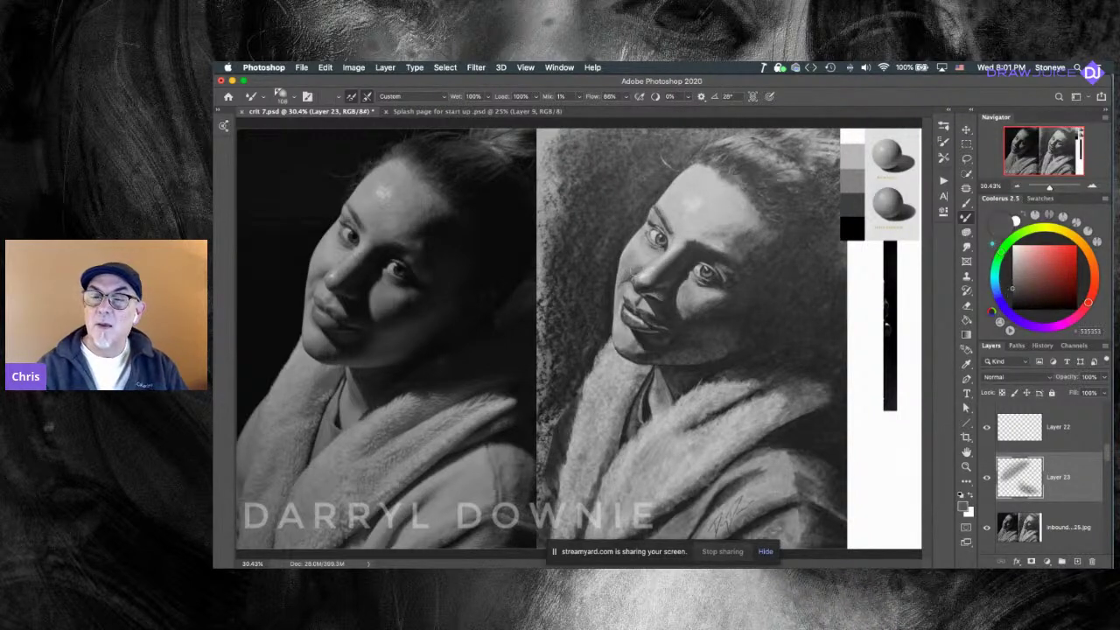
pyautogui.moveTo(646, 265); pyautogui.dragTo(634, 274)
pyautogui.press('super+z')
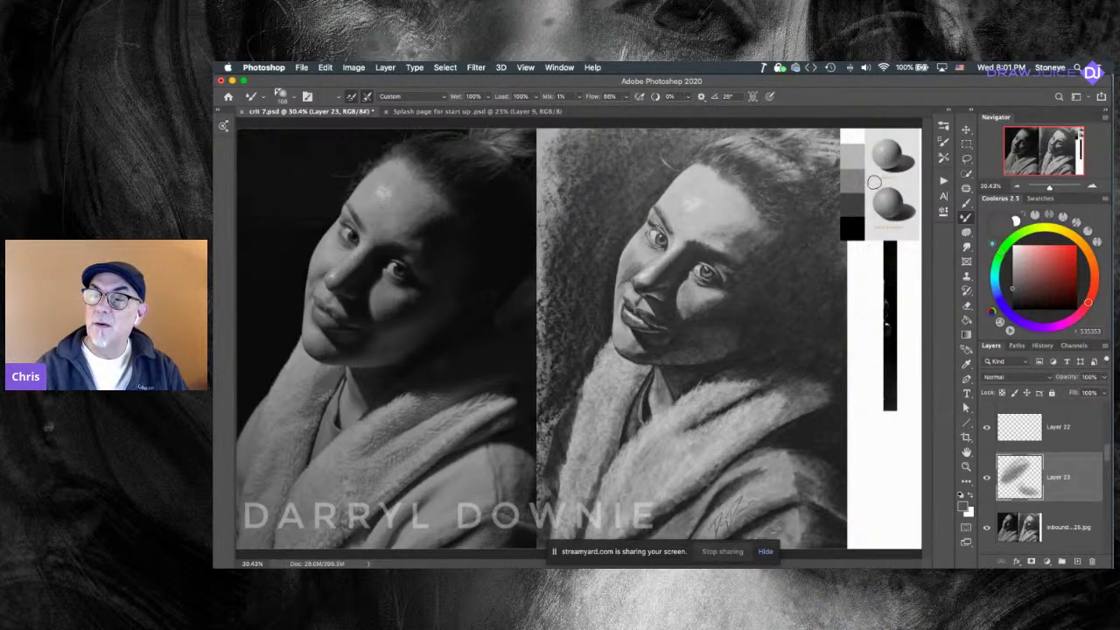
pyautogui.press('super+z')
pyautogui.press('super+z')
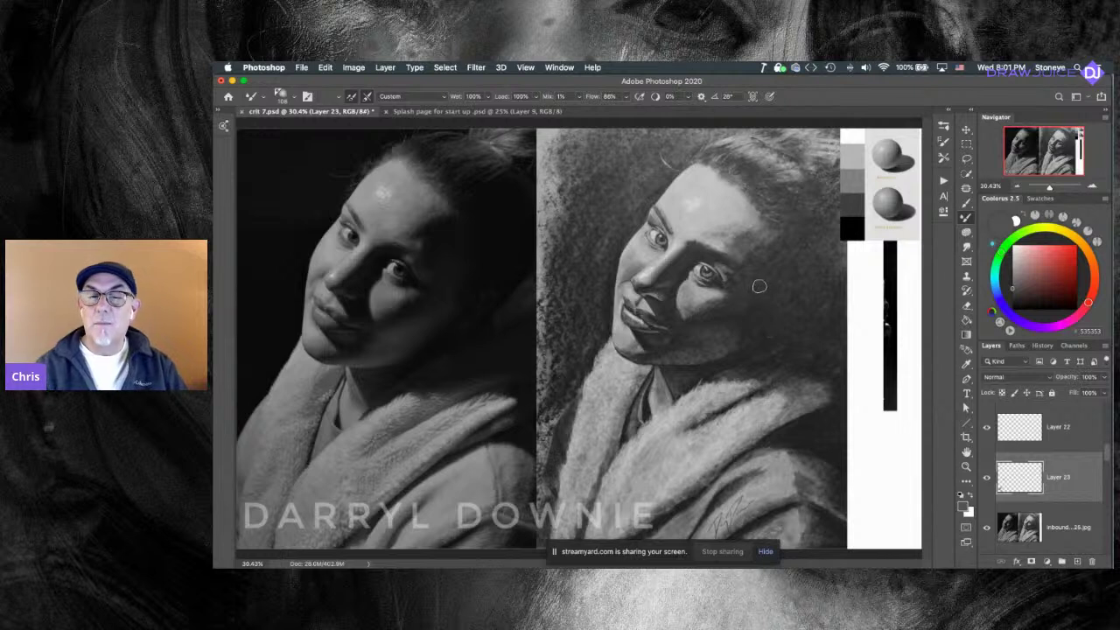
# Shade the drawn forehead, temple and shadow-side cheek with broad, soft strokes of grey 535353.
pyautogui.moveTo(746, 267); pyautogui.dragTo(774, 265)
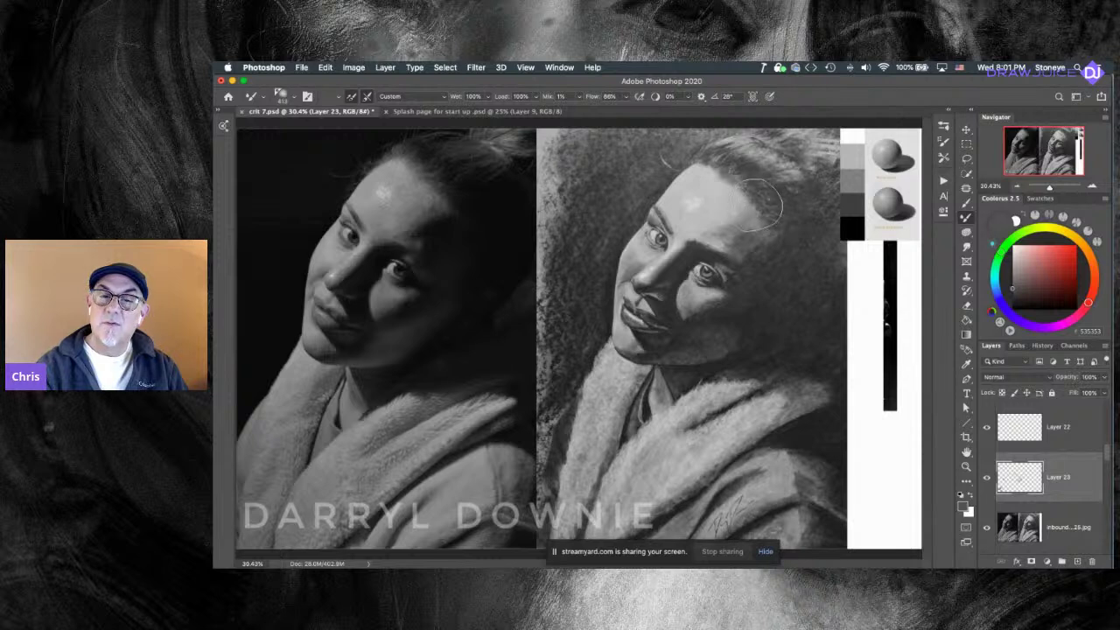
pyautogui.moveTo(727, 214); pyautogui.dragTo(745, 225)
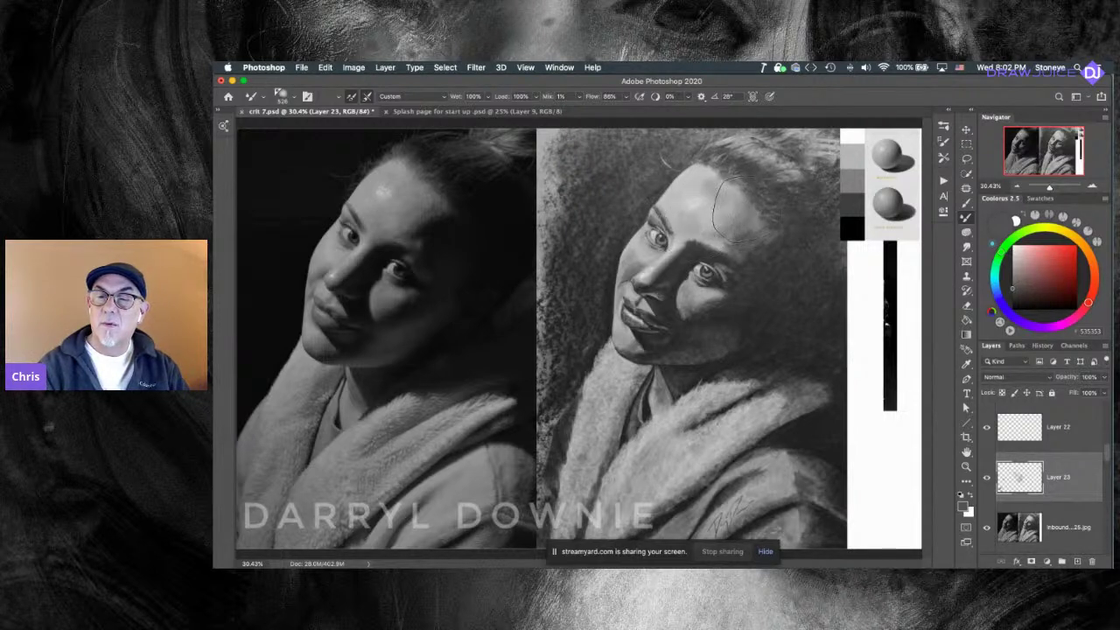
pyautogui.moveTo(727, 239); pyautogui.dragTo(762, 239)
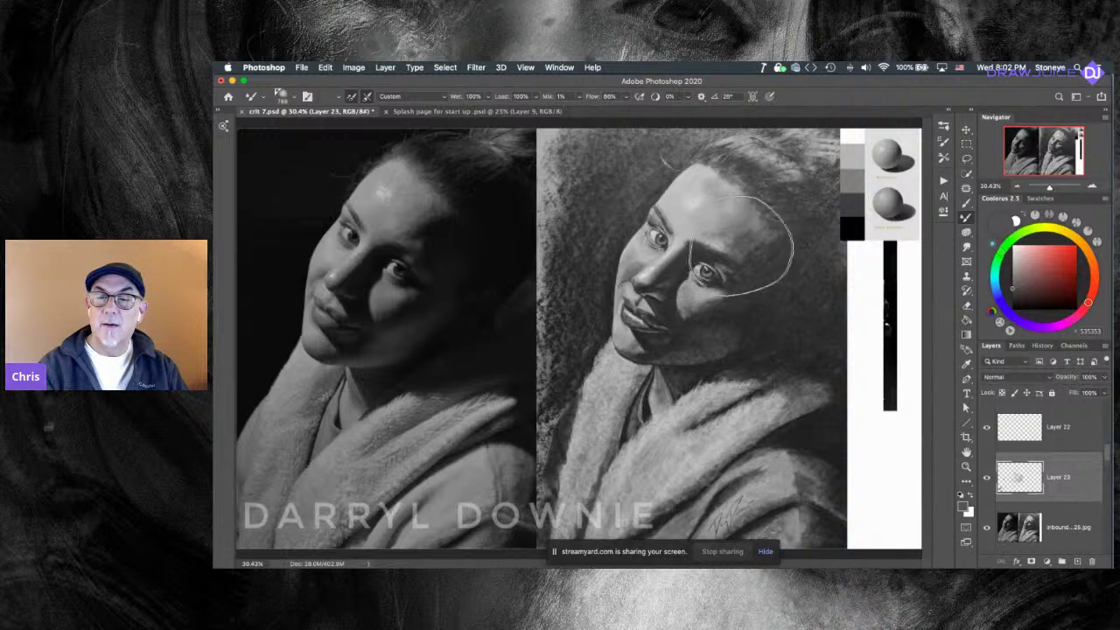
pyautogui.press('super+z')
pyautogui.moveTo(716, 239); pyautogui.dragTo(684, 239)
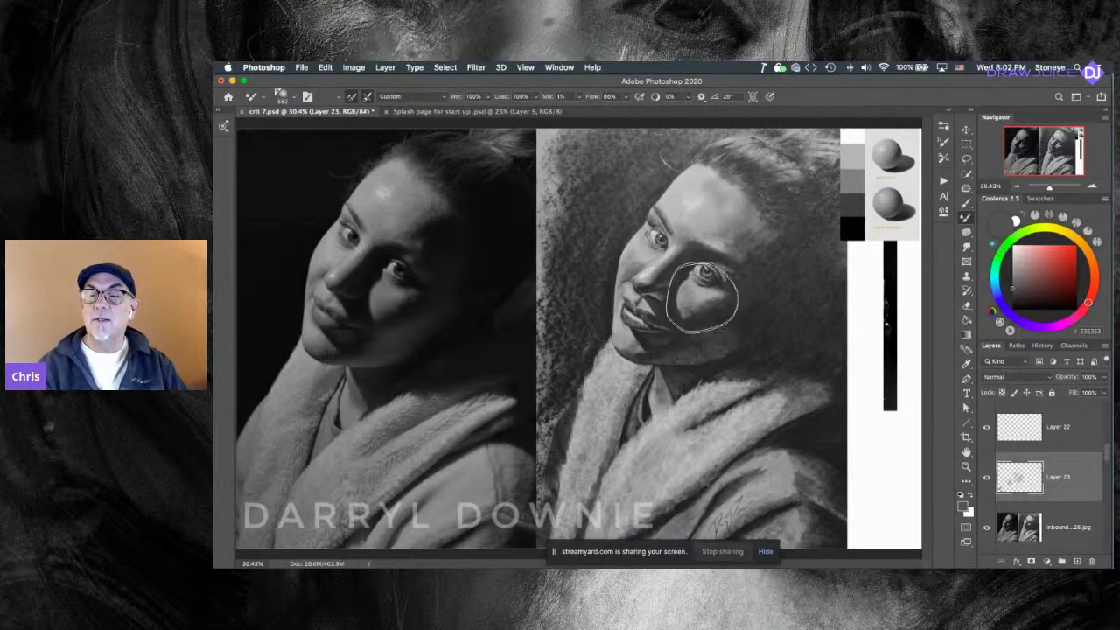
pyautogui.moveTo(701, 329)
pyautogui.mouseDown()
pyautogui.moveTo(682, 329)
pyautogui.moveTo(707, 310)
pyautogui.moveTo(655, 326)
pyautogui.mouseUp()
pyautogui.moveTo(695, 311); pyautogui.dragTo(724, 296)
# Set the painting colour to dark grey 383838 and test shading on the cheek below the eye, comparing with and without it.
pyautogui.click(1012, 297)
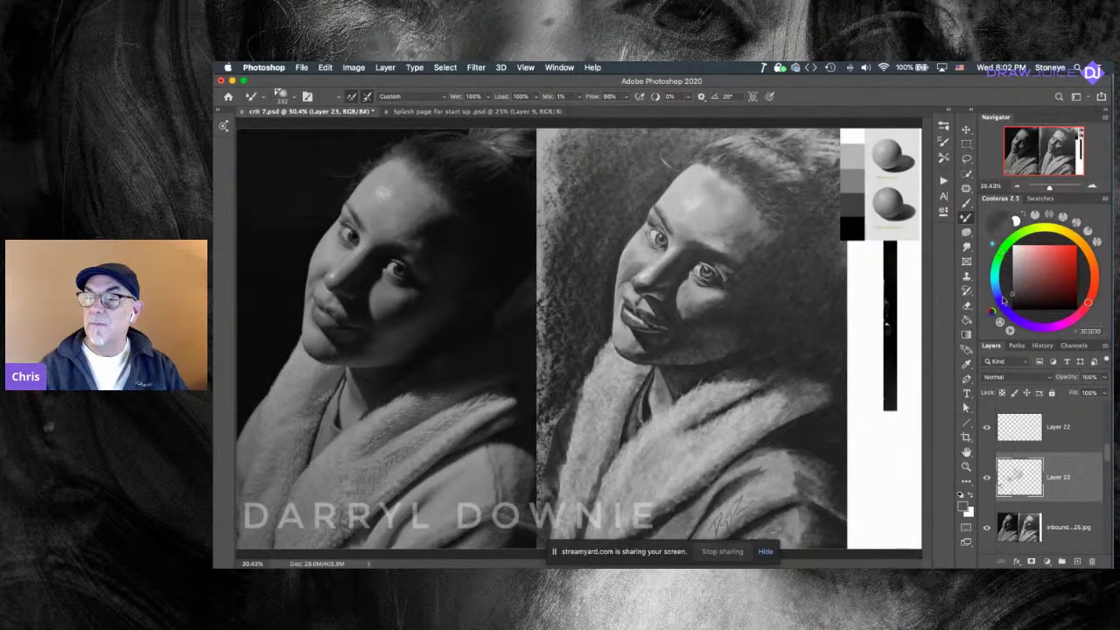
pyautogui.press('super+z')
pyautogui.moveTo(688, 314); pyautogui.dragTo(725, 300)
pyautogui.press('super+shift+z')
pyautogui.press('super+z')
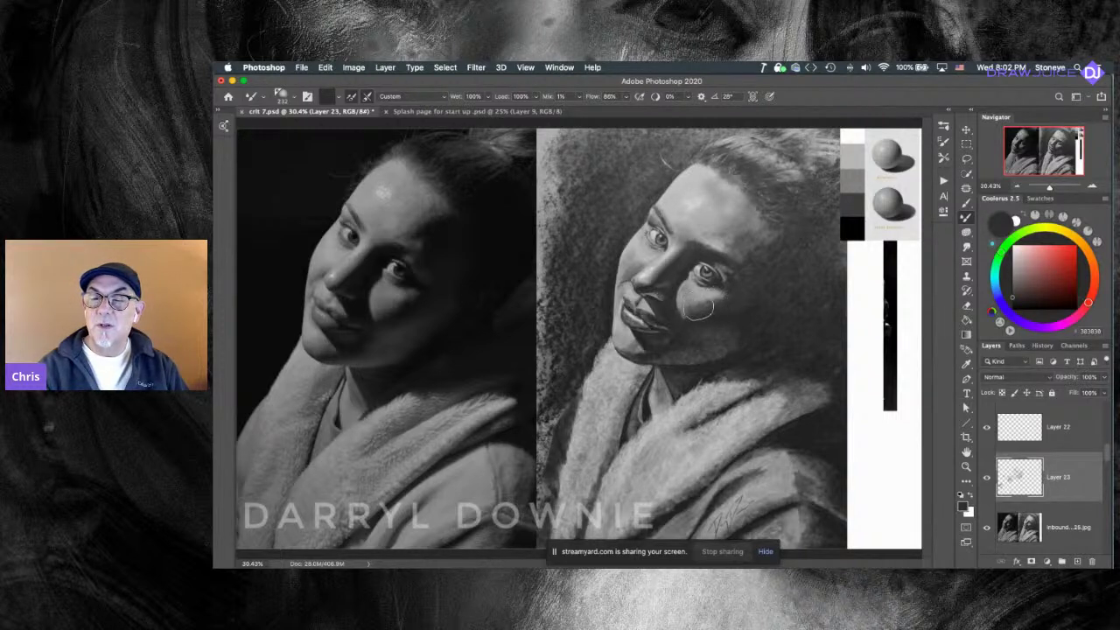
pyautogui.press('super+shift+z')
pyautogui.press('super+z')
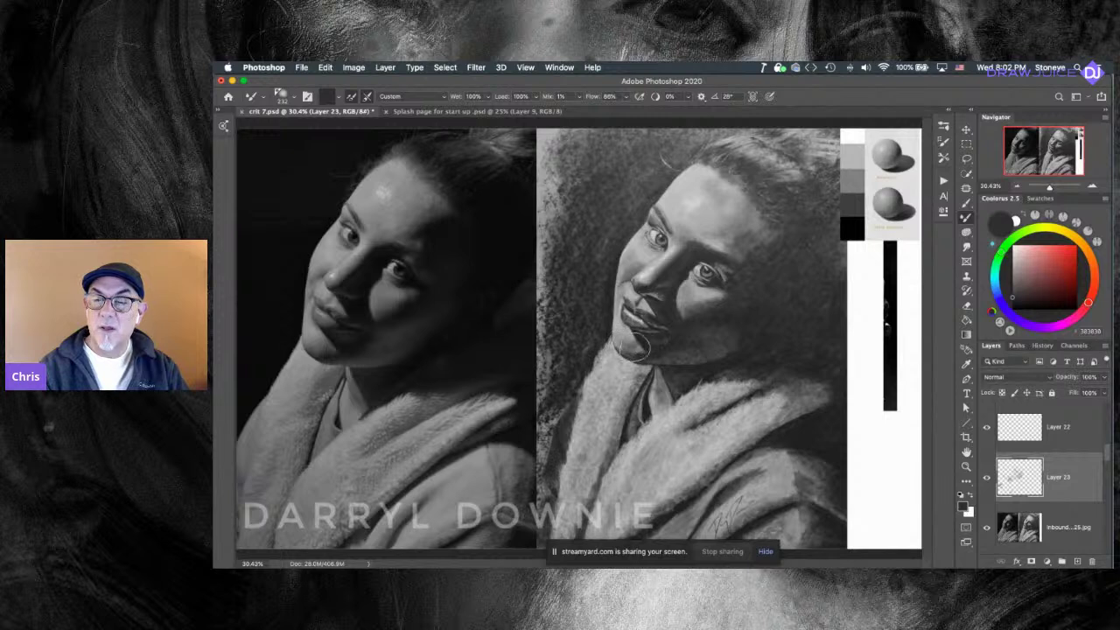
# Undo the last cheek strokes and darken the drawn chin with grey 383838.
pyautogui.press('super+z')
pyautogui.press('super+z')
pyautogui.moveTo(637, 346); pyautogui.dragTo(646, 352)
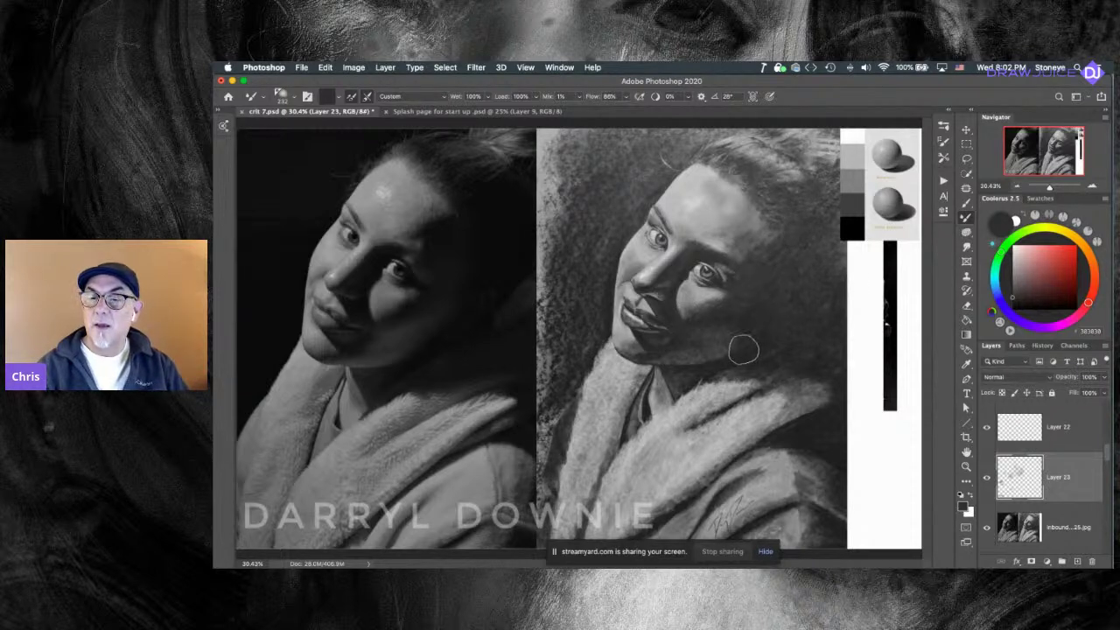
# Darken the drawn hair and temple with near-black 1C1C1C, undoing the trial strokes that spill over the forehead and eye.
pyautogui.click(1013, 302)
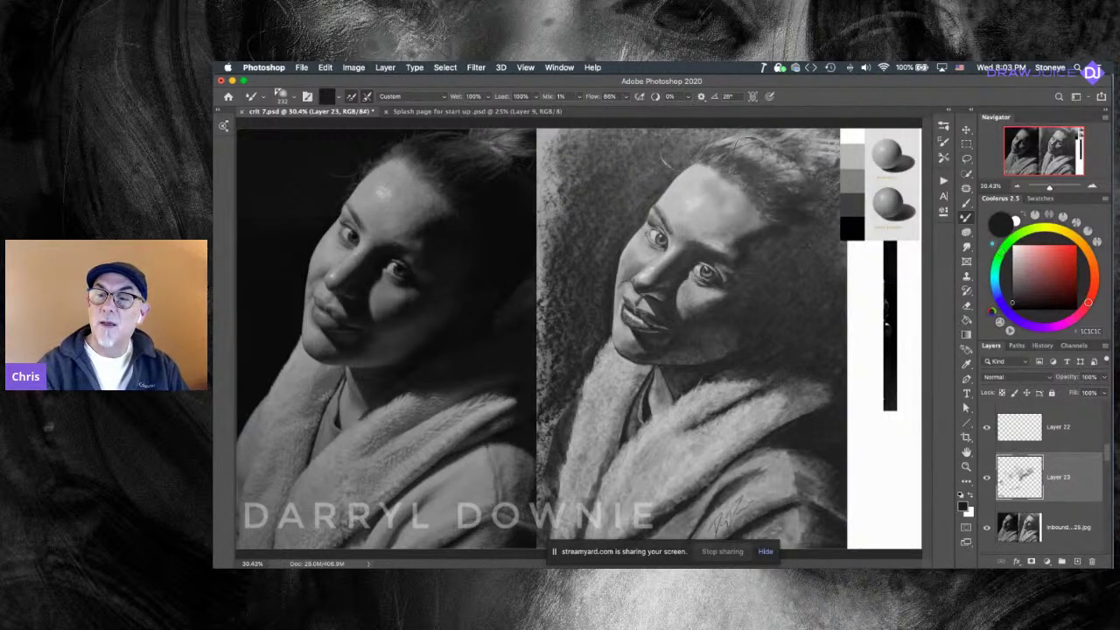
pyautogui.moveTo(744, 140); pyautogui.dragTo(753, 155)
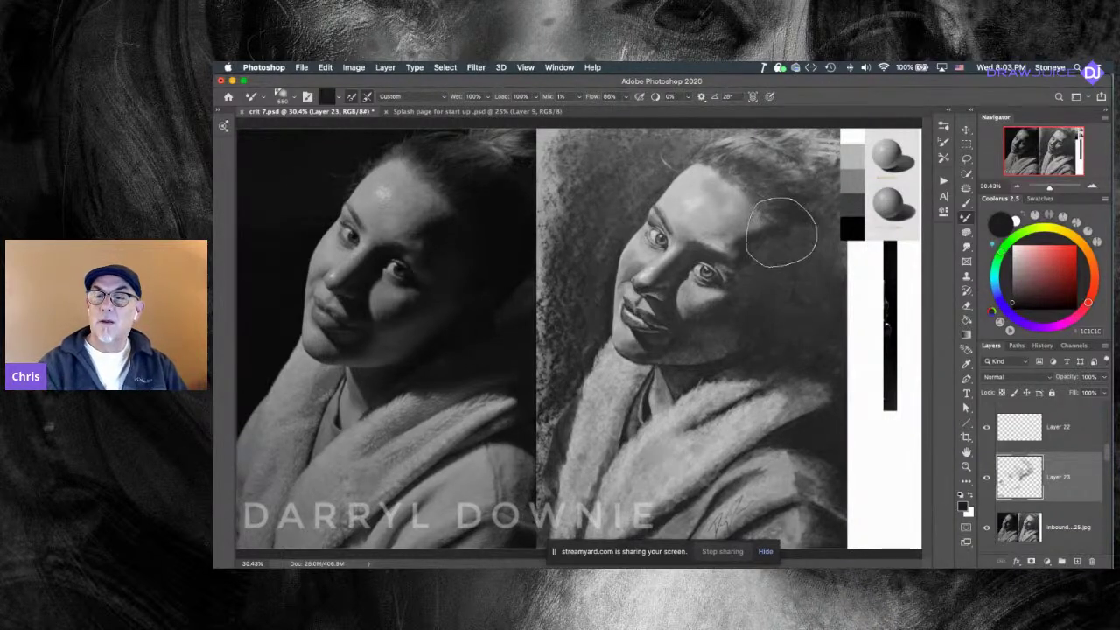
pyautogui.press('super+z')
pyautogui.moveTo(773, 229)
pyautogui.mouseDown()
pyautogui.moveTo(727, 253)
pyautogui.moveTo(711, 277)
pyautogui.mouseUp()
pyautogui.press('super+z')
pyautogui.press('super+z')
pyautogui.press('super+shift+z')
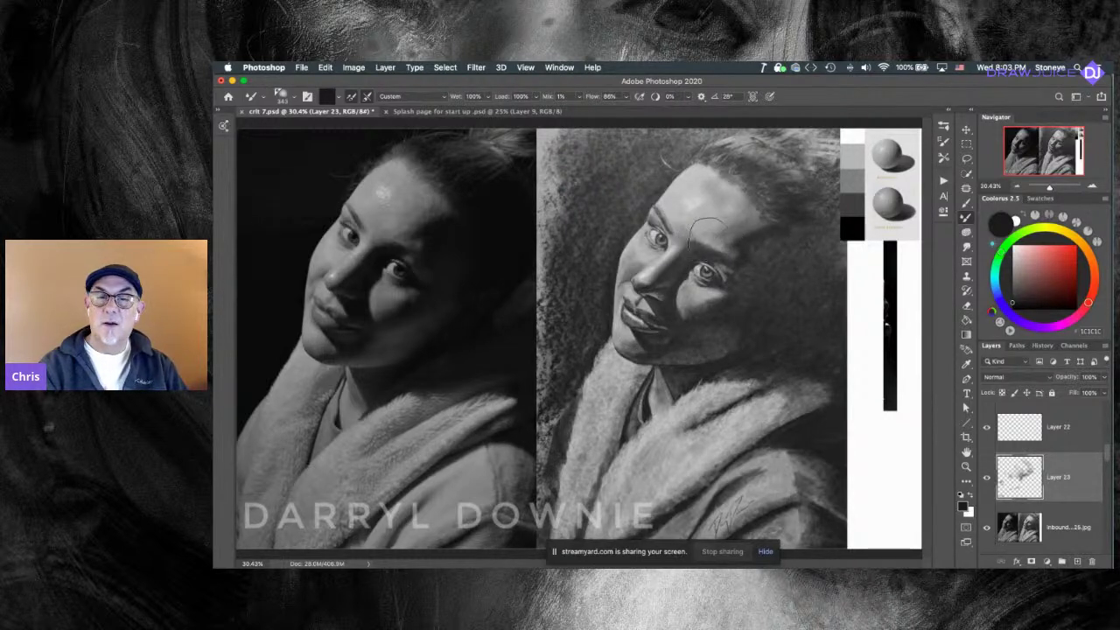
pyautogui.press('super+z')
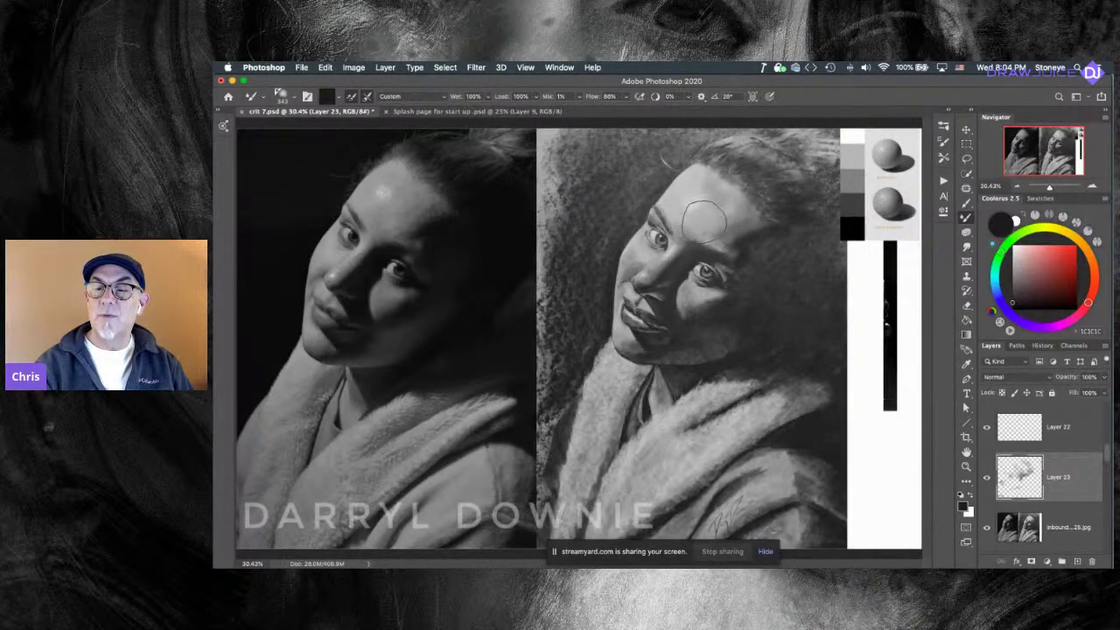
pyautogui.press('super+z')
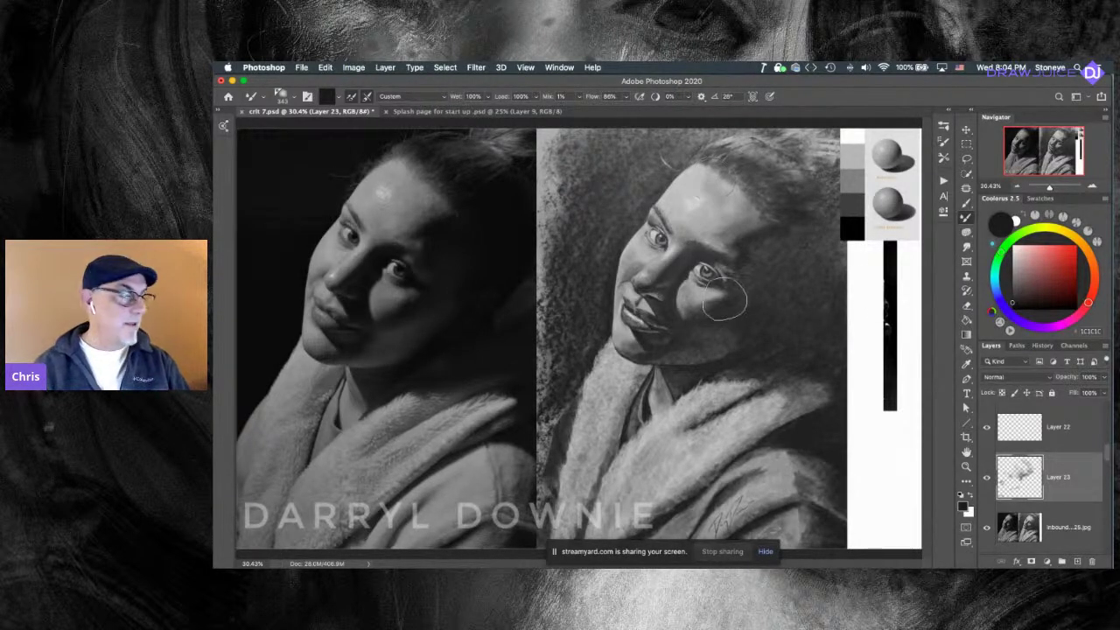
# Blend the forehead and face shading with the Smudge tool at 10% strength, undoing the stroke near the brow.
pyautogui.press('r')
pyautogui.moveTo(721, 234); pyautogui.dragTo(740, 238)
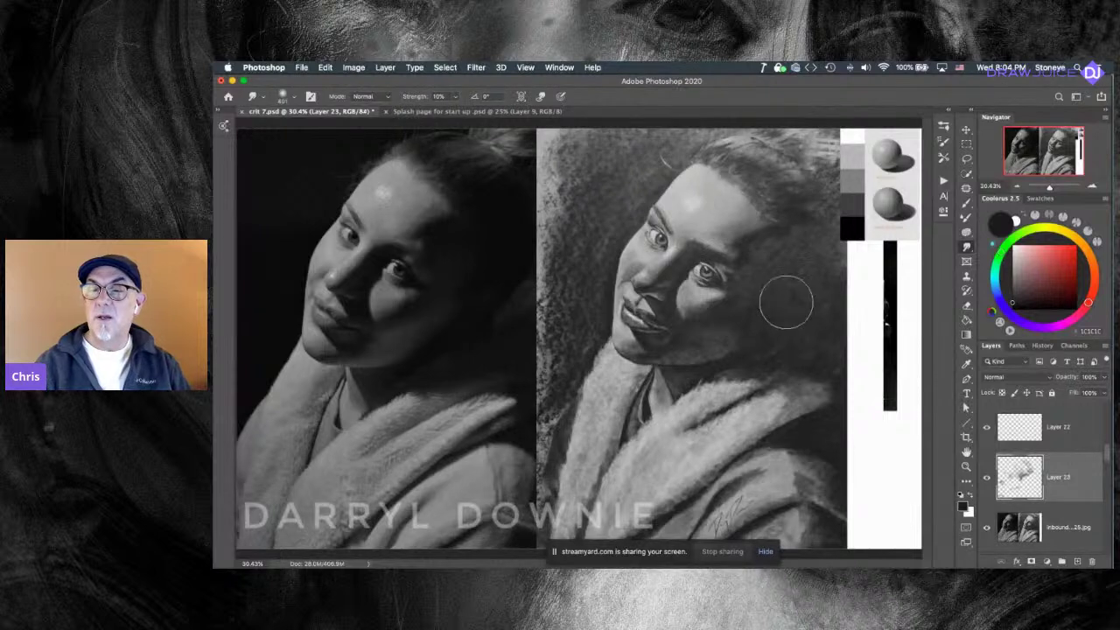
pyautogui.moveTo(689, 231); pyautogui.dragTo(693, 231)
pyautogui.press('super+z')
pyautogui.moveTo(623, 302); pyautogui.dragTo(619, 302)
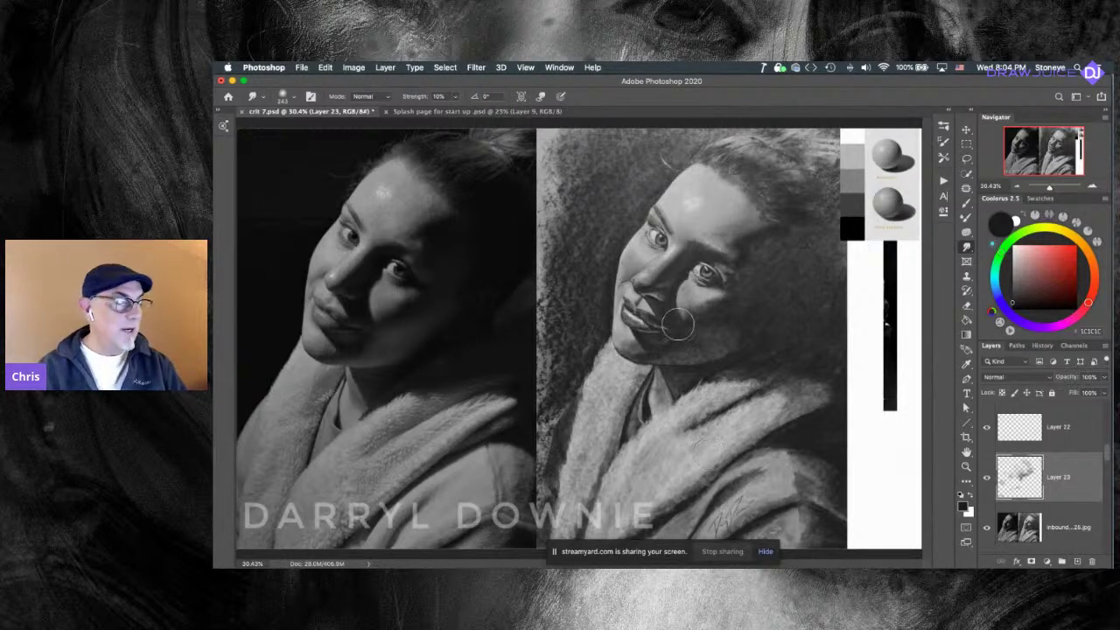
# Switch back to the Mixer Brush, try a near-black stroke across the mouth and undo it.
pyautogui.press('b')
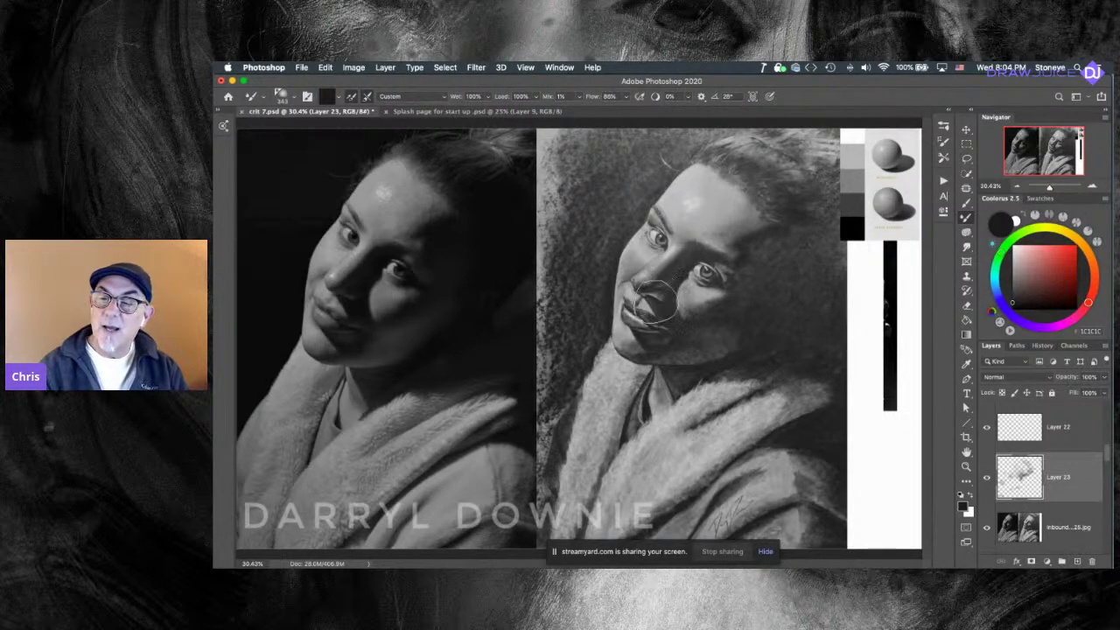
pyautogui.moveTo(658, 314); pyautogui.dragTo(632, 315)
pyautogui.press('super+z')
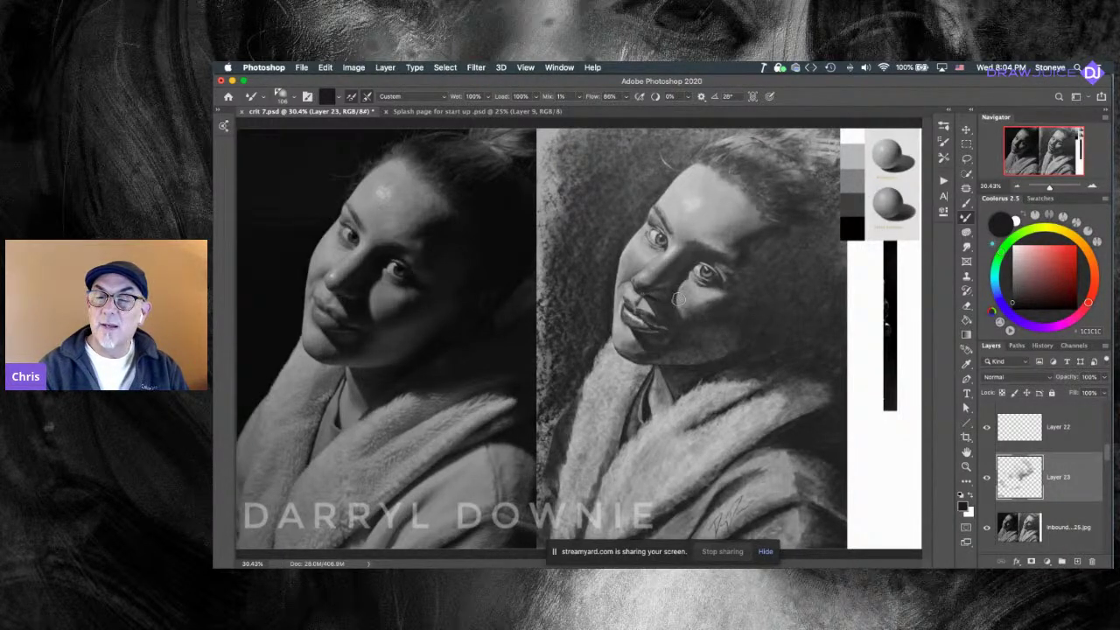
# Retouch the shadow around the drawn nose with greys sampled from the nose and cheek, and set the colour to near-black 1C1C1C.
pyautogui.keyDown('alt'); pyautogui.click(660, 290); pyautogui.keyUp('alt')
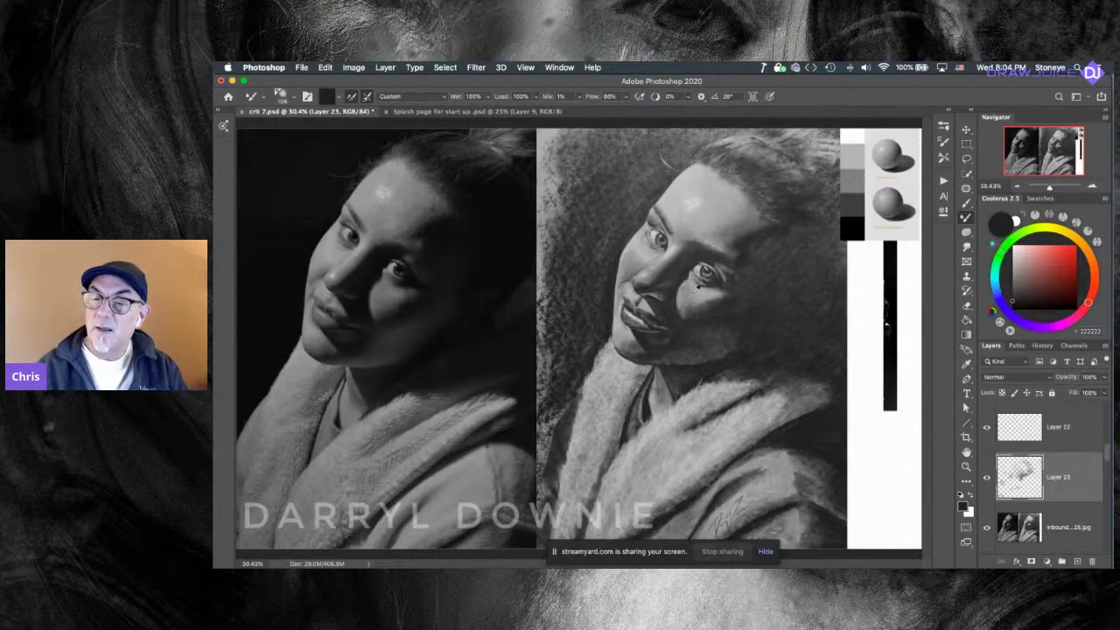
pyautogui.keyDown('alt'); pyautogui.click(699, 286); pyautogui.keyUp('alt')
pyautogui.keyDown('alt'); pyautogui.click(657, 289); pyautogui.keyUp('alt')
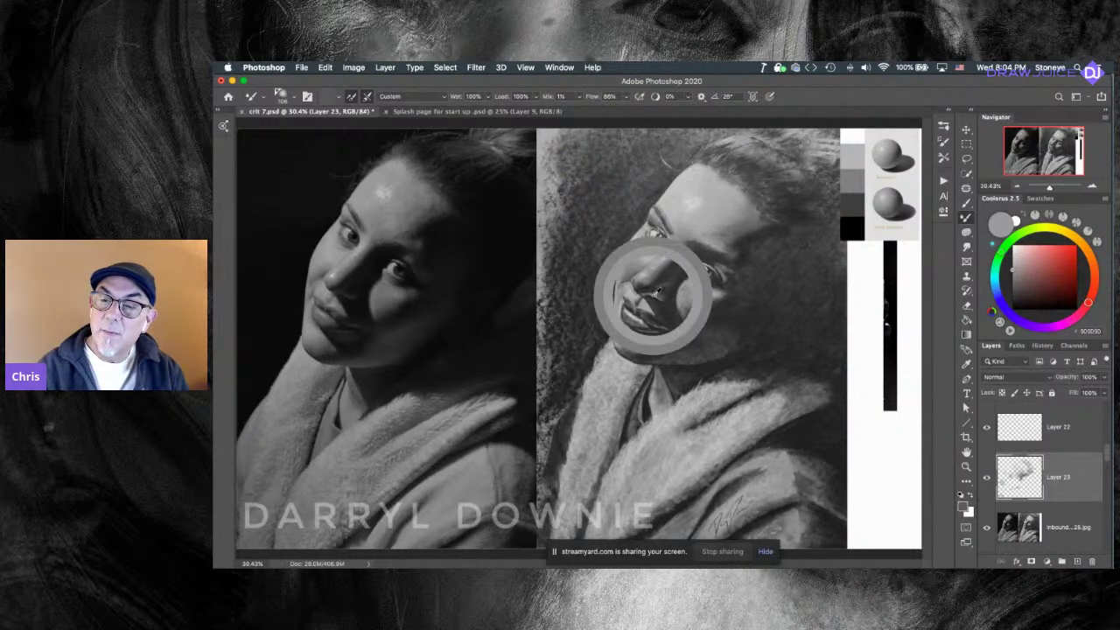
pyautogui.keyDown('alt'); pyautogui.click(656, 291); pyautogui.keyUp('alt')
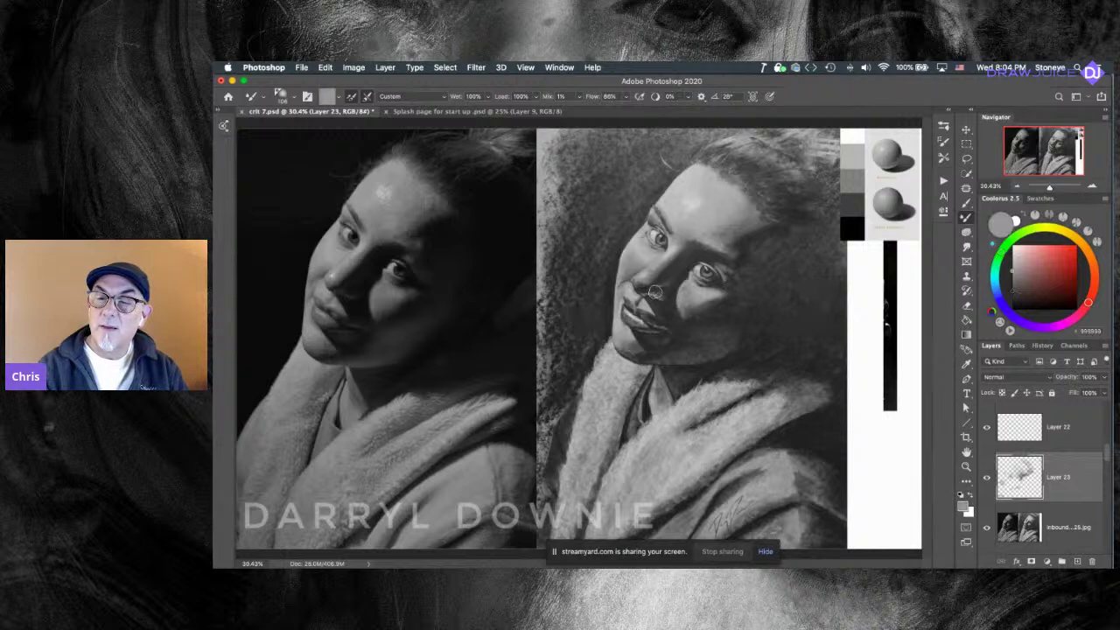
pyautogui.keyDown('alt'); pyautogui.click(689, 295); pyautogui.keyUp('alt')
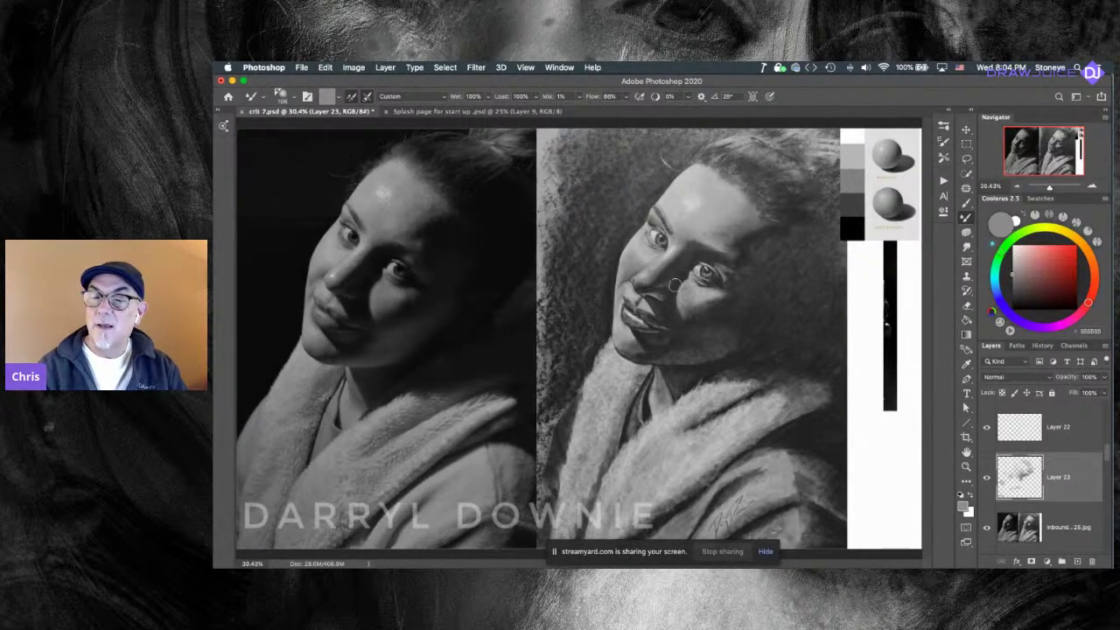
pyautogui.keyDown('alt'); pyautogui.click(665, 287); pyautogui.keyUp('alt')
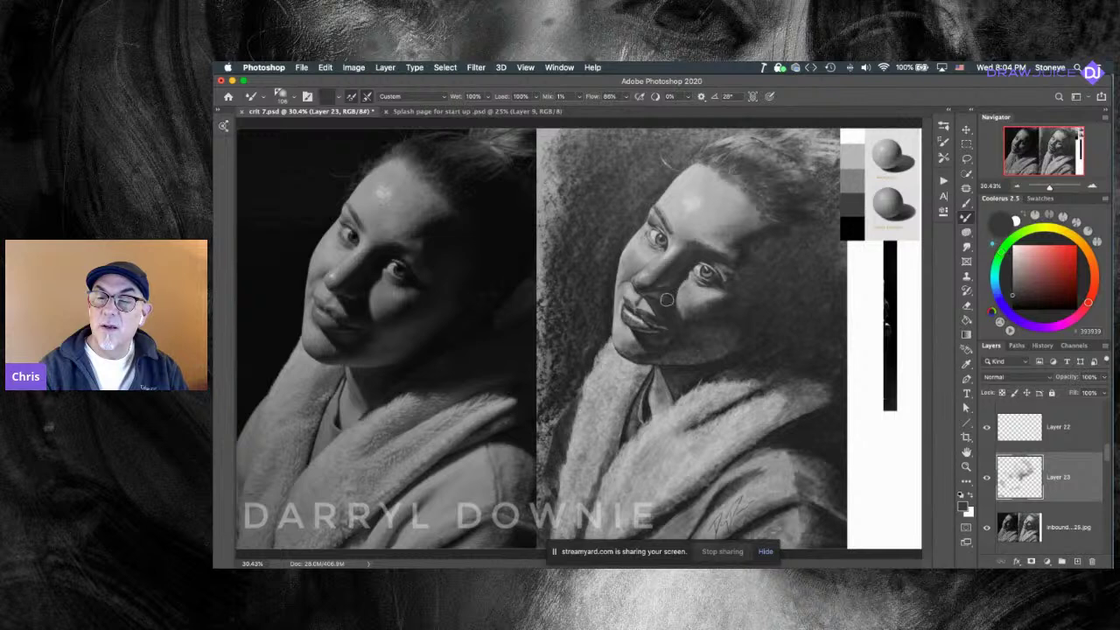
pyautogui.moveTo(1026, 299); pyautogui.dragTo(1009, 302)
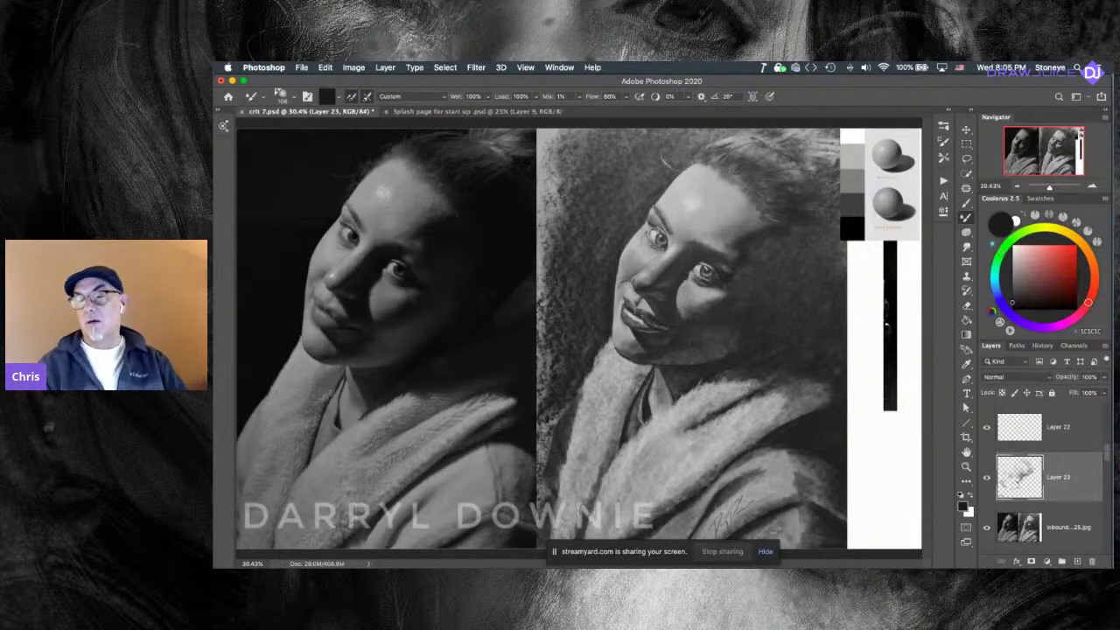
# Undo the last stroke and rework the shadows around the drawn head with progressively darker greys 5C5C5C, 444444 and 292929.
pyautogui.keyDown('ctrl'); pyautogui.keyDown('alt'); pyautogui.moveTo(734, 309); pyautogui.dragTo(747, 309); pyautogui.keyUp('alt'); pyautogui.keyUp('ctrl')
pyautogui.press('super+z')
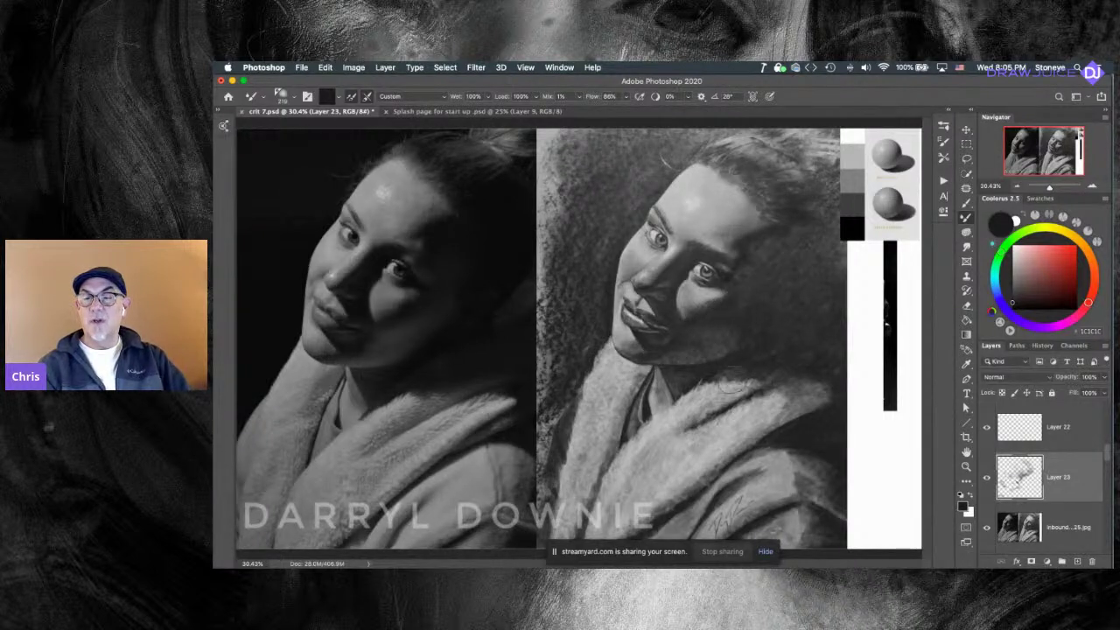
pyautogui.click(1008, 282)
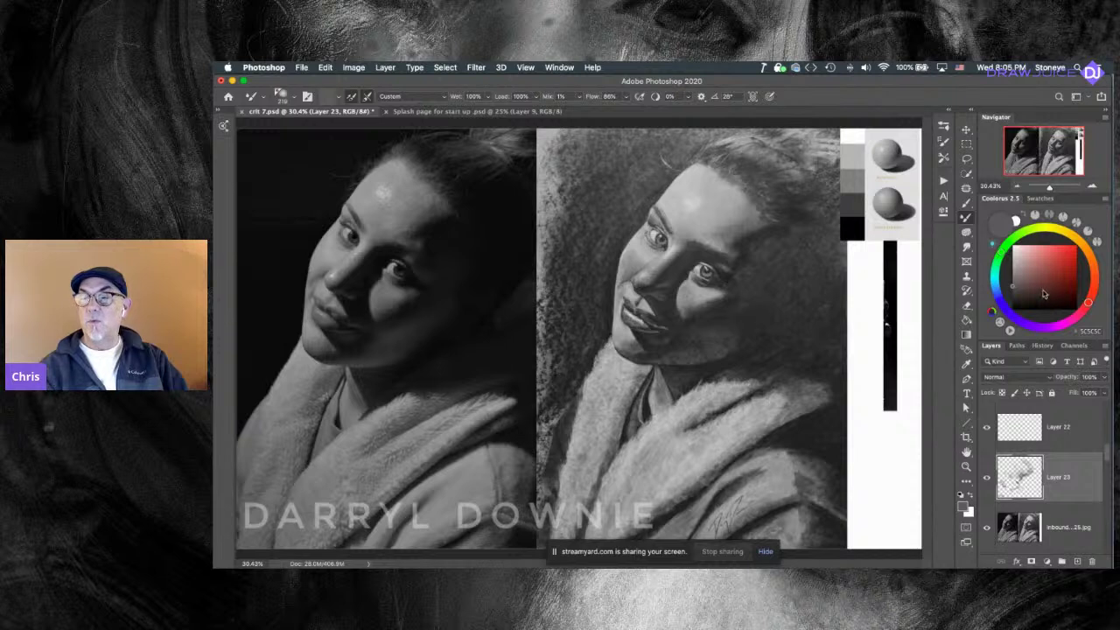
pyautogui.click(1011, 294)
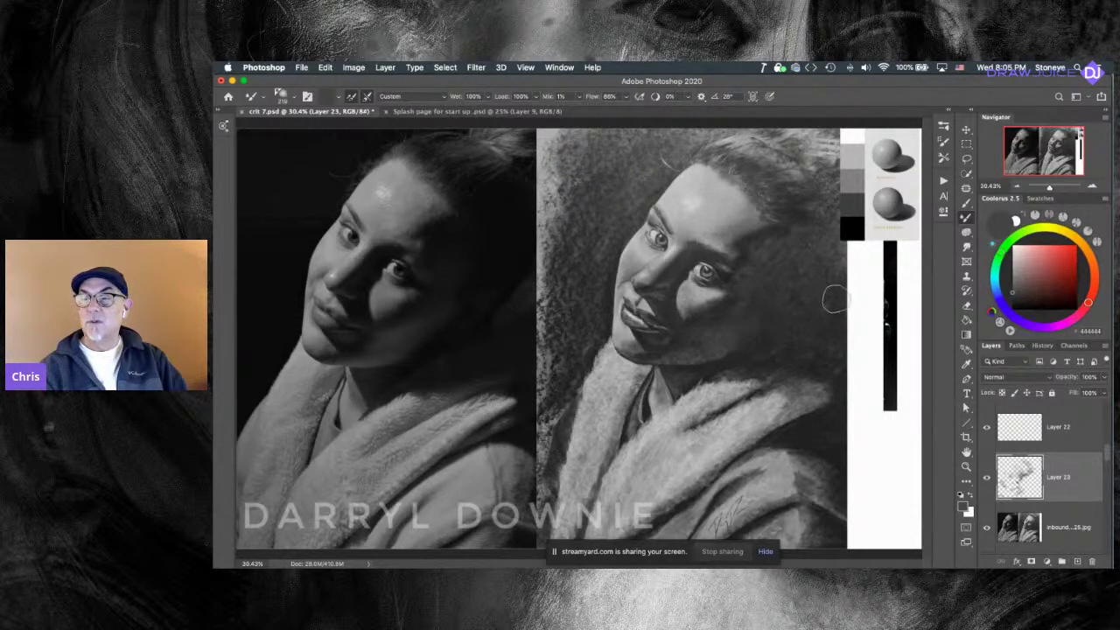
pyautogui.click(1013, 300)
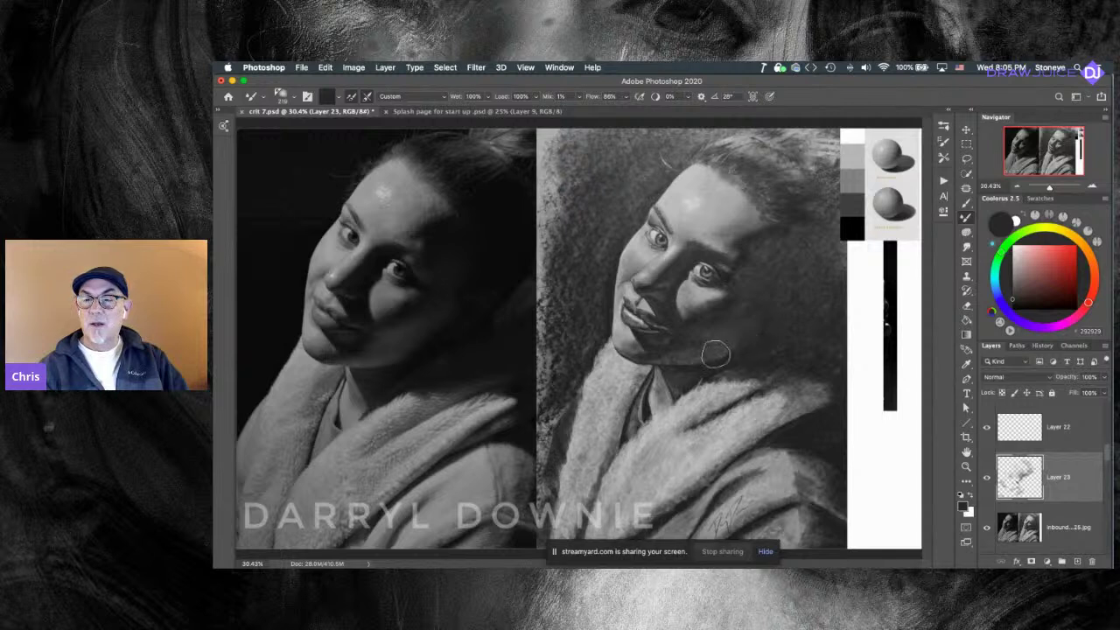
# Deepen the dark areas around the neck and the background beside the robe with a resized brush, setting the colour to near-black 131313.
pyautogui.click(1013, 304)
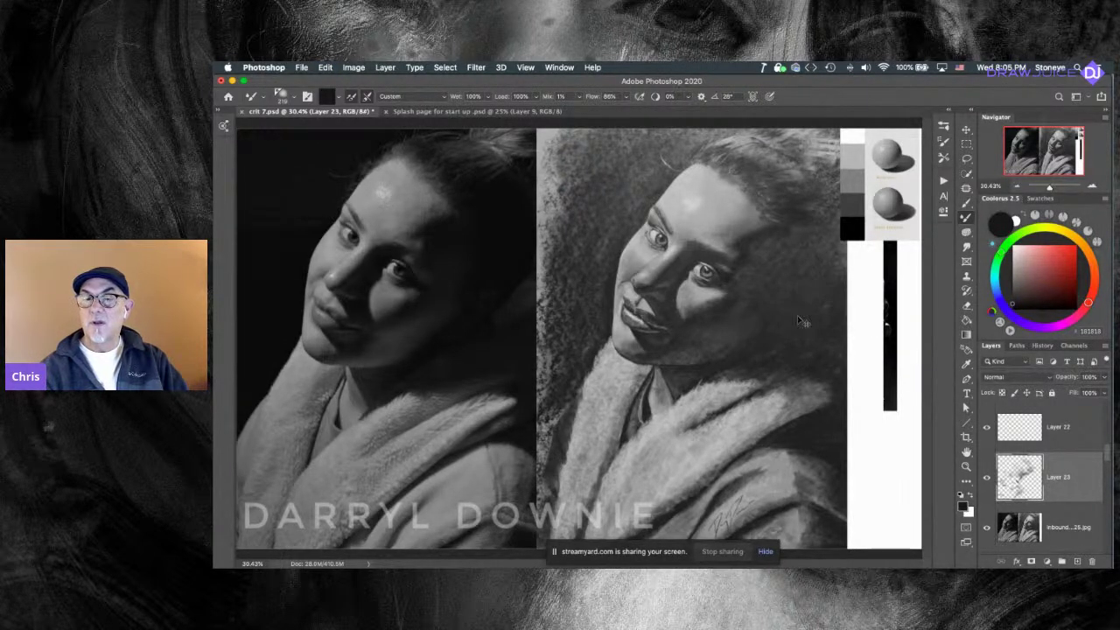
pyautogui.moveTo(719, 359); pyautogui.dragTo(744, 359)
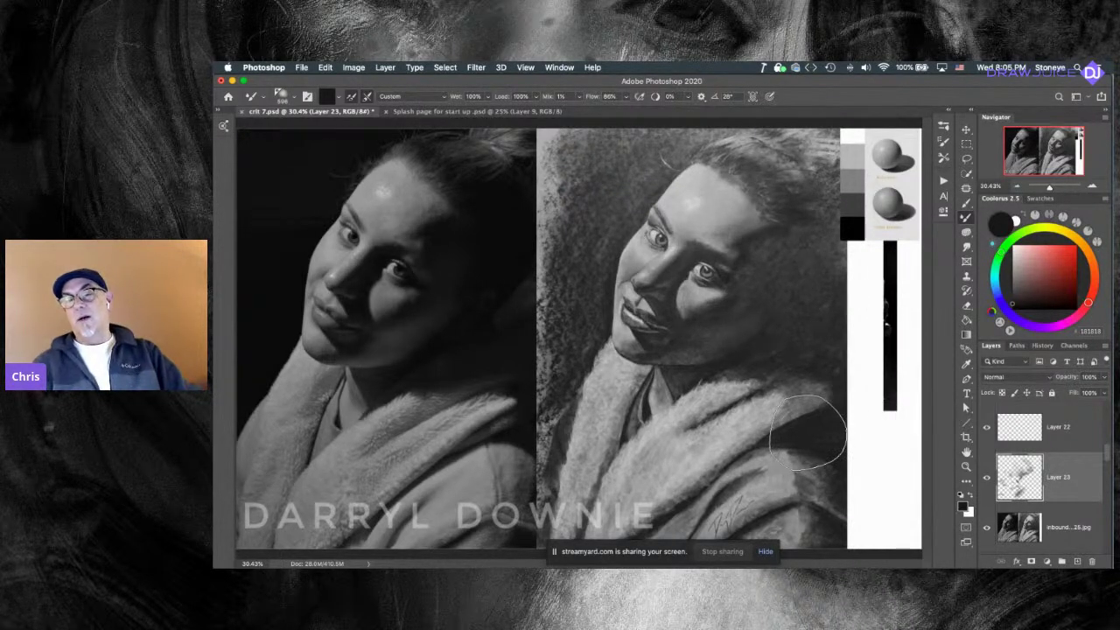
pyautogui.click(1013, 305)
pyautogui.moveTo(792, 321); pyautogui.dragTo(788, 319)
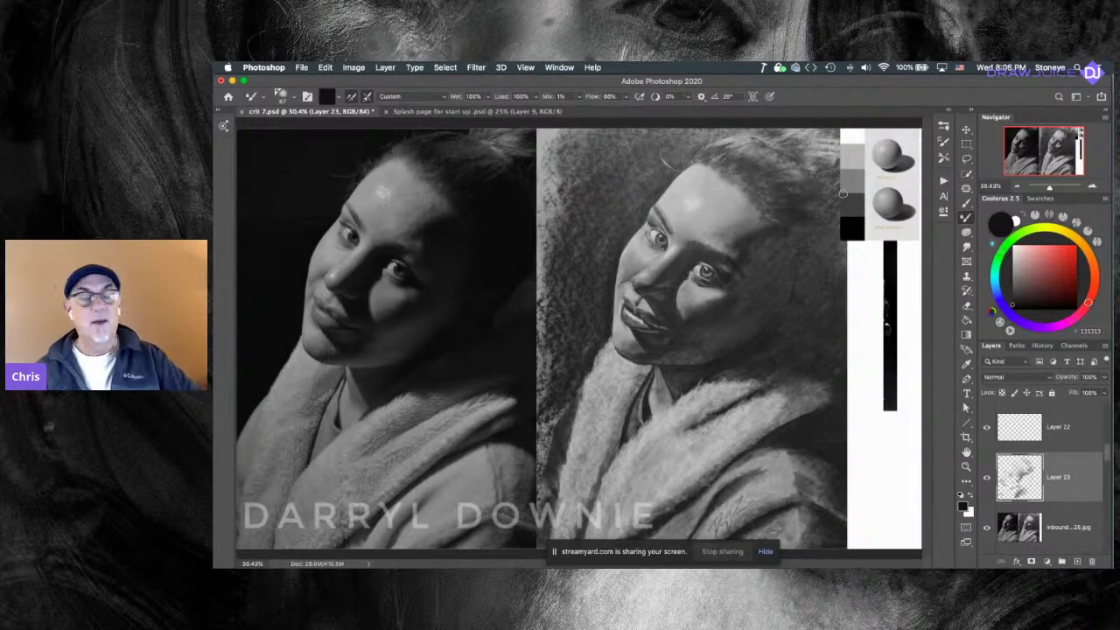
# Switch to the Smudge tool around the jaw and neck shadow, return to the Mixer Brush and set an even darker near-black colour.
pyautogui.press('s')
pyautogui.press('r')
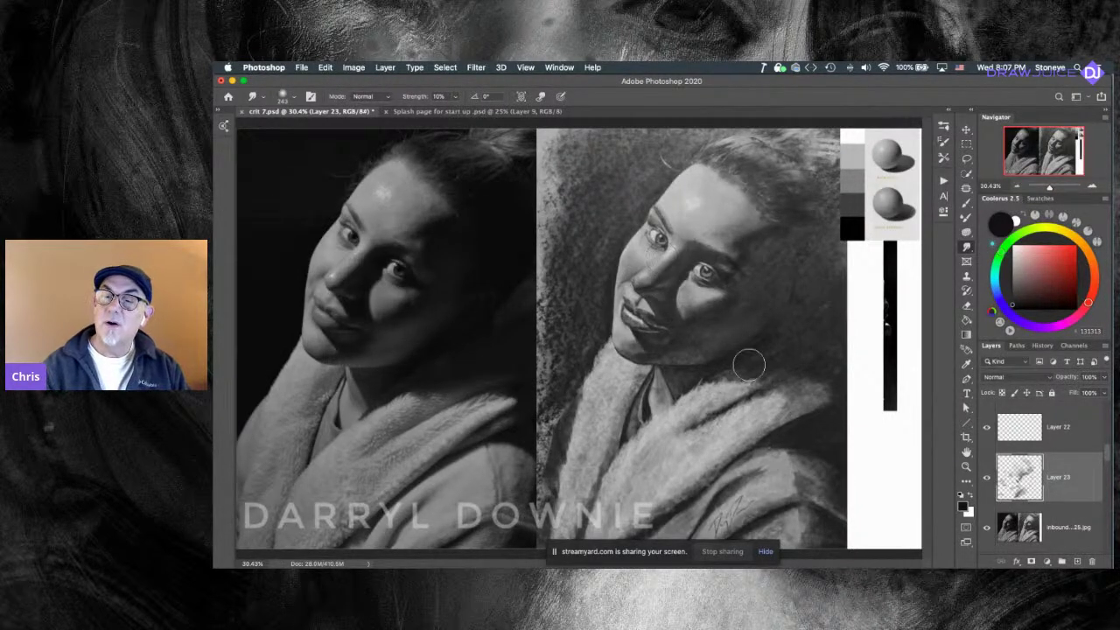
pyautogui.press('b')
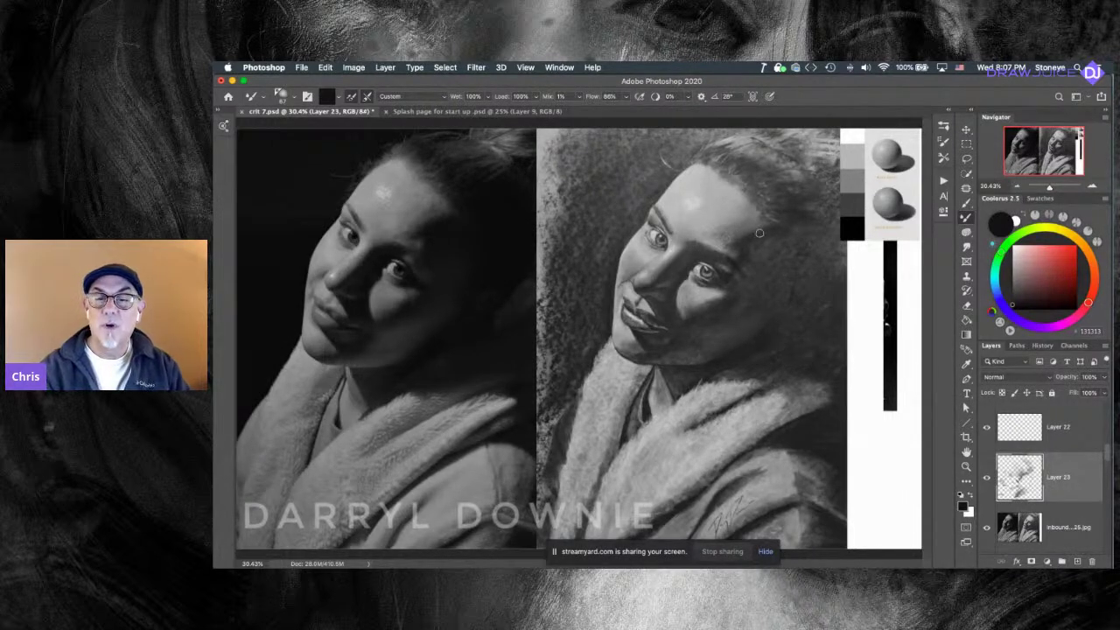
pyautogui.click(1014, 307)
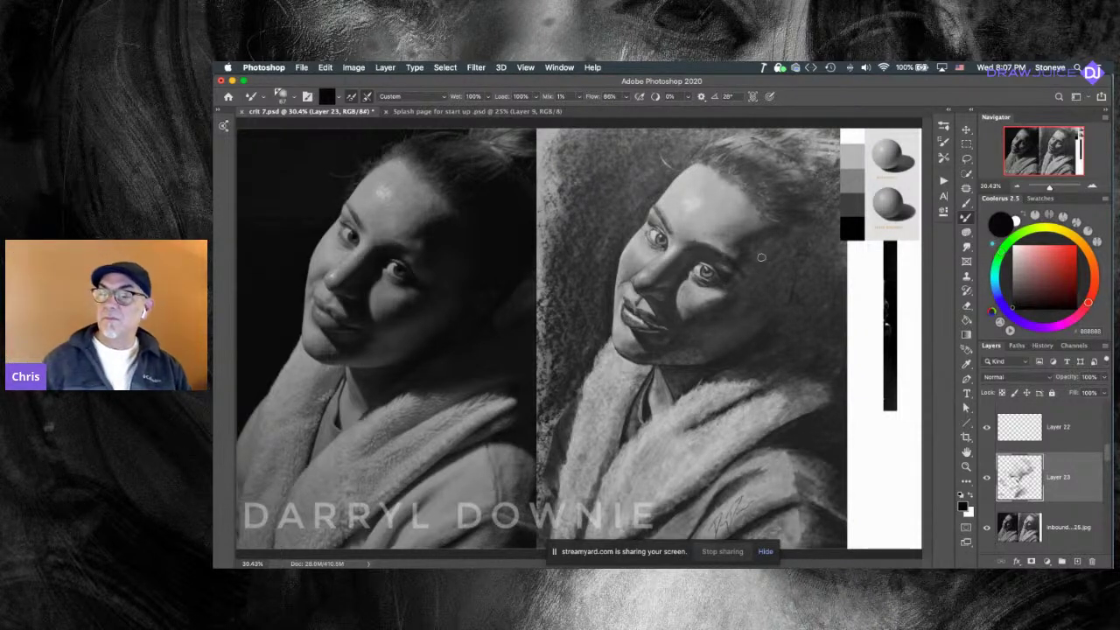
# Fill Layer 22 with white to cover the portrait and show the layer with the red head sketches.
pyautogui.moveTo(1110, 458); pyautogui.dragTo(1110, 444)
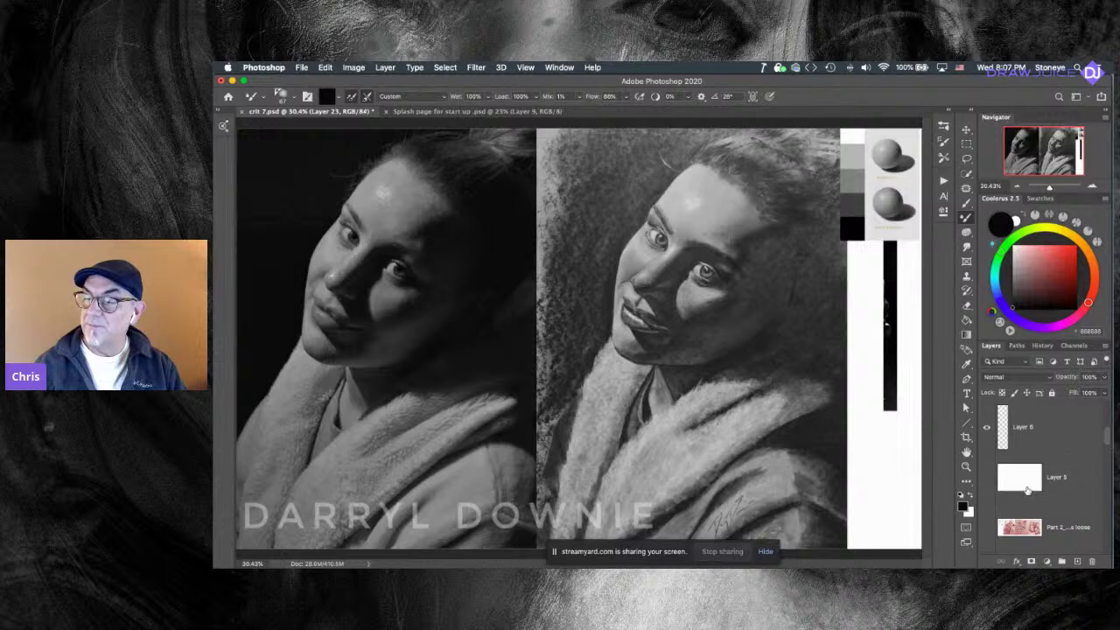
pyautogui.scroll(-3, 1104, 446)
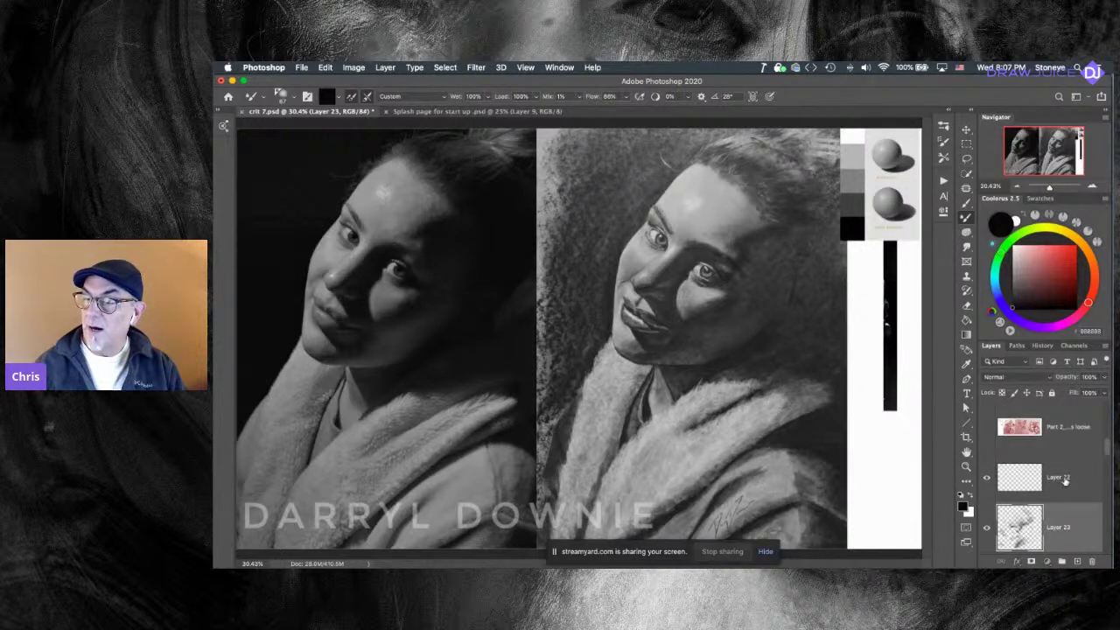
pyautogui.press('super+BackSpace')
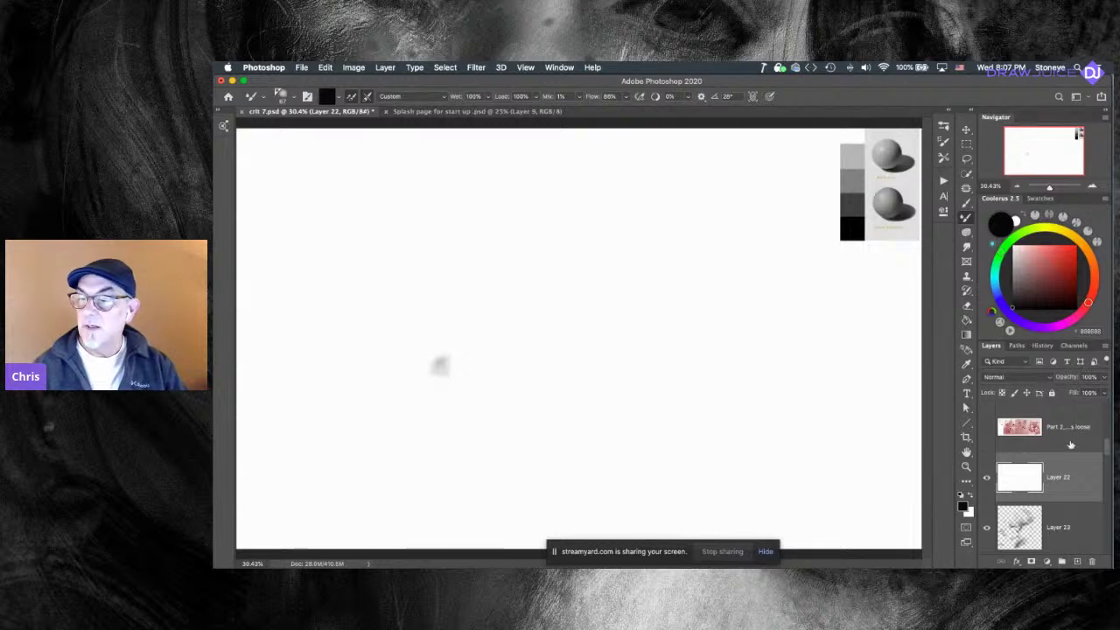
pyautogui.scroll(5, 1099, 450)
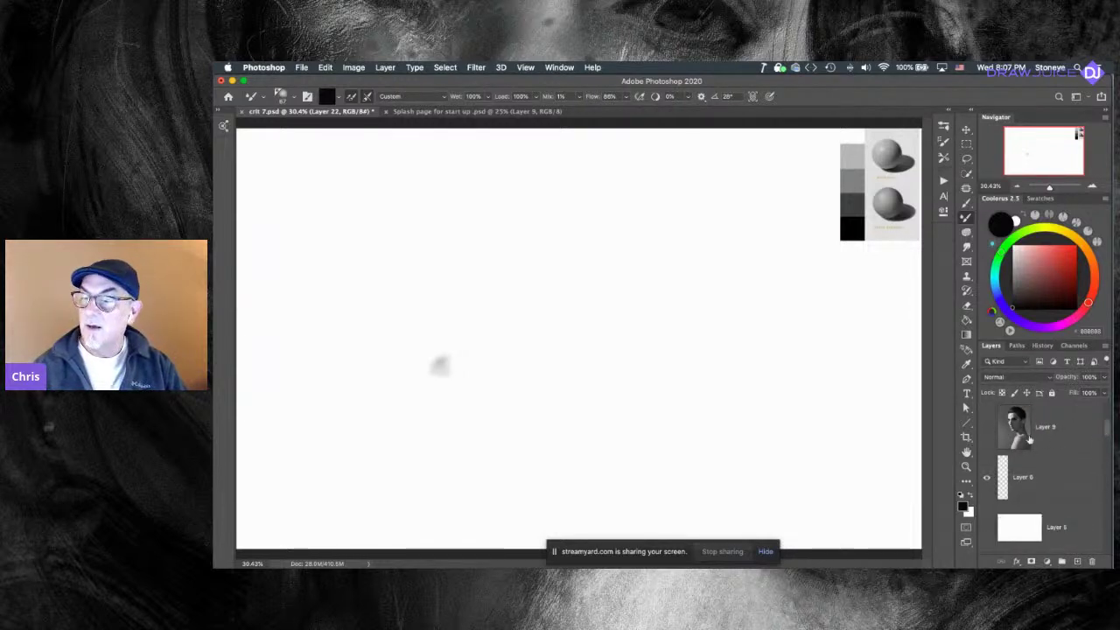
pyautogui.moveTo(1106, 433); pyautogui.dragTo(1108, 448)
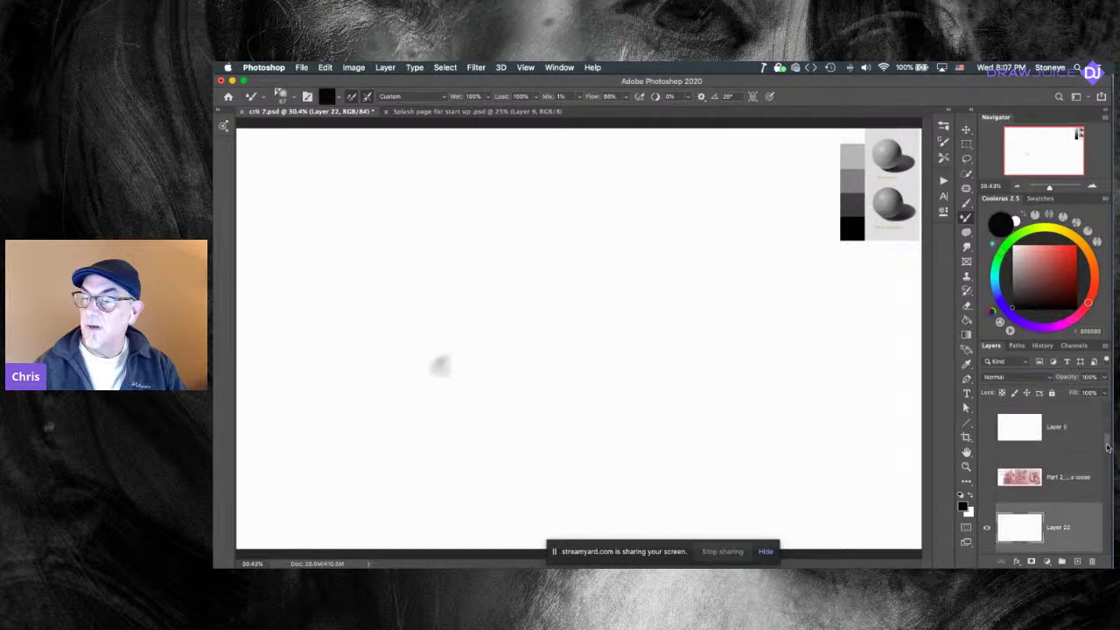
pyautogui.click(986, 478)
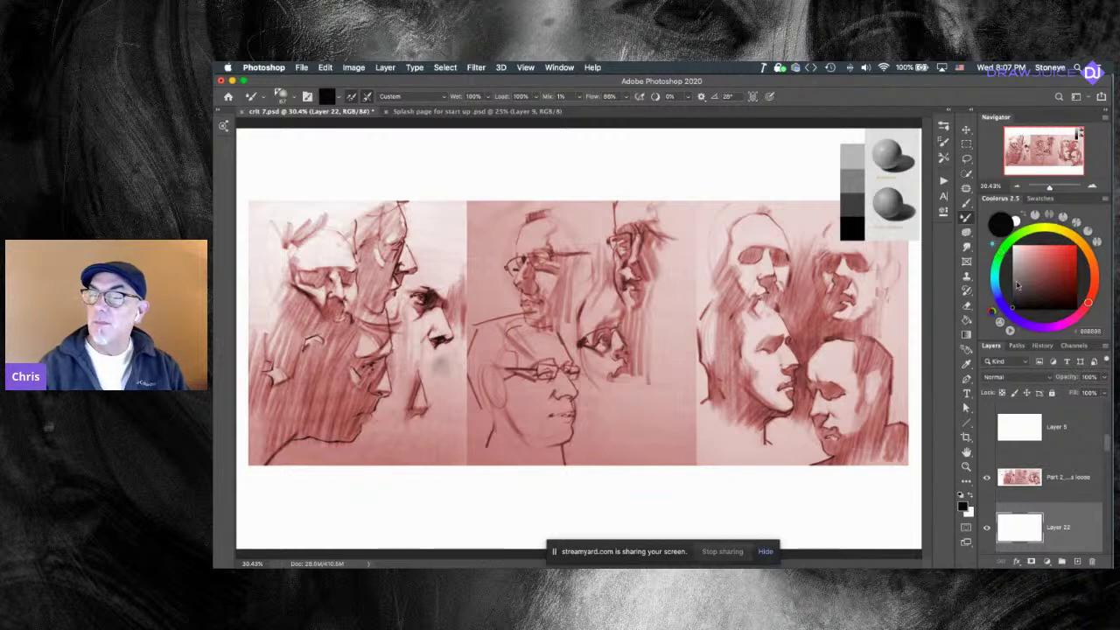
# Handwrite the heading "Control VALUES" in near-black above the sketches with the Brush tool.
pyautogui.click(968, 204)
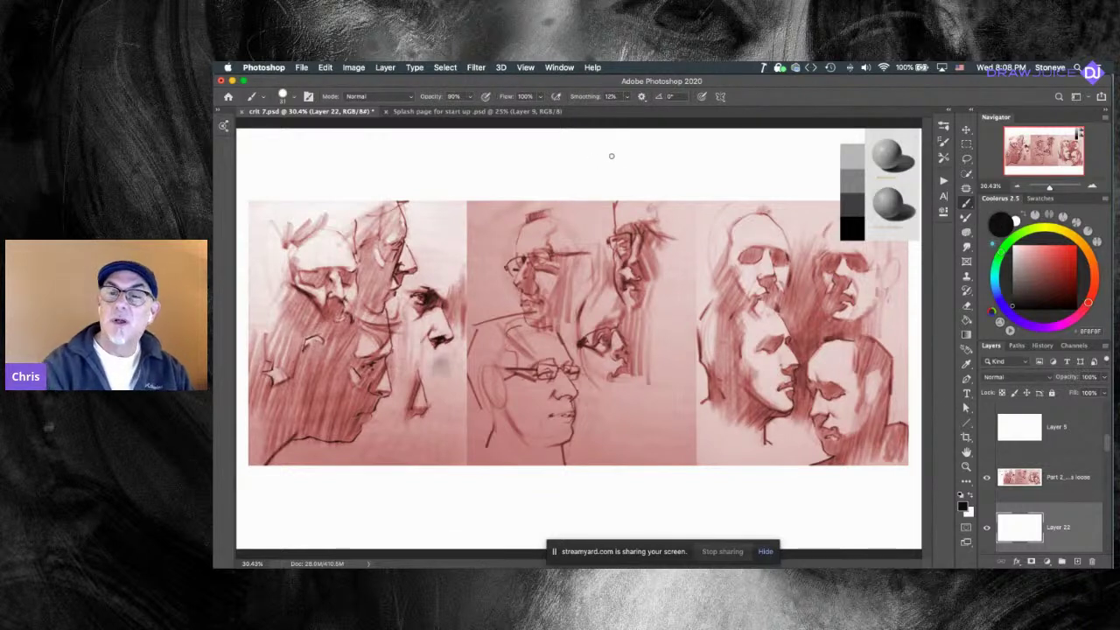
pyautogui.moveTo(596, 151); pyautogui.dragTo(621, 157)
pyautogui.moveTo(623, 147); pyautogui.dragTo(633, 158)
pyautogui.moveTo(642, 136)
pyautogui.mouseDown()
pyautogui.moveTo(641, 150)
pyautogui.moveTo(649, 145)
pyautogui.mouseUp()
pyautogui.moveTo(648, 160)
pyautogui.mouseDown()
pyautogui.moveTo(653, 150)
pyautogui.moveTo(657, 159)
pyautogui.mouseUp()
pyautogui.moveTo(662, 149)
pyautogui.mouseDown()
pyautogui.moveTo(664, 160)
pyautogui.moveTo(708, 136)
pyautogui.moveTo(719, 160)
pyautogui.moveTo(746, 157)
pyautogui.moveTo(751, 144)
pyautogui.moveTo(772, 155)
pyautogui.mouseUp()
pyautogui.click(742, 155)
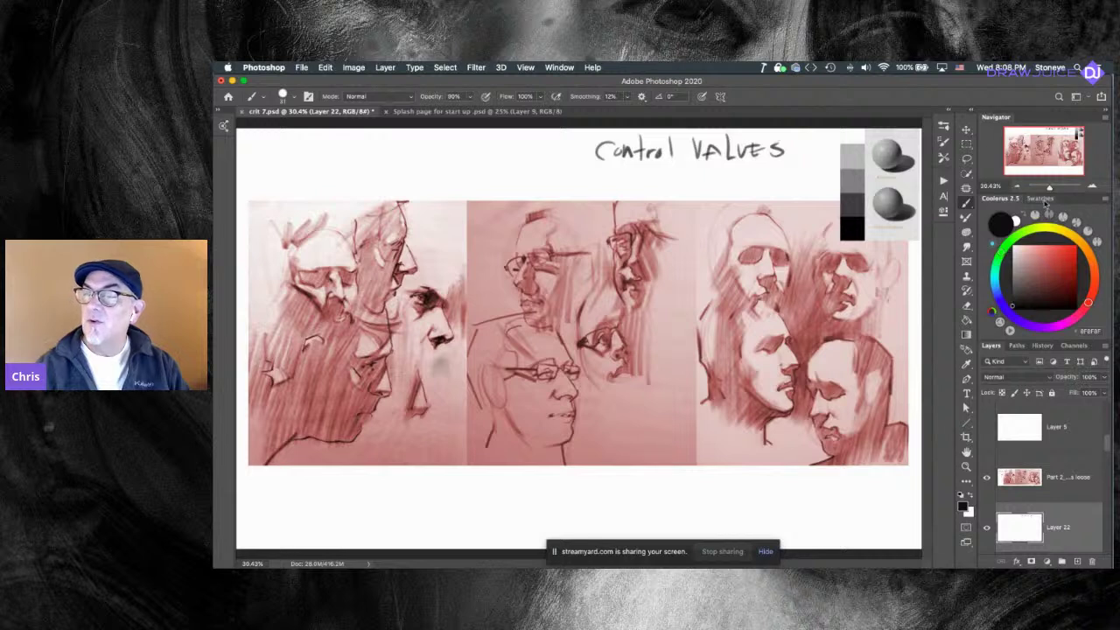
# Choose the brownish-red swatch, undo a trial stroke and dab a red spot beside the heading.
pyautogui.click(1041, 196)
pyautogui.click(1062, 262)
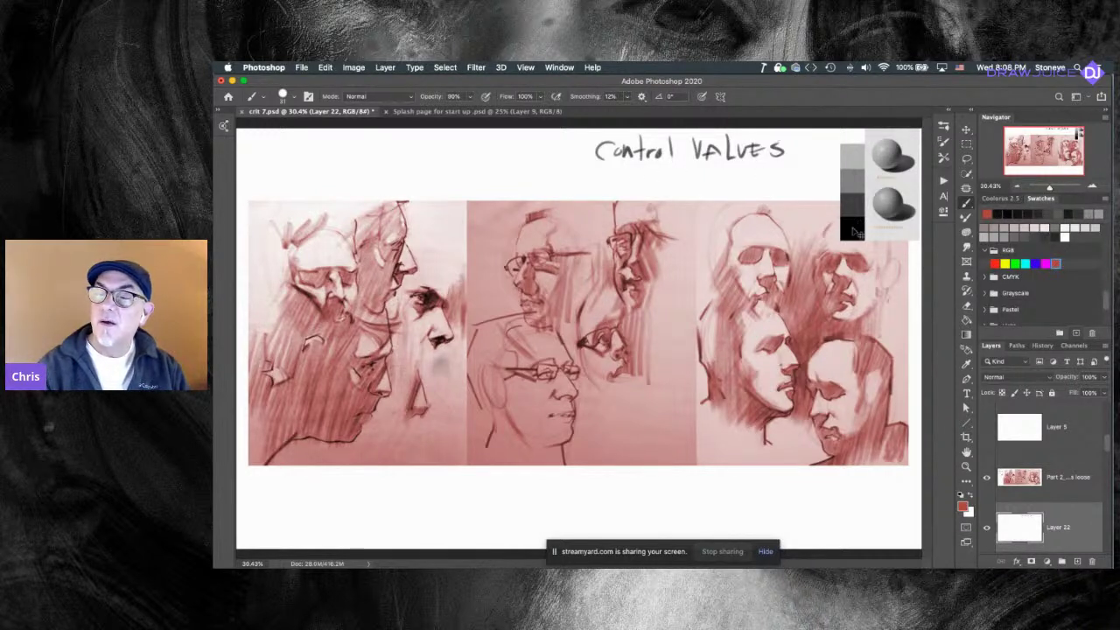
pyautogui.moveTo(819, 180); pyautogui.dragTo(763, 182)
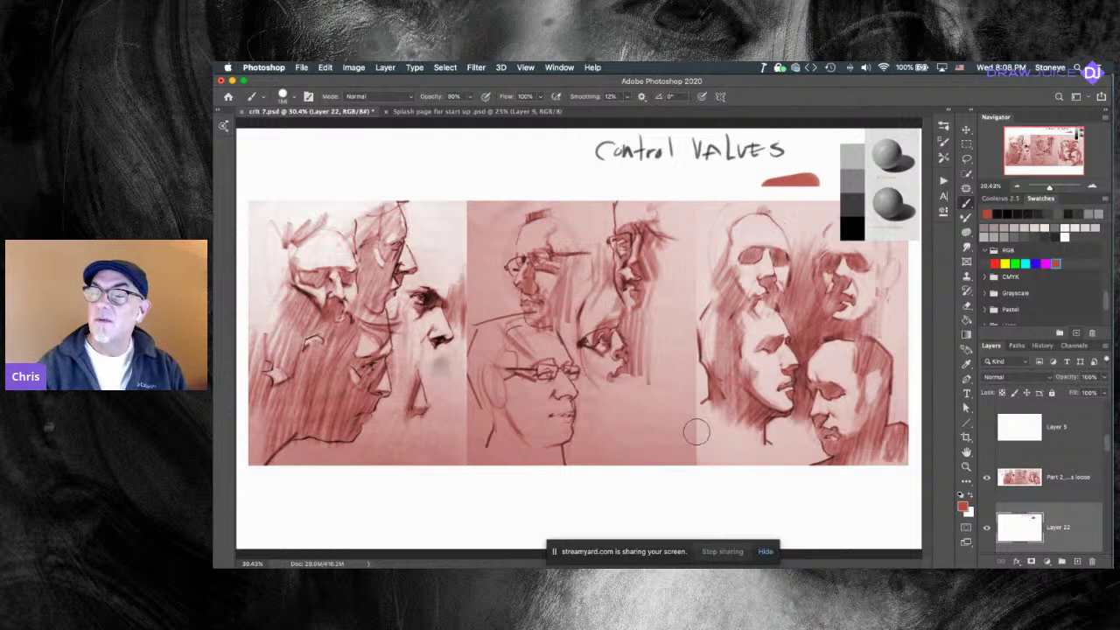
pyautogui.press('super+z')
pyautogui.click(802, 166)
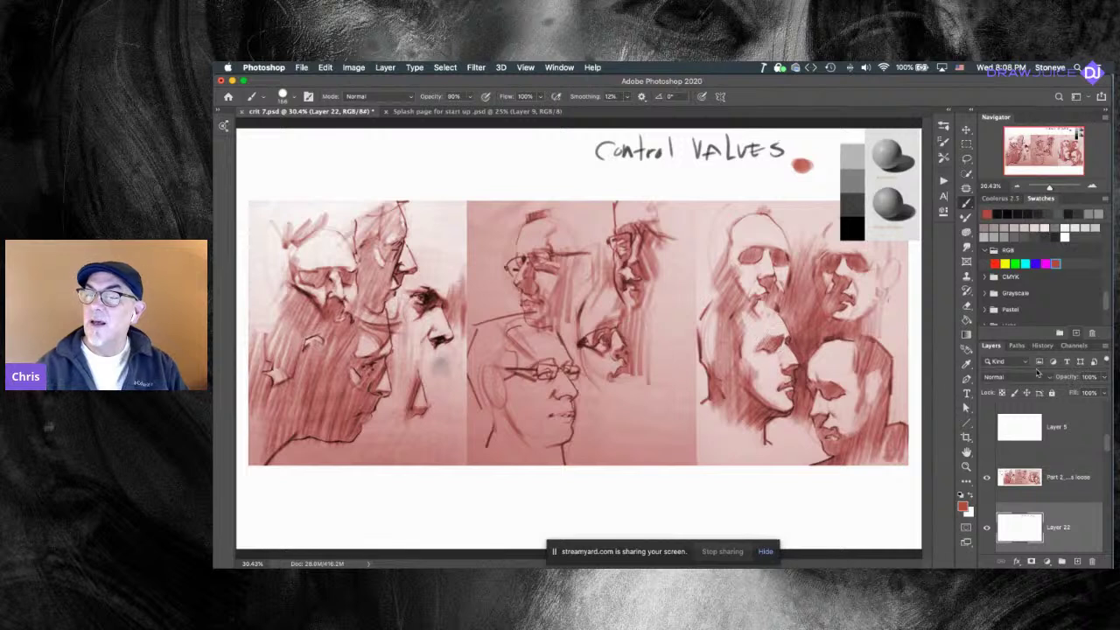
# Add a new layer above Layer 6 and paint over the red dab beside the heading, undoing the surplus stroke.
pyautogui.moveTo(1108, 449)
pyautogui.mouseDown()
pyautogui.moveTo(1107, 409)
pyautogui.moveTo(1107, 438)
pyautogui.mouseUp()
pyautogui.click(1071, 479)
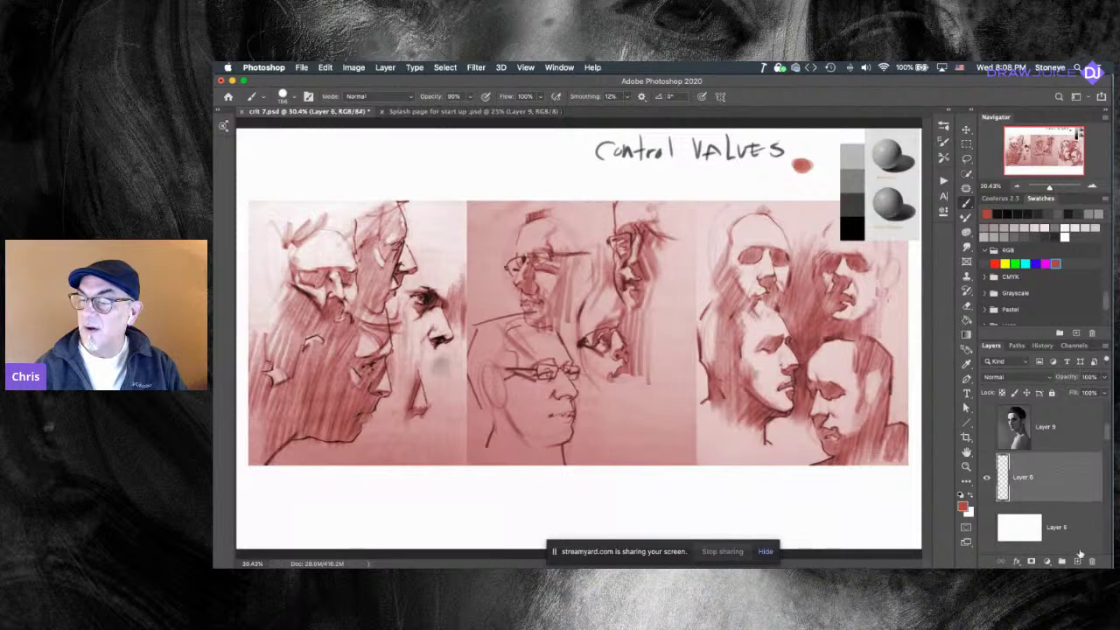
pyautogui.click(1077, 561)
pyautogui.moveTo(798, 170); pyautogui.dragTo(818, 173)
pyautogui.press('super+z')
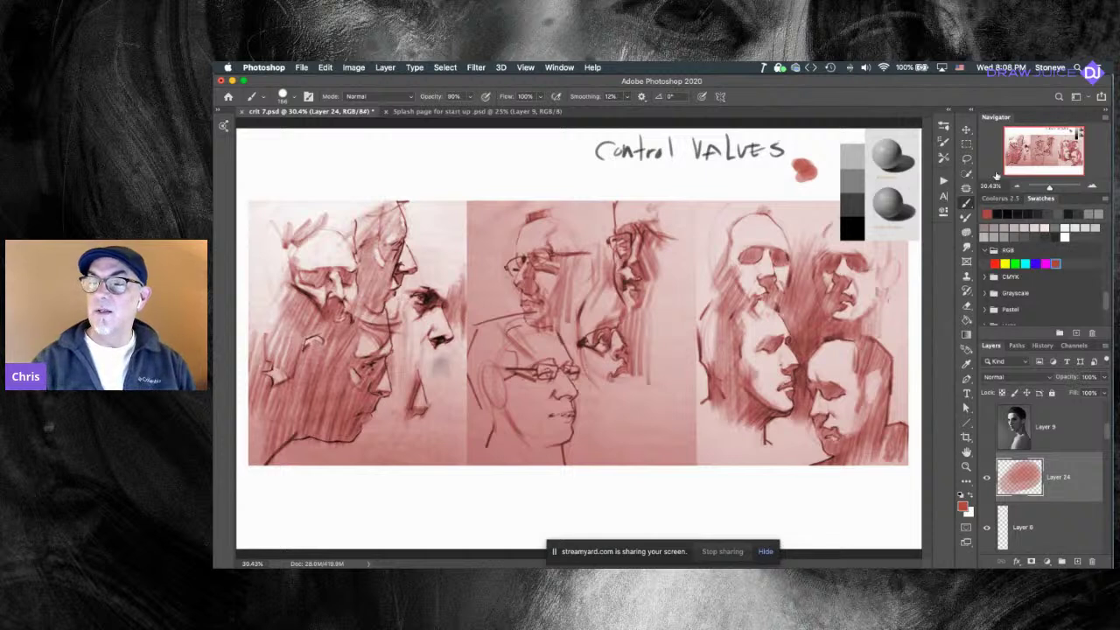
pyautogui.moveTo(495, 173); pyautogui.dragTo(548, 163)
pyautogui.press('super+z')
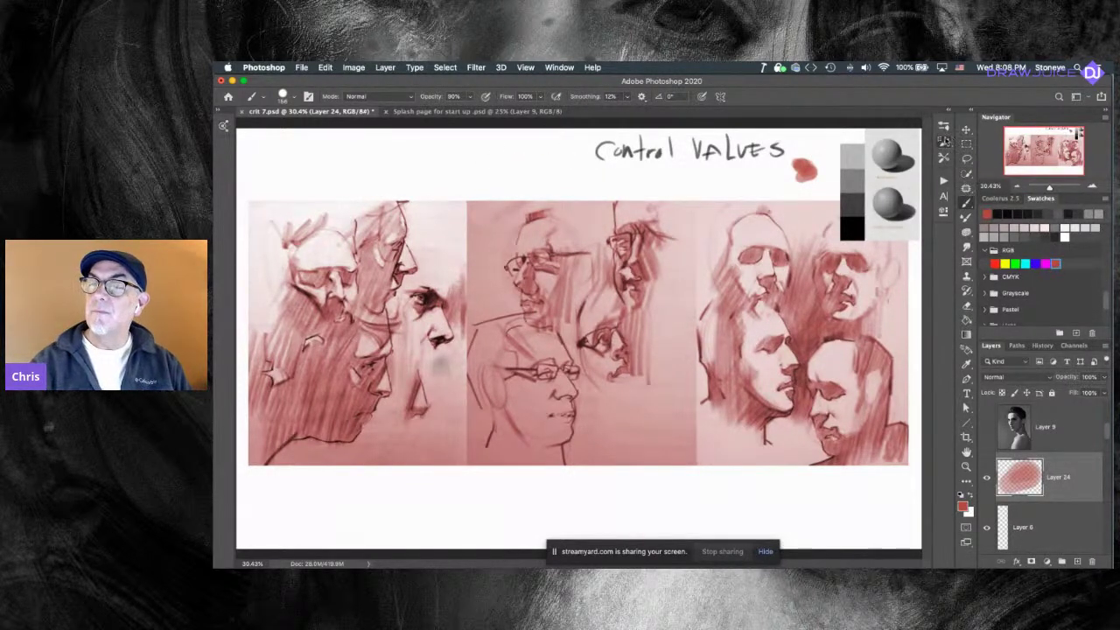
pyautogui.click(943, 142)
pyautogui.click(944, 143)
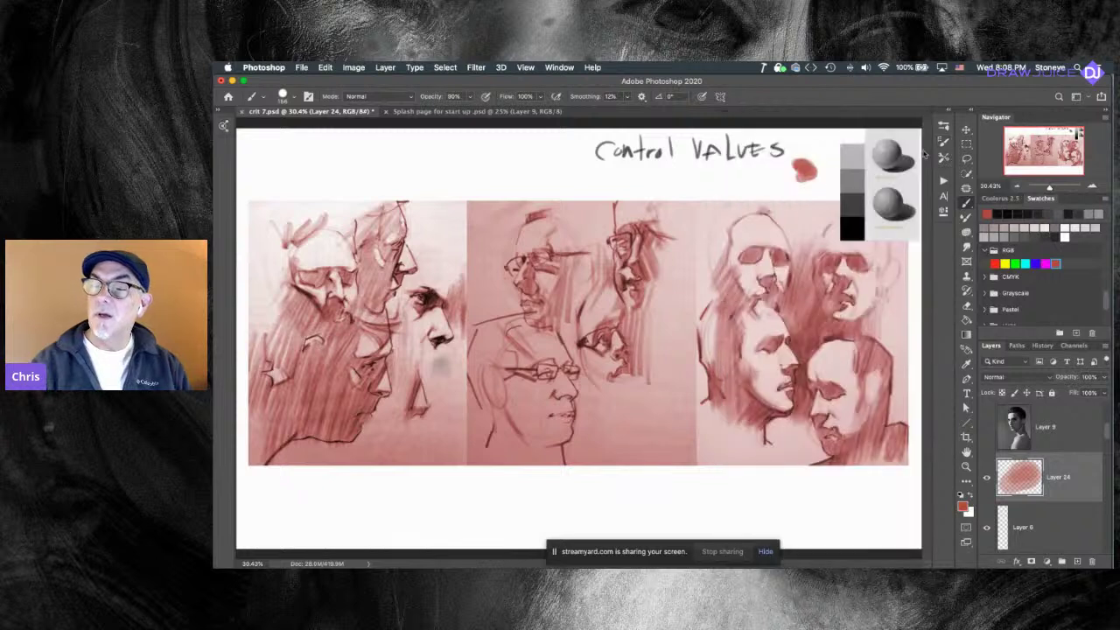
pyautogui.moveTo(486, 175); pyautogui.dragTo(536, 163)
pyautogui.press('super+z')
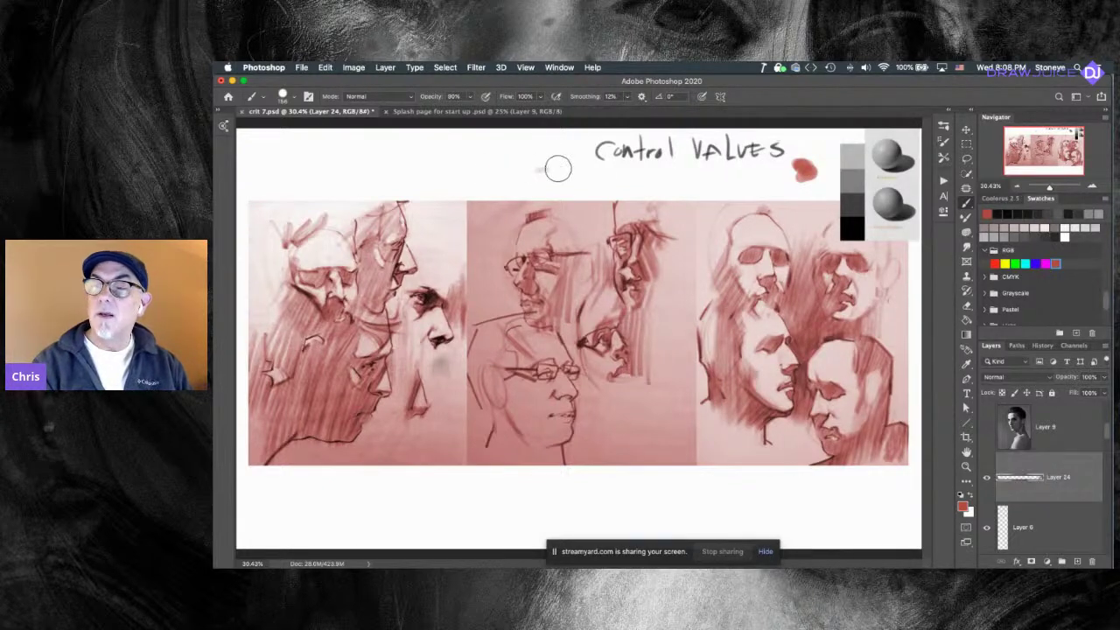
# Pick the 282 px mixer brush from the BEST DRAWING set, try red strokes above the sketches, undo them and reduce the brush size.
pyautogui.click(945, 130)
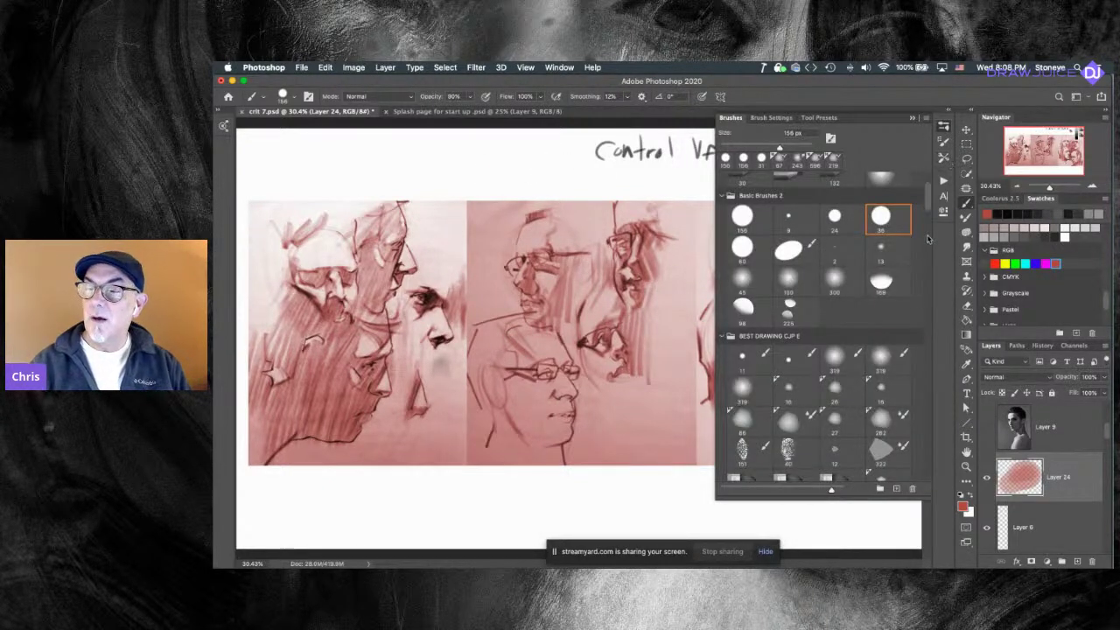
pyautogui.scroll(-5, 926, 220)
pyautogui.scroll(-1, 926, 221)
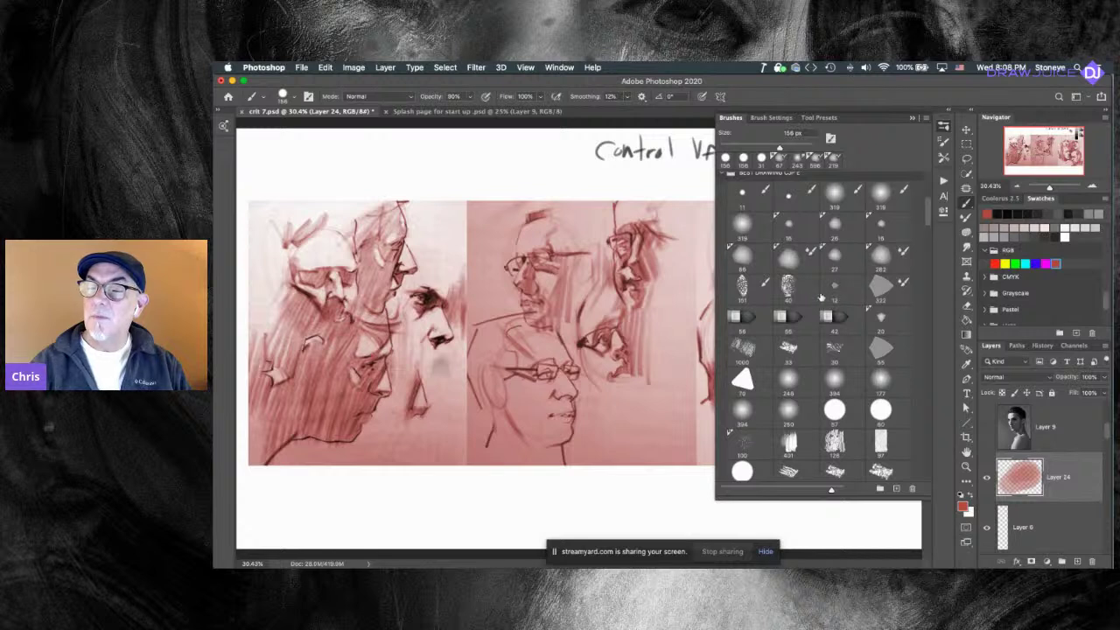
pyautogui.click(890, 259)
pyautogui.moveTo(507, 175); pyautogui.dragTo(580, 163)
pyautogui.press('super+z')
pyautogui.hotkey('ctrl', 'z')
pyautogui.moveTo(489, 182); pyautogui.dragTo(550, 165)
pyautogui.press('super+z')
pyautogui.click(944, 127)
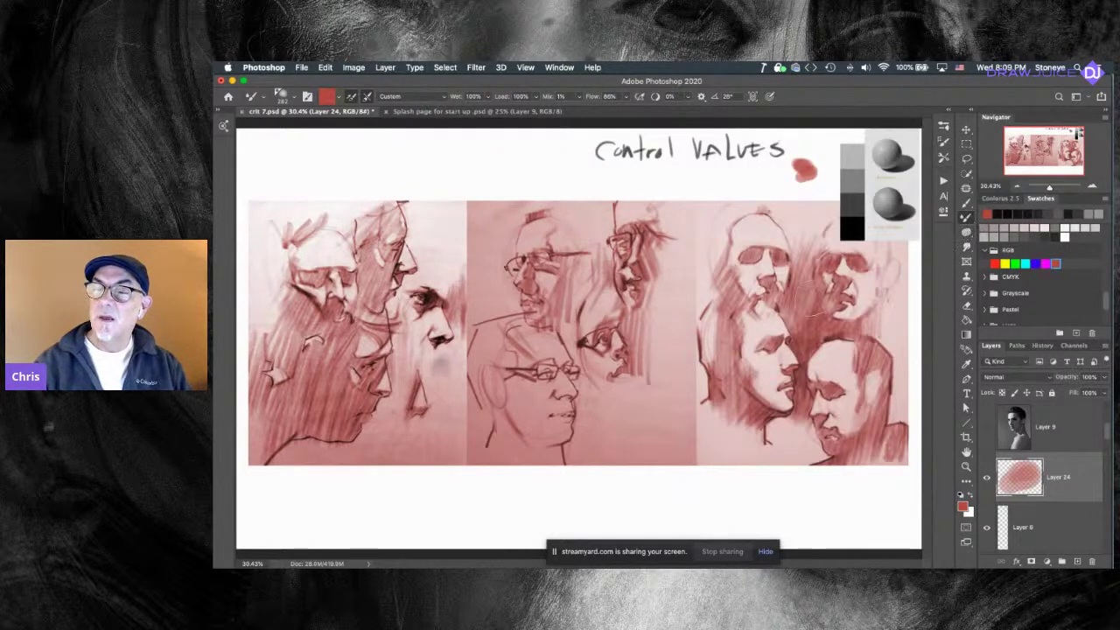
pyautogui.moveTo(705, 354); pyautogui.dragTo(679, 362)
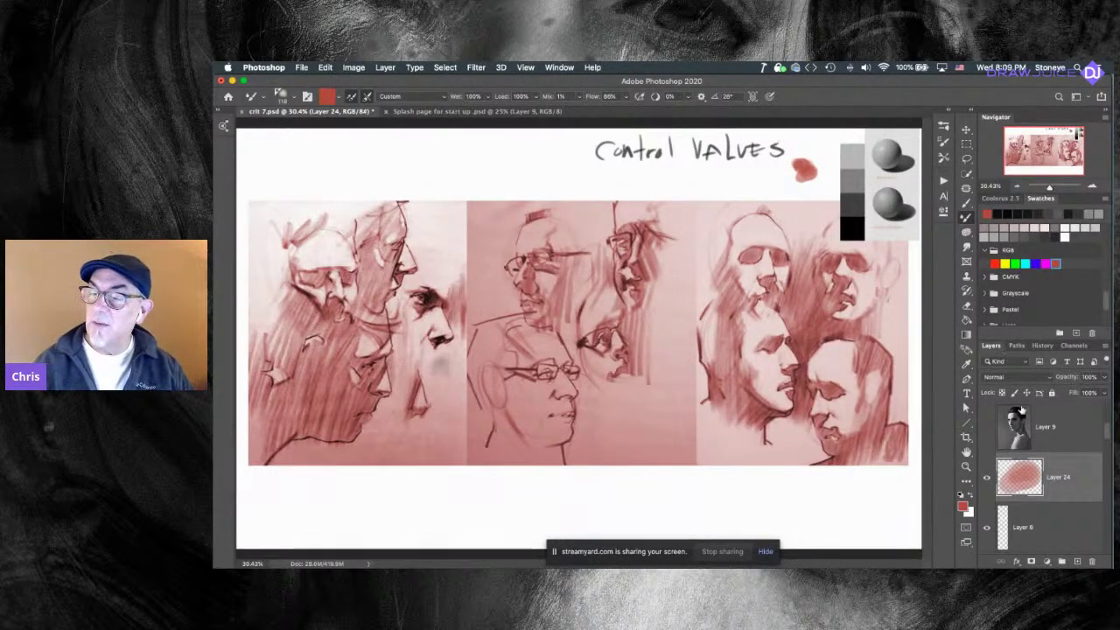
# Hide the red head sketches and show the small black-and-white portrait of the young man on Layer 9.
pyautogui.scroll(-1, 1107, 437)
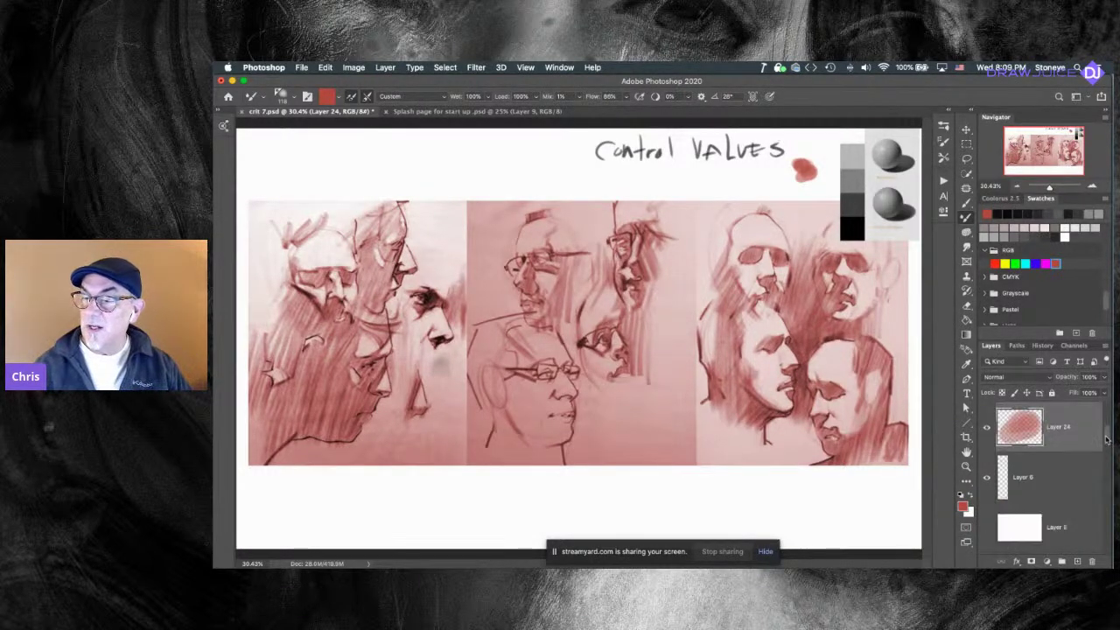
pyautogui.moveTo(1108, 438)
pyautogui.mouseDown()
pyautogui.moveTo(1108, 450)
pyautogui.moveTo(1106, 428)
pyautogui.mouseUp()
pyautogui.click(988, 477)
pyautogui.click(1101, 439)
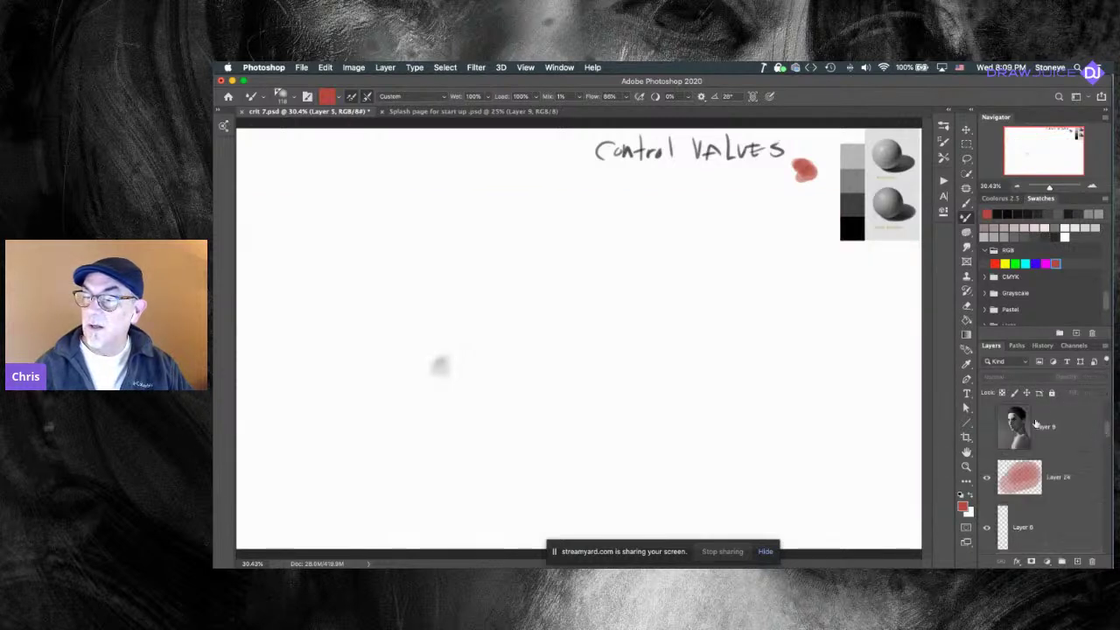
pyautogui.click(988, 427)
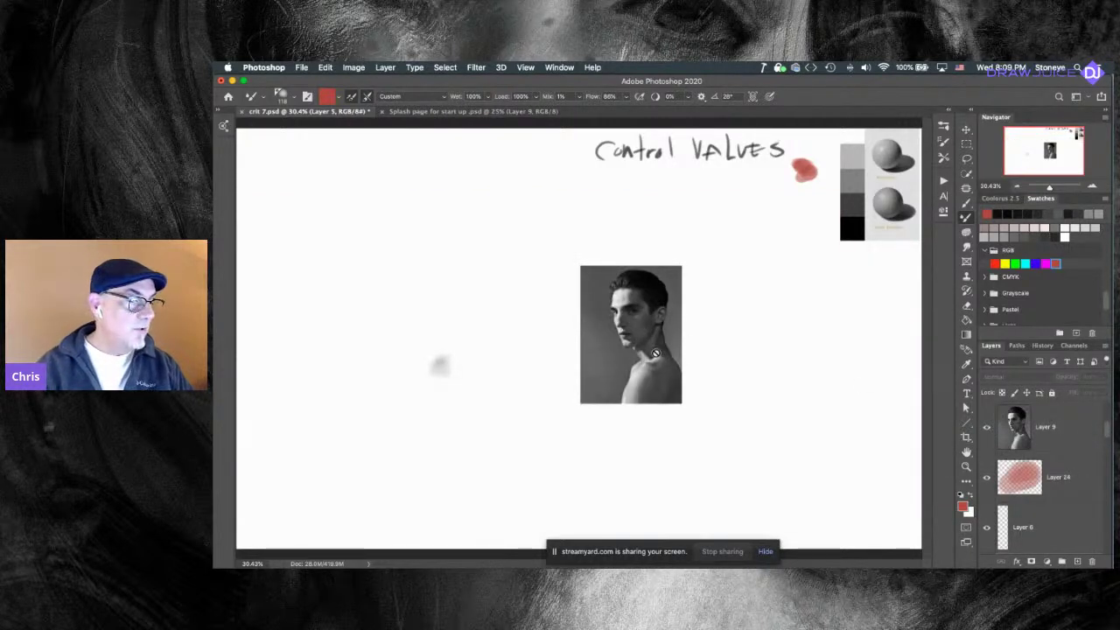
# Select Layer 9, move the young man's portrait toward the canvas's left side and enlarge it to about 208%.
pyautogui.press('v')
pyautogui.moveTo(610, 354); pyautogui.dragTo(411, 328)
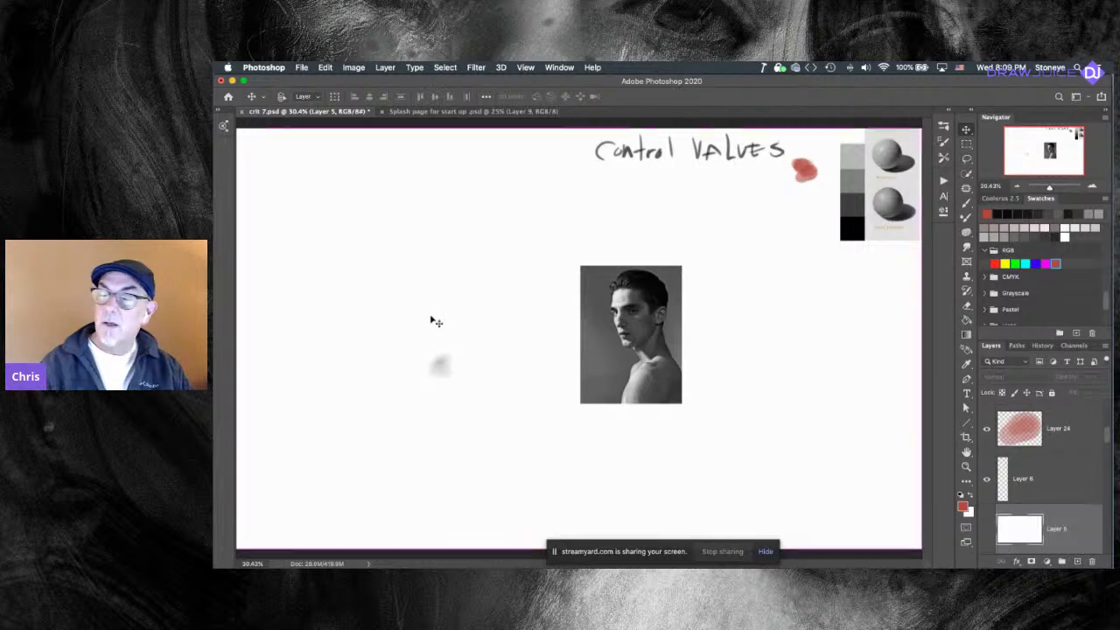
pyautogui.moveTo(1107, 440); pyautogui.dragTo(1107, 419)
pyautogui.click(1051, 513)
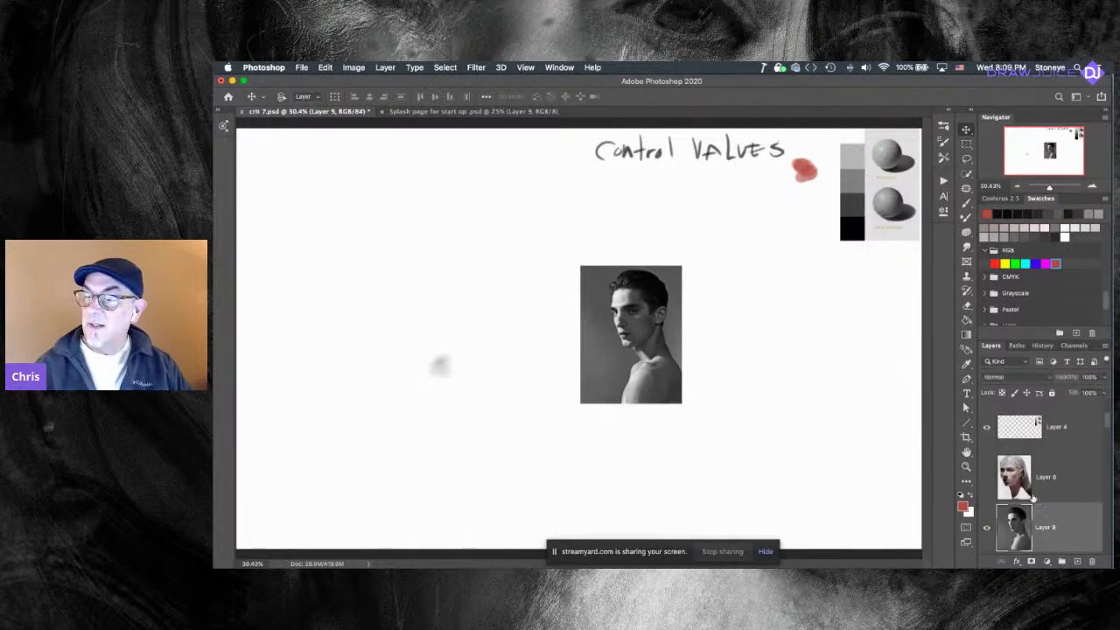
pyautogui.moveTo(633, 314); pyautogui.dragTo(354, 211)
pyautogui.hotkey('ctrl', 't')
pyautogui.moveTo(406, 337); pyautogui.dragTo(504, 487)
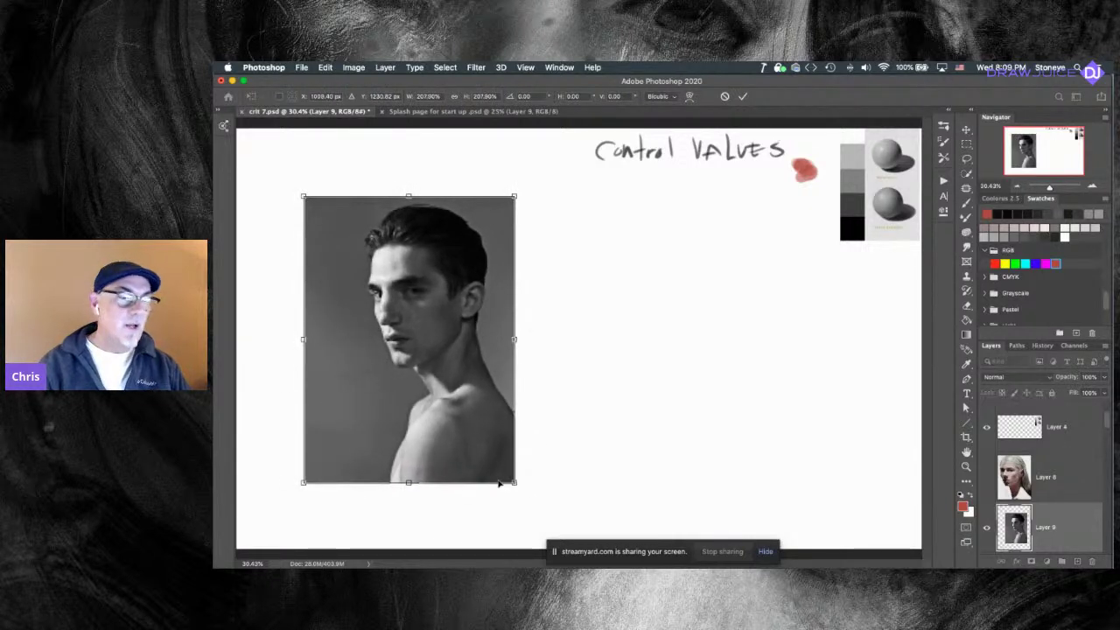
pyautogui.press('Return')
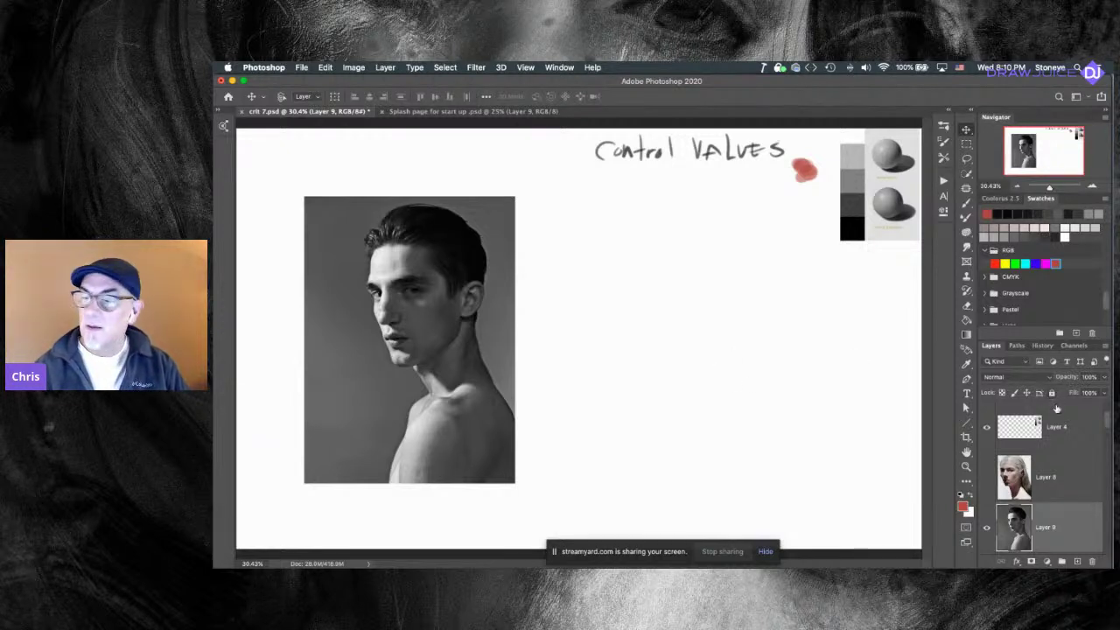
# Add a new layer above Layer 9 and try red mixer brush strokes beside the portrait, undoing them.
pyautogui.click(1077, 562)
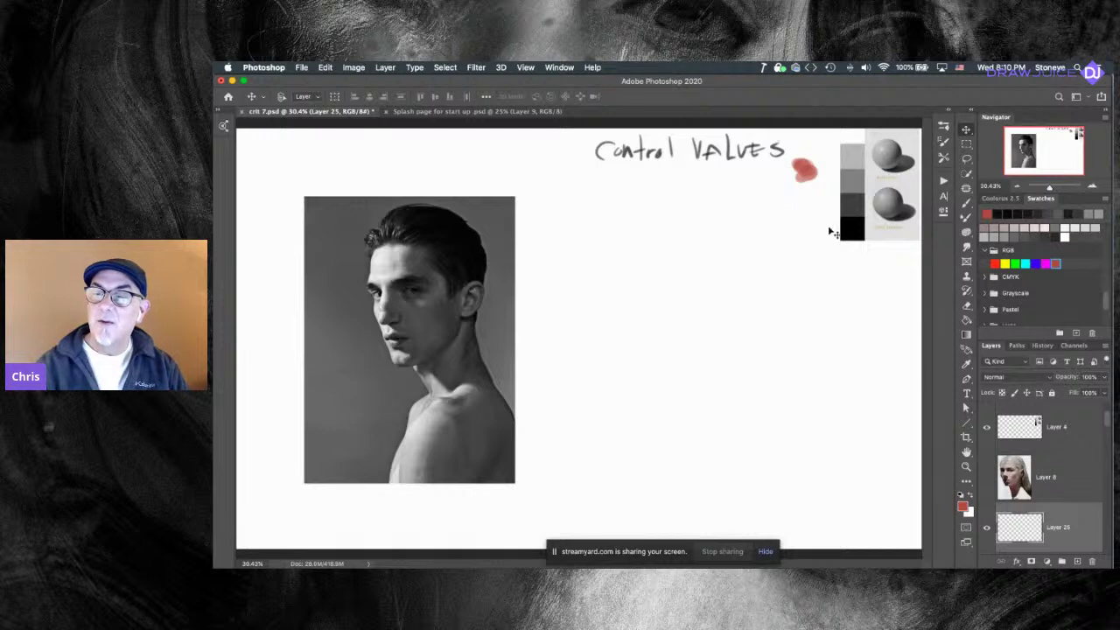
pyautogui.press('b')
pyautogui.moveTo(647, 219); pyautogui.dragTo(628, 291)
pyautogui.press('super+z')
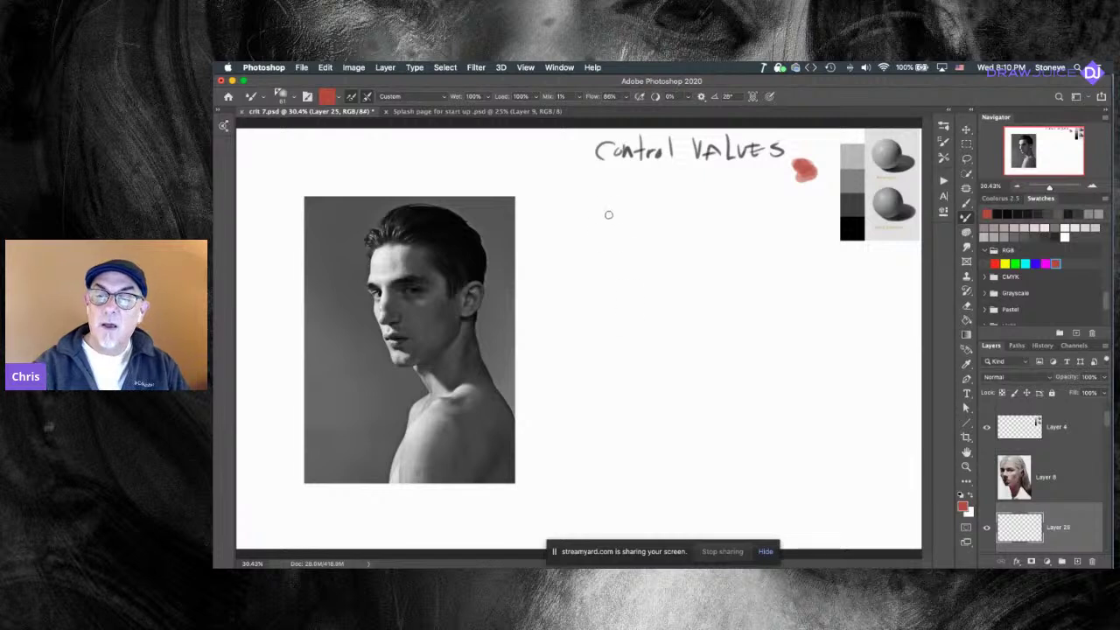
pyautogui.moveTo(606, 285); pyautogui.dragTo(614, 364)
pyautogui.press('super+z')
# Sketch a light red egg-shaped head outline with a slanted jawline in the blank area beside the portrait.
pyautogui.moveTo(604, 276)
pyautogui.mouseDown()
pyautogui.moveTo(625, 385)
pyautogui.moveTo(618, 367)
pyautogui.mouseUp()
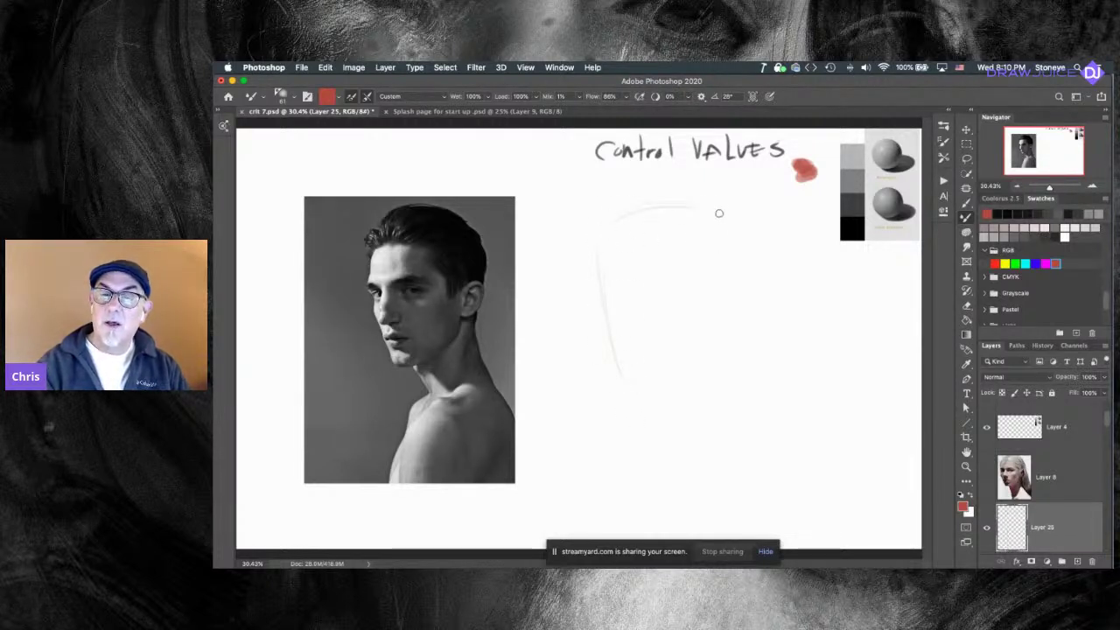
pyautogui.moveTo(593, 263)
pyautogui.mouseDown()
pyautogui.moveTo(719, 235)
pyautogui.moveTo(661, 317)
pyautogui.moveTo(733, 222)
pyautogui.moveTo(639, 376)
pyautogui.mouseUp()
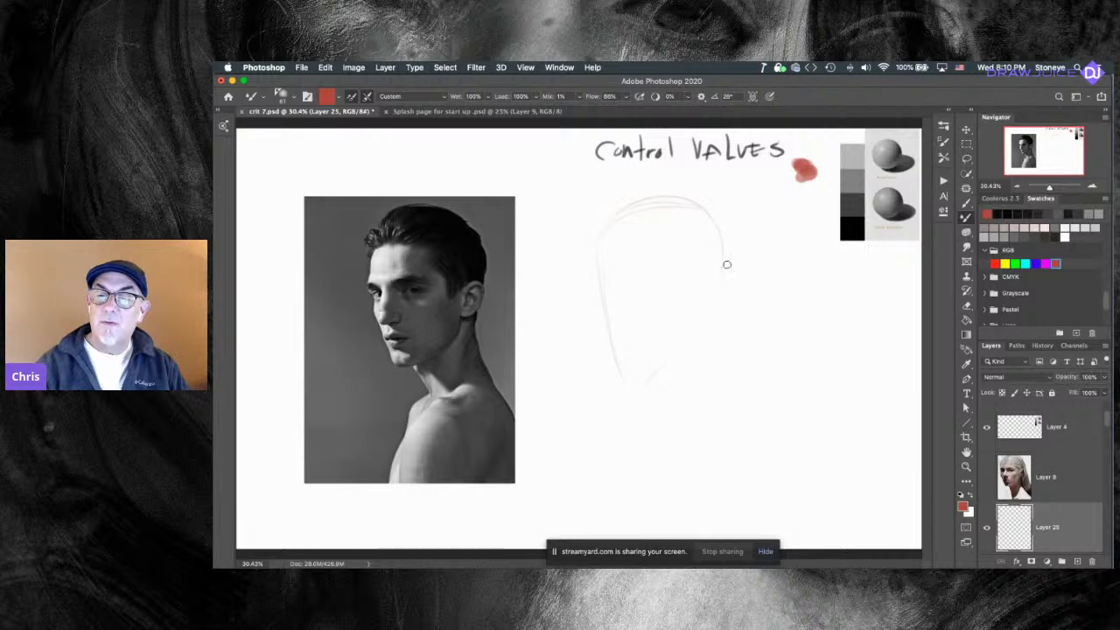
pyautogui.moveTo(733, 257); pyautogui.dragTo(670, 352)
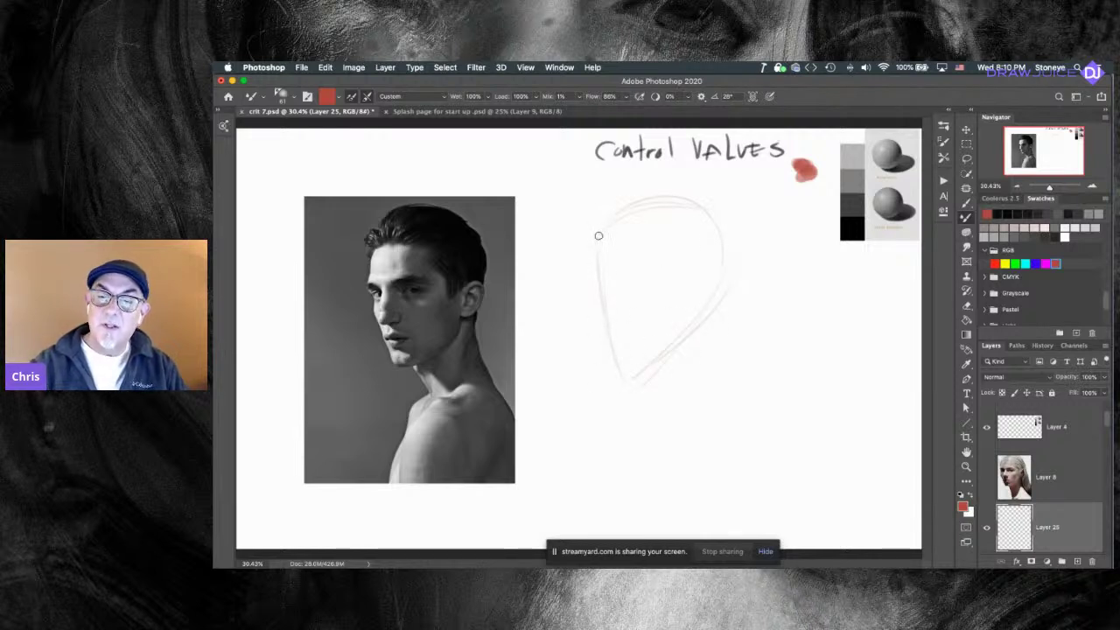
pyautogui.moveTo(616, 209)
pyautogui.mouseDown()
pyautogui.moveTo(723, 265)
pyautogui.moveTo(685, 197)
pyautogui.moveTo(716, 309)
pyautogui.moveTo(728, 224)
pyautogui.moveTo(701, 331)
pyautogui.moveTo(737, 232)
pyautogui.moveTo(657, 354)
pyautogui.moveTo(731, 286)
pyautogui.moveTo(645, 378)
pyautogui.mouseUp()
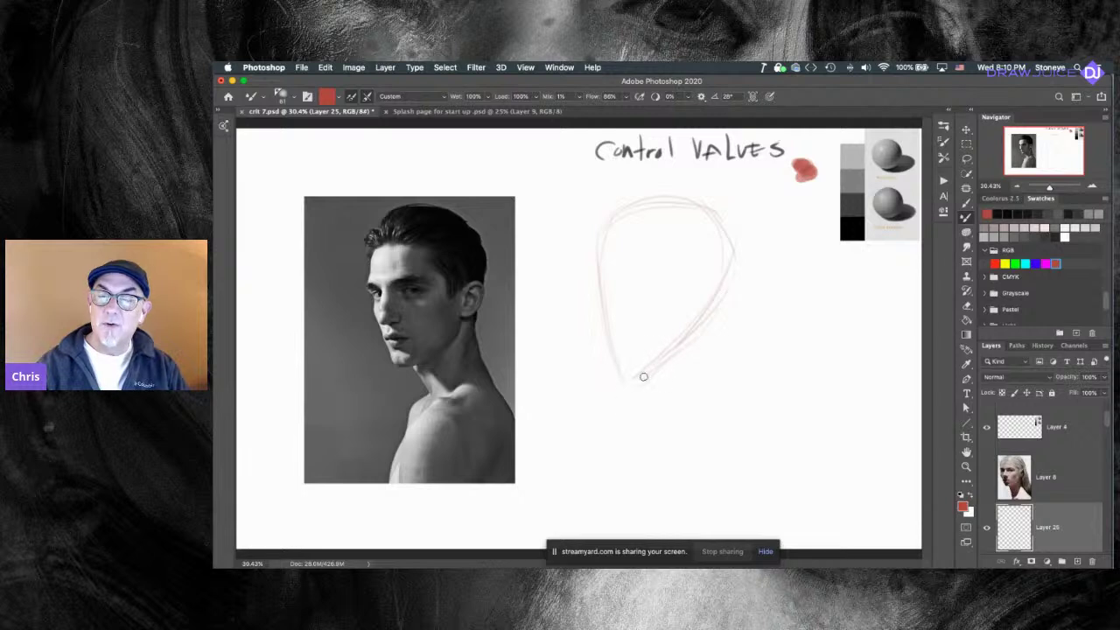
pyautogui.moveTo(738, 259); pyautogui.dragTo(642, 372)
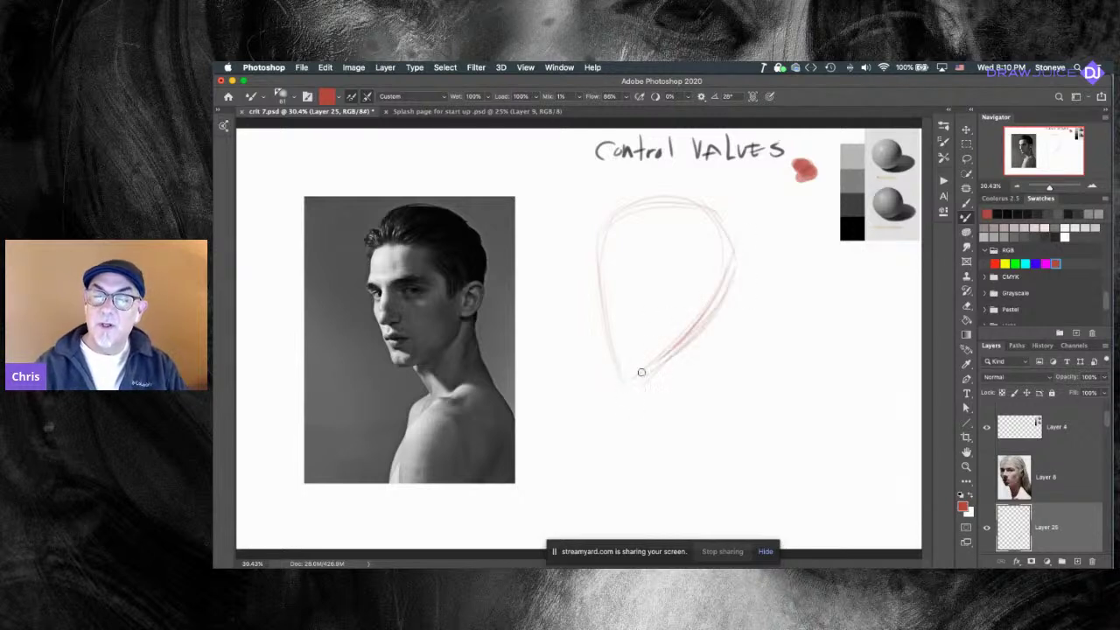
pyautogui.moveTo(737, 253); pyautogui.dragTo(725, 346)
# Sketch the back and front lines of the neck below the jaw, undoing the surplus stroke.
pyautogui.moveTo(722, 306); pyautogui.dragTo(746, 395)
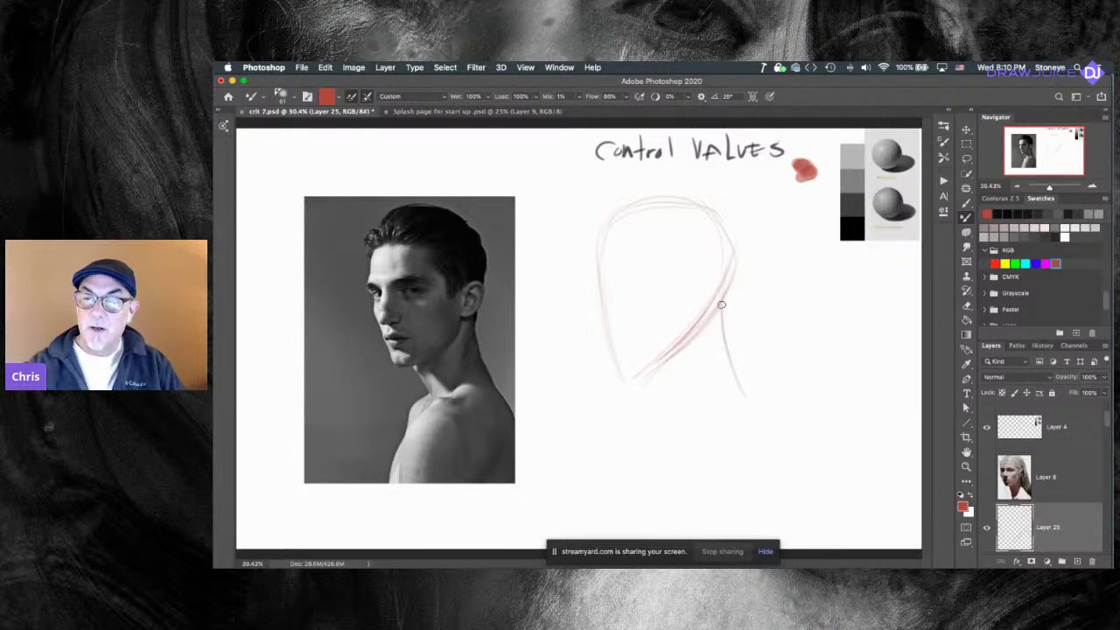
pyautogui.moveTo(725, 306); pyautogui.dragTo(760, 397)
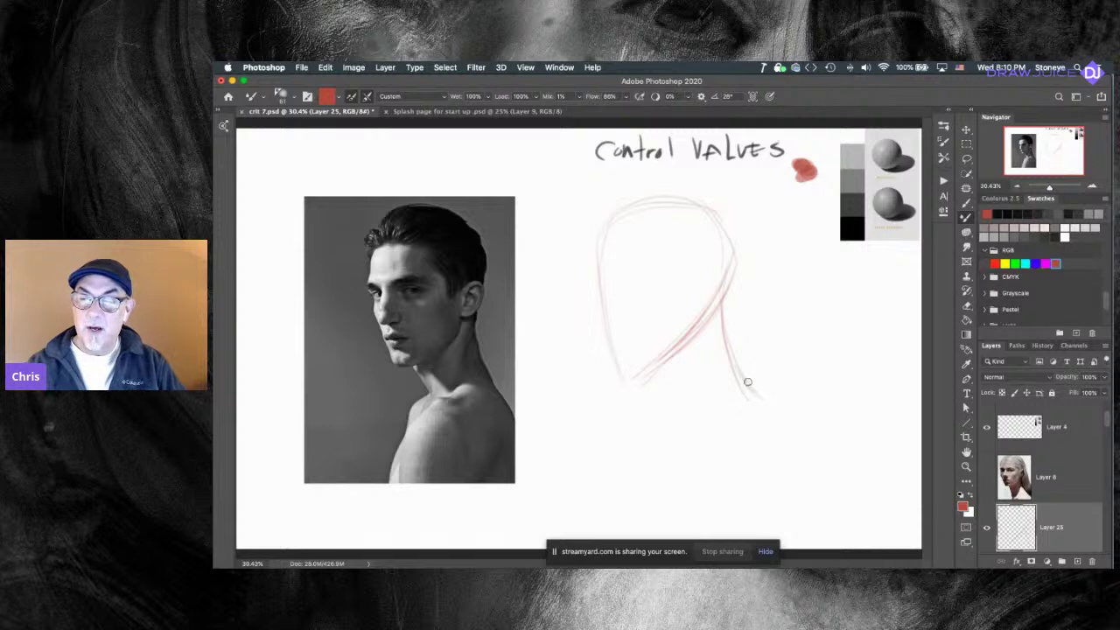
pyautogui.moveTo(678, 366); pyautogui.dragTo(692, 414)
pyautogui.moveTo(650, 380); pyautogui.dragTo(668, 416)
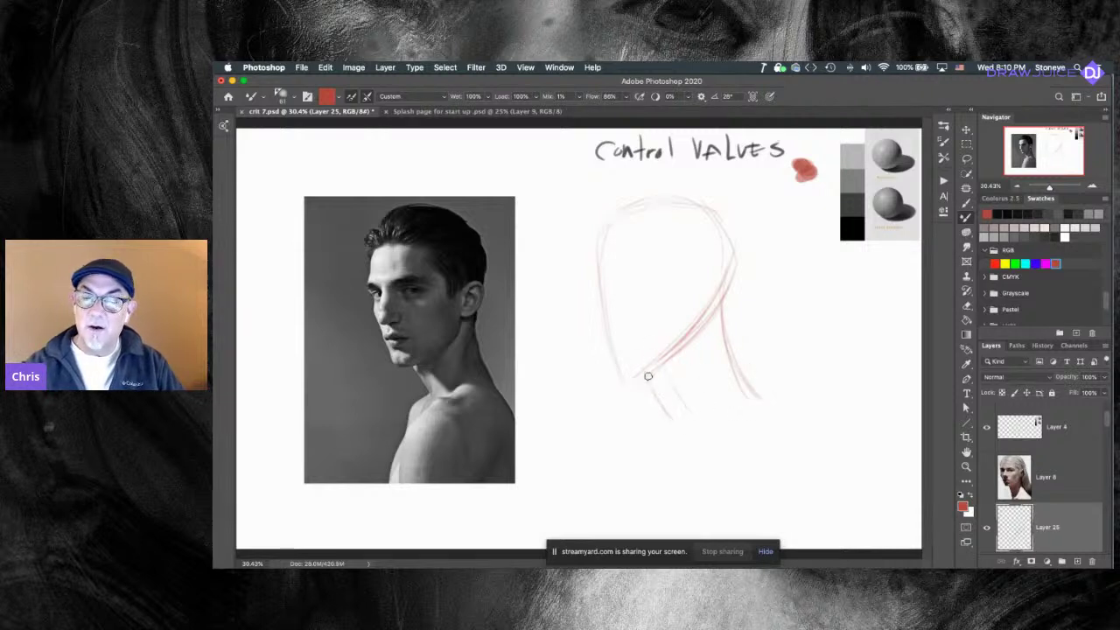
pyautogui.press('super+z')
# Draw the diagonal neck muscle from behind the jaw to the throat and strengthen the neck lines, undoing one trial stroke.
pyautogui.moveTo(713, 330); pyautogui.dragTo(696, 382)
pyautogui.press('super+z')
pyautogui.moveTo(726, 299); pyautogui.dragTo(672, 436)
pyautogui.moveTo(723, 327)
pyautogui.mouseDown()
pyautogui.moveTo(689, 416)
pyautogui.moveTo(768, 396)
pyautogui.mouseUp()
pyautogui.moveTo(653, 374); pyautogui.dragTo(678, 411)
# Draw the chin line and clean up the stray marks below it with the eraser at 100% opacity.
pyautogui.moveTo(621, 375); pyautogui.dragTo(672, 362)
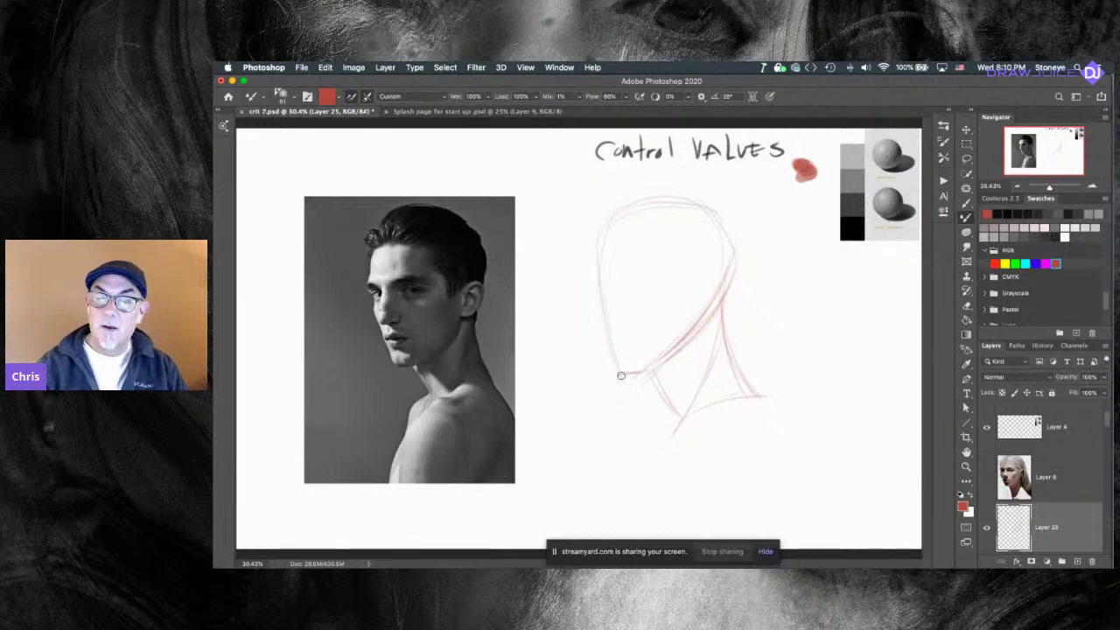
pyautogui.press('super+z')
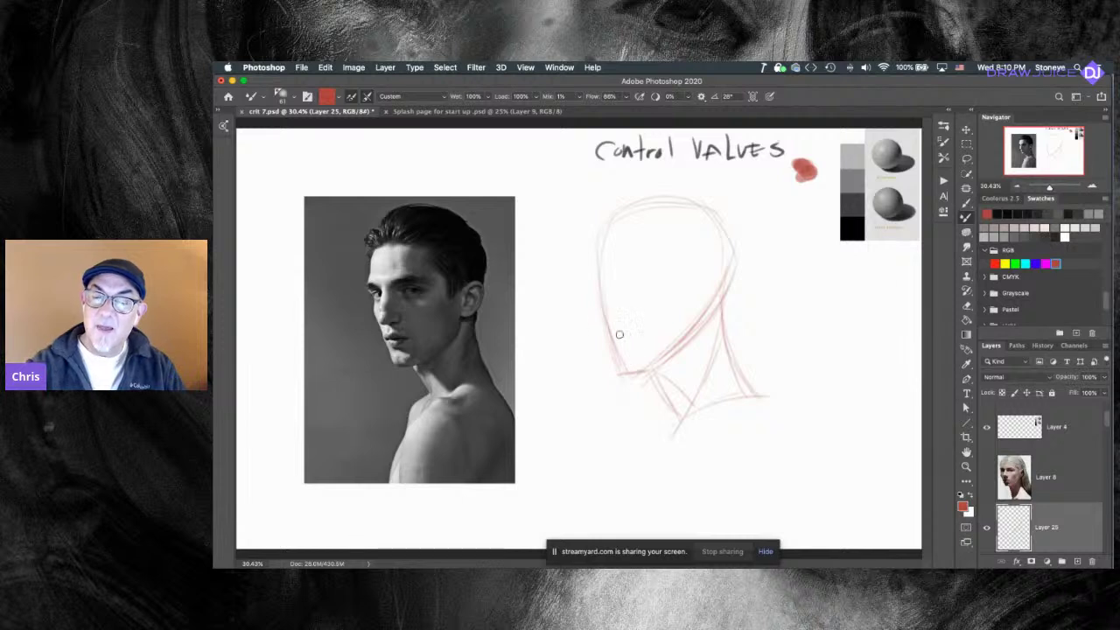
pyautogui.press('e')
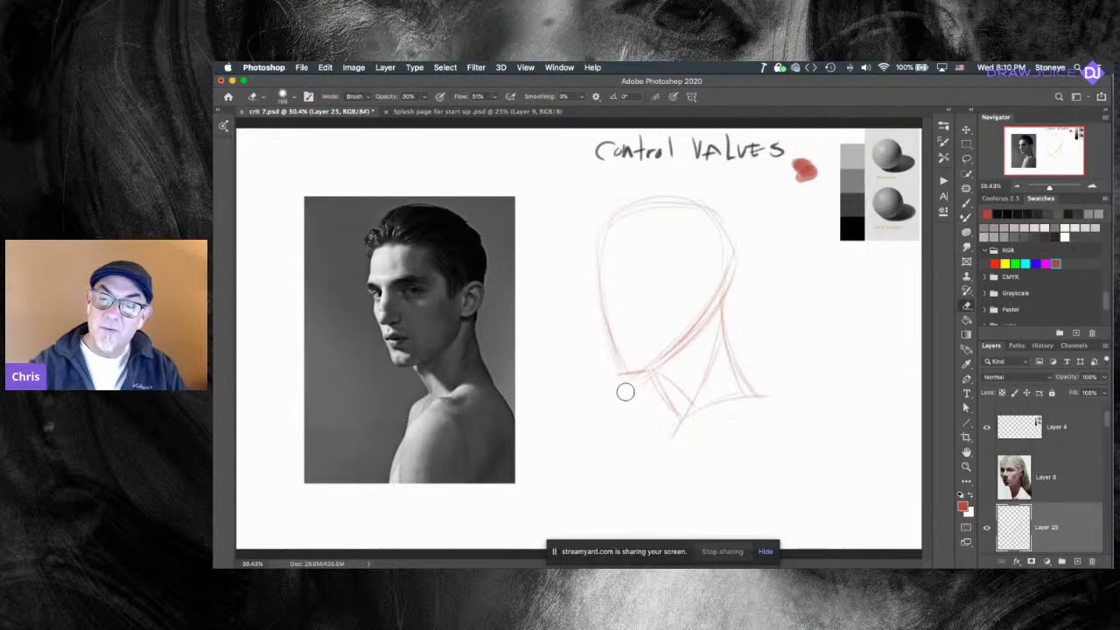
pyautogui.press('0')
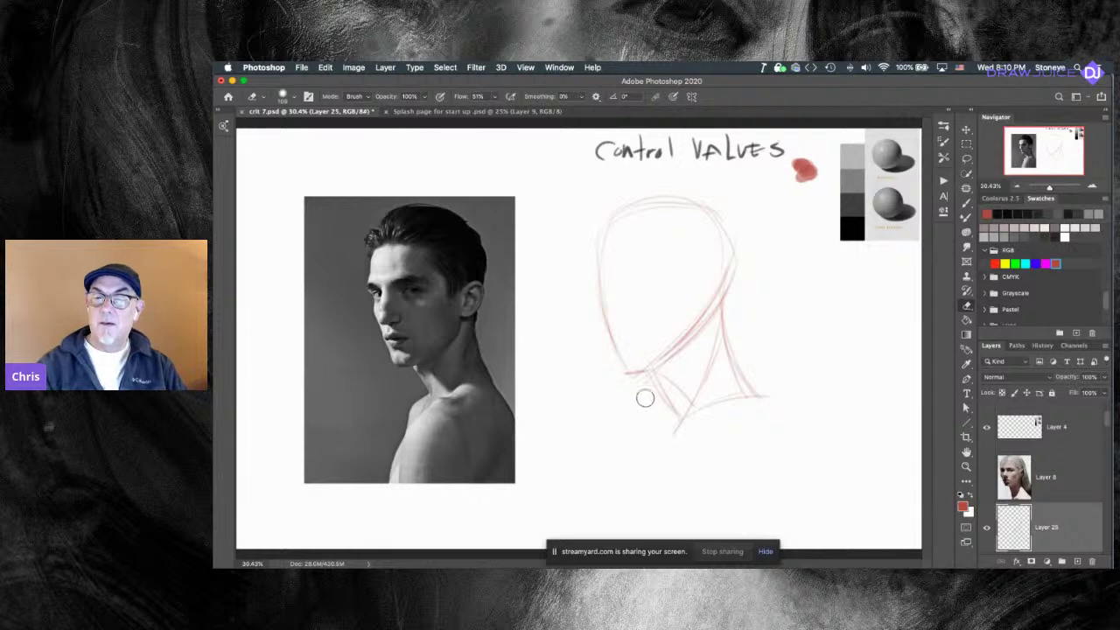
pyautogui.press('b')
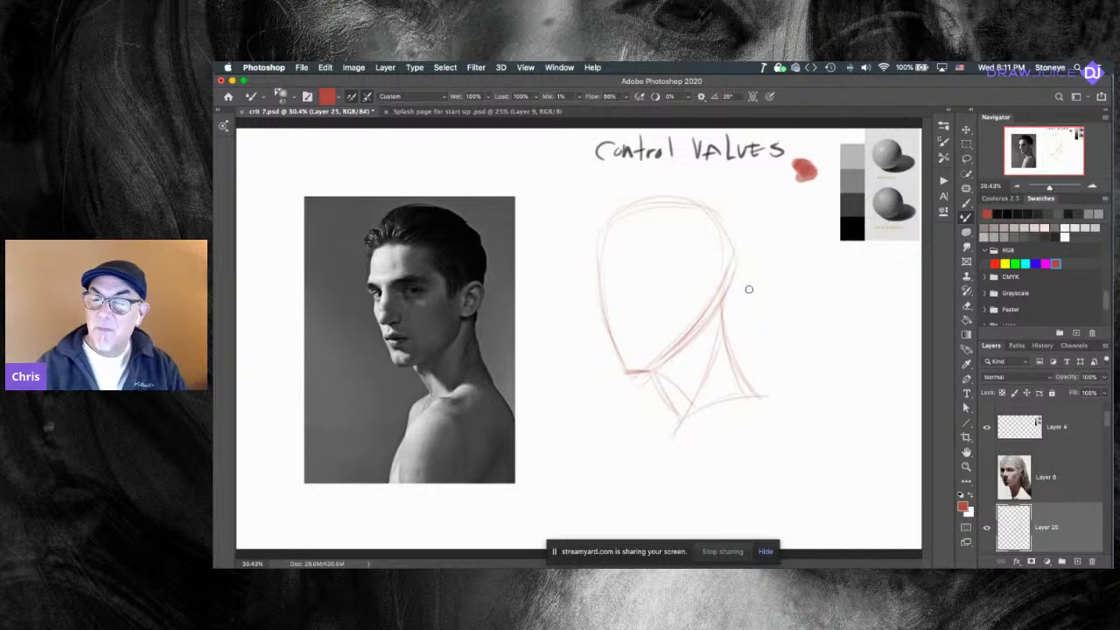
# Sketch the shoulder line, the outer back contour and the collarbone beneath the neck.
pyautogui.moveTo(646, 433); pyautogui.dragTo(711, 401)
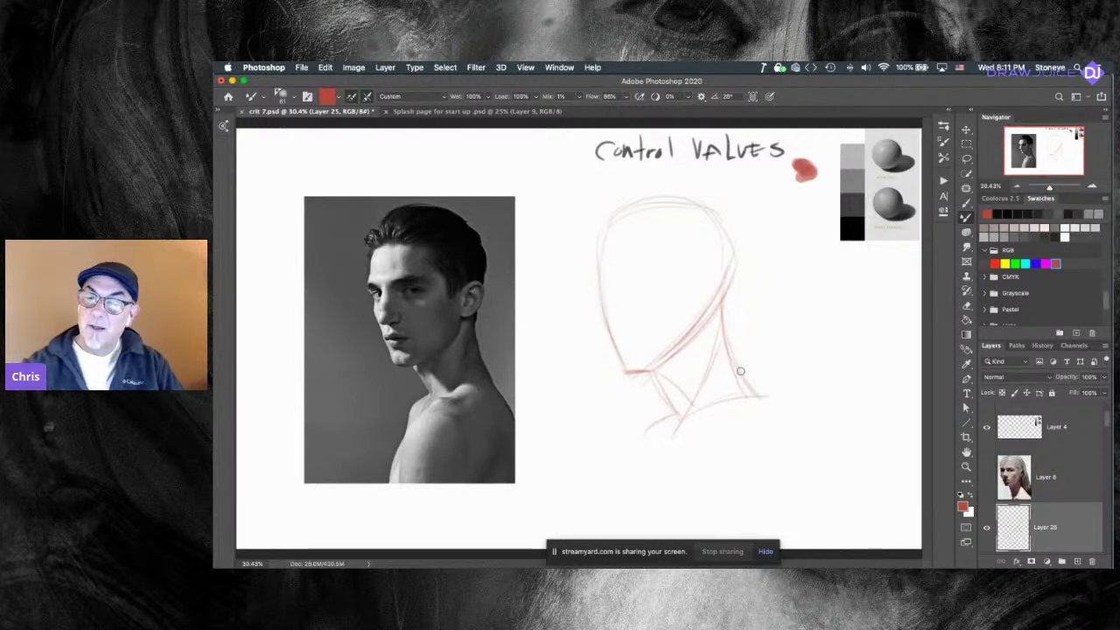
pyautogui.moveTo(766, 395); pyautogui.dragTo(807, 486)
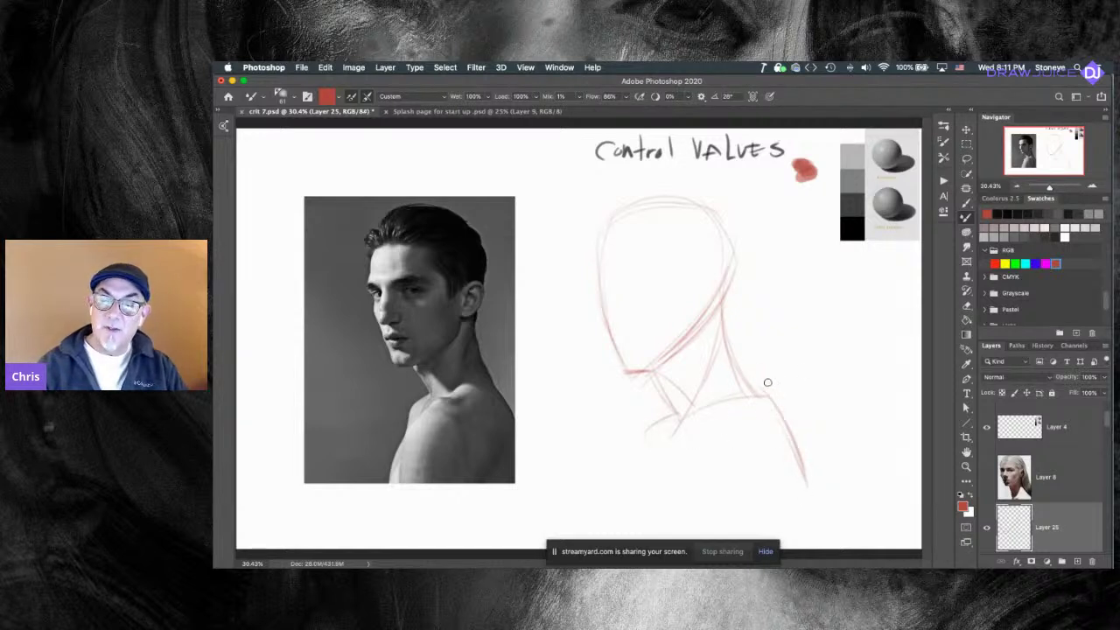
pyautogui.moveTo(710, 419); pyautogui.dragTo(751, 408)
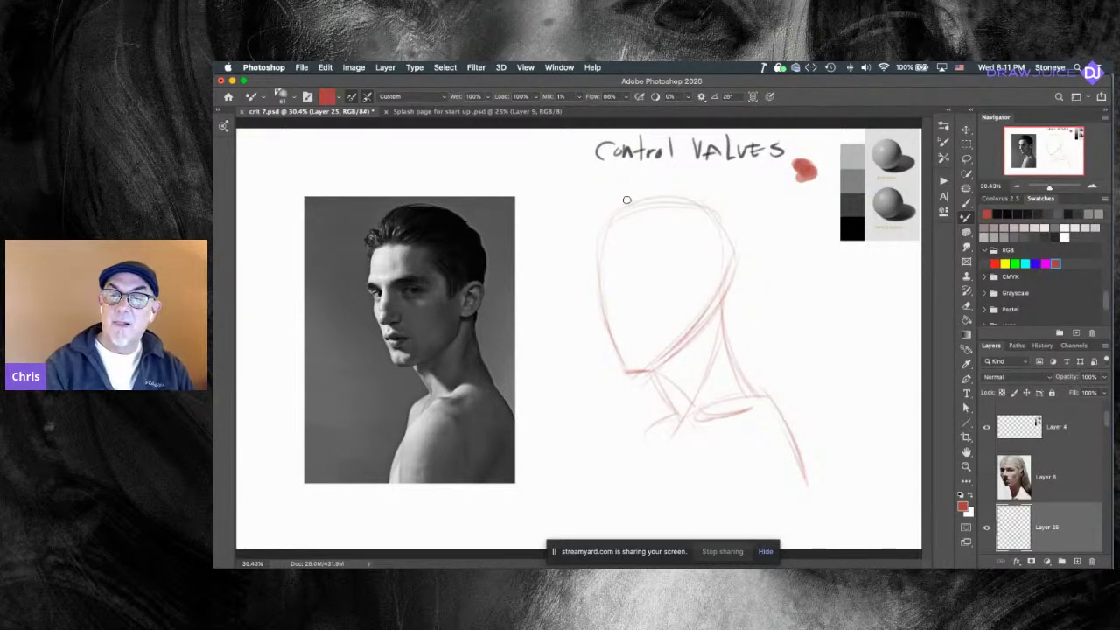
# Refine the forehead, crown and back of the skull with darker contour strokes, undoing the surplus one.
pyautogui.moveTo(592, 252); pyautogui.dragTo(618, 211)
pyautogui.moveTo(693, 204)
pyautogui.mouseDown()
pyautogui.moveTo(651, 195)
pyautogui.moveTo(727, 203)
pyautogui.moveTo(687, 195)
pyautogui.moveTo(728, 238)
pyautogui.mouseUp()
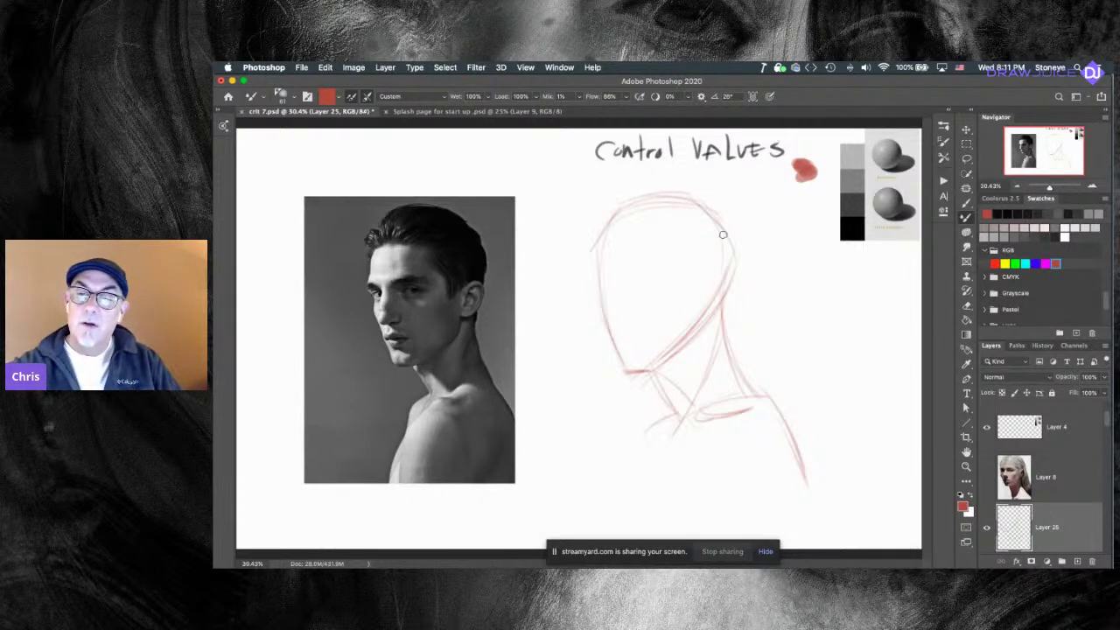
pyautogui.moveTo(696, 202); pyautogui.dragTo(735, 235)
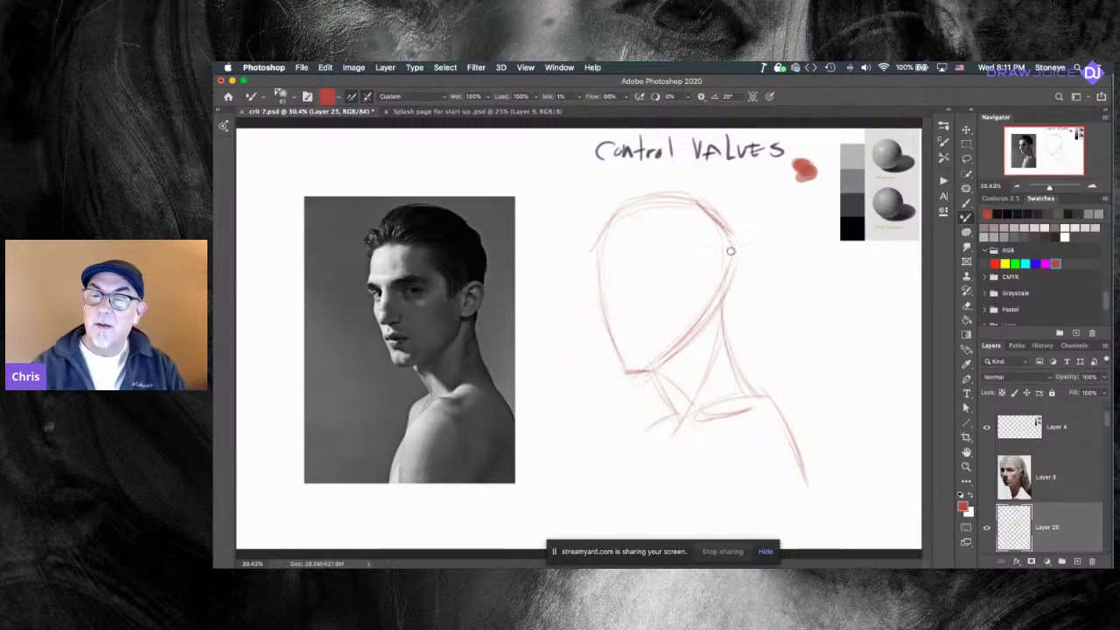
pyautogui.moveTo(726, 228)
pyautogui.mouseDown()
pyautogui.moveTo(728, 282)
pyautogui.moveTo(731, 273)
pyautogui.mouseUp()
pyautogui.press('super+z')
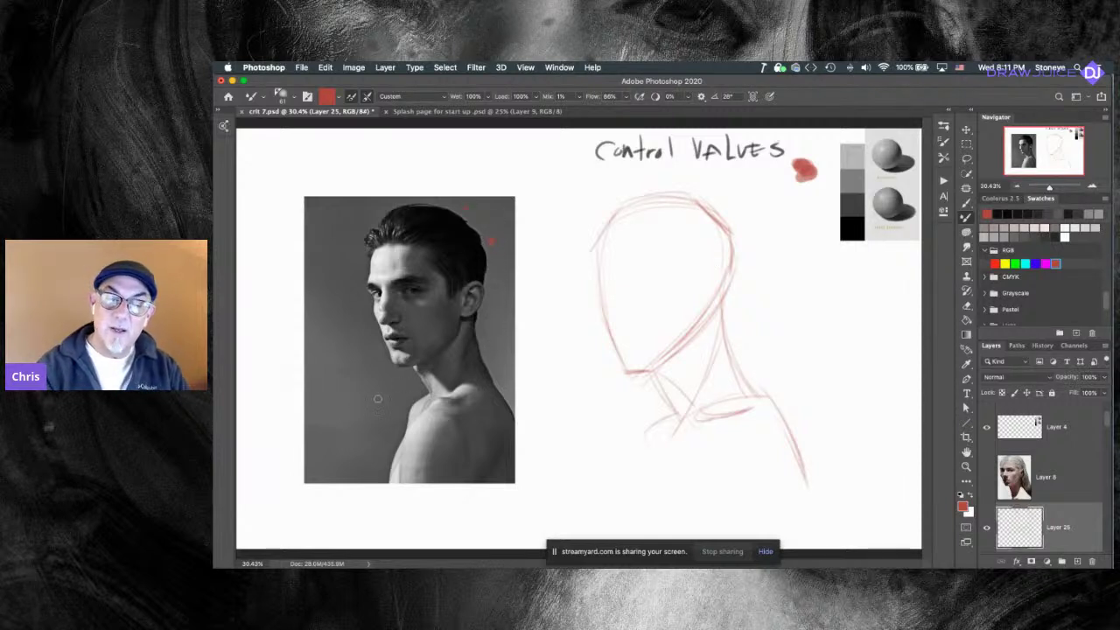
# Try red marks on the portrait beside the chin and neck and across the hair and face, undoing them.
pyautogui.moveTo(405, 382); pyautogui.dragTo(398, 390)
pyautogui.moveTo(480, 338); pyautogui.dragTo(505, 342)
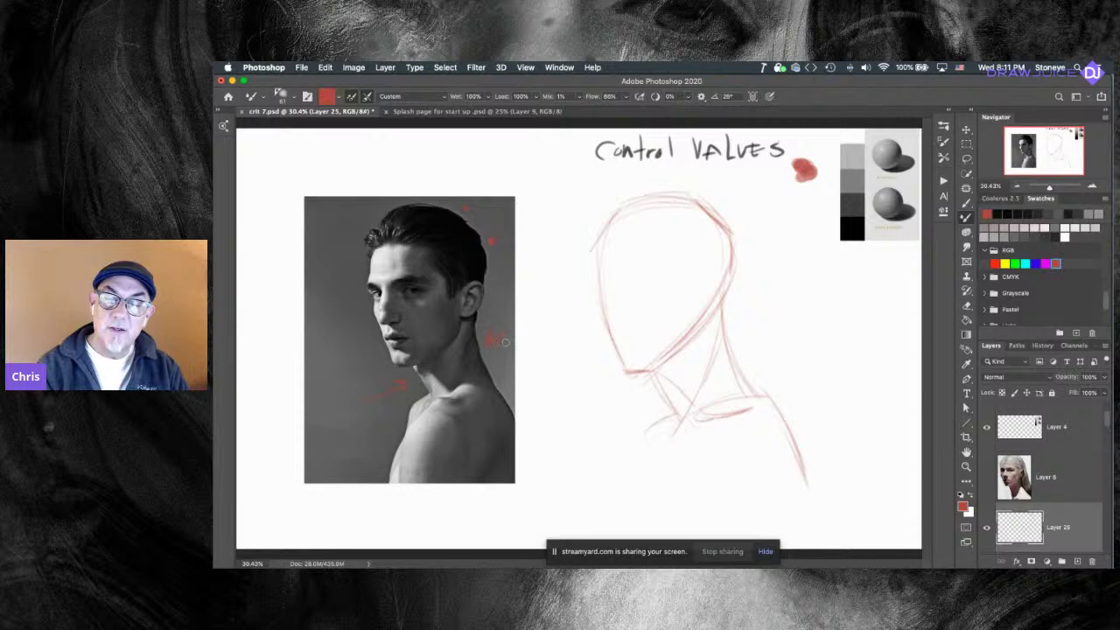
pyautogui.hotkey('ctrl', 'z')
pyautogui.hotkey('ctrl', 'z')
pyautogui.moveTo(435, 209)
pyautogui.mouseDown()
pyautogui.moveTo(439, 429)
pyautogui.moveTo(451, 414)
pyautogui.moveTo(430, 207)
pyautogui.moveTo(424, 219)
pyautogui.mouseUp()
pyautogui.moveTo(377, 279)
pyautogui.mouseDown()
pyautogui.moveTo(469, 260)
pyautogui.moveTo(463, 269)
pyautogui.mouseUp()
pyautogui.press('super+z')
pyautogui.press('super+z')
pyautogui.press('super+z')
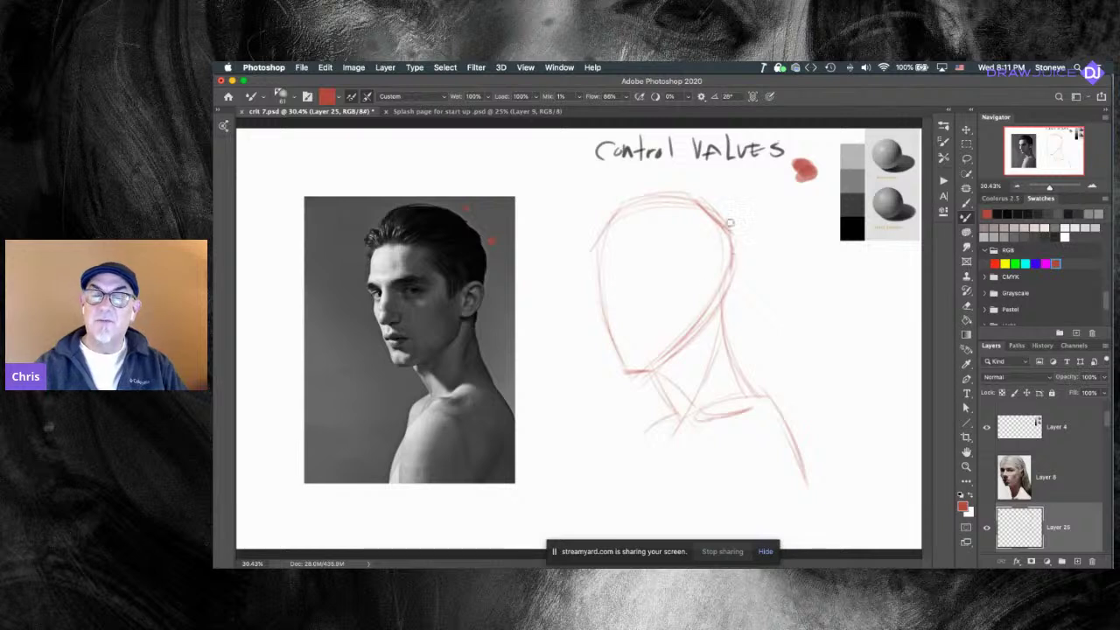
# Sketch the ear, the chin-to-neck line and the hairline on the head, undoing a trial line drawn over the portrait.
pyautogui.moveTo(701, 317)
pyautogui.mouseDown()
pyautogui.moveTo(704, 254)
pyautogui.moveTo(718, 283)
pyautogui.moveTo(701, 314)
pyautogui.mouseUp()
pyautogui.moveTo(711, 274); pyautogui.dragTo(702, 314)
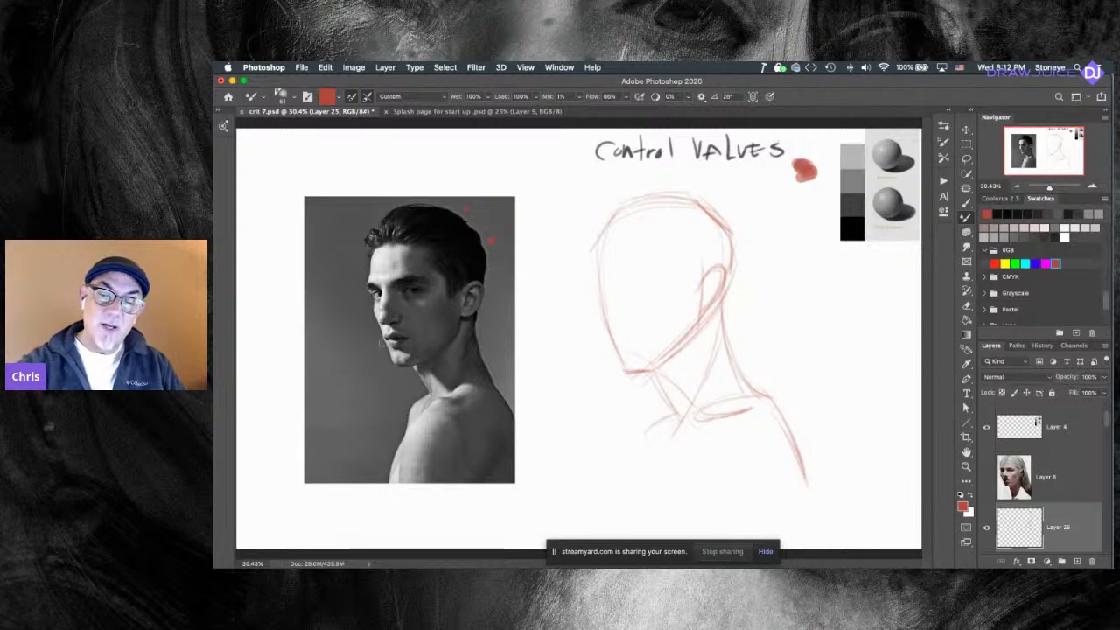
pyautogui.moveTo(387, 343); pyautogui.dragTo(451, 390)
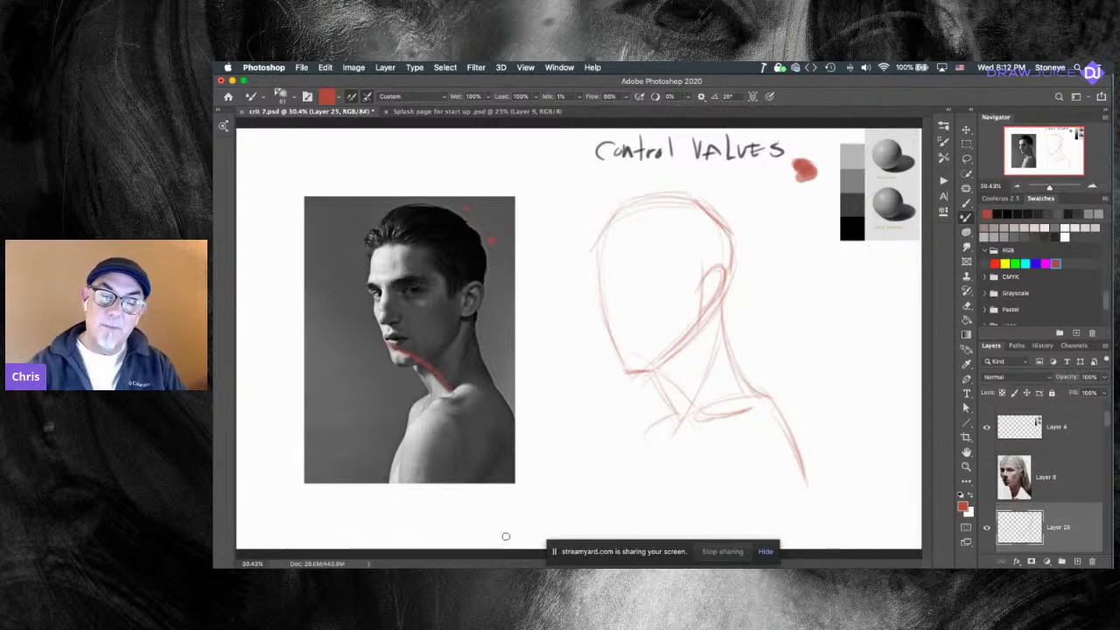
pyautogui.press('super+z')
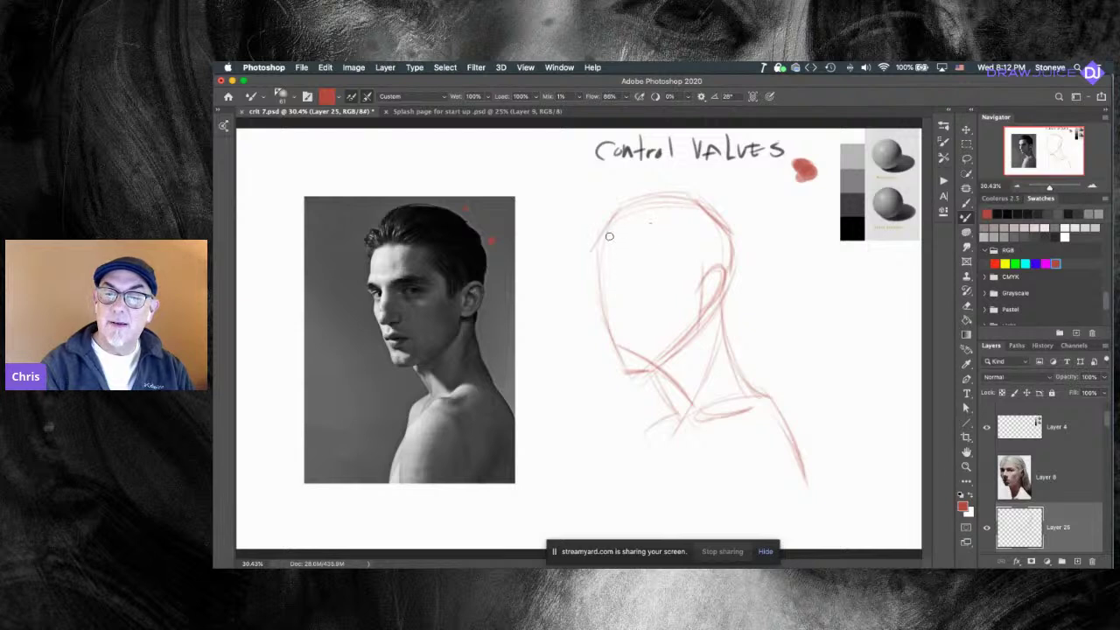
pyautogui.moveTo(598, 244); pyautogui.dragTo(662, 240)
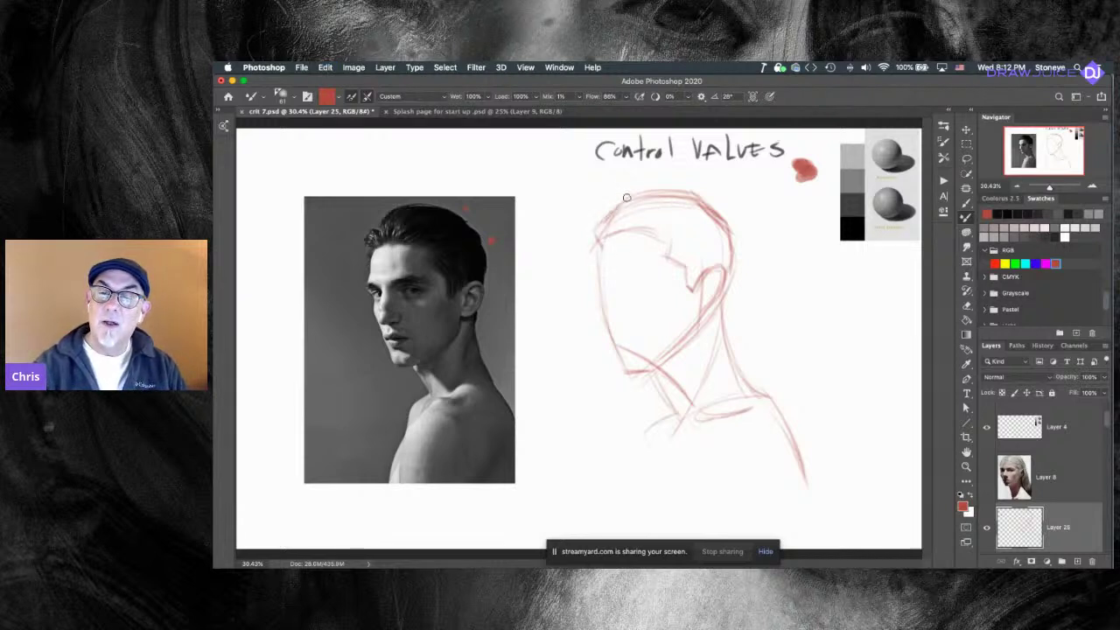
# Try a red bracket around the grey value scale and spheres, undoing it.
pyautogui.moveTo(825, 173); pyautogui.dragTo(867, 247)
pyautogui.moveTo(838, 131); pyautogui.dragTo(825, 229)
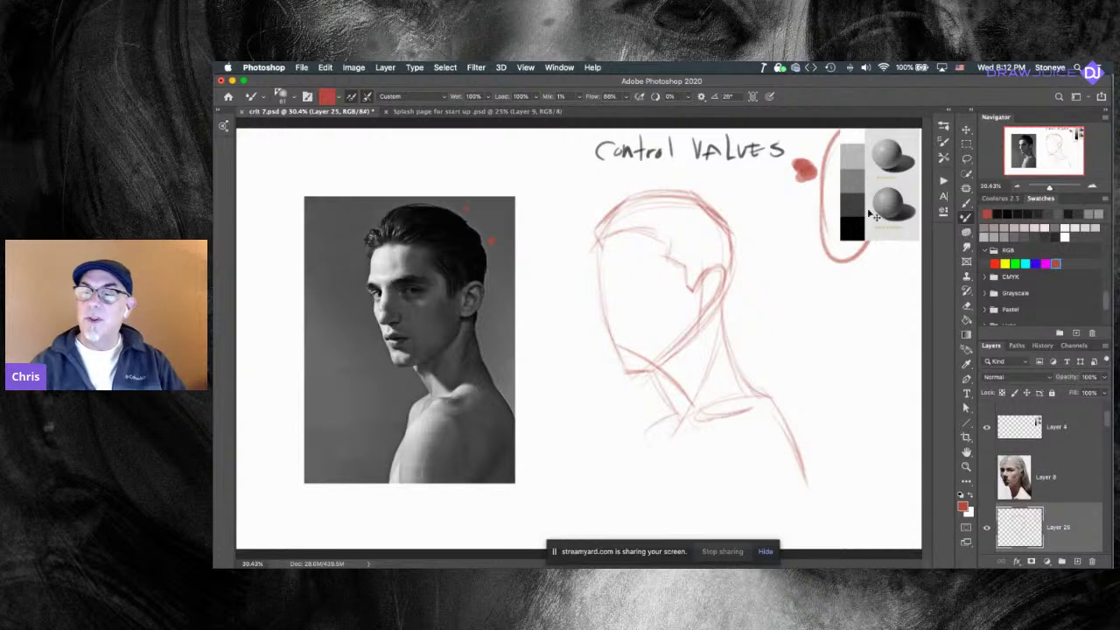
pyautogui.press('super+z')
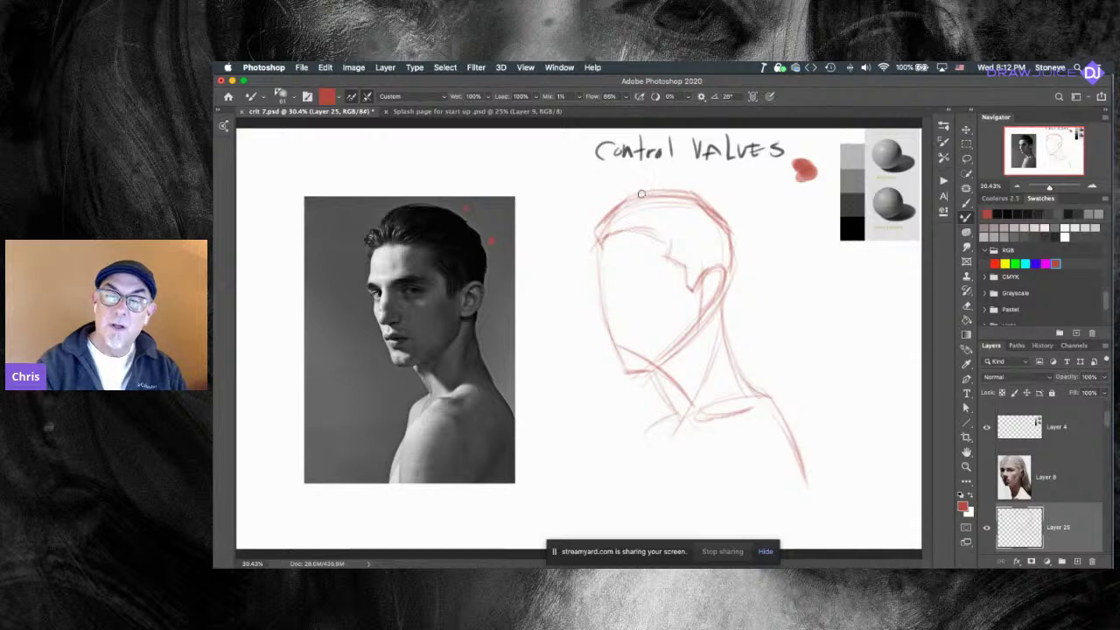
# Sketch the face's centre line, brow line, nose and mouth marks on the red head, undoing the surplus stroke.
pyautogui.moveTo(617, 247); pyautogui.dragTo(636, 367)
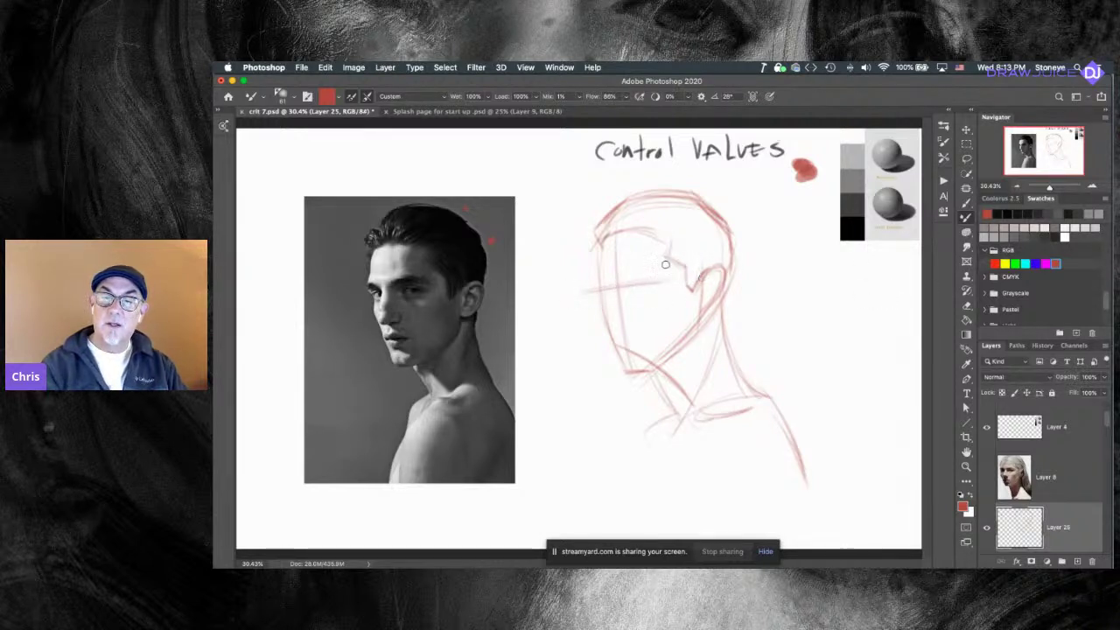
pyautogui.moveTo(604, 278); pyautogui.dragTo(664, 270)
pyautogui.moveTo(618, 318); pyautogui.dragTo(637, 316)
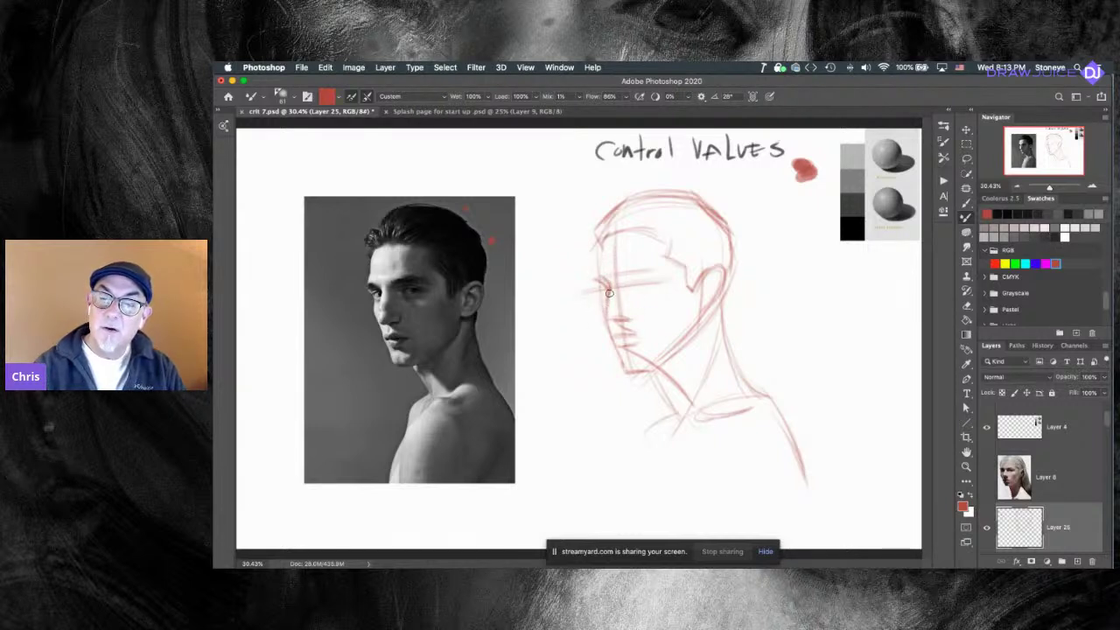
pyautogui.moveTo(609, 299); pyautogui.dragTo(618, 319)
pyautogui.press('super+z')
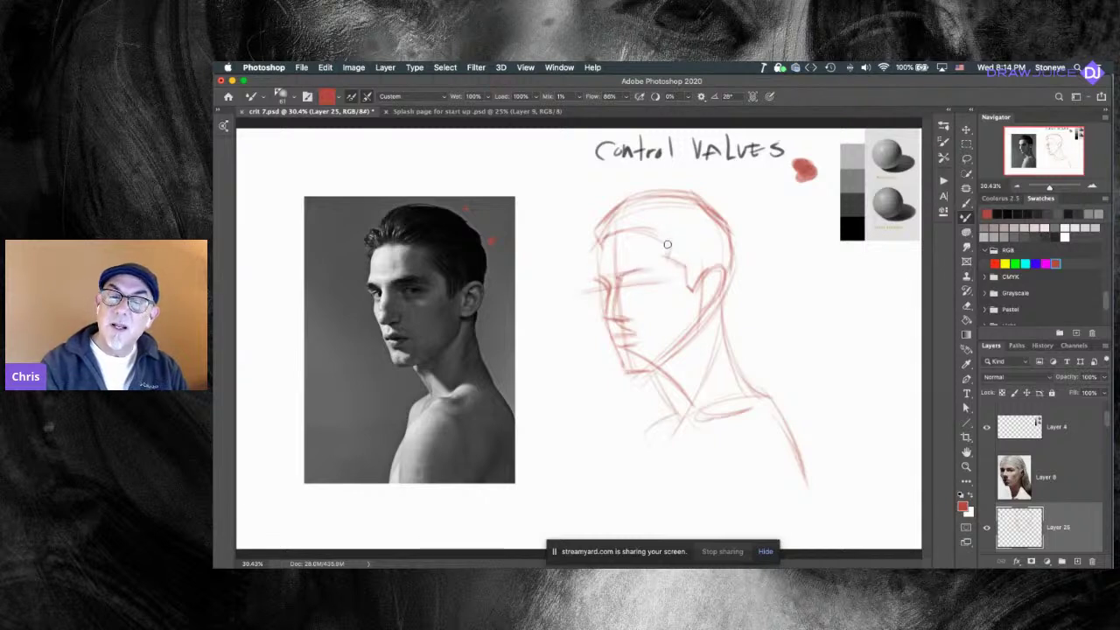
# Define the near brow, eye socket and forehead plane edge, undoing trial strokes and erasing surplus guide lines on the forehead.
pyautogui.moveTo(635, 268); pyautogui.dragTo(667, 270)
pyautogui.press('super+z')
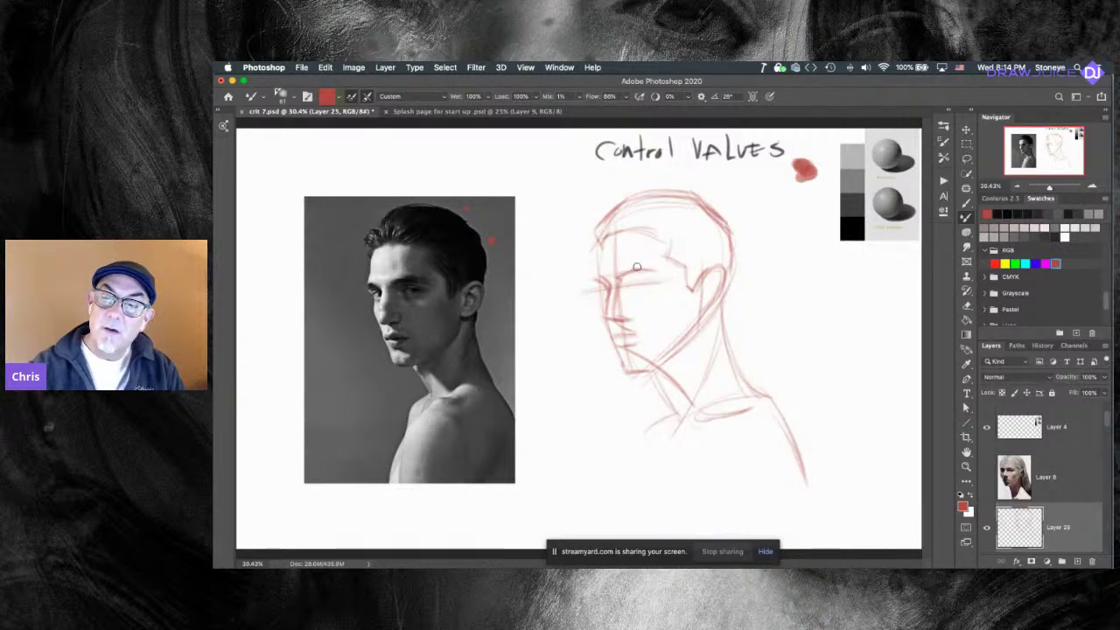
pyautogui.press('super+z')
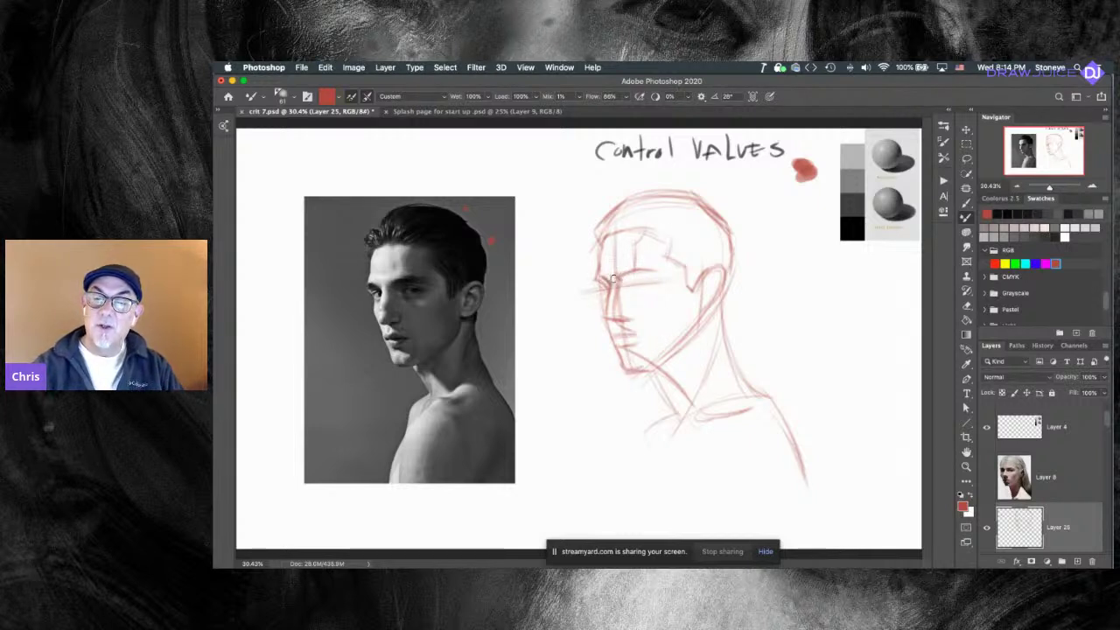
pyautogui.press('e')
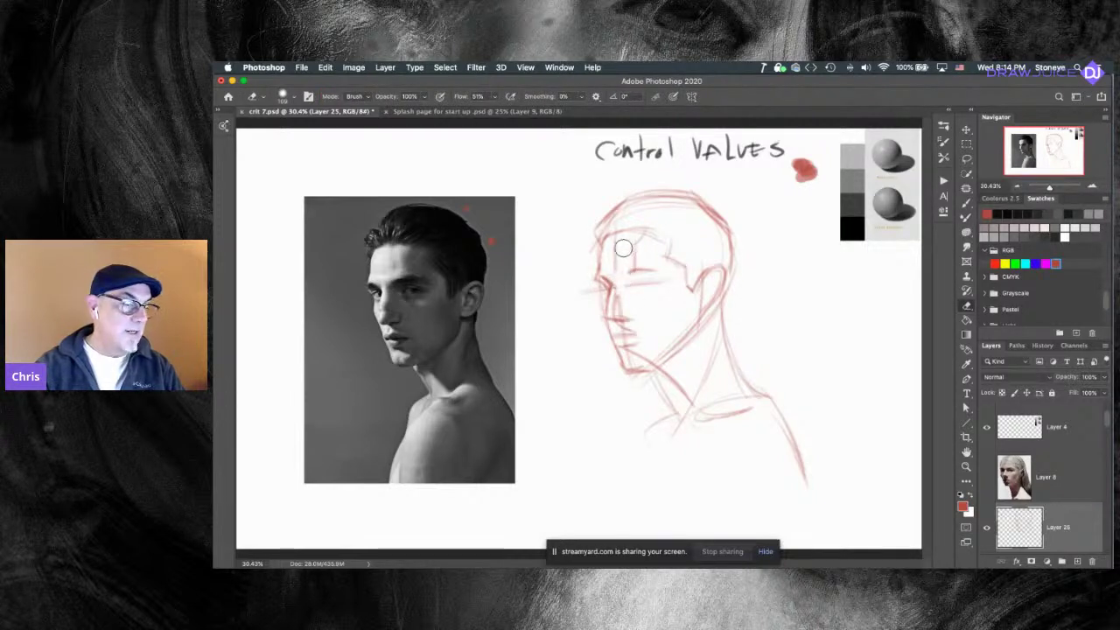
pyautogui.press('b')
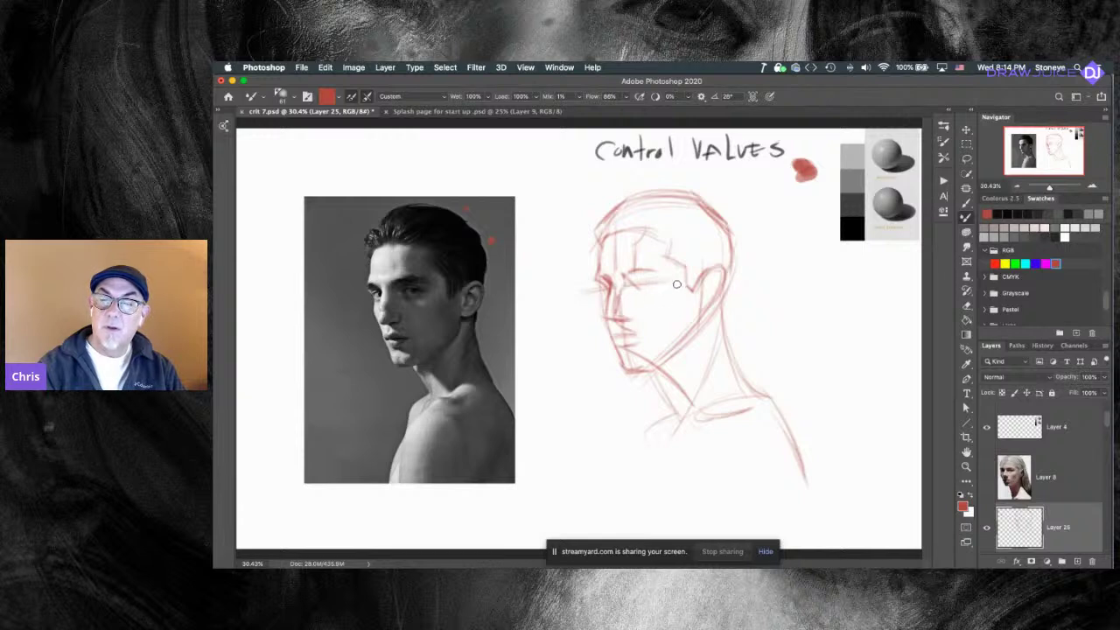
pyautogui.moveTo(643, 278); pyautogui.dragTo(669, 281)
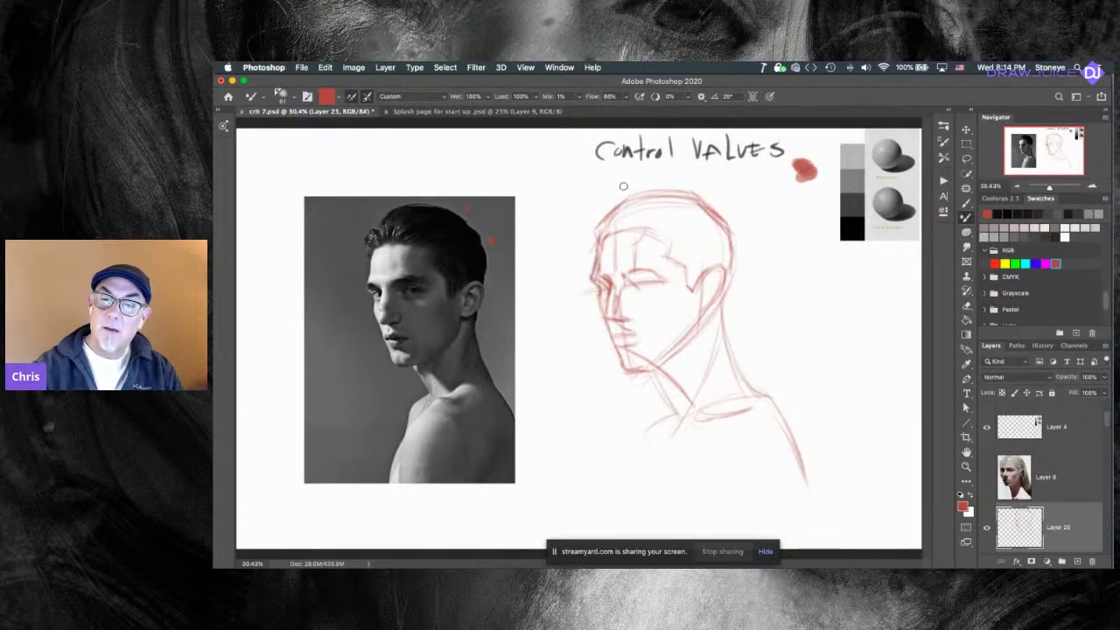
pyautogui.press('e')
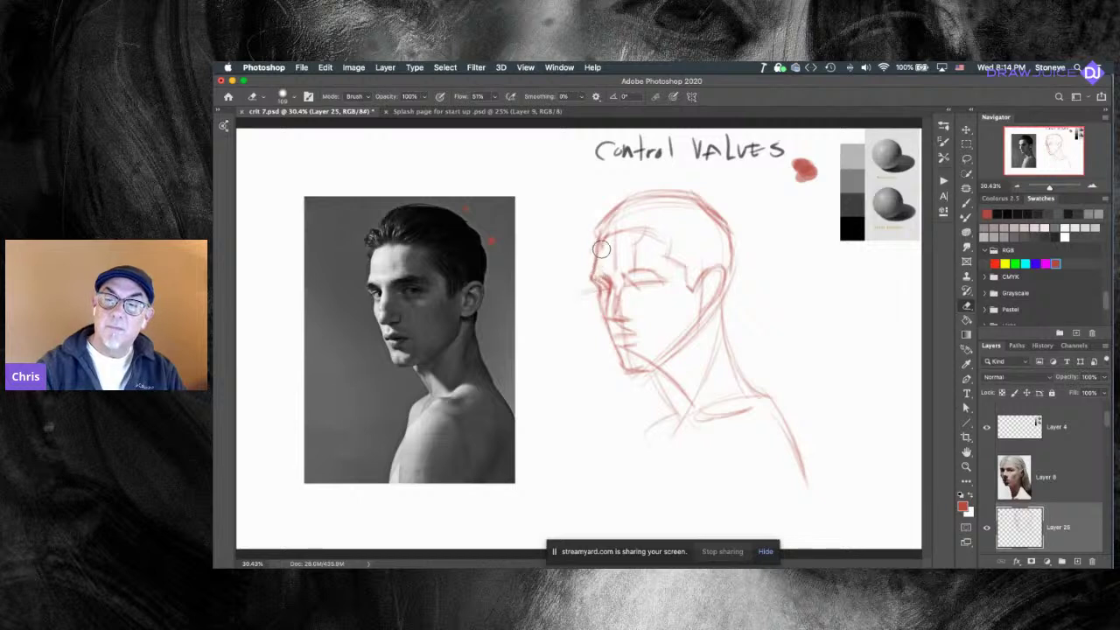
pyautogui.press('b')
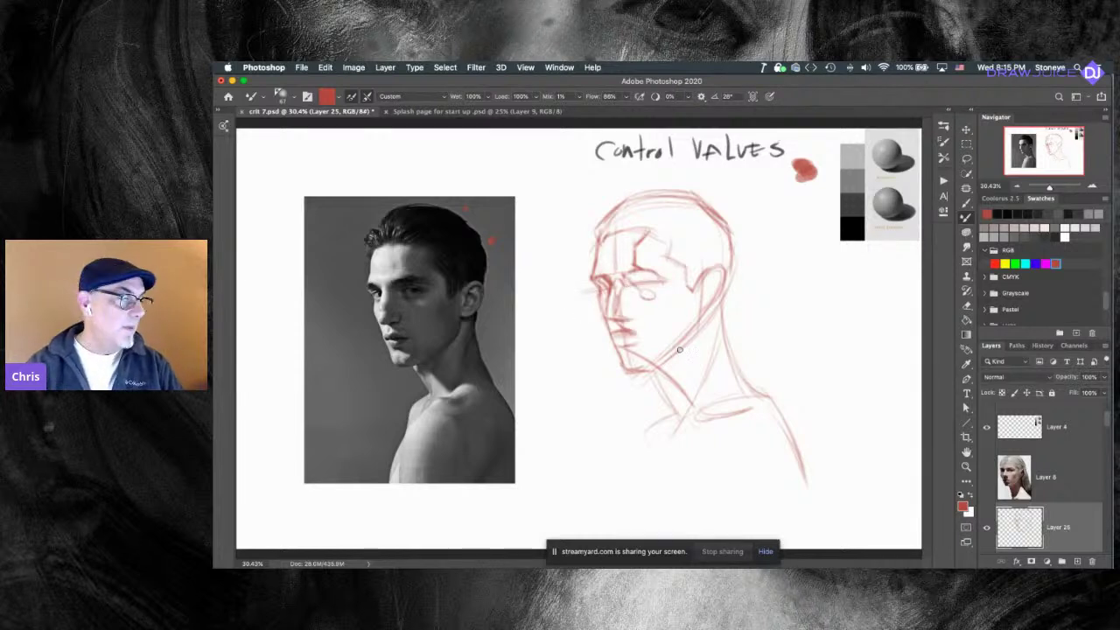
# Darken the lips and chin, refine the front of the neck and the collarbone, and erase surplus marks along the jaw.
pyautogui.press('super+equal')
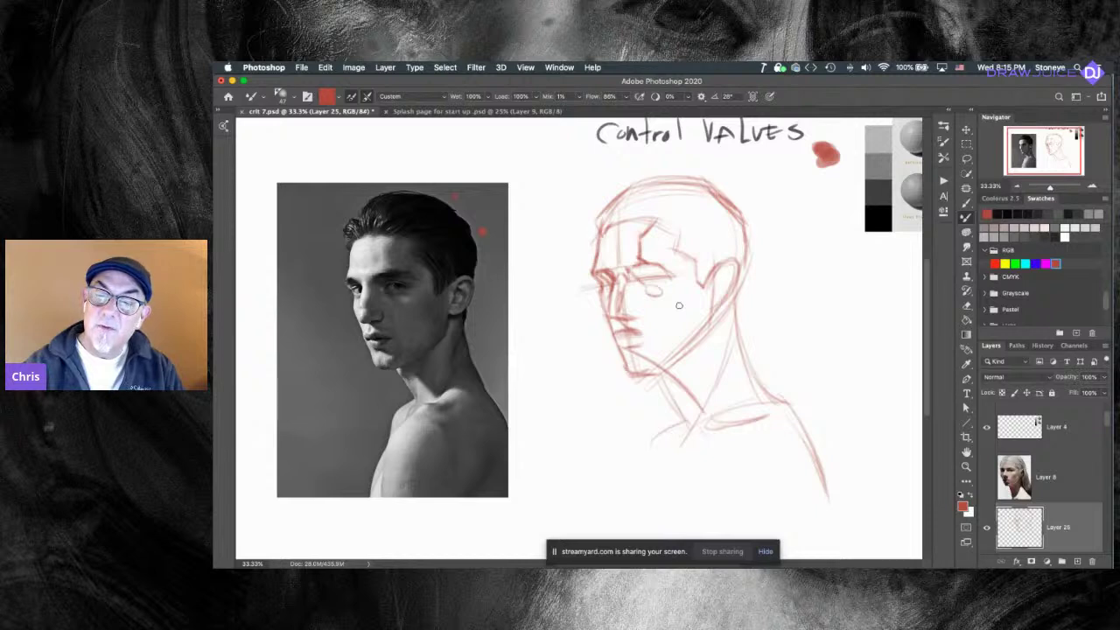
pyautogui.hscroll(-2, 648, 271)
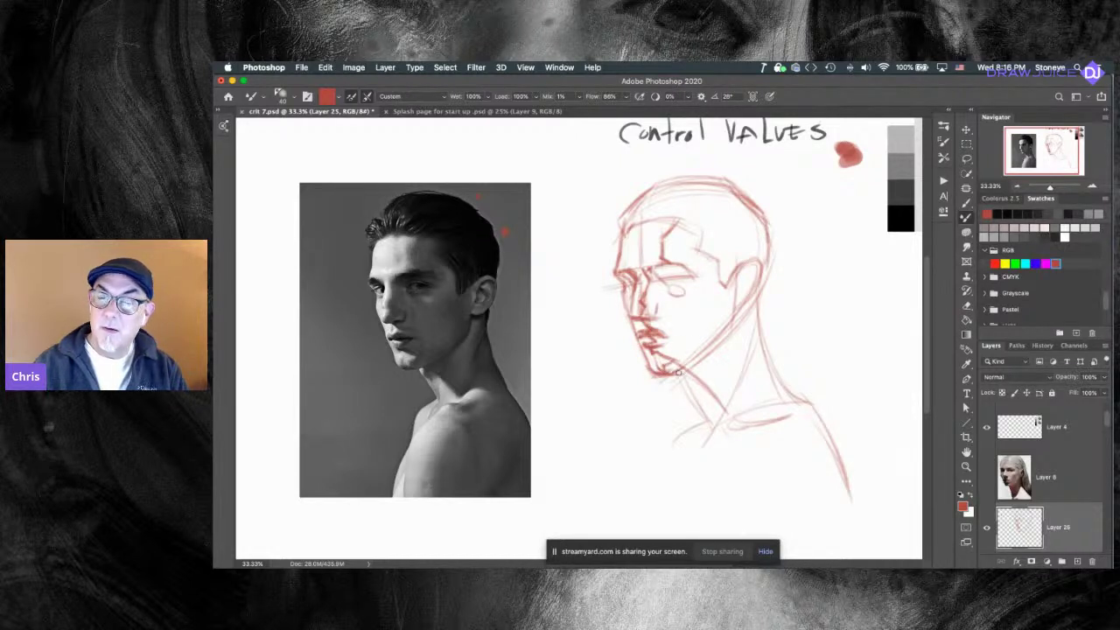
pyautogui.press('e')
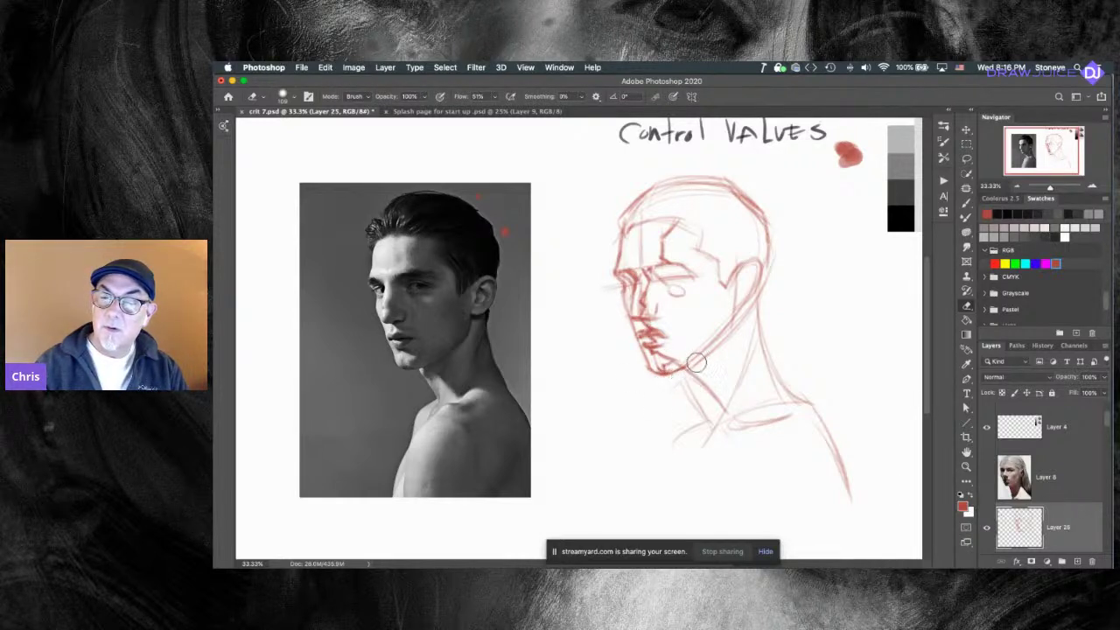
pyautogui.press('b')
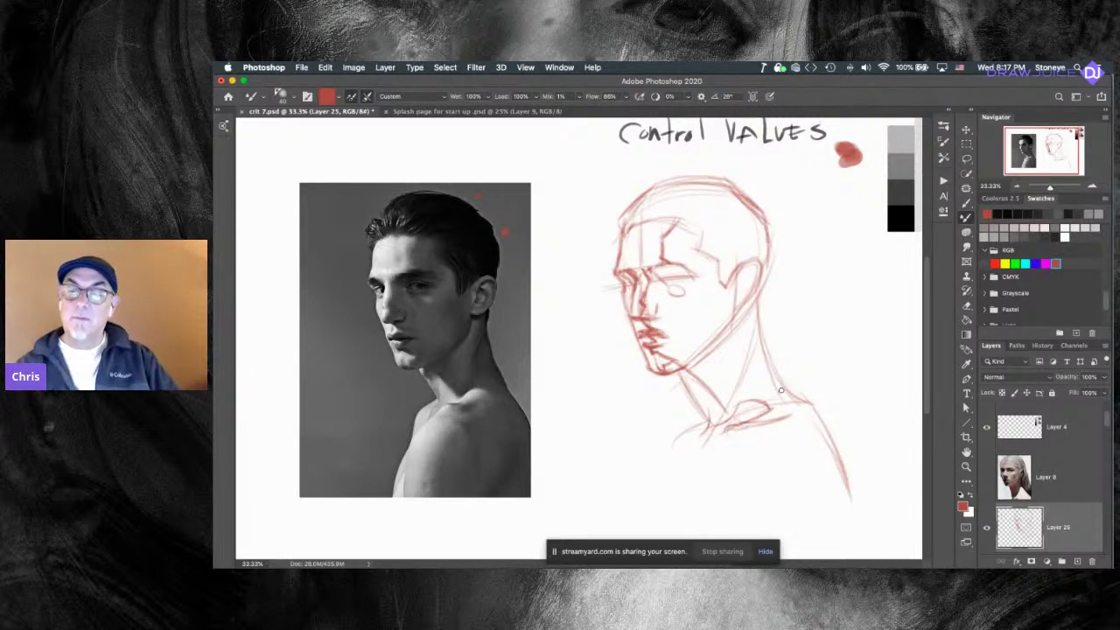
pyautogui.press('e')
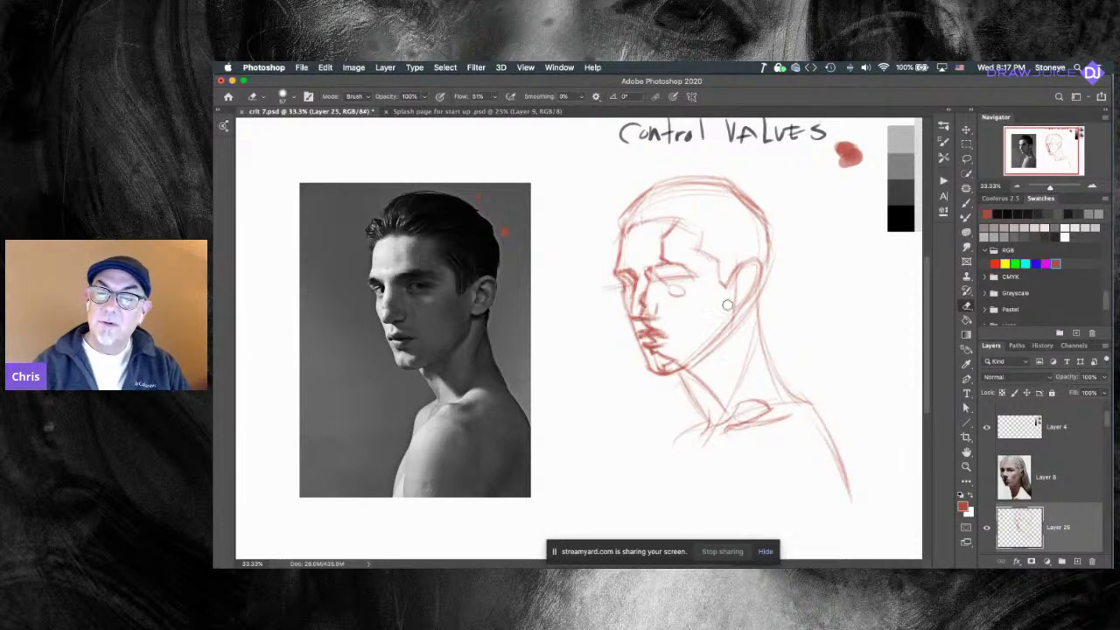
pyautogui.press('b')
# Enlarge the brush and fill the hair from forehead to nape with a flat red tone.
pyautogui.moveTo(712, 315); pyautogui.dragTo(735, 312)
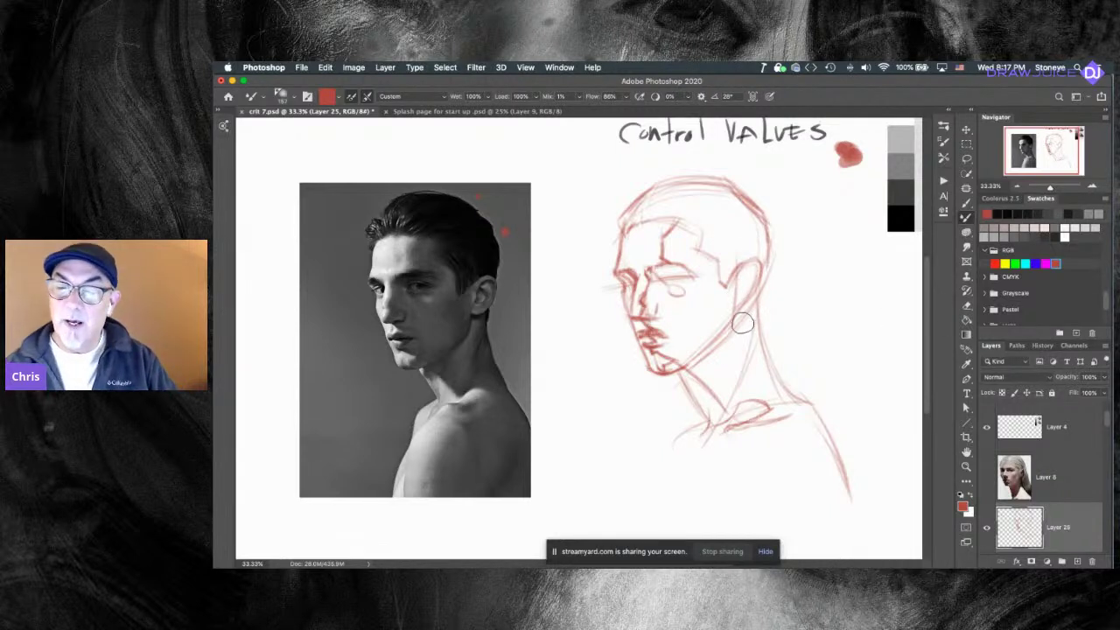
pyautogui.moveTo(737, 329); pyautogui.dragTo(720, 336)
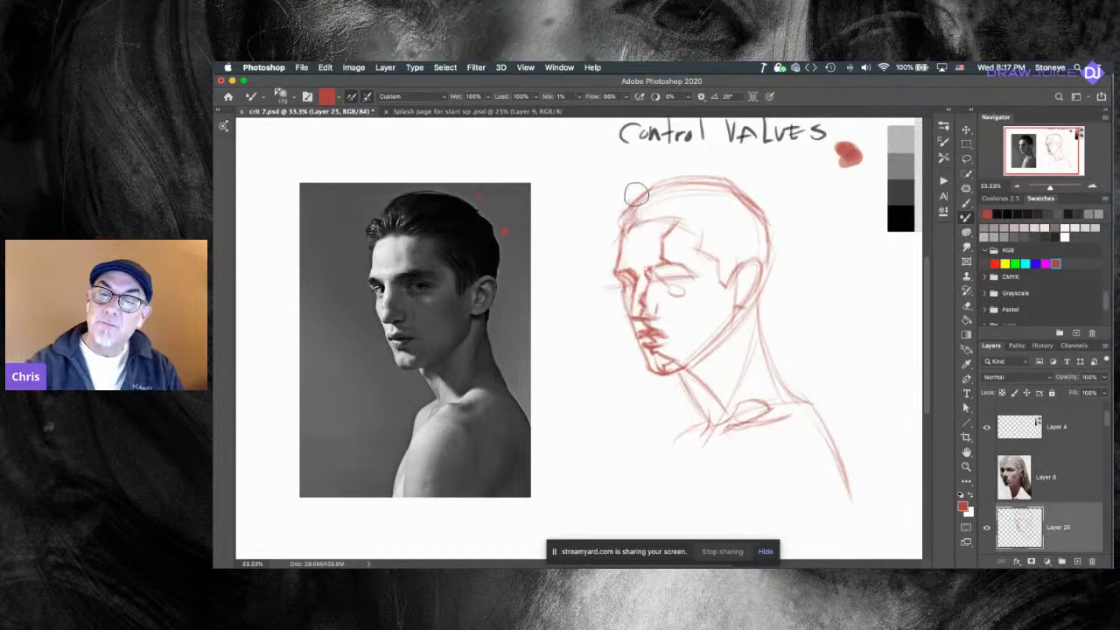
pyautogui.moveTo(661, 220)
pyautogui.mouseDown()
pyautogui.moveTo(656, 185)
pyautogui.moveTo(657, 213)
pyautogui.moveTo(670, 192)
pyautogui.moveTo(671, 219)
pyautogui.moveTo(679, 175)
pyautogui.moveTo(732, 174)
pyautogui.moveTo(688, 214)
pyautogui.moveTo(704, 178)
pyautogui.moveTo(680, 225)
pyautogui.moveTo(728, 181)
pyautogui.moveTo(688, 217)
pyautogui.moveTo(735, 181)
pyautogui.moveTo(737, 194)
pyautogui.moveTo(671, 257)
pyautogui.moveTo(766, 189)
pyautogui.moveTo(713, 246)
pyautogui.moveTo(750, 228)
pyautogui.moveTo(686, 273)
pyautogui.moveTo(766, 232)
pyautogui.moveTo(693, 280)
pyautogui.moveTo(779, 232)
pyautogui.moveTo(702, 199)
pyautogui.moveTo(686, 206)
pyautogui.moveTo(706, 179)
pyautogui.moveTo(687, 233)
pyautogui.mouseUp()
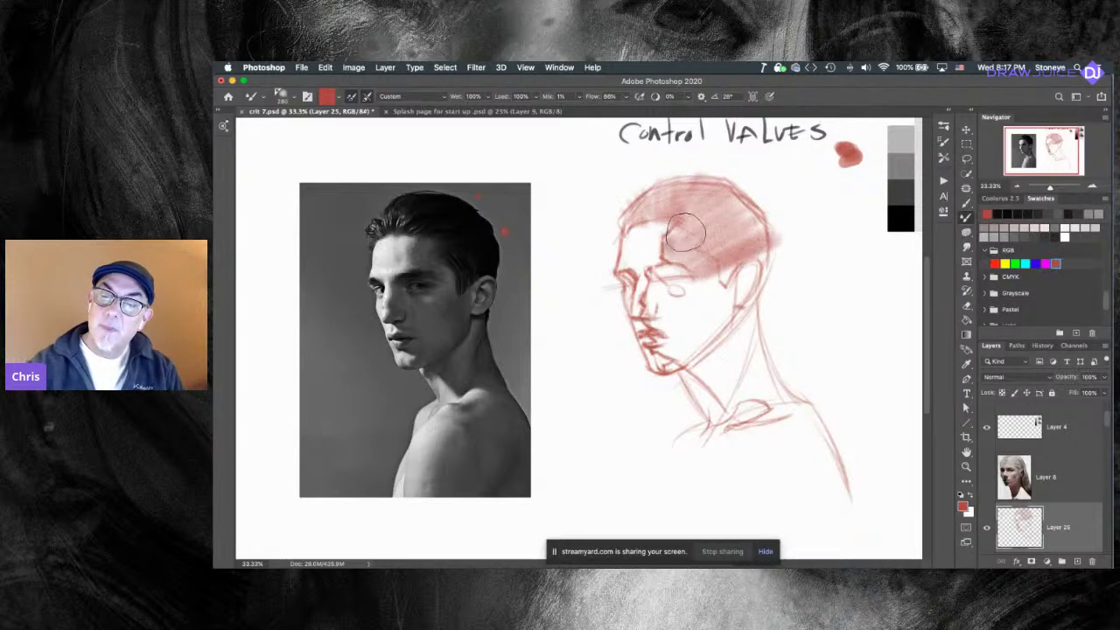
# Shade the shadow side of the face, the ear, the jaw and the neck with a smaller red brush.
pyautogui.moveTo(669, 310)
pyautogui.keyDown('ctrl'); pyautogui.keyDown('alt'); pyautogui.mouseDown()
pyautogui.moveTo(654, 275)
pyautogui.moveTo(657, 298)
pyautogui.moveTo(643, 278)
pyautogui.moveTo(682, 325)
pyautogui.moveTo(661, 297)
pyautogui.moveTo(657, 310)
pyautogui.moveTo(643, 304)
pyautogui.moveTo(668, 322)
pyautogui.moveTo(651, 296)
pyautogui.moveTo(680, 325)
pyautogui.moveTo(645, 280)
pyautogui.moveTo(681, 319)
pyautogui.moveTo(643, 271)
pyautogui.moveTo(681, 315)
pyautogui.moveTo(648, 274)
pyautogui.moveTo(673, 298)
pyautogui.moveTo(650, 271)
pyautogui.moveTo(669, 291)
pyautogui.moveTo(652, 232)
pyautogui.moveTo(668, 277)
pyautogui.moveTo(655, 268)
pyautogui.moveTo(691, 284)
pyautogui.mouseUp(); pyautogui.keyUp('alt'); pyautogui.keyUp('ctrl')
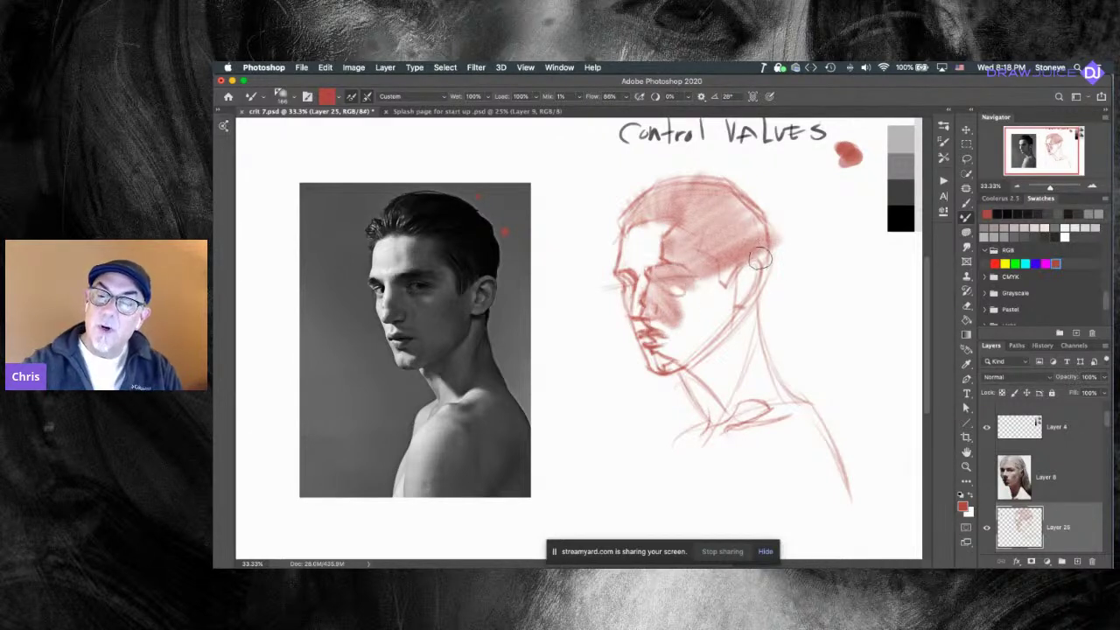
pyautogui.moveTo(699, 226)
pyautogui.mouseDown()
pyautogui.moveTo(773, 173)
pyautogui.moveTo(718, 214)
pyautogui.mouseUp()
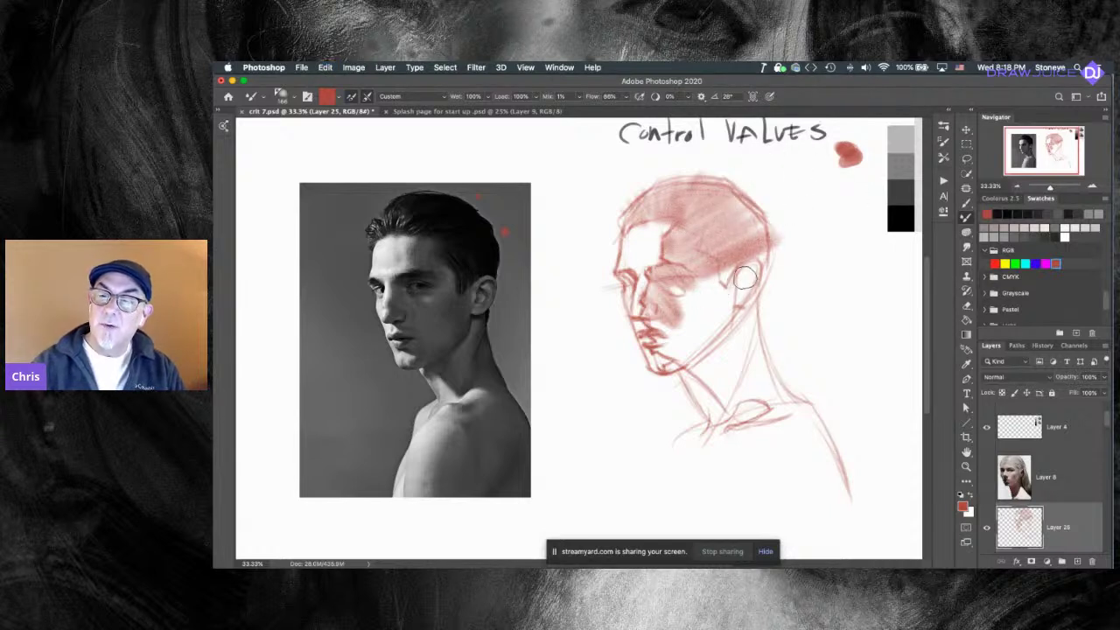
pyautogui.moveTo(760, 266)
pyautogui.mouseDown()
pyautogui.moveTo(674, 302)
pyautogui.moveTo(768, 254)
pyautogui.moveTo(664, 319)
pyautogui.moveTo(758, 271)
pyautogui.moveTo(723, 298)
pyautogui.moveTo(748, 286)
pyautogui.mouseUp()
pyautogui.moveTo(673, 328); pyautogui.dragTo(759, 288)
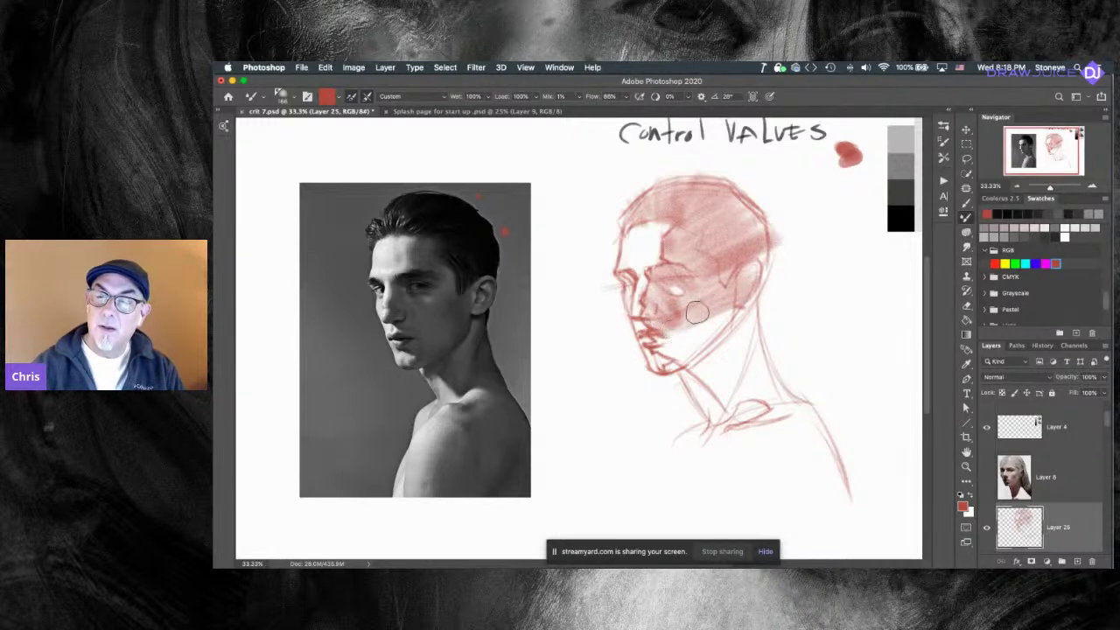
pyautogui.moveTo(655, 343)
pyautogui.mouseDown()
pyautogui.moveTo(707, 314)
pyautogui.moveTo(760, 309)
pyautogui.moveTo(662, 356)
pyautogui.moveTo(761, 300)
pyautogui.moveTo(692, 338)
pyautogui.moveTo(758, 317)
pyautogui.moveTo(674, 367)
pyautogui.moveTo(760, 327)
pyautogui.moveTo(690, 378)
pyautogui.moveTo(773, 351)
pyautogui.moveTo(744, 416)
pyautogui.mouseUp()
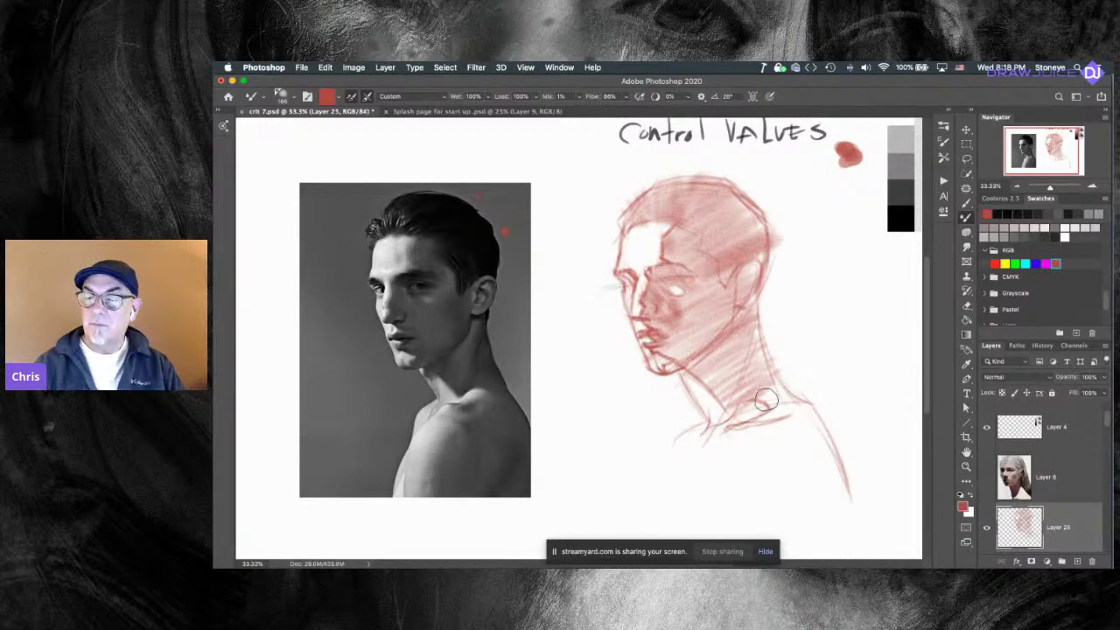
# Shade the top of the shoulder behind the collarbone, undoing the broader strokes tried down the arm.
pyautogui.moveTo(791, 408)
pyautogui.mouseDown()
pyautogui.moveTo(808, 409)
pyautogui.moveTo(785, 400)
pyautogui.moveTo(792, 408)
pyautogui.mouseUp()
pyautogui.moveTo(741, 437)
pyautogui.mouseDown()
pyautogui.moveTo(790, 425)
pyautogui.moveTo(740, 450)
pyautogui.moveTo(849, 438)
pyautogui.mouseUp()
pyautogui.press('super+z')
pyautogui.moveTo(770, 438)
pyautogui.mouseDown()
pyautogui.moveTo(802, 455)
pyautogui.moveTo(776, 415)
pyautogui.moveTo(818, 440)
pyautogui.moveTo(797, 407)
pyautogui.moveTo(834, 497)
pyautogui.moveTo(780, 403)
pyautogui.moveTo(823, 506)
pyautogui.moveTo(774, 421)
pyautogui.moveTo(797, 491)
pyautogui.moveTo(778, 459)
pyautogui.moveTo(742, 445)
pyautogui.moveTo(778, 429)
pyautogui.moveTo(732, 480)
pyautogui.moveTo(731, 498)
pyautogui.moveTo(820, 420)
pyautogui.mouseUp()
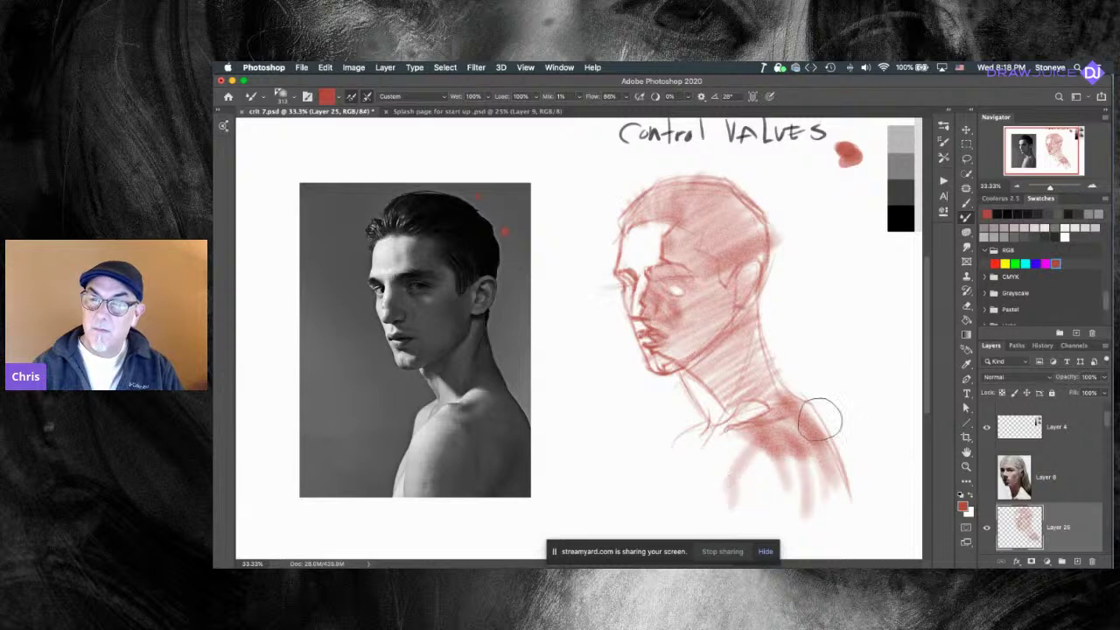
pyautogui.press('super+z')
pyautogui.press('super+z')
pyautogui.press('super+z')
pyautogui.press('super+z')
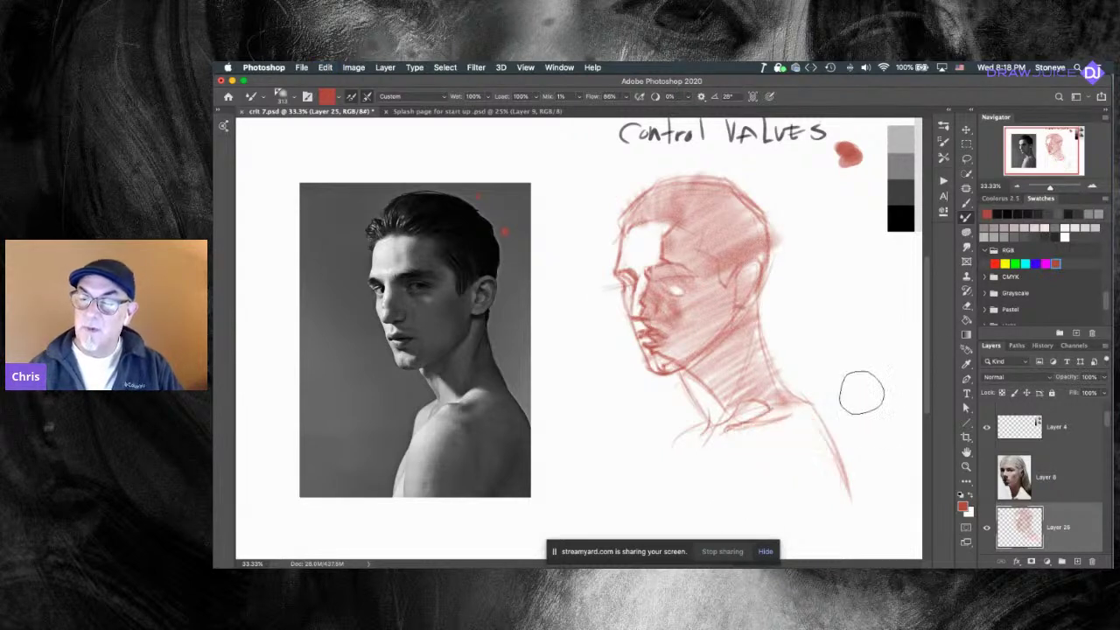
pyautogui.moveTo(773, 423)
pyautogui.mouseDown()
pyautogui.moveTo(806, 413)
pyautogui.moveTo(729, 435)
pyautogui.moveTo(819, 419)
pyautogui.moveTo(794, 400)
pyautogui.mouseUp()
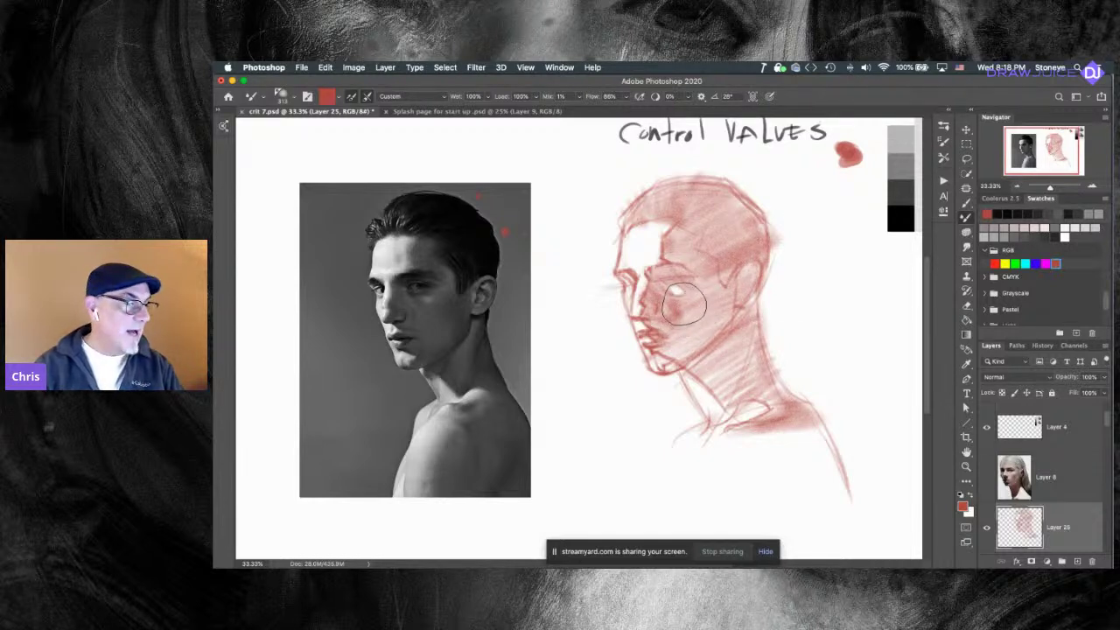
# Set the Eraser opacity to 20% and soften the cheek shadow below the near eye, undoing the trial brush stroke.
pyautogui.press('r')
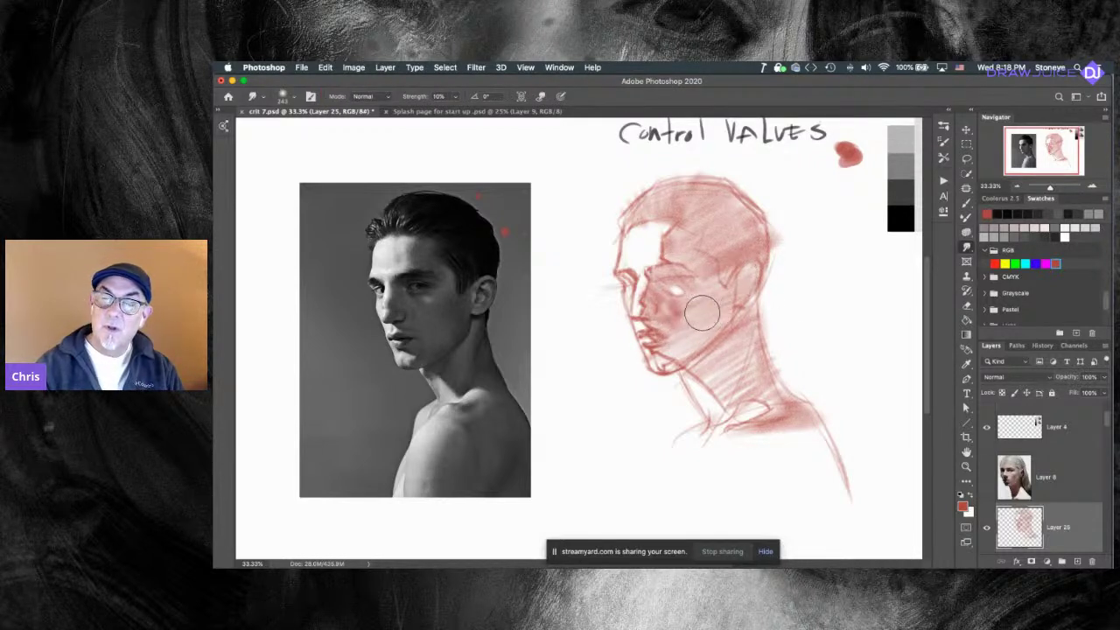
pyautogui.press('e')
pyautogui.moveTo(680, 294); pyautogui.dragTo(710, 317)
pyautogui.press('2')
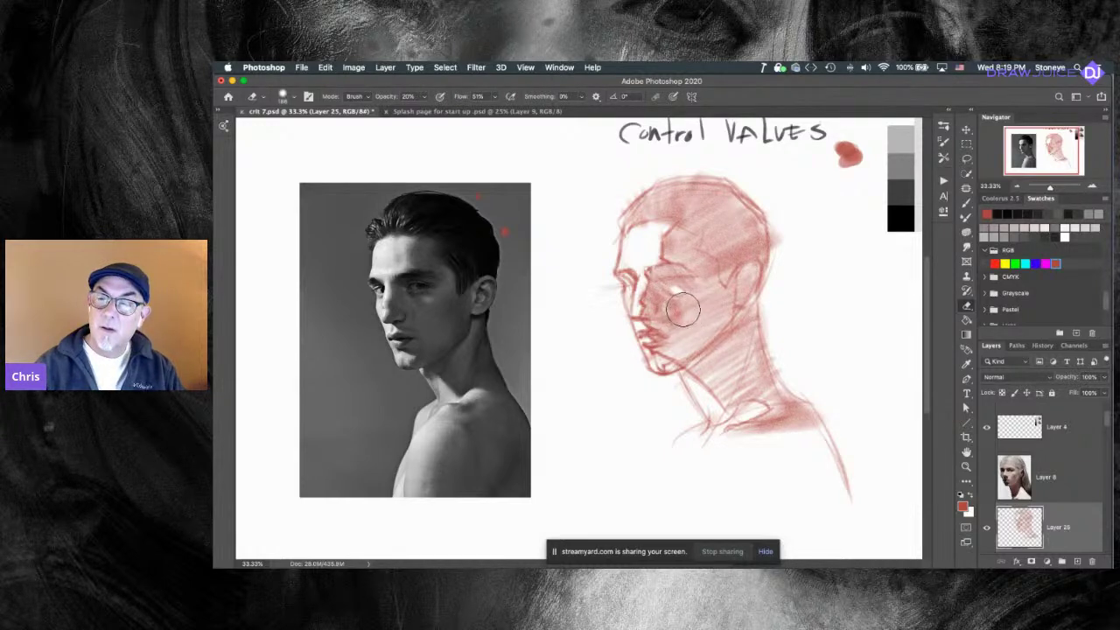
pyautogui.press('b')
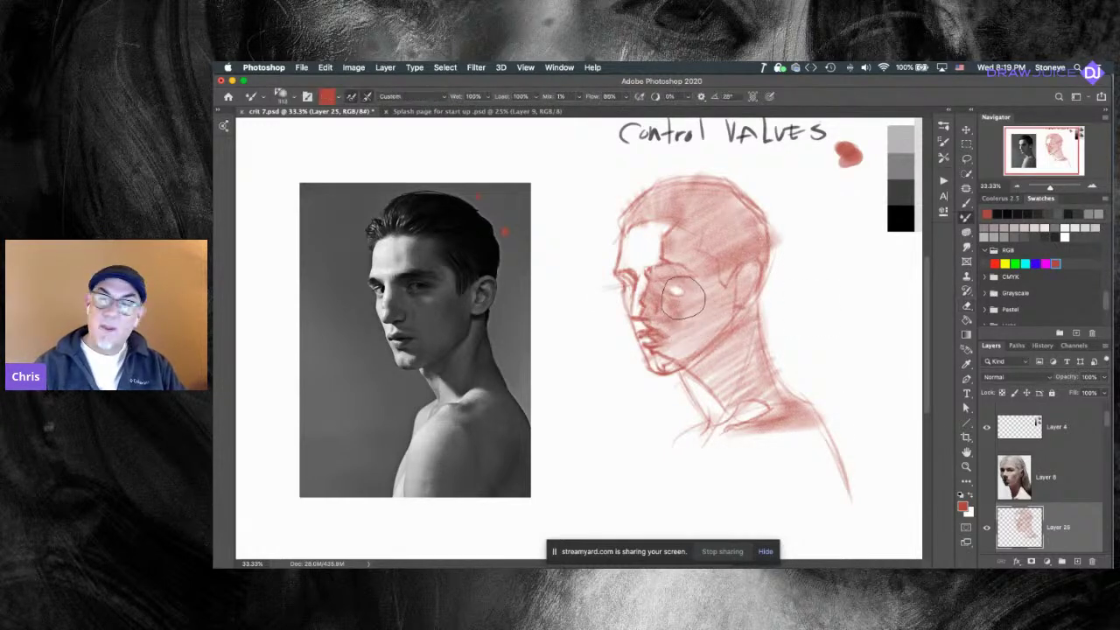
pyautogui.moveTo(670, 322)
pyautogui.mouseDown()
pyautogui.moveTo(642, 323)
pyautogui.moveTo(648, 297)
pyautogui.mouseUp()
pyautogui.press('super+z')
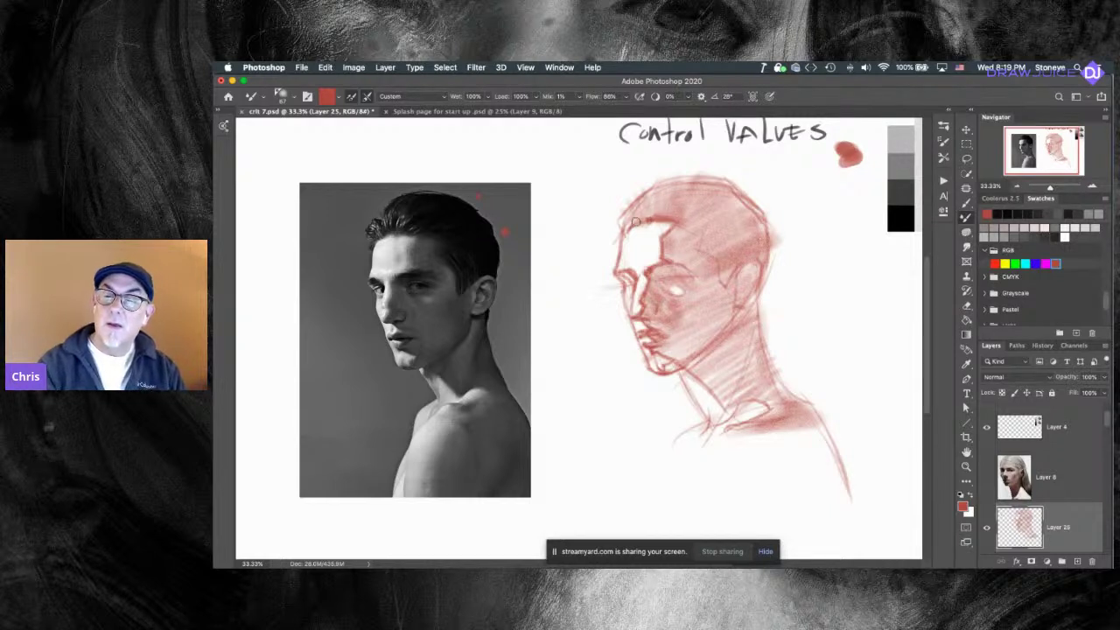
# Try broad red shading over the head and neck with a much larger brush, and undo the strokes.
pyautogui.moveTo(777, 300)
pyautogui.mouseDown()
pyautogui.moveTo(749, 265)
pyautogui.moveTo(723, 285)
pyautogui.moveTo(753, 272)
pyautogui.moveTo(755, 300)
pyautogui.moveTo(768, 271)
pyautogui.mouseUp()
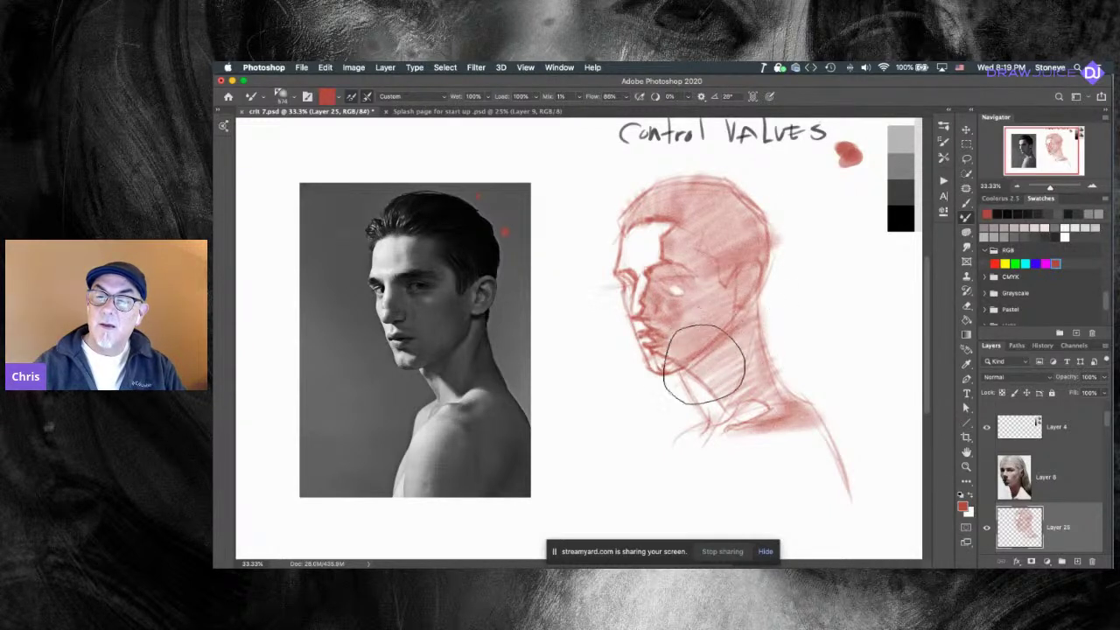
pyautogui.moveTo(828, 315)
pyautogui.mouseDown()
pyautogui.moveTo(880, 298)
pyautogui.moveTo(837, 334)
pyautogui.moveTo(876, 317)
pyautogui.moveTo(843, 350)
pyautogui.moveTo(880, 338)
pyautogui.moveTo(843, 369)
pyautogui.moveTo(888, 346)
pyautogui.mouseUp()
pyautogui.press('super+z')
pyautogui.press('super+z')
pyautogui.press('super+z')
pyautogui.press('super+z')
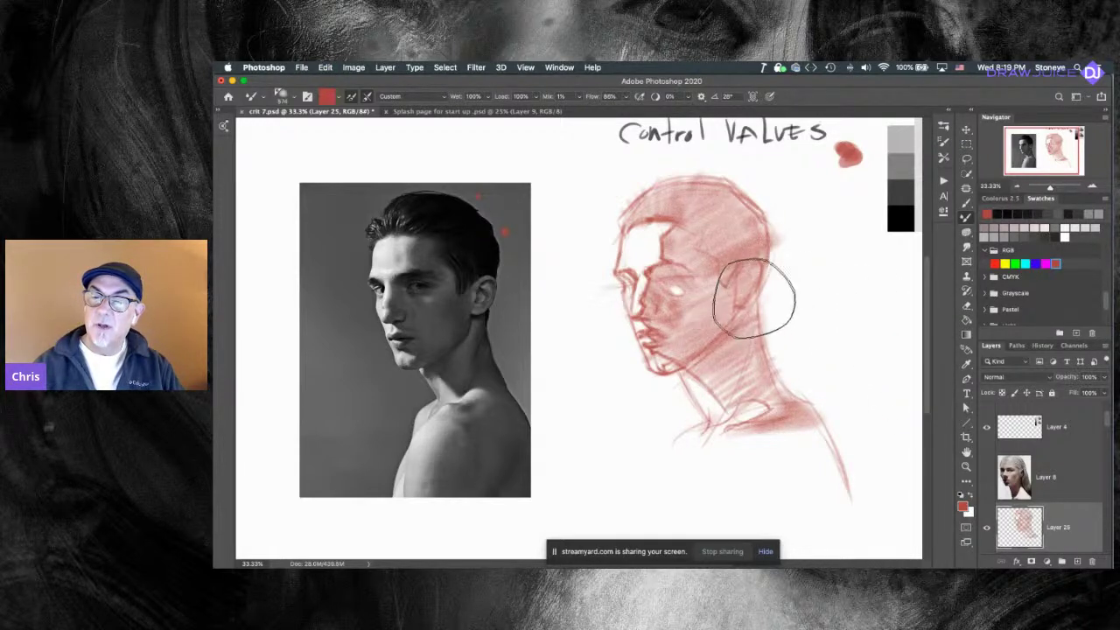
# Reduce the brush size and even out the red tone across the hair and shadowed cheek, undoing surplus strokes.
pyautogui.moveTo(653, 343)
pyautogui.keyDown('ctrl'); pyautogui.keyDown('alt'); pyautogui.mouseDown()
pyautogui.moveTo(669, 342)
pyautogui.moveTo(633, 343)
pyautogui.mouseUp(); pyautogui.keyUp('alt'); pyautogui.keyUp('ctrl')
pyautogui.press('super+z')
pyautogui.keyDown('super'); pyautogui.moveTo(669, 305); pyautogui.dragTo(672, 306); pyautogui.keyUp('super')
pyautogui.press('super+z')
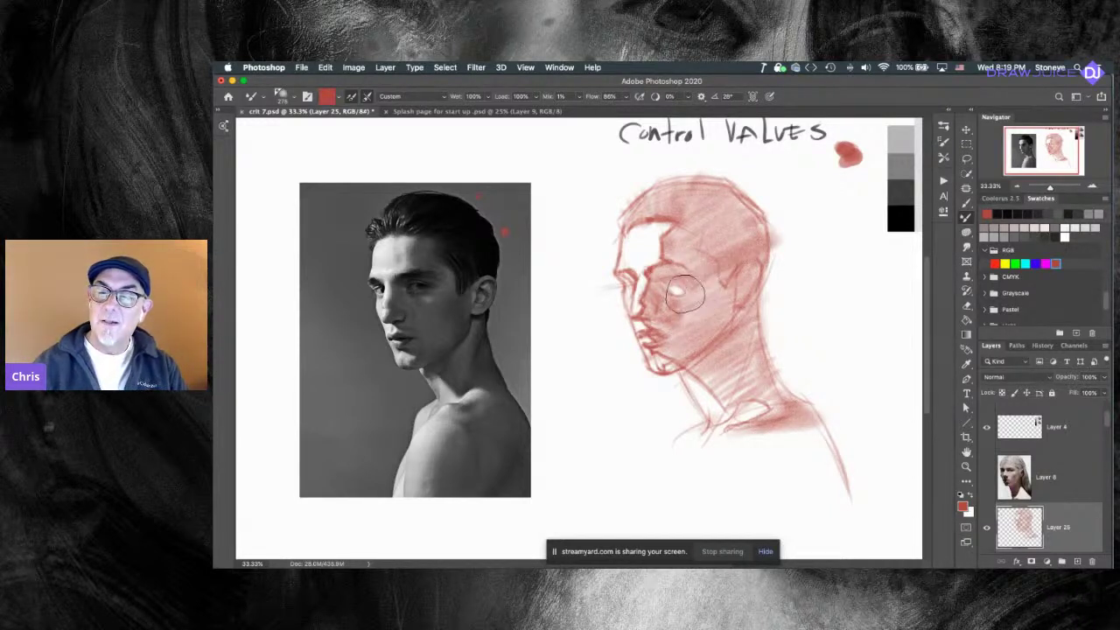
pyautogui.moveTo(668, 364); pyautogui.dragTo(654, 366)
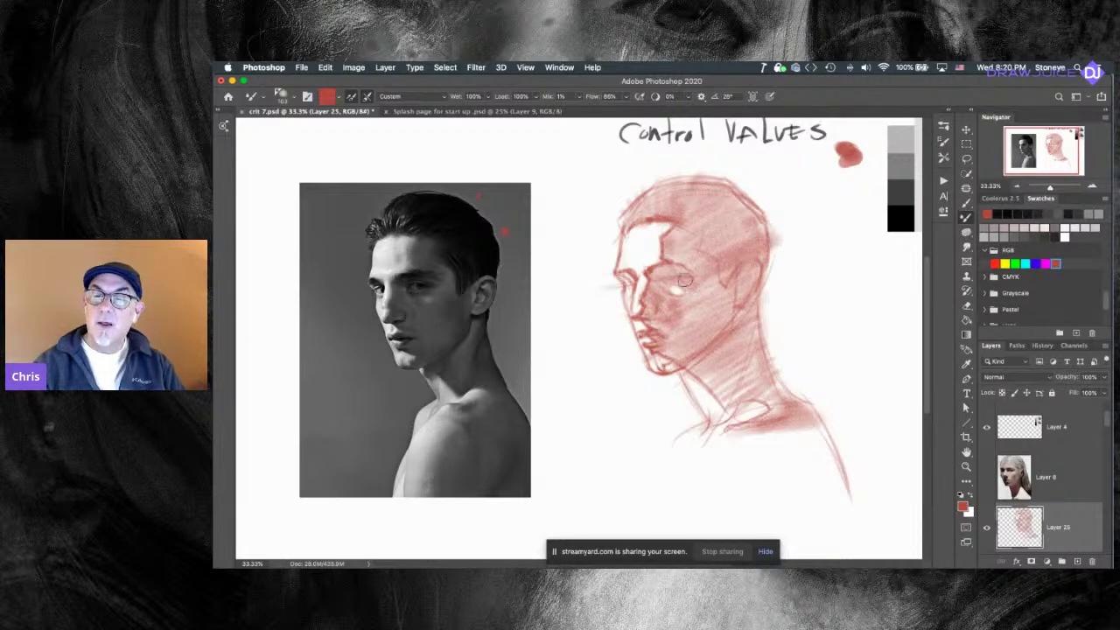
# Enlarge the brush and lay a first faint red tone along the temple side of the white forehead.
pyautogui.press('super+equal')
pyautogui.moveTo(656, 365)
pyautogui.mouseDown()
pyautogui.moveTo(775, 423)
pyautogui.moveTo(727, 394)
pyautogui.moveTo(732, 381)
pyautogui.moveTo(655, 416)
pyautogui.moveTo(671, 405)
pyautogui.mouseUp()
pyautogui.moveTo(765, 264); pyautogui.dragTo(788, 263)
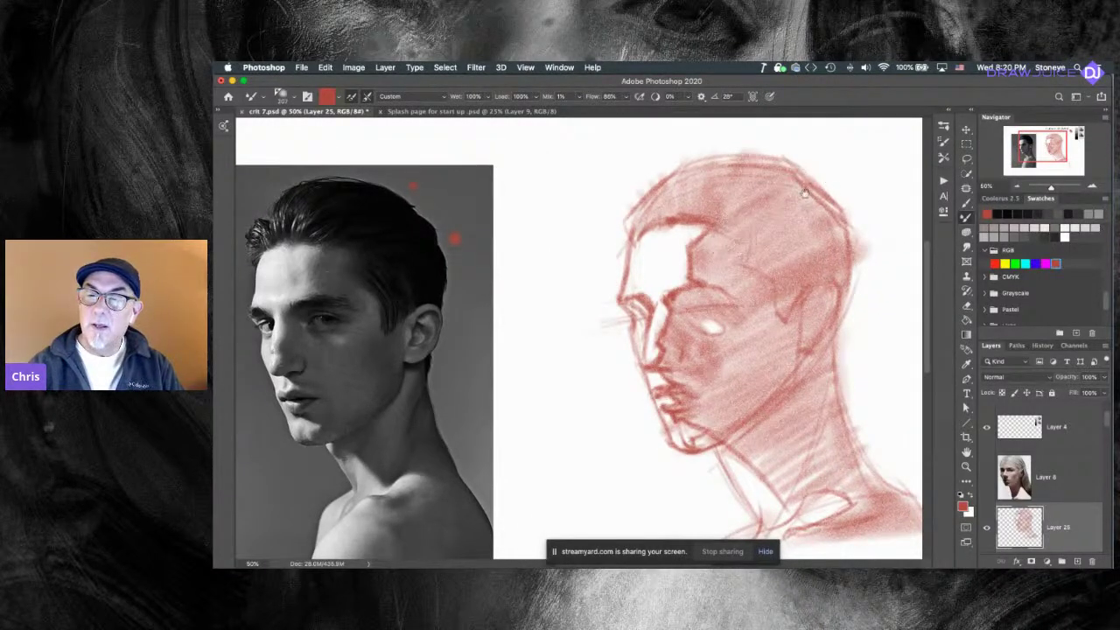
pyautogui.hscroll(-5, 795, 187)
pyautogui.scroll(-3, 796, 187)
pyautogui.hscroll(3, 806, 271)
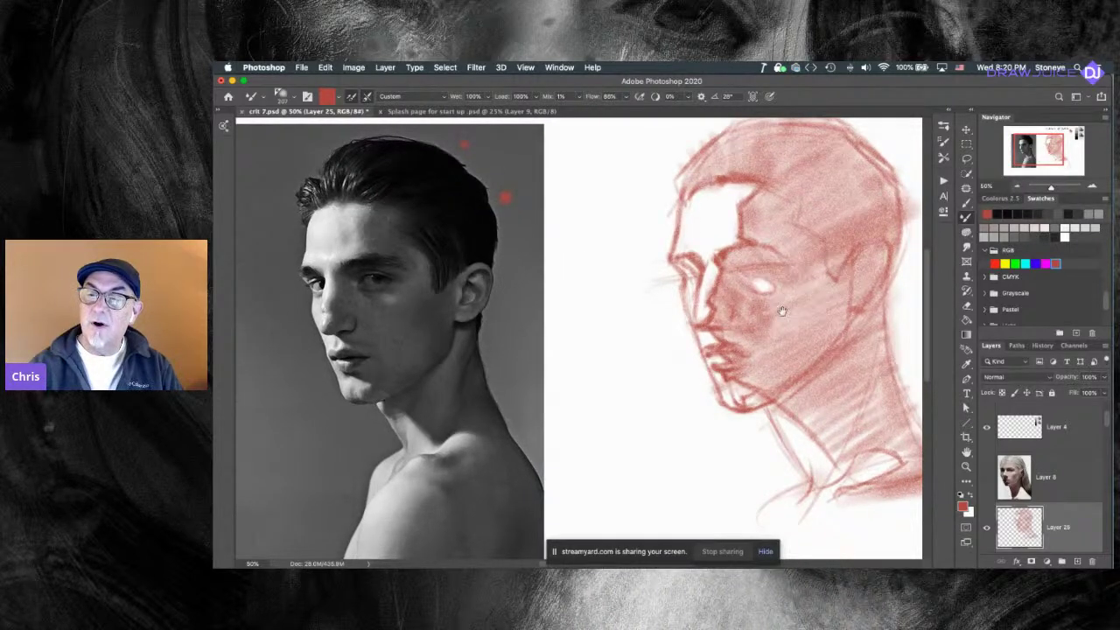
pyautogui.scroll(3, 788, 289)
pyautogui.moveTo(705, 379)
pyautogui.mouseDown()
pyautogui.moveTo(682, 385)
pyautogui.moveTo(694, 377)
pyautogui.mouseUp()
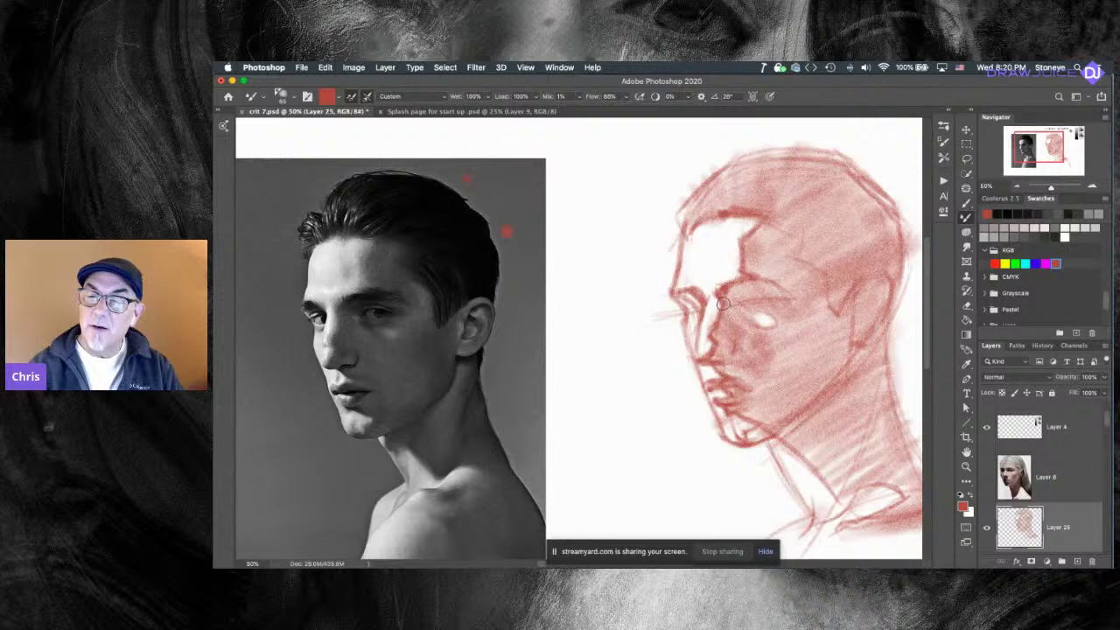
pyautogui.moveTo(693, 325); pyautogui.dragTo(716, 326)
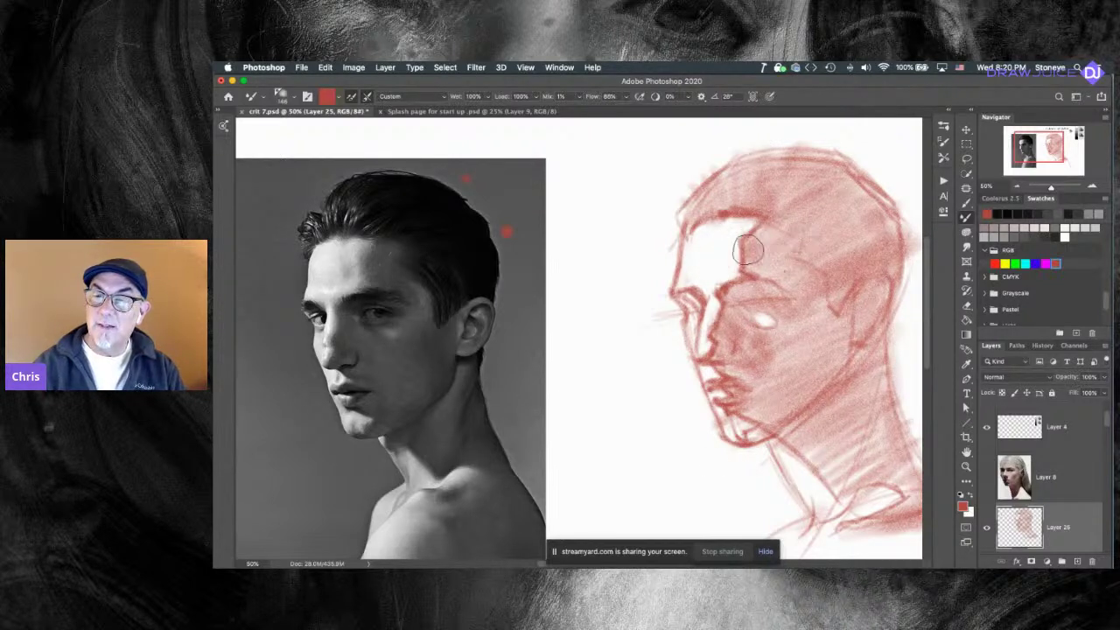
pyautogui.moveTo(727, 260)
pyautogui.mouseDown()
pyautogui.moveTo(740, 287)
pyautogui.moveTo(763, 286)
pyautogui.mouseUp()
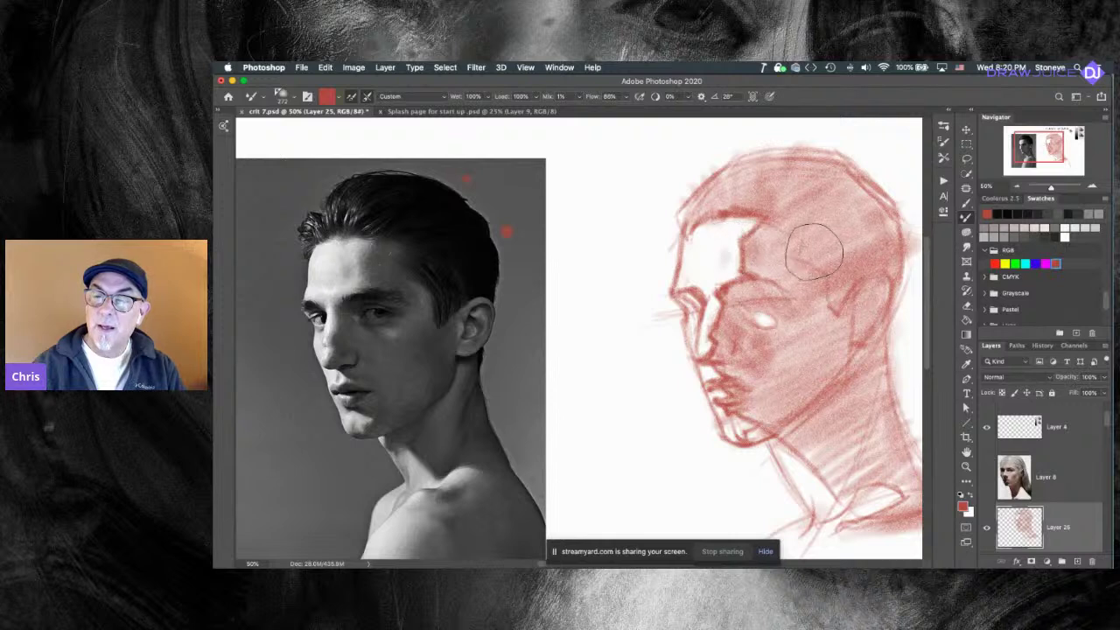
# Soften the transition from the lit forehead into the shadowed temple with light strokes, undoing surplus ones.
pyautogui.moveTo(739, 250); pyautogui.dragTo(755, 227)
pyautogui.press('super+z')
pyautogui.moveTo(738, 273); pyautogui.dragTo(729, 273)
pyautogui.press('super+z')
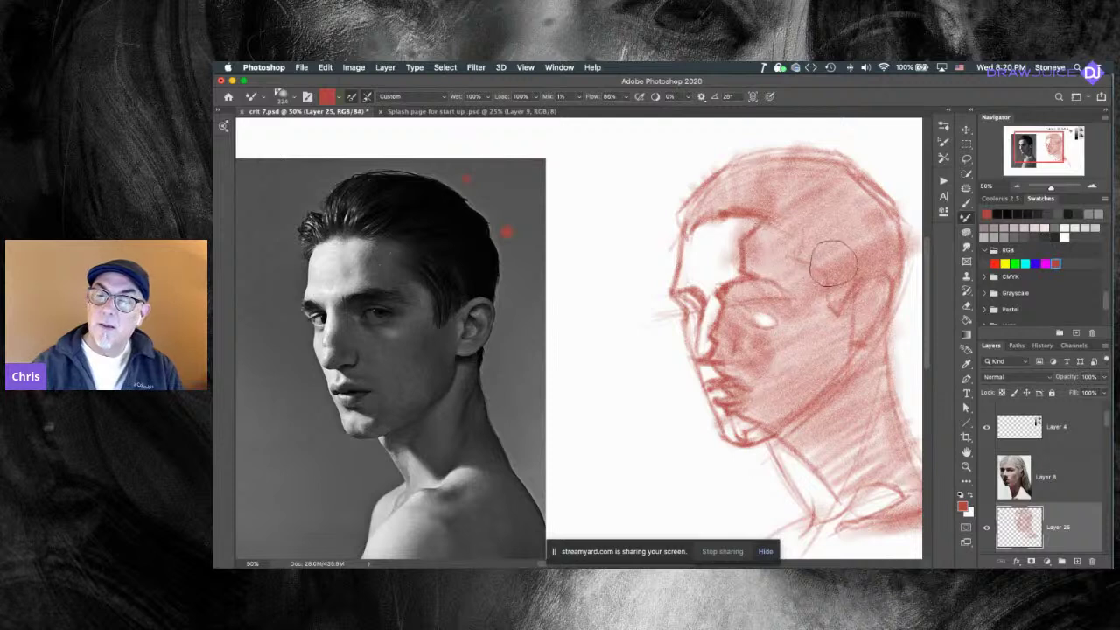
pyautogui.moveTo(721, 305); pyautogui.dragTo(707, 306)
pyautogui.press('super+z')
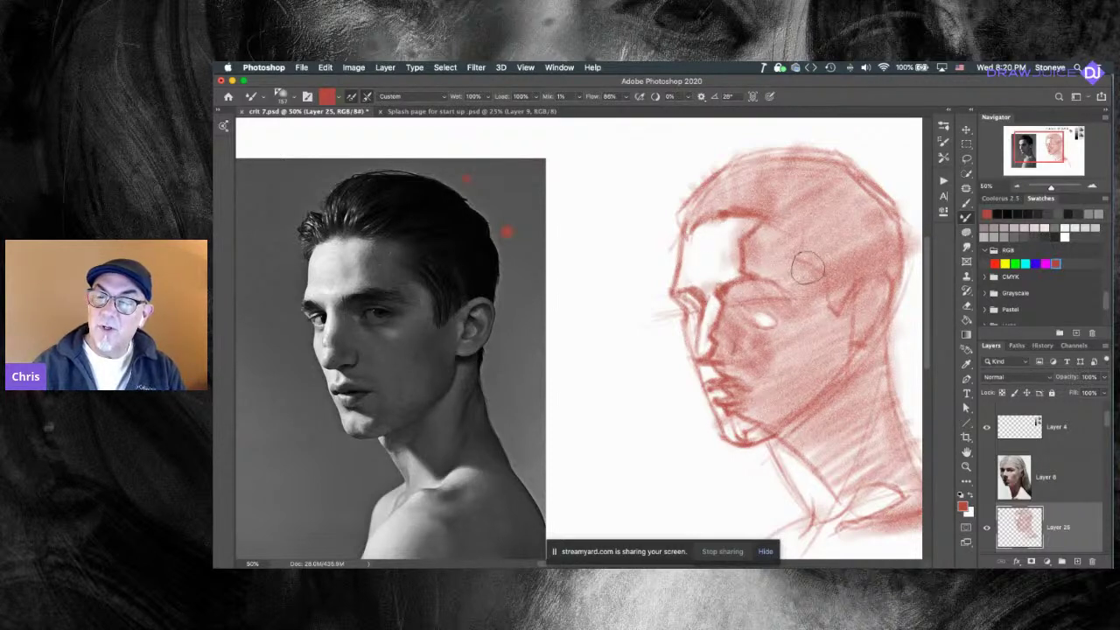
pyautogui.moveTo(727, 310); pyautogui.dragTo(722, 281)
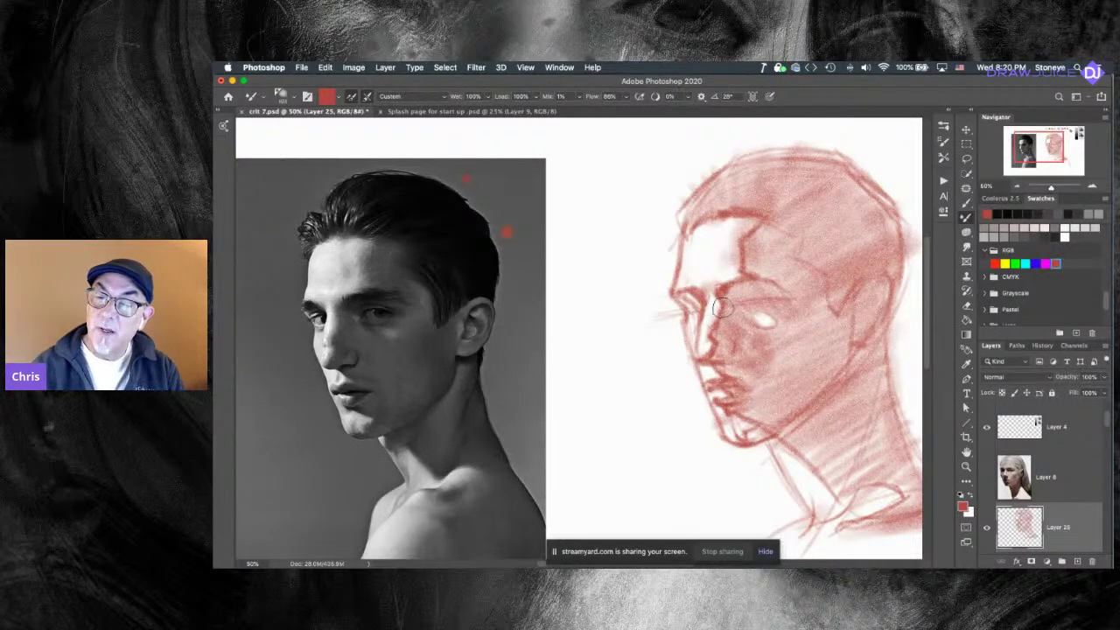
# Add a light tone across the lower forehead and darken the far eyebrow and the inner brow above the nose.
pyautogui.moveTo(722, 308); pyautogui.dragTo(714, 331)
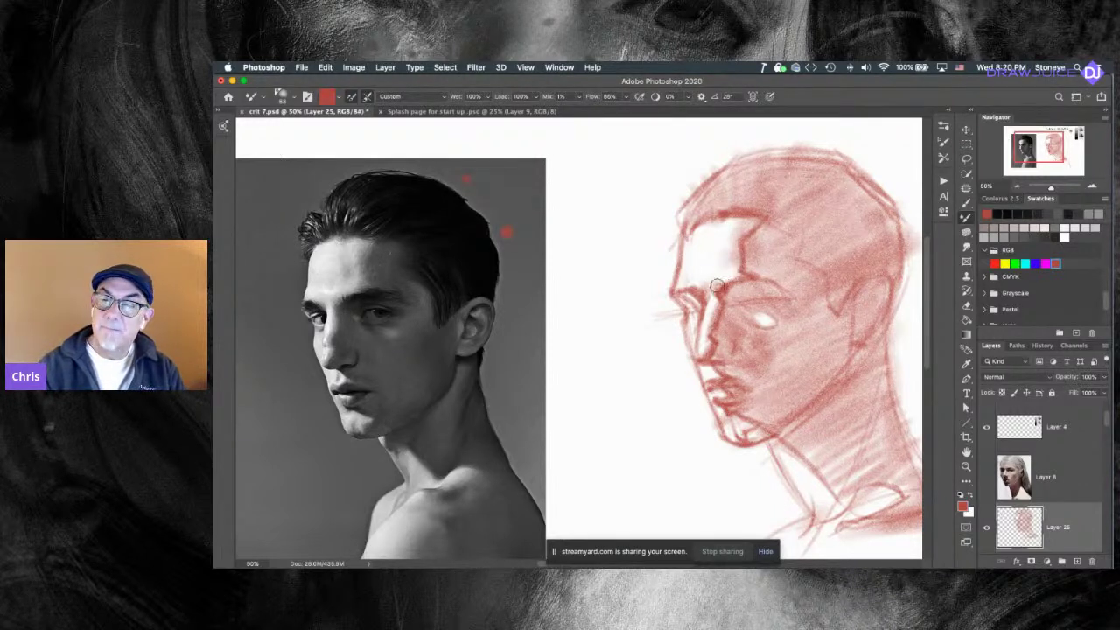
pyautogui.keyDown('ctrl'); pyautogui.keyDown('alt'); pyautogui.moveTo(718, 286); pyautogui.dragTo(752, 286); pyautogui.keyUp('alt'); pyautogui.keyUp('ctrl')
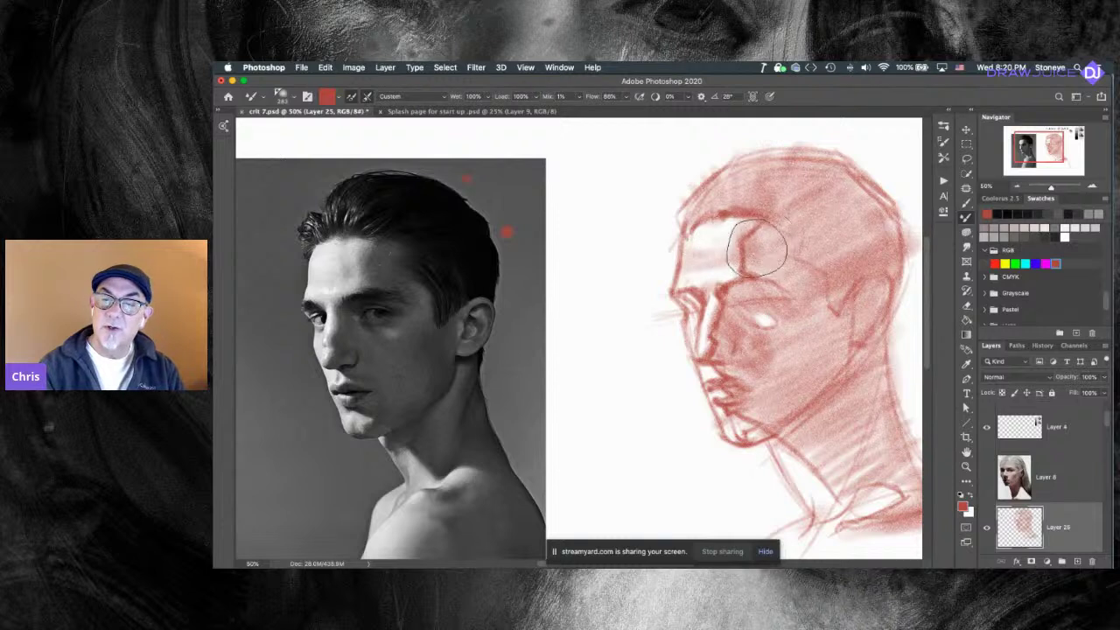
pyautogui.moveTo(742, 321)
pyautogui.mouseDown()
pyautogui.moveTo(719, 335)
pyautogui.moveTo(750, 328)
pyautogui.mouseUp()
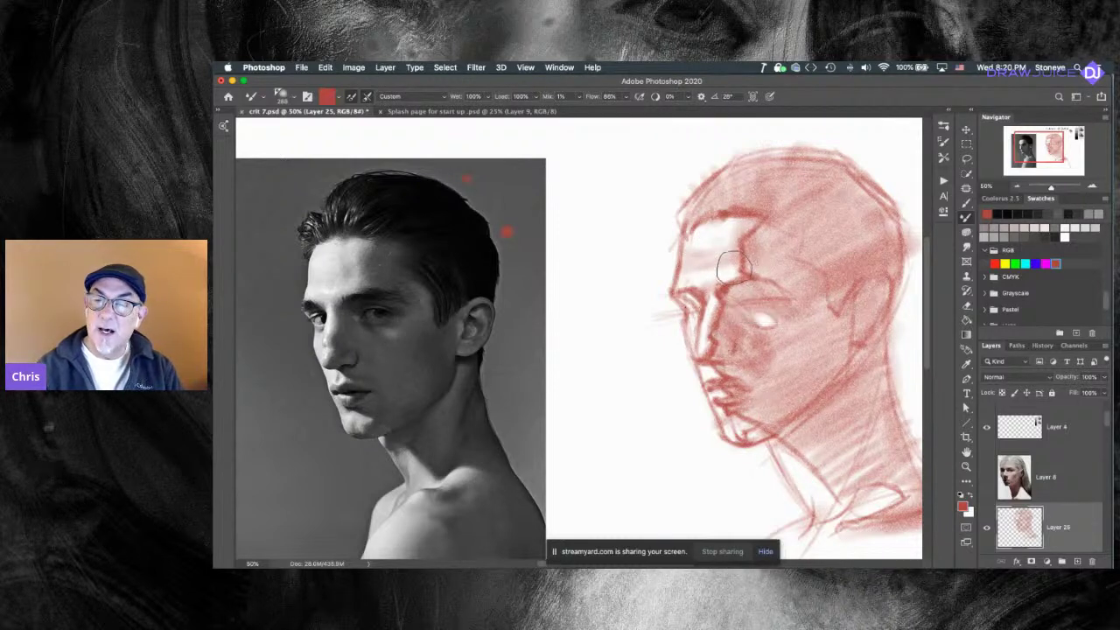
pyautogui.moveTo(693, 352)
pyautogui.mouseDown()
pyautogui.moveTo(674, 347)
pyautogui.moveTo(675, 297)
pyautogui.mouseUp()
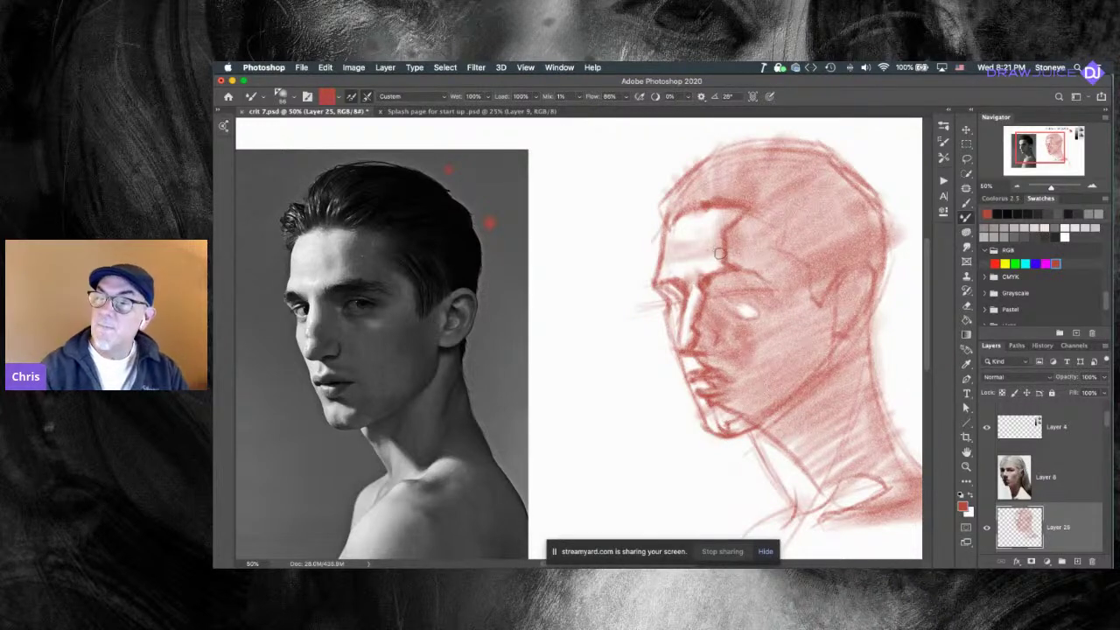
pyautogui.moveTo(674, 303); pyautogui.dragTo(669, 302)
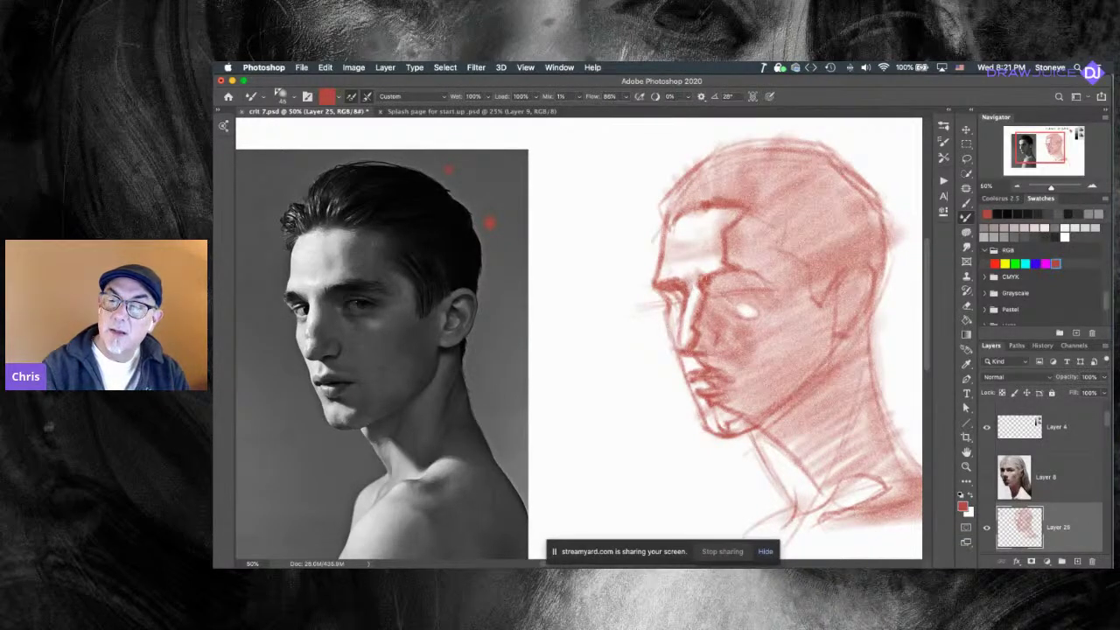
# Set the Eraser opacity to 80%, clean out the area around the far eye, and redraw that eye with darker red accents.
pyautogui.press('e')
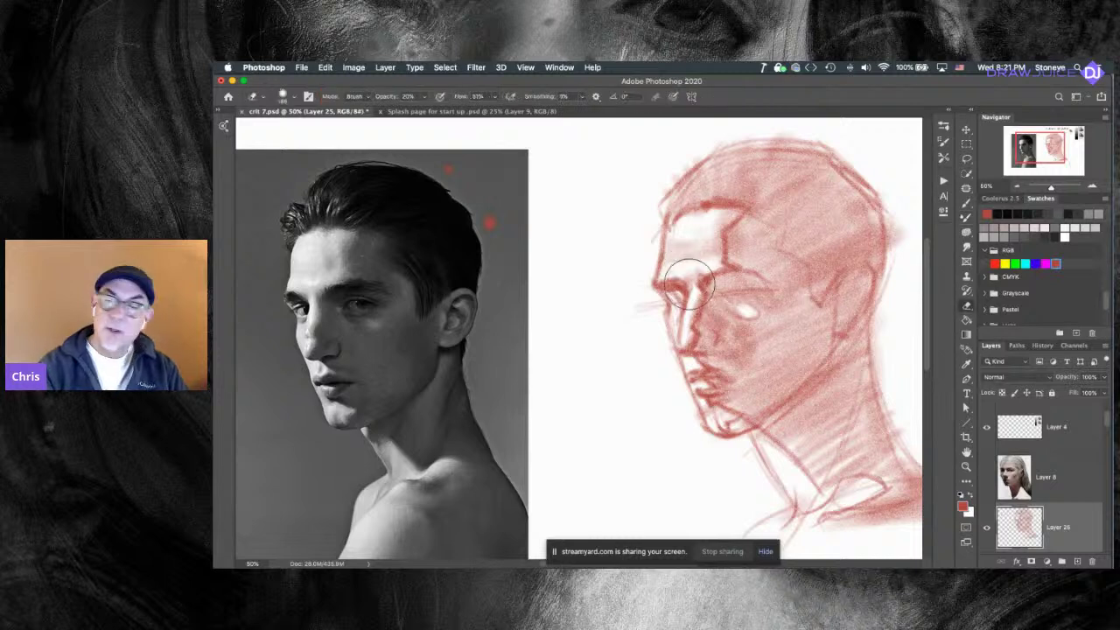
pyautogui.moveTo(672, 309)
pyautogui.mouseDown()
pyautogui.moveTo(655, 314)
pyautogui.moveTo(667, 294)
pyautogui.mouseUp()
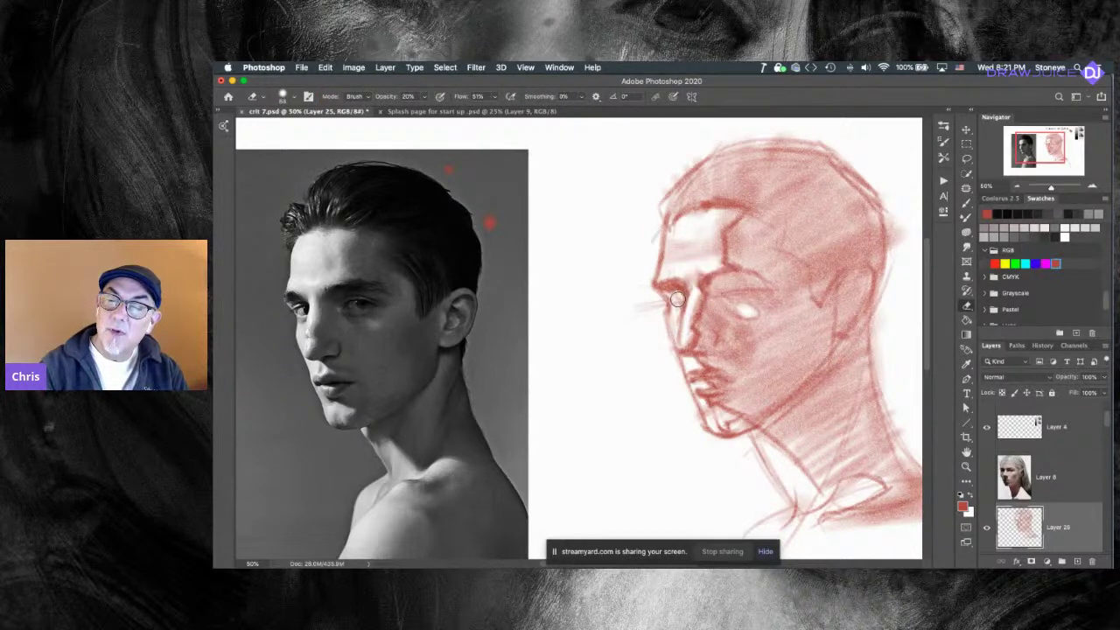
pyautogui.press('8')
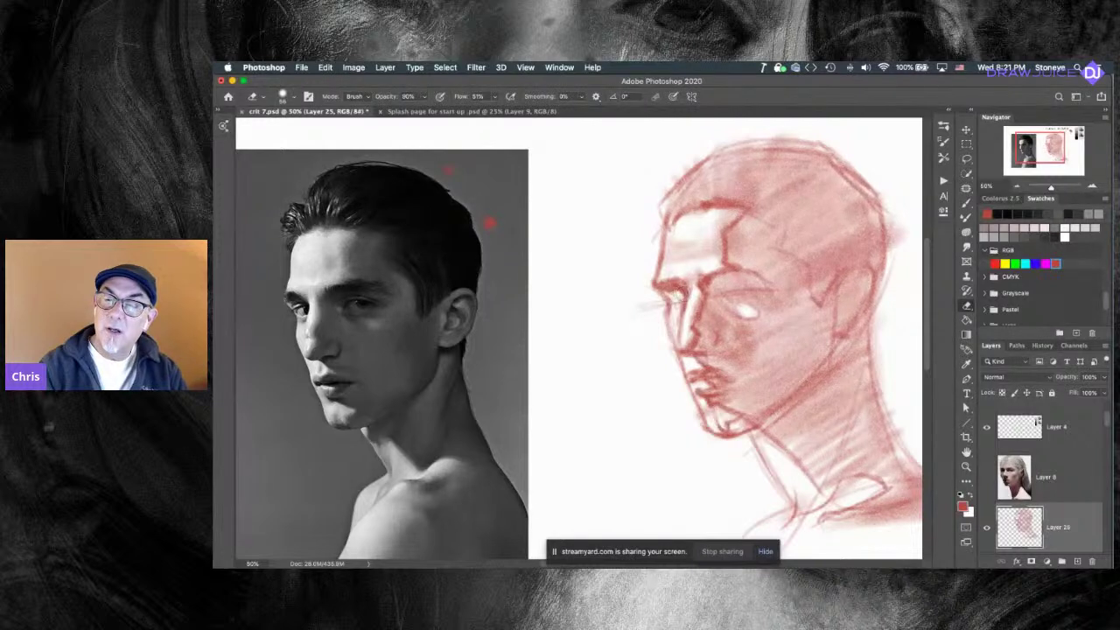
pyautogui.press('b')
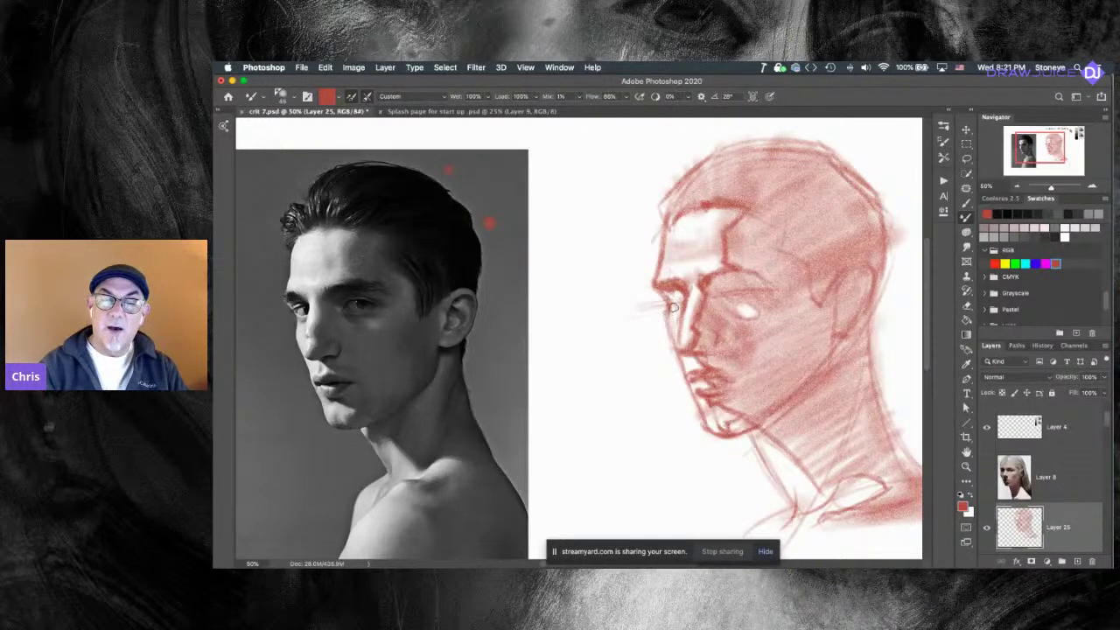
pyautogui.moveTo(674, 311); pyautogui.dragTo(667, 313)
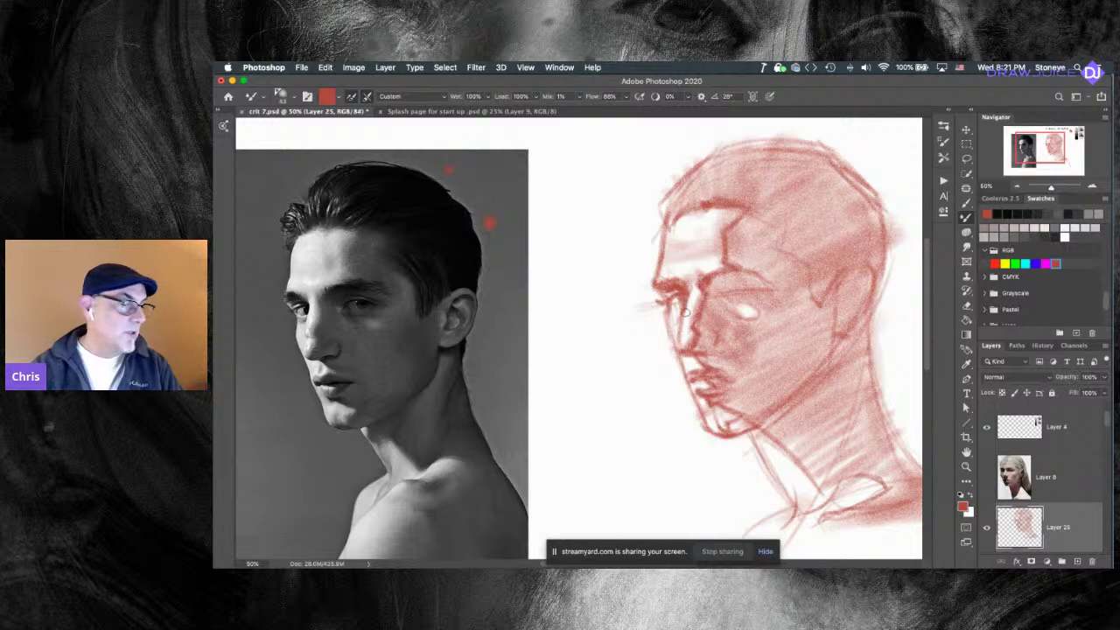
# Smudge the light and shadow edge along the nose at 10% strength and return to the Mixer Brush.
pyautogui.press('e')
pyautogui.press('super+z')
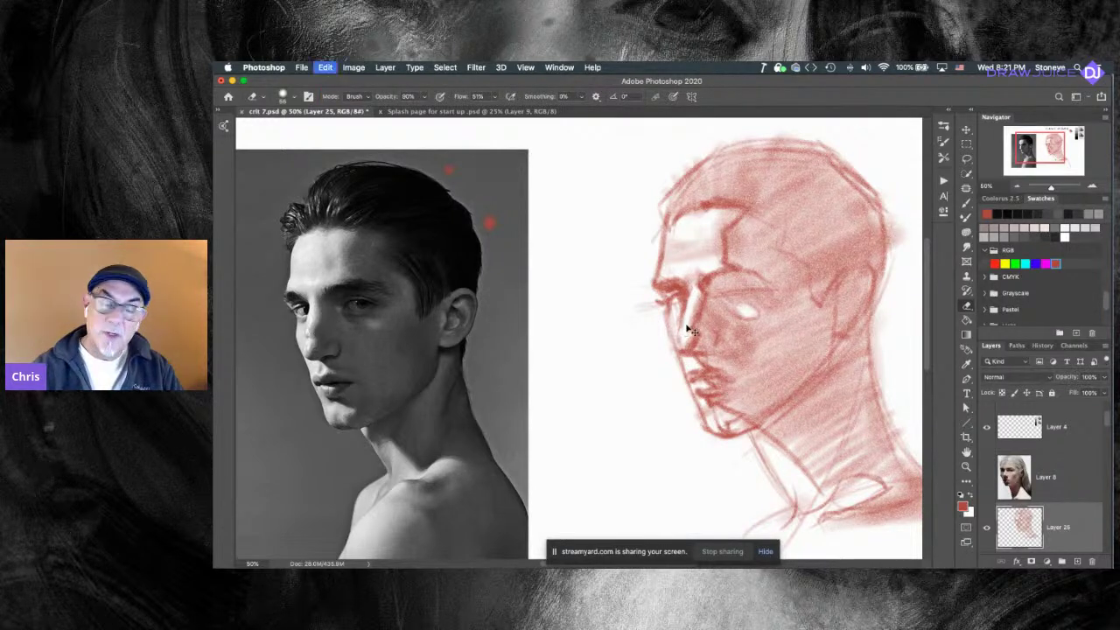
pyautogui.press('r')
pyautogui.moveTo(682, 356)
pyautogui.mouseDown()
pyautogui.moveTo(664, 360)
pyautogui.moveTo(694, 300)
pyautogui.moveTo(674, 357)
pyautogui.mouseUp()
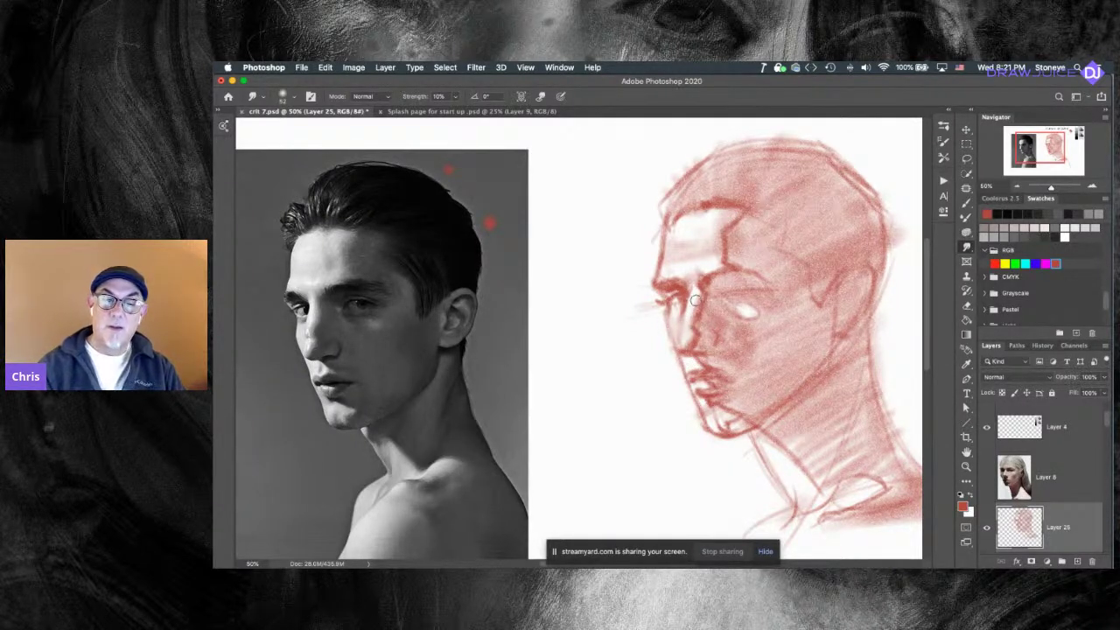
pyautogui.press('b')
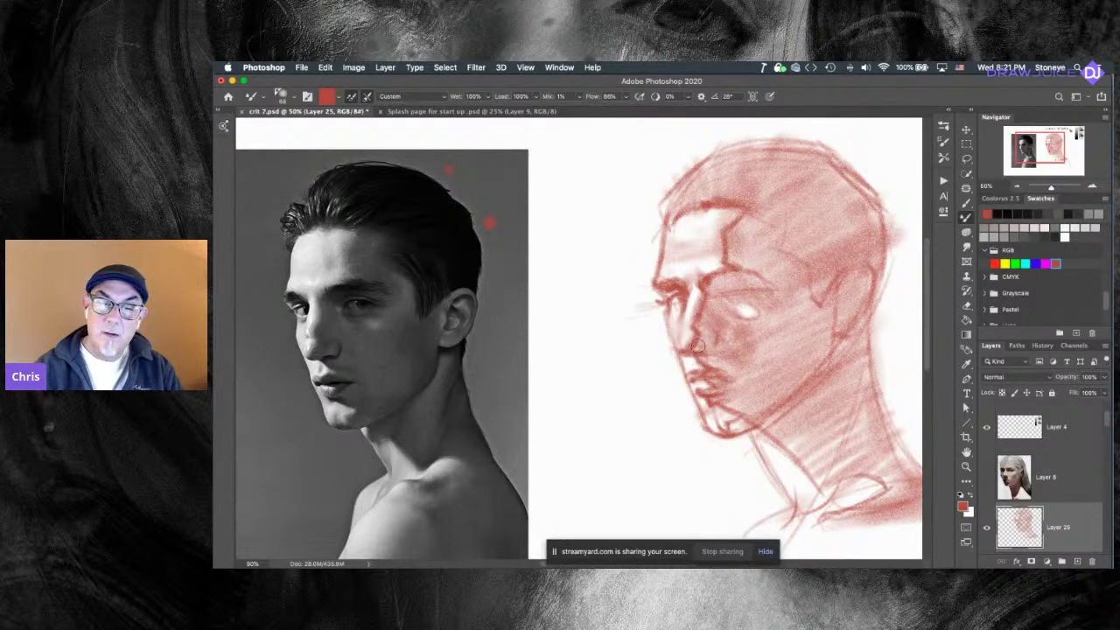
# Erase a bright highlight above the upper lip, then darken the lips with a small red brush.
pyautogui.press('e')
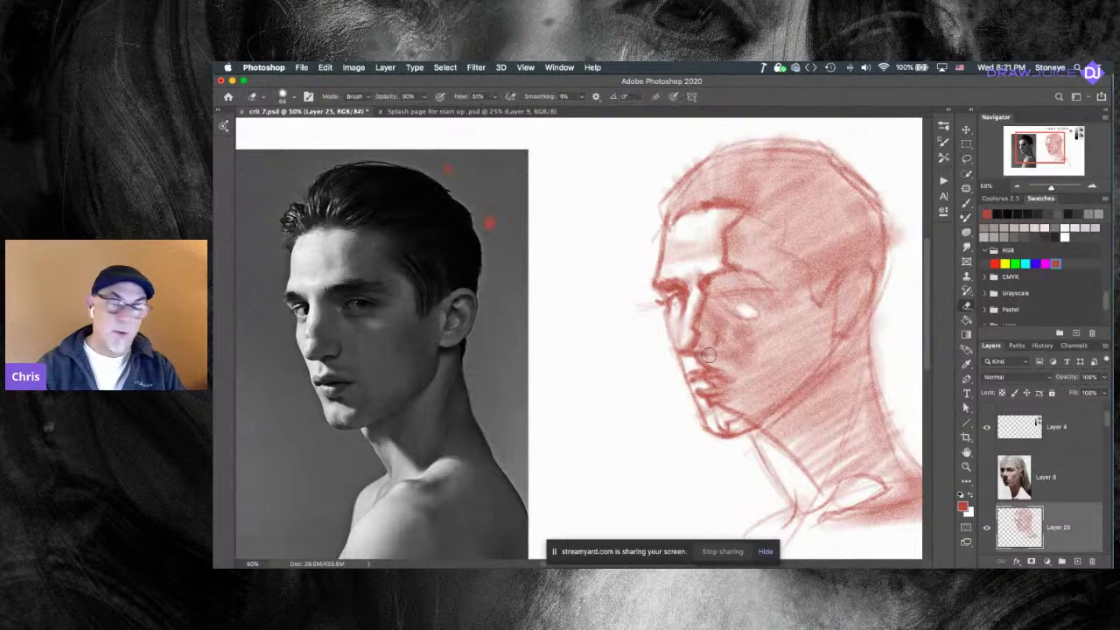
pyautogui.moveTo(697, 371); pyautogui.dragTo(689, 371)
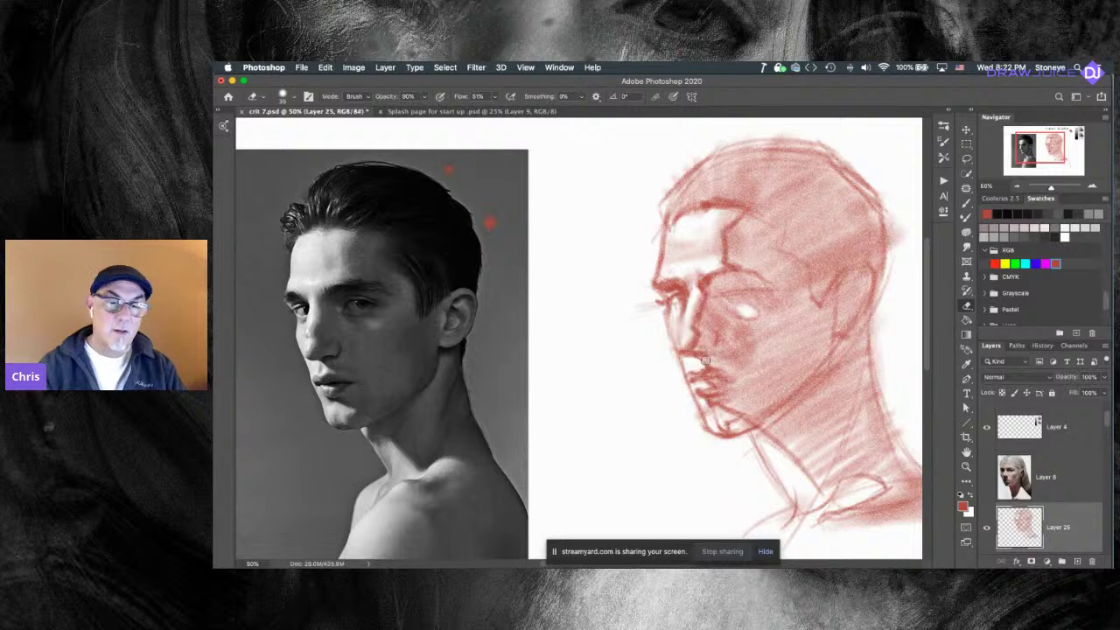
pyautogui.press('b')
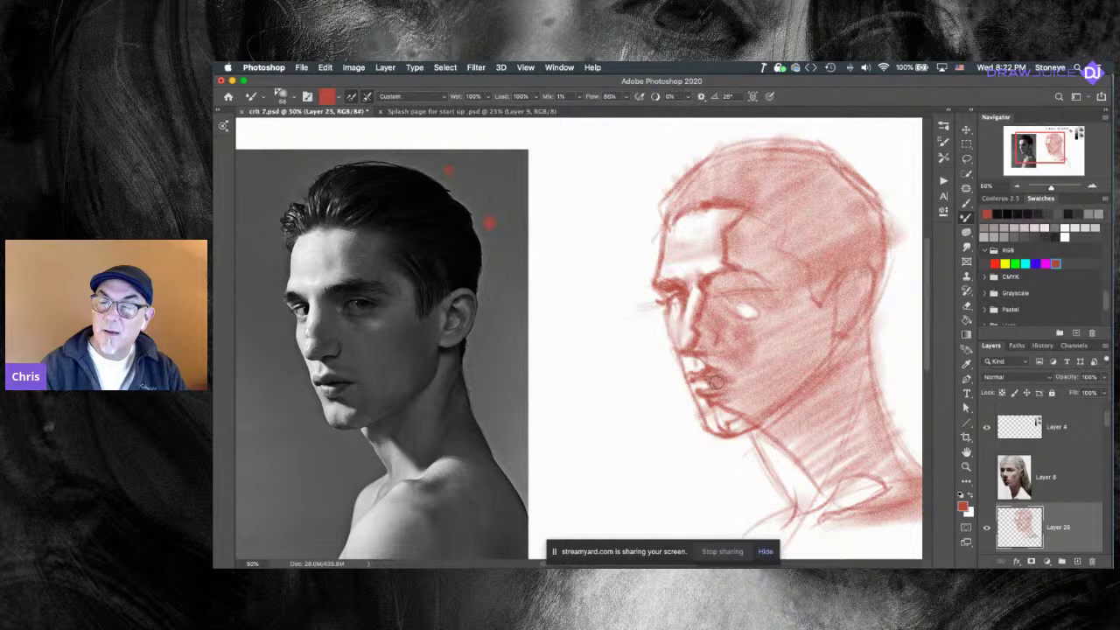
pyautogui.moveTo(716, 402); pyautogui.dragTo(704, 401)
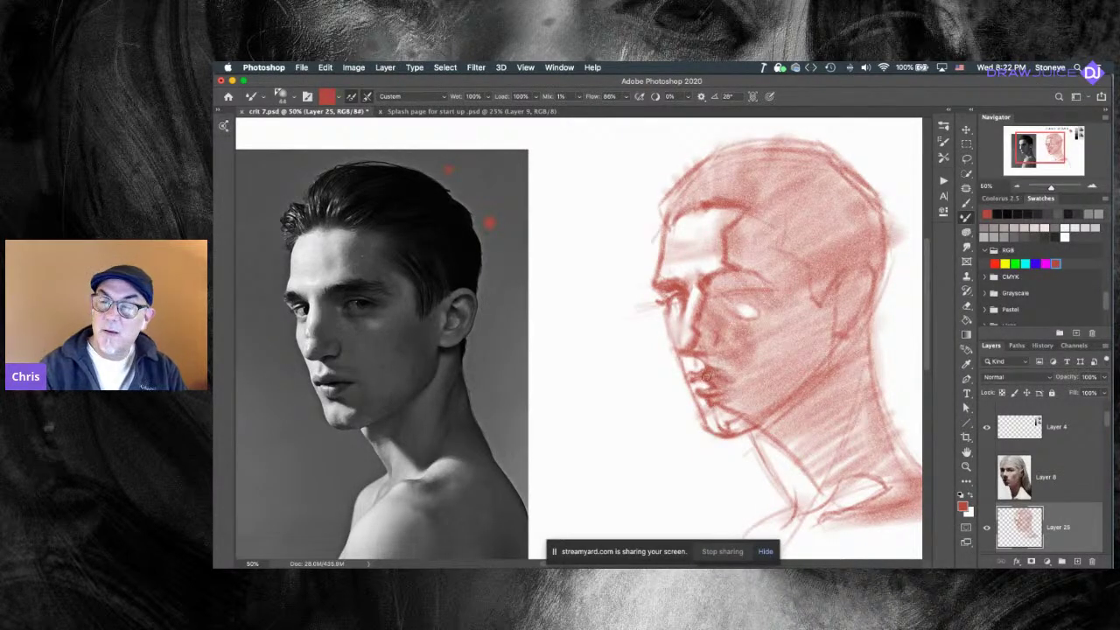
pyautogui.moveTo(708, 395); pyautogui.dragTo(702, 396)
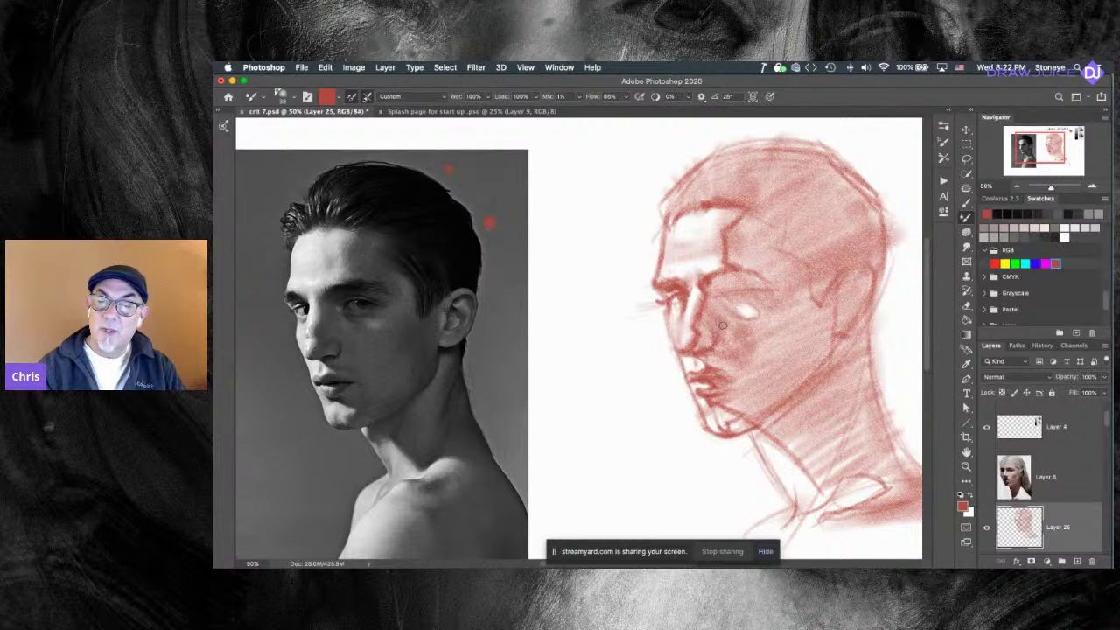
# Darken the near eyebrow and strengthen the shadows beside the mouth, under the chin and on the upper throat.
pyautogui.moveTo(713, 334); pyautogui.dragTo(751, 334)
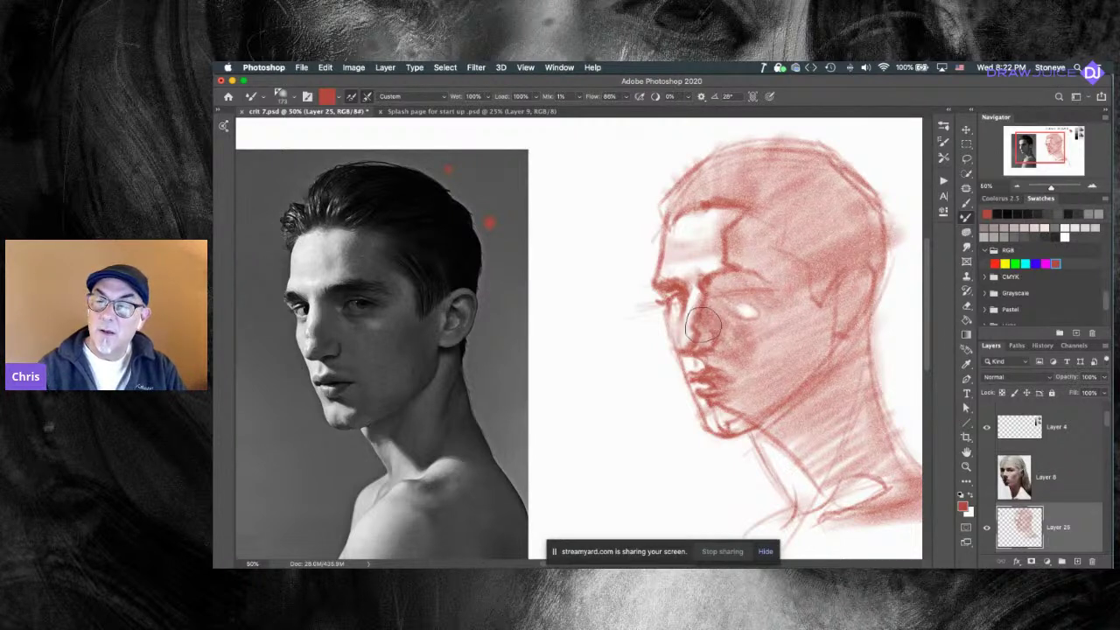
pyautogui.moveTo(721, 362); pyautogui.dragTo(715, 360)
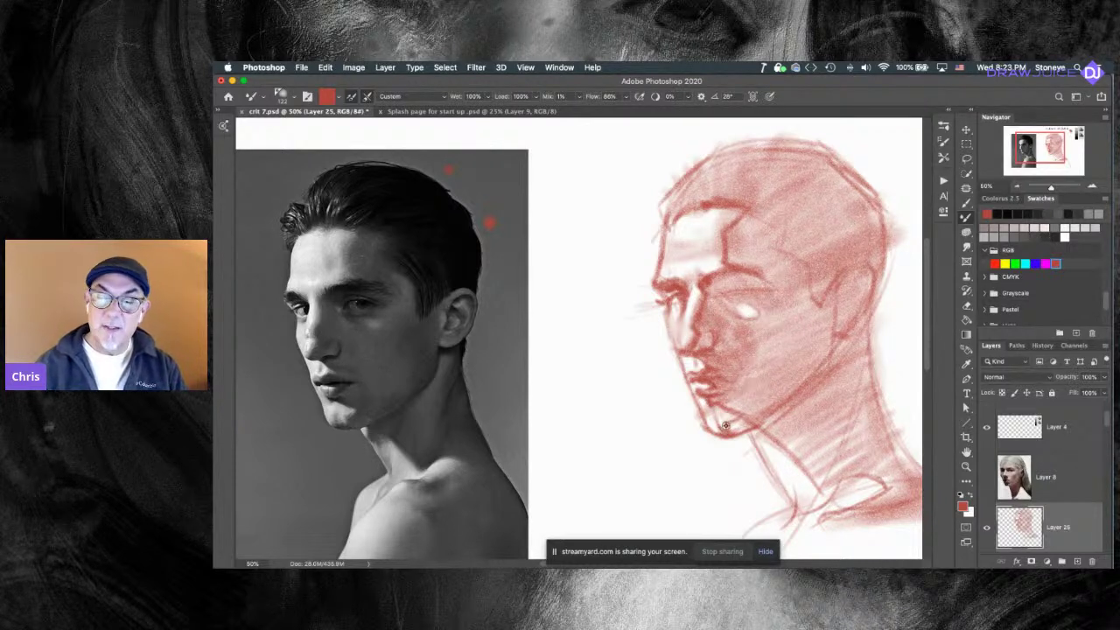
pyautogui.moveTo(750, 423); pyautogui.dragTo(766, 423)
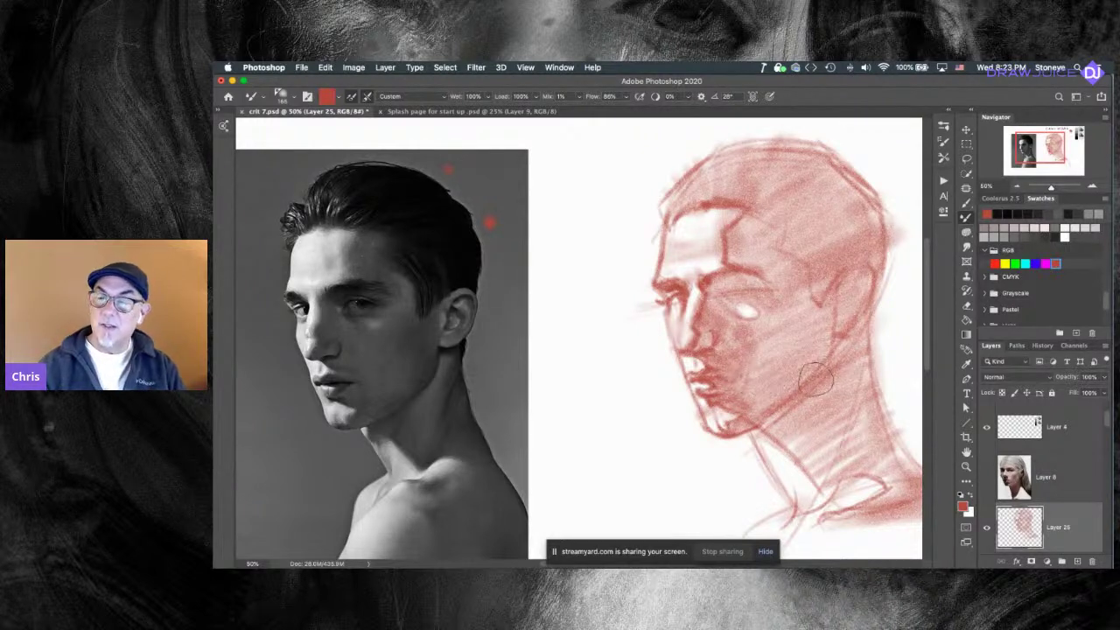
pyautogui.moveTo(791, 435)
pyautogui.mouseDown()
pyautogui.moveTo(764, 446)
pyautogui.moveTo(761, 436)
pyautogui.mouseUp()
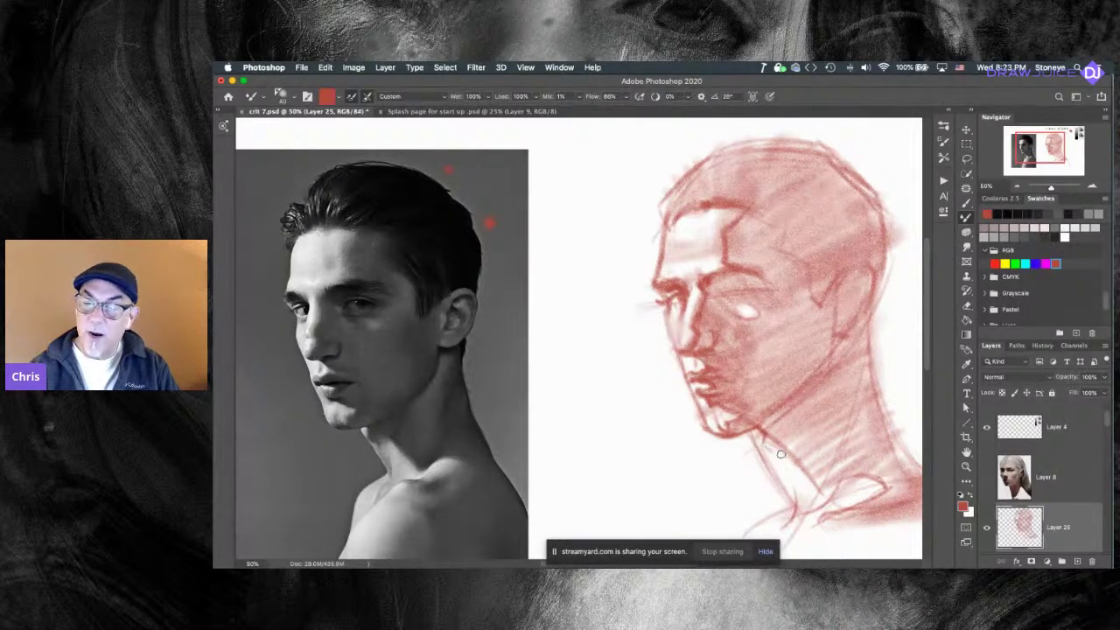
pyautogui.moveTo(778, 435); pyautogui.dragTo(787, 435)
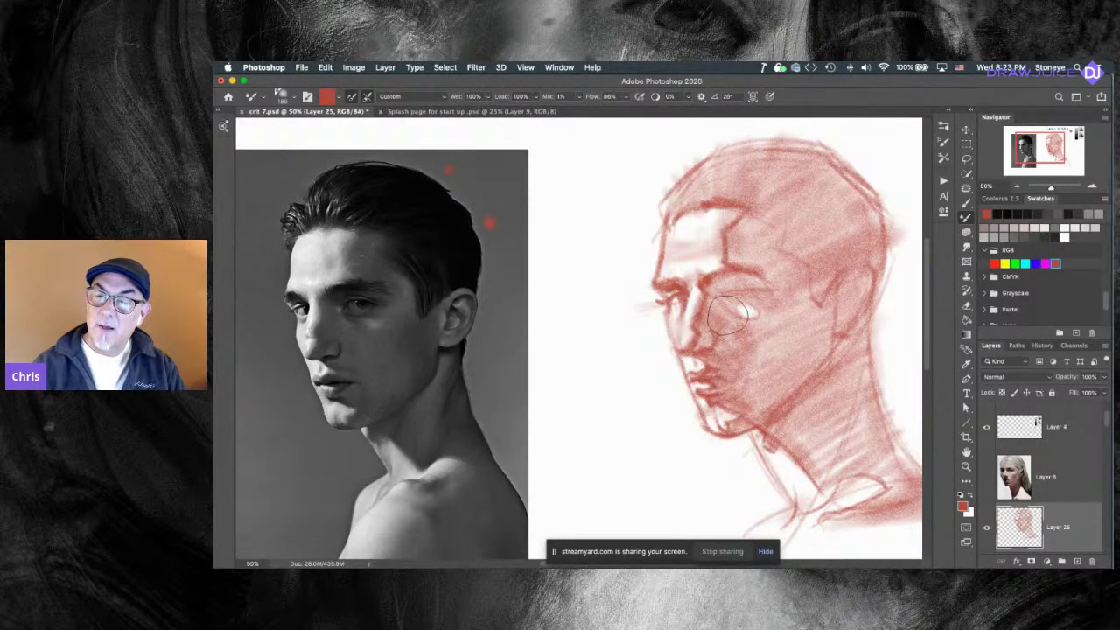
# Shade the background beside the face and front of the neck with long diagonal red strokes, undoing a surplus one.
pyautogui.moveTo(662, 355); pyautogui.dragTo(652, 357)
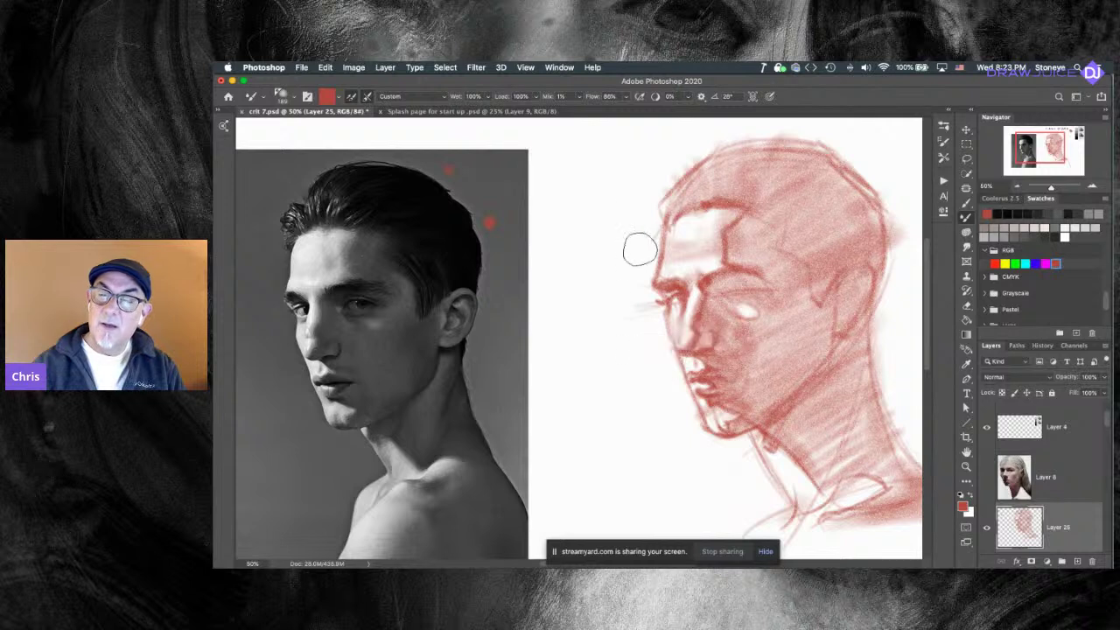
pyautogui.moveTo(620, 223)
pyautogui.mouseDown()
pyautogui.moveTo(634, 275)
pyautogui.moveTo(618, 199)
pyautogui.moveTo(641, 245)
pyautogui.moveTo(643, 204)
pyautogui.moveTo(662, 249)
pyautogui.moveTo(651, 162)
pyautogui.moveTo(665, 248)
pyautogui.moveTo(638, 289)
pyautogui.moveTo(667, 351)
pyautogui.mouseUp()
pyautogui.moveTo(643, 264)
pyautogui.mouseDown()
pyautogui.moveTo(686, 388)
pyautogui.moveTo(650, 314)
pyautogui.moveTo(694, 413)
pyautogui.mouseUp()
pyautogui.moveTo(662, 329)
pyautogui.mouseDown()
pyautogui.moveTo(702, 411)
pyautogui.moveTo(619, 288)
pyautogui.moveTo(638, 334)
pyautogui.moveTo(627, 270)
pyautogui.moveTo(667, 371)
pyautogui.moveTo(606, 223)
pyautogui.moveTo(703, 442)
pyautogui.moveTo(622, 326)
pyautogui.moveTo(659, 411)
pyautogui.moveTo(618, 347)
pyautogui.moveTo(714, 478)
pyautogui.moveTo(760, 500)
pyautogui.moveTo(699, 423)
pyautogui.moveTo(680, 421)
pyautogui.moveTo(742, 472)
pyautogui.moveTo(698, 425)
pyautogui.moveTo(760, 467)
pyautogui.moveTo(755, 447)
pyautogui.moveTo(779, 490)
pyautogui.moveTo(690, 395)
pyautogui.moveTo(725, 463)
pyautogui.moveTo(666, 376)
pyautogui.moveTo(688, 427)
pyautogui.mouseUp()
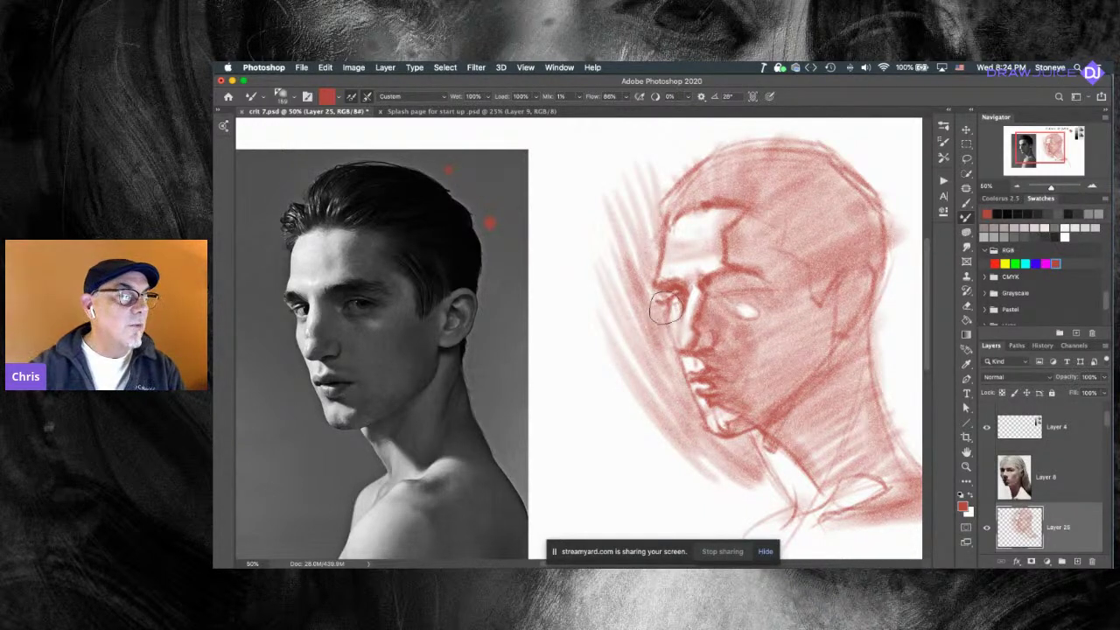
pyautogui.moveTo(656, 320); pyautogui.dragTo(677, 368)
pyautogui.press('super+z')
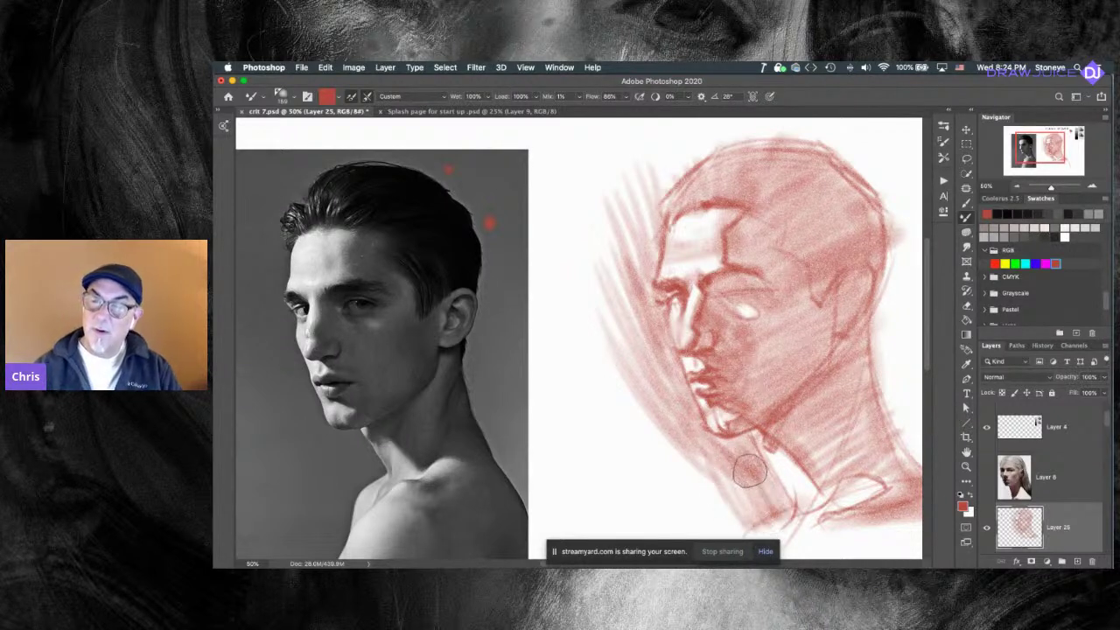
pyautogui.moveTo(749, 523)
pyautogui.mouseDown()
pyautogui.moveTo(682, 443)
pyautogui.moveTo(687, 471)
pyautogui.moveTo(729, 455)
pyautogui.moveTo(726, 473)
pyautogui.moveTo(726, 453)
pyautogui.moveTo(753, 435)
pyautogui.mouseUp()
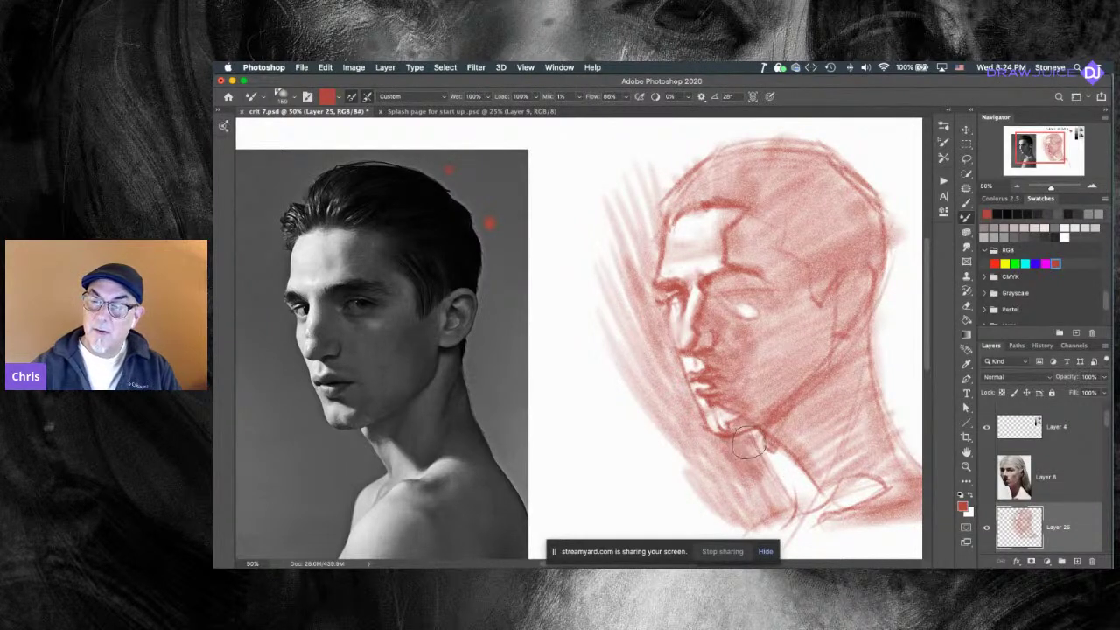
# Undo the latest background stroke, then try another short stroke at the front of the neck and undo it.
pyautogui.press('super+z')
pyautogui.moveTo(792, 469)
pyautogui.mouseDown()
pyautogui.moveTo(772, 471)
pyautogui.moveTo(797, 506)
pyautogui.mouseUp()
pyautogui.press('super+z')
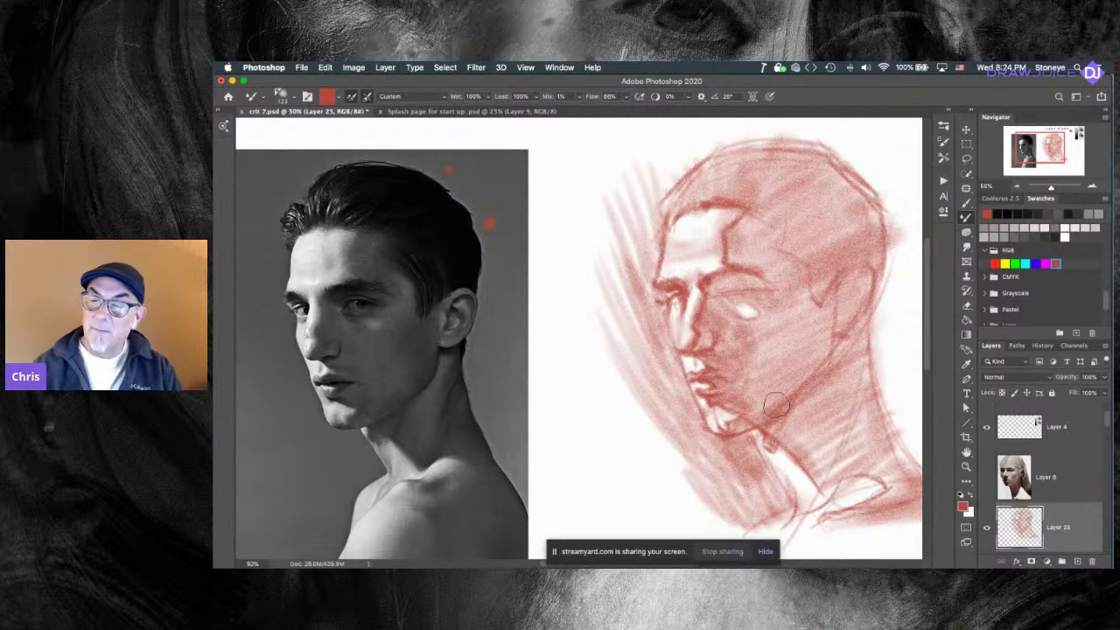
# Widen the highlight under the near eye with the Eraser, then tone it down with the red Mixer Brush.
pyautogui.press('e')
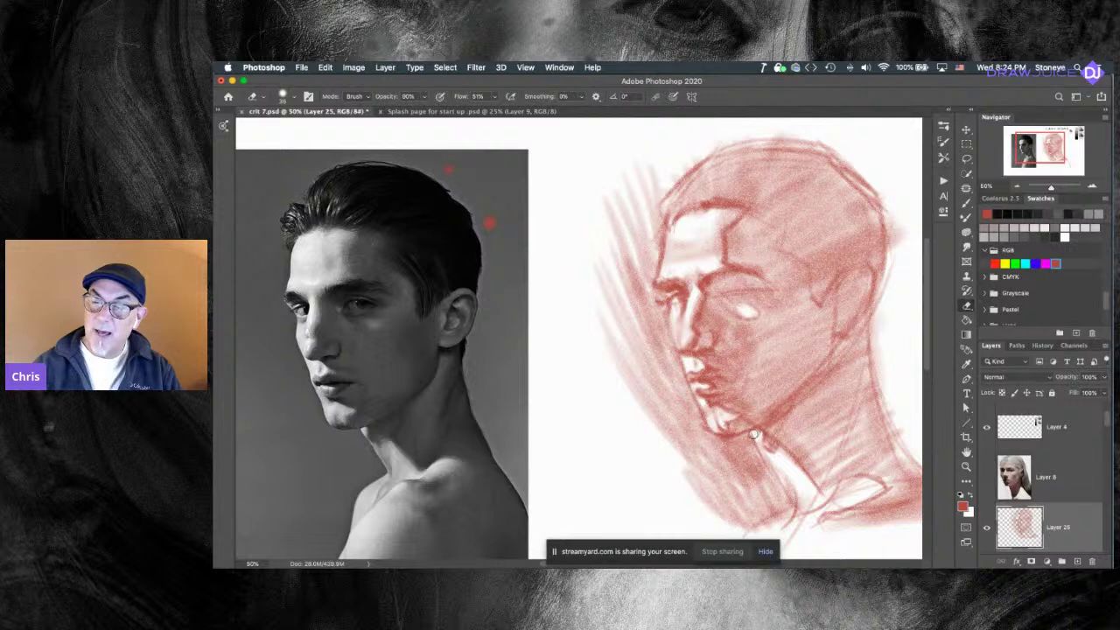
pyautogui.moveTo(776, 350); pyautogui.dragTo(805, 350)
pyautogui.moveTo(772, 309); pyautogui.dragTo(754, 313)
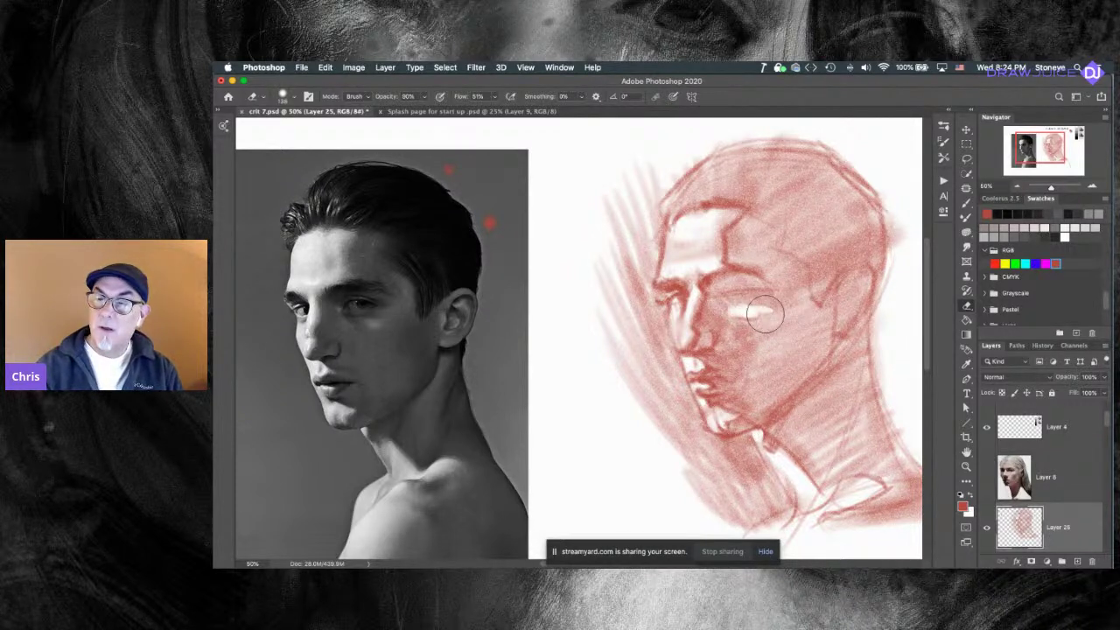
pyautogui.press('b')
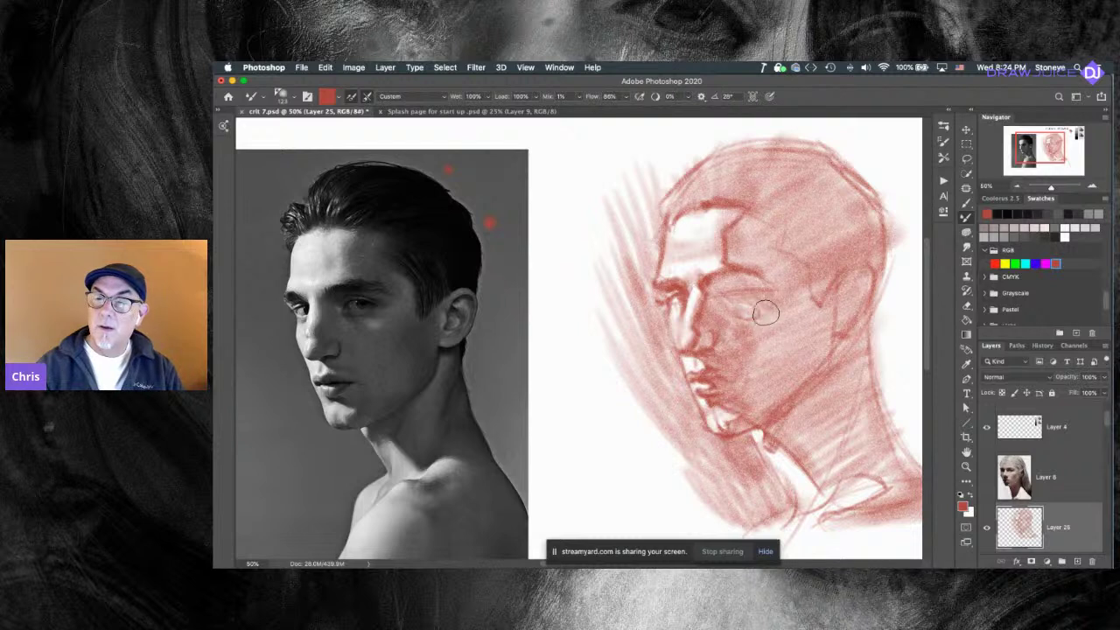
pyautogui.moveTo(771, 312); pyautogui.dragTo(788, 312)
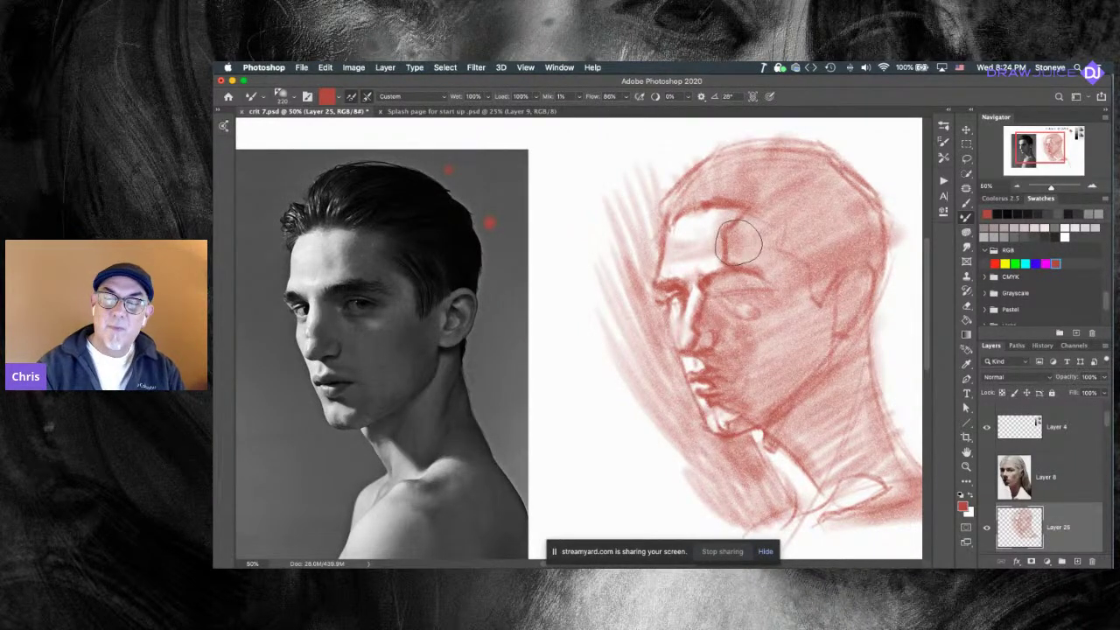
# Darken the far eye socket with a small red brush and clean up the neighbouring face edge with the Eraser.
pyautogui.moveTo(720, 251)
pyautogui.mouseDown()
pyautogui.moveTo(712, 215)
pyautogui.moveTo(727, 210)
pyautogui.mouseUp()
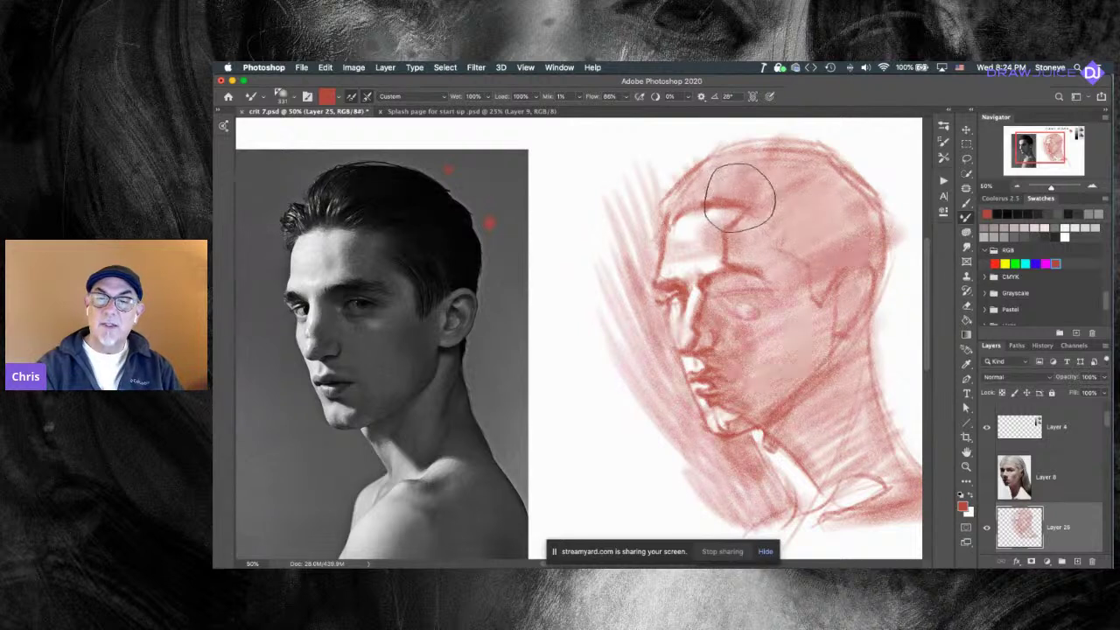
pyautogui.moveTo(679, 358)
pyautogui.mouseDown()
pyautogui.moveTo(665, 361)
pyautogui.moveTo(671, 331)
pyautogui.moveTo(659, 331)
pyautogui.moveTo(682, 308)
pyautogui.mouseUp()
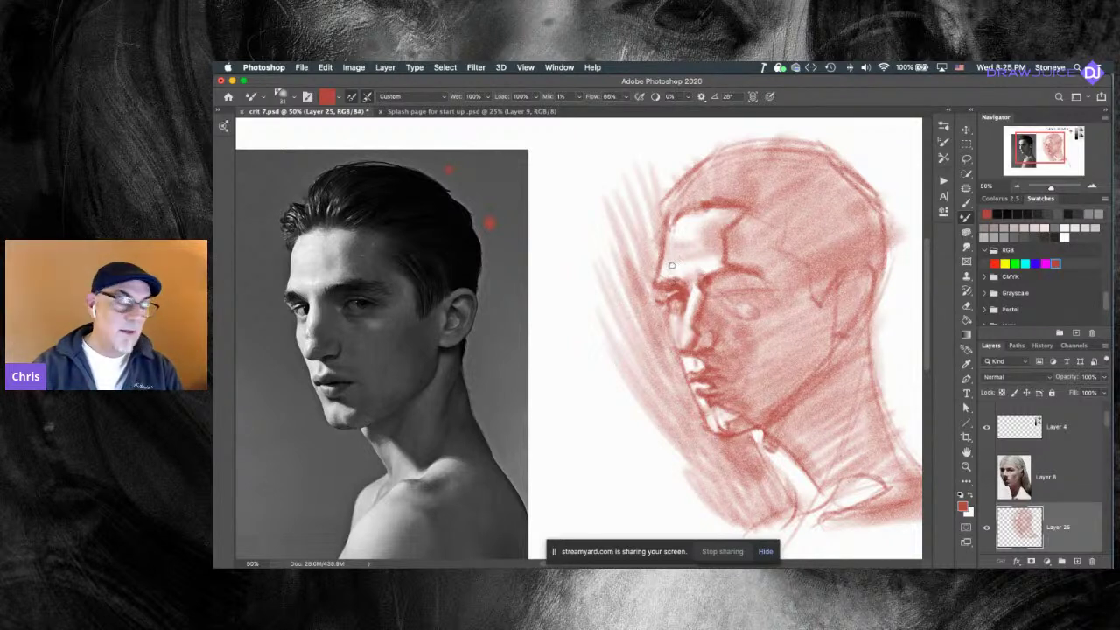
pyautogui.press('e')
pyautogui.moveTo(664, 315)
pyautogui.mouseDown()
pyautogui.moveTo(658, 304)
pyautogui.moveTo(648, 311)
pyautogui.mouseUp()
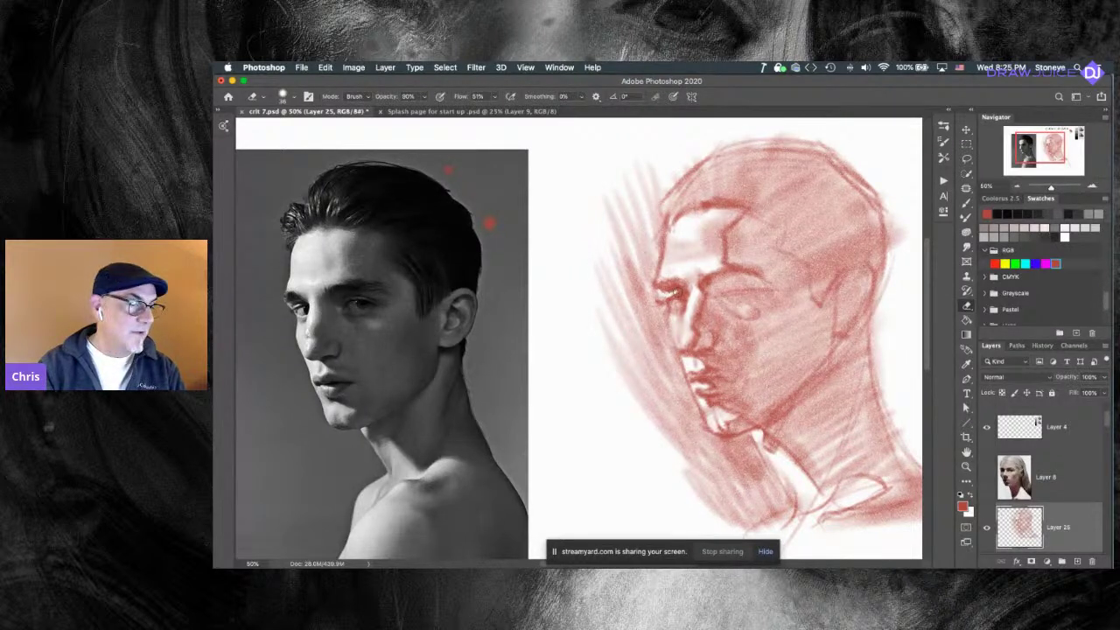
pyautogui.press('b')
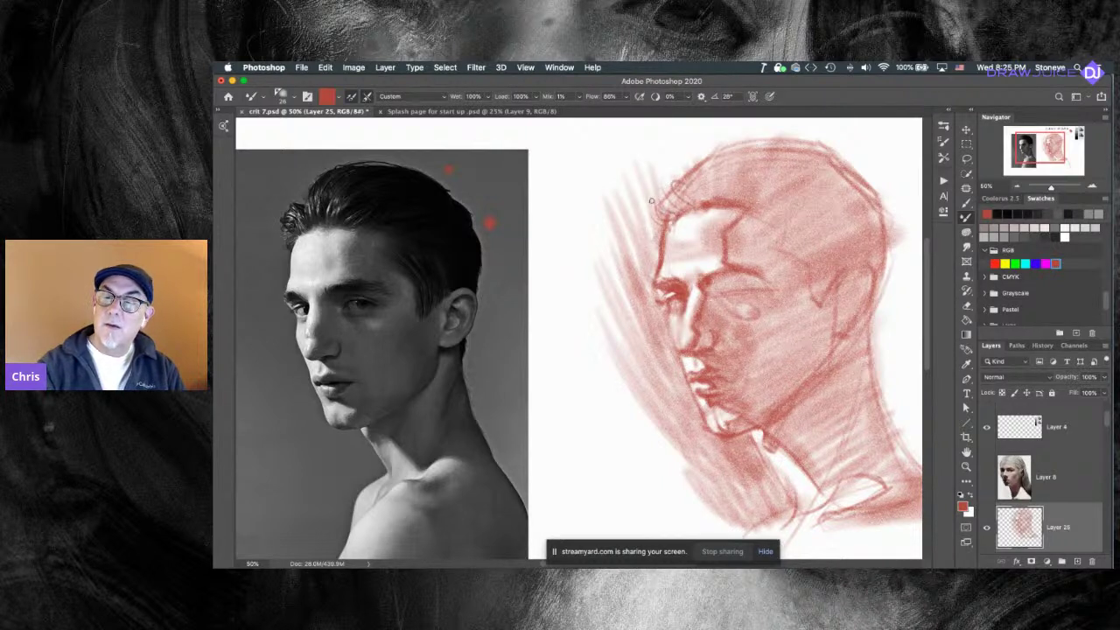
# Add short curled hair strokes above the forehead and darken the front hairline.
pyautogui.moveTo(686, 229)
pyautogui.mouseDown()
pyautogui.moveTo(664, 202)
pyautogui.moveTo(657, 212)
pyautogui.moveTo(677, 223)
pyautogui.moveTo(670, 202)
pyautogui.moveTo(677, 213)
pyautogui.moveTo(714, 193)
pyautogui.mouseUp()
pyautogui.moveTo(751, 355); pyautogui.dragTo(713, 358)
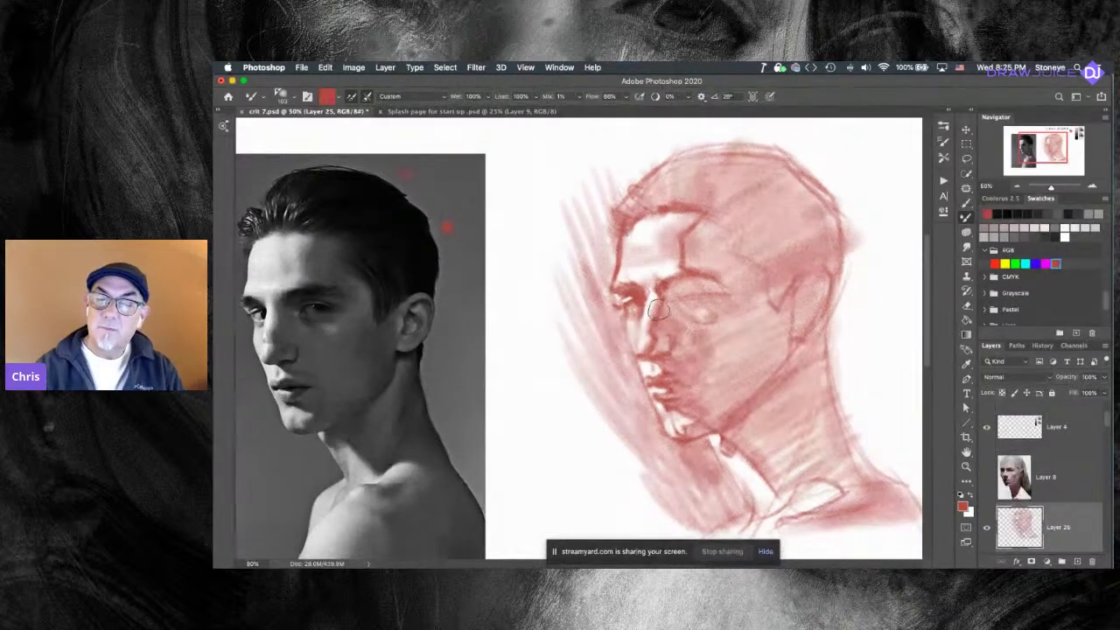
pyautogui.moveTo(643, 331)
pyautogui.keyDown('ctrl'); pyautogui.keyDown('alt'); pyautogui.mouseDown()
pyautogui.moveTo(625, 331)
pyautogui.moveTo(647, 313)
pyautogui.moveTo(683, 332)
pyautogui.mouseUp(); pyautogui.keyUp('alt'); pyautogui.keyUp('ctrl')
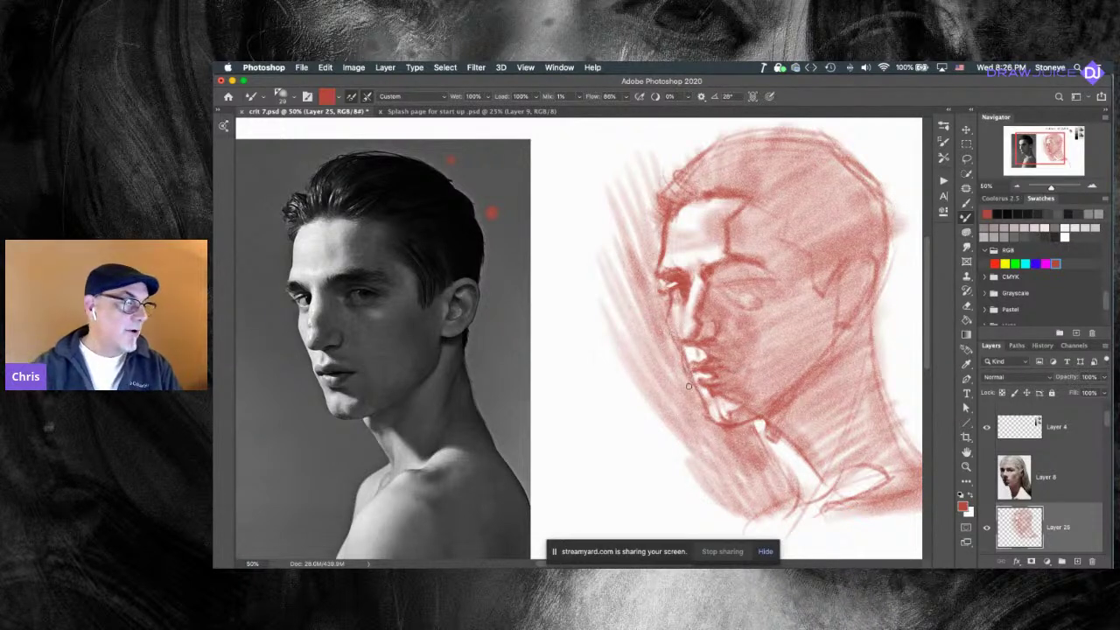
# Lighten the lit side of the nose with the Eraser at 20% opacity, then touch up below it in red, undoing the last stroke.
pyautogui.press('e')
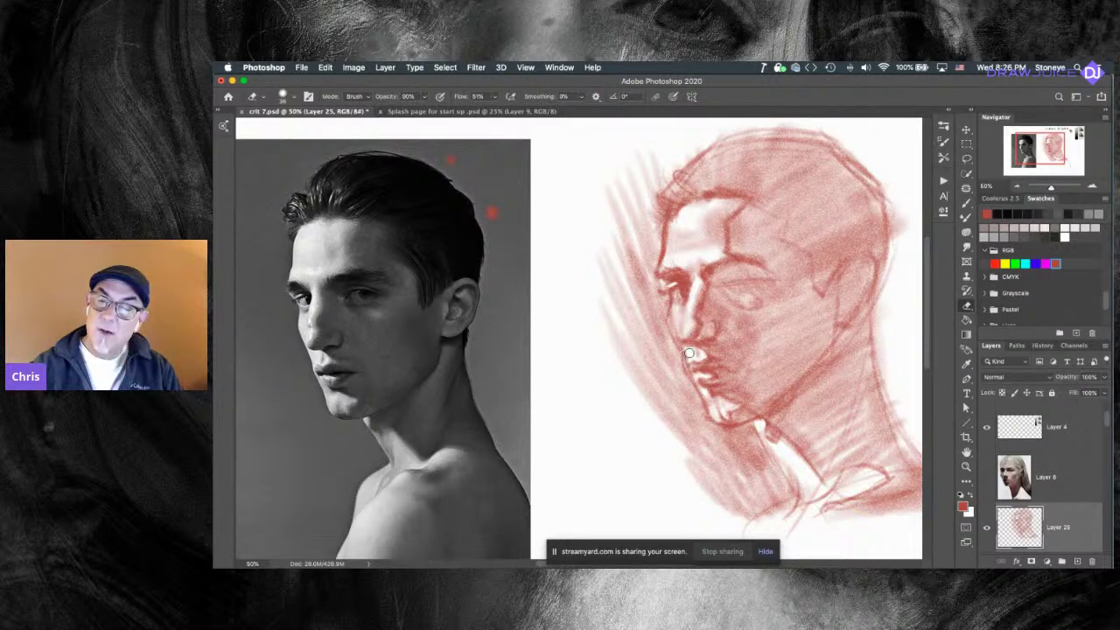
pyautogui.press('4')
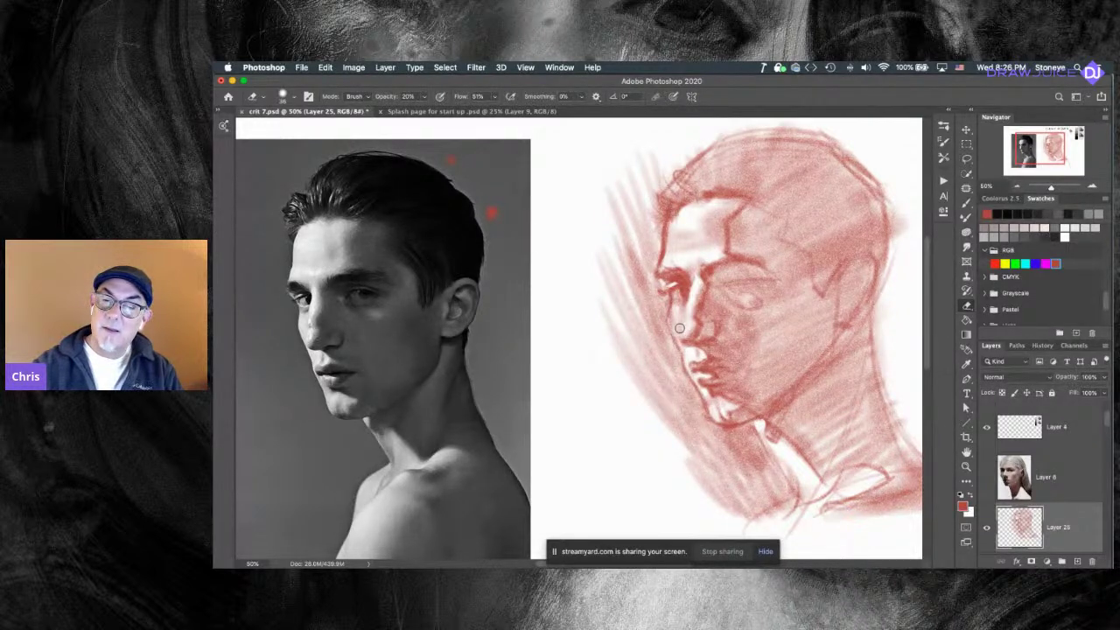
pyautogui.press('b')
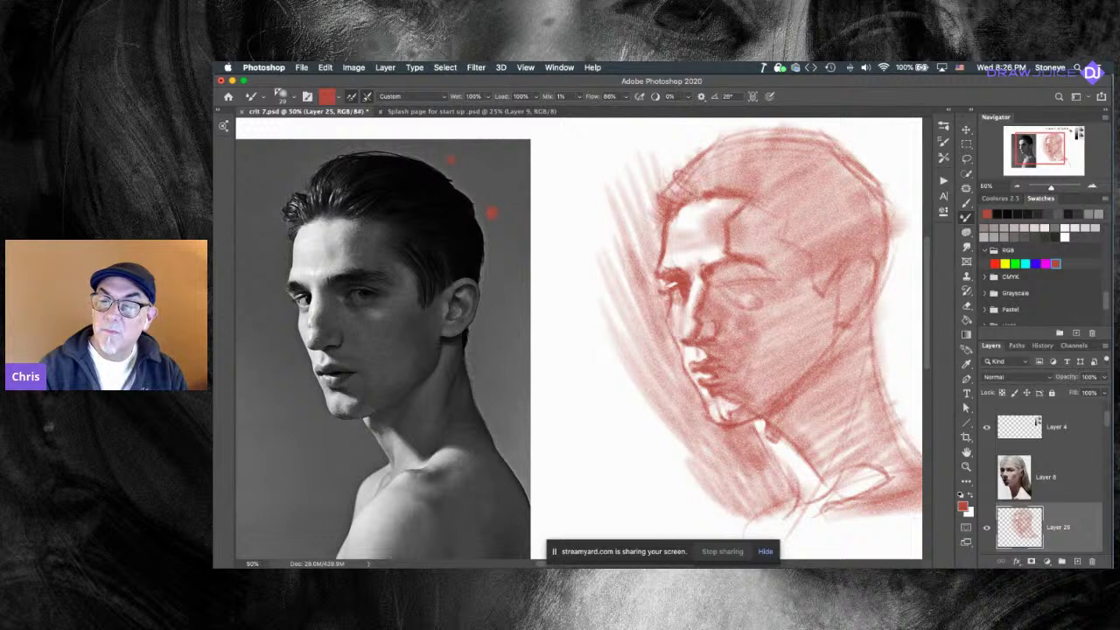
pyautogui.moveTo(695, 346); pyautogui.dragTo(688, 348)
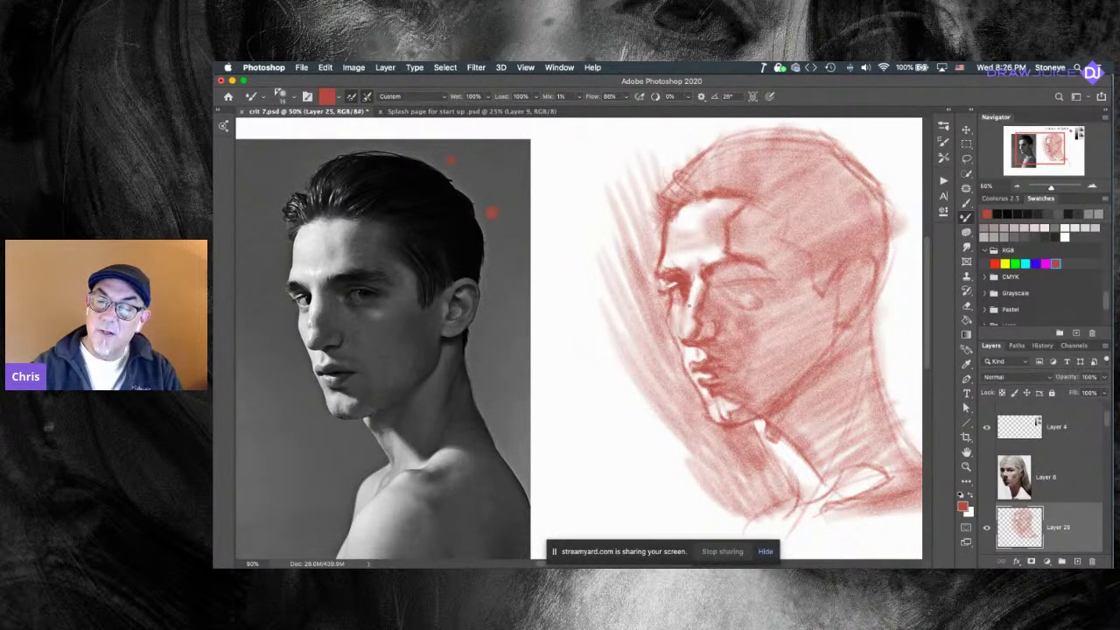
pyautogui.press('super+z')
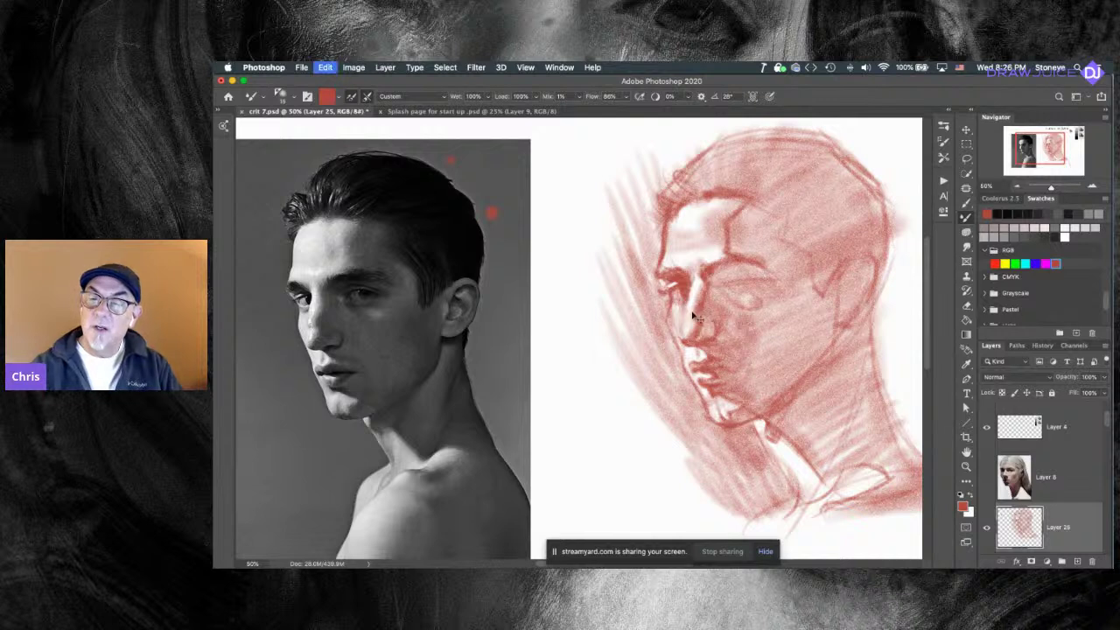
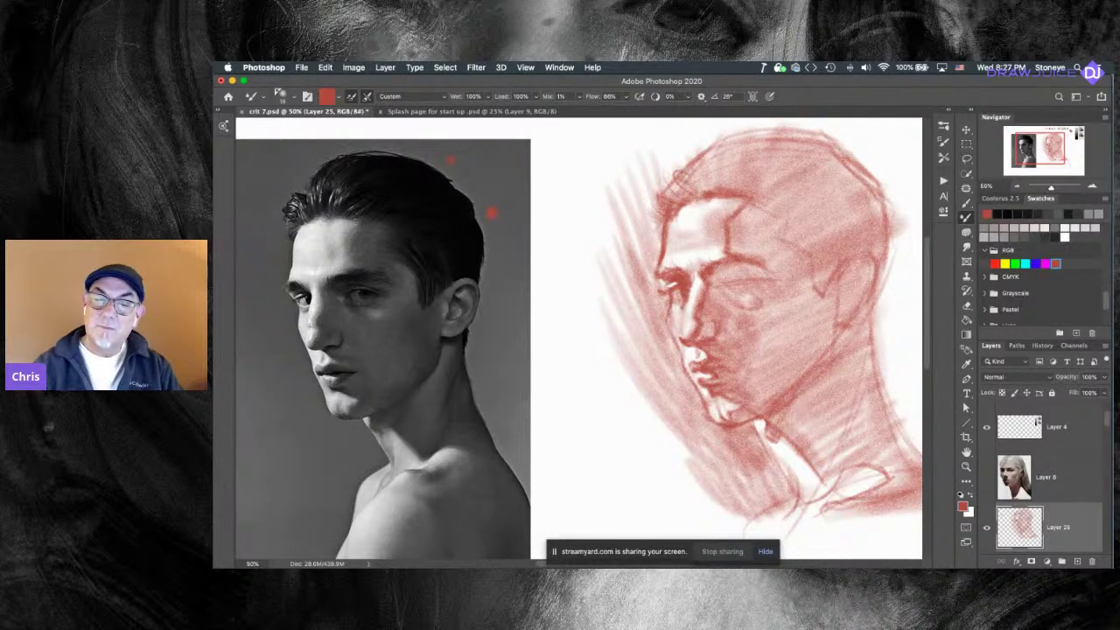
# Try softening the shadow edge on the forehead with a larger red brush and undo the strokes.
pyautogui.press('e')
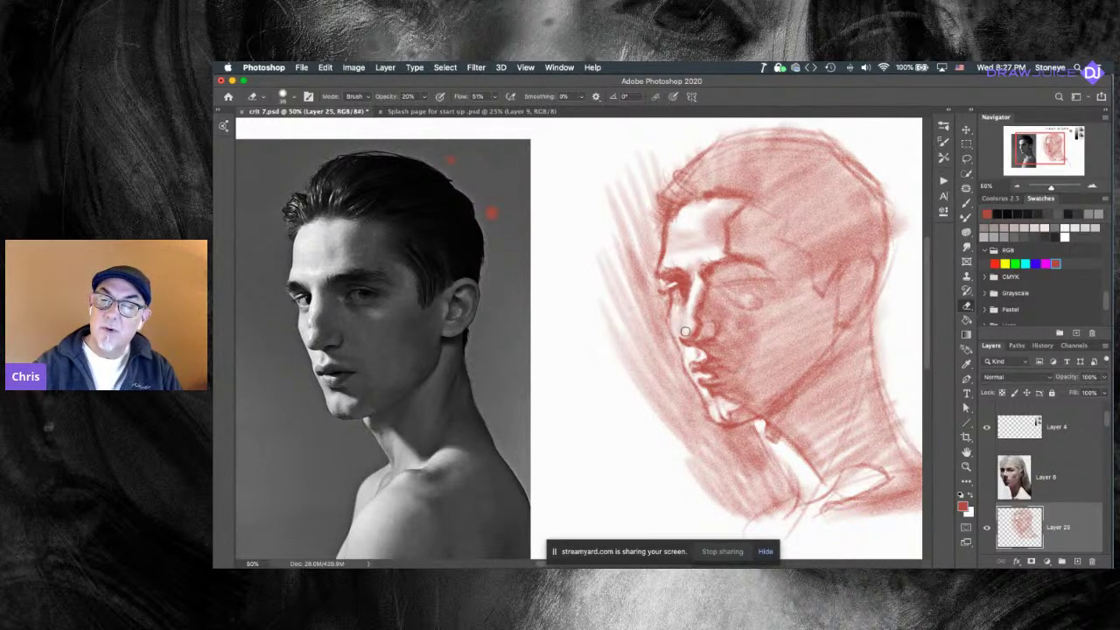
pyautogui.press('b')
pyautogui.moveTo(704, 339); pyautogui.dragTo(736, 333)
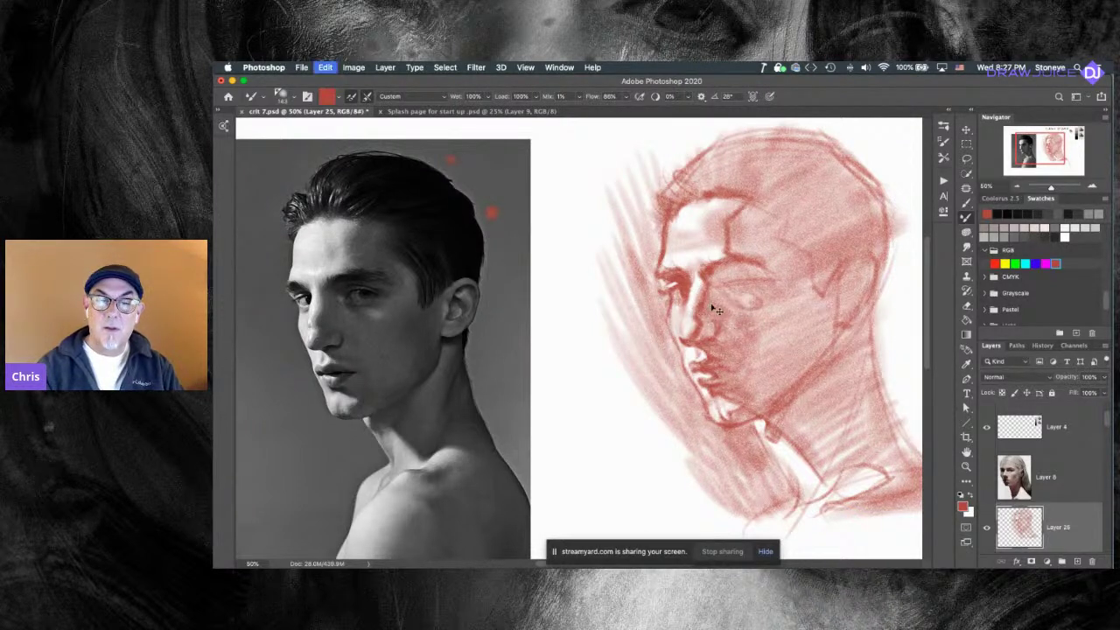
pyautogui.press('super+z')
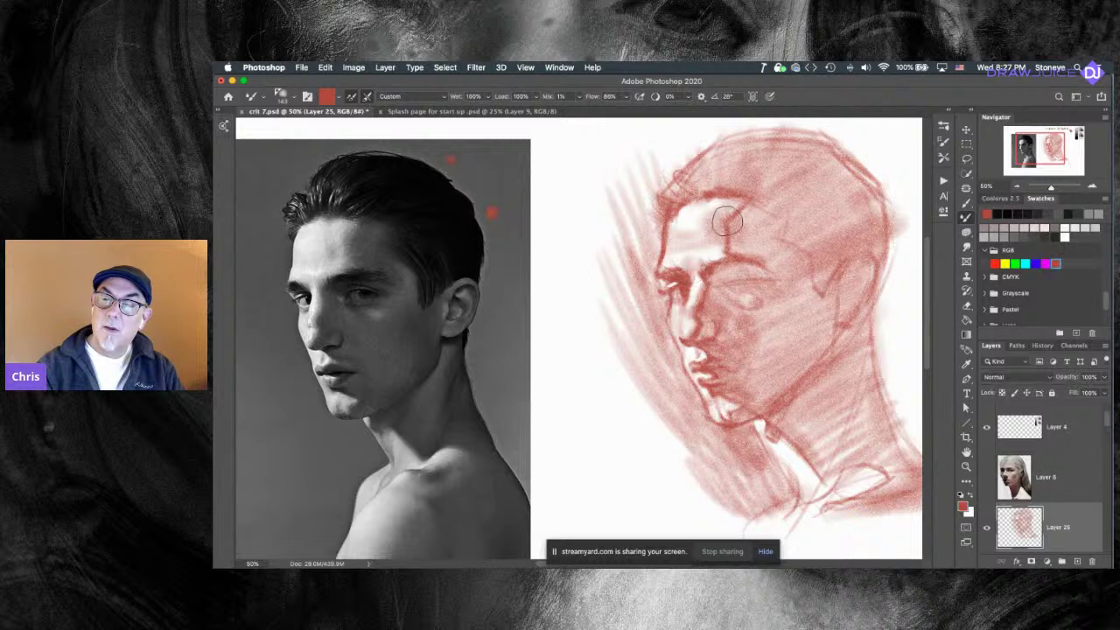
pyautogui.press('super+z')
pyautogui.press('super+z')
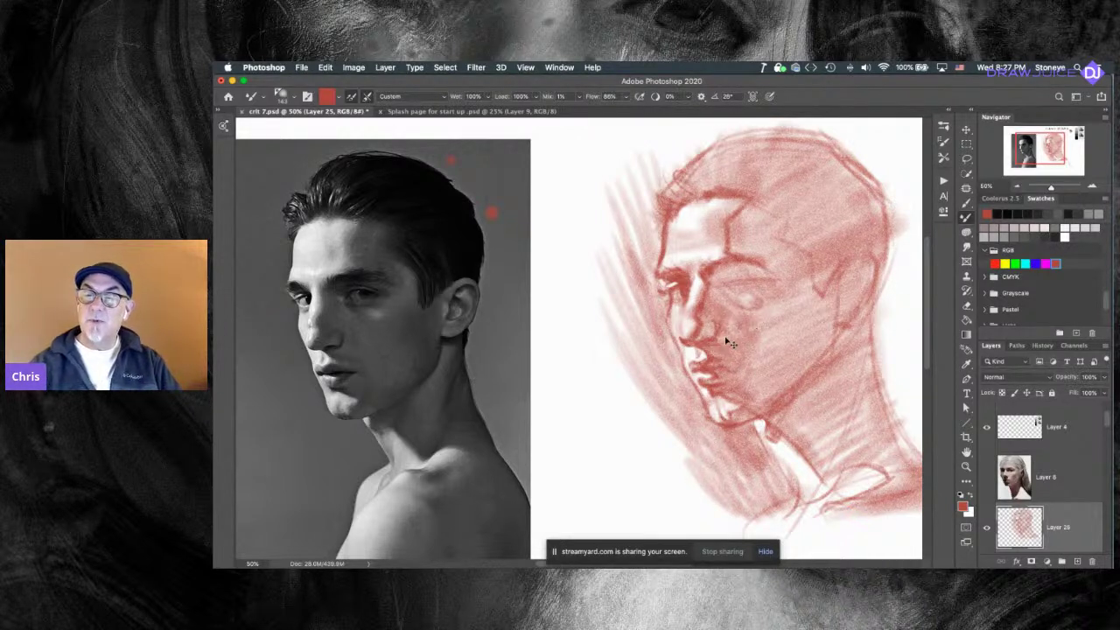
# Deepen the red shadow on the cheek beside the nose with a larger brush.
pyautogui.moveTo(756, 330); pyautogui.dragTo(720, 327)
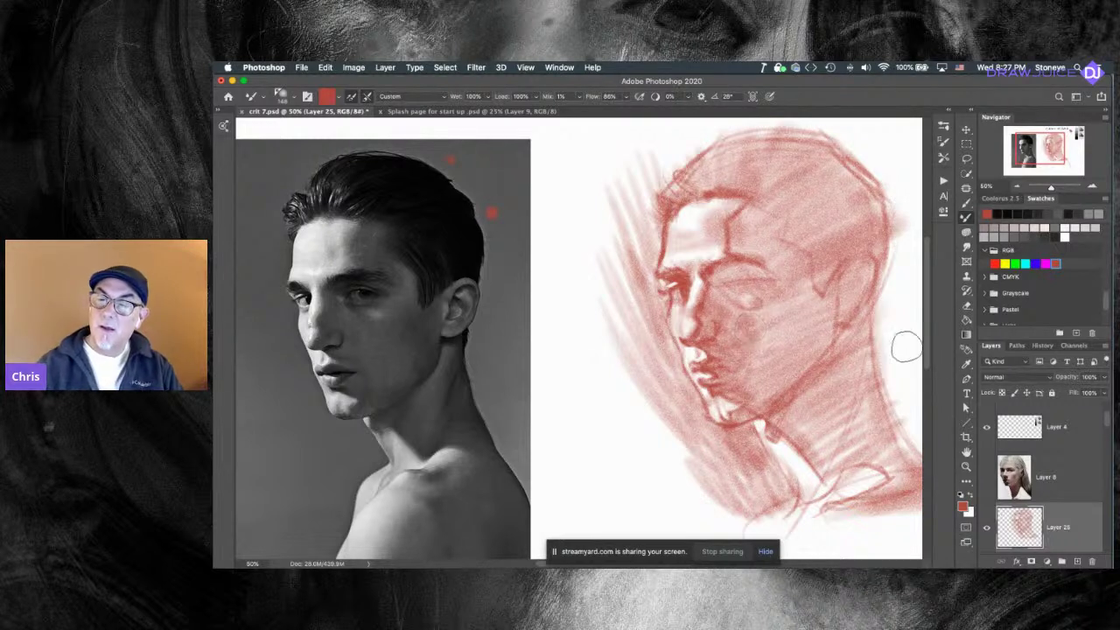
pyautogui.moveTo(771, 358)
pyautogui.mouseDown()
pyautogui.moveTo(741, 327)
pyautogui.moveTo(802, 369)
pyautogui.mouseUp()
pyautogui.moveTo(725, 406); pyautogui.dragTo(700, 405)
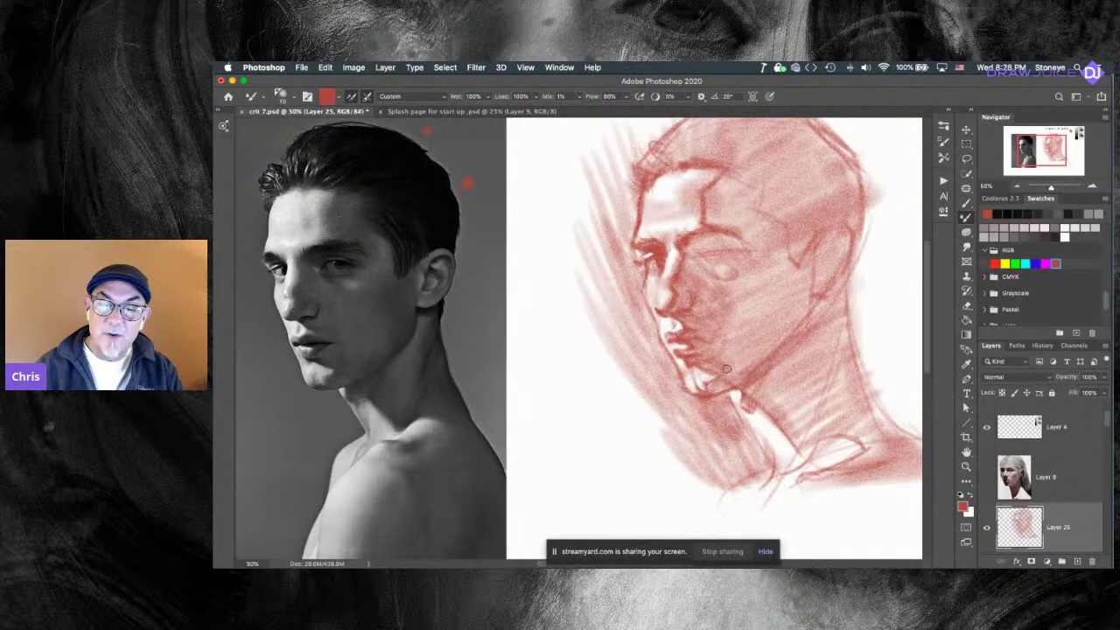
# Shade the chin below the lower lip with a small red brush, undoing the surplus strokes.
pyautogui.moveTo(709, 378); pyautogui.dragTo(708, 380)
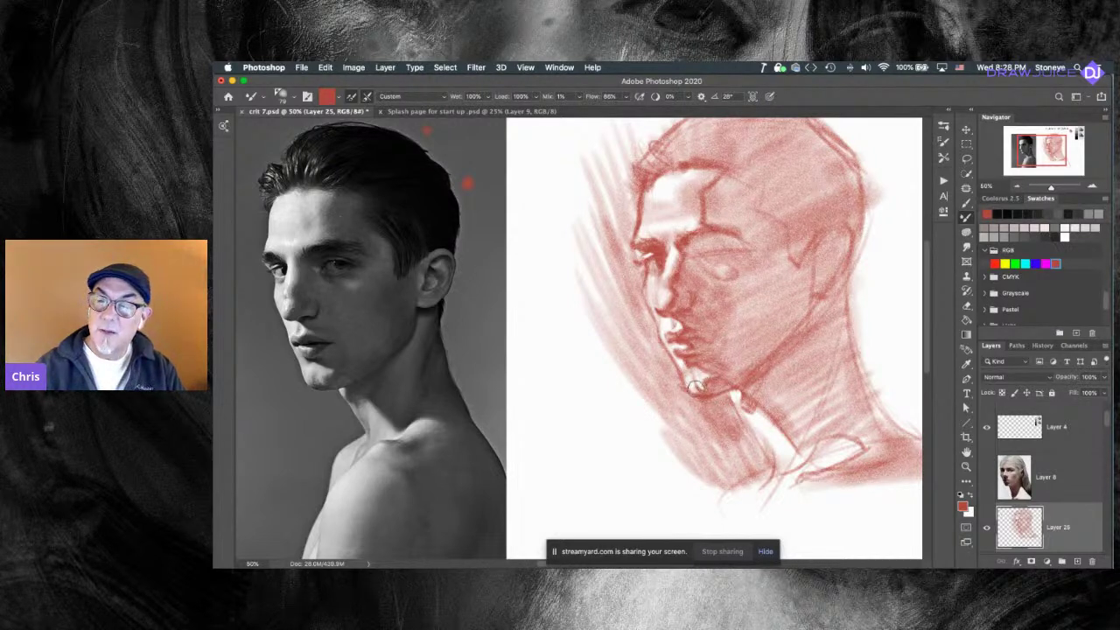
pyautogui.press('super+z')
pyautogui.moveTo(744, 416)
pyautogui.mouseDown()
pyautogui.moveTo(740, 424)
pyautogui.moveTo(732, 411)
pyautogui.mouseUp()
pyautogui.press('super+z')
pyautogui.press('super+z')
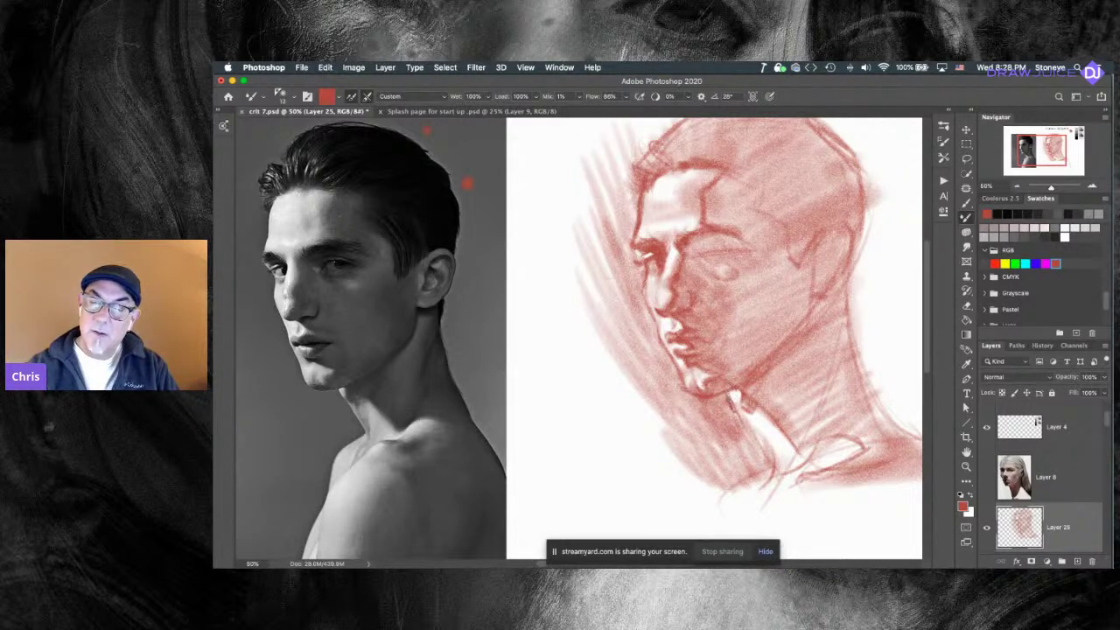
# Redraw the front contour of the neck and strengthen the outline around the back and top of the head.
pyautogui.moveTo(744, 427)
pyautogui.mouseDown()
pyautogui.moveTo(767, 466)
pyautogui.moveTo(725, 495)
pyautogui.mouseUp()
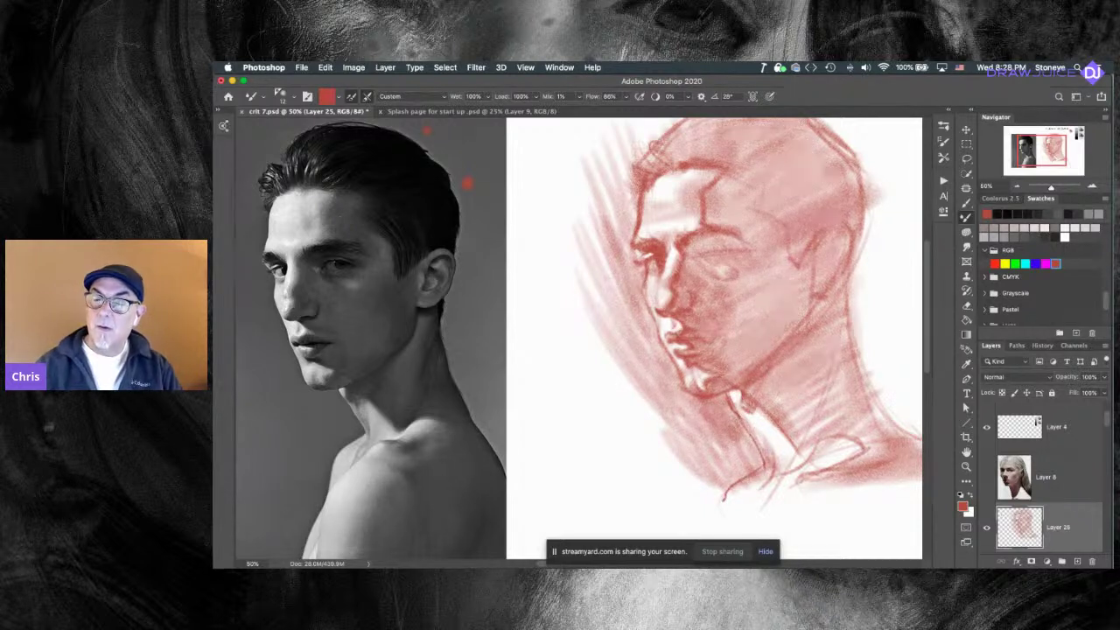
pyautogui.moveTo(722, 429); pyautogui.dragTo(703, 474)
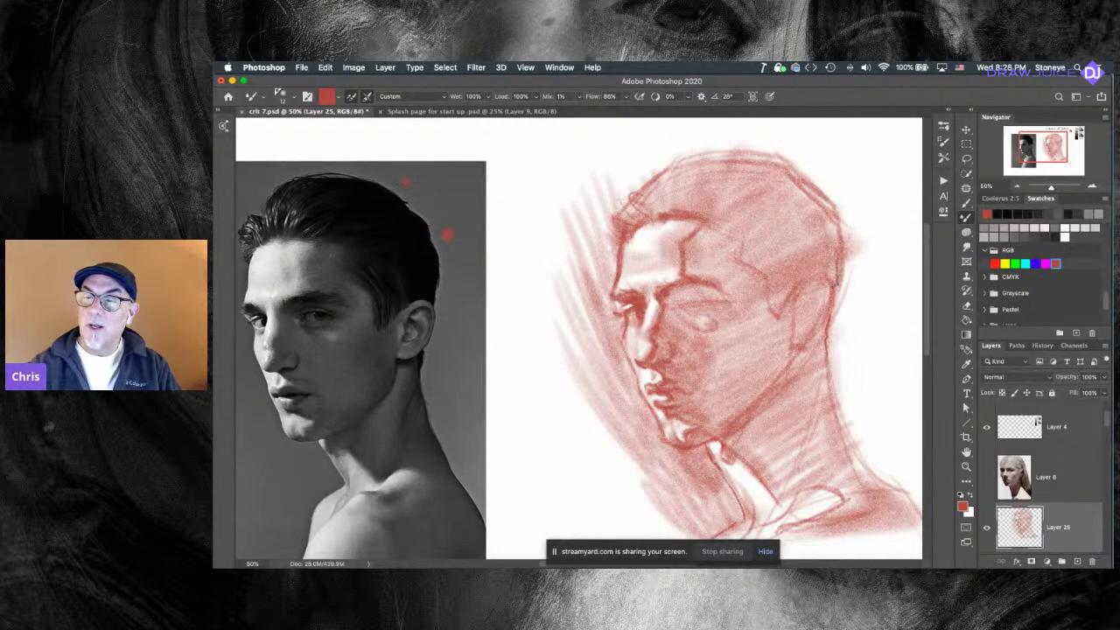
pyautogui.moveTo(828, 203); pyautogui.dragTo(843, 253)
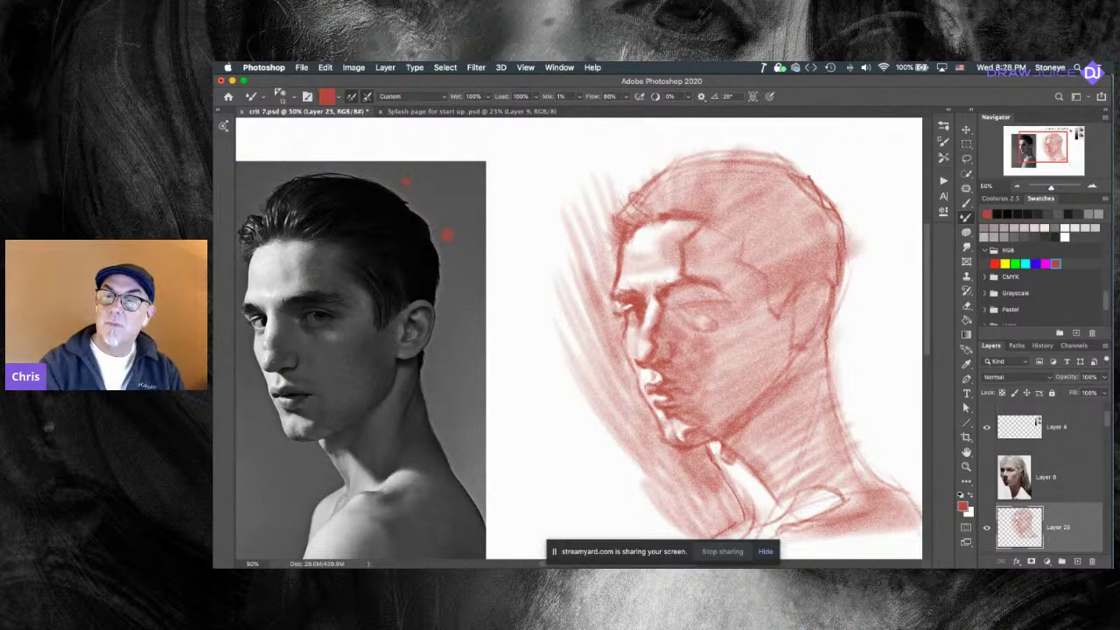
pyautogui.moveTo(784, 227); pyautogui.dragTo(800, 245)
pyautogui.moveTo(656, 201); pyautogui.dragTo(692, 174)
pyautogui.moveTo(801, 173)
pyautogui.mouseDown()
pyautogui.moveTo(679, 180)
pyautogui.moveTo(725, 177)
pyautogui.mouseUp()
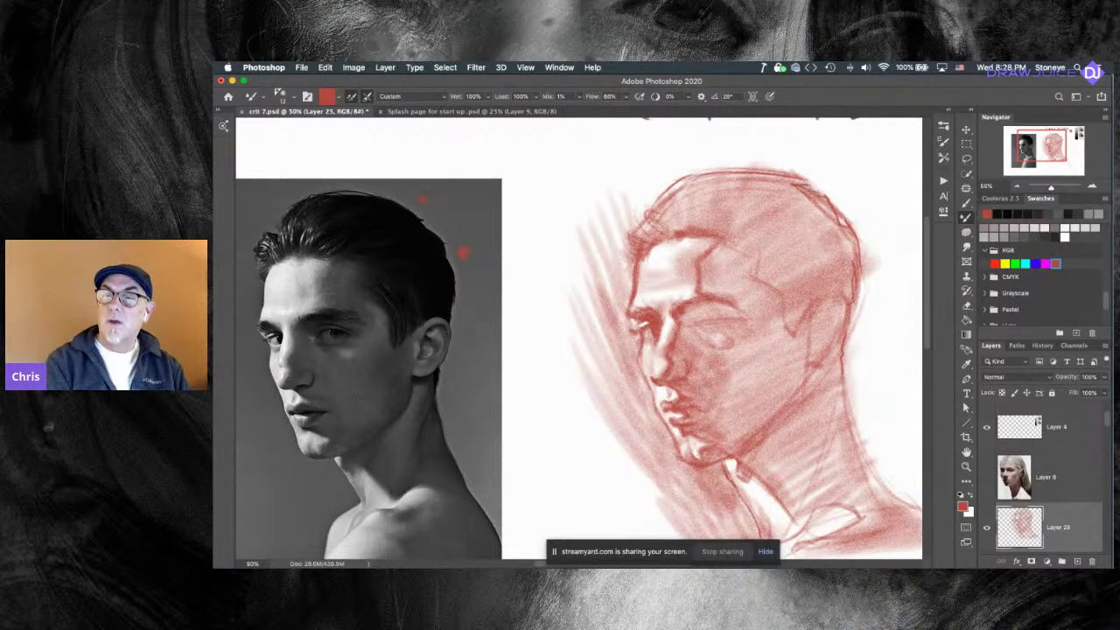
# Darken the front hair and soften the shadow edge from the hairline to the temple, undoing surplus strokes.
pyautogui.moveTo(676, 238); pyautogui.dragTo(718, 234)
pyautogui.moveTo(692, 190)
pyautogui.mouseDown()
pyautogui.moveTo(654, 236)
pyautogui.moveTo(686, 181)
pyautogui.moveTo(670, 233)
pyautogui.moveTo(663, 210)
pyautogui.moveTo(654, 224)
pyautogui.moveTo(646, 215)
pyautogui.moveTo(665, 249)
pyautogui.moveTo(726, 185)
pyautogui.moveTo(695, 198)
pyautogui.moveTo(693, 233)
pyautogui.moveTo(692, 183)
pyautogui.moveTo(691, 231)
pyautogui.moveTo(716, 176)
pyautogui.mouseUp()
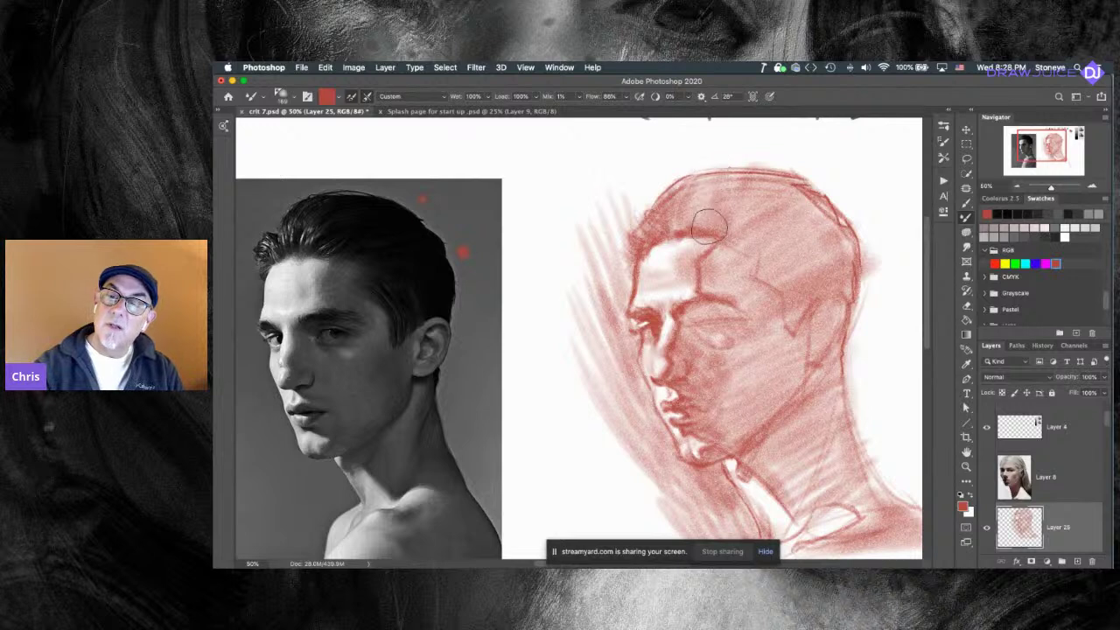
pyautogui.moveTo(708, 201)
pyautogui.mouseDown()
pyautogui.moveTo(698, 228)
pyautogui.moveTo(725, 178)
pyautogui.moveTo(716, 236)
pyautogui.moveTo(777, 184)
pyautogui.moveTo(738, 230)
pyautogui.moveTo(745, 251)
pyautogui.moveTo(717, 259)
pyautogui.mouseUp()
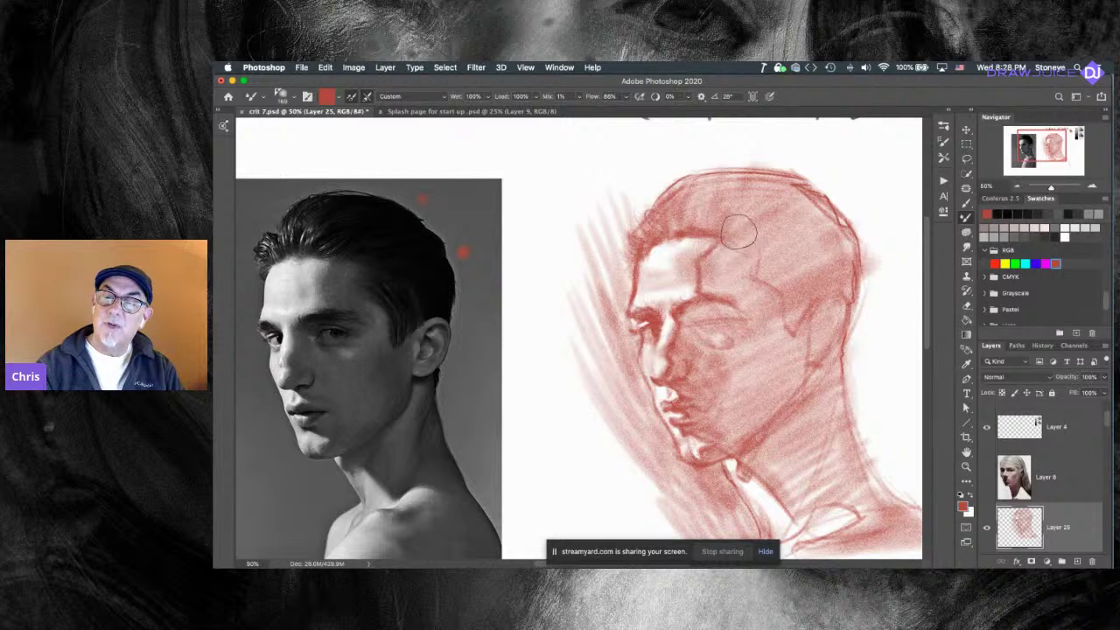
pyautogui.press('super+z')
pyautogui.moveTo(730, 282); pyautogui.dragTo(758, 283)
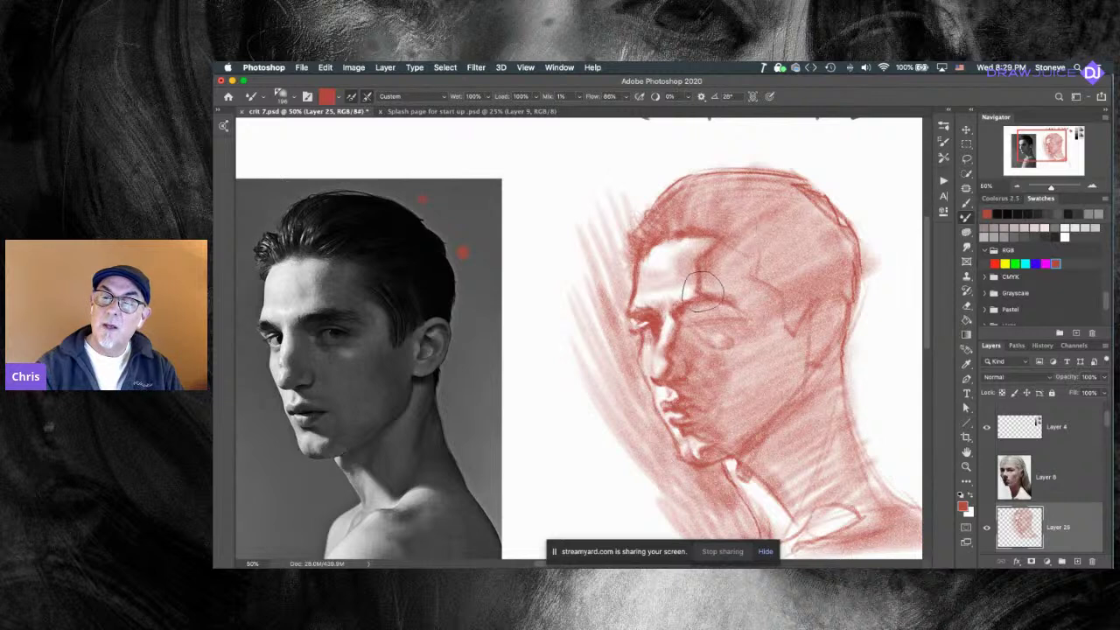
pyautogui.press('super+z')
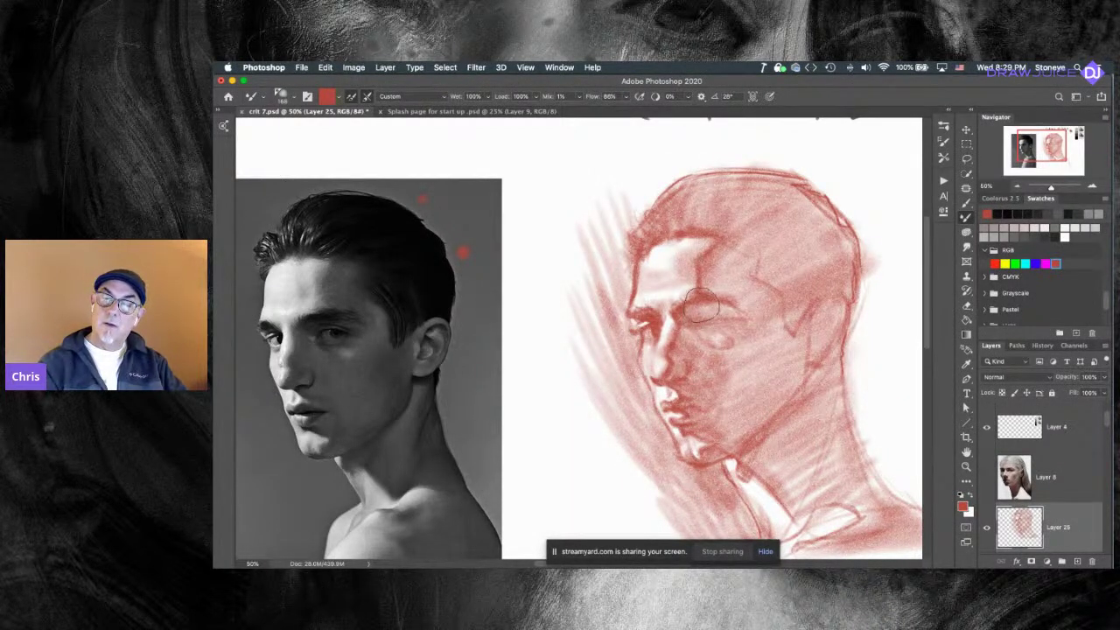
# Examine the whole value-control page, comparing the red head study with the black-and-white reference portrait.
pyautogui.press('super+minus')
pyautogui.press('super+minus')
pyautogui.press('super+minus')
pyautogui.press('super+minus')
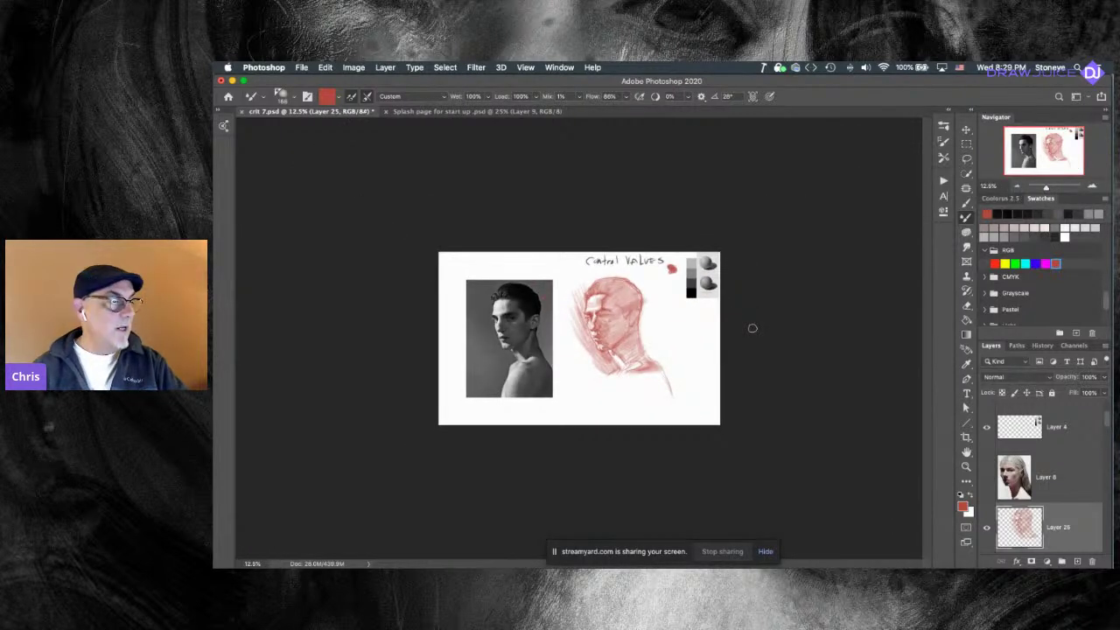
pyautogui.press('super+minus')
pyautogui.press('super+plus')
pyautogui.press('super+plus')
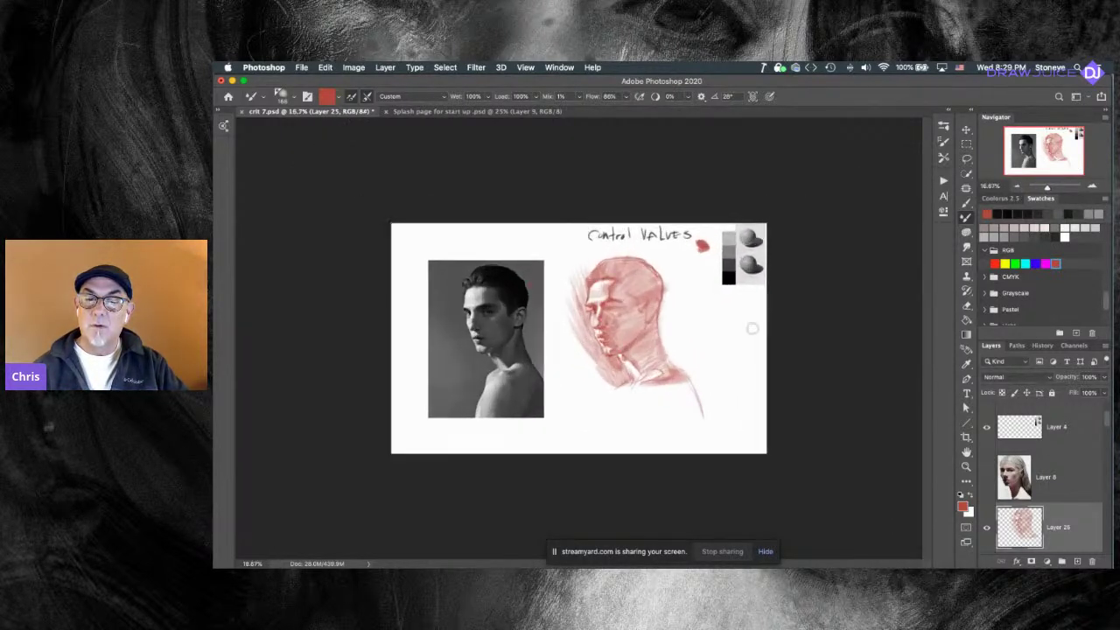
# Even out and deepen the red shadow on the cheek and the side of the head.
pyautogui.press('super+plus')
pyautogui.press('super+plus')
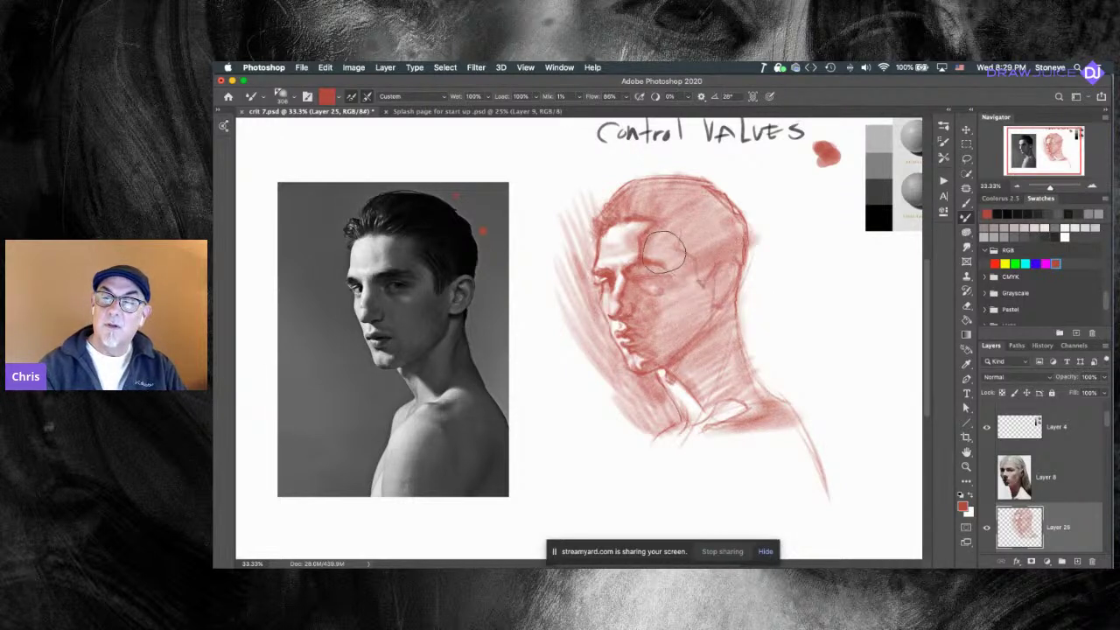
pyautogui.moveTo(697, 312); pyautogui.dragTo(680, 289)
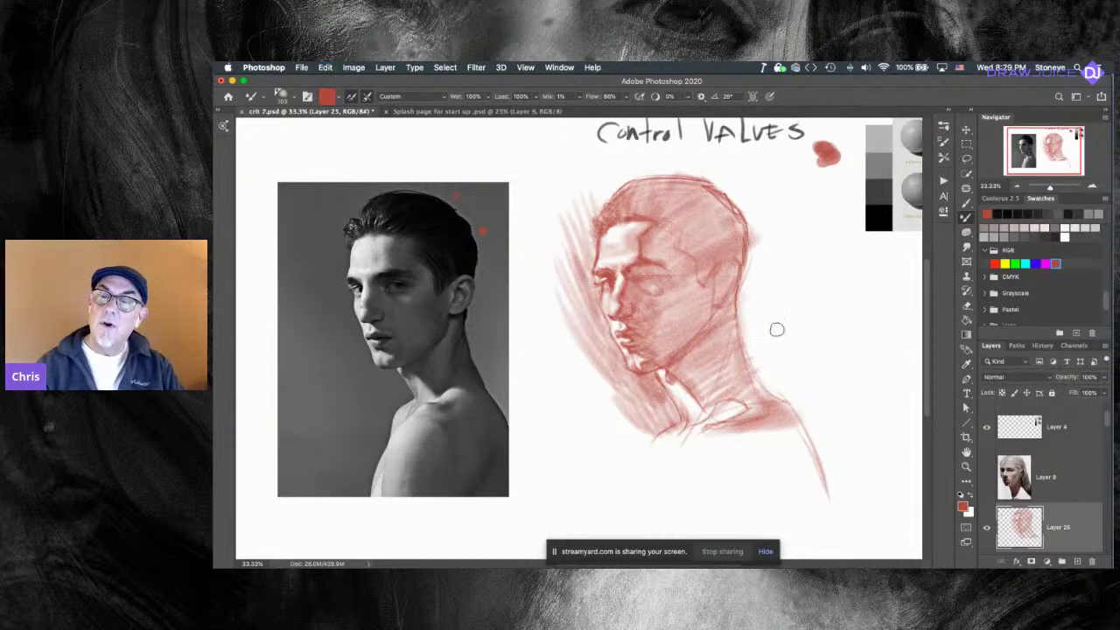
pyautogui.moveTo(709, 233); pyautogui.dragTo(737, 248)
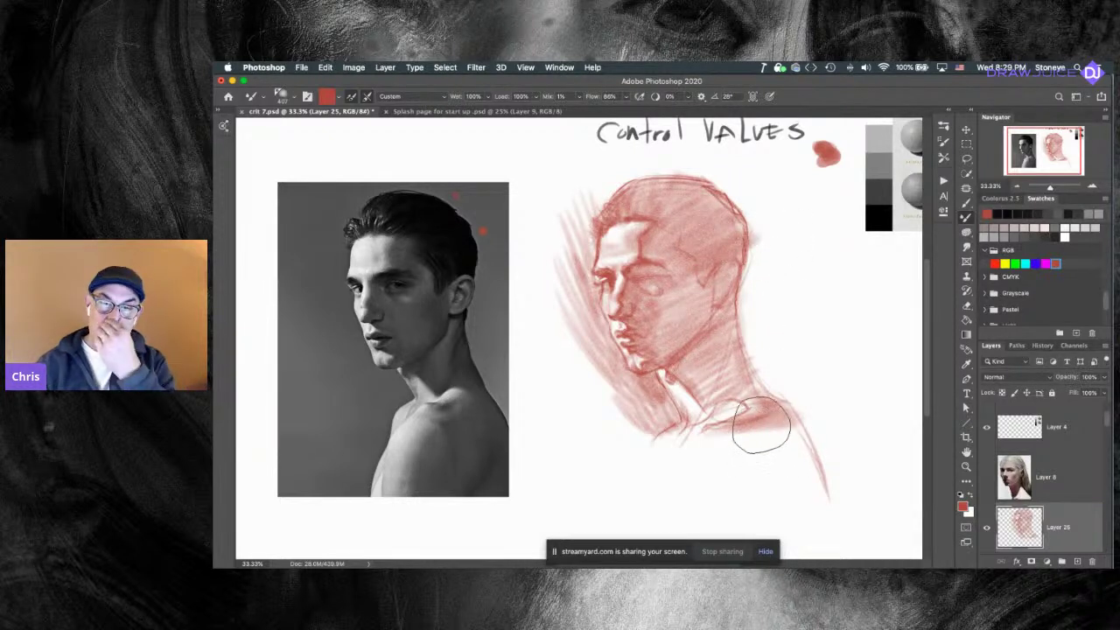
# Try shading the jaw and the lit front of the neck with a large red brush, and undo the strokes.
pyautogui.moveTo(712, 348); pyautogui.dragTo(788, 326)
pyautogui.press('super+z')
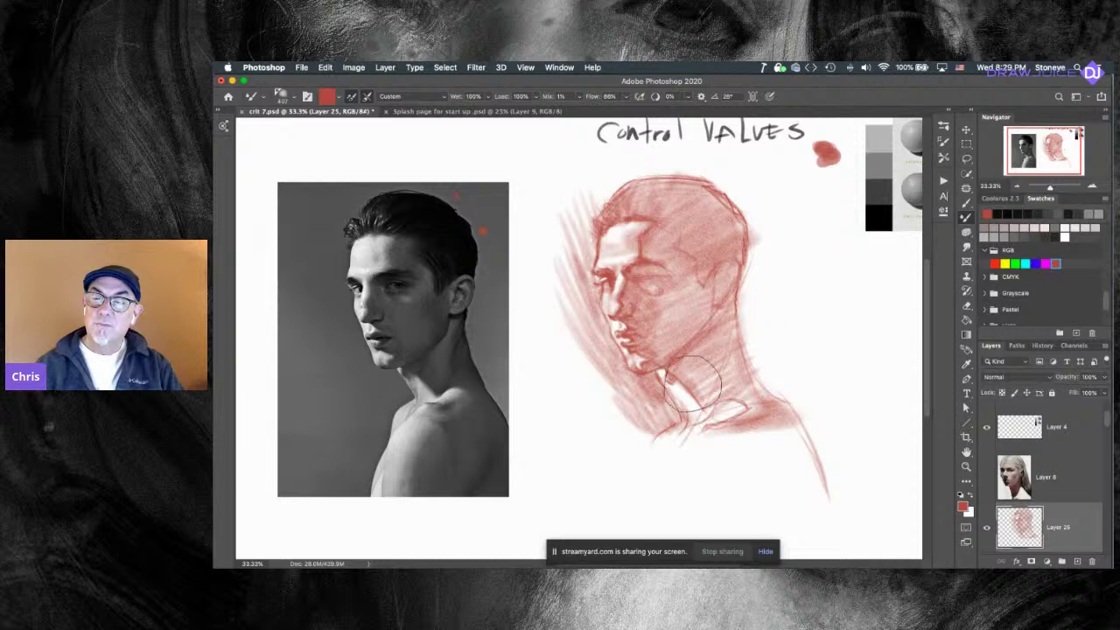
pyautogui.moveTo(695, 394)
pyautogui.mouseDown()
pyautogui.moveTo(700, 427)
pyautogui.moveTo(683, 443)
pyautogui.mouseUp()
pyautogui.press('super+z')
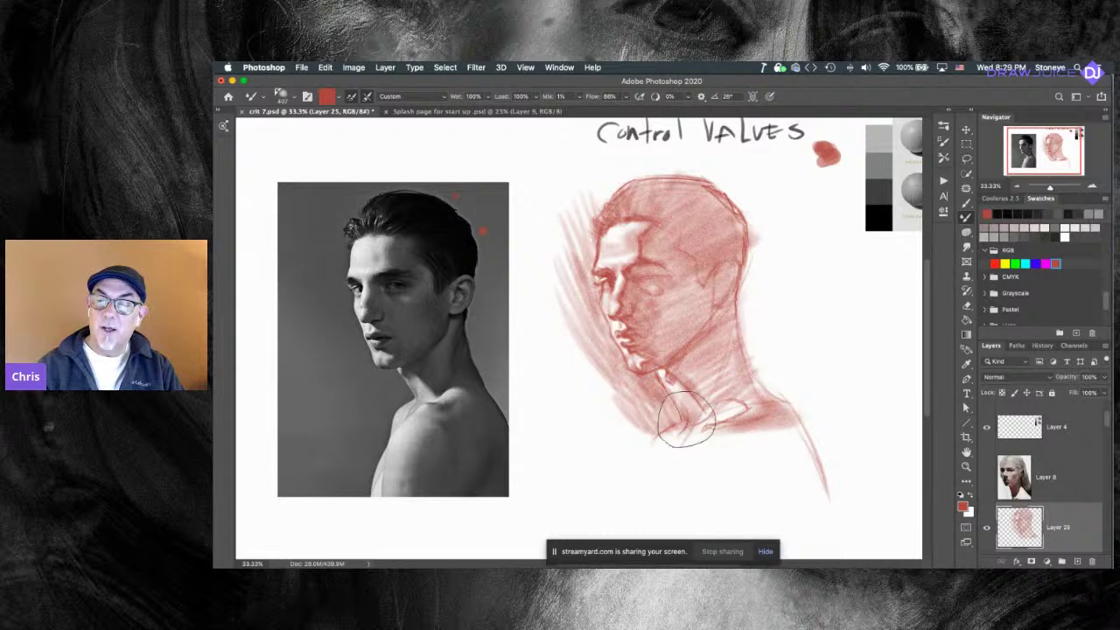
pyautogui.press('super+z')
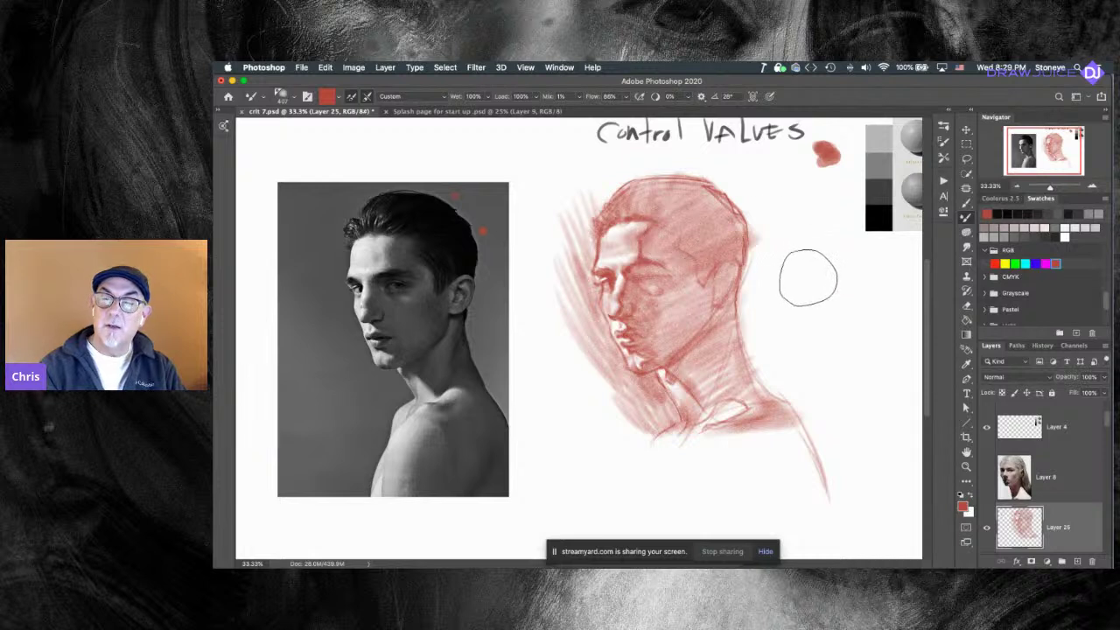
pyautogui.press('super+z')
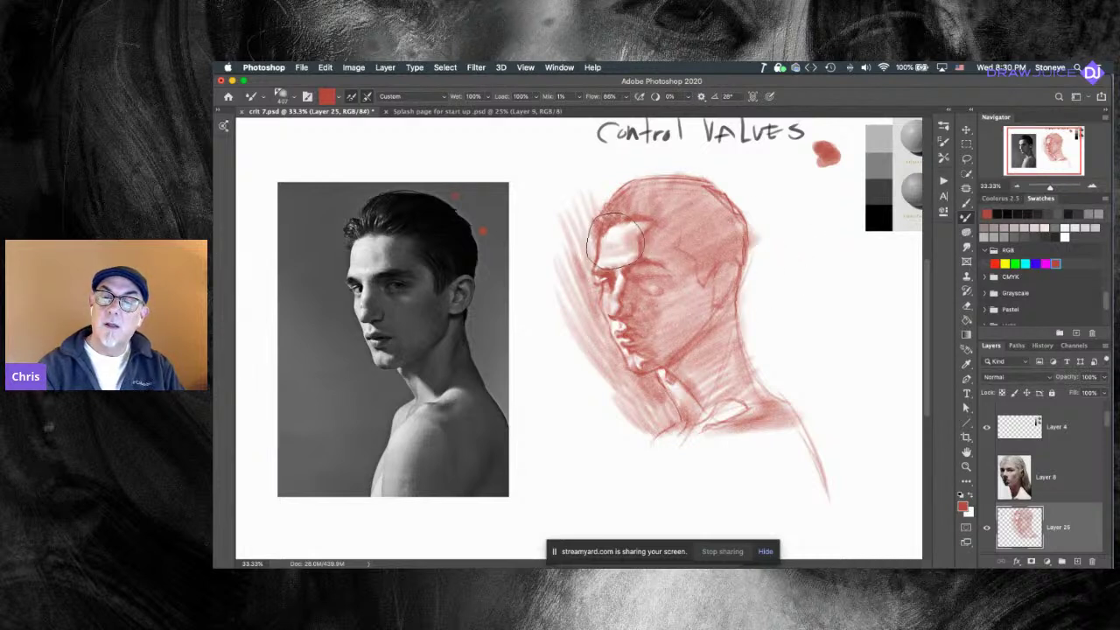
# Model the lit forehead with a light red halftone and shade around the brow and nose, undoing surplus strokes.
pyautogui.moveTo(631, 229); pyautogui.dragTo(611, 227)
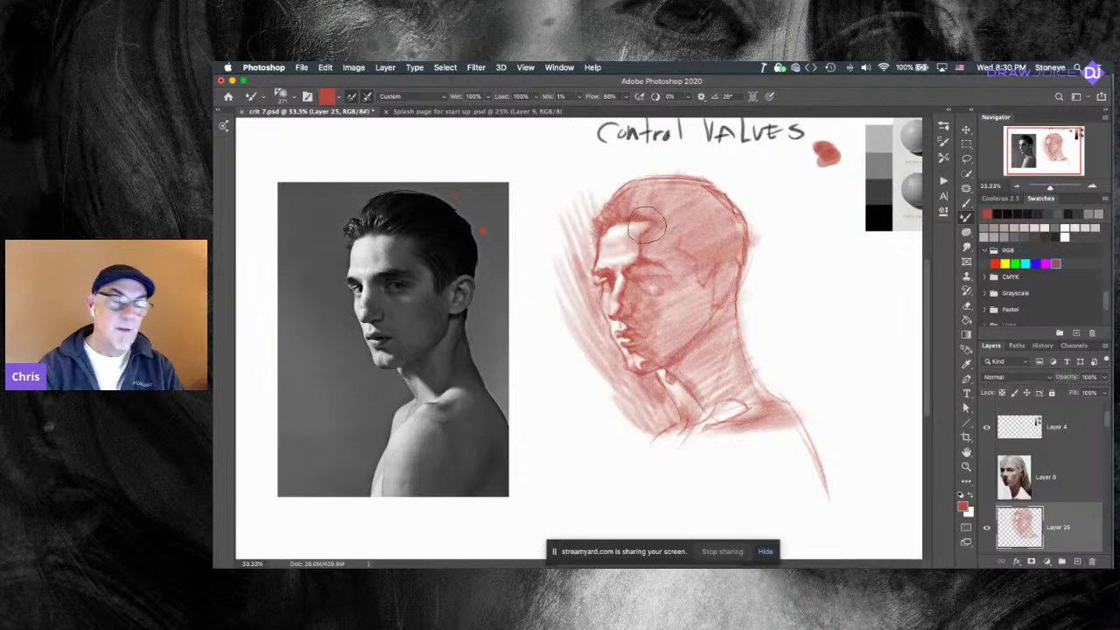
pyautogui.press('e')
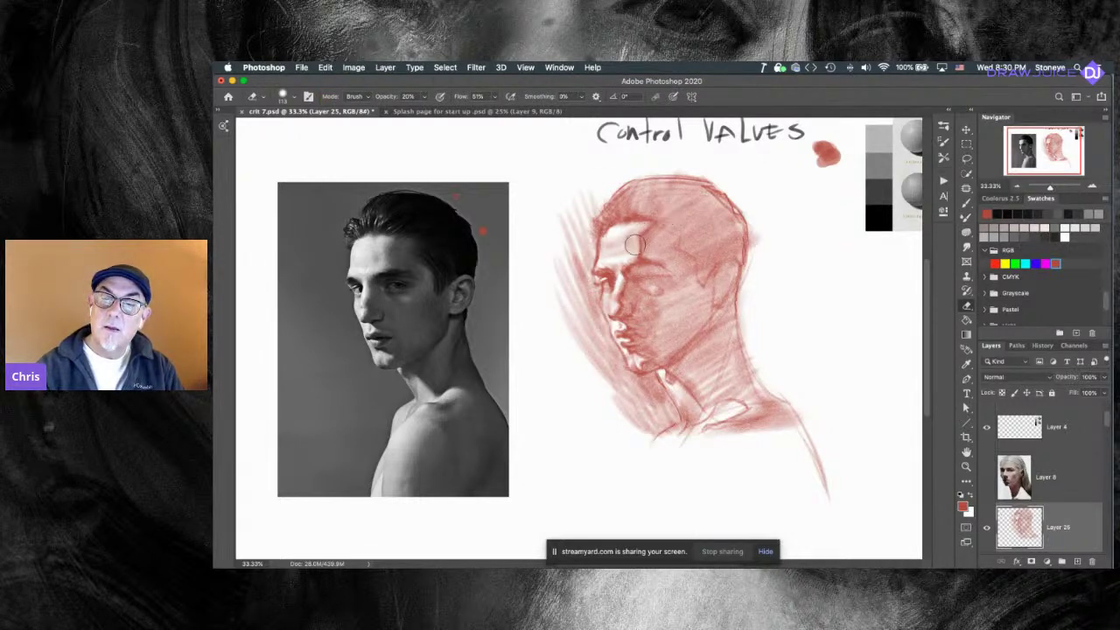
pyautogui.press('b')
pyautogui.press('super+z')
pyautogui.press('super+z')
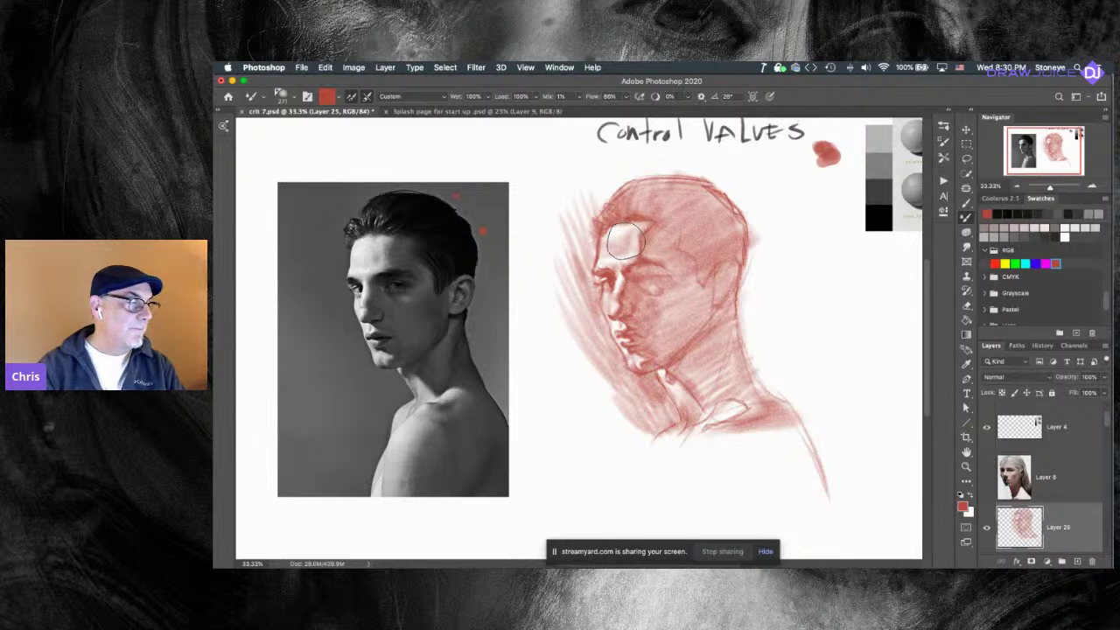
pyautogui.press('r')
pyautogui.press('super+z')
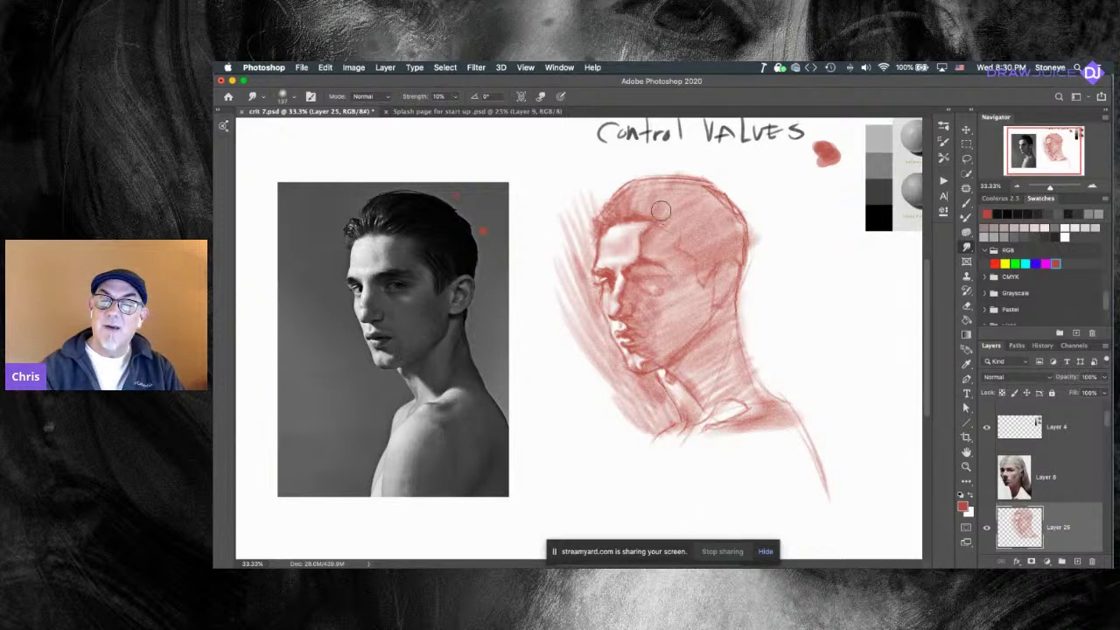
pyautogui.press('b')
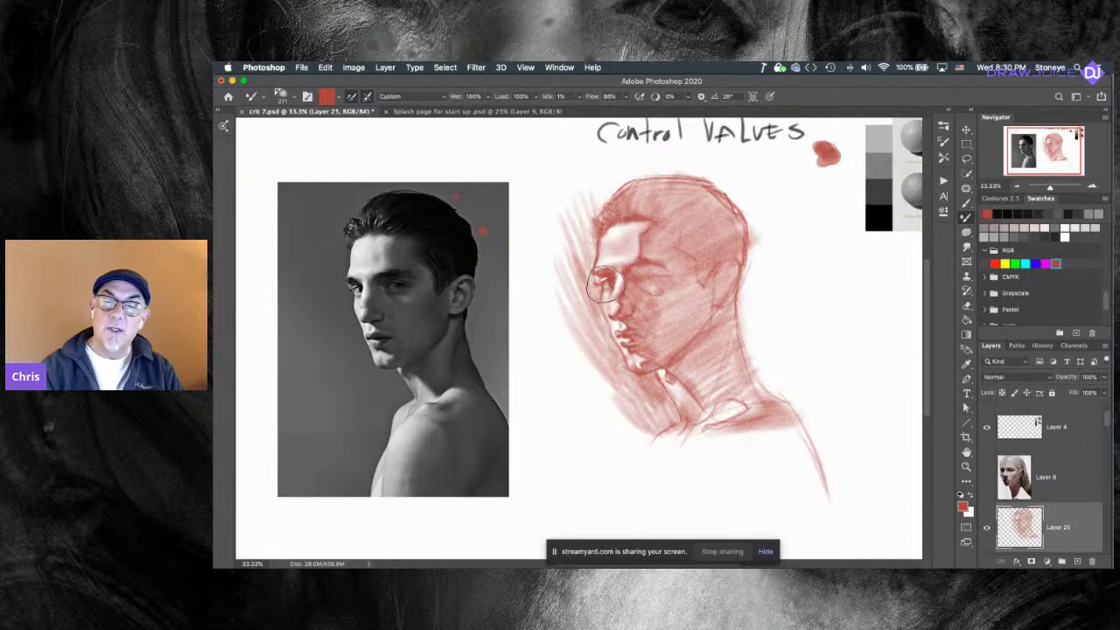
pyautogui.moveTo(599, 291); pyautogui.dragTo(575, 299)
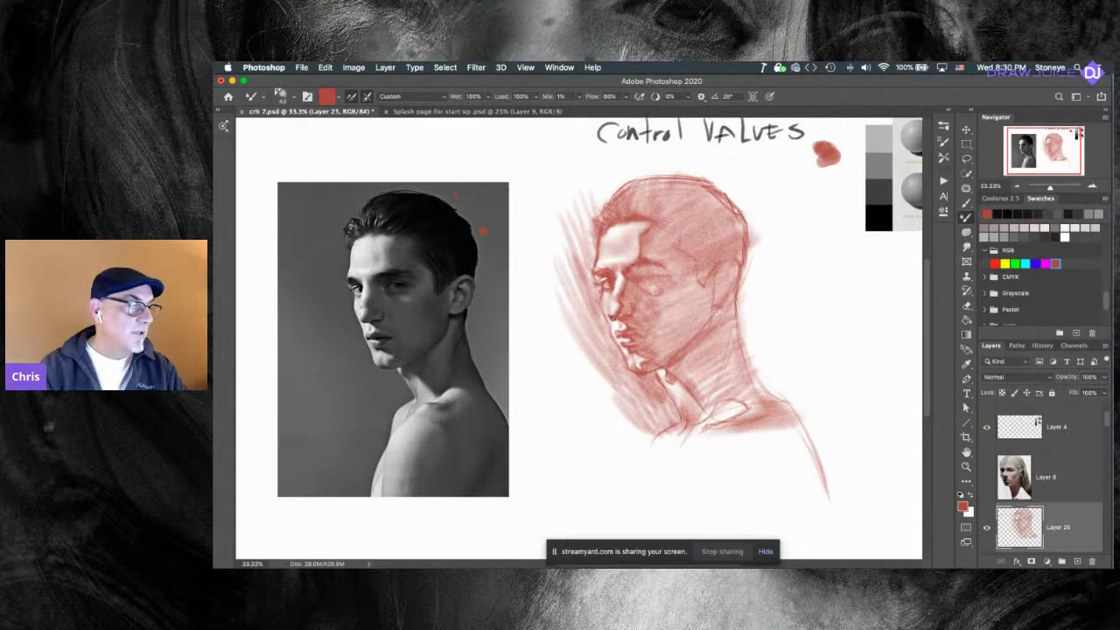
# Paint small white accents around the eyes with the hard round 24 brush from Basic Brushes 2.
pyautogui.press('super+plus')
pyautogui.moveTo(625, 306)
pyautogui.mouseDown()
pyautogui.moveTo(638, 344)
pyautogui.moveTo(700, 405)
pyautogui.moveTo(749, 379)
pyautogui.moveTo(738, 381)
pyautogui.mouseUp()
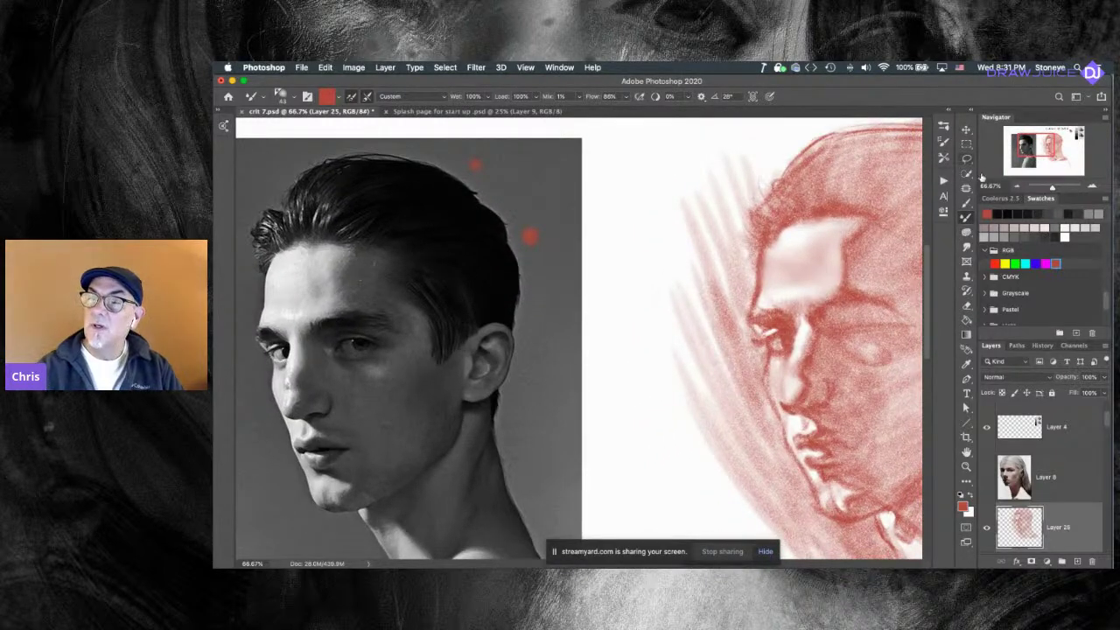
pyautogui.click(945, 125)
pyautogui.click(834, 217)
pyautogui.click(945, 128)
pyautogui.moveTo(712, 357); pyautogui.dragTo(709, 357)
pyautogui.click(1065, 229)
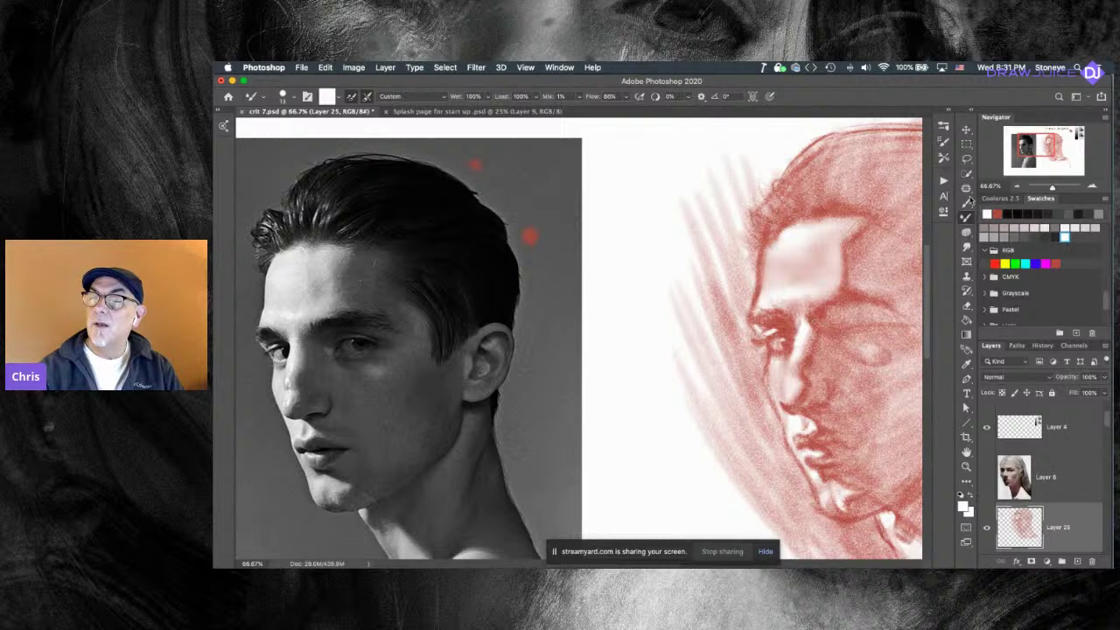
pyautogui.click(968, 201)
pyautogui.moveTo(763, 354)
pyautogui.mouseDown()
pyautogui.moveTo(774, 354)
pyautogui.moveTo(738, 364)
pyautogui.mouseUp()
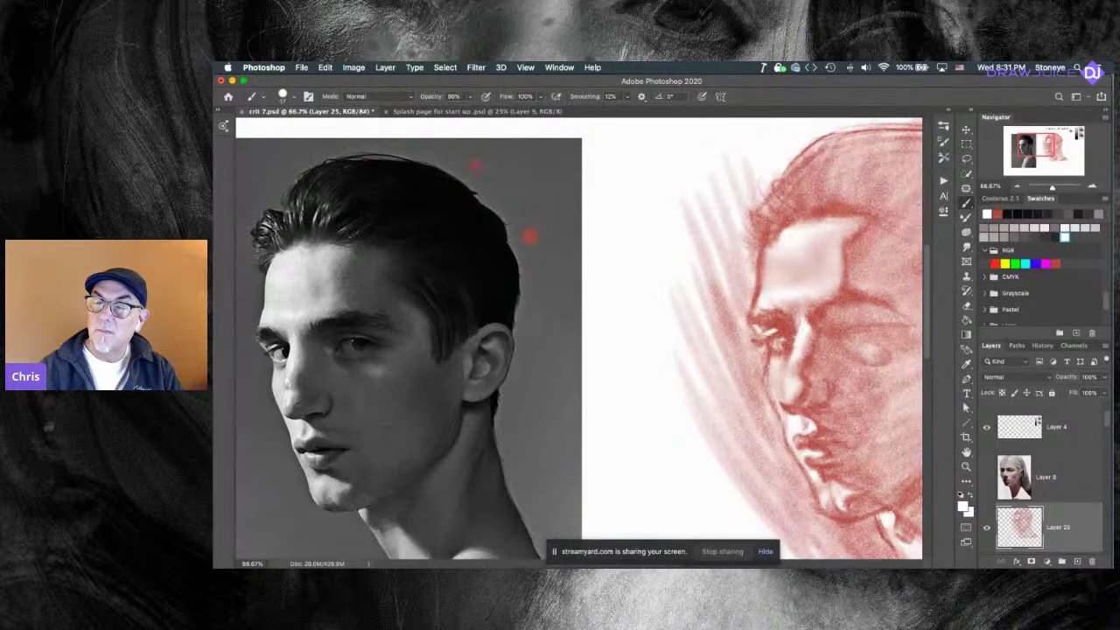
pyautogui.hscroll(5, 764, 372)
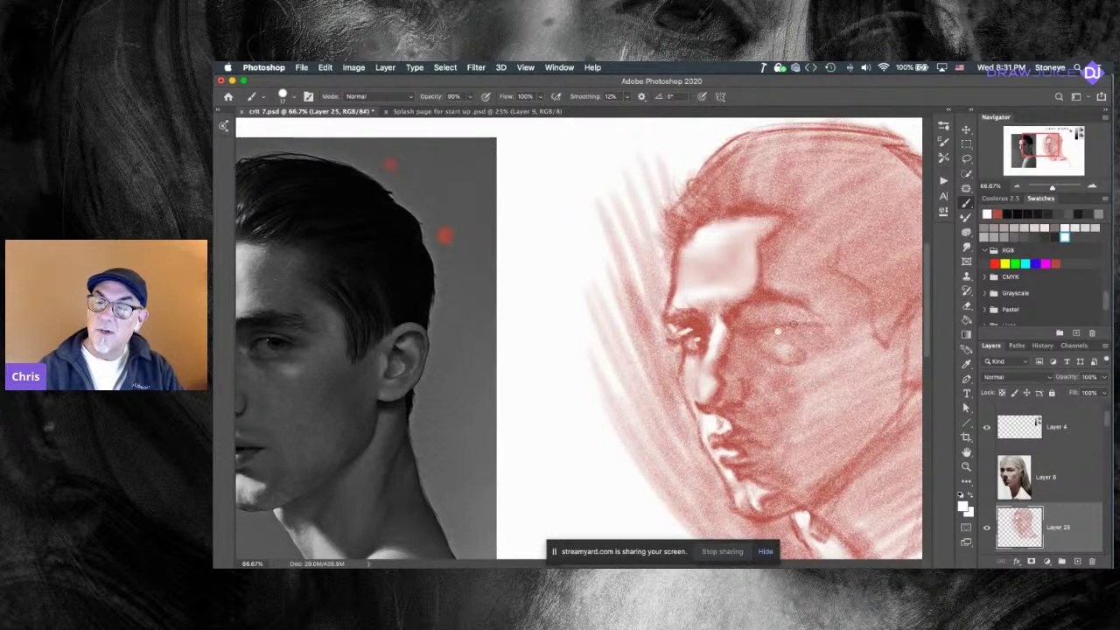
pyautogui.hscroll(-3, 793, 329)
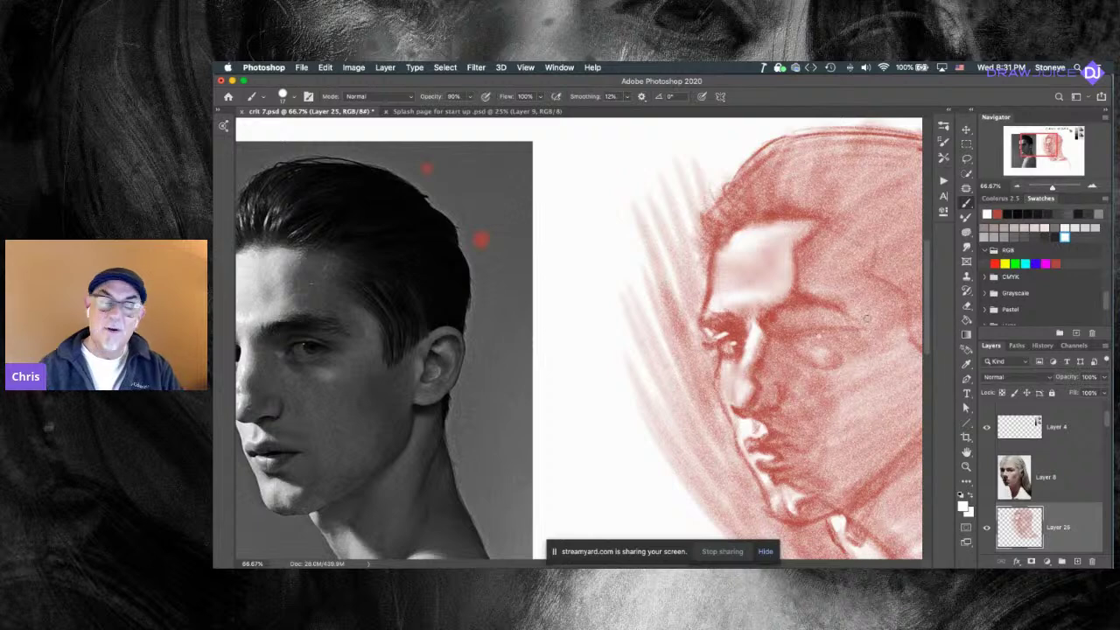
pyautogui.press('super+minus')
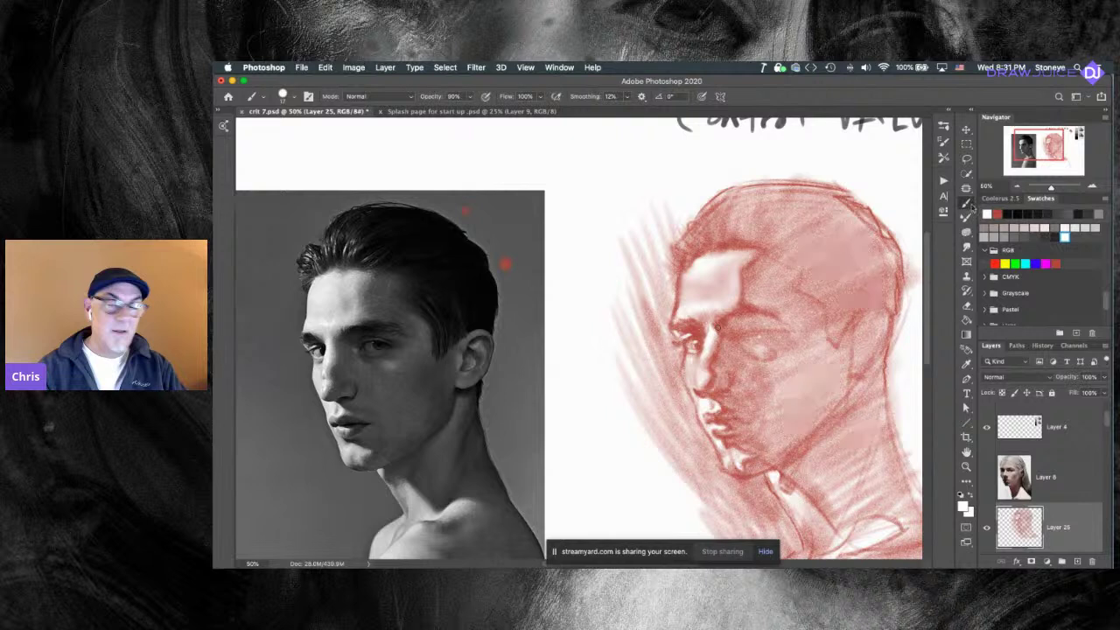
# Lighten the bridge of the nose in white using the Mixer Brush with the textured 282 px preset from the best-drawing set.
pyautogui.click(966, 218)
pyautogui.moveTo(708, 357); pyautogui.dragTo(735, 359)
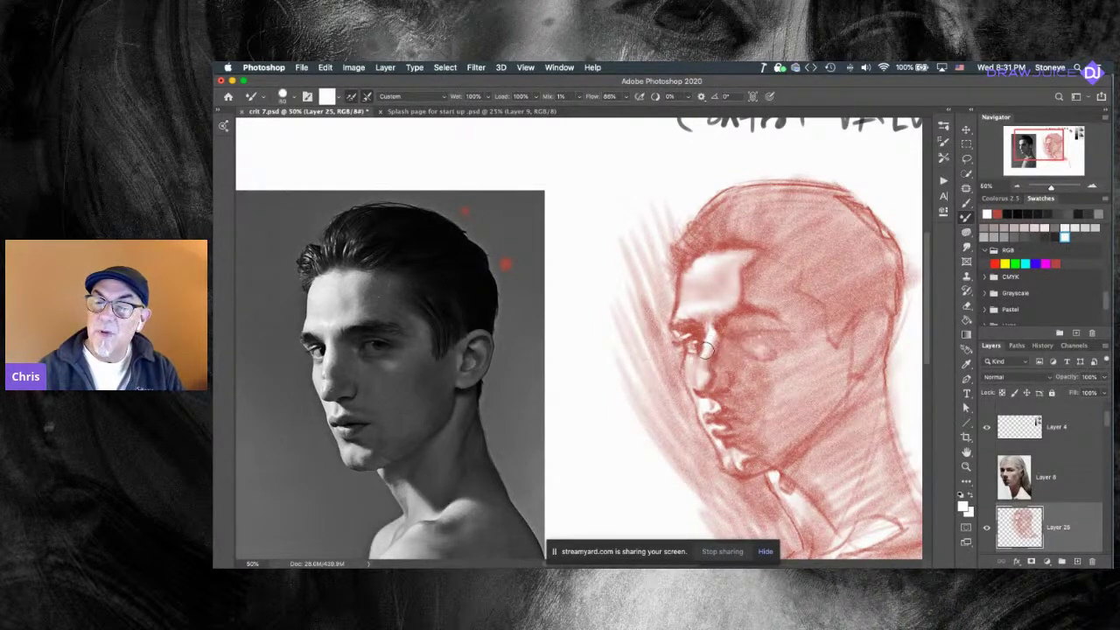
pyautogui.click(947, 127)
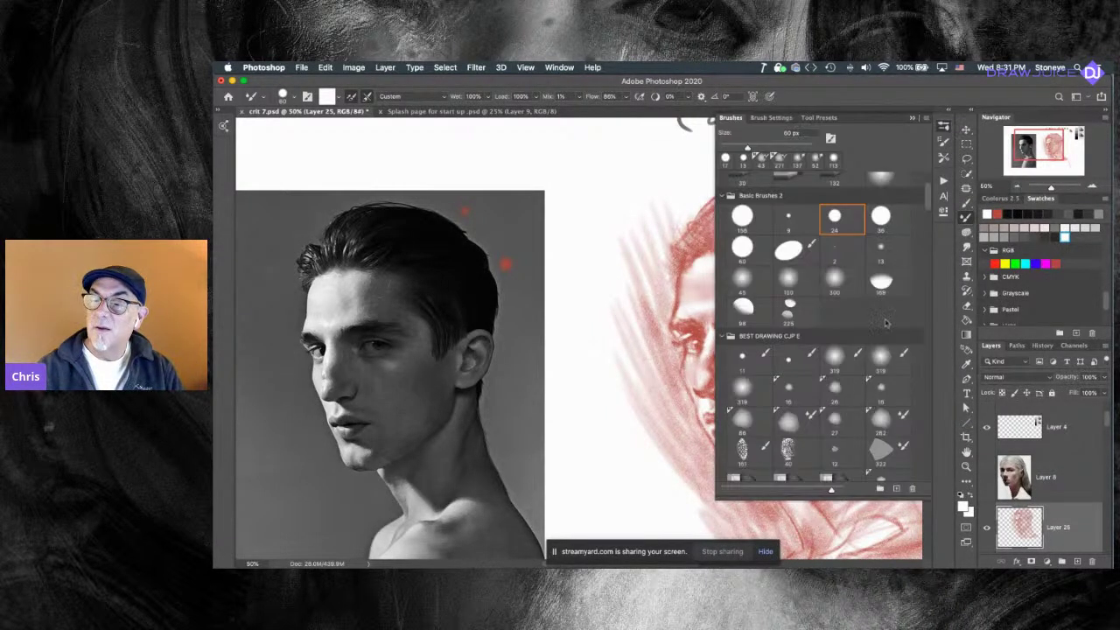
pyautogui.click(880, 427)
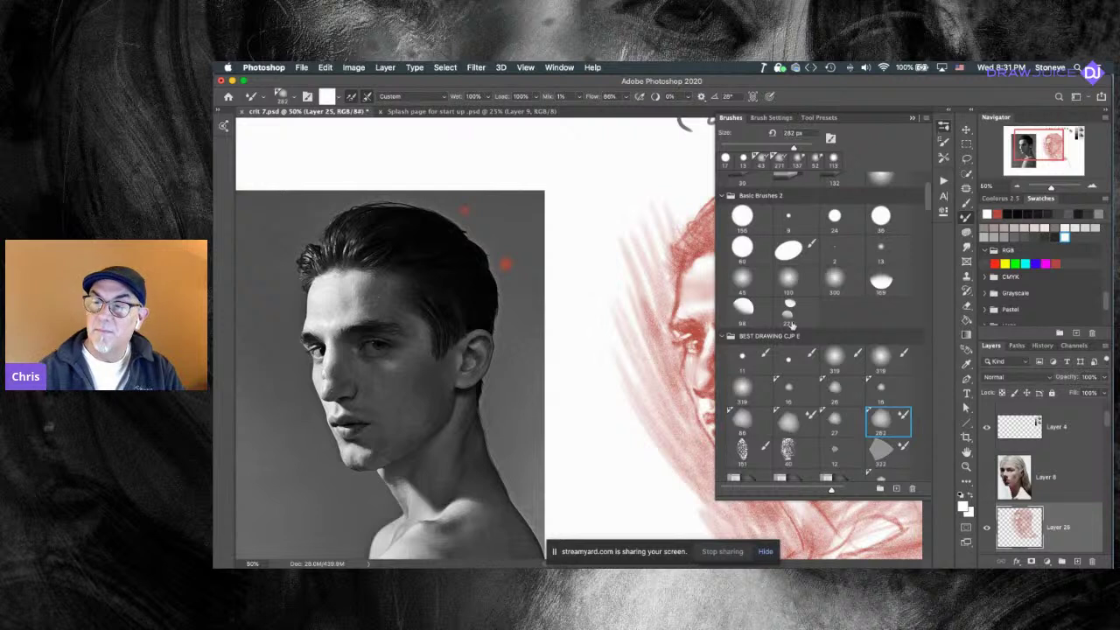
pyautogui.click(945, 128)
pyautogui.moveTo(711, 394)
pyautogui.mouseDown()
pyautogui.moveTo(695, 394)
pyautogui.moveTo(705, 352)
pyautogui.mouseUp()
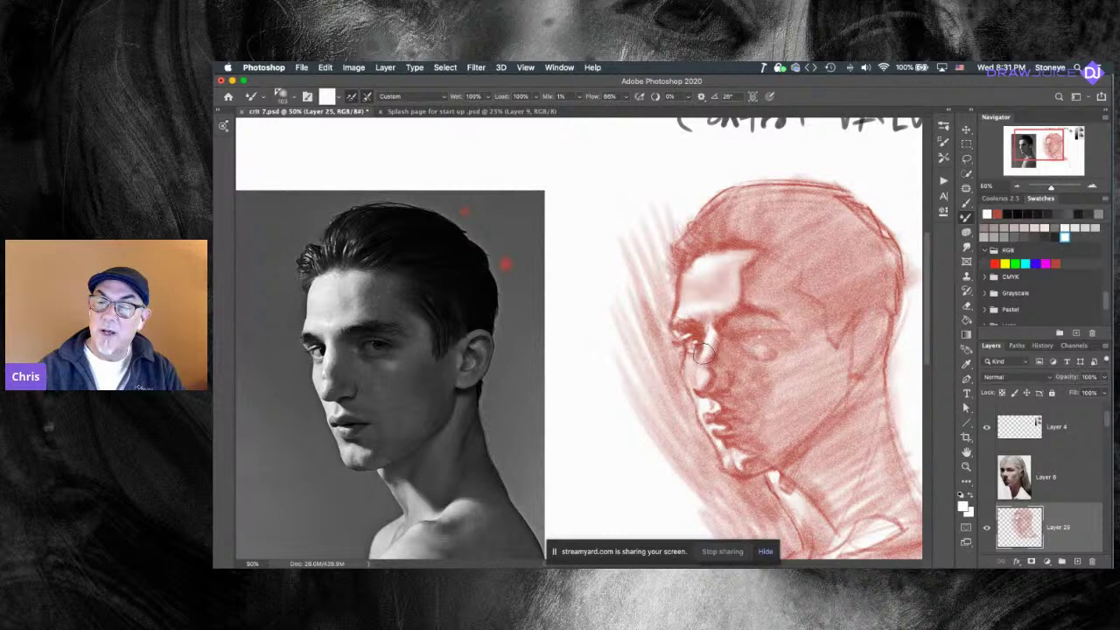
# Resize the white brush and touch up the highlights around the lips and chin, undoing surplus strokes.
pyautogui.scroll(-3, 758, 320)
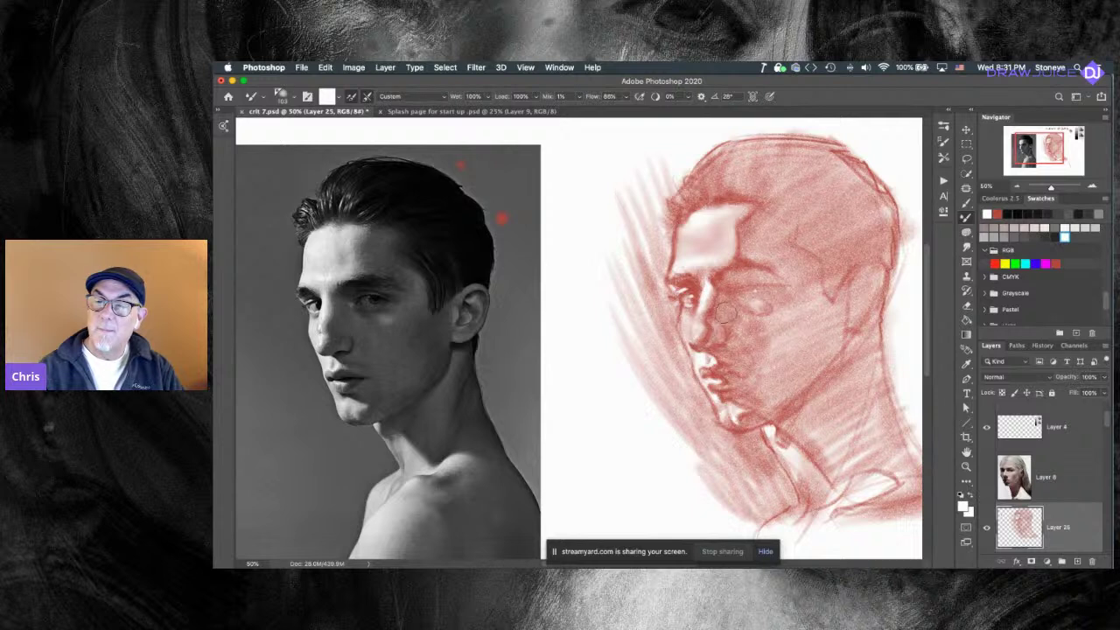
pyautogui.press(']')
pyautogui.press(']')
pyautogui.press(']')
pyautogui.press(']')
pyautogui.press('super+z')
pyautogui.moveTo(716, 399); pyautogui.dragTo(687, 404)
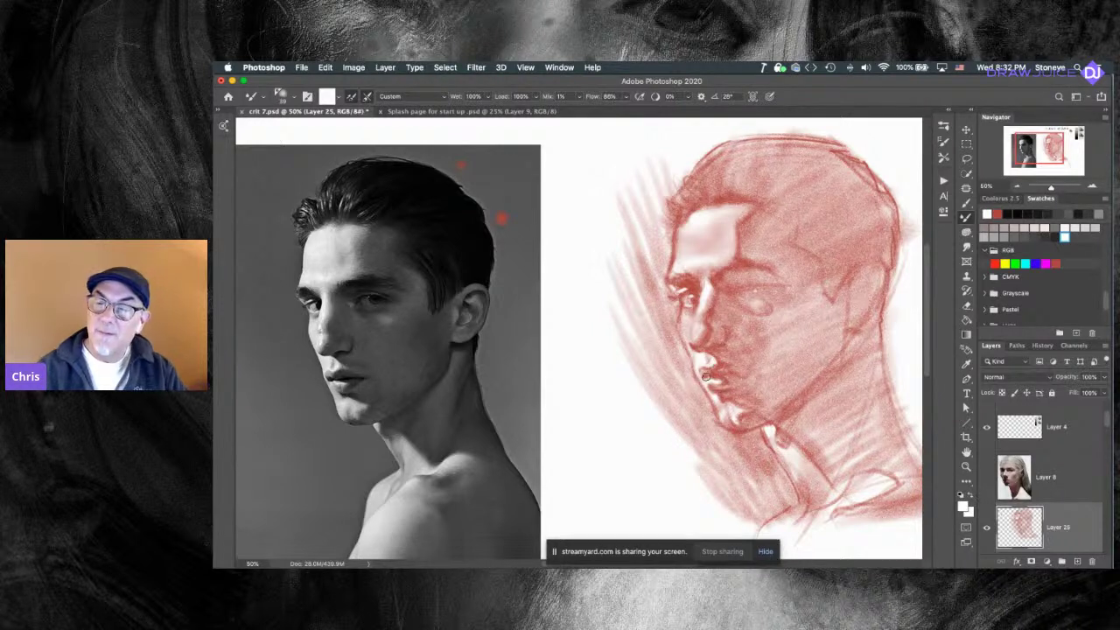
pyautogui.press('super+z')
pyautogui.moveTo(708, 385); pyautogui.dragTo(704, 385)
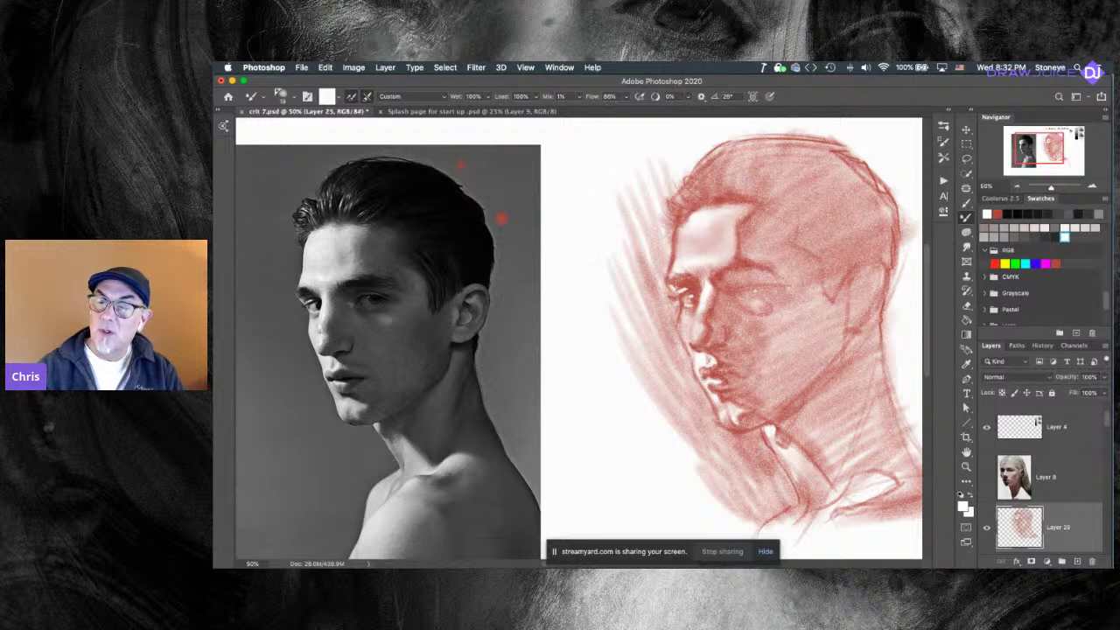
# Sample the red near the eye and darken the shadow on the neck down to the shoulder.
pyautogui.keyDown('alt'); pyautogui.click(690, 286); pyautogui.keyUp('alt')
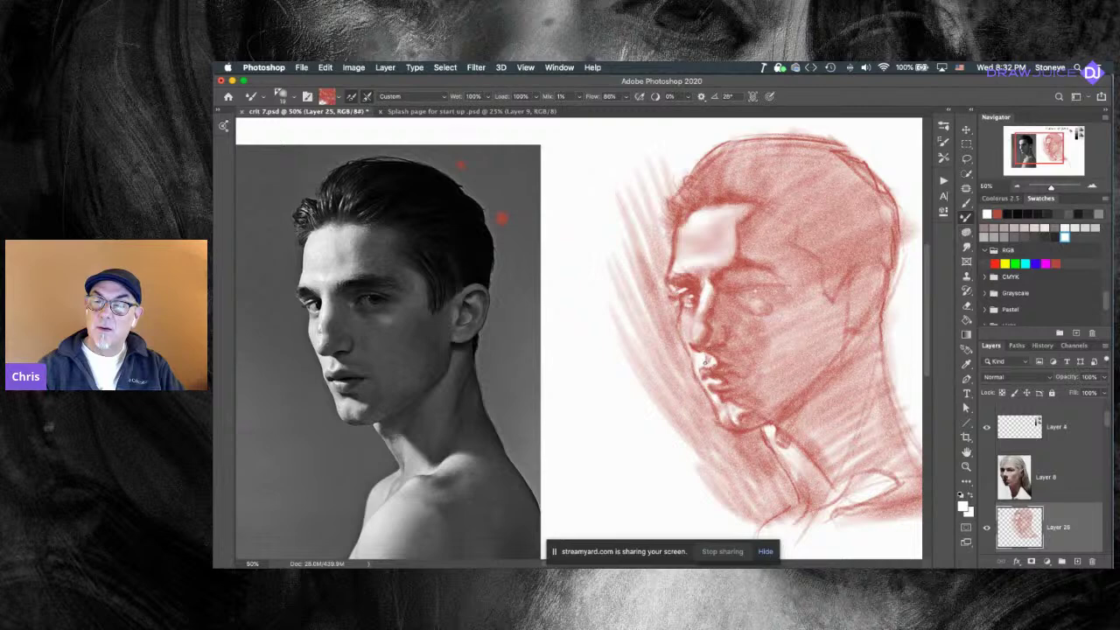
pyautogui.press('super+minus')
pyautogui.press('super+minus')
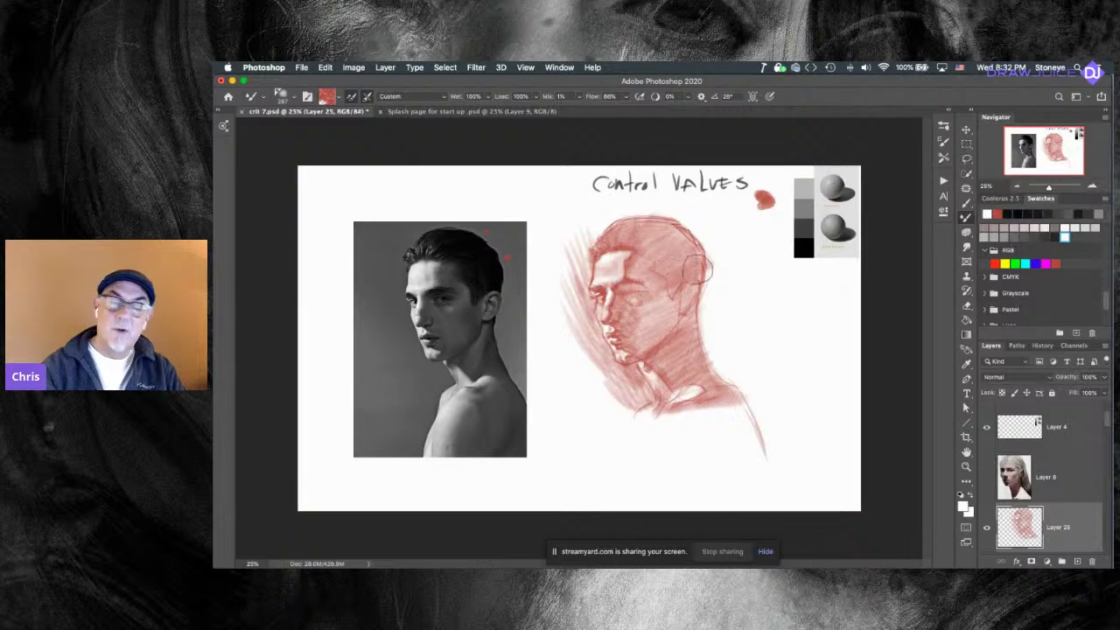
# Lift soft highlights out of the front hair with the Eraser at 70% and then 40% opacity.
pyautogui.press('r')
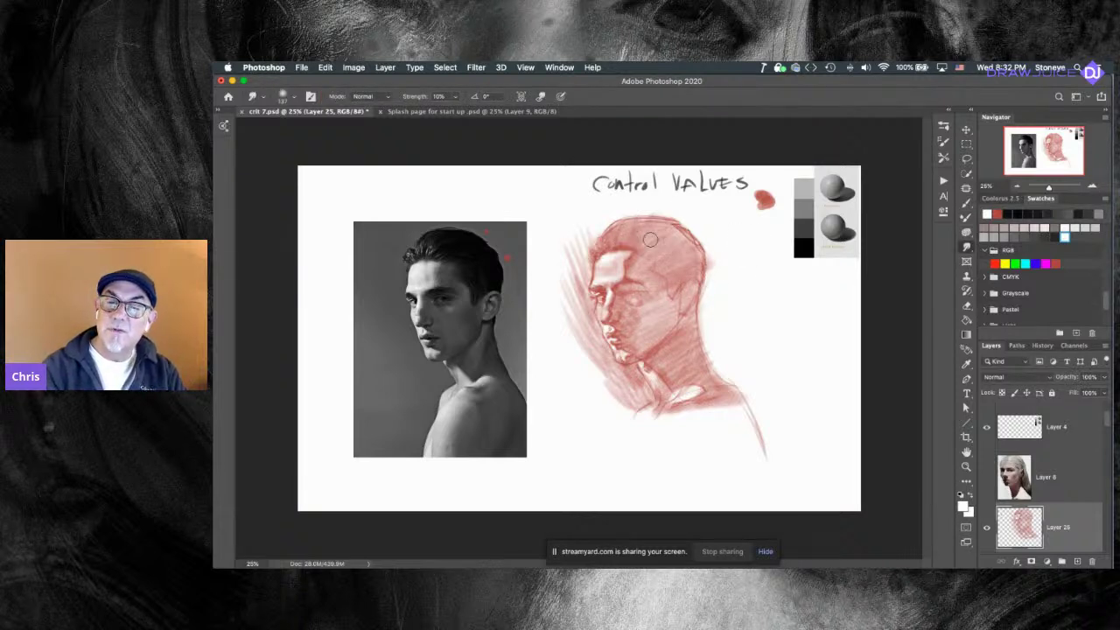
pyautogui.press('e')
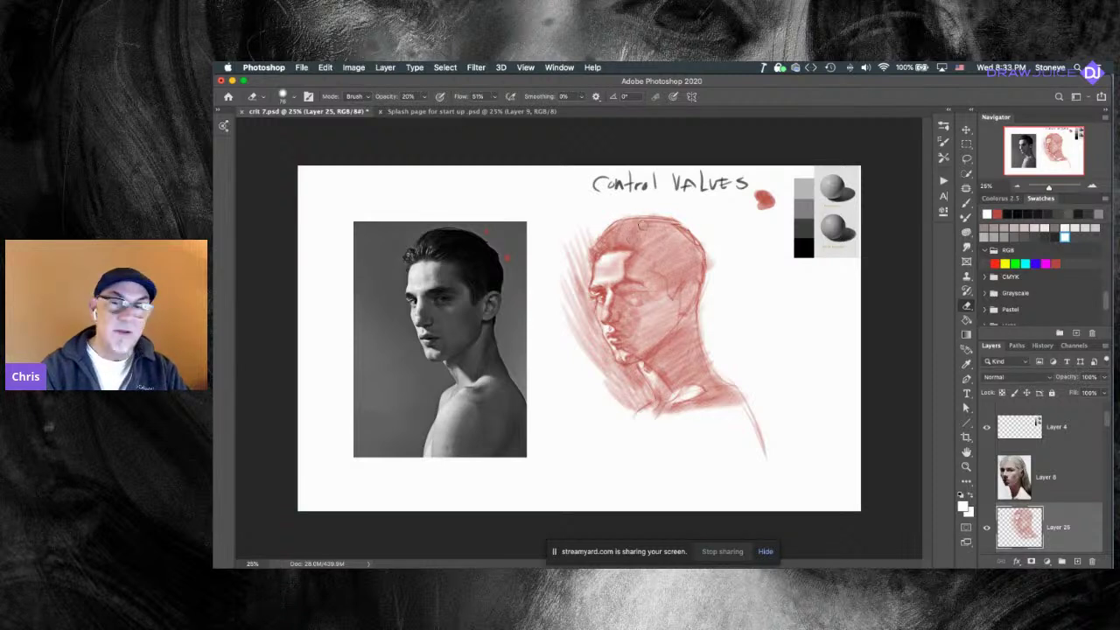
pyautogui.press('7')
pyautogui.press('super+equal')
pyautogui.moveTo(606, 166); pyautogui.dragTo(634, 206)
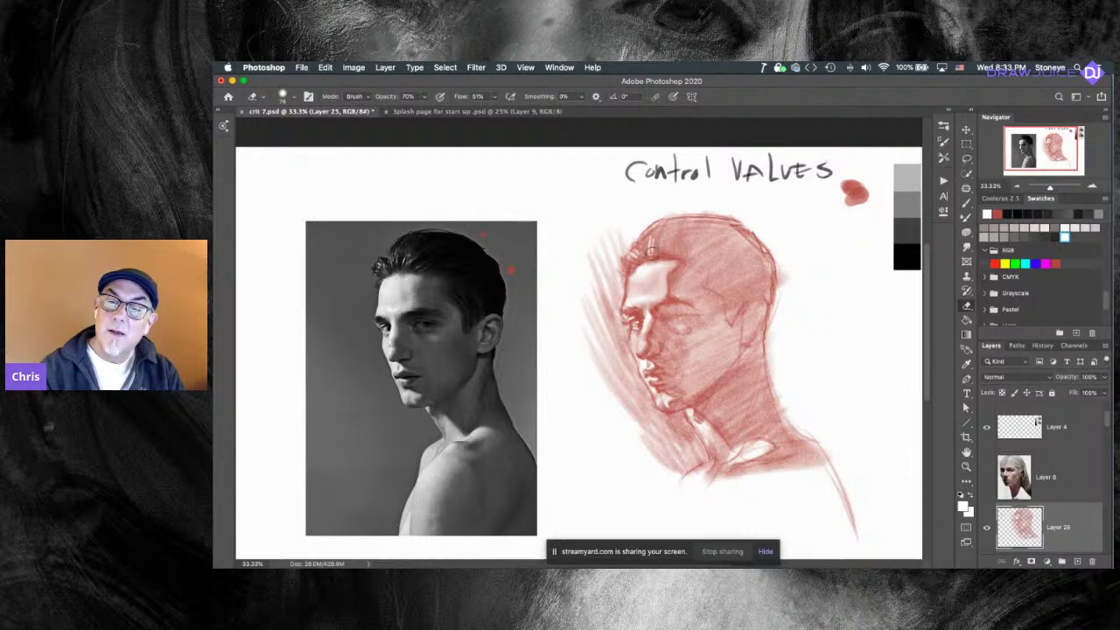
pyautogui.press('4')
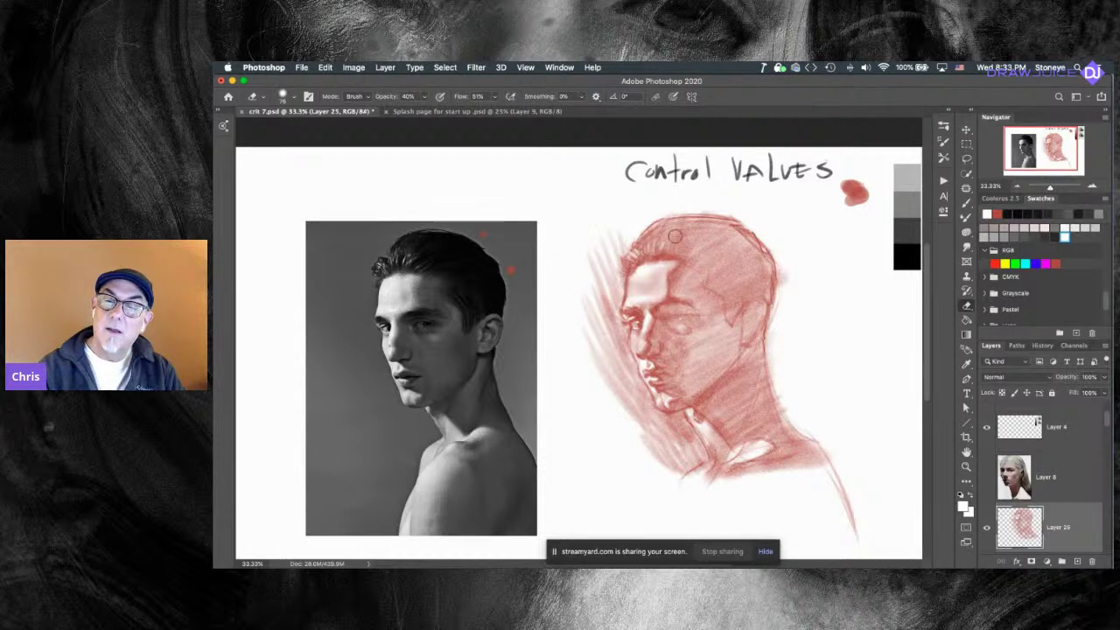
pyautogui.moveTo(669, 243); pyautogui.dragTo(661, 244)
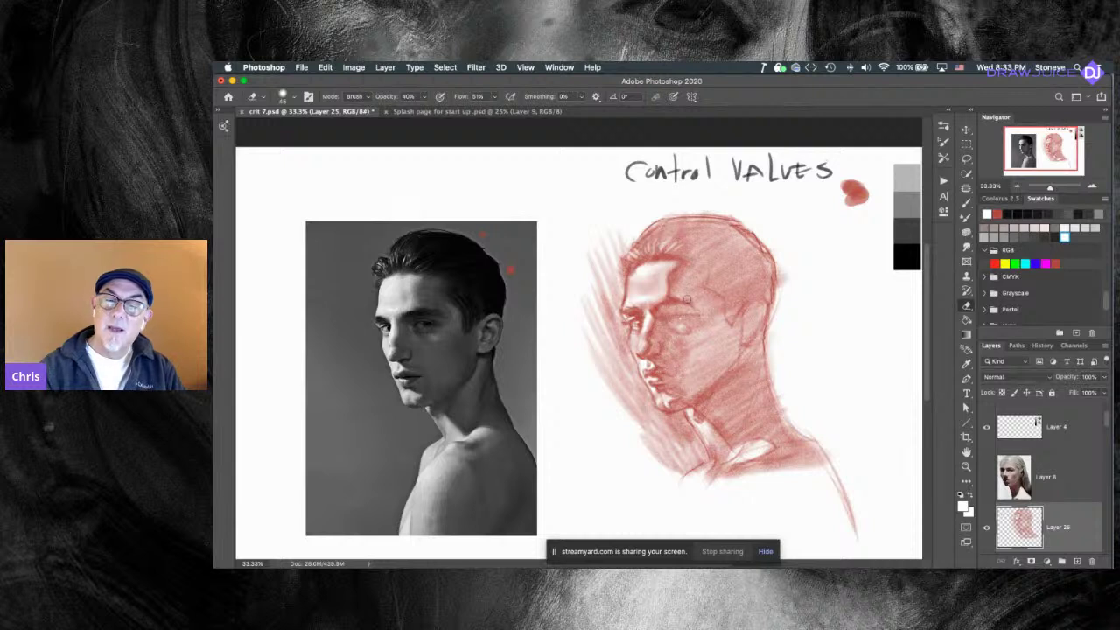
# Glaze red over the cheek and jaw with a large Mixer Brush to unify the face's shadow side.
pyautogui.press('b')
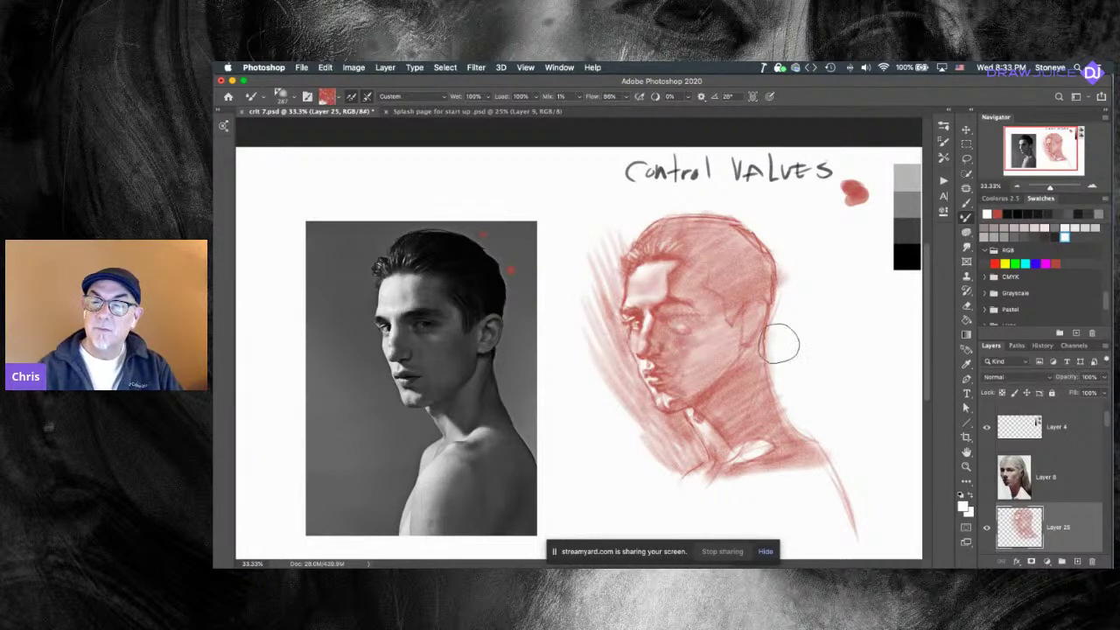
pyautogui.moveTo(705, 357); pyautogui.dragTo(747, 361)
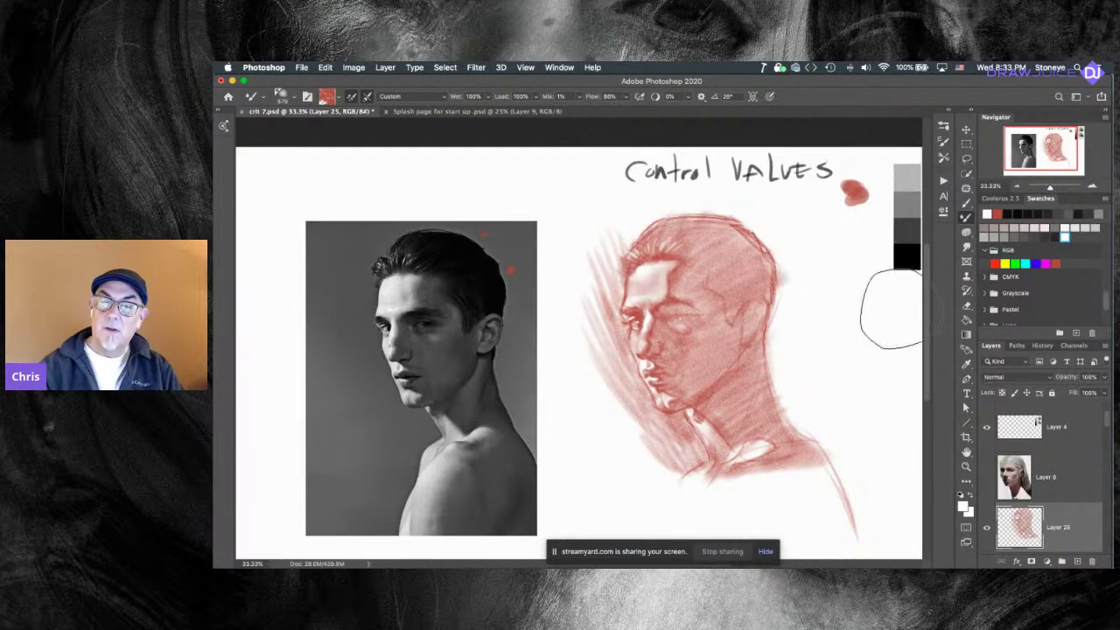
# Blend the red tone over the jaw and along the back of the neck with a smaller Mixer Brush, undoing a surplus stroke.
pyautogui.moveTo(738, 382); pyautogui.dragTo(714, 382)
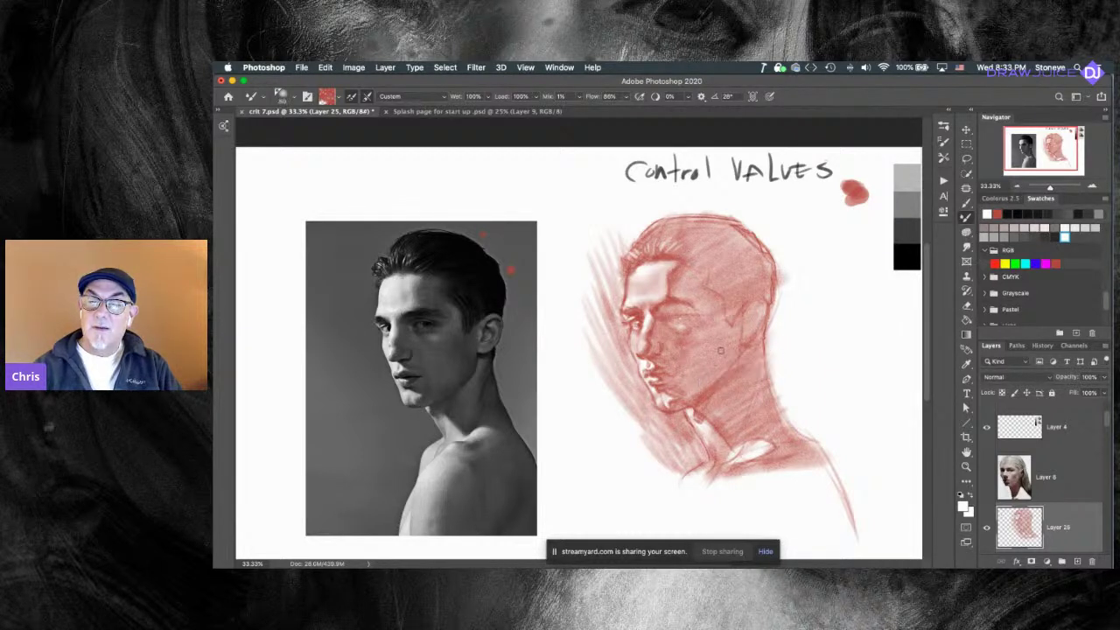
pyautogui.moveTo(761, 343); pyautogui.dragTo(762, 390)
pyautogui.press('super+z')
pyautogui.moveTo(758, 339)
pyautogui.mouseDown()
pyautogui.moveTo(771, 390)
pyautogui.moveTo(765, 317)
pyautogui.moveTo(761, 352)
pyautogui.moveTo(764, 328)
pyautogui.mouseUp()
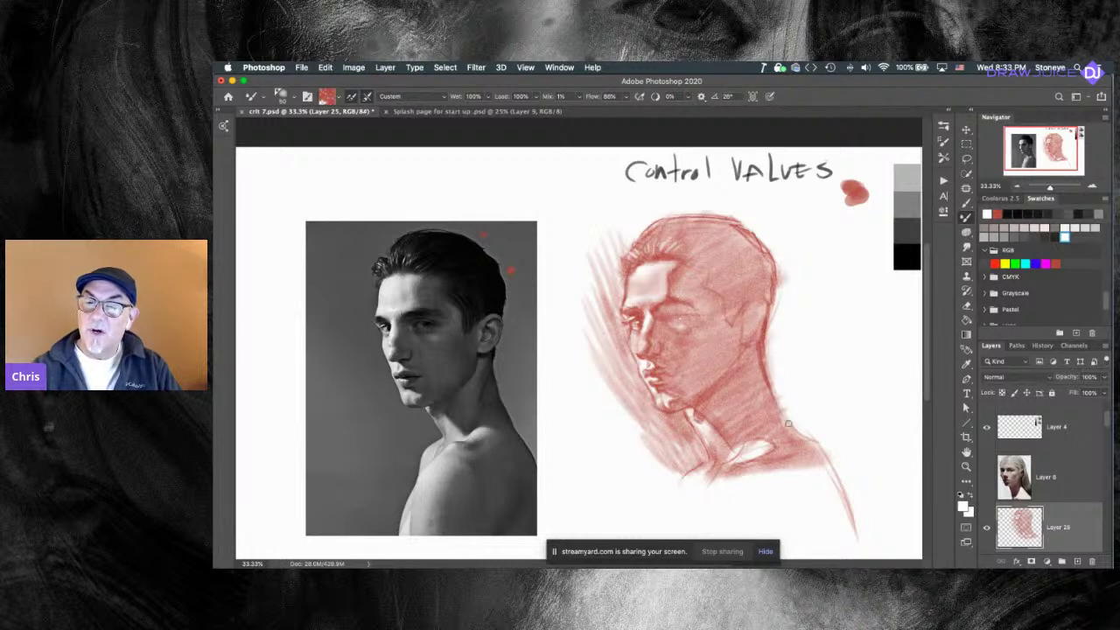
# Soften the edge of the forehead highlight toward the temple with a large Eraser at 40% opacity and the Smudge tool at 10% strength.
pyautogui.press('e')
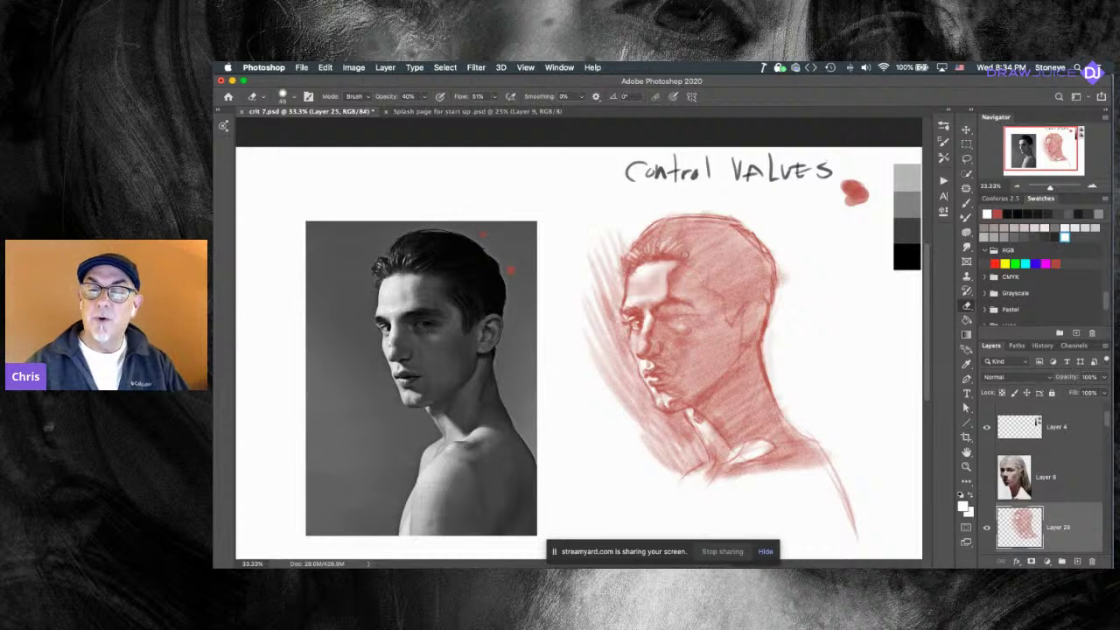
pyautogui.moveTo(688, 287); pyautogui.dragTo(707, 289)
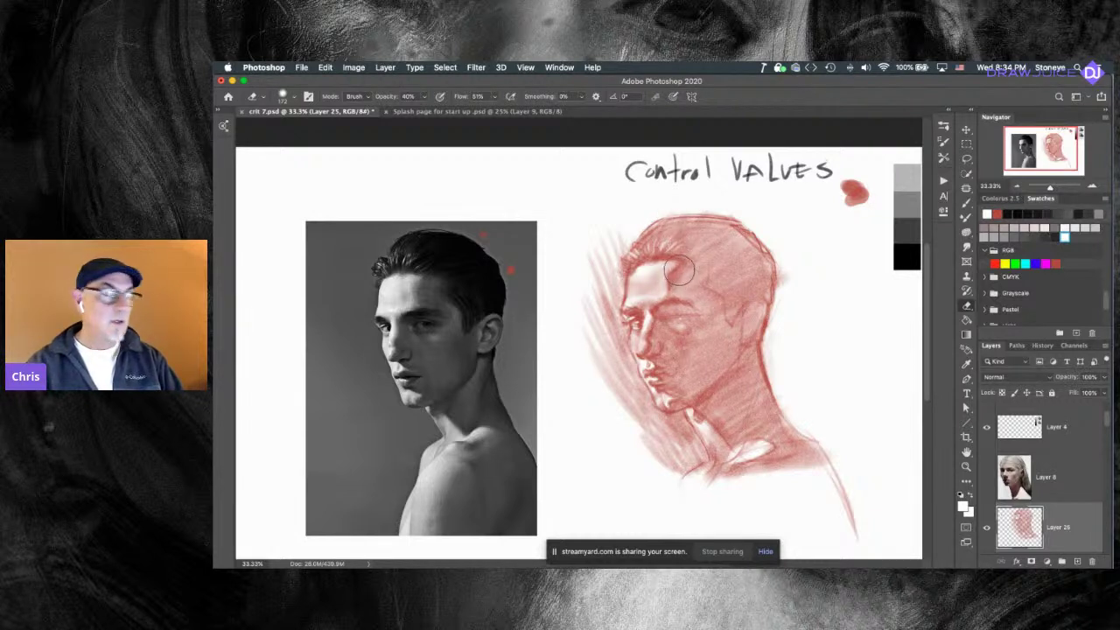
pyautogui.press('r')
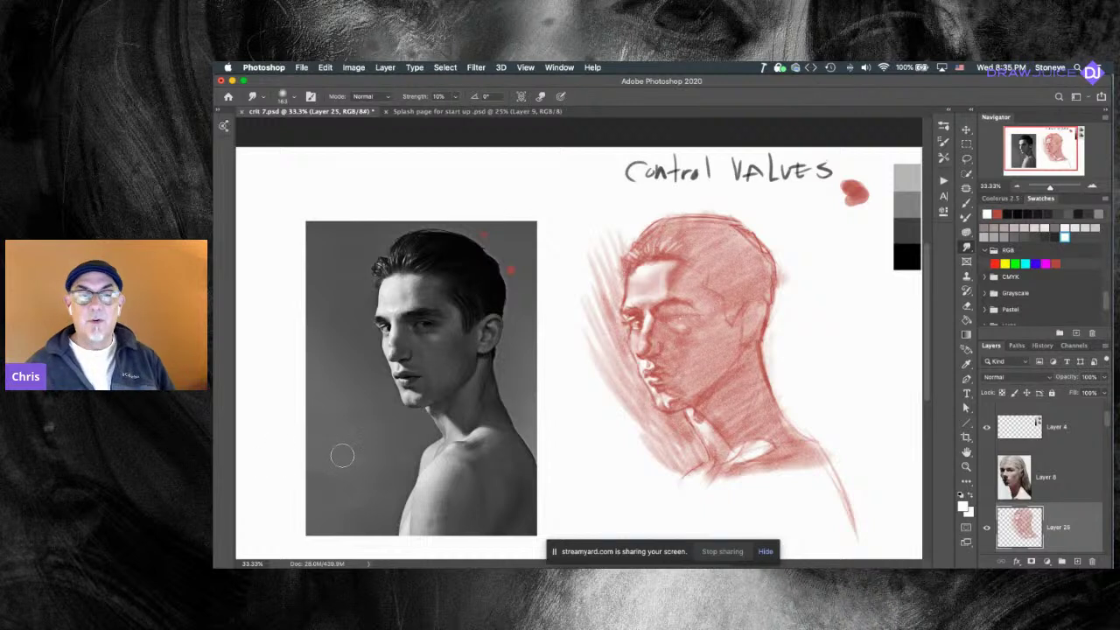
pyautogui.moveTo(568, 388)
pyautogui.mouseDown()
pyautogui.moveTo(578, 368)
pyautogui.moveTo(558, 347)
pyautogui.mouseUp()
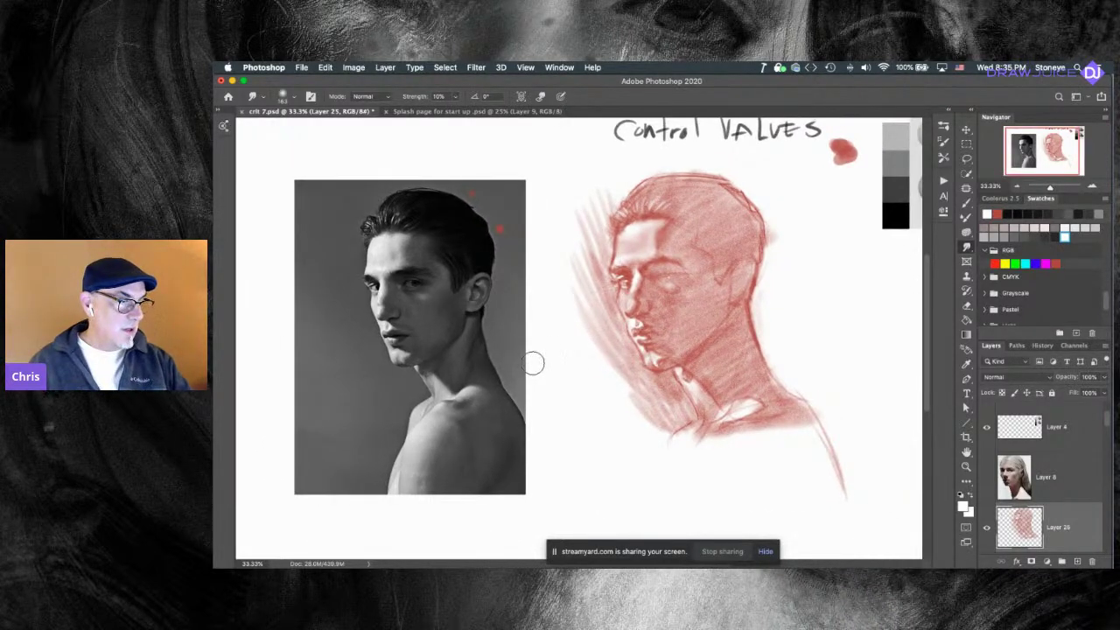
pyautogui.scroll(-1, 532, 362)
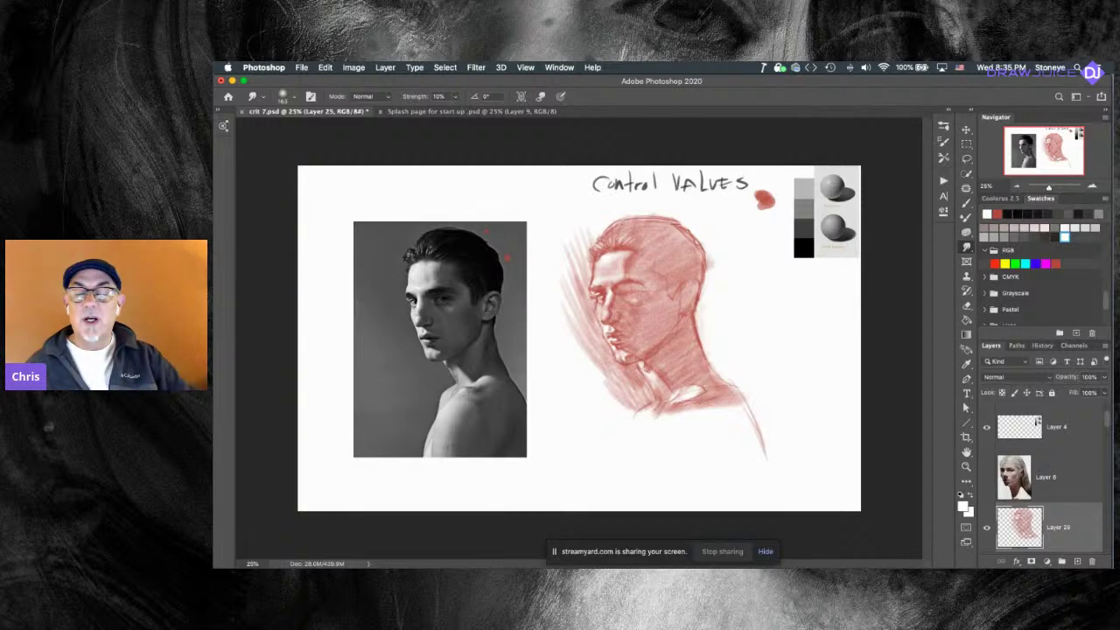
pyautogui.press('super+equal')
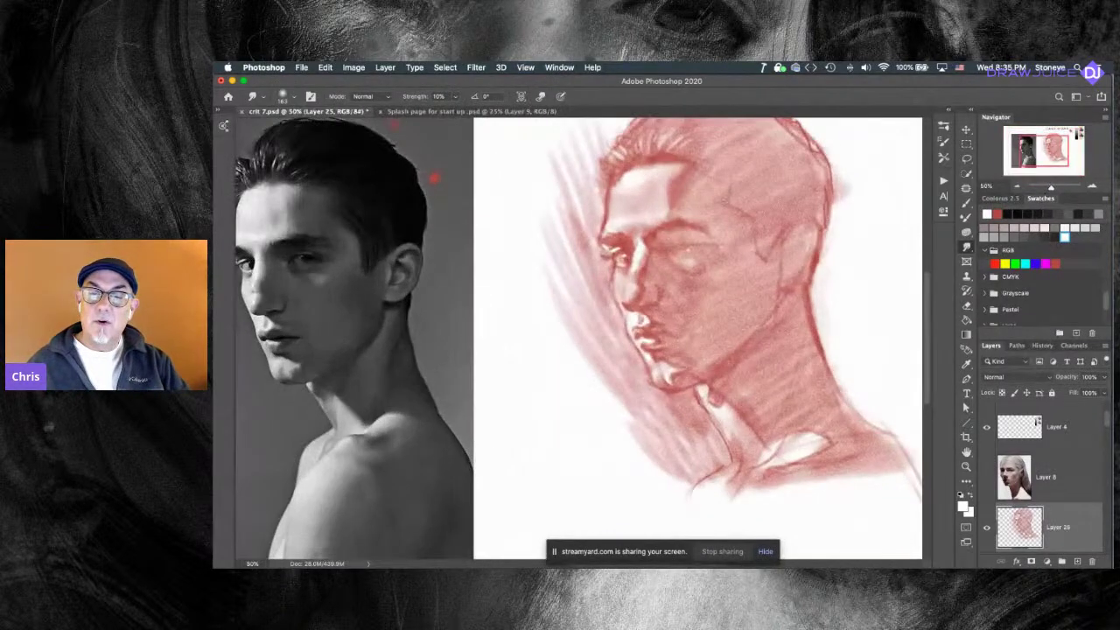
pyautogui.press('super+minus')
pyautogui.press('super+minus')
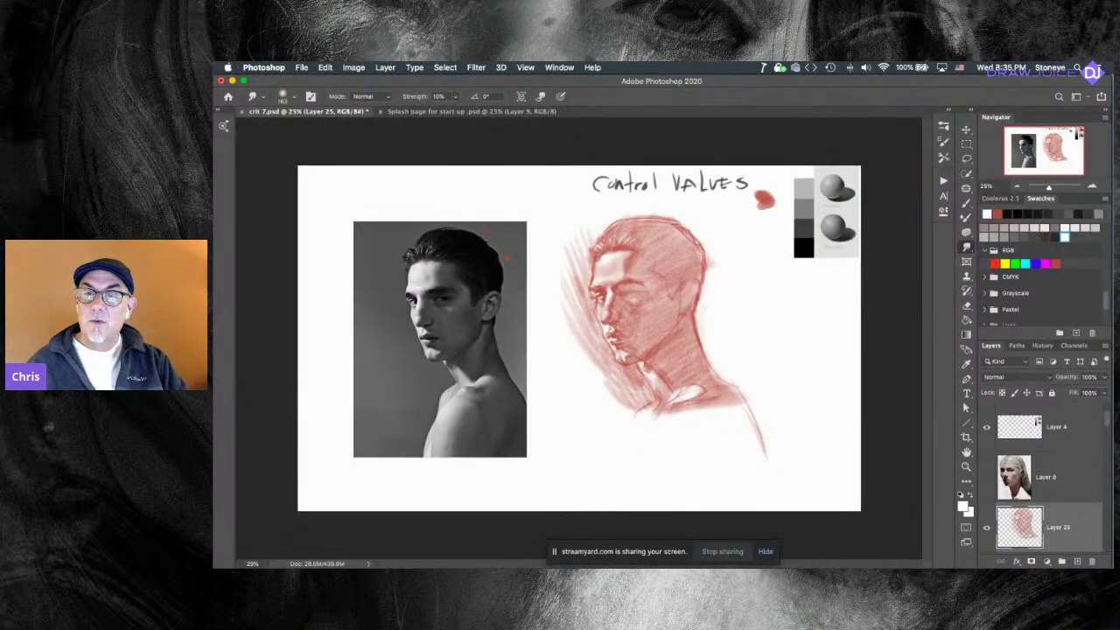
pyautogui.press('super+0')
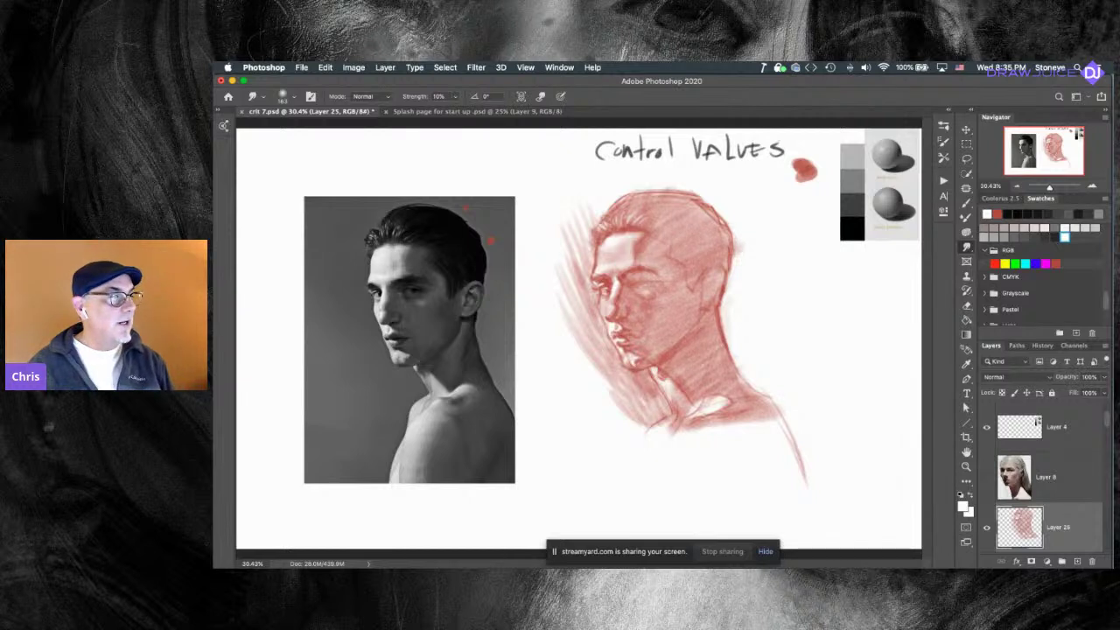